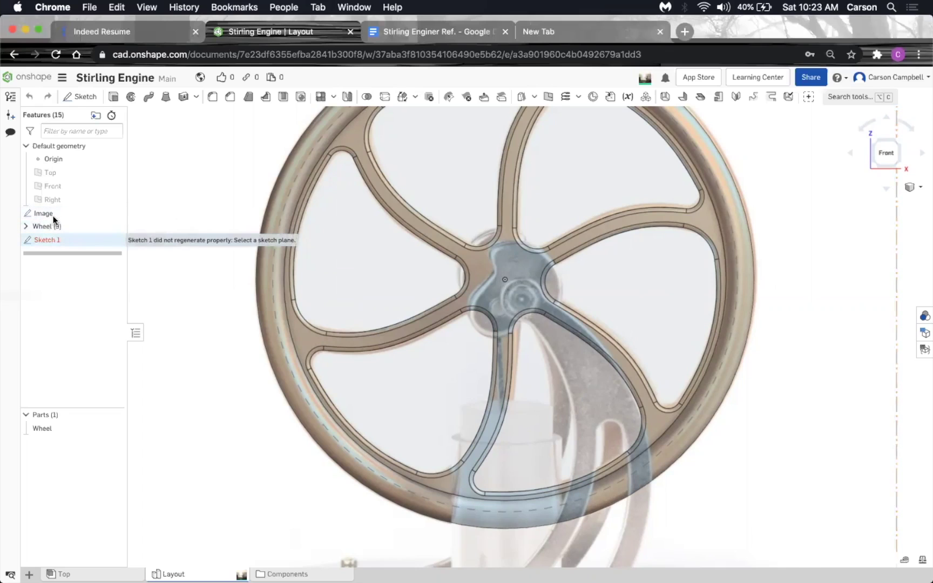
Move the Image sketch into the Wheel folder of the feature list.
drag(51, 210, 52, 225)
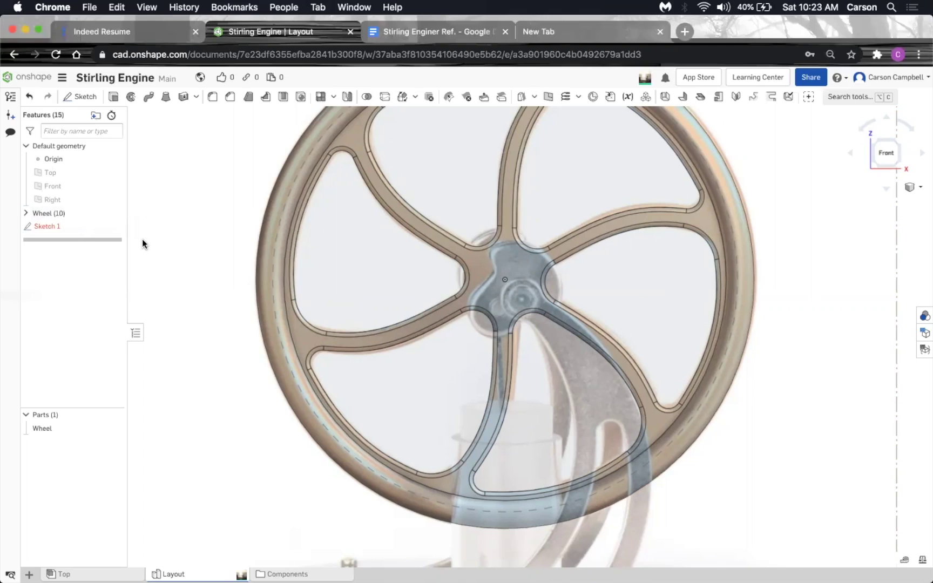
right_click(72, 231)
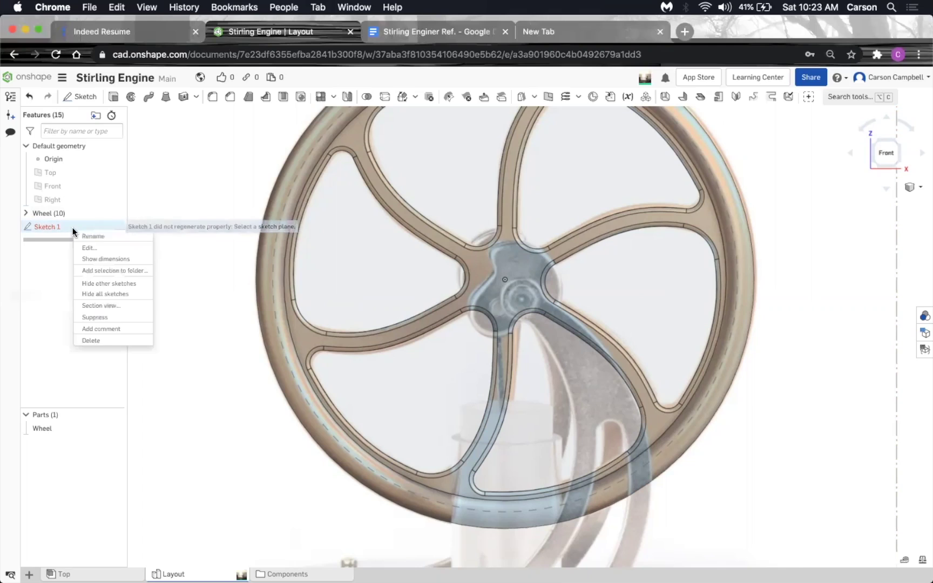
click(84, 247)
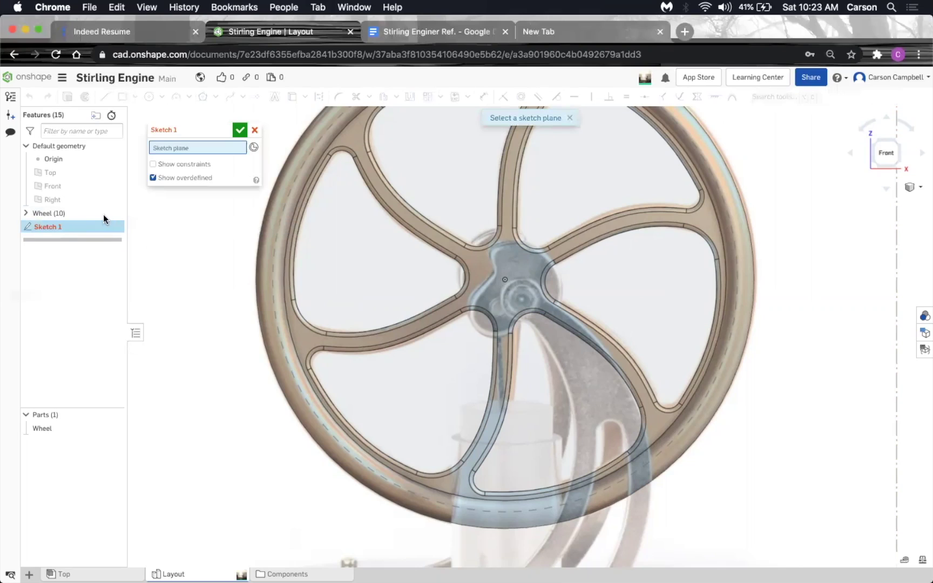
click(28, 214)
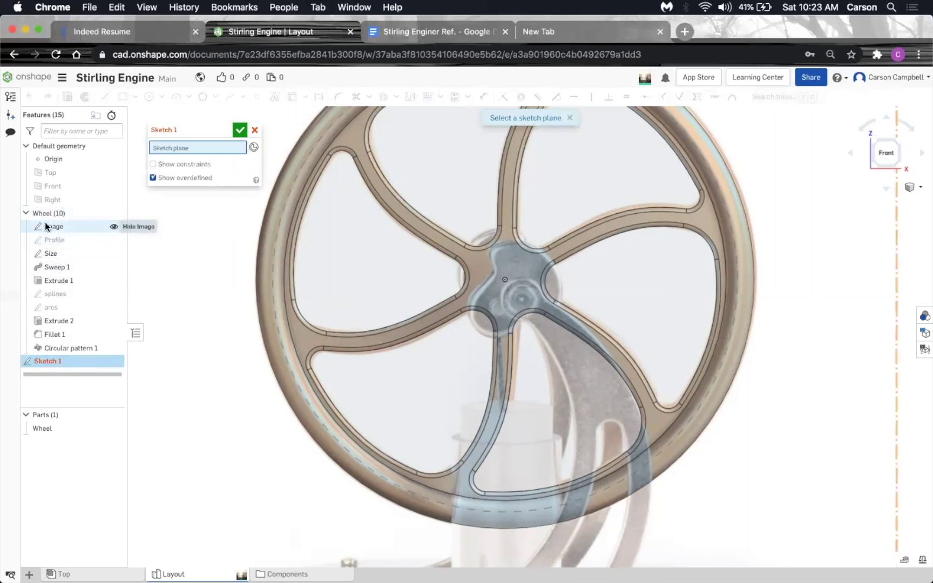
click(114, 228)
click(25, 212)
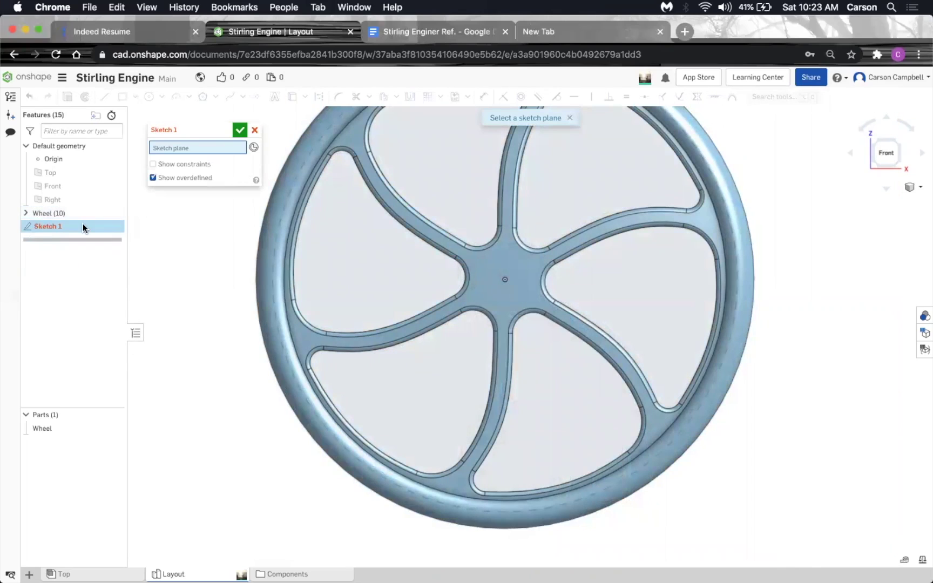
click(255, 129)
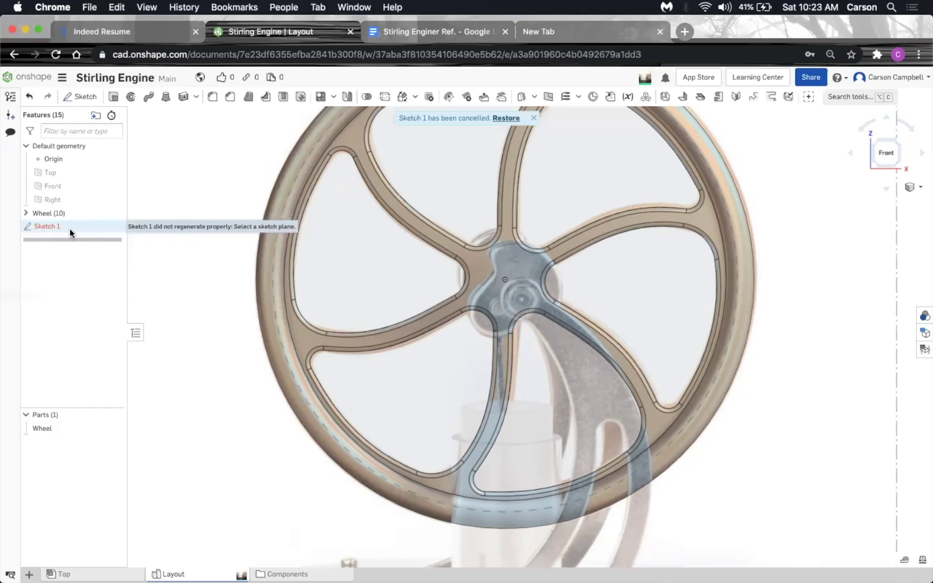
Edit Sketch 1 to assign the Front plane as its sketch plane, and accept the sketch.
double_click(70, 227)
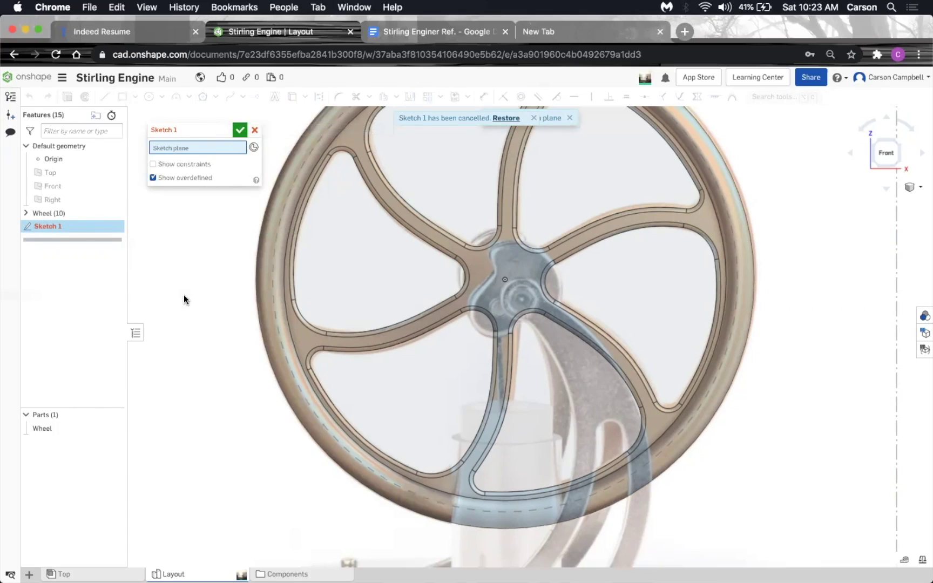
scroll(184, 294, down, 5)
scroll(306, 309, up, 4)
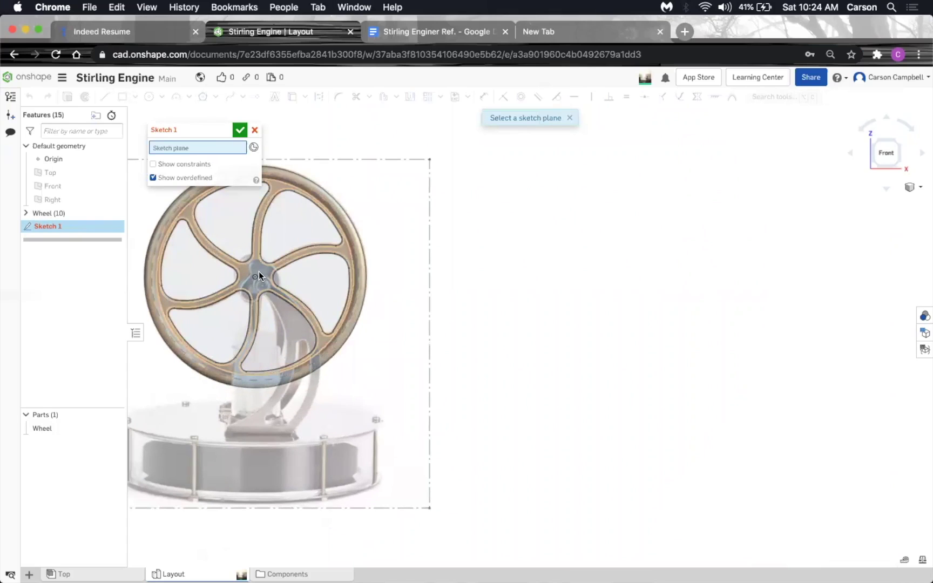
scroll(726, 361, down, 2)
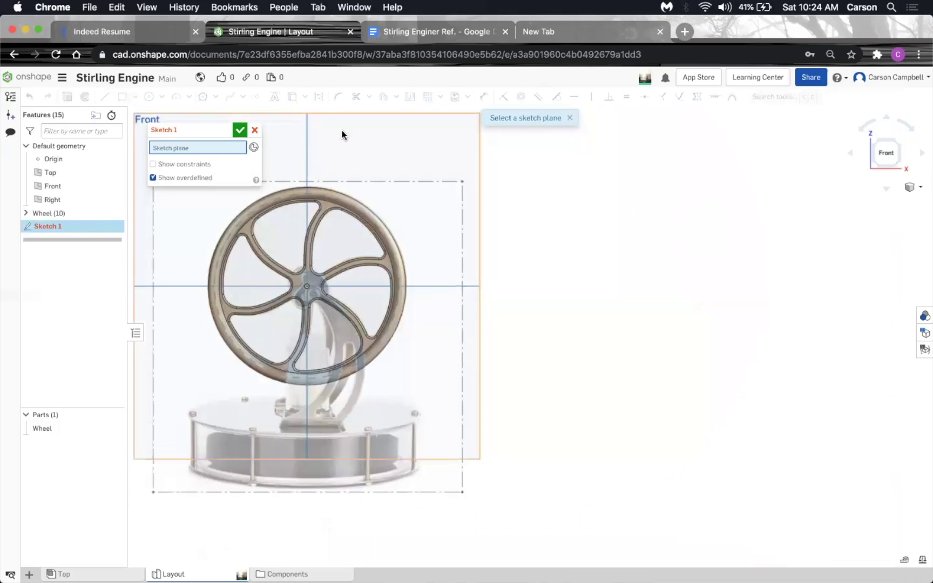
click(359, 140)
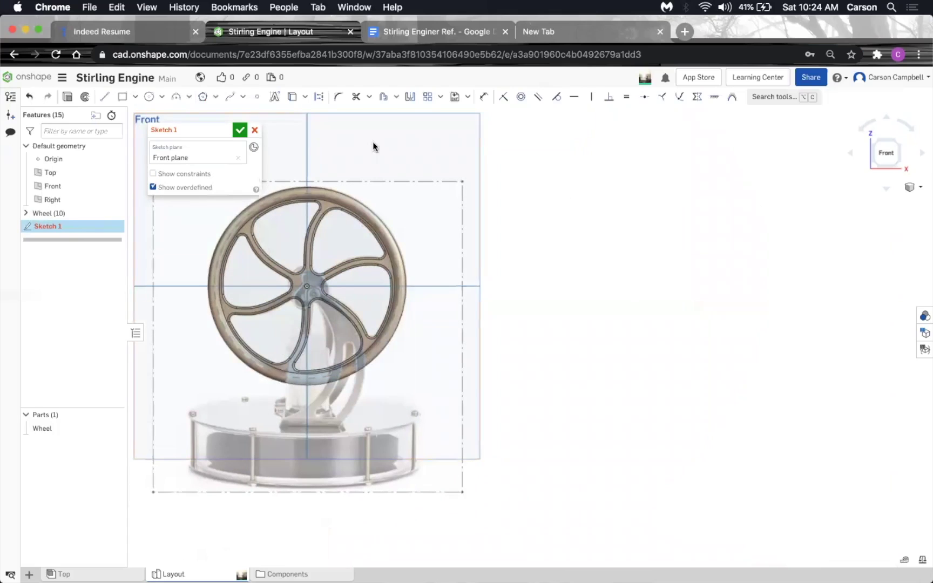
click(239, 130)
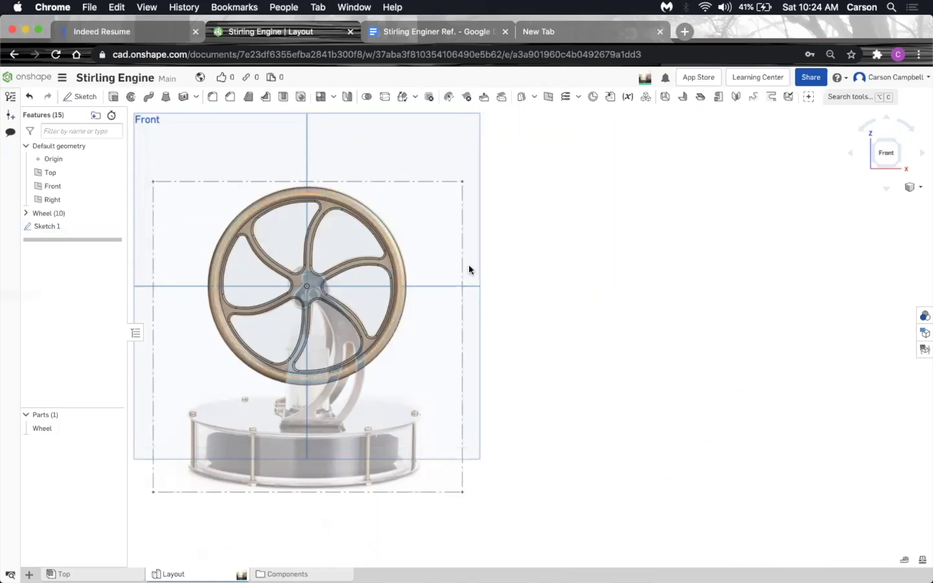
Reopen Sketch 1 for editing and hide the Image sketch inside the Wheel folder.
scroll(355, 270, down, 1)
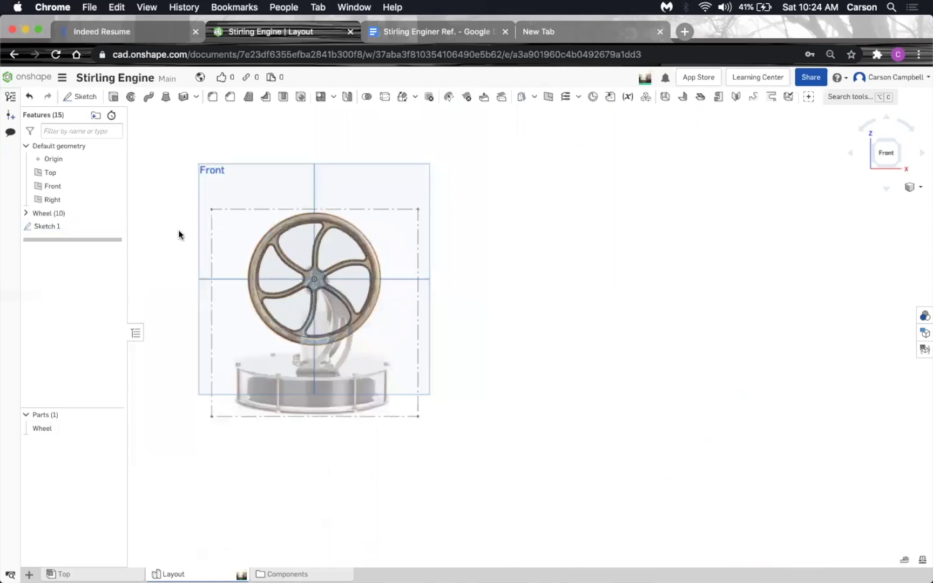
key(f)
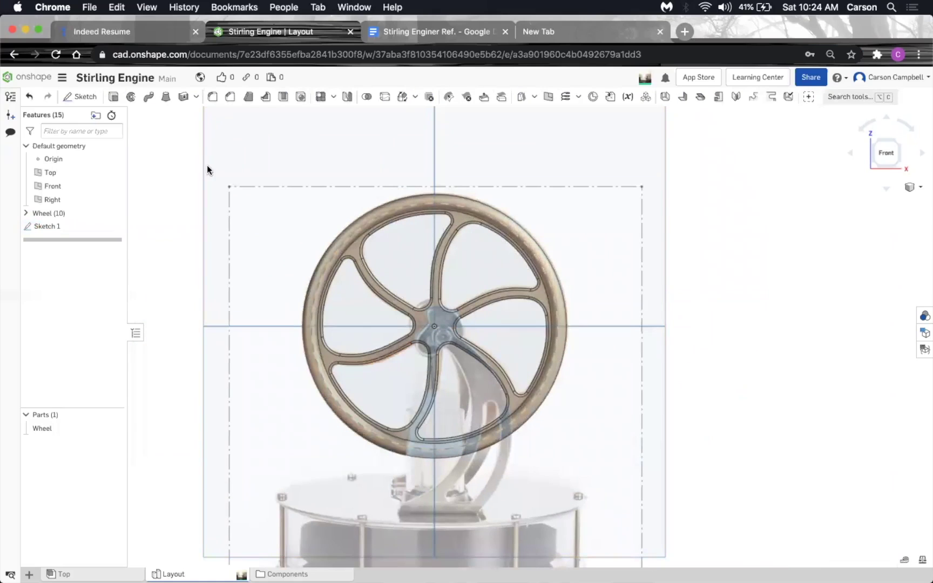
double_click(70, 226)
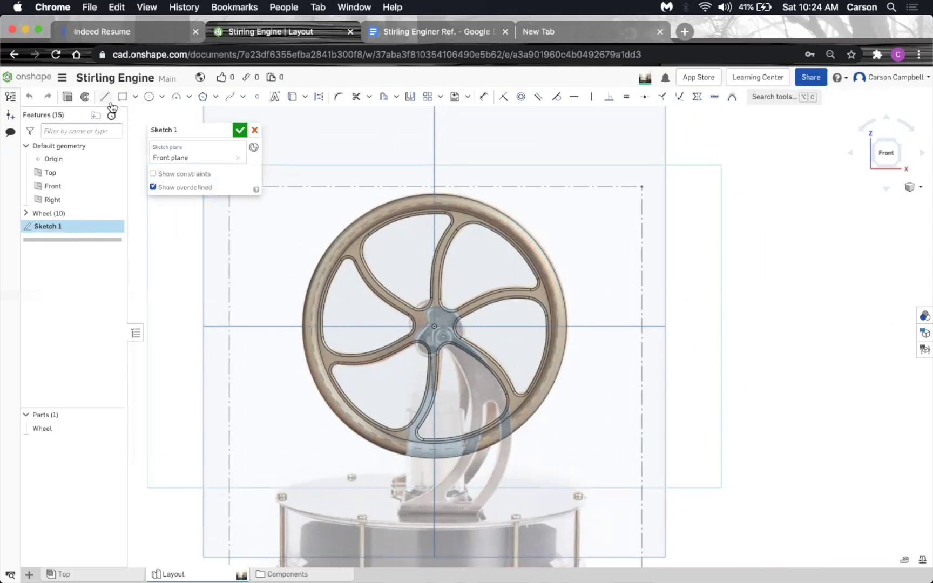
scroll(381, 443, up, 3)
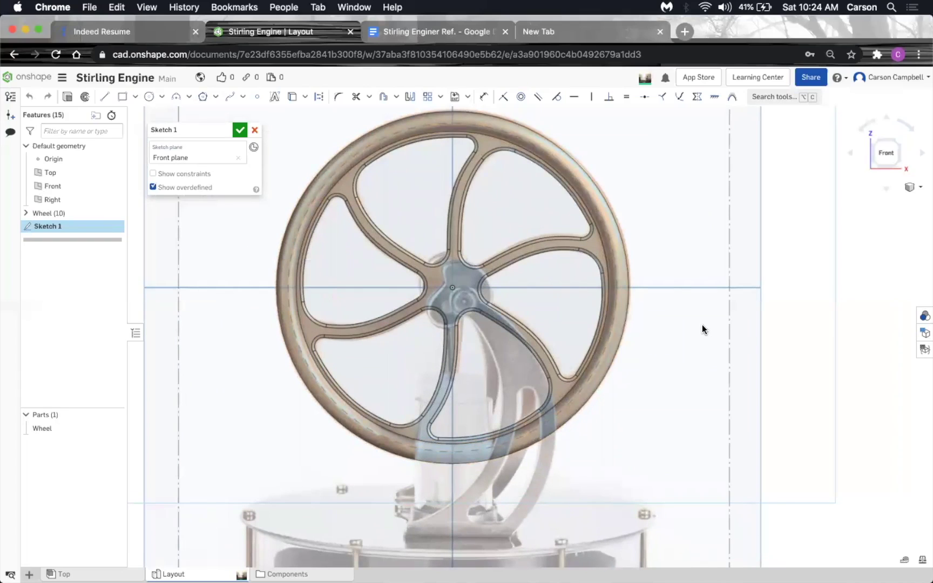
click(26, 212)
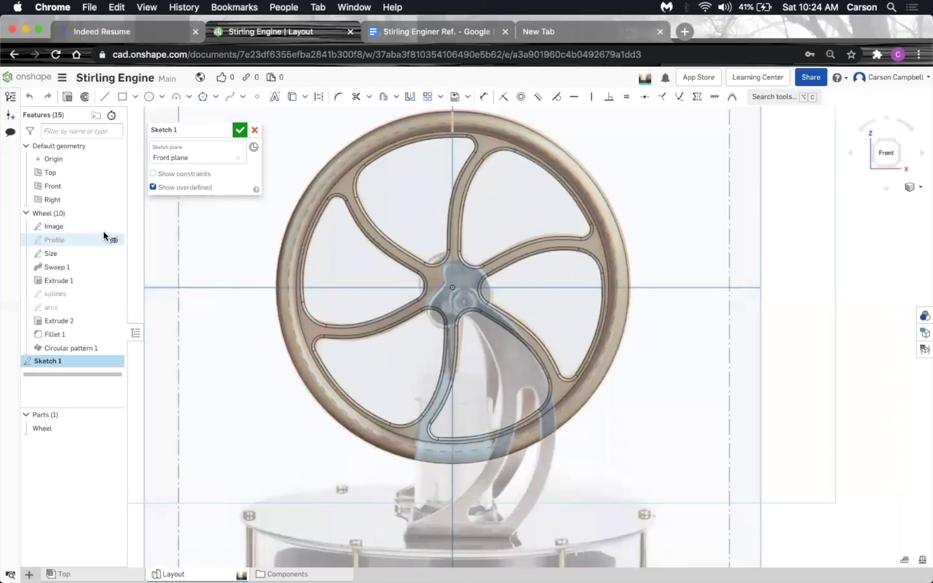
click(113, 226)
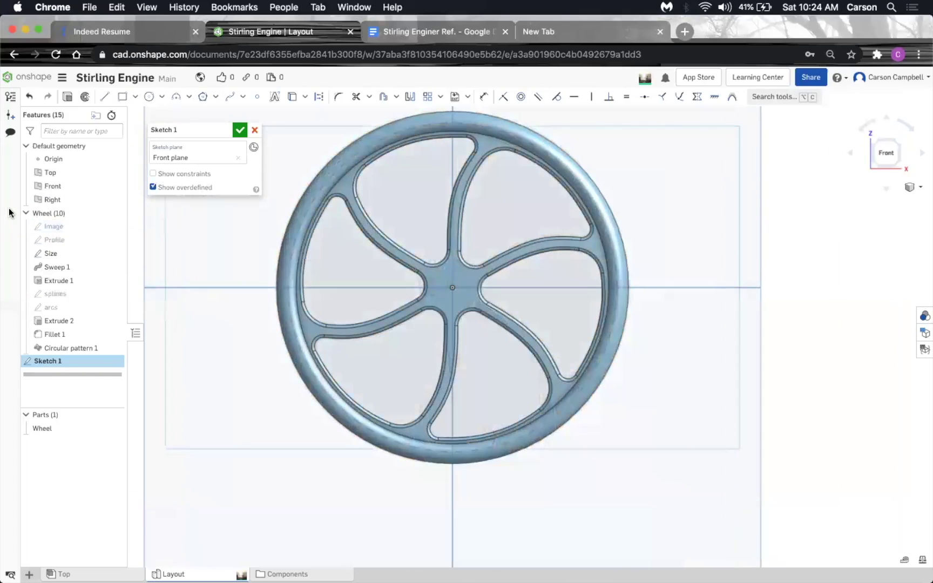
click(25, 214)
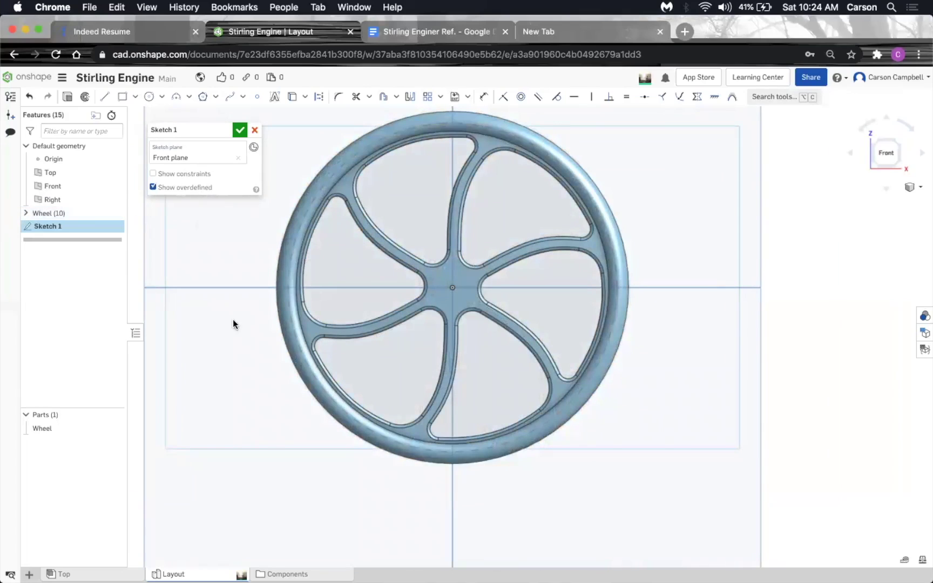
Insert Stirling Engine.png into Sketch 1 as an image about 127 wide, covering the wheel and the area below it.
scroll(568, 392, down, 2)
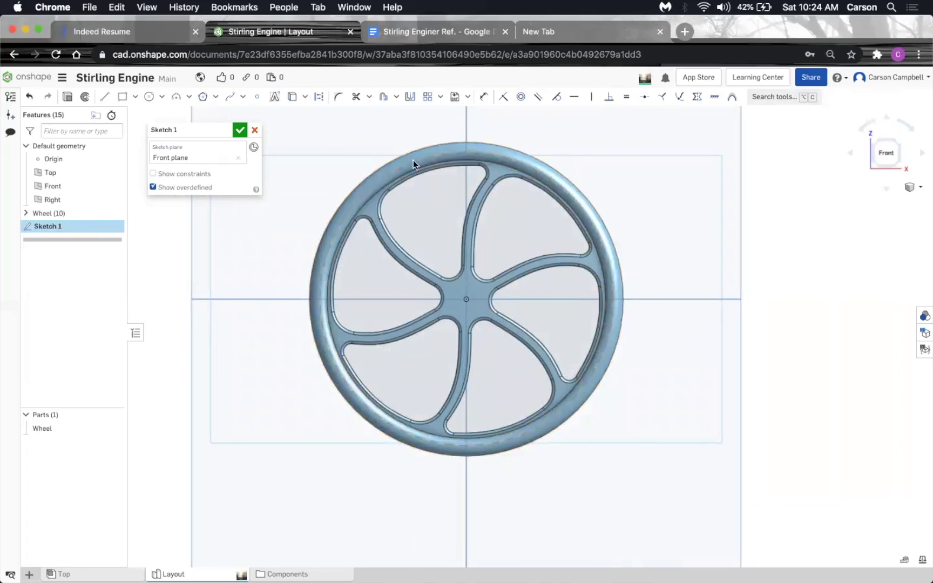
click(469, 97)
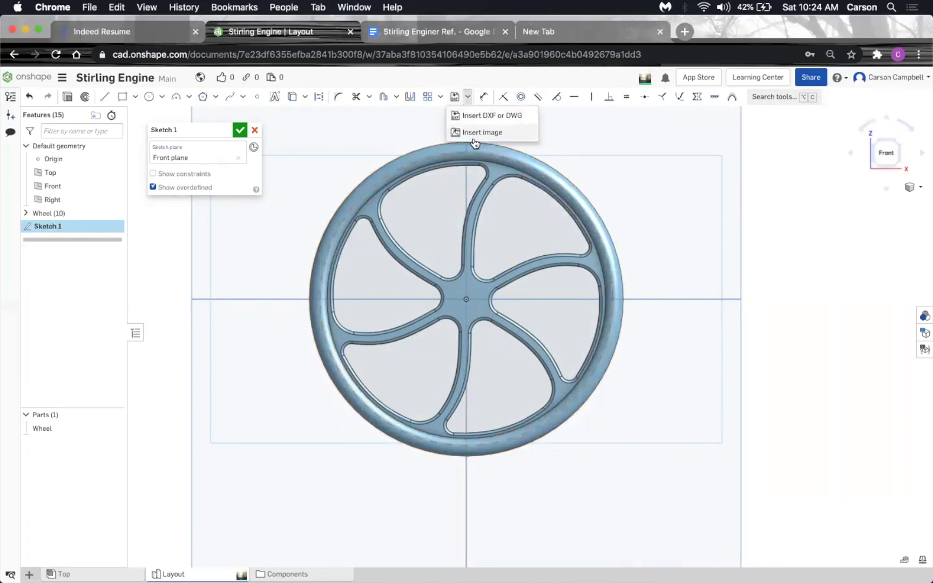
click(473, 134)
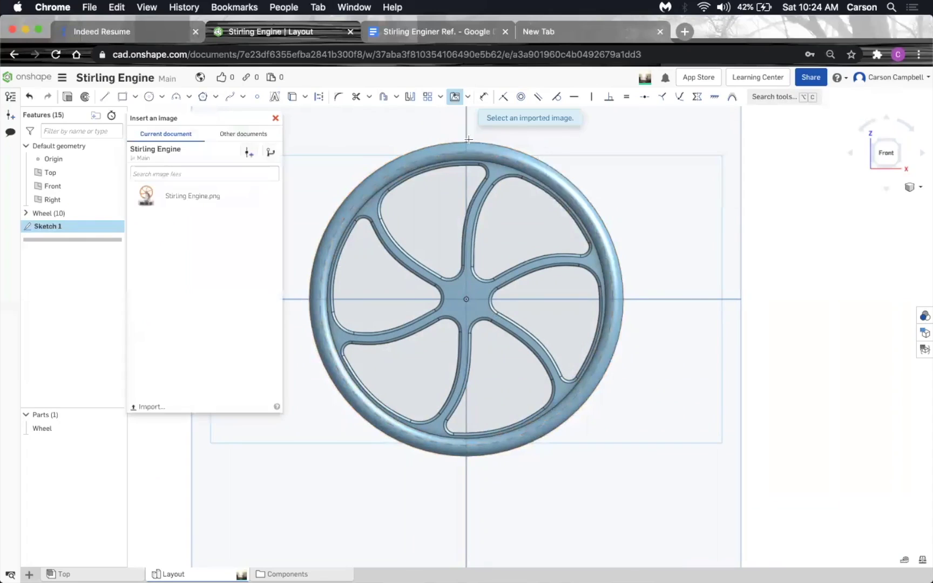
click(186, 199)
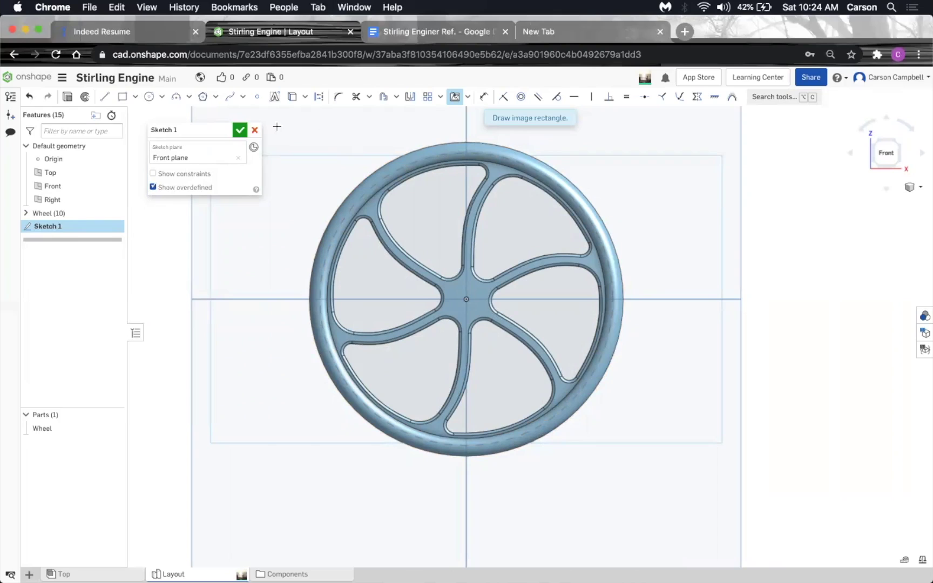
scroll(312, 276, down, 4)
drag(290, 210, 397, 377)
drag(350, 333, 350, 396)
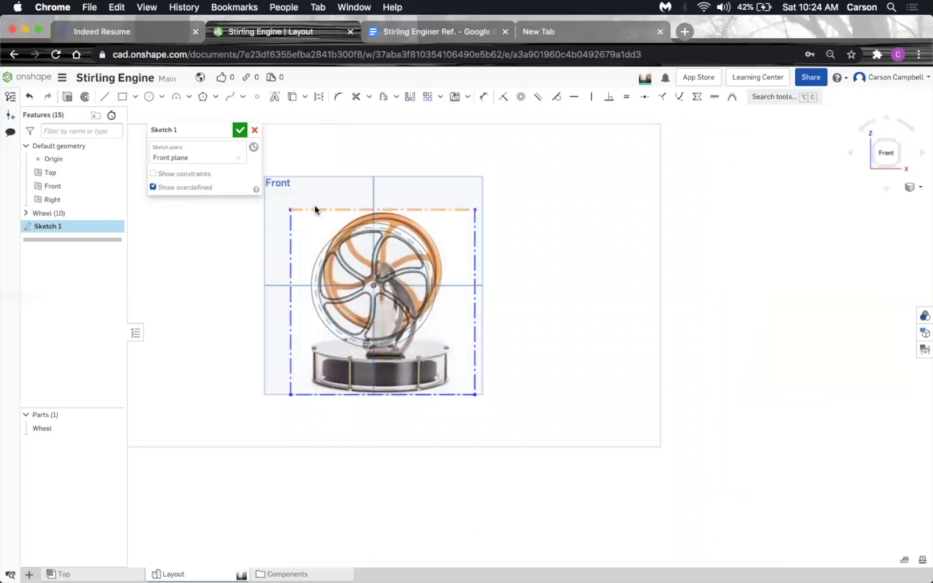
Reposition the inserted image so its pictured flywheel roughly overlaps the modelled wheel.
drag(282, 208, 280, 221)
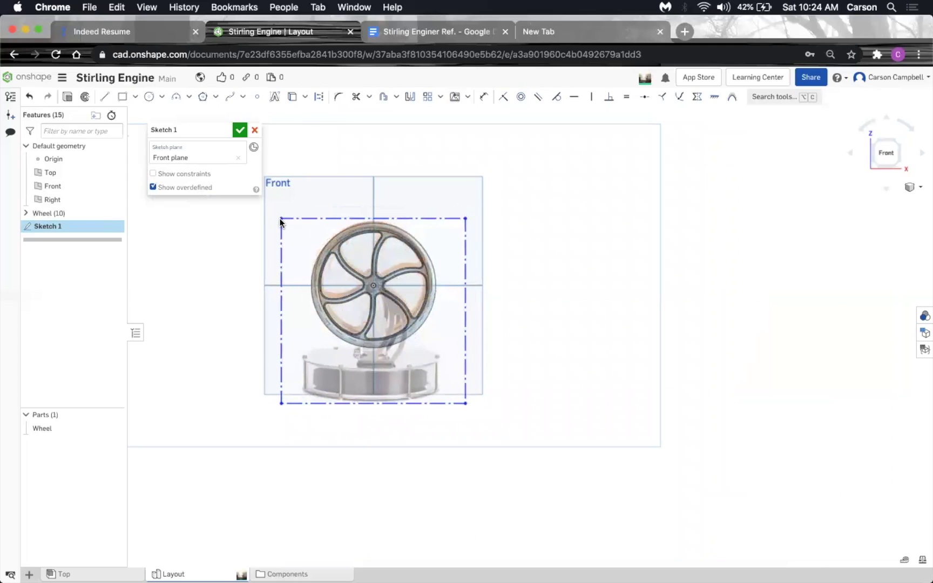
scroll(378, 346, up, 5)
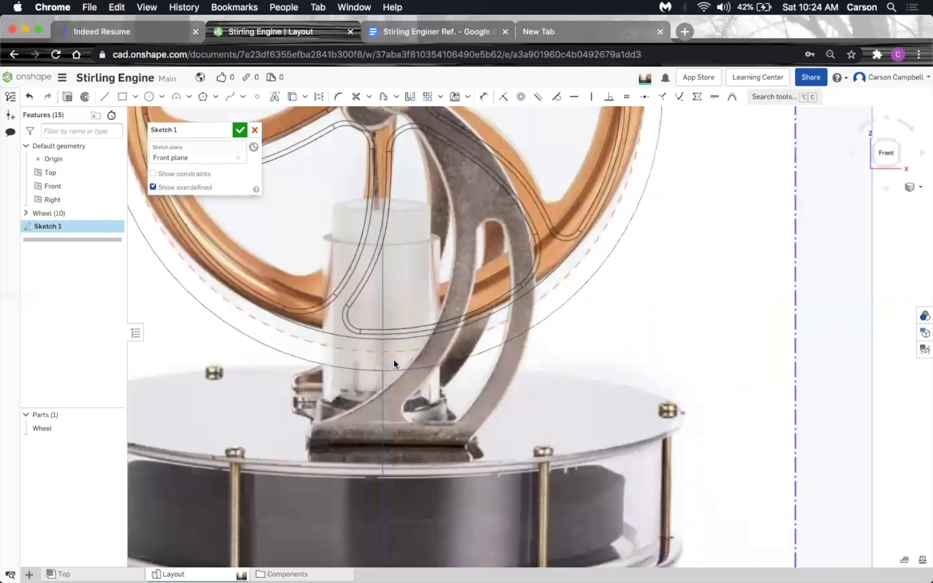
scroll(398, 354, down, 2)
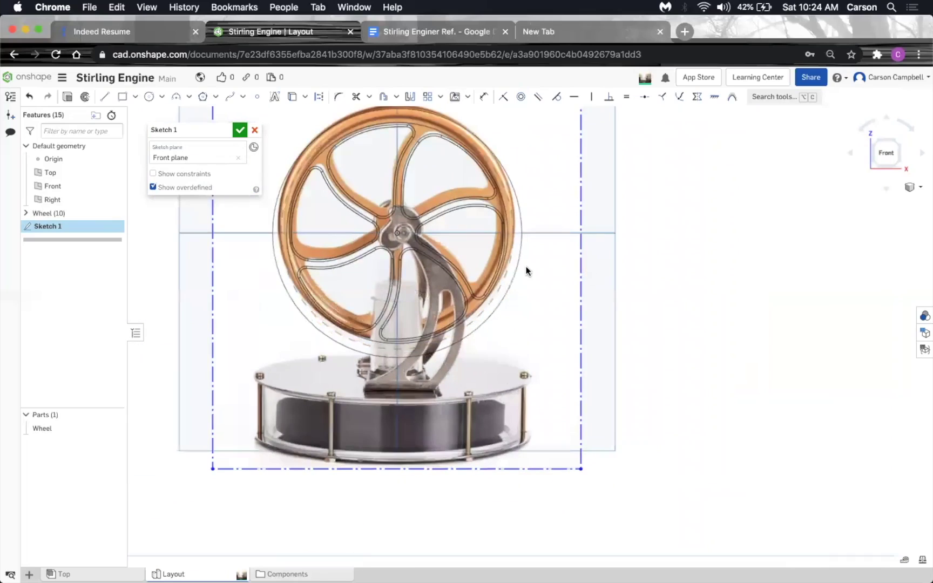
Dimension the top edge of the image rectangle and set its width to 130.
scroll(527, 270, down, 3)
key(d)
click(488, 168)
click(473, 138)
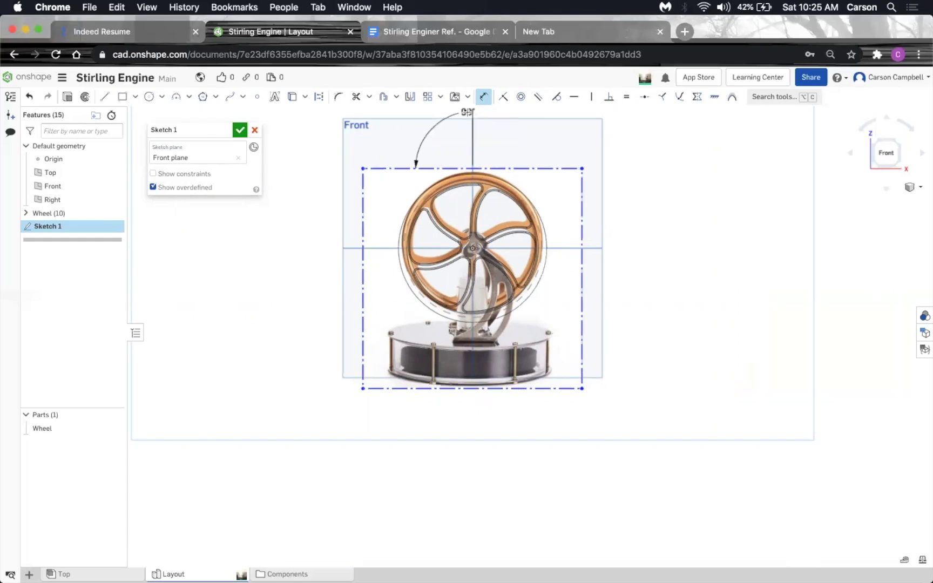
key(Escape)
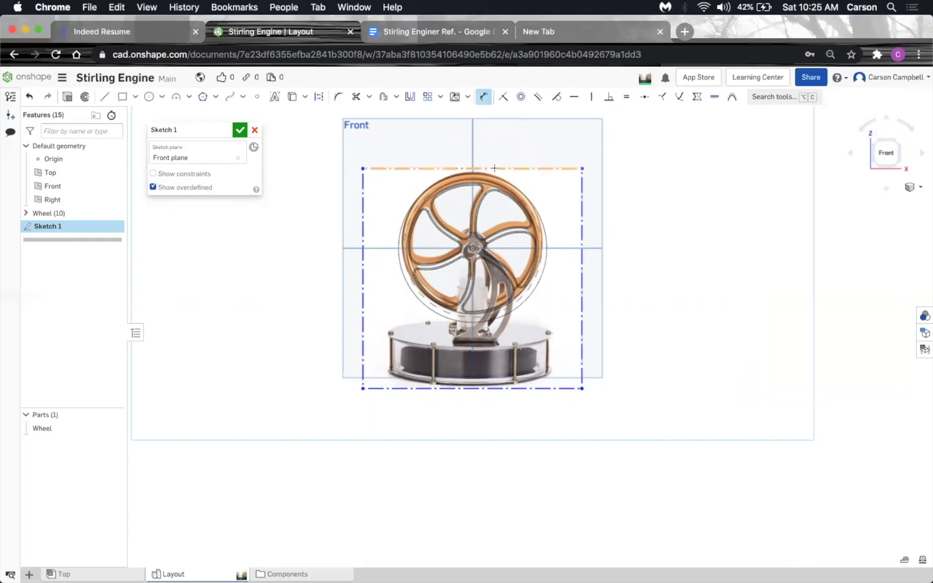
click(495, 168)
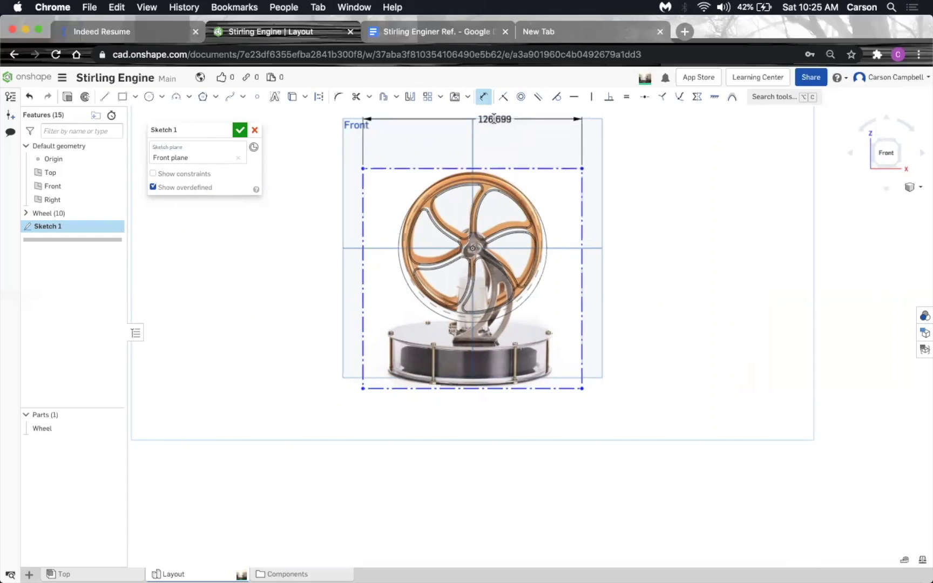
click(493, 119)
text(130)
key(Return)
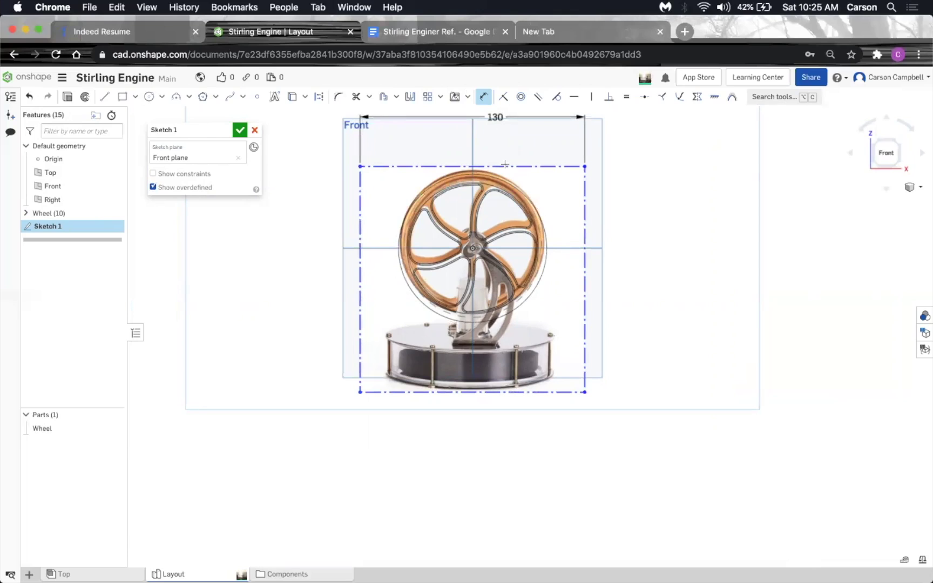
key(Escape)
Shift the resized image sideways so the pictured shaft at the hub lines up with the modelled wheel's centre.
scroll(497, 264, up, 3)
scroll(544, 352, up, 1)
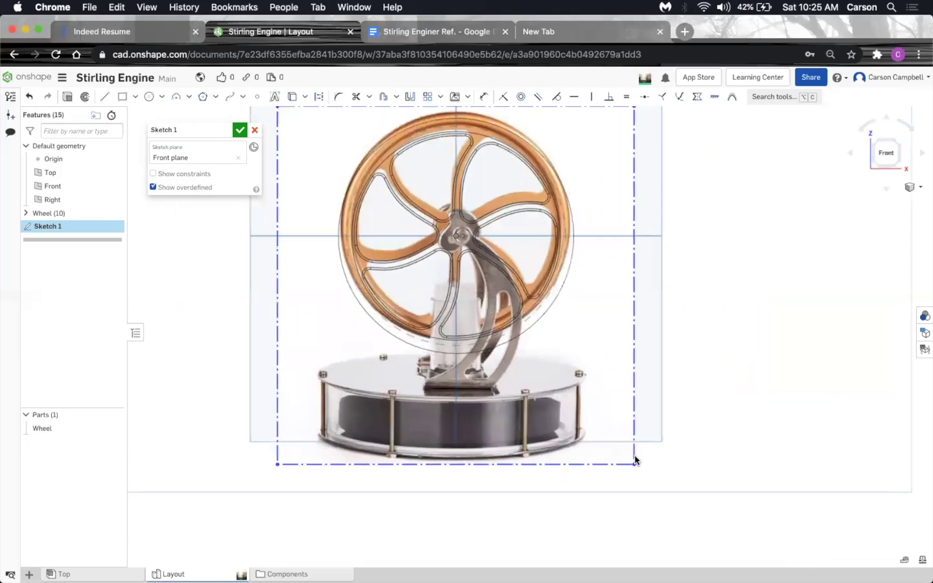
mouse_move(641, 470)
mouse_down()
mouse_move(632, 475)
mouse_move(625, 462)
mouse_up()
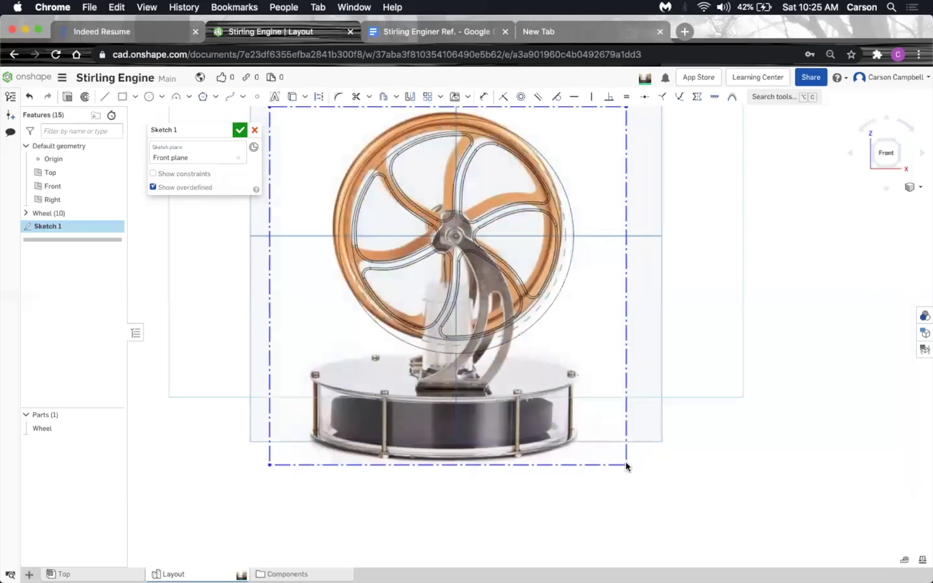
scroll(625, 275, up, 3)
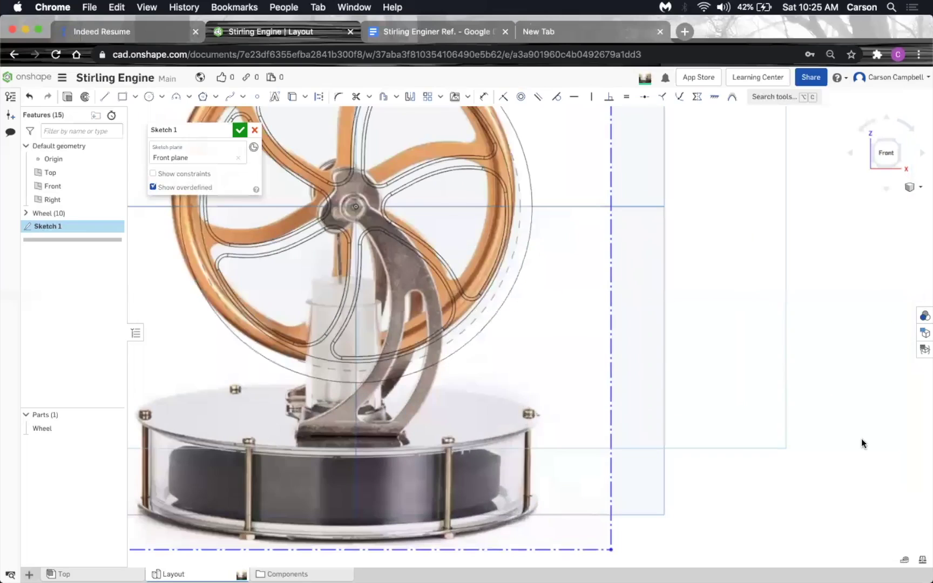
scroll(861, 437, down, 4)
scroll(605, 156, up, 2)
scroll(704, 534, up, 5)
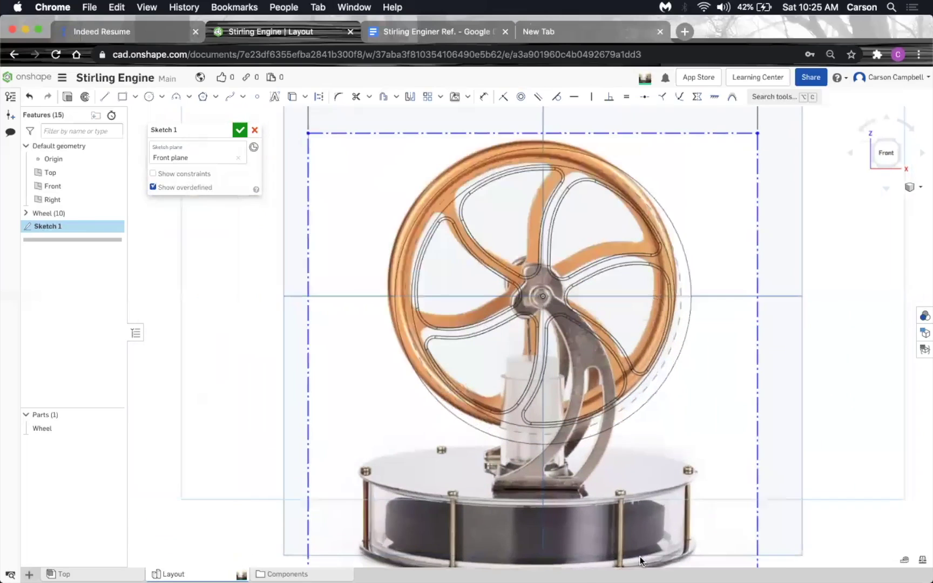
scroll(611, 471, down, 2)
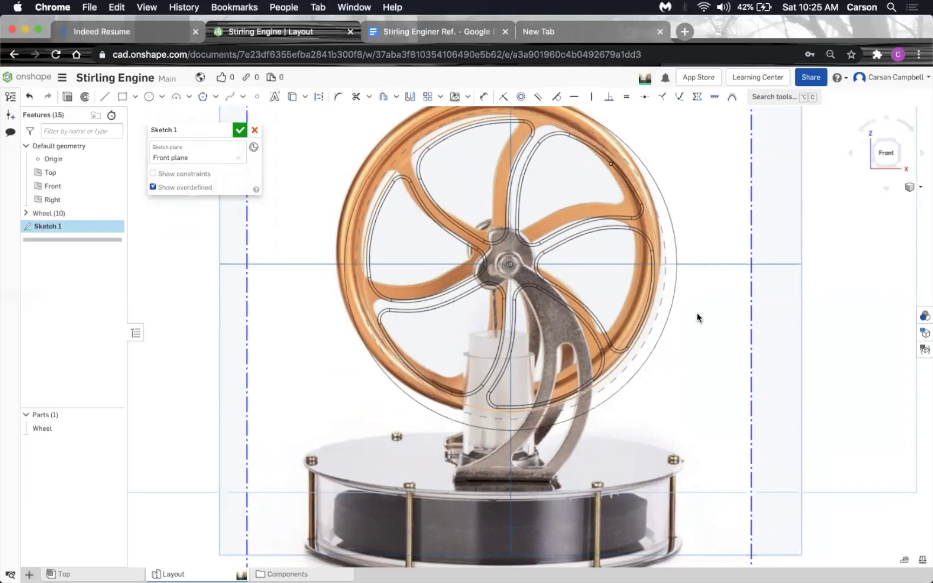
Nudge the reference image slightly sideways to centre the pictured shaft on the wheel's hub, and finish the sketch.
scroll(727, 408, down, 3)
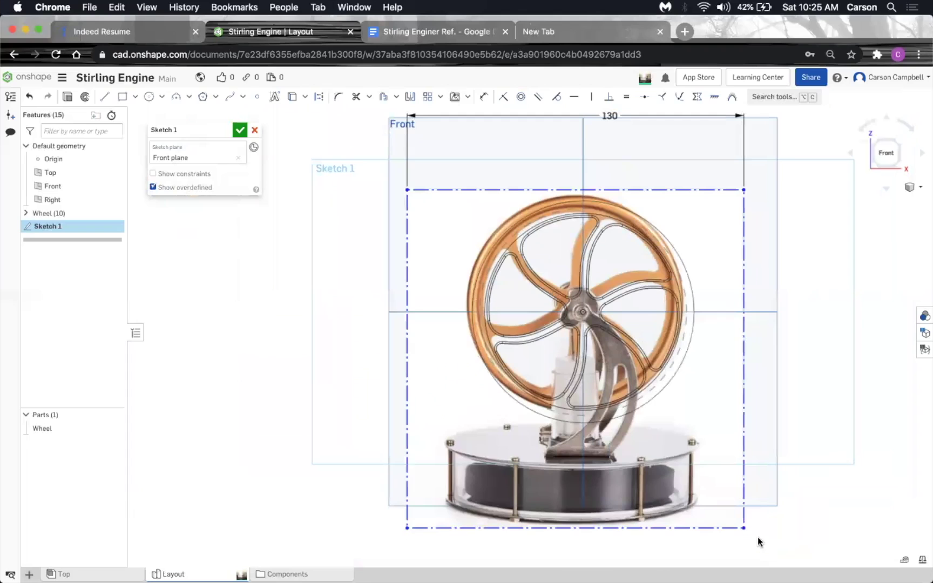
mouse_move(741, 528)
mouse_down()
mouse_move(728, 500)
mouse_move(738, 496)
mouse_move(751, 541)
mouse_move(744, 528)
mouse_up()
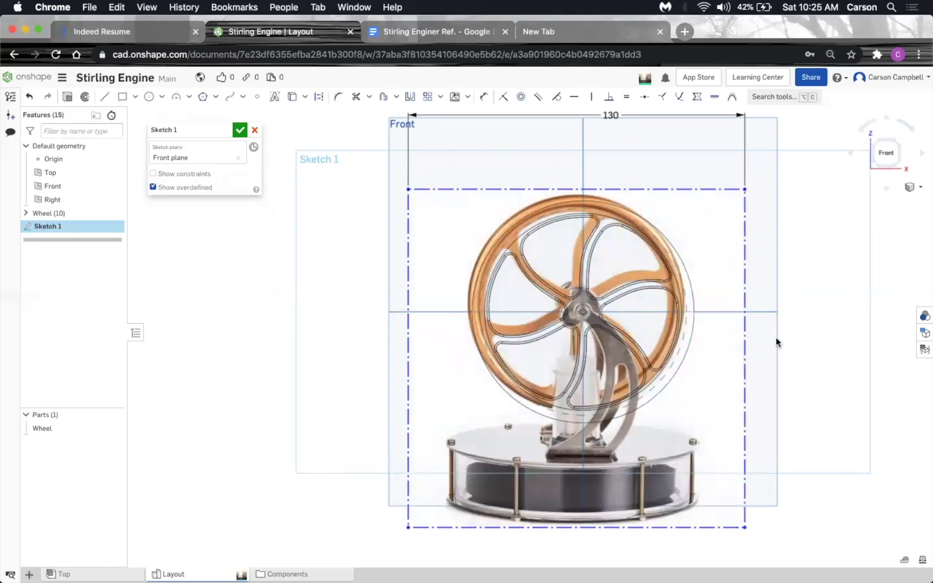
click(239, 131)
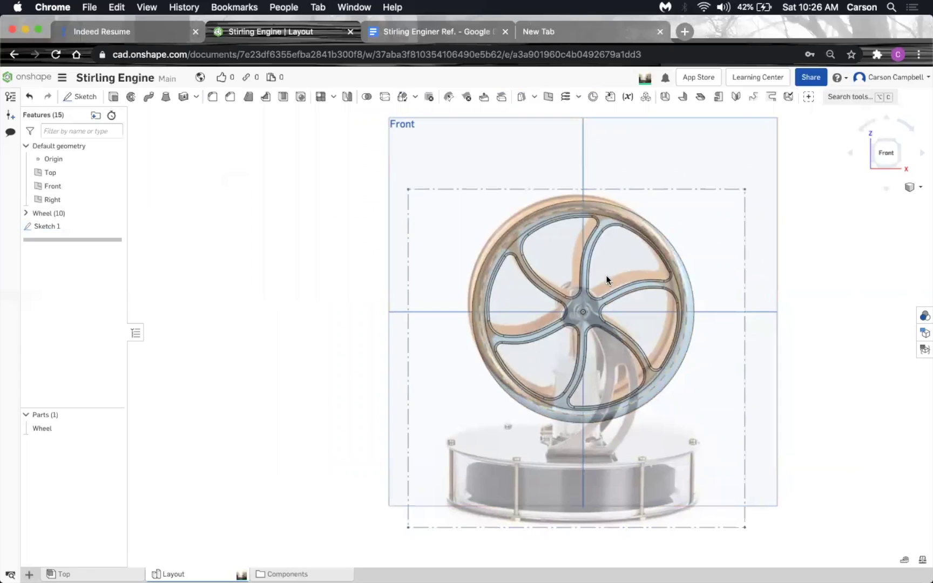
Rename Sketch 1 as Image.
right_click(61, 225)
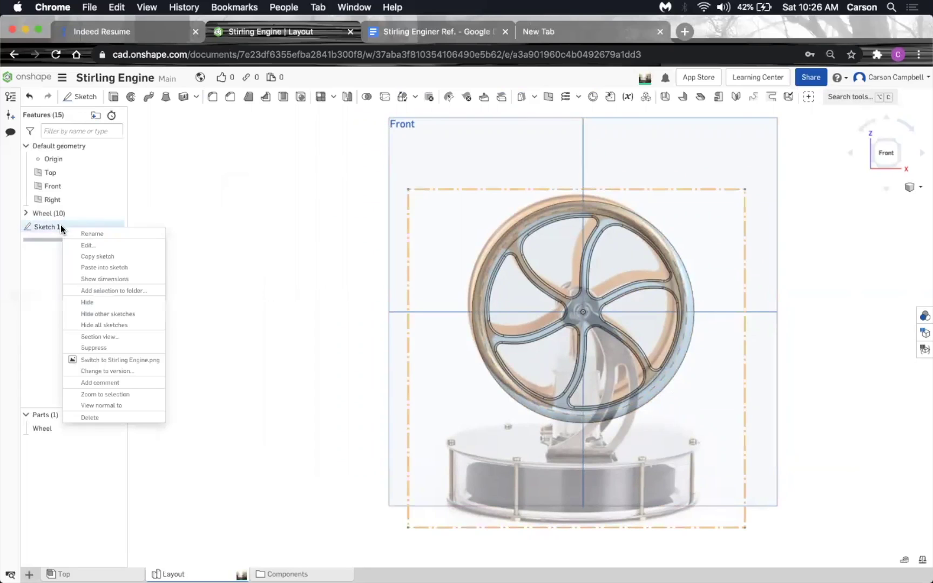
click(103, 232)
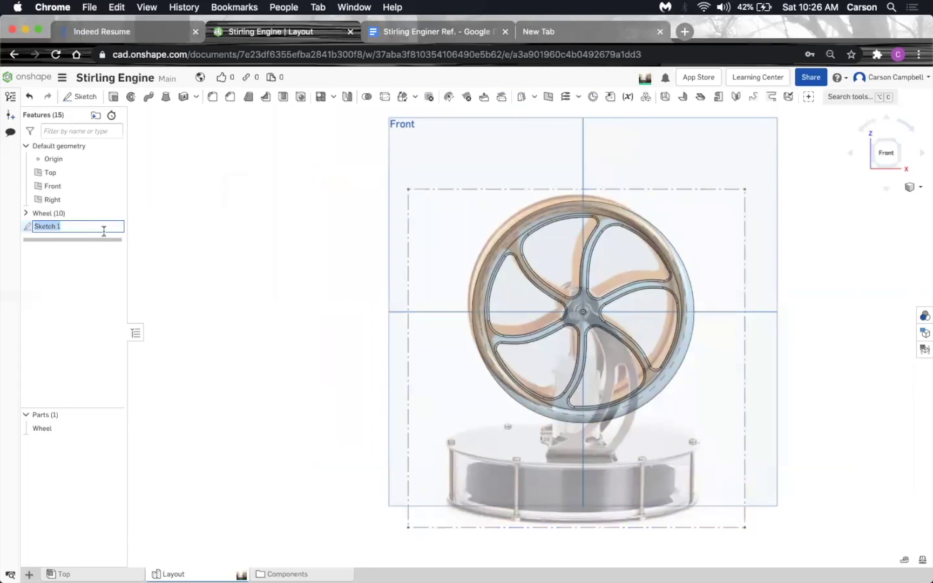
text(image)
key(BackSpace)
key(BackSpace)
key(BackSpace)
key(BackSpace)
key(BackSpace)
text(Image)
key(Return)
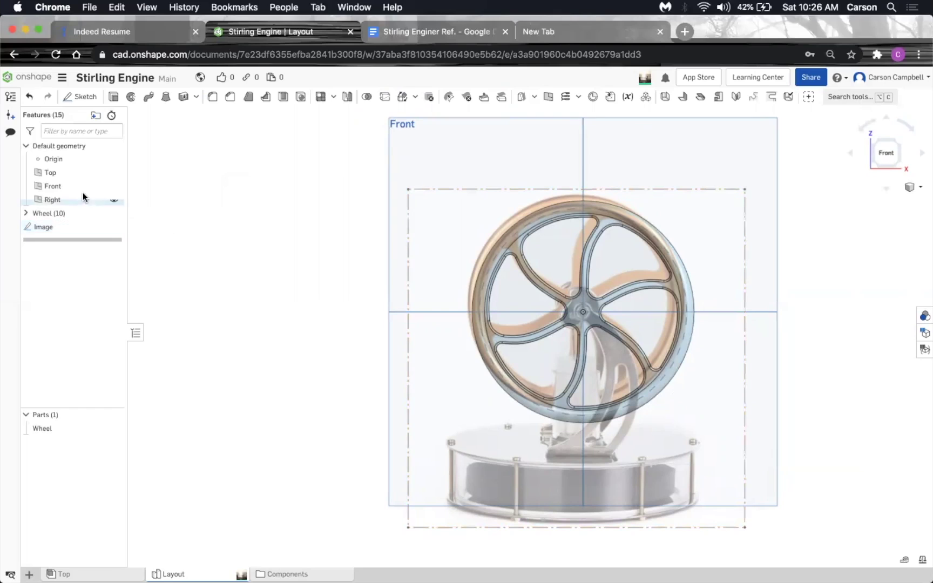
Hide the default planes and turn the model to the Left view to see the wheel and image edge-on.
right_click(44, 227)
click(190, 202)
scroll(850, 312, up, 2)
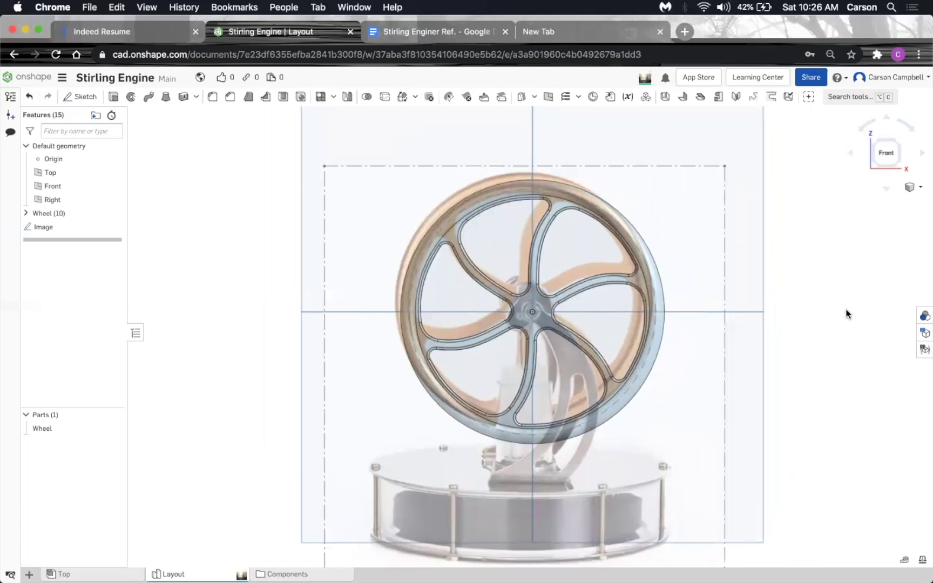
key(p)
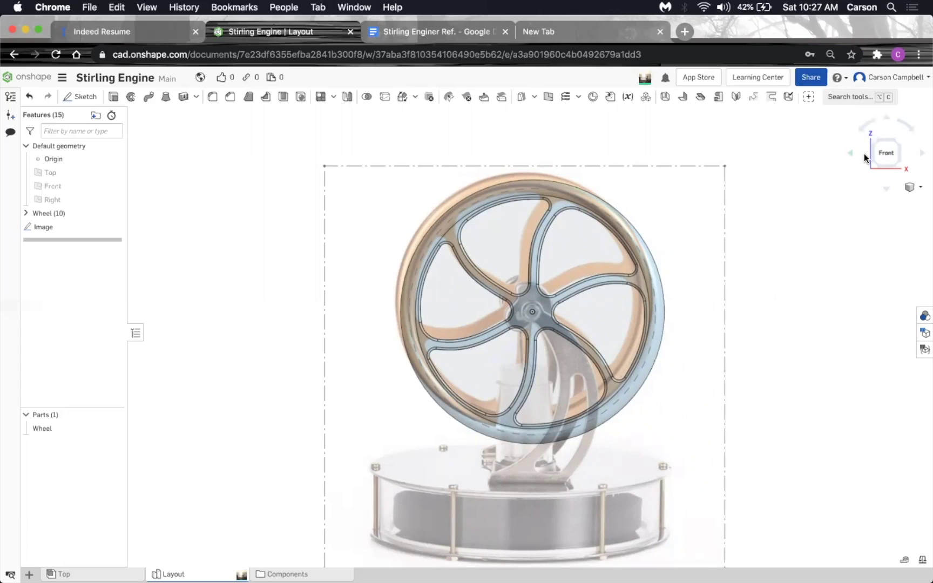
click(920, 151)
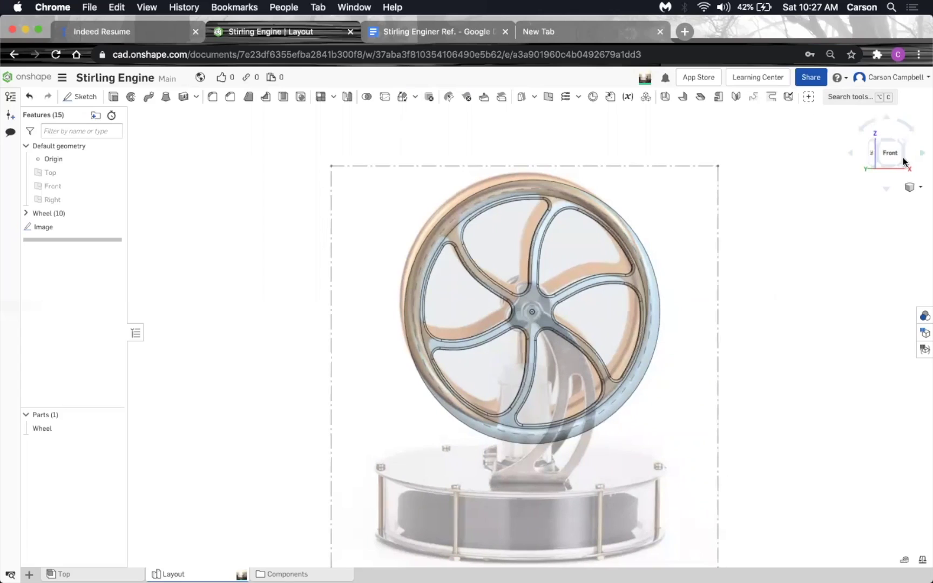
click(870, 153)
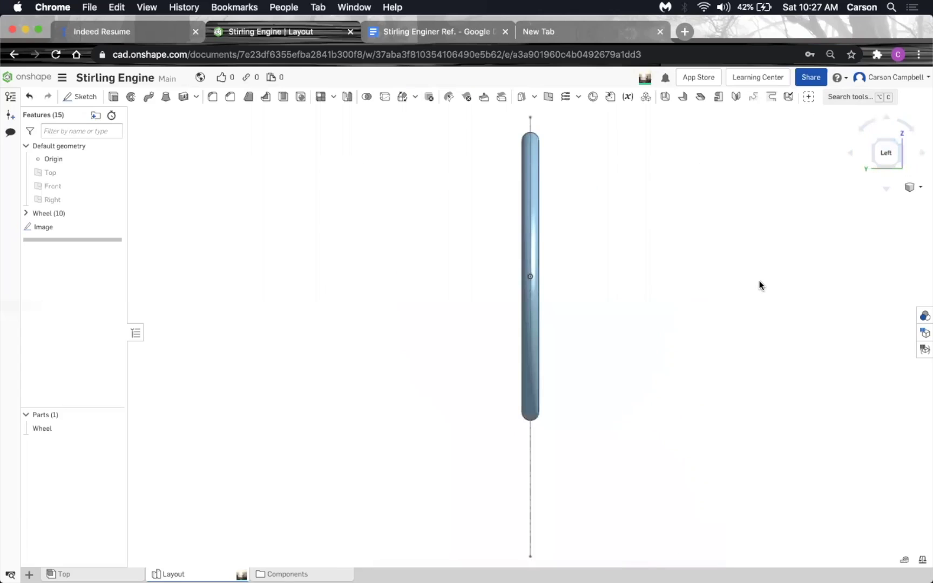
Copy the stirlingkit.com product link from the Stirling Enginer Ref. document in Google Docs and open it in the empty browser tab.
click(623, 33)
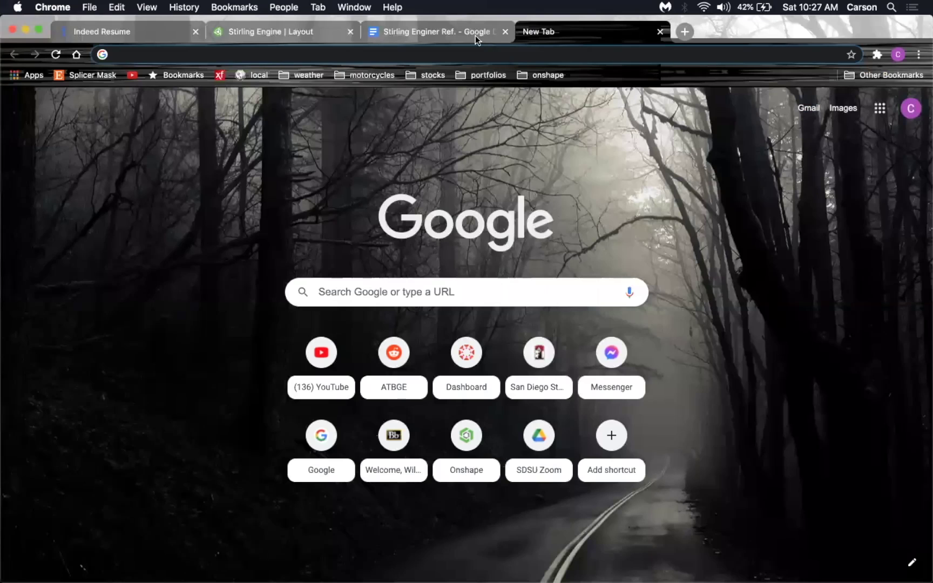
click(475, 34)
right_click(402, 253)
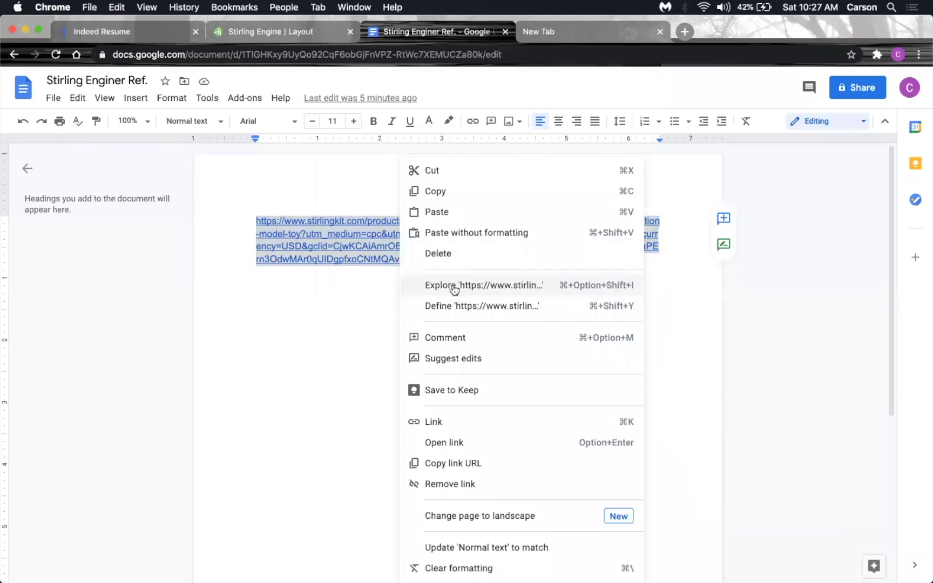
click(451, 191)
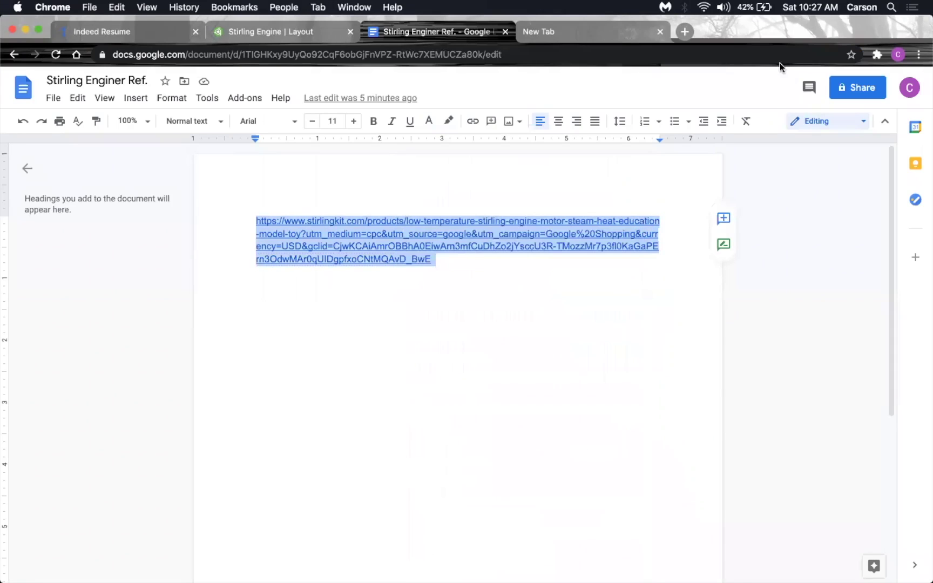
click(650, 31)
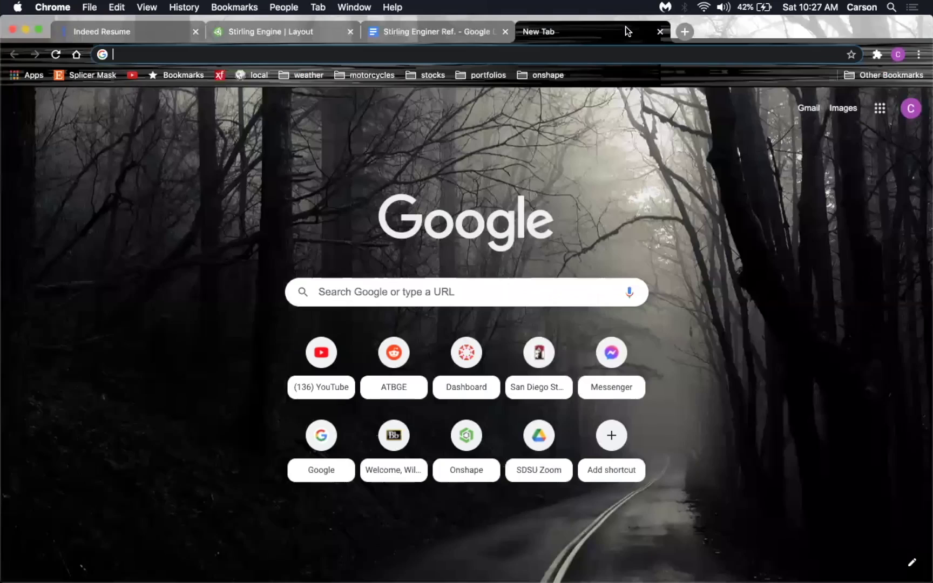
right_click(604, 53)
click(644, 135)
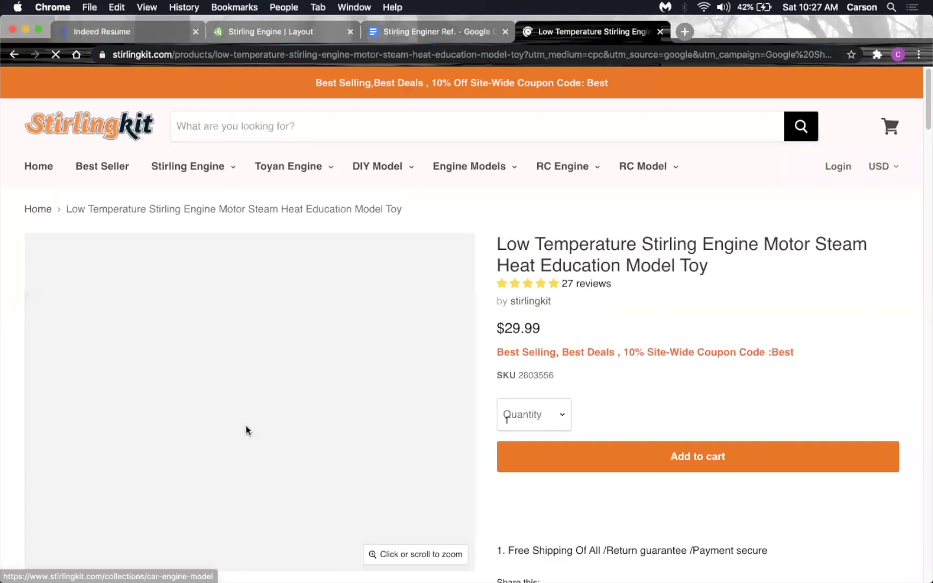
Examine the product photos of the Stirling engine from the different sides, including the close-up of the cylinder and connecting rod.
scroll(58, 504, down, 2)
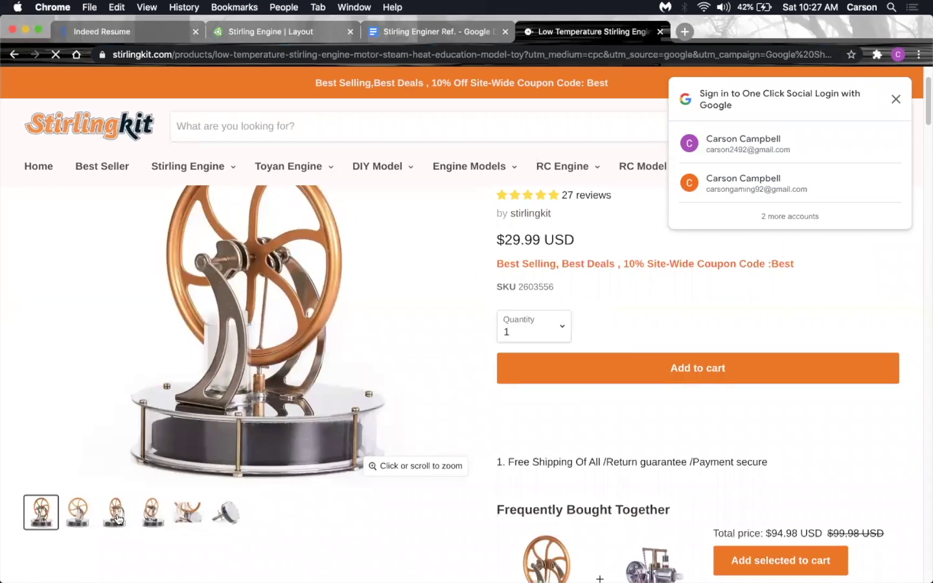
click(117, 517)
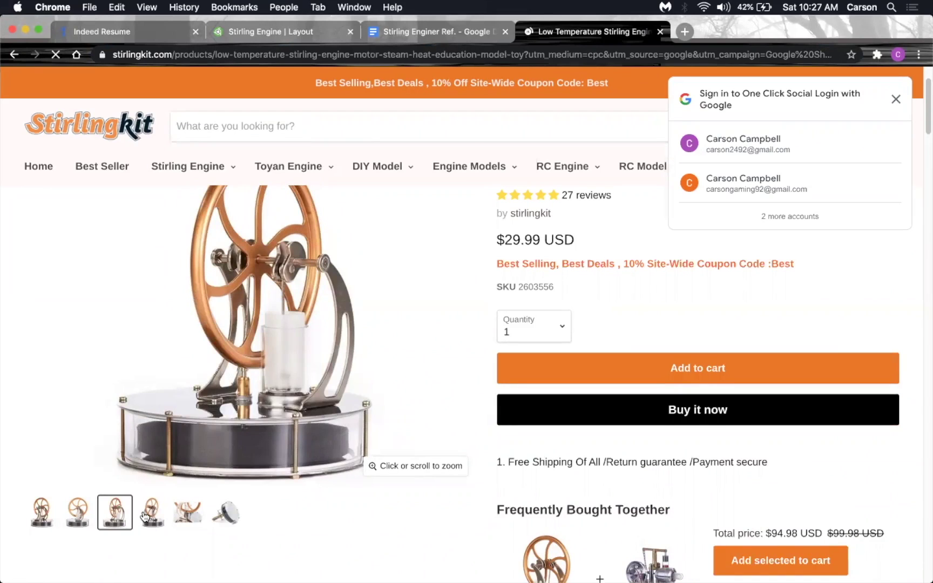
click(195, 519)
click(291, 357)
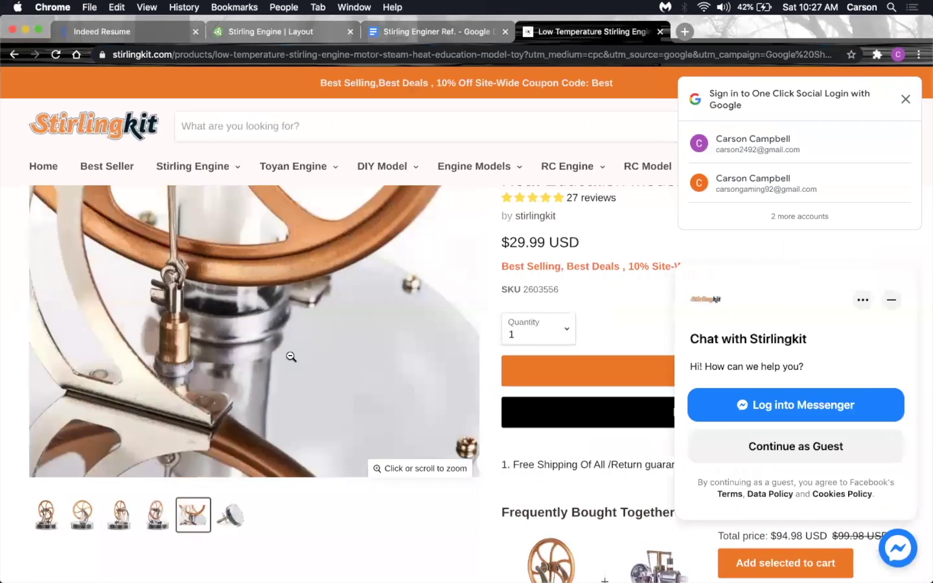
click(292, 357)
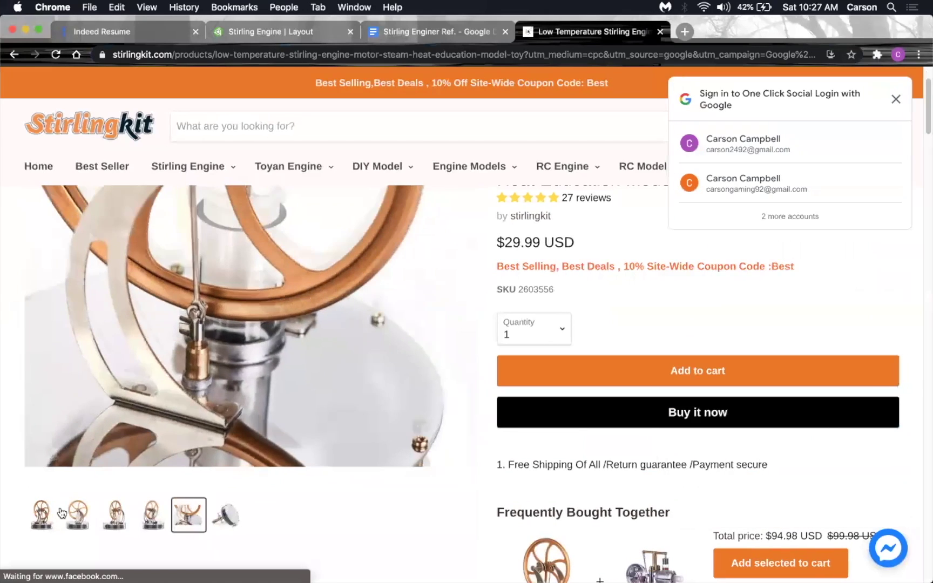
click(86, 516)
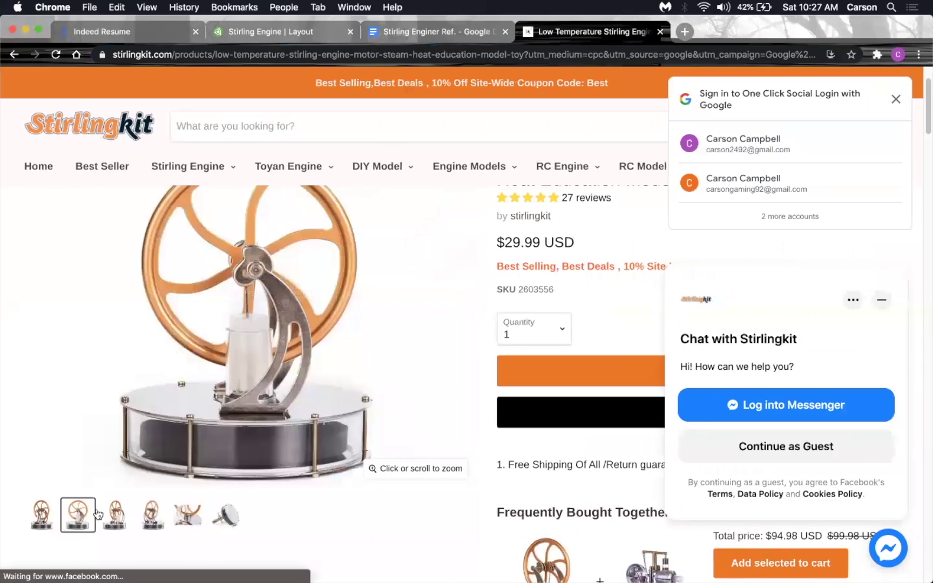
click(48, 517)
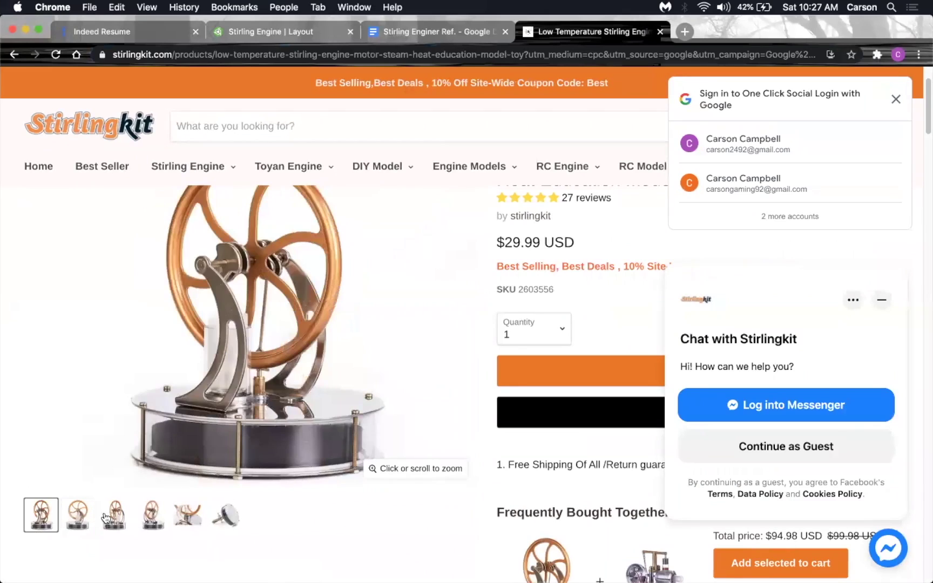
click(115, 516)
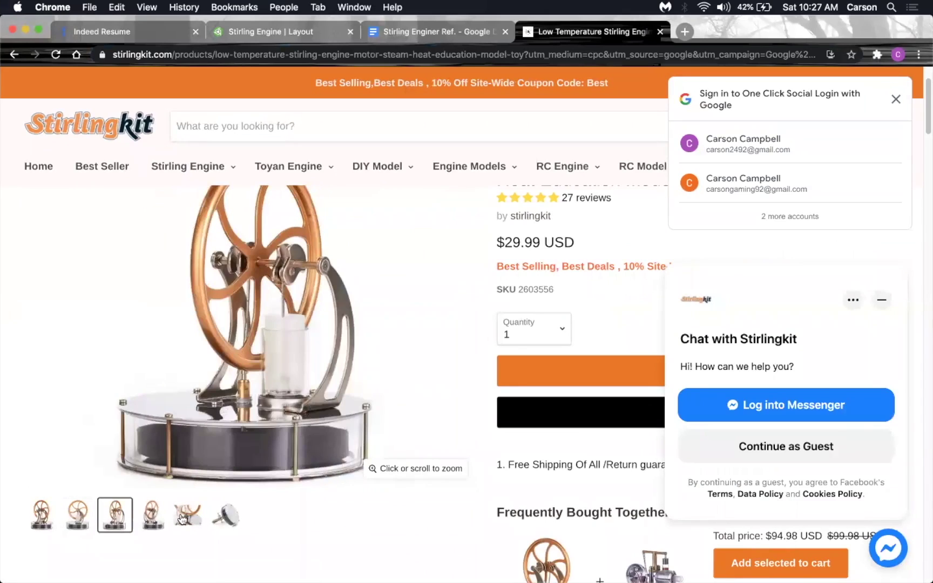
click(151, 517)
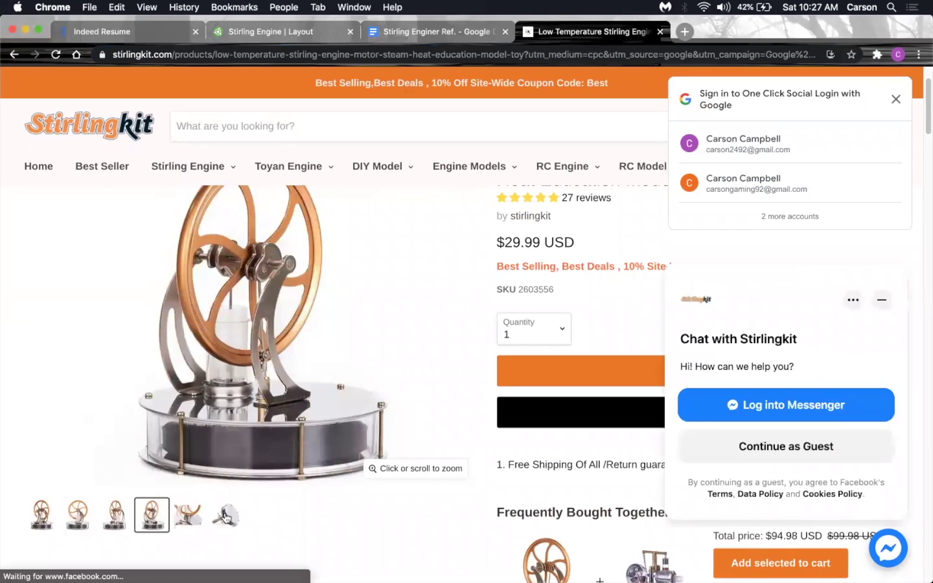
click(188, 517)
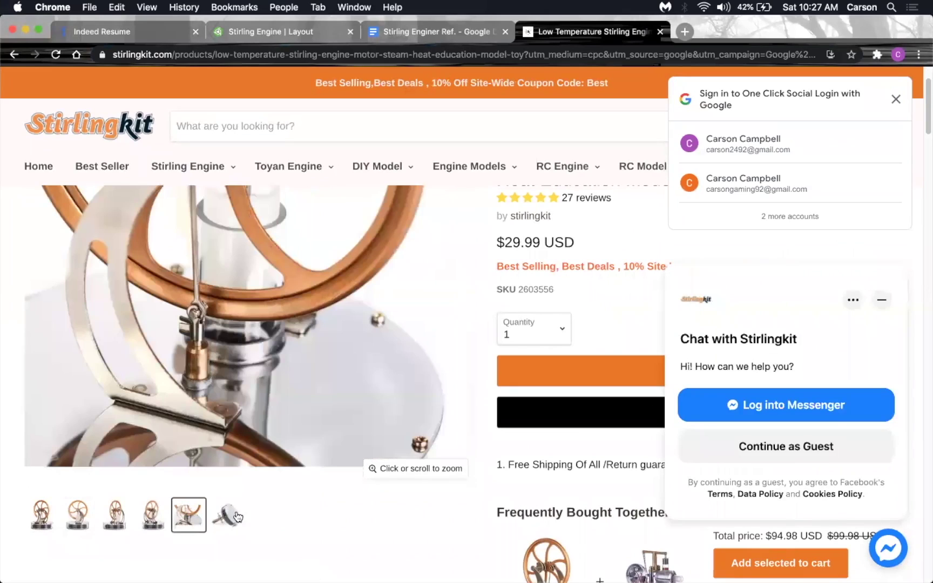
click(46, 520)
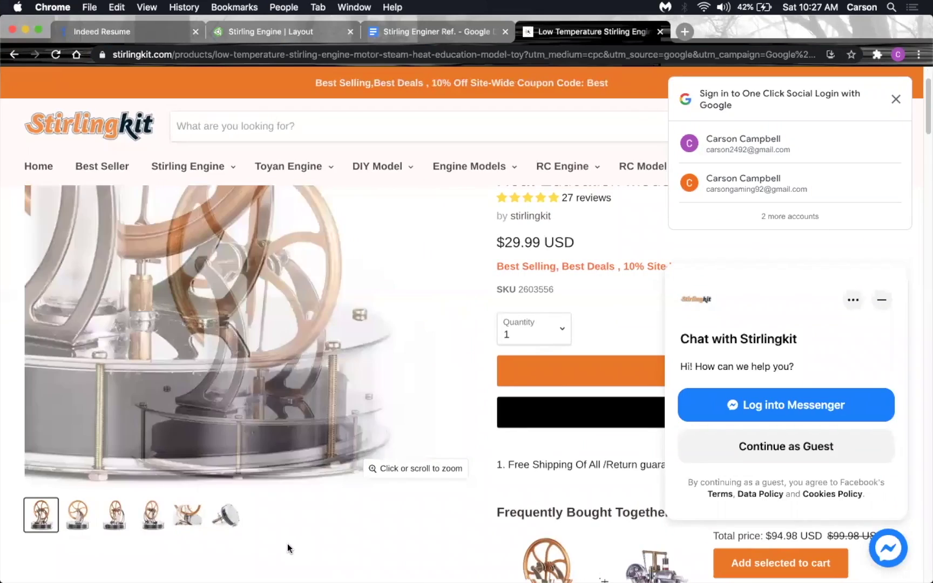
Dismiss the Google sign-in prompt on the product page and bring the whole engine photo with its thumbnails into view.
scroll(287, 529, down, 2)
scroll(458, 232, up, 5)
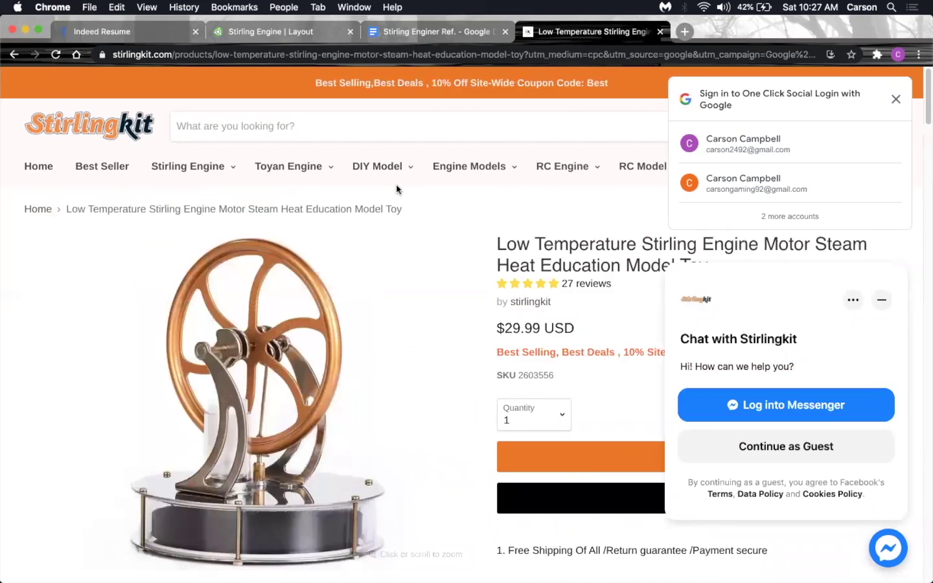
scroll(513, 259, down, 1)
scroll(559, 319, down, 1)
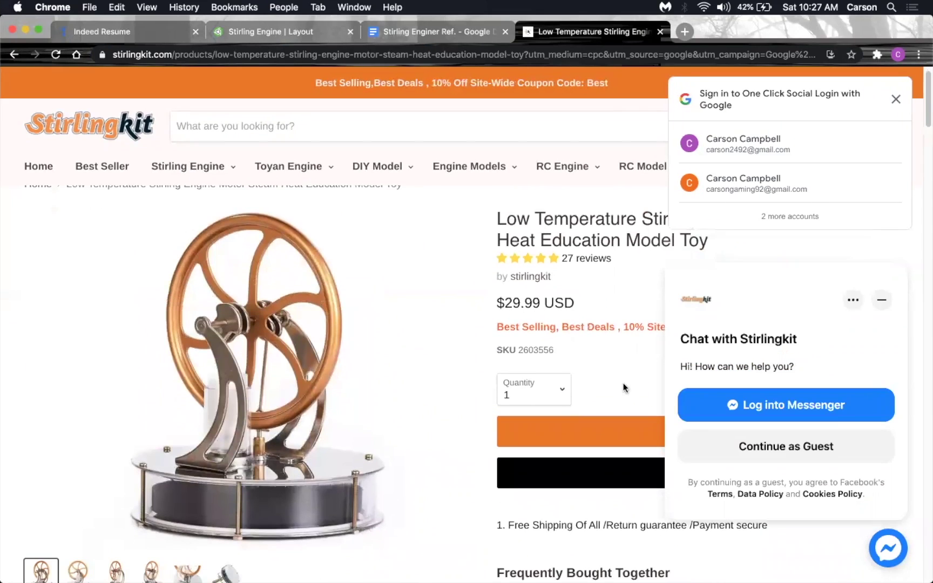
click(896, 99)
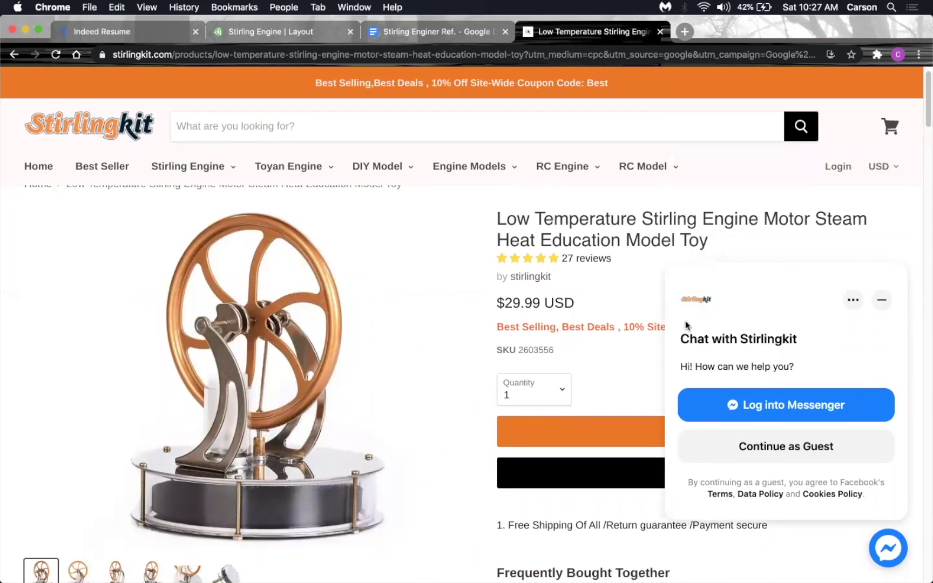
scroll(685, 321, down, 2)
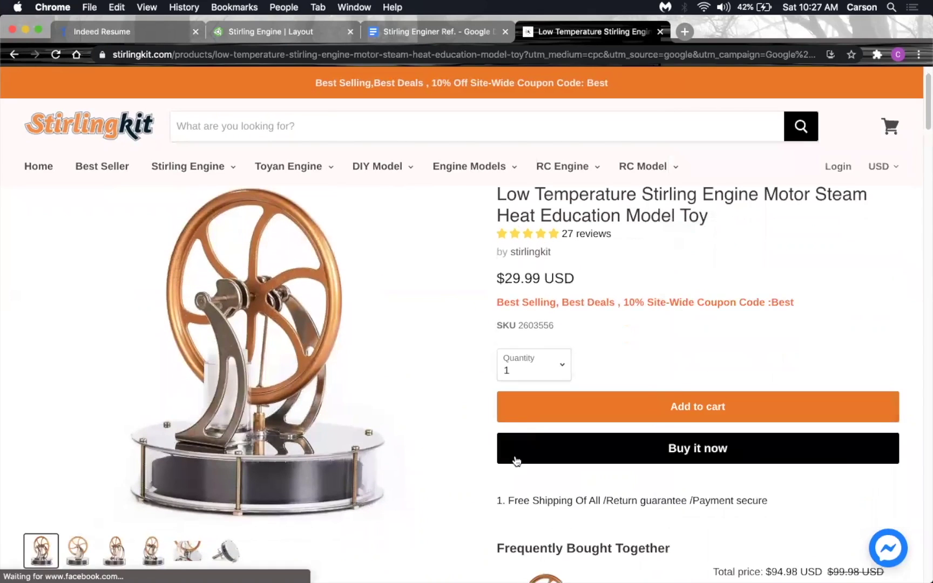
Compare the angled photos of the uprights and crank parts, the cylinder close-up and the photo of the base's underside.
click(117, 556)
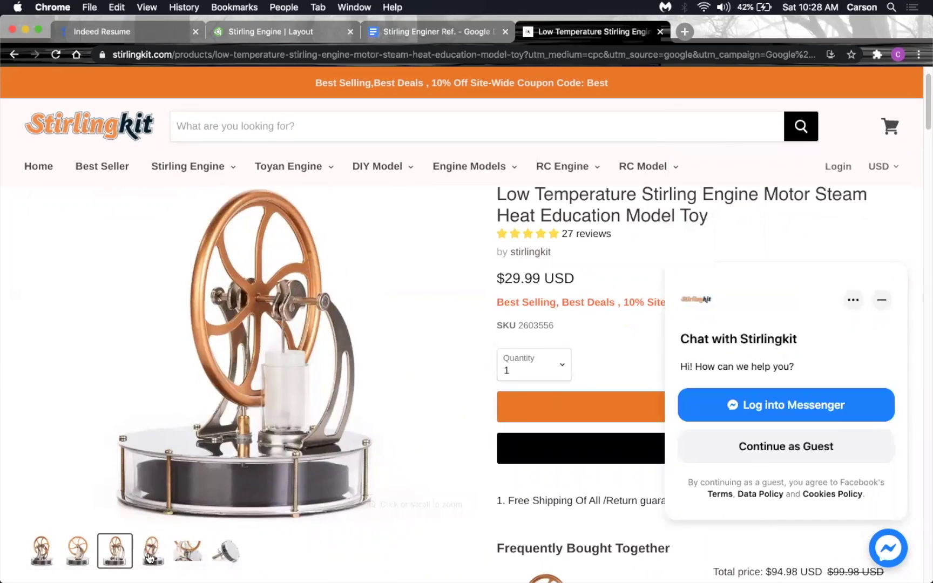
click(53, 559)
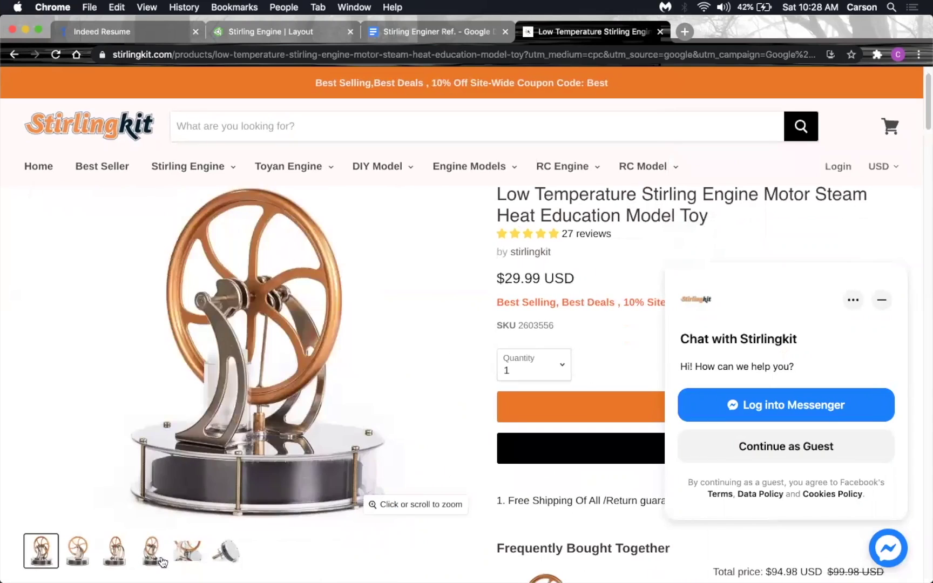
click(143, 561)
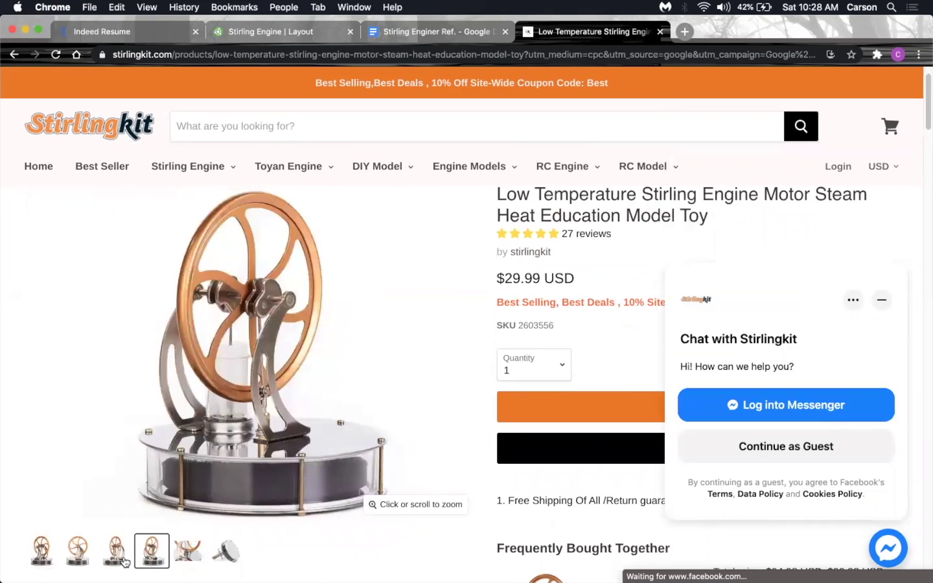
click(129, 561)
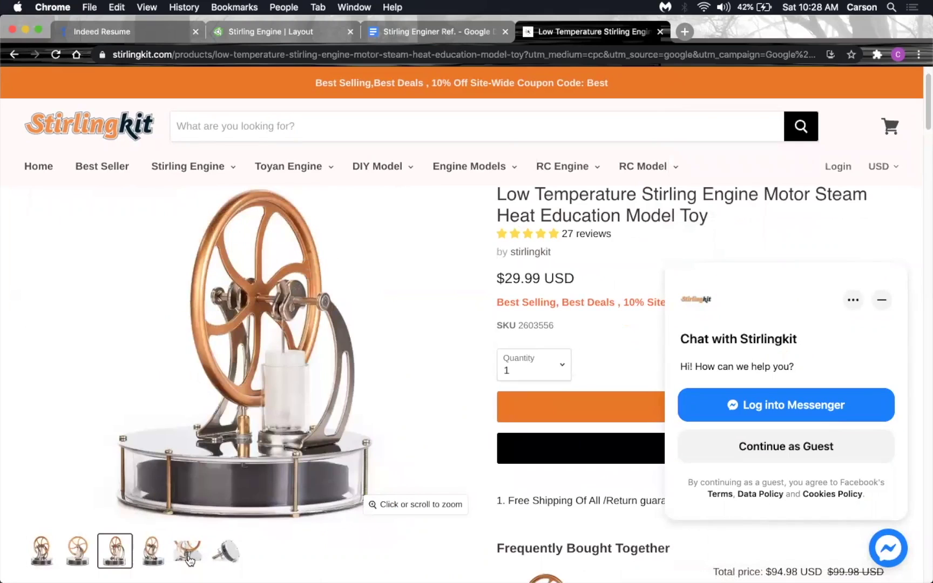
click(190, 558)
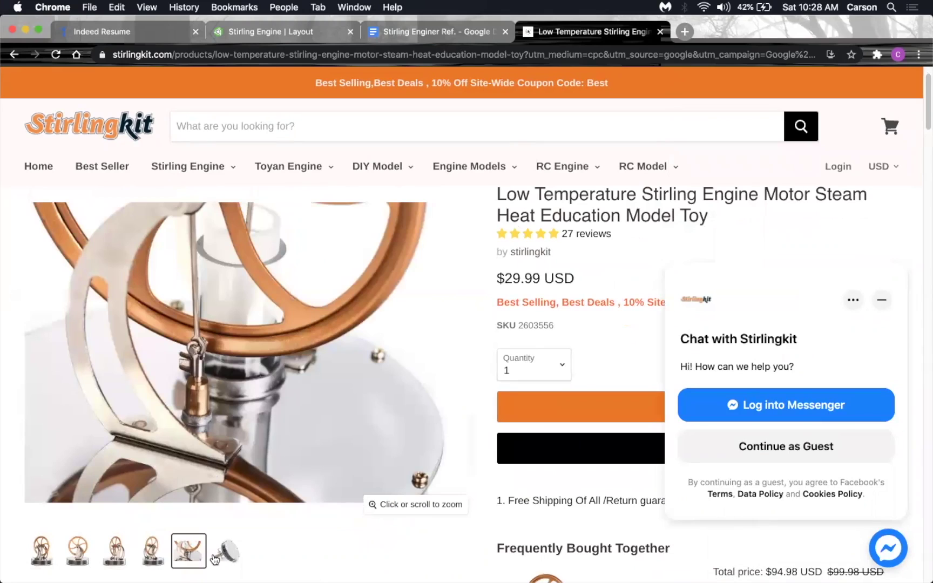
click(230, 553)
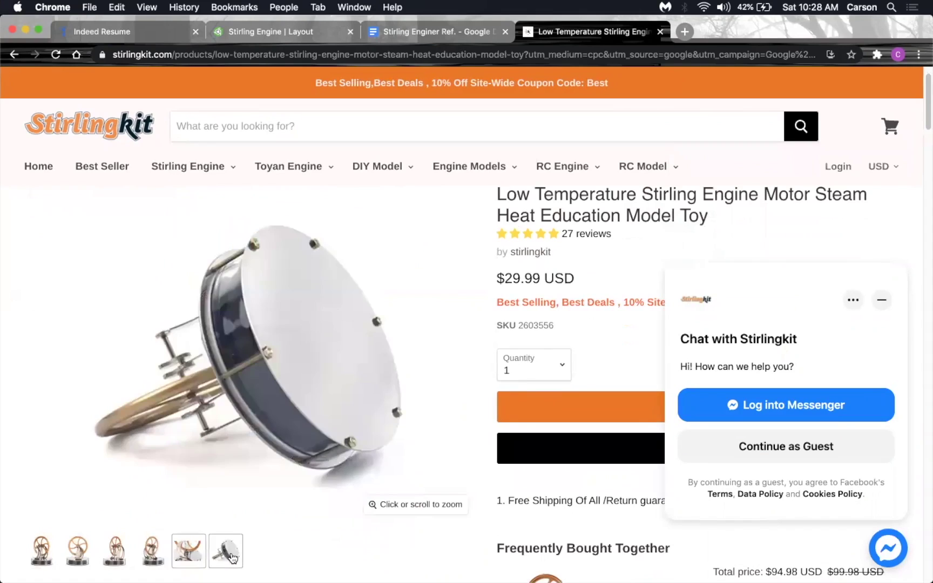
Compare the angled product photos of the whole Stirling engine to choose a view showing the cylinder and both uprights.
click(42, 561)
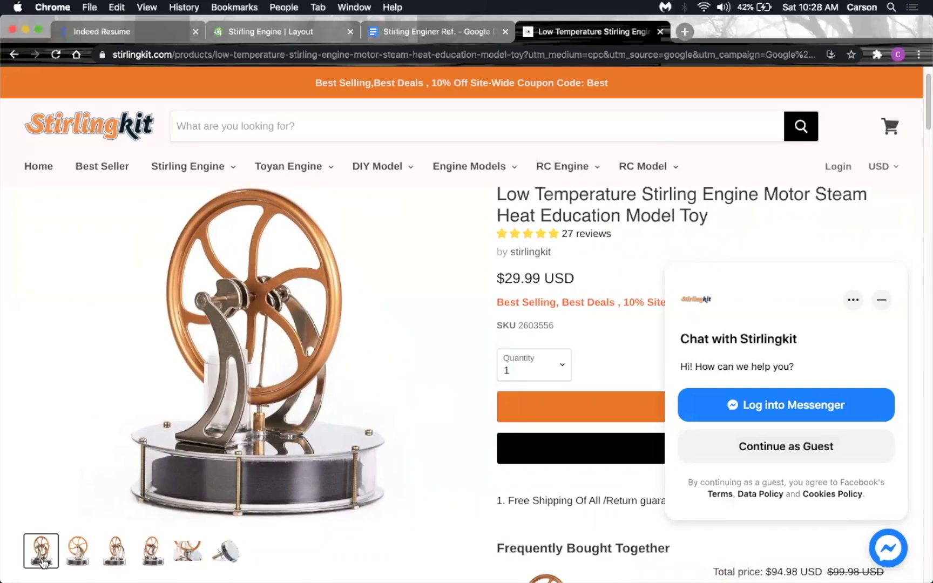
click(116, 562)
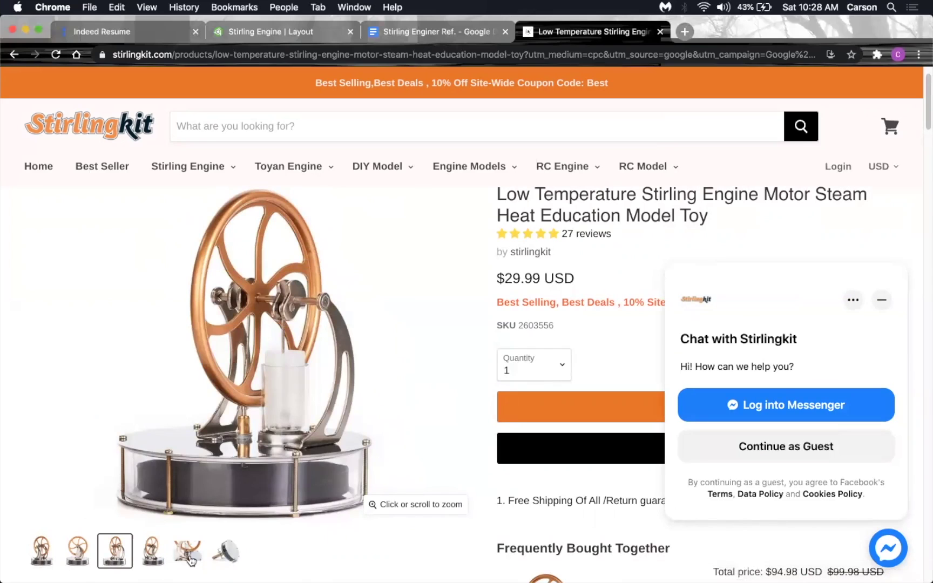
click(158, 561)
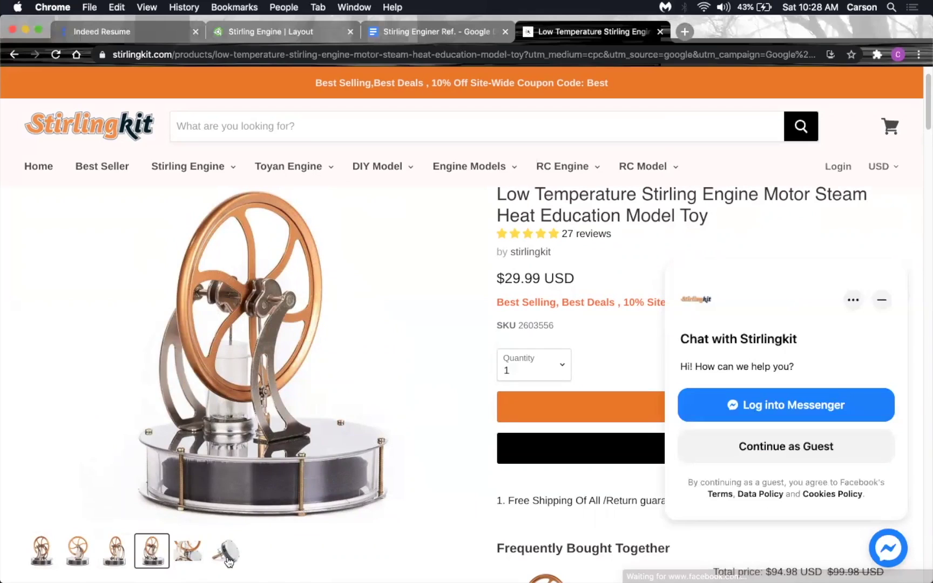
click(114, 557)
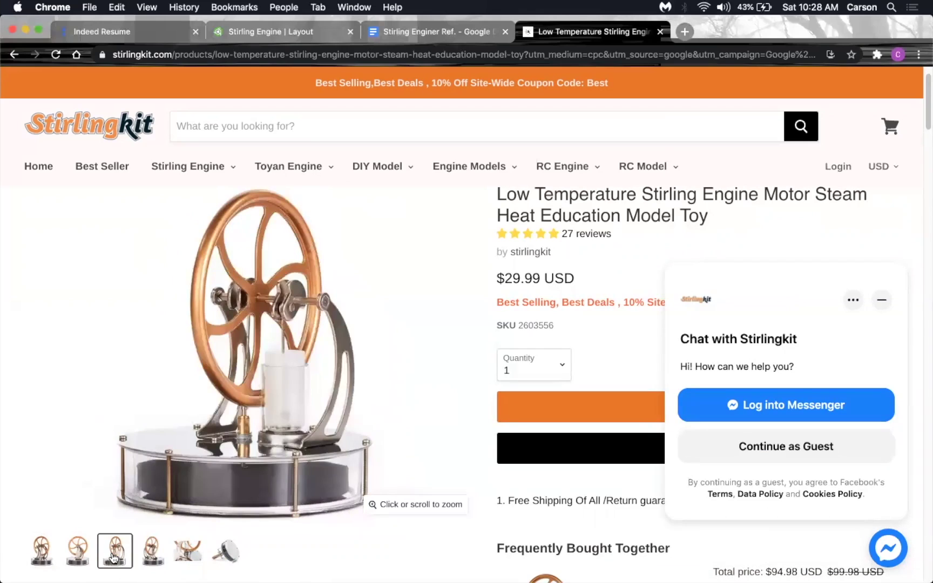
click(151, 557)
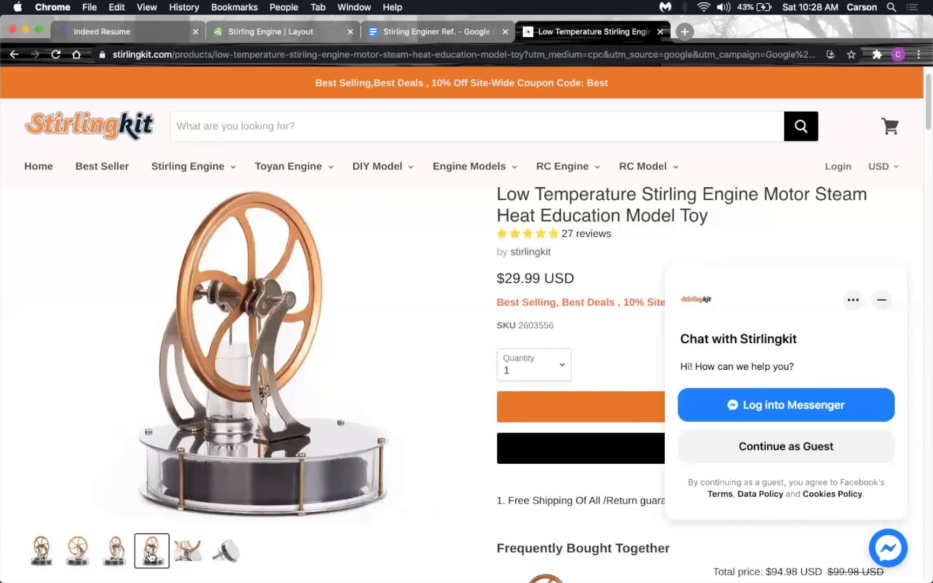
Display the third product photo and capture a screenshot of the whole engine in it.
click(123, 553)
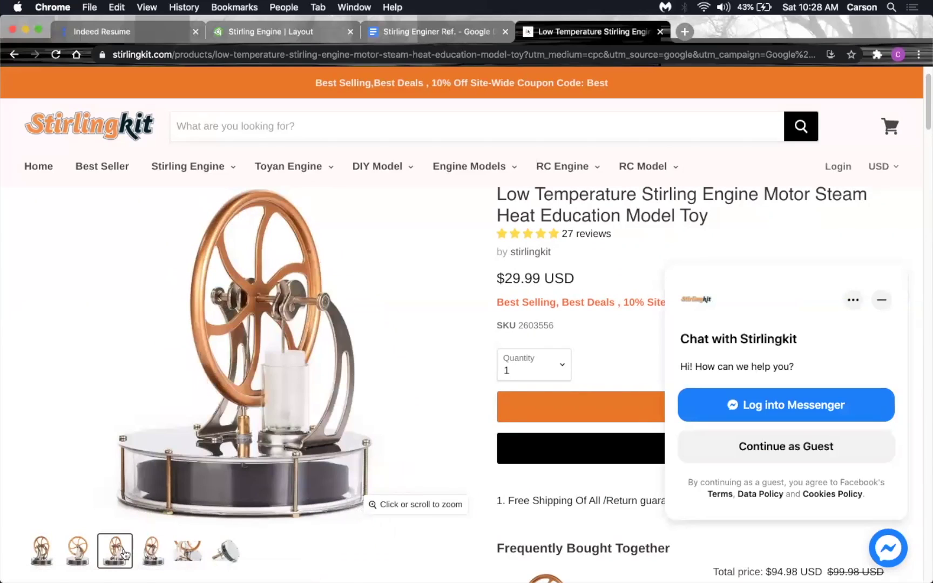
key(super+shift+4)
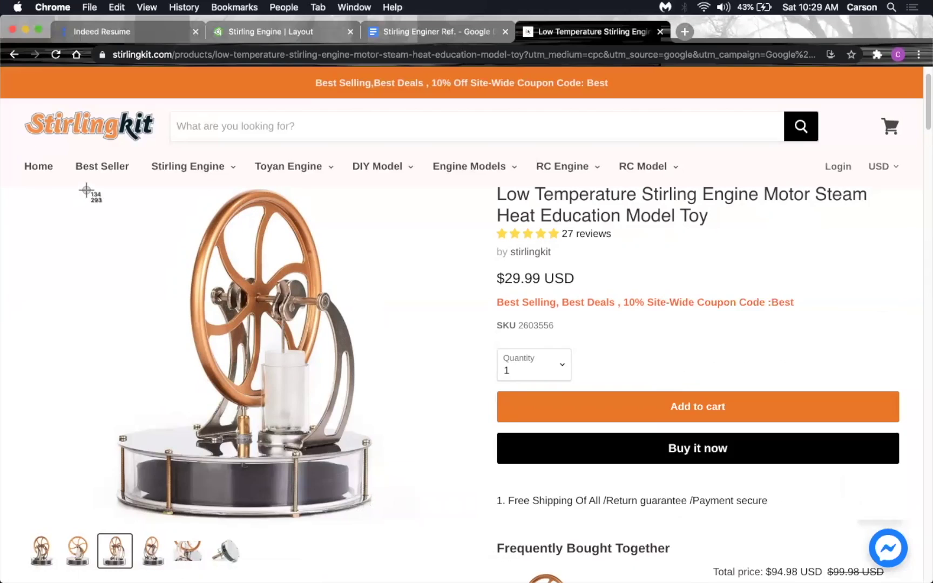
mouse_move(83, 187)
mouse_down()
mouse_move(140, 246)
mouse_move(223, 507)
mouse_move(416, 524)
mouse_up()
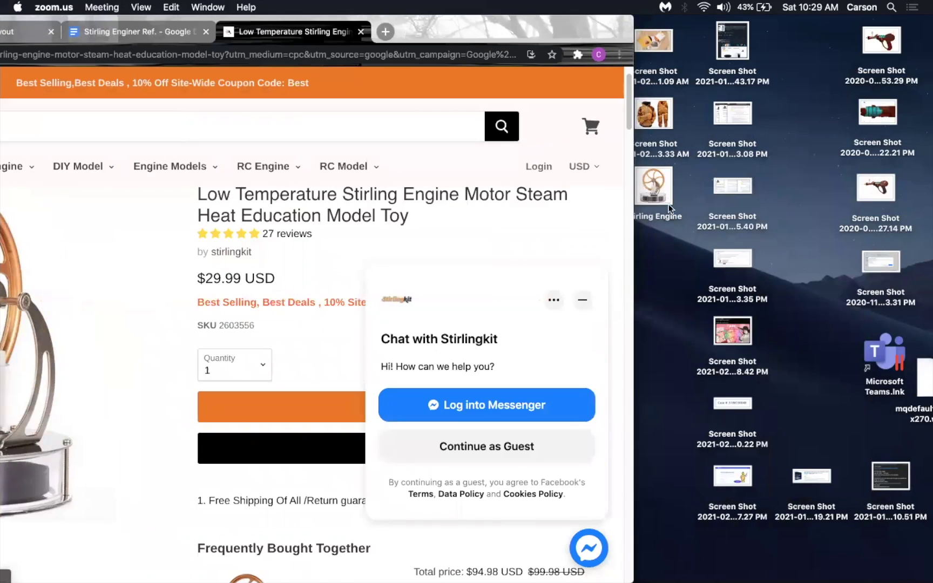
Open the new engine screenshot from the desktop, rename it "Stirling Image 2" and close its preview window.
drag(603, 28, 518, 70)
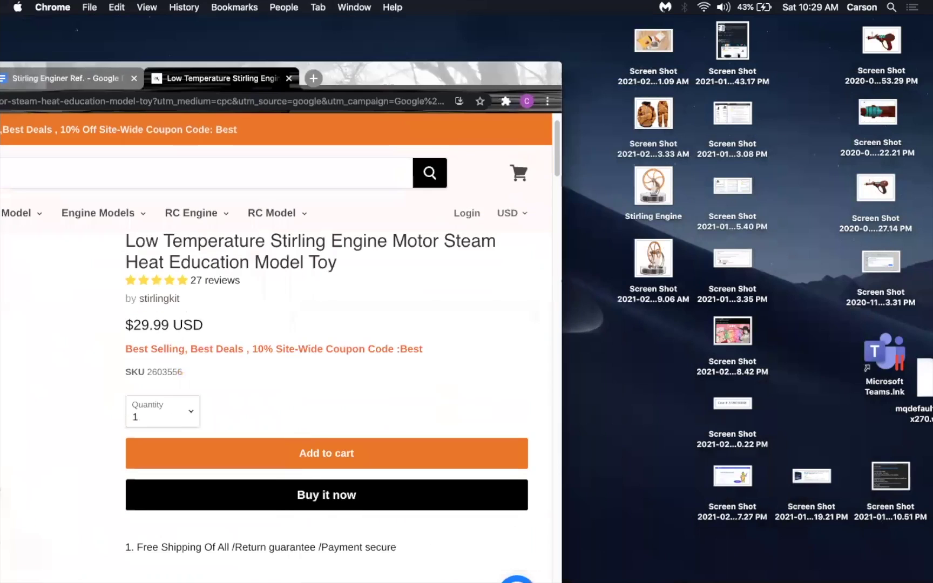
double_click(657, 264)
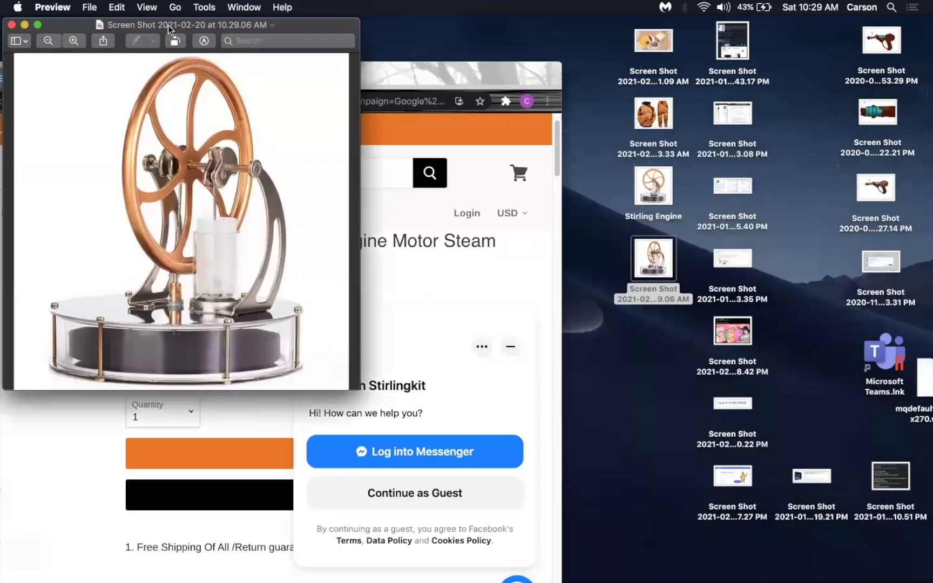
click(181, 27)
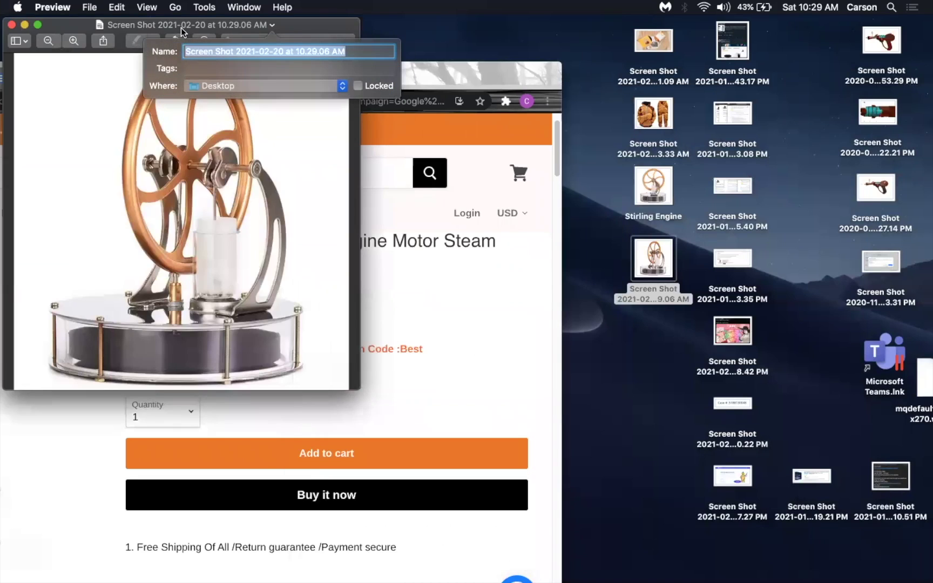
text(Stirling i)
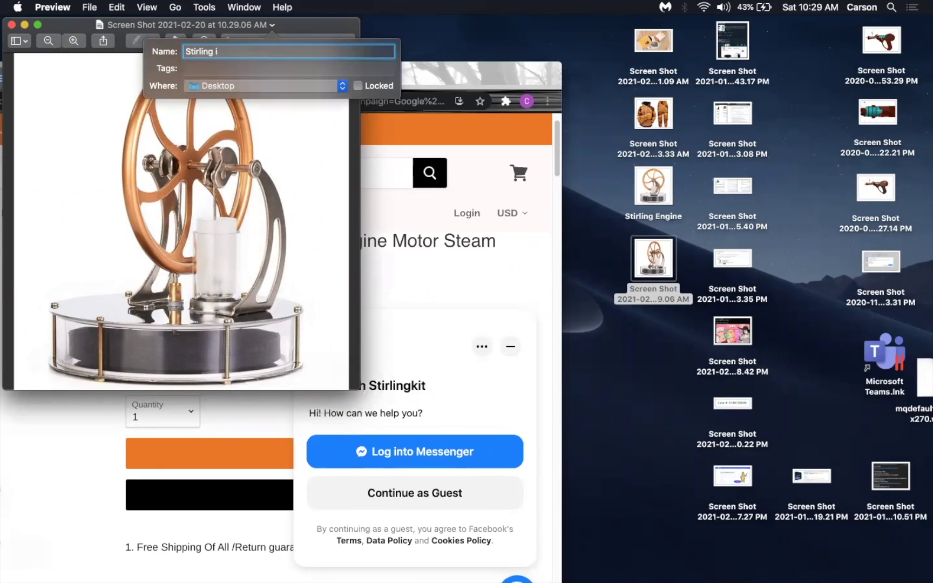
key(BackSpace)
text(Image 2)
key(Return)
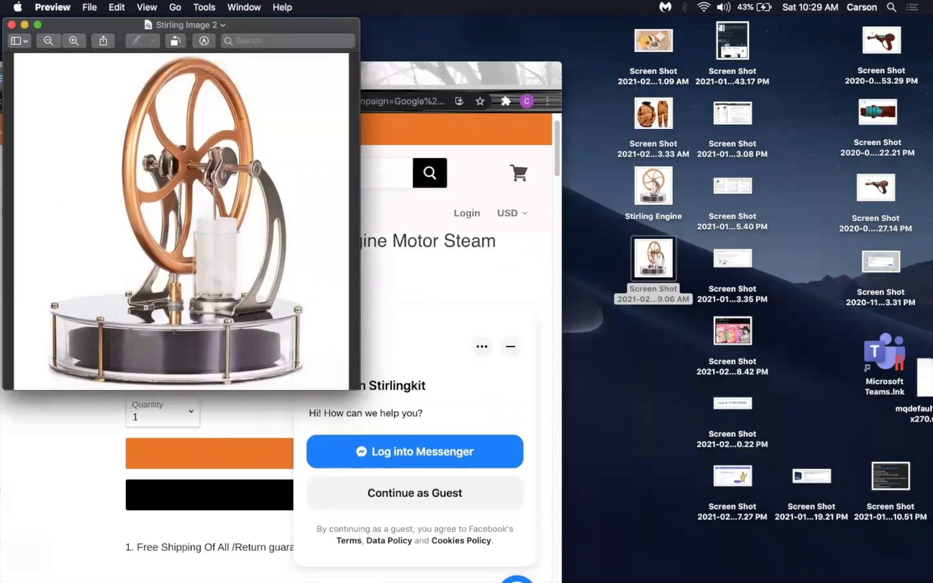
drag(285, 22, 489, 33)
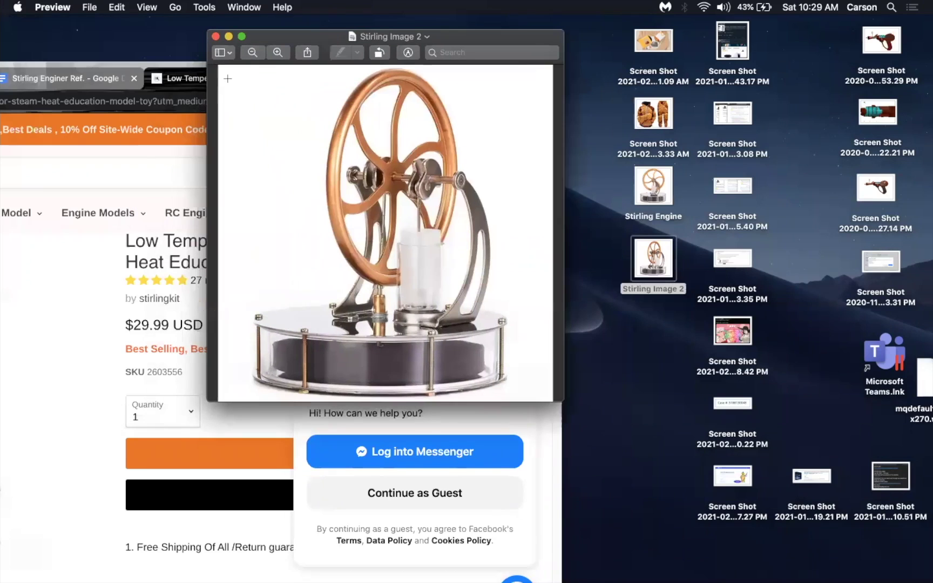
click(216, 35)
Close the reference document and product page tabs and show the Stirling Engine layout in Onshape in full screen.
double_click(351, 81)
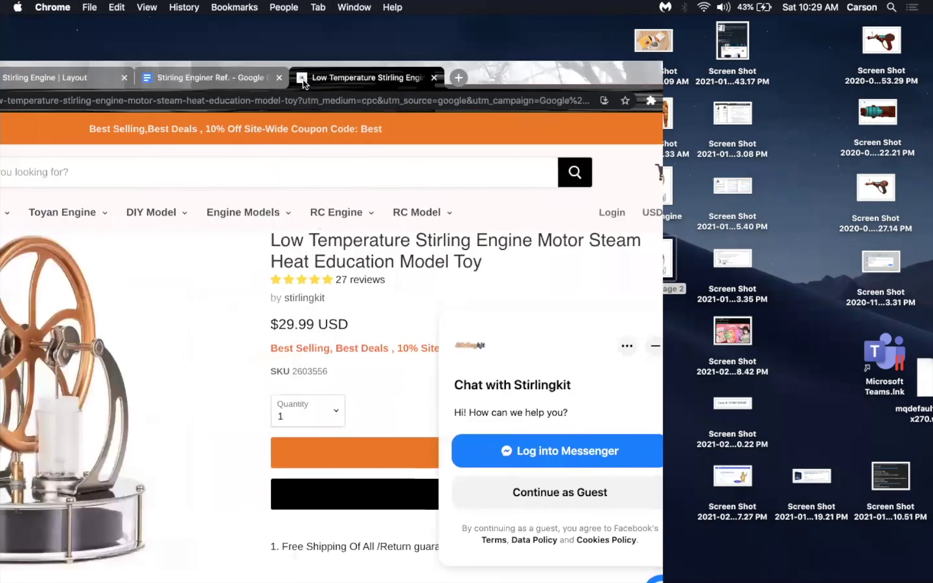
click(371, 76)
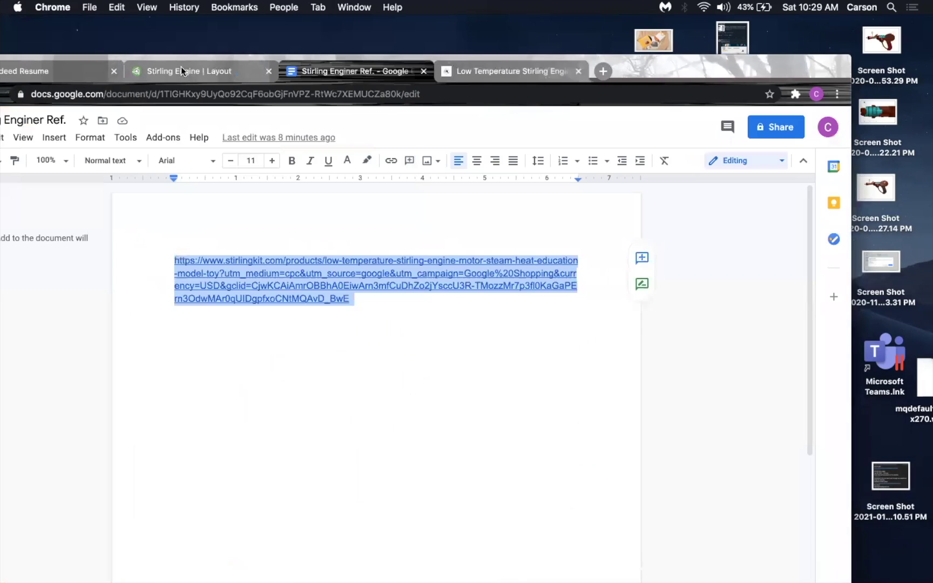
click(425, 73)
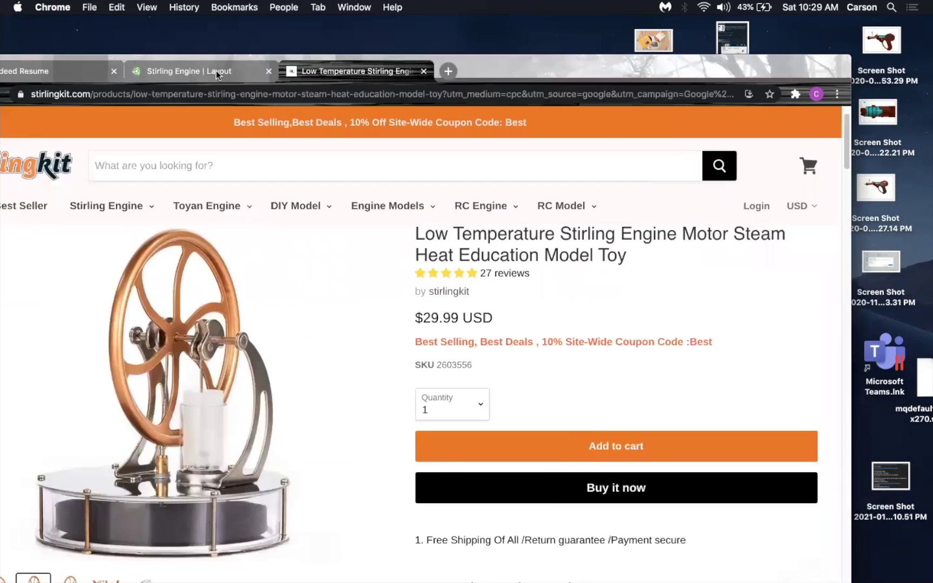
click(218, 72)
drag(607, 69, 689, 56)
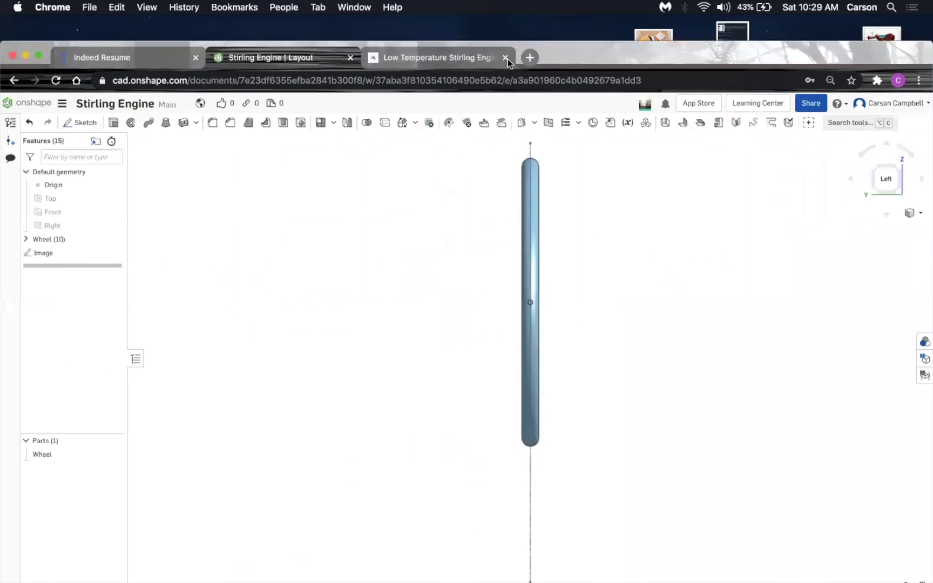
click(506, 56)
click(116, 7)
mouse_move(141, 7)
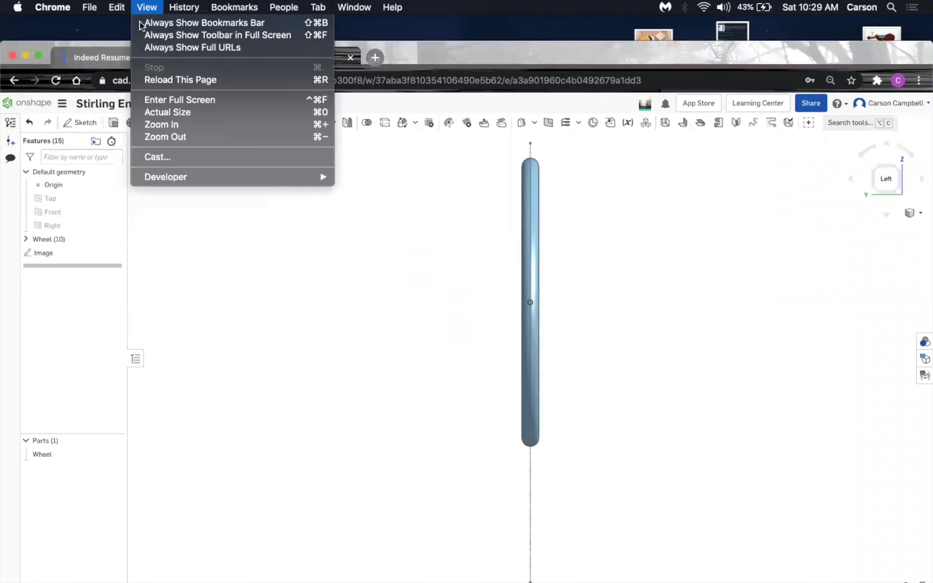
click(166, 101)
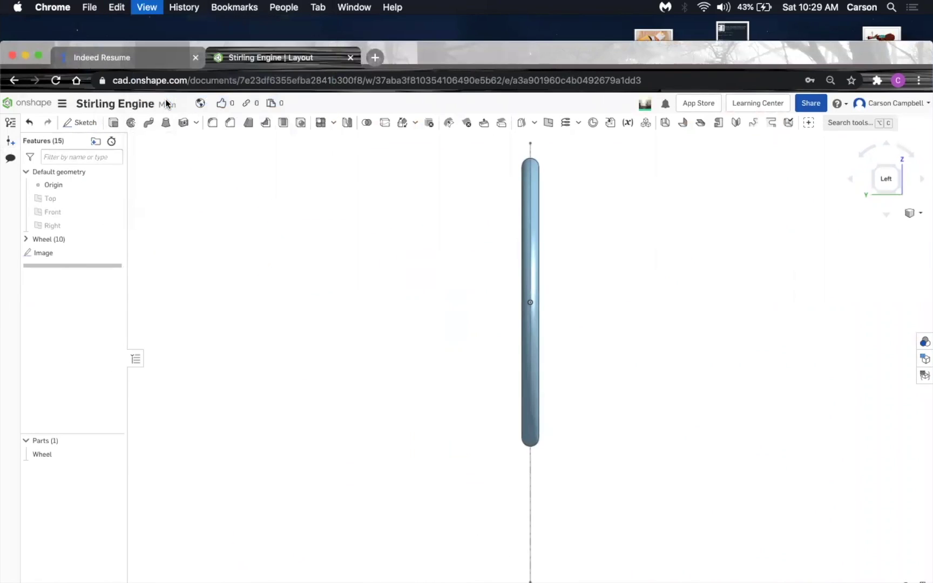
Show the default planes, check the wheel and reference image from the left and right sides, and set the isometric view.
mouse_move(641, 295)
right_down()
mouse_move(673, 292)
mouse_move(642, 297)
right_up()
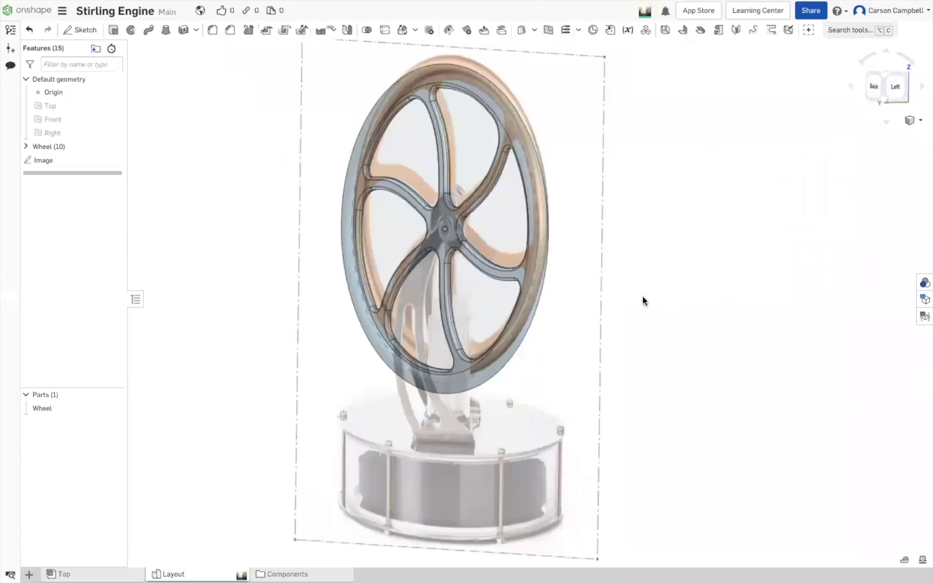
scroll(635, 340, down, 5)
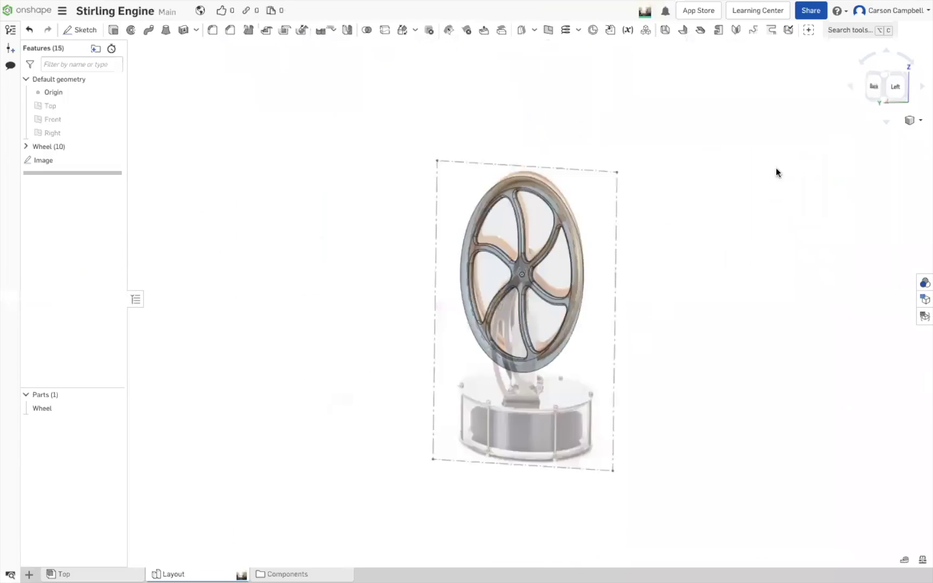
click(890, 91)
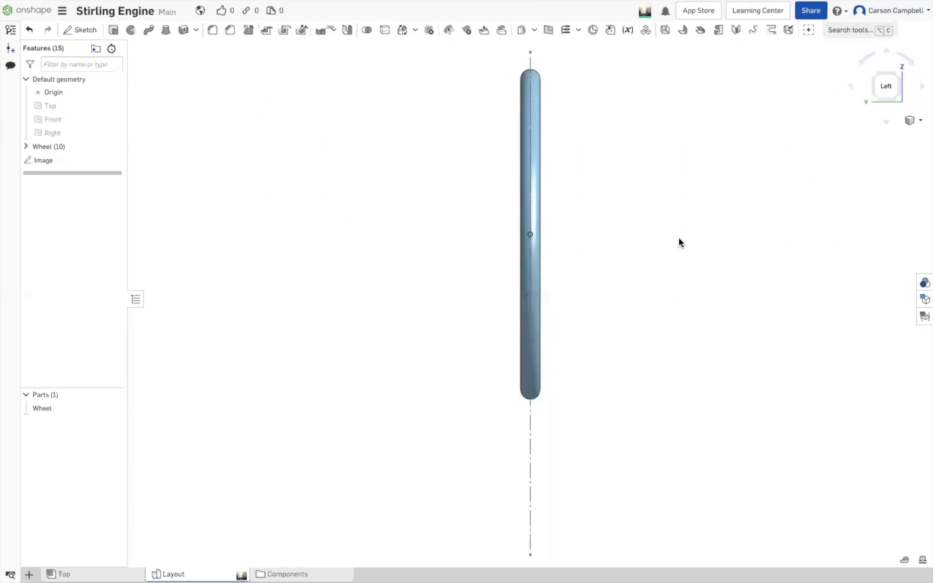
scroll(675, 238, up, 1)
scroll(686, 235, down, 4)
scroll(310, 125, down, 2)
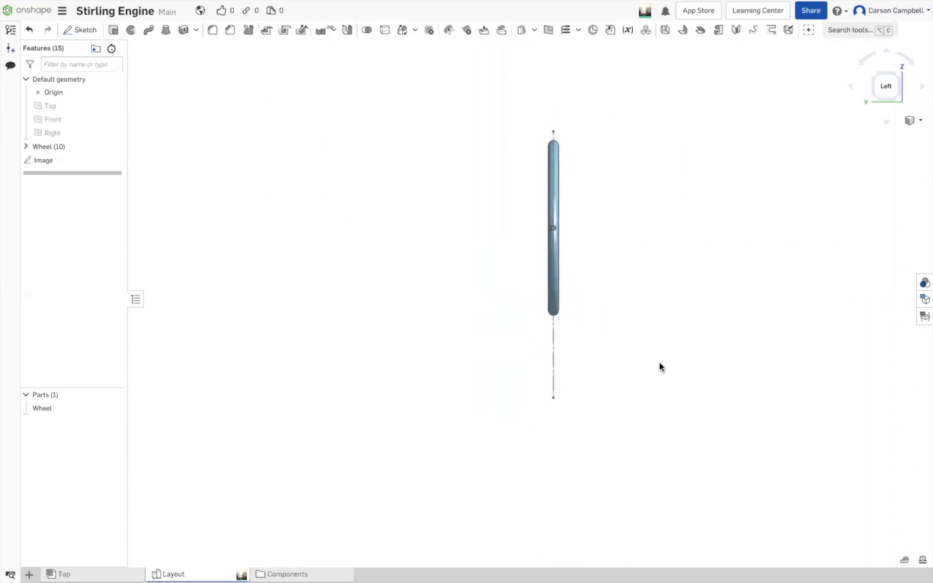
key(p)
mouse_move(766, 346)
right_down()
mouse_move(724, 341)
mouse_move(770, 350)
right_up()
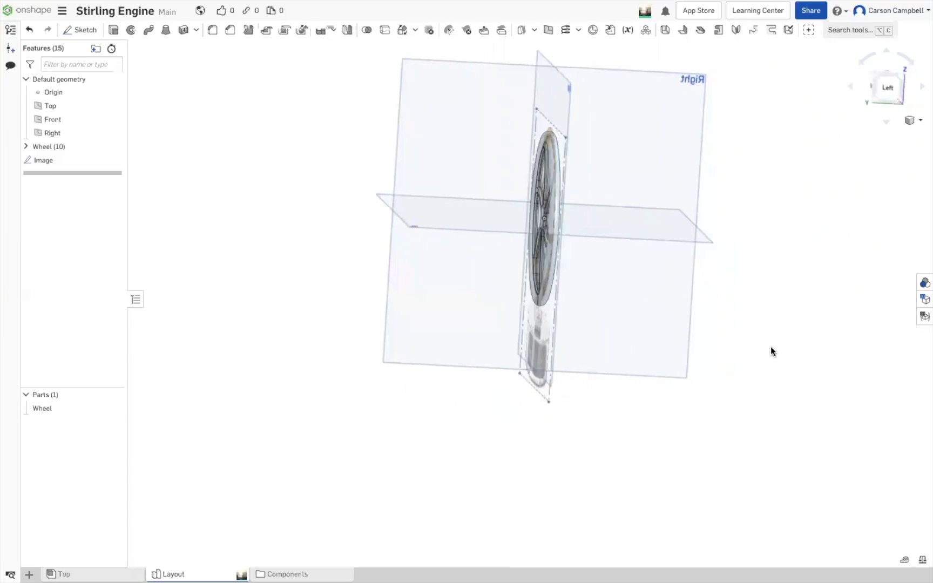
right_drag(743, 181, 542, 221)
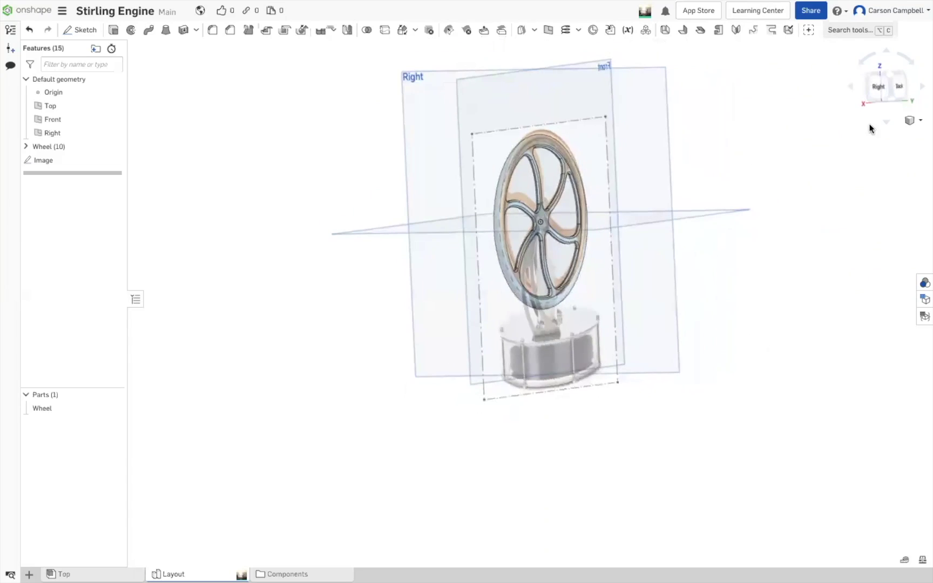
click(879, 88)
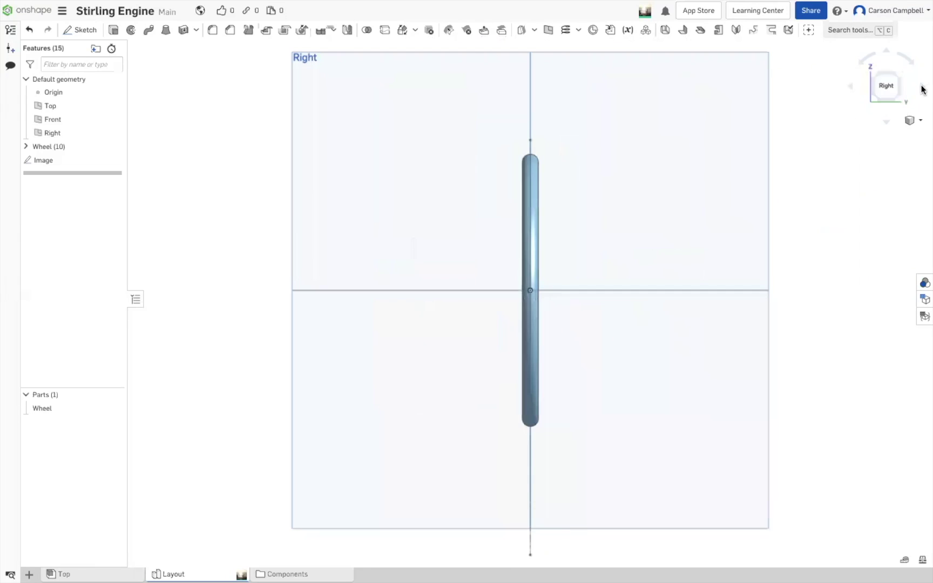
click(919, 120)
click(878, 136)
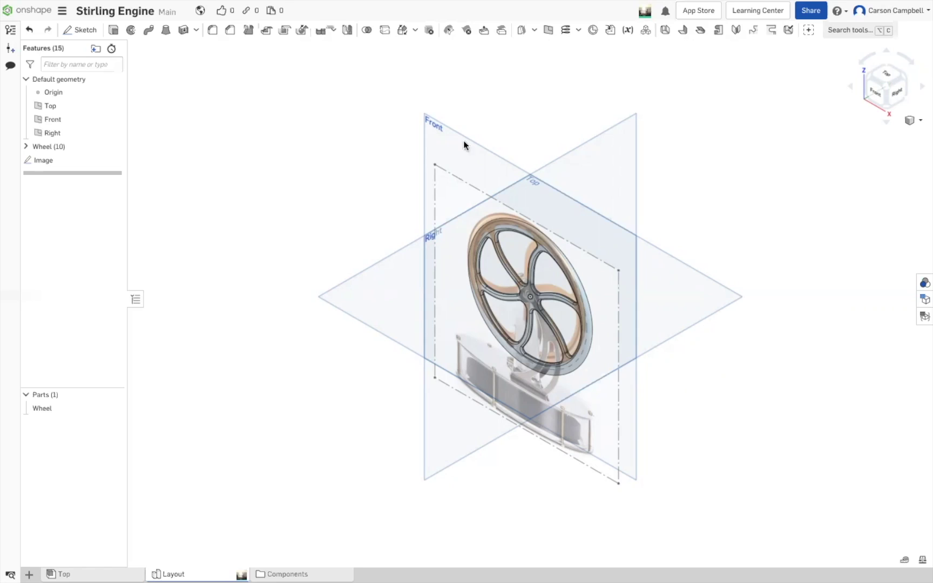
Roll the feature list back to before the Wheel folder and start a new sketch on the Front plane.
click(450, 151)
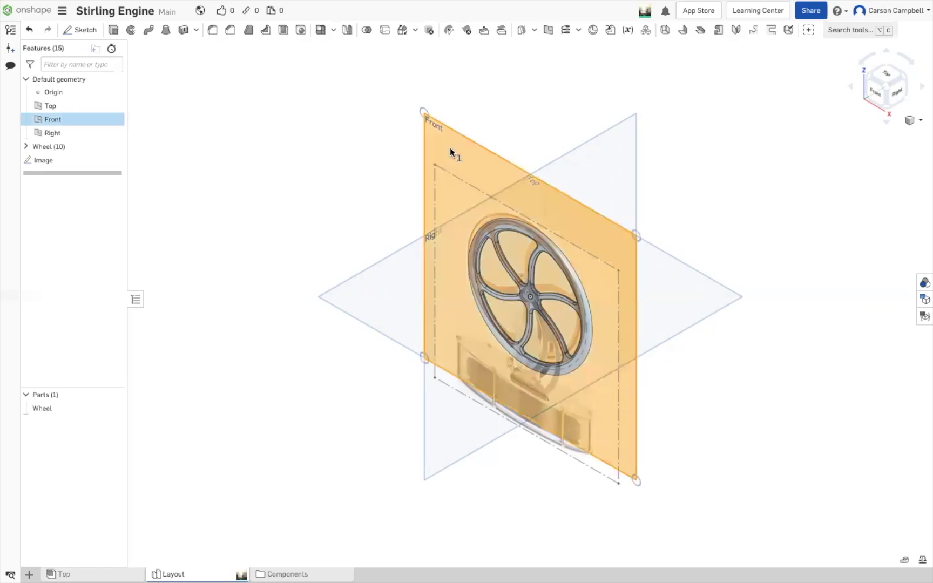
click(267, 148)
drag(48, 171, 54, 141)
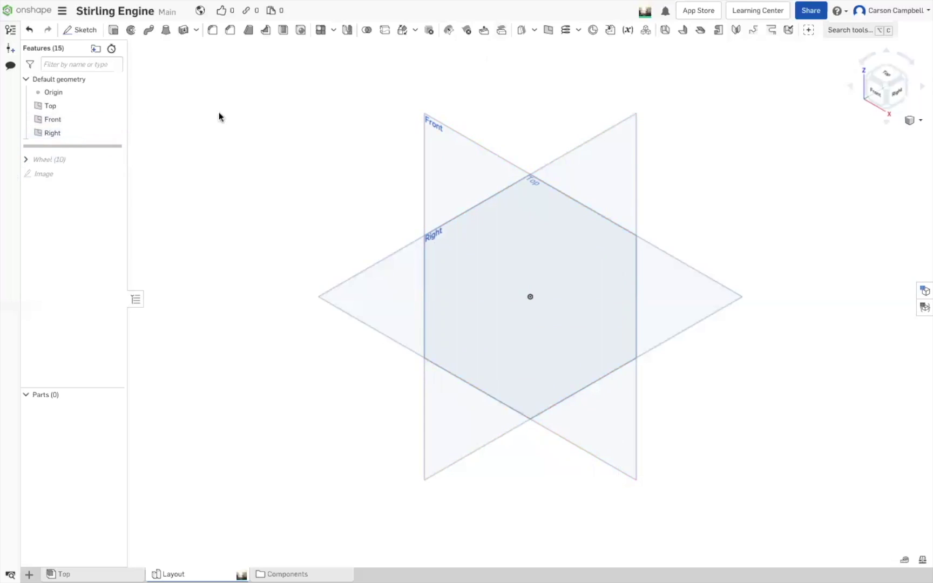
click(61, 119)
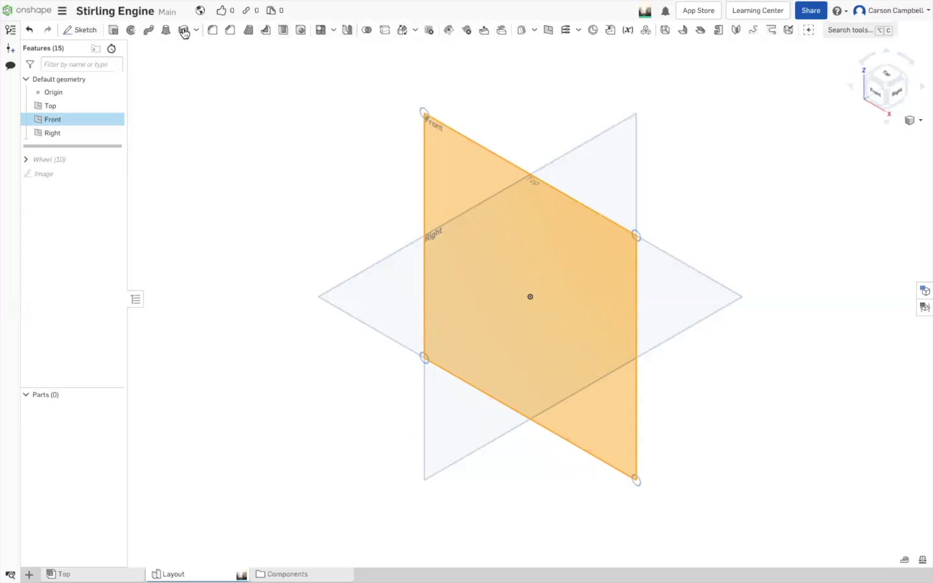
click(84, 33)
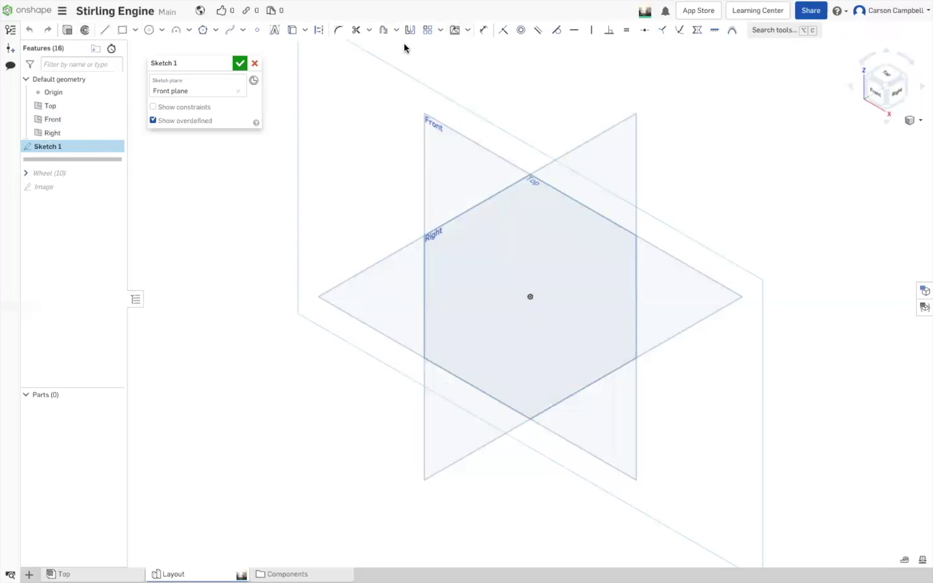
Start inserting an image in the sketch and import "Stirling Image 2" from the desktop into the document.
click(455, 30)
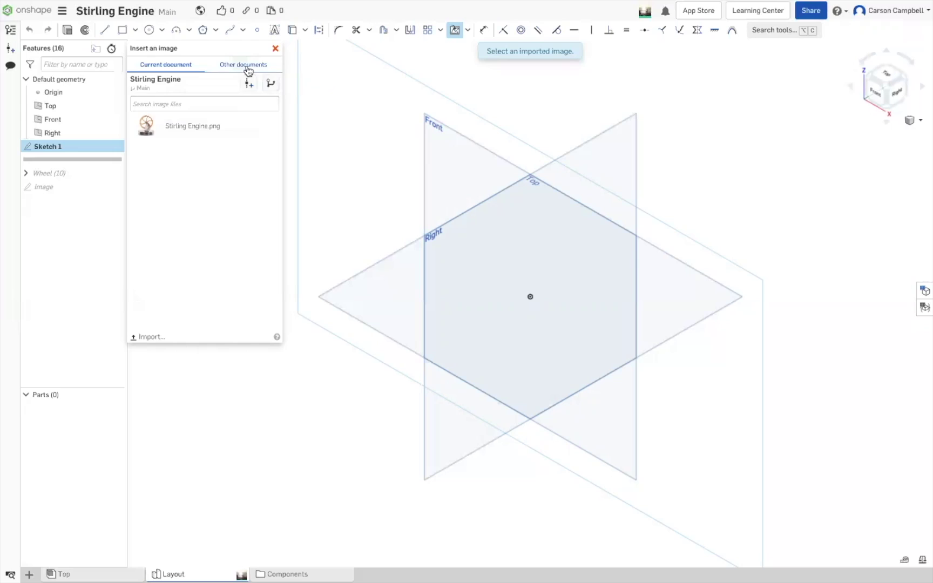
click(246, 66)
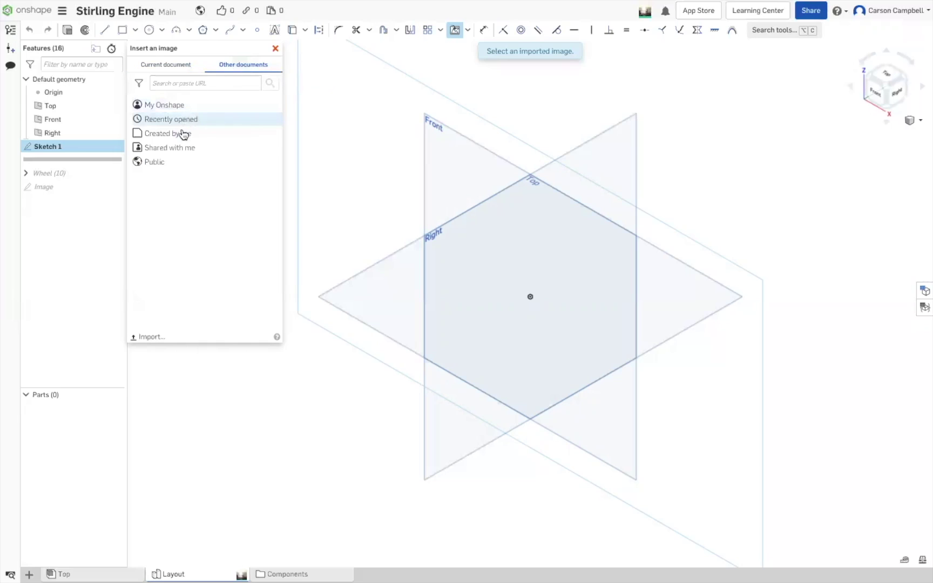
click(181, 70)
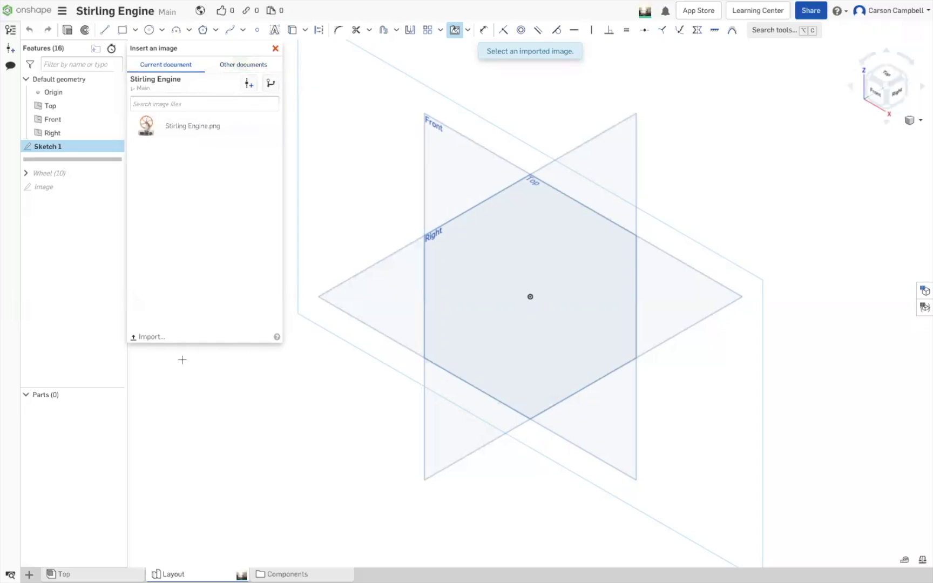
click(152, 337)
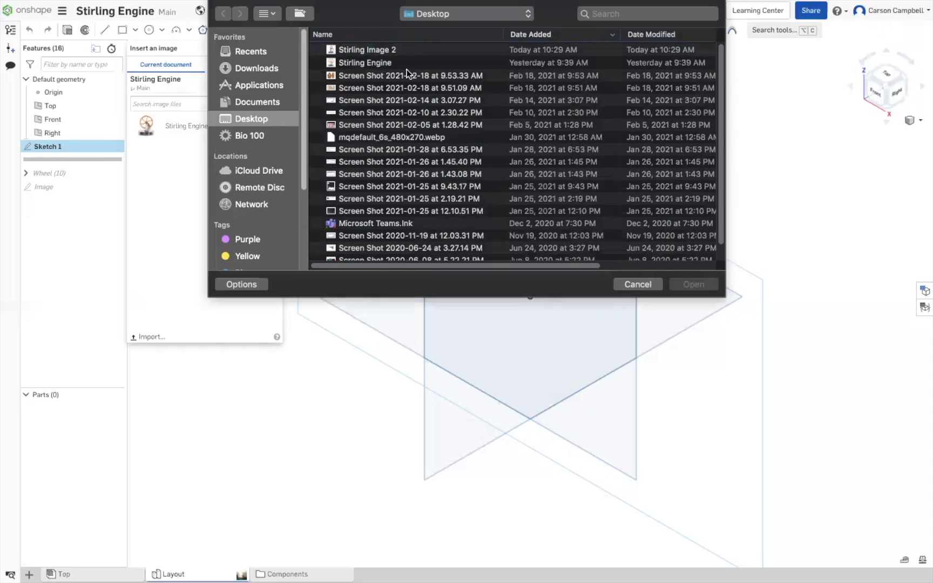
click(372, 50)
click(683, 284)
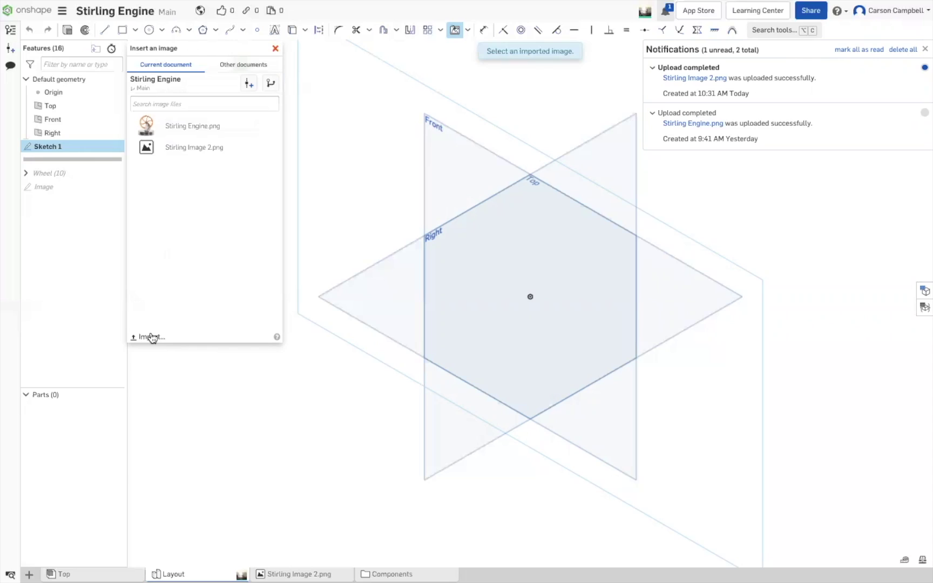
Place Stirling Image 2.png in the sketch so it covers most of the Front plane, and finish the sketch.
click(205, 150)
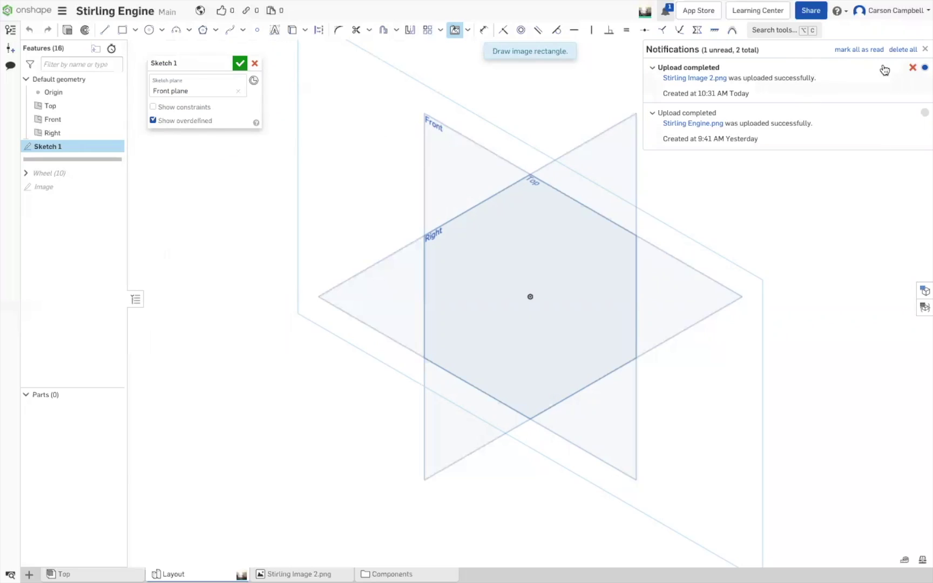
click(924, 50)
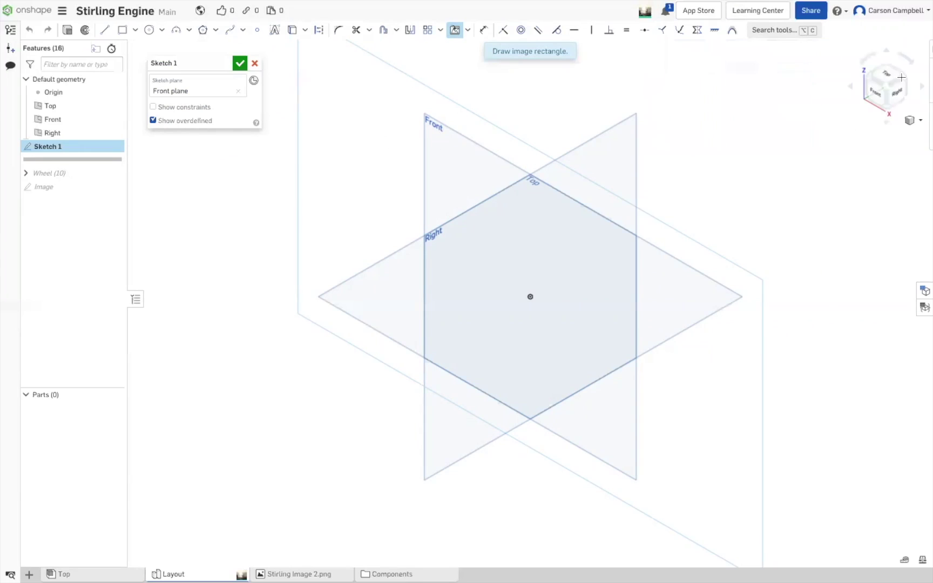
click(875, 94)
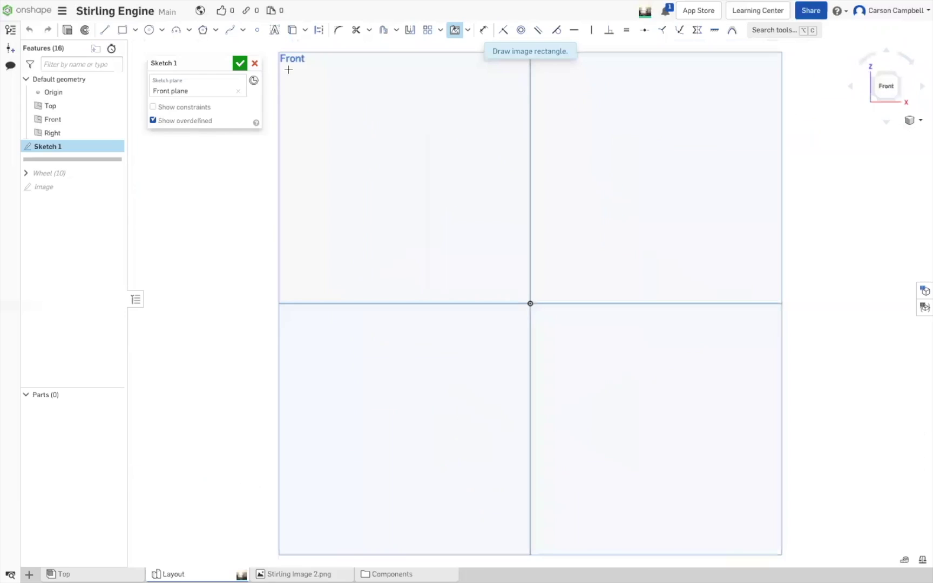
click(282, 54)
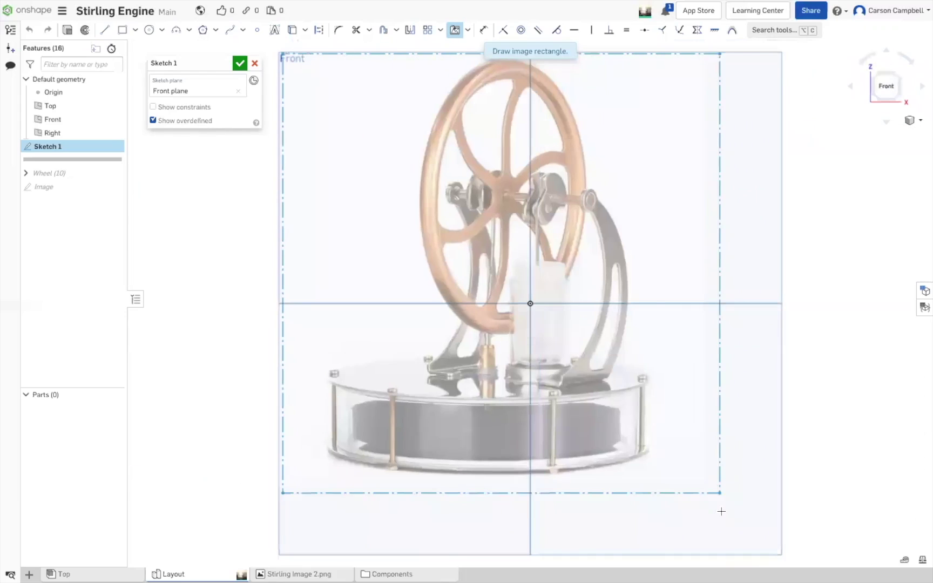
click(768, 541)
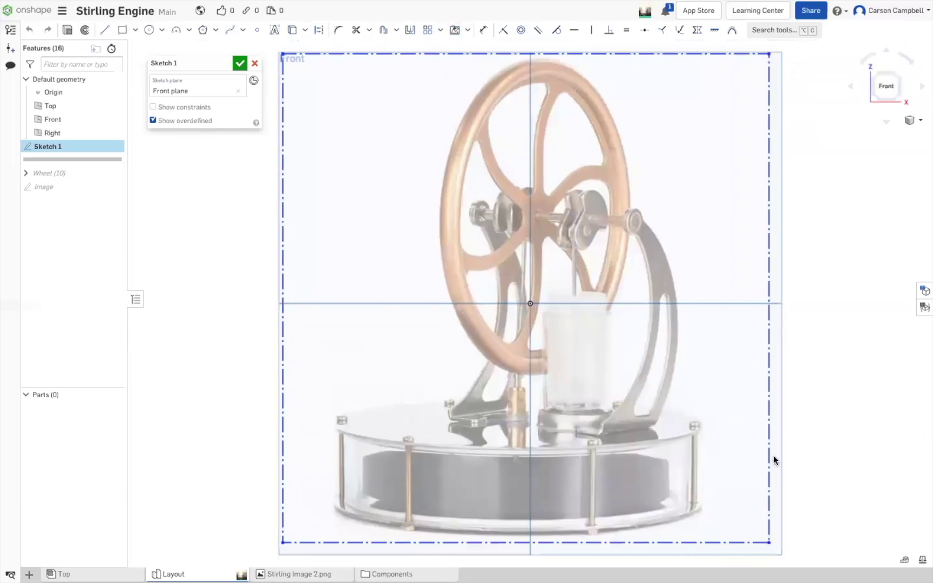
scroll(817, 456, down, 1)
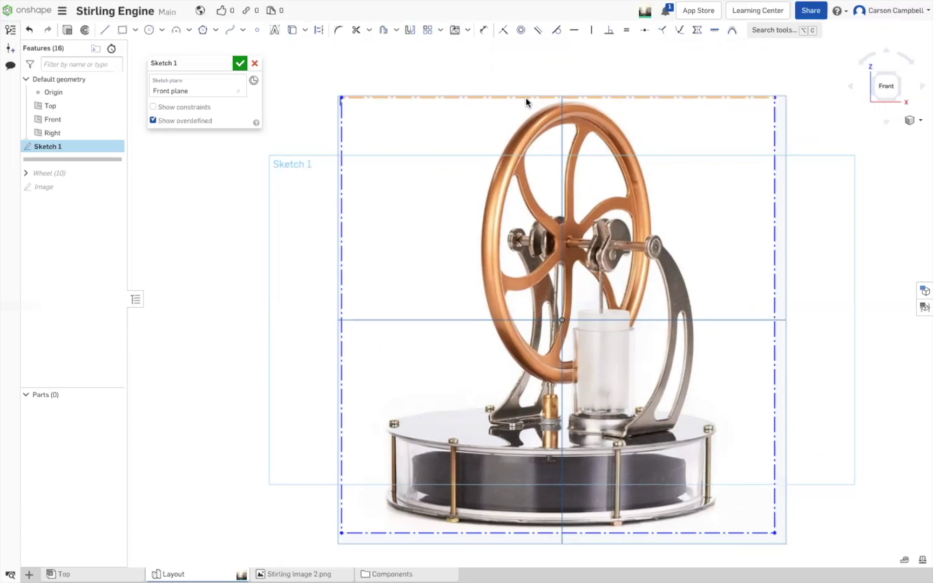
click(241, 64)
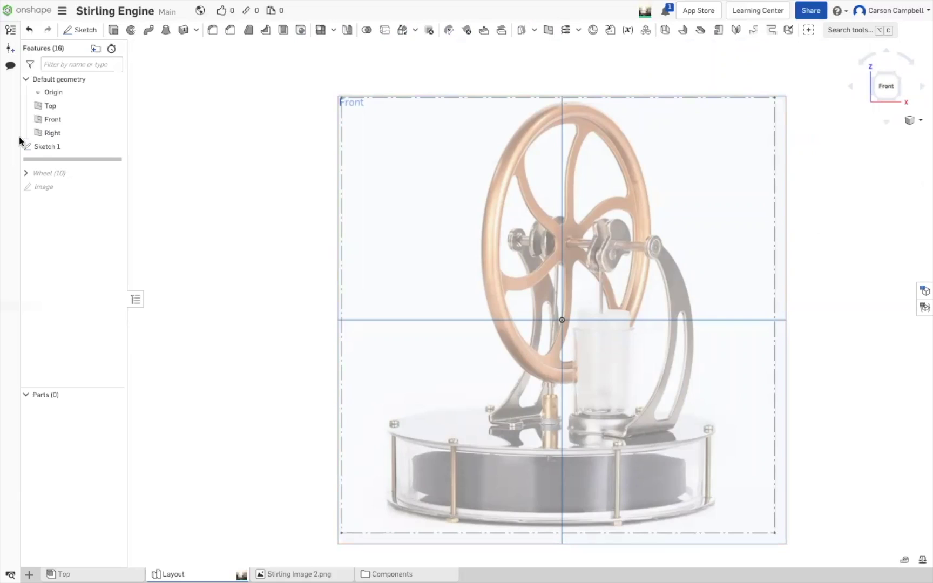
Rename the new image sketch as "Iso".
right_click(58, 147)
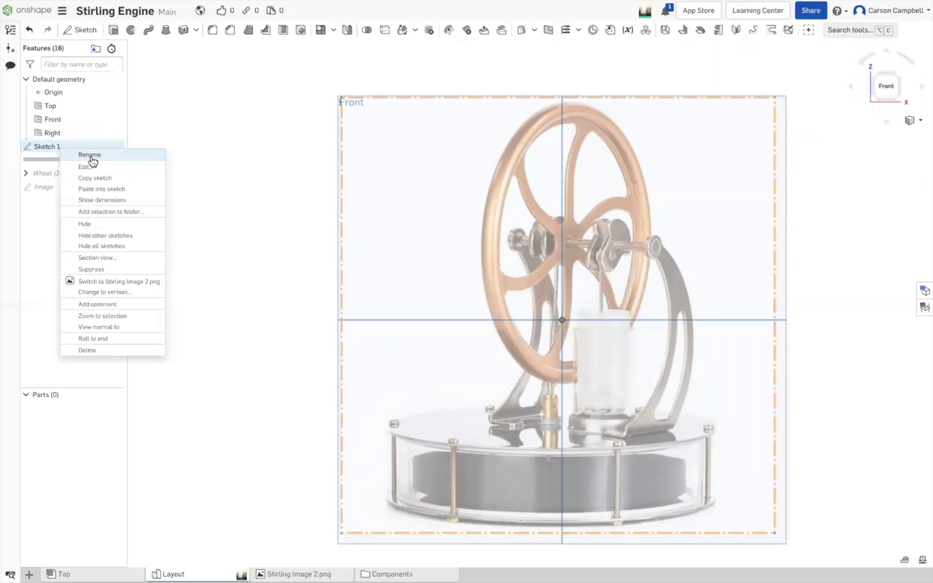
click(92, 156)
text(Iso)
key(Return)
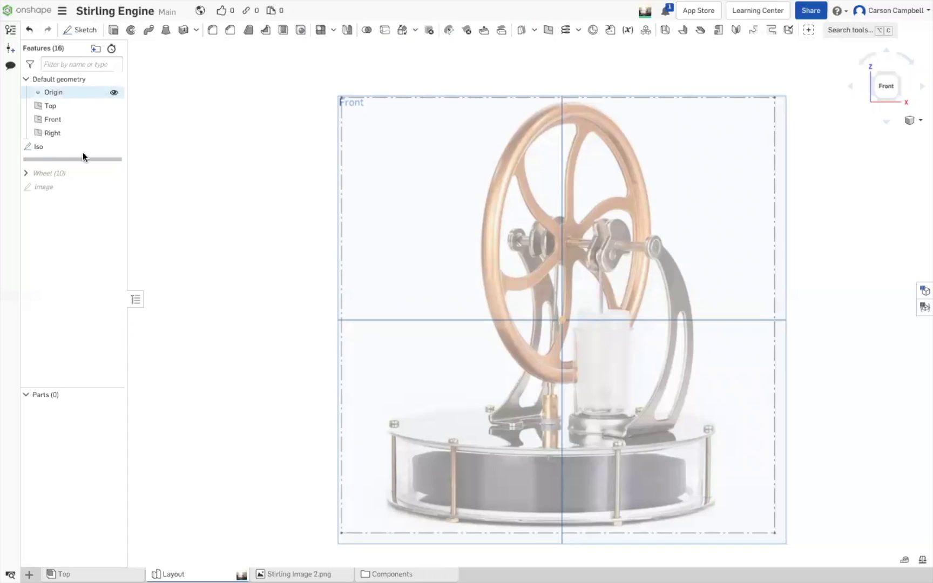
Roll the feature list forward to the end and reopen the Iso sketch for editing with the final model shown.
drag(97, 167, 116, 276)
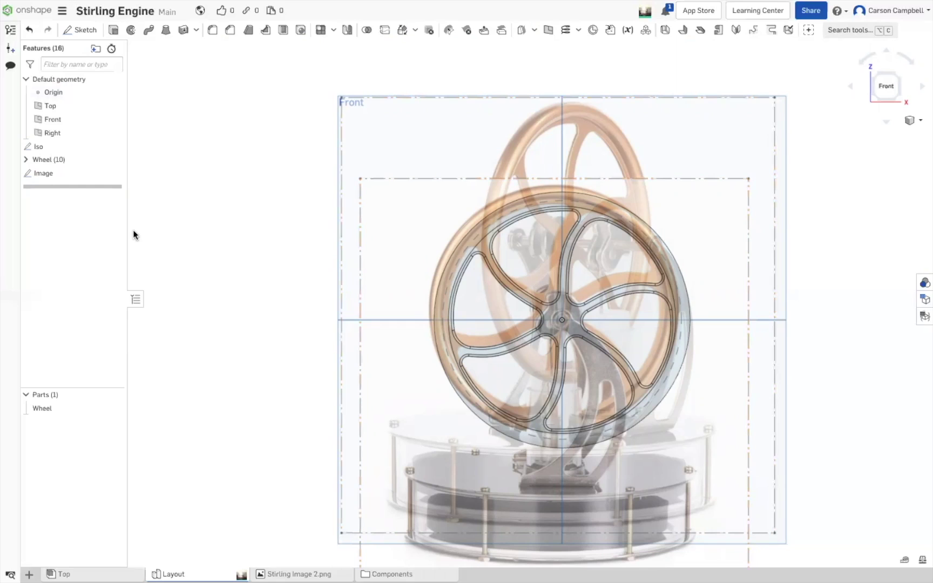
double_click(88, 147)
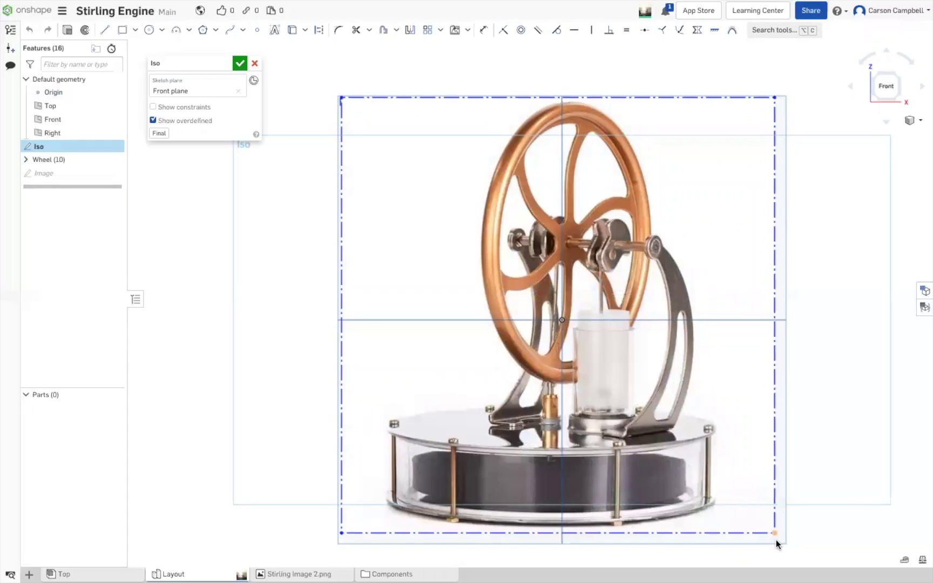
drag(776, 541, 778, 547)
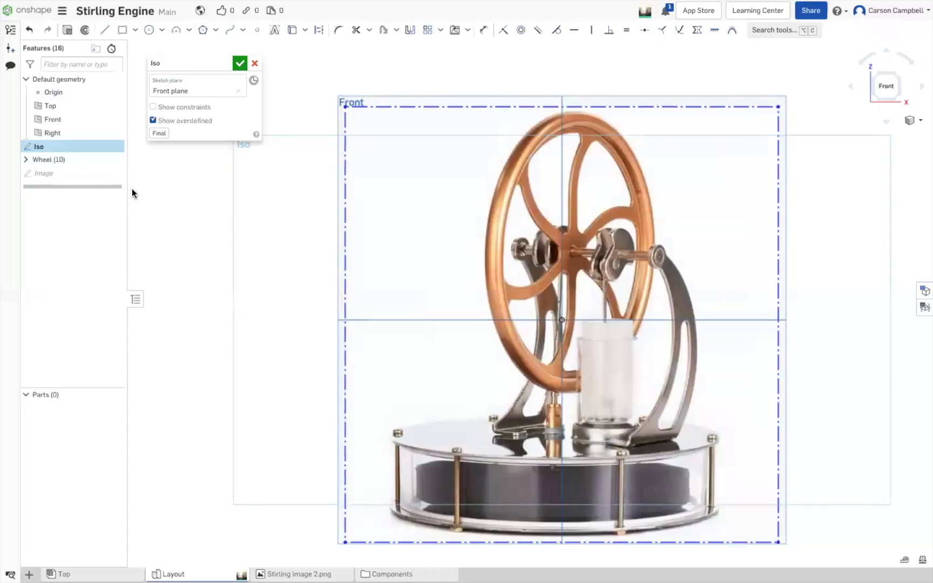
click(159, 133)
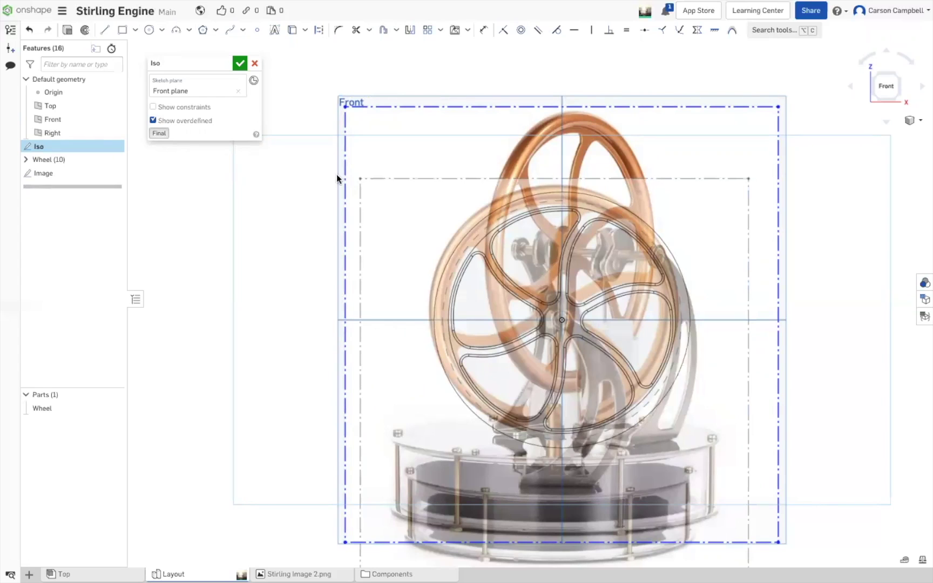
Move the Iso image downward so the top of its frame lines up with the original reference image.
scroll(639, 471, down, 2)
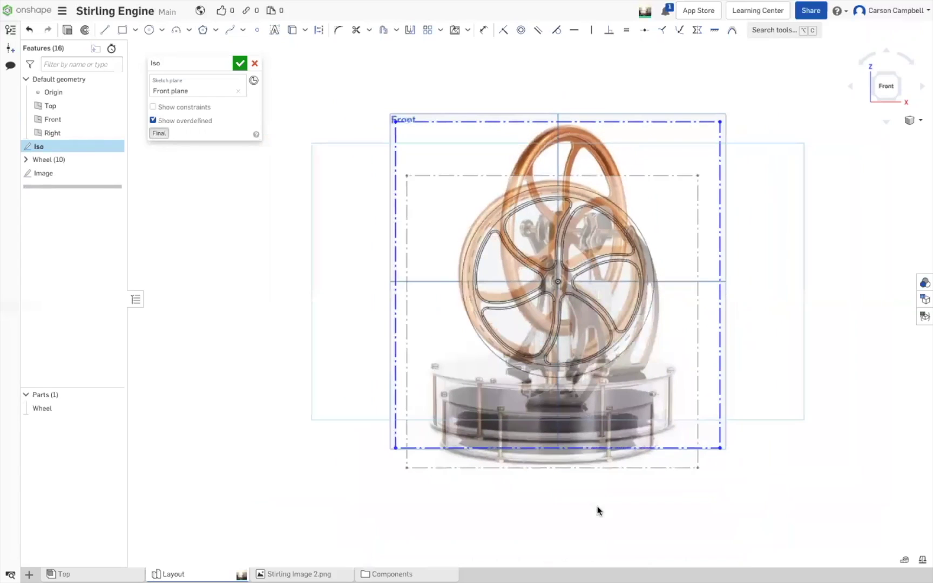
drag(718, 448, 717, 471)
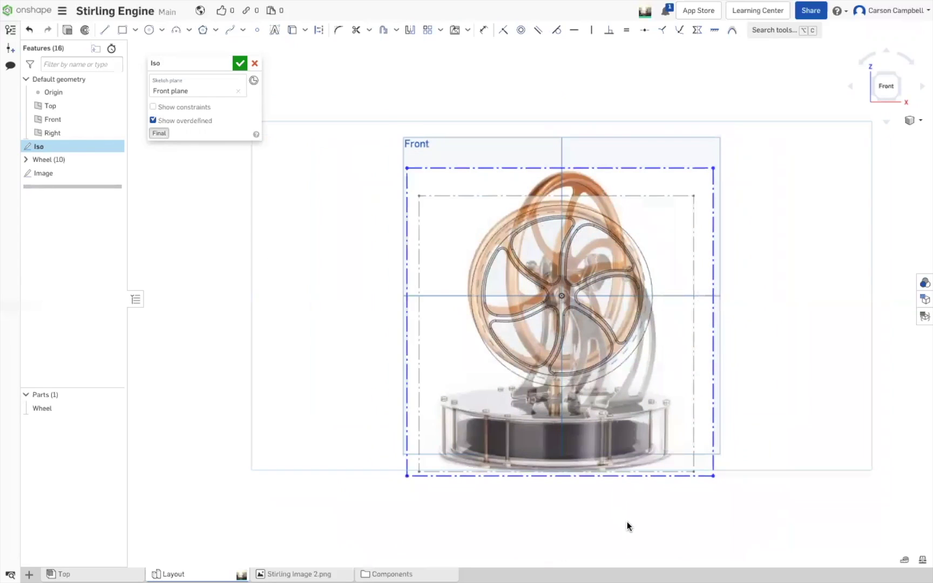
scroll(627, 522, up, 1)
scroll(626, 511, up, 1)
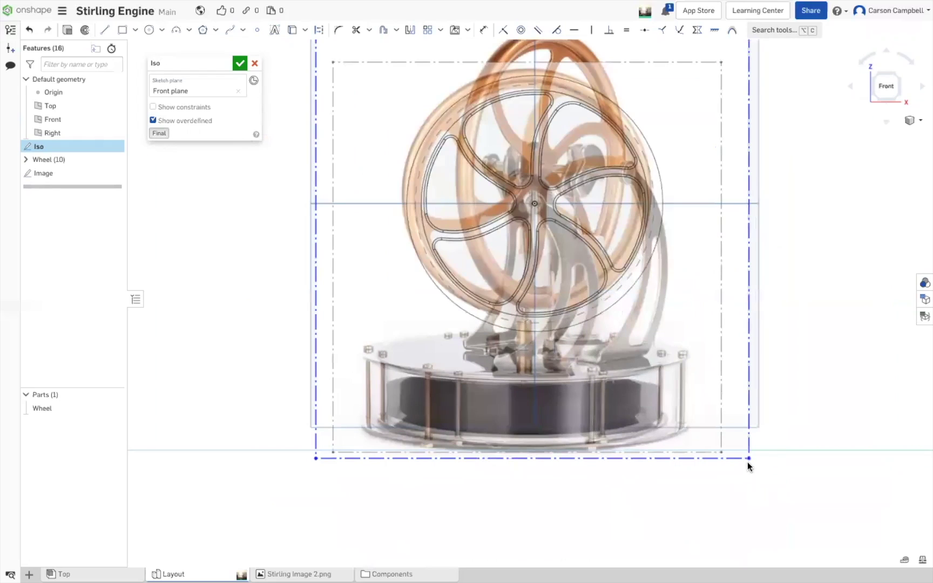
drag(747, 457, 748, 498)
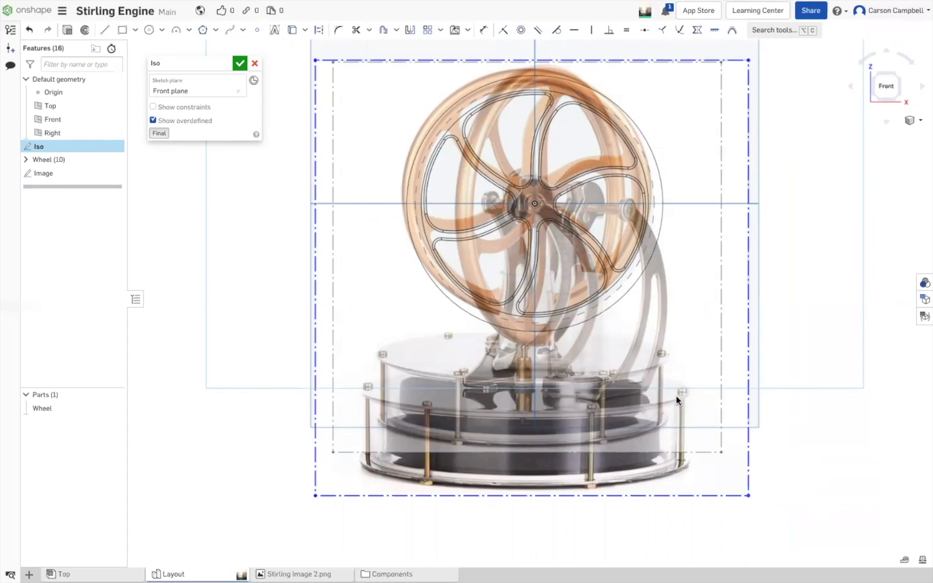
Dimension the top edge of the Iso image frame and set its width to 130 mm.
scroll(675, 395, down, 5)
key(d)
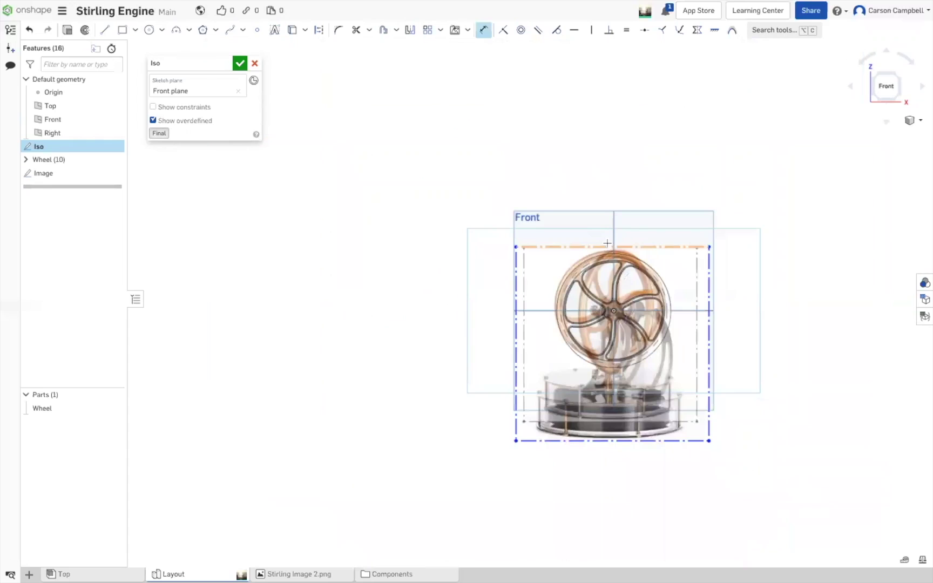
click(599, 246)
click(602, 205)
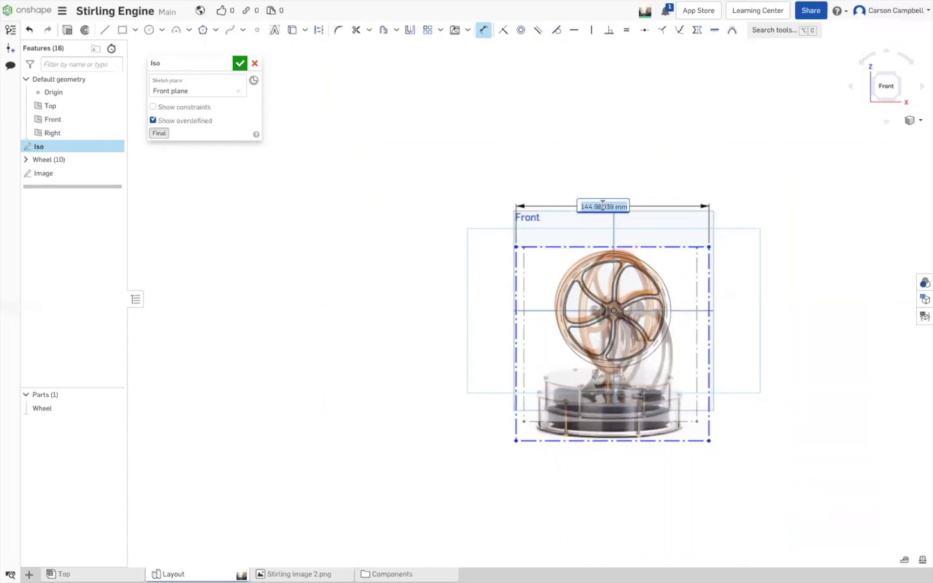
text(130)
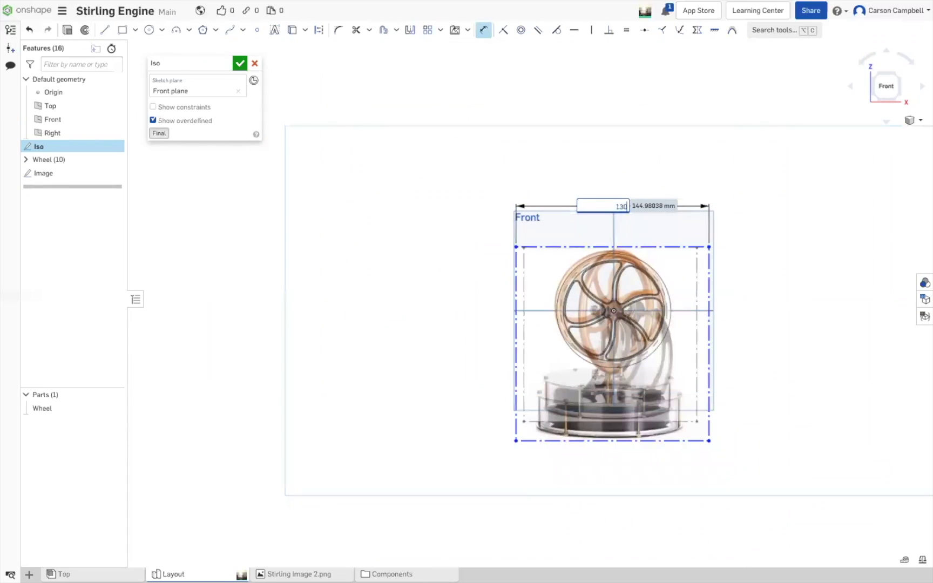
key(Return)
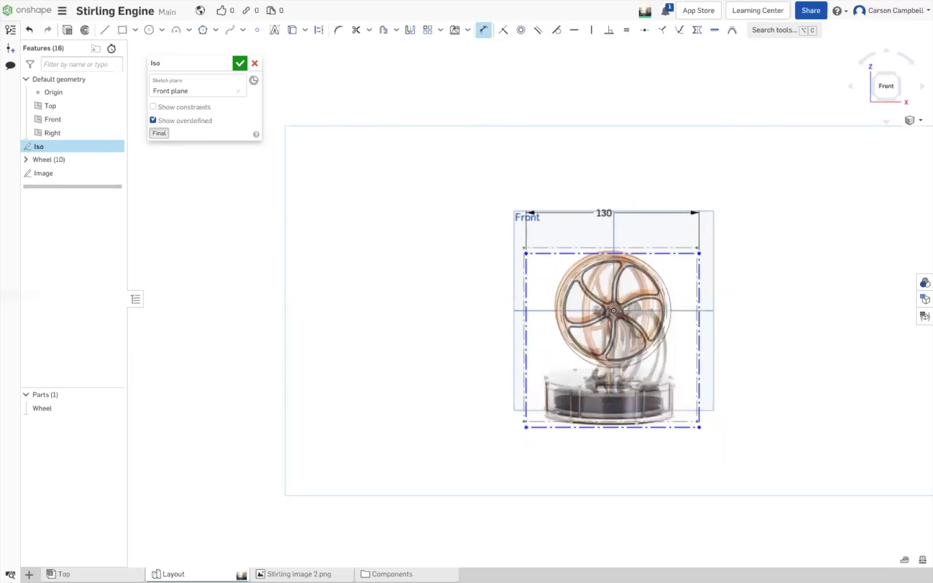
scroll(759, 502, up, 2)
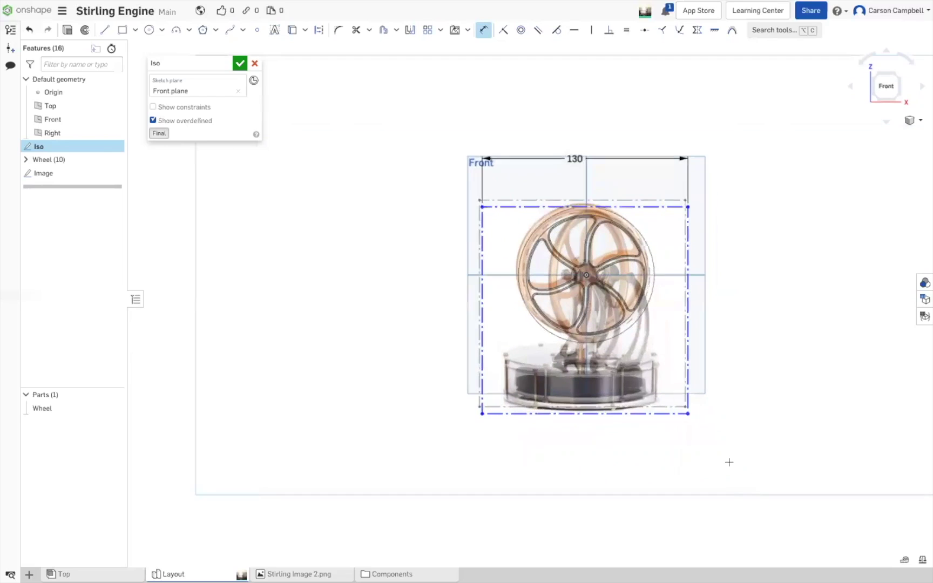
scroll(729, 462, up, 1)
key(Escape)
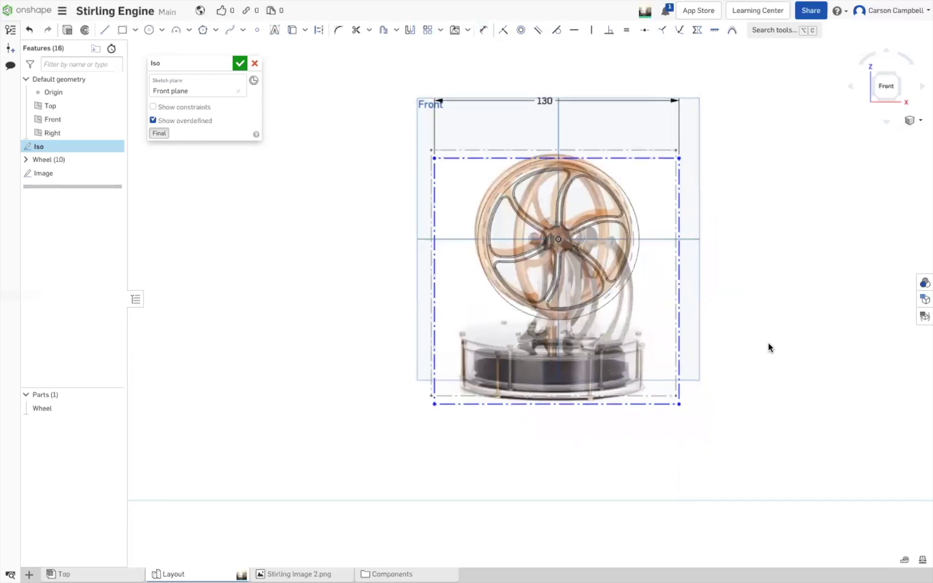
Reposition the resized Iso image so its frame coincides with the frame of the original reference image.
scroll(779, 316, up, 1)
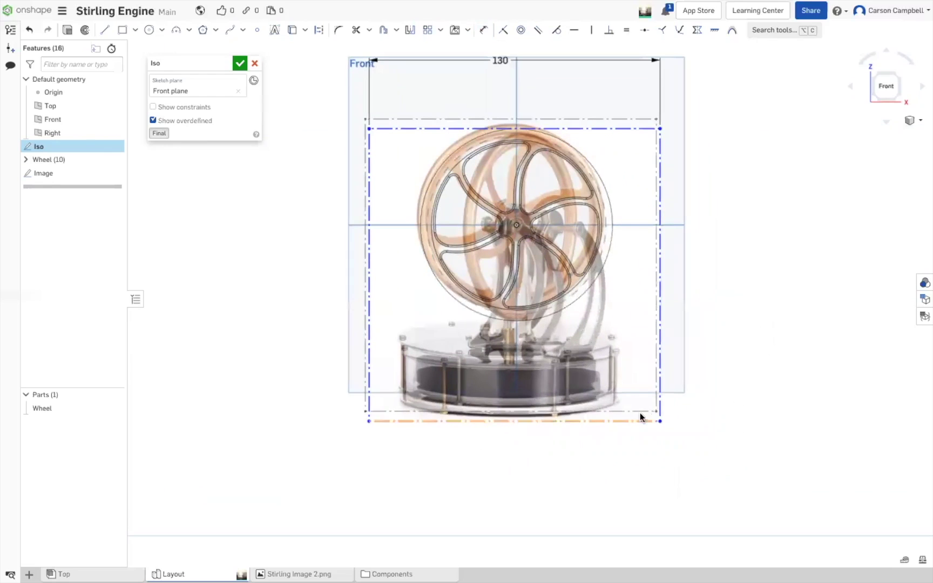
drag(657, 420, 661, 431)
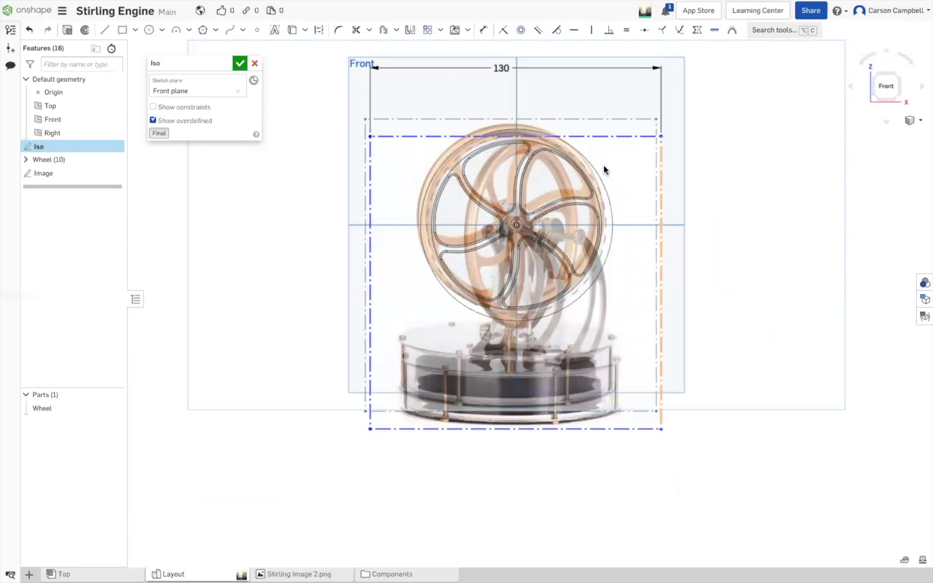
scroll(556, 205, down, 1)
scroll(620, 529, up, 3)
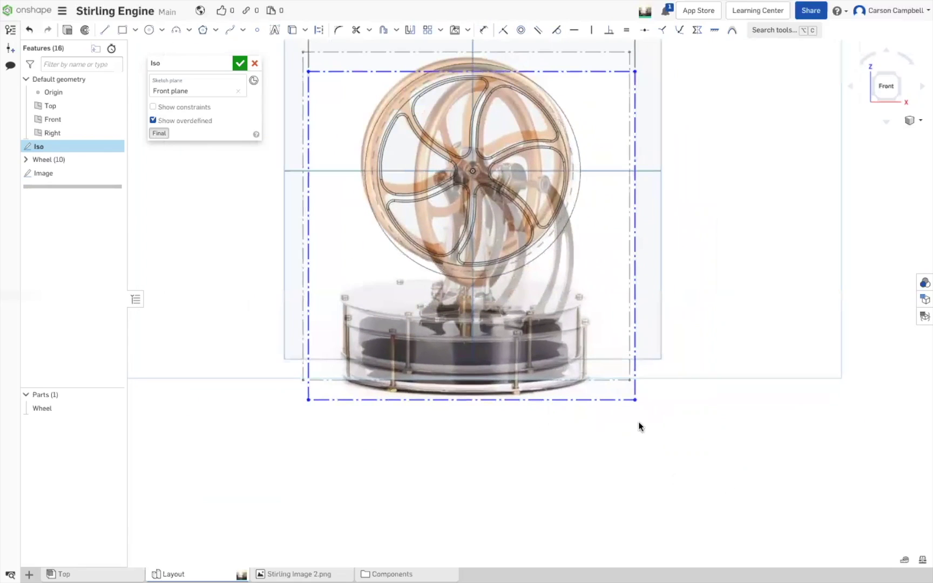
drag(634, 400, 630, 379)
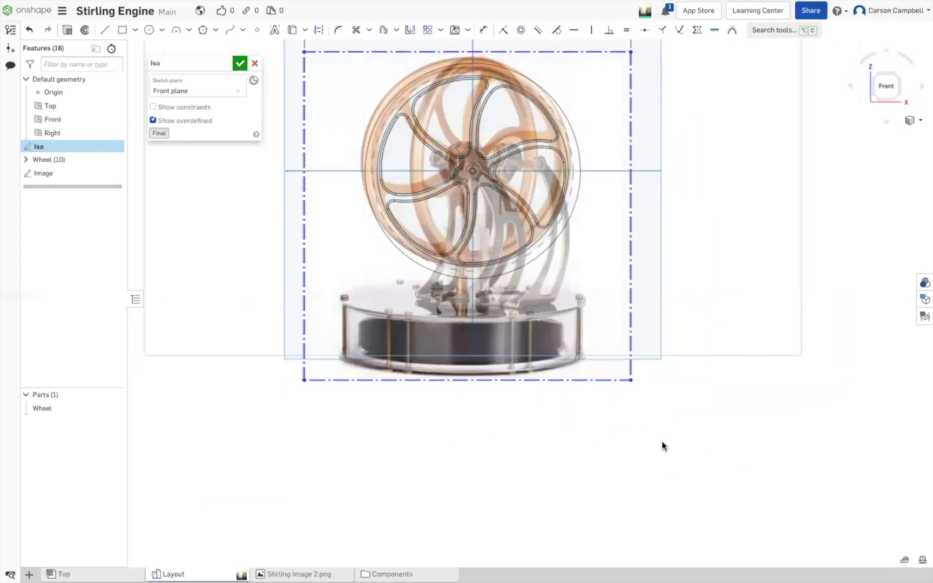
Check the height of the Iso image frame with a temporary dimension on its side edge and delete that dimension.
scroll(615, 493, down, 1)
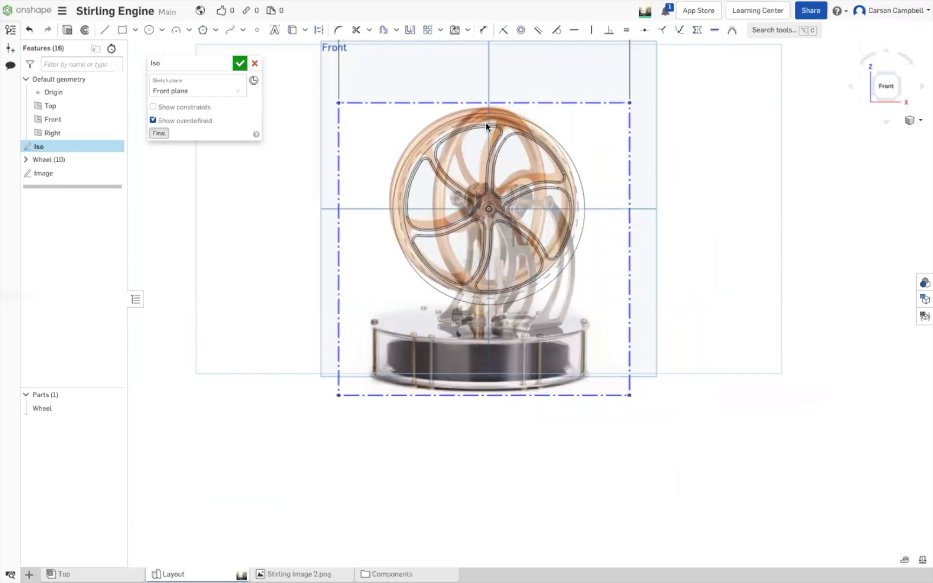
key(d)
click(471, 102)
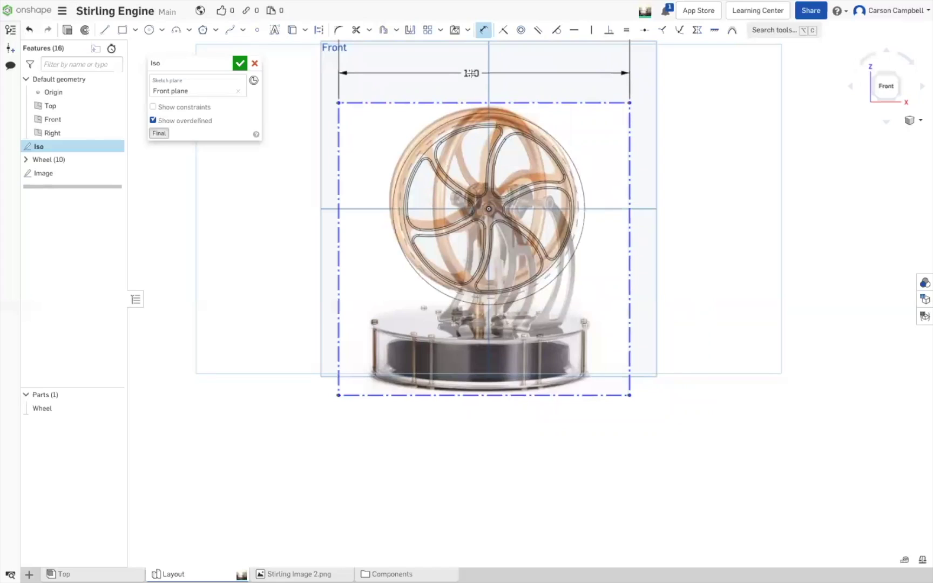
key(Escape)
key(d)
click(629, 217)
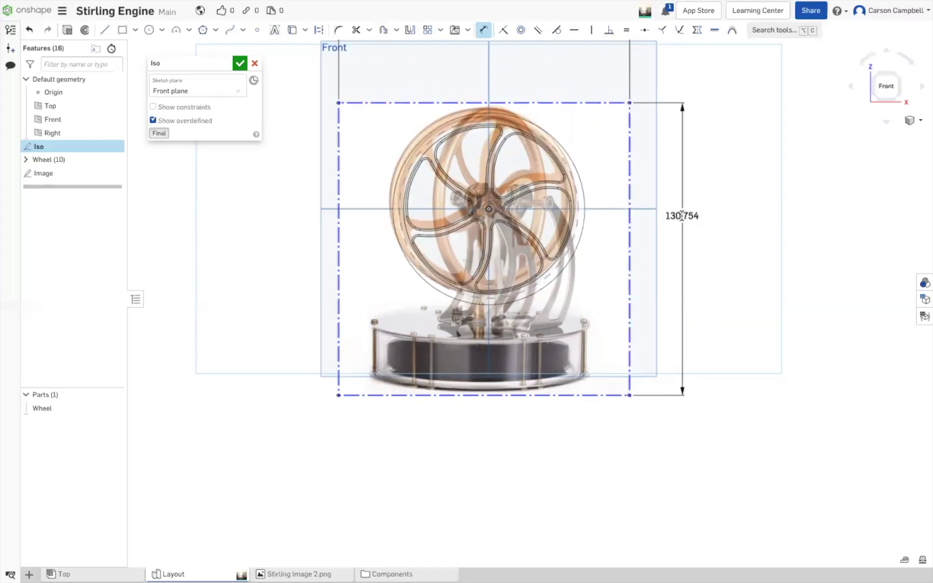
click(682, 215)
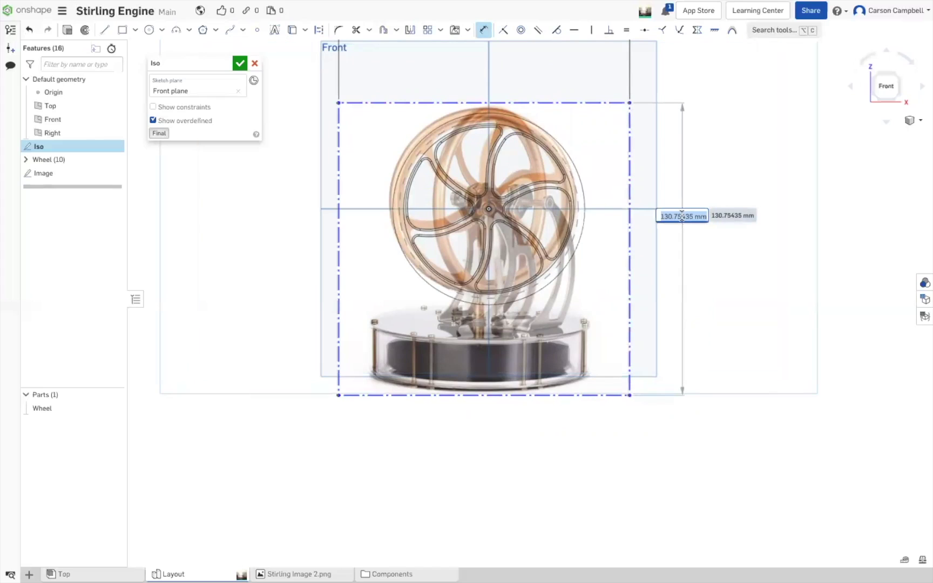
key(Return)
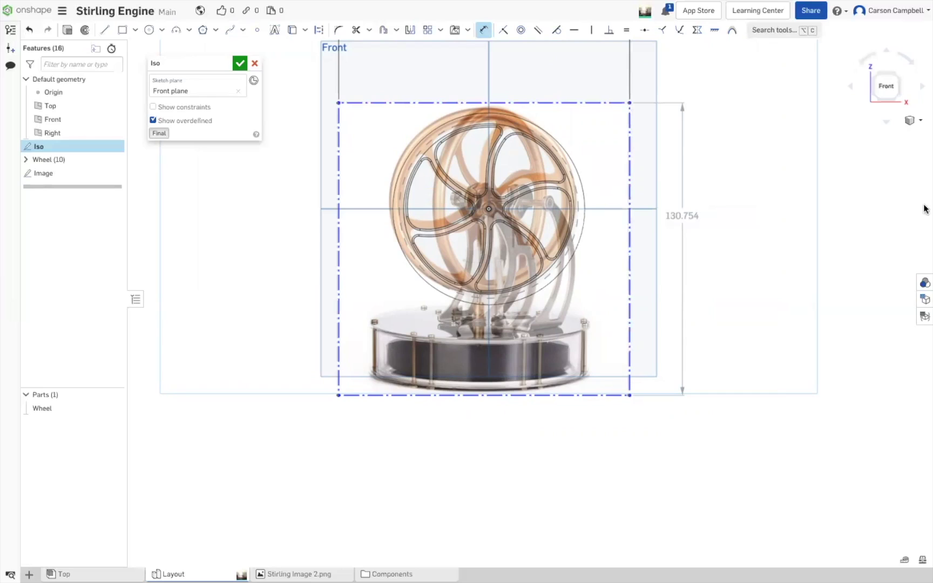
key(Escape)
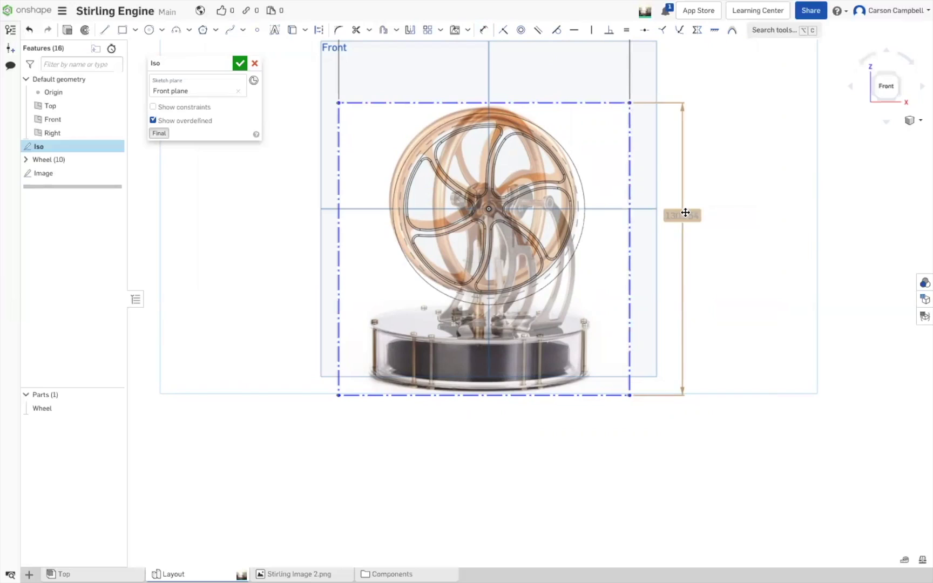
right_click(685, 213)
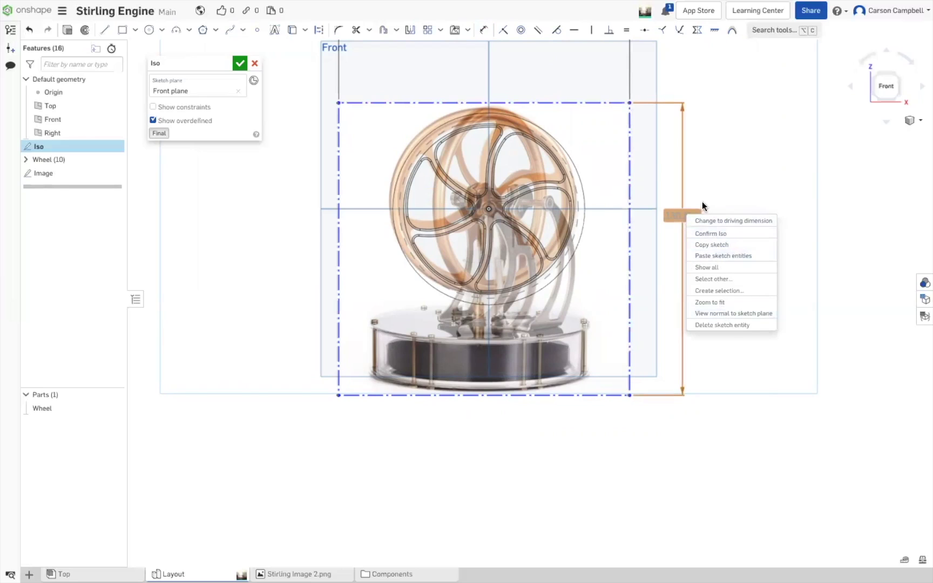
click(728, 324)
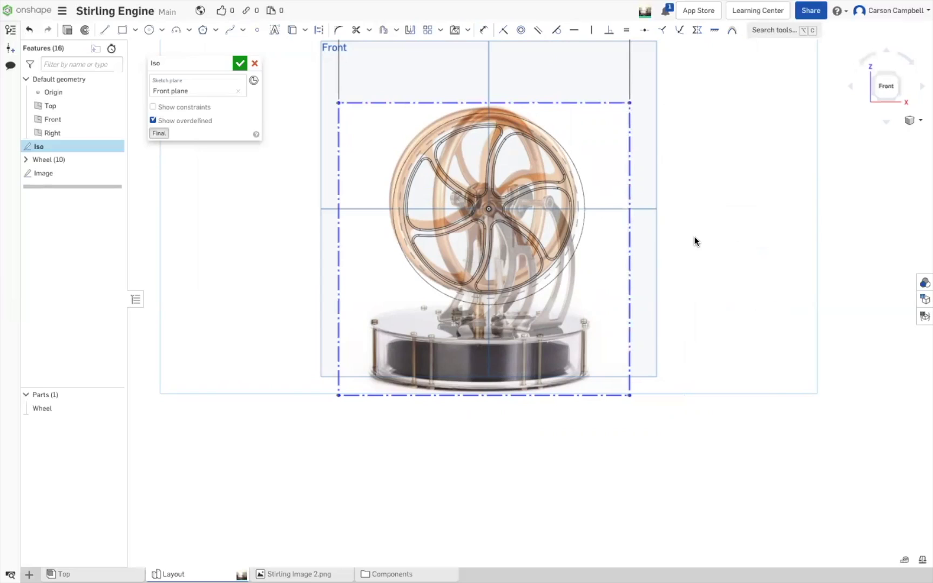
Set the width dimension of the Iso image frame to 138 mm.
key(f)
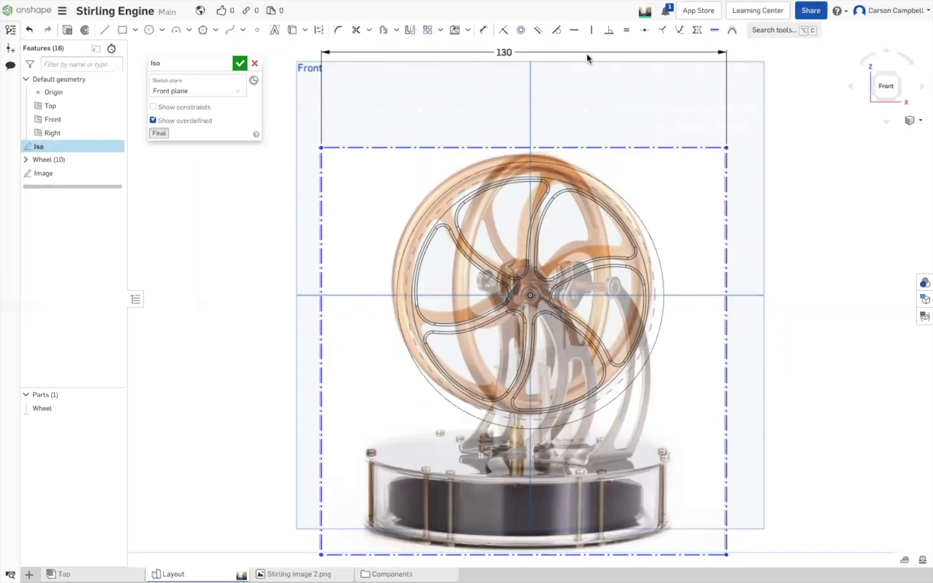
double_click(503, 53)
text(1)
text(30)
key(Return)
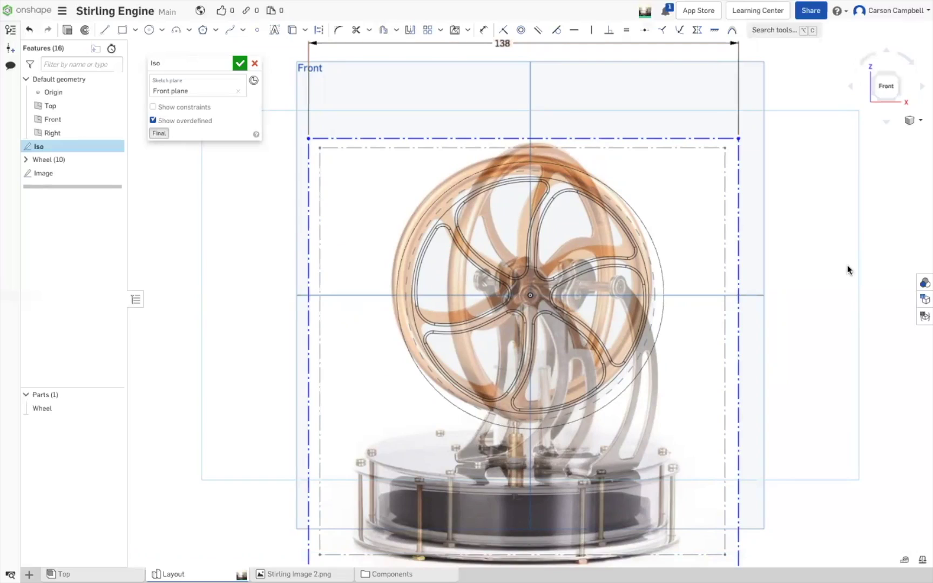
Move the enlarged Iso image down until its top edge lines up with the original image's frame, and accept the sketch.
scroll(842, 276, down, 2)
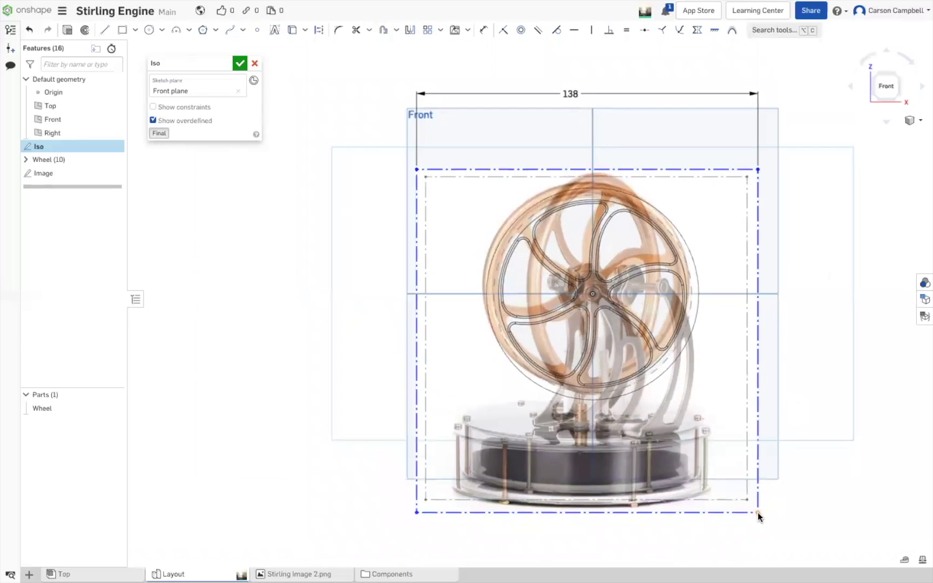
drag(757, 512, 758, 521)
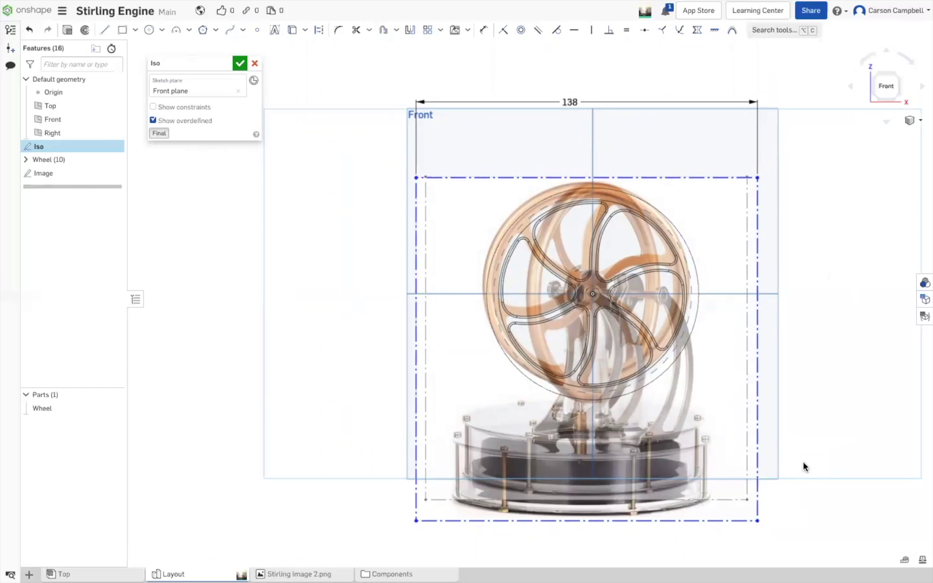
click(239, 63)
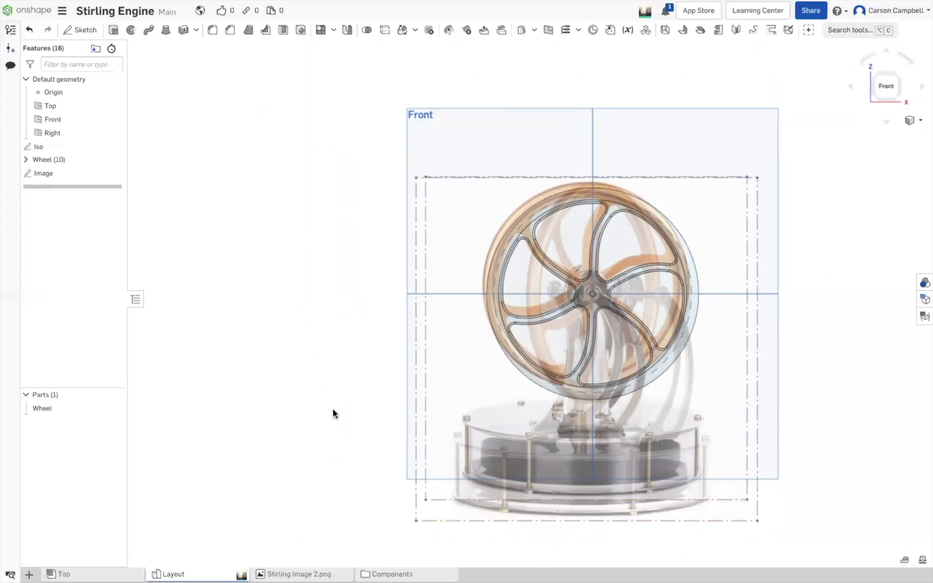
Hide the default planes and inspect the Iso photo alone, against the final model, and from an angled view.
key(p)
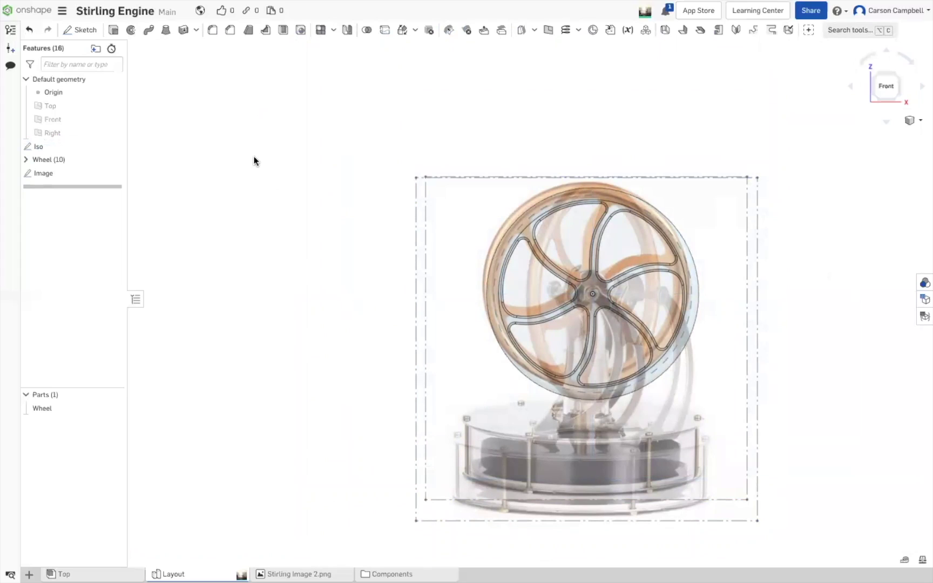
double_click(57, 148)
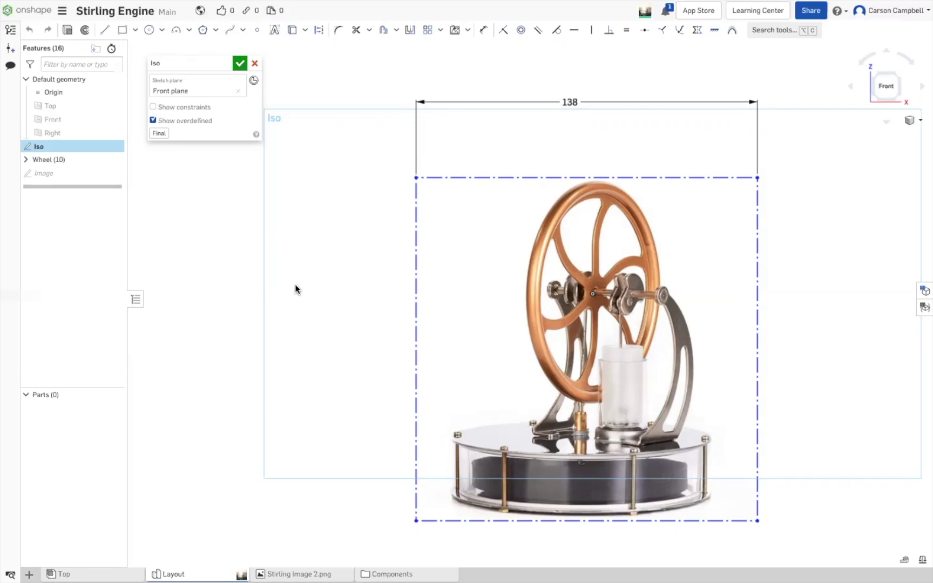
click(161, 134)
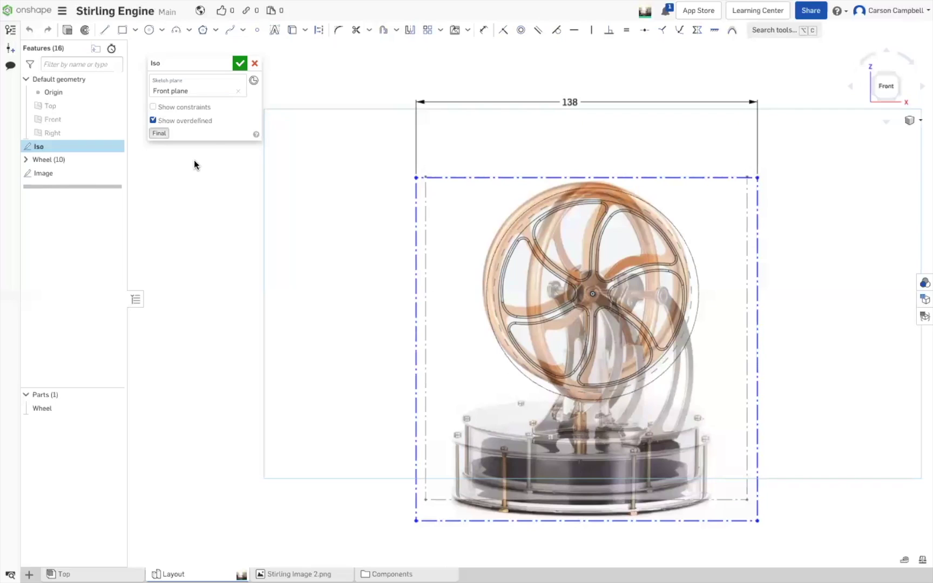
click(236, 63)
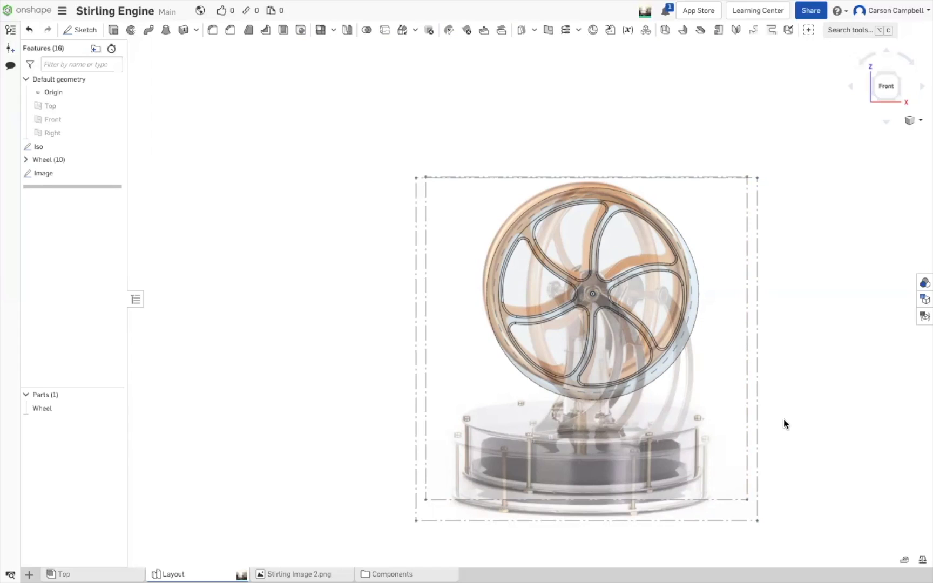
mouse_move(813, 416)
right_down()
mouse_move(808, 427)
mouse_move(816, 431)
mouse_move(805, 431)
right_up()
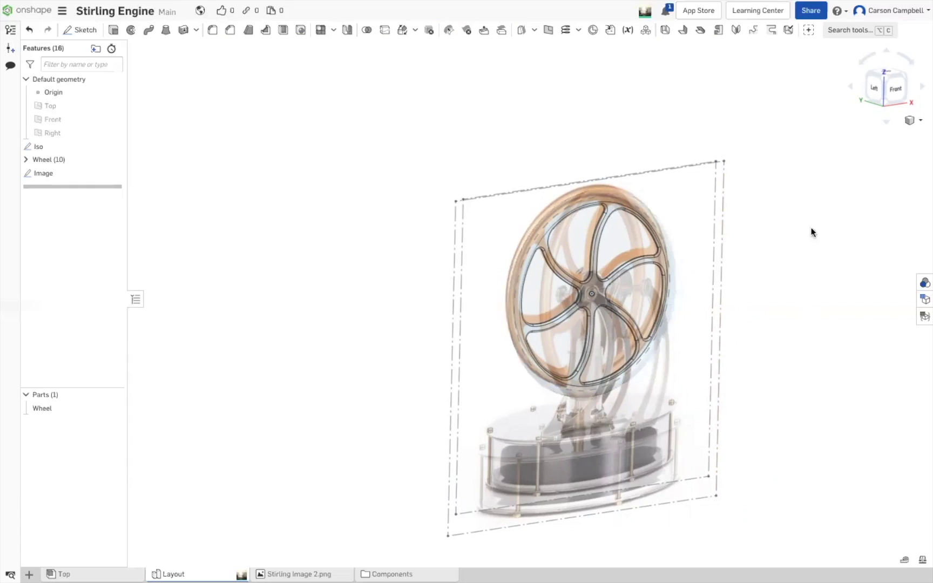
click(896, 90)
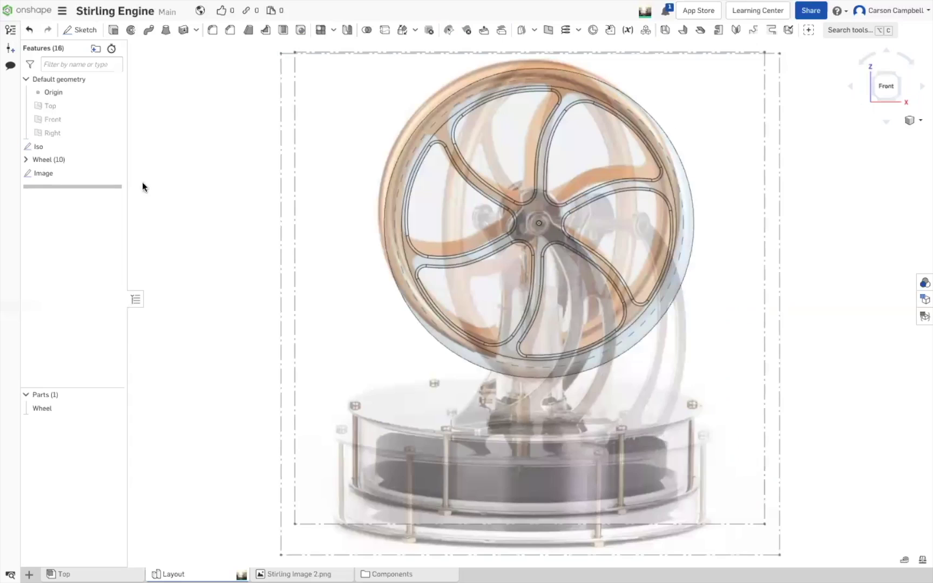
Hide the Iso sketch, and open it once more to view the second engine photo without changing it.
click(114, 147)
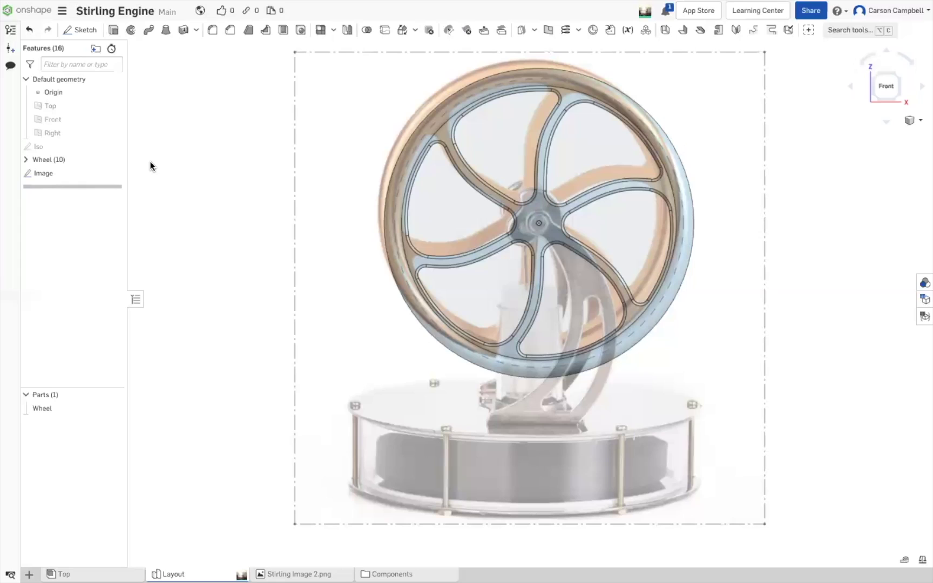
double_click(109, 145)
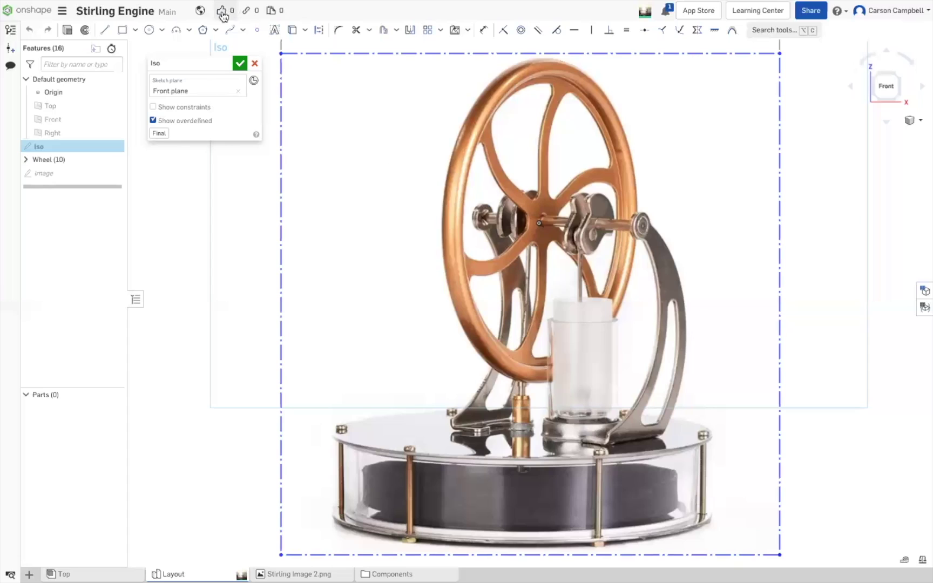
click(252, 62)
click(115, 173)
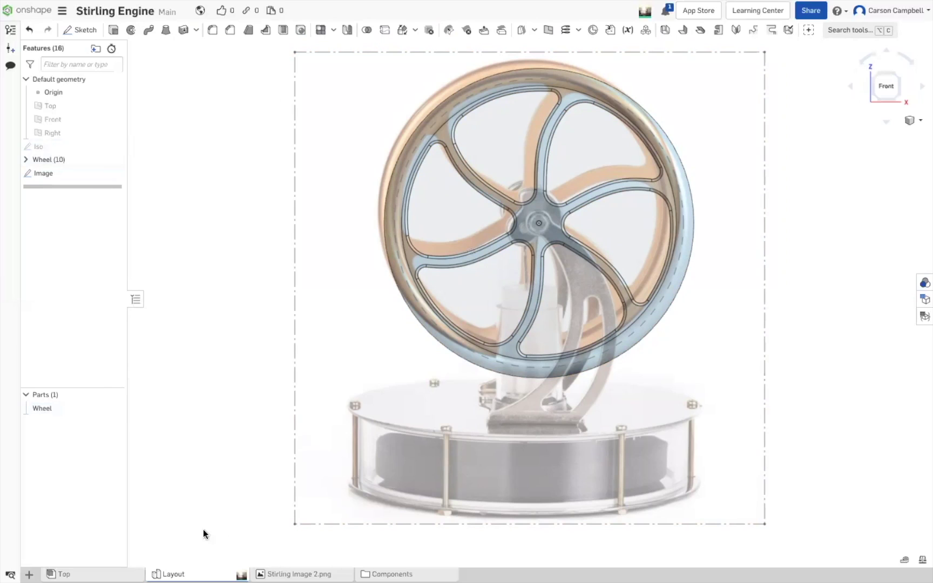
mouse_move(199, 574)
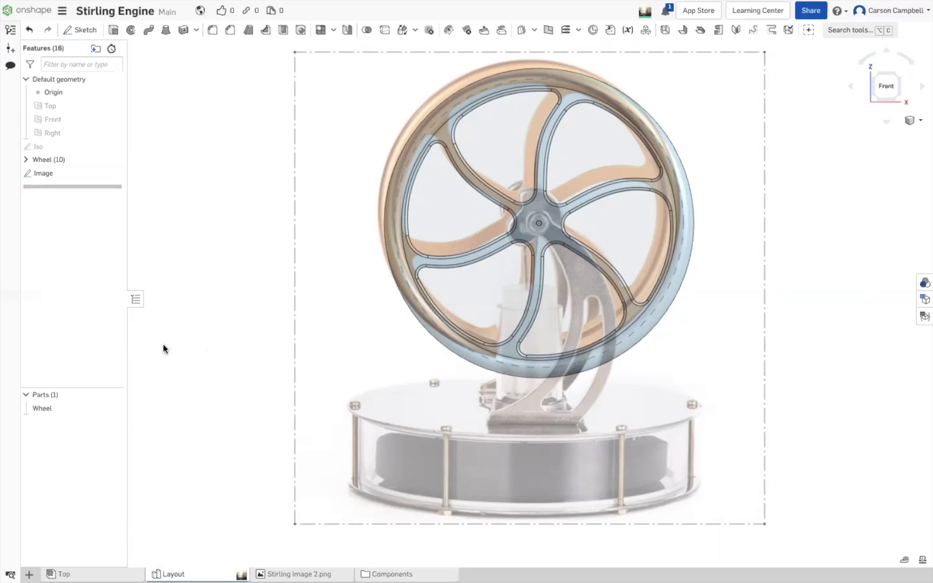
Hide the Wheel part and show the default planes.
click(110, 407)
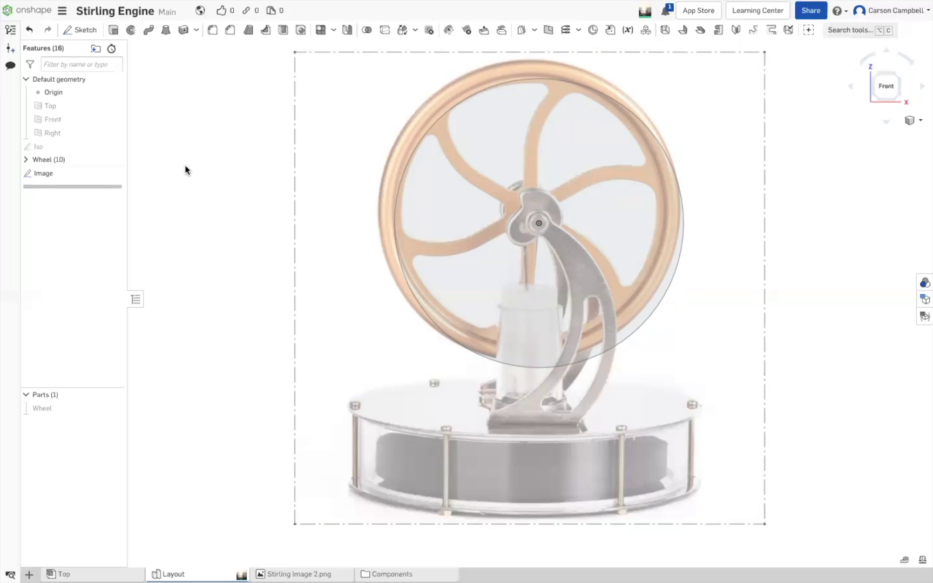
key(p)
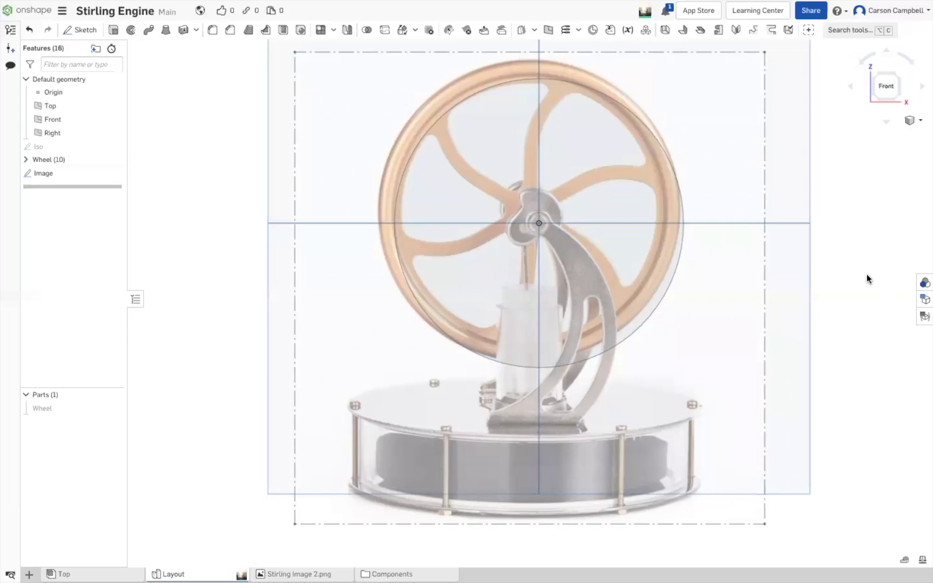
Resize the Front plane so its borders closely surround the engine and match the top and bottom of the image frame.
key(f)
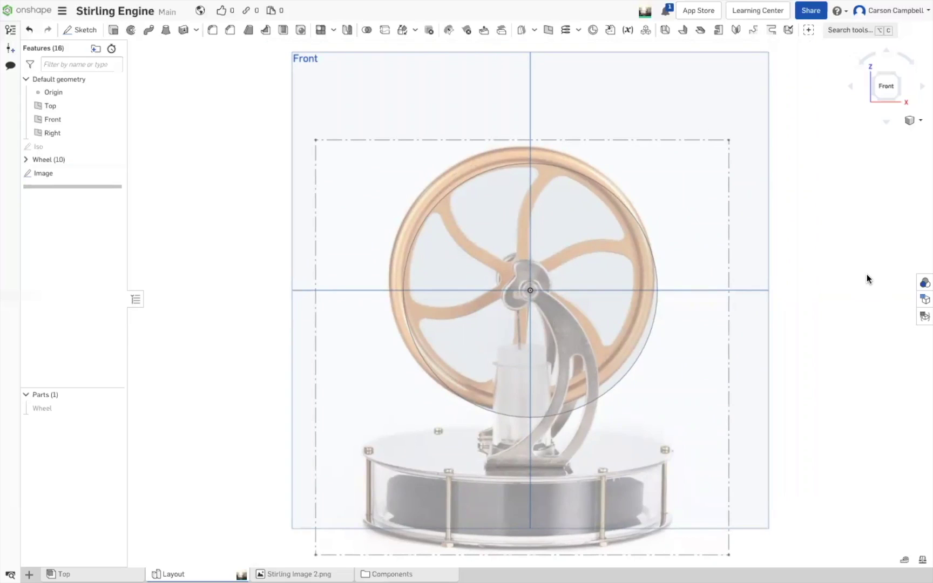
click(358, 94)
drag(754, 523, 679, 551)
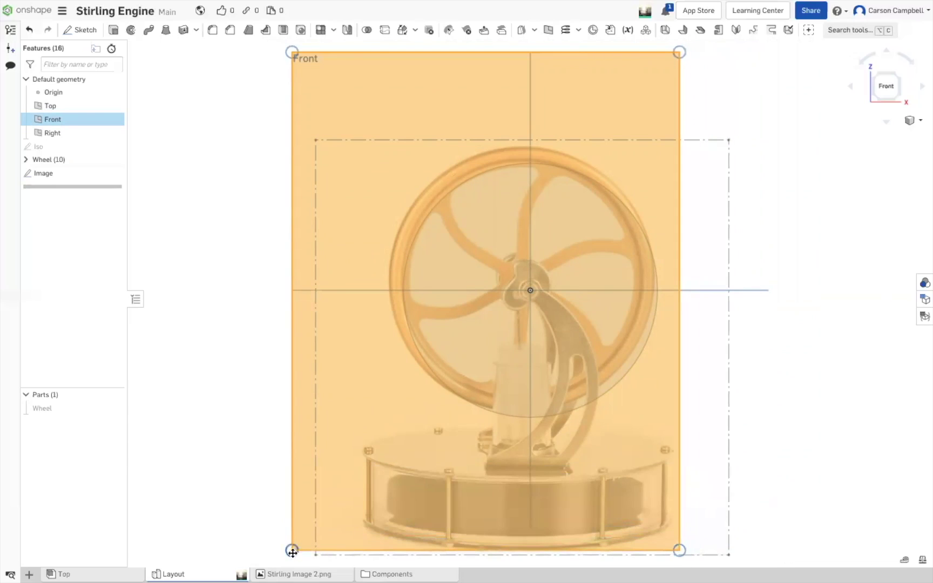
drag(292, 552, 353, 551)
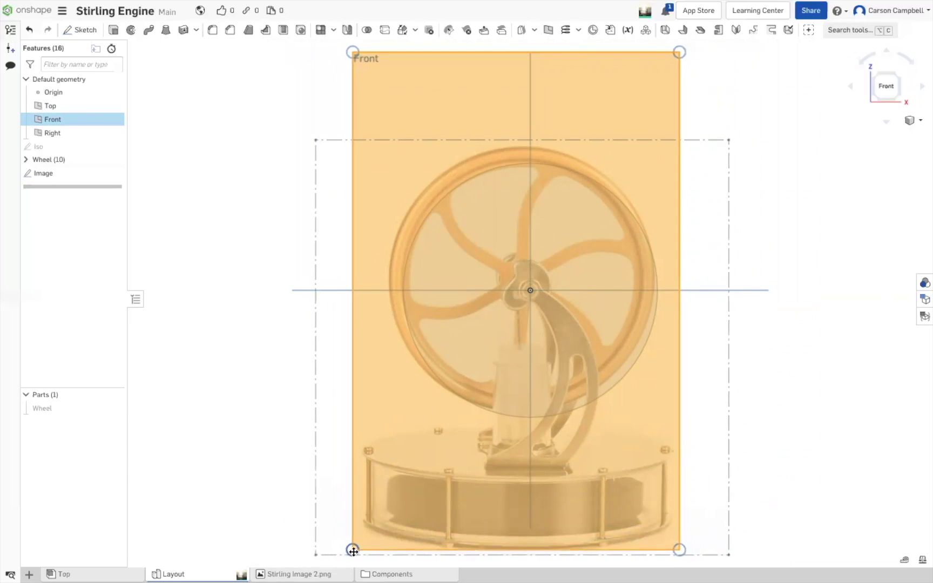
drag(352, 52, 348, 138)
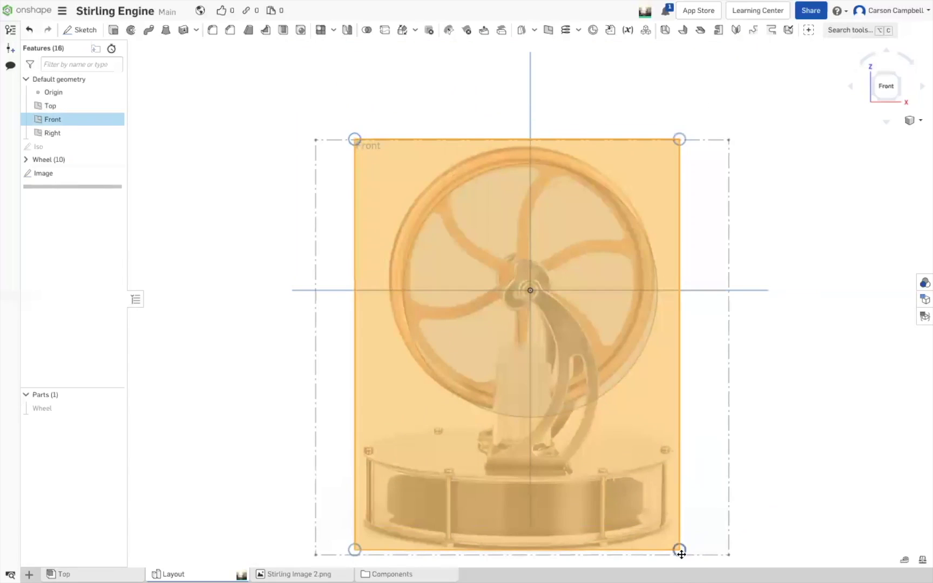
drag(679, 549, 678, 554)
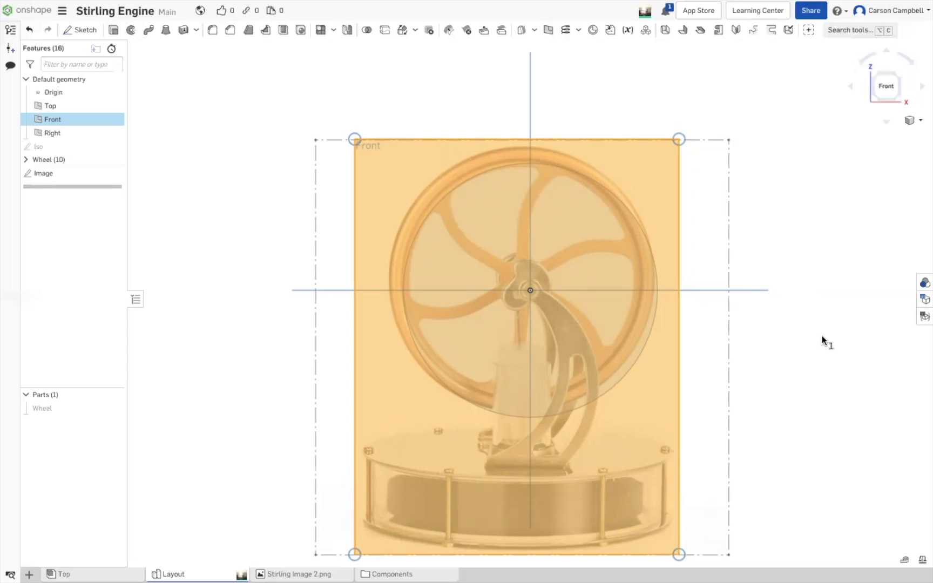
Start a sketch on the Front plane and draw a circle about 7 mm in diameter centered on the origin.
click(833, 343)
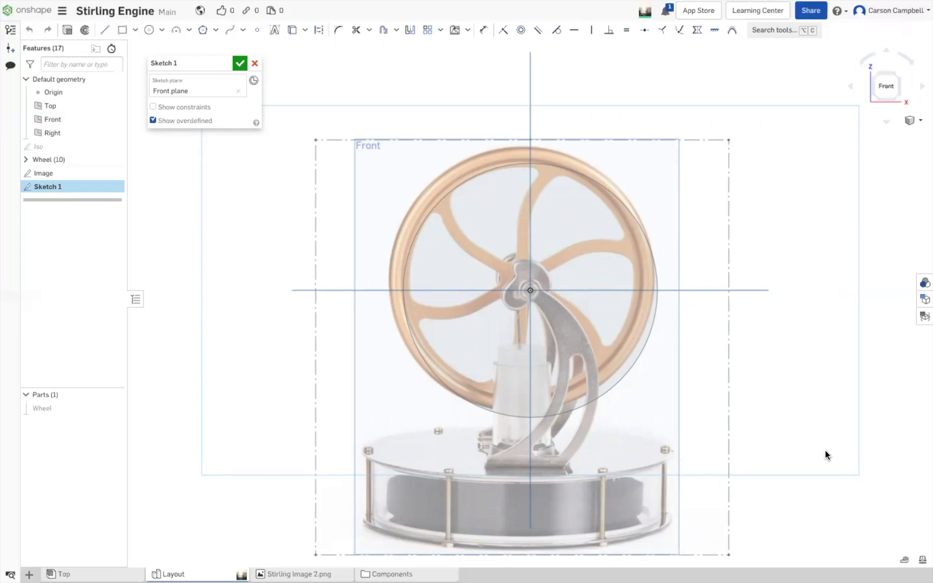
scroll(828, 376, up, 3)
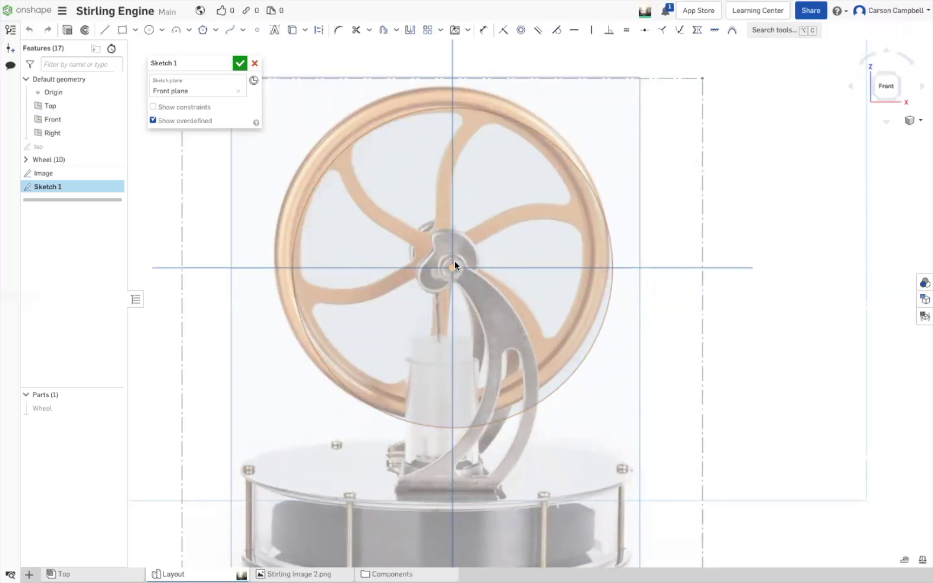
scroll(816, 364, down, 3)
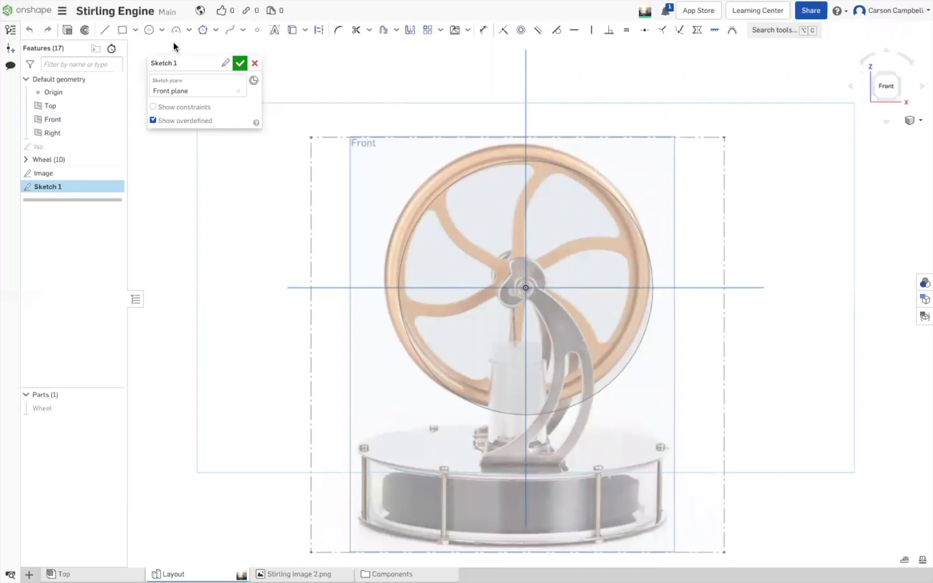
key(c)
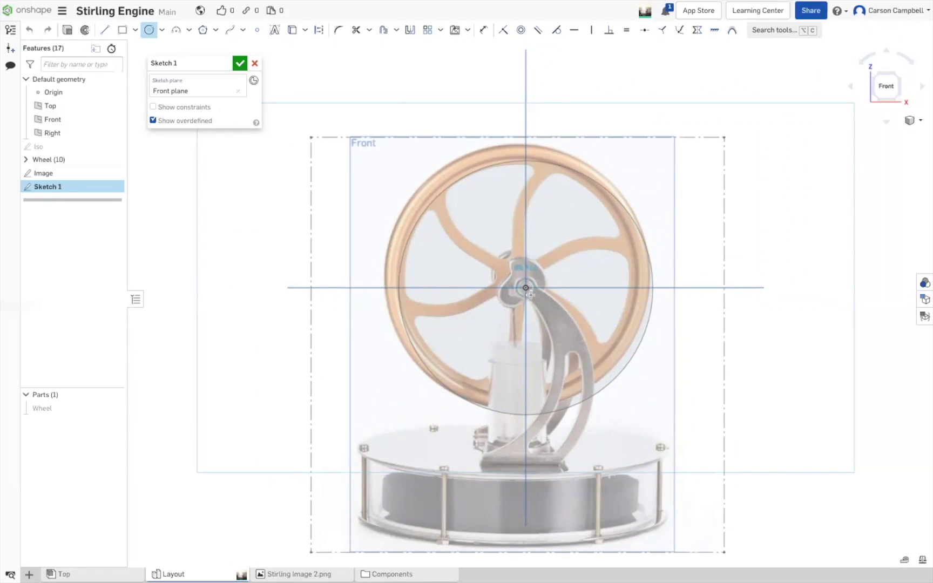
click(529, 295)
click(529, 296)
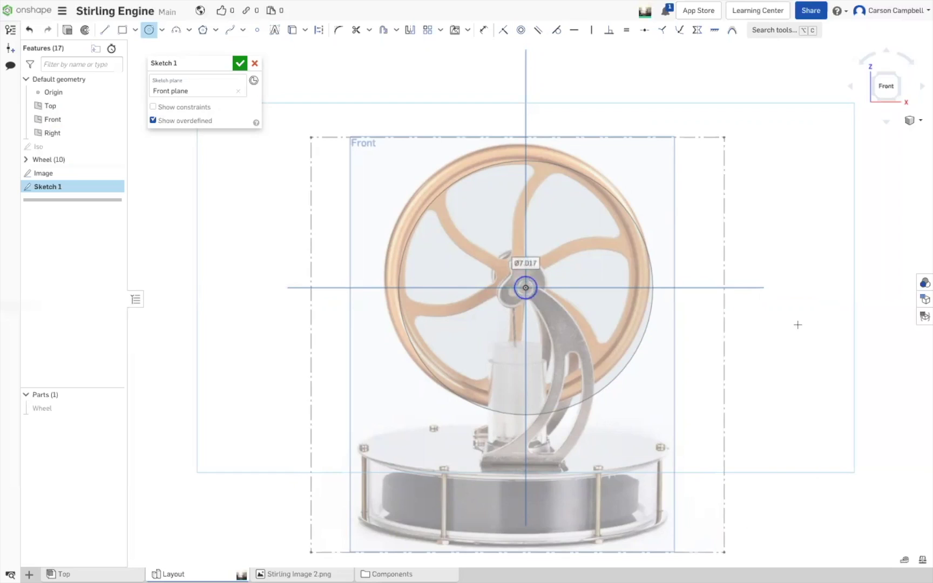
Dimension the circle at the origin with a diameter of 7 mm.
scroll(787, 368, up, 2)
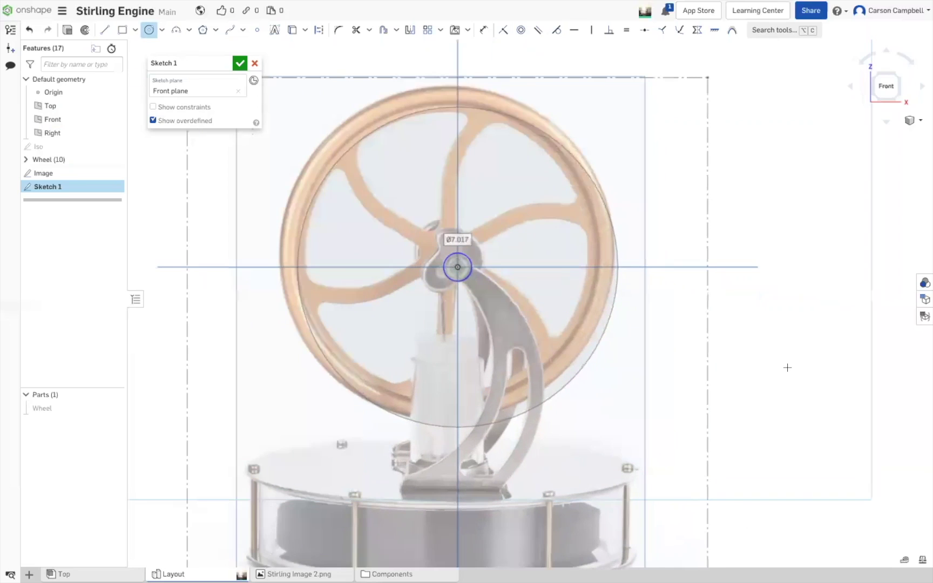
key(d)
click(468, 257)
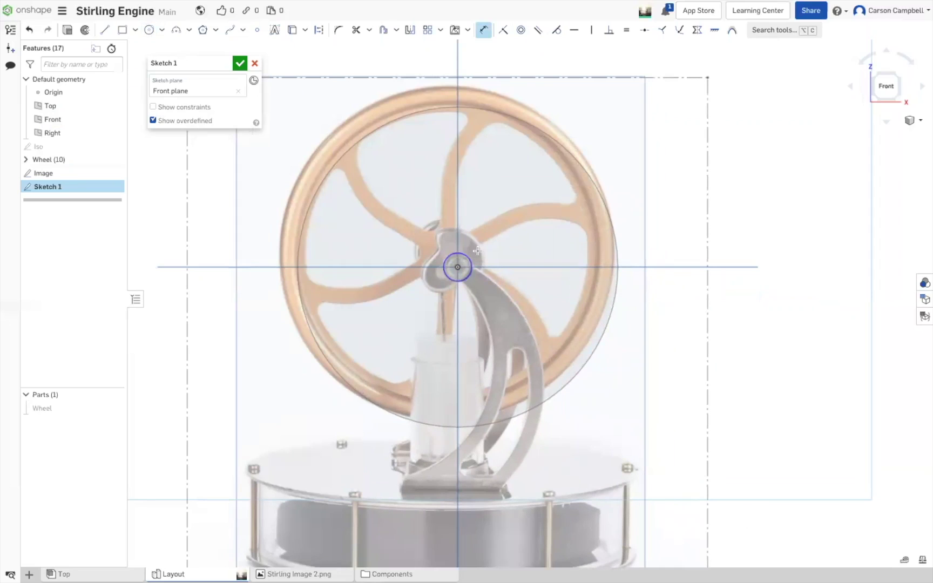
click(478, 251)
text(7)
key(Return)
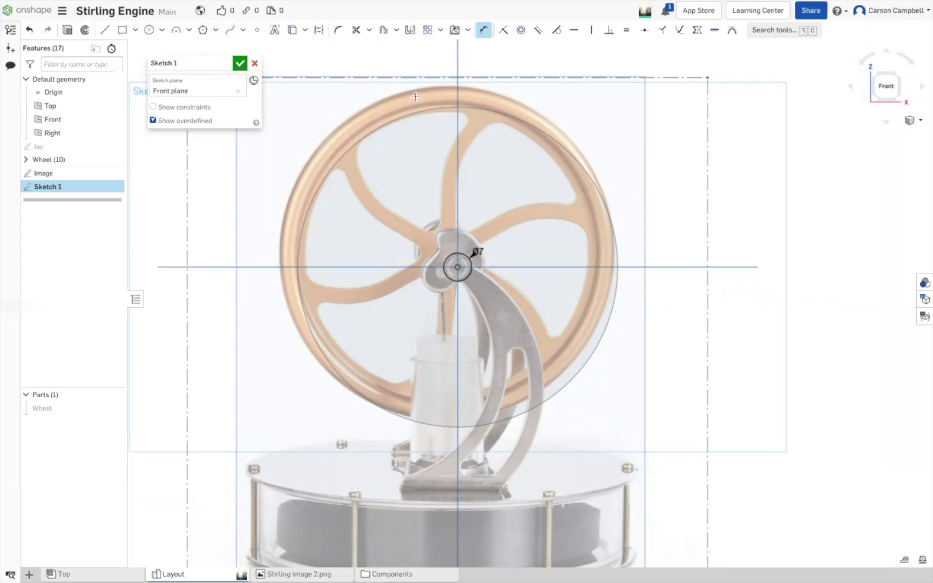
Draw a horizontal line along the base of the bracket in the photo and set its length to 25 mm.
key(l)
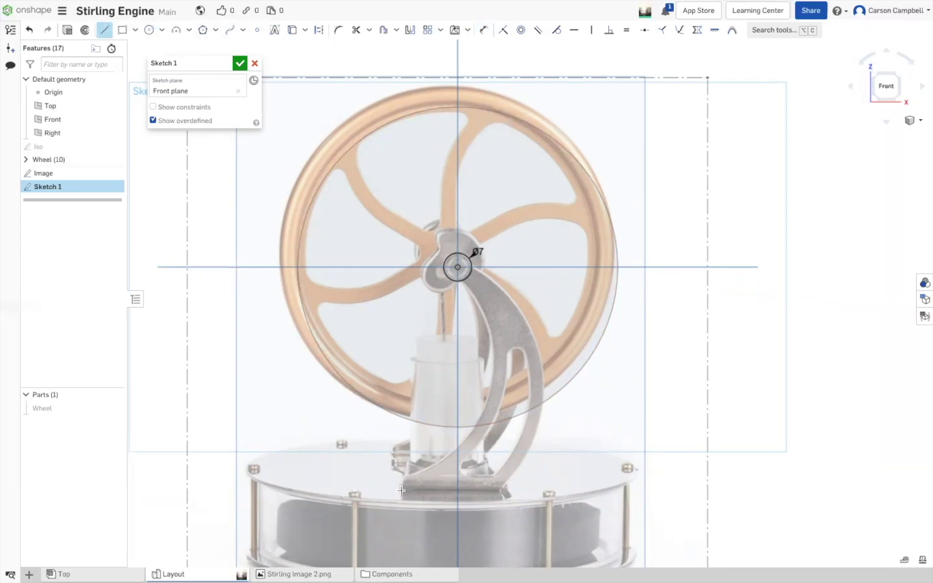
click(402, 489)
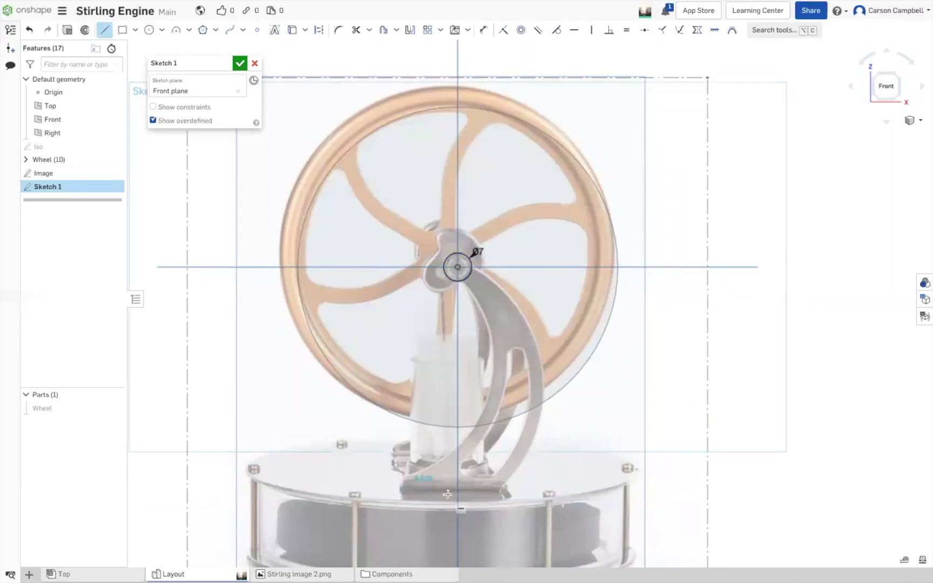
click(502, 489)
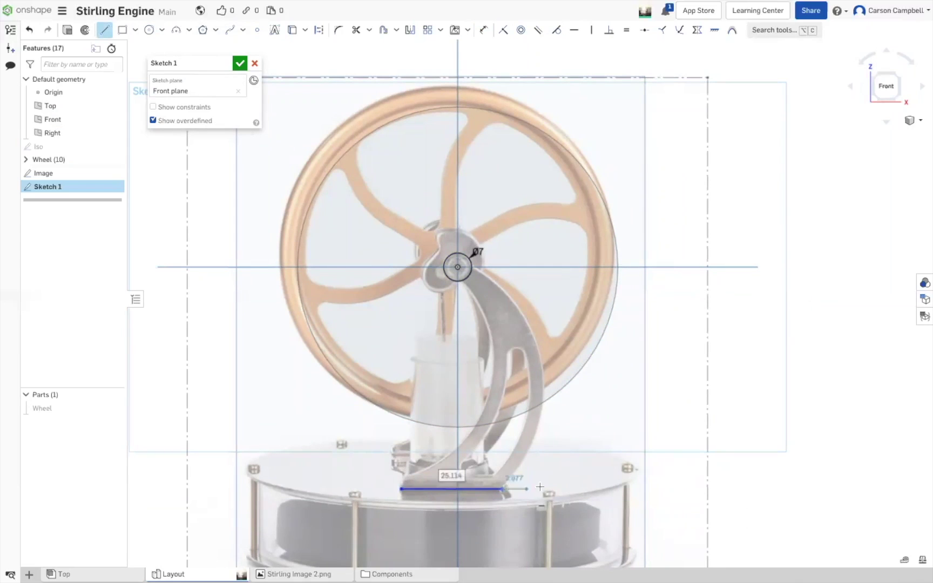
key(Escape)
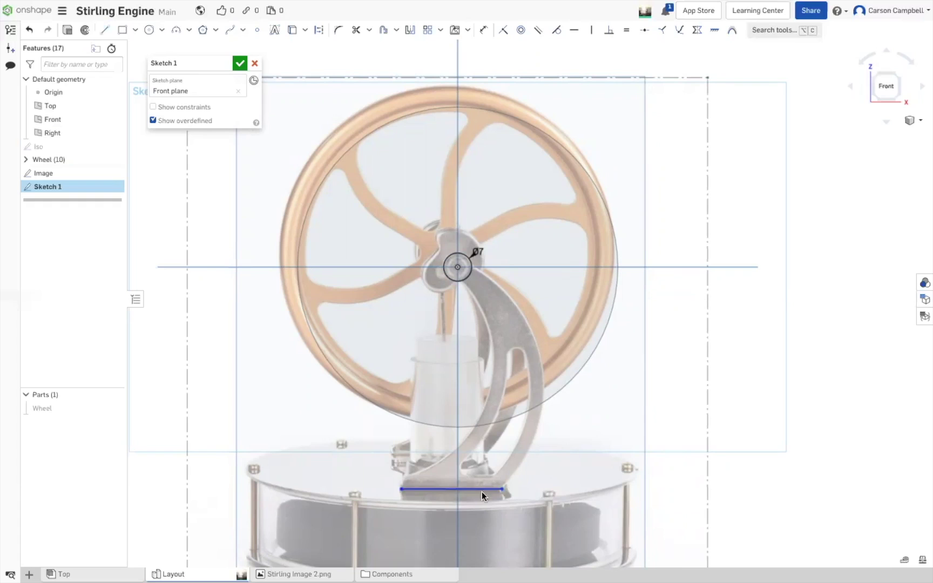
key(u)
click(450, 491)
click(450, 507)
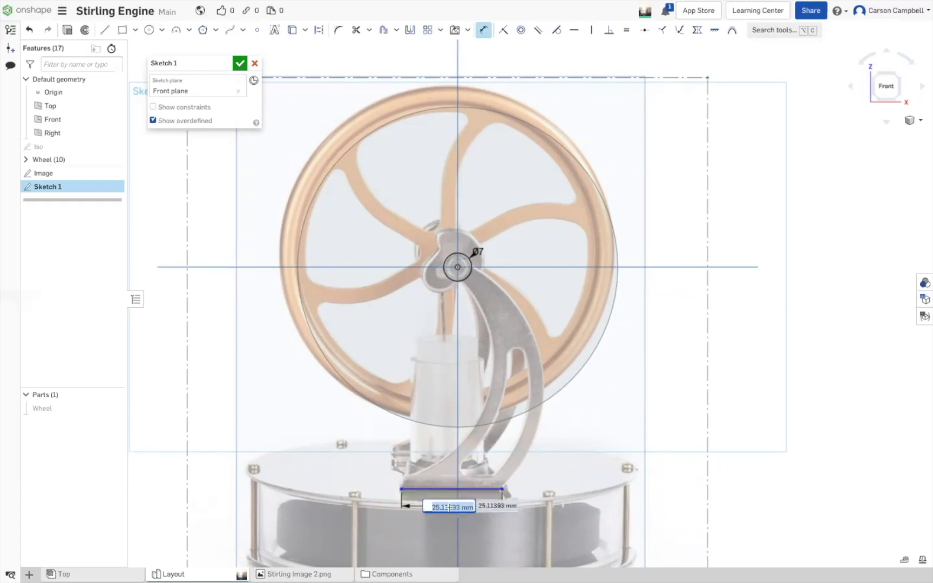
text(22)
key(Return)
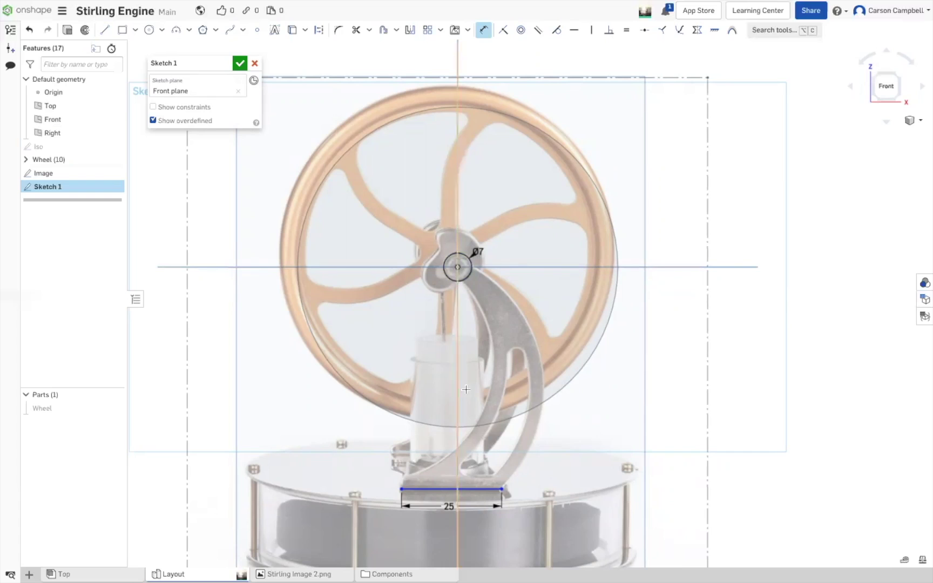
Dimension the vertical distance from the base line to the circle's center at 55.5 mm.
click(451, 488)
click(457, 267)
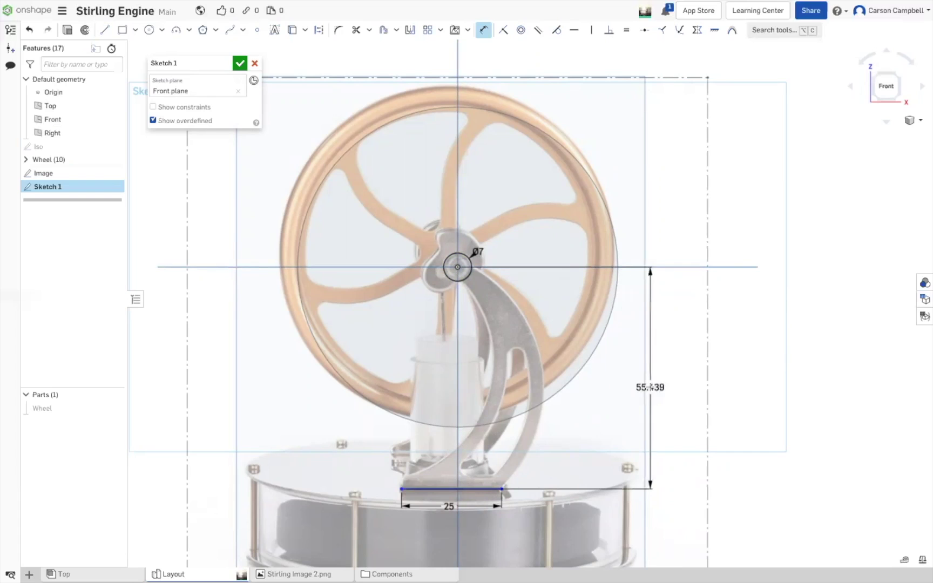
click(650, 388)
text(55.5)
key(Return)
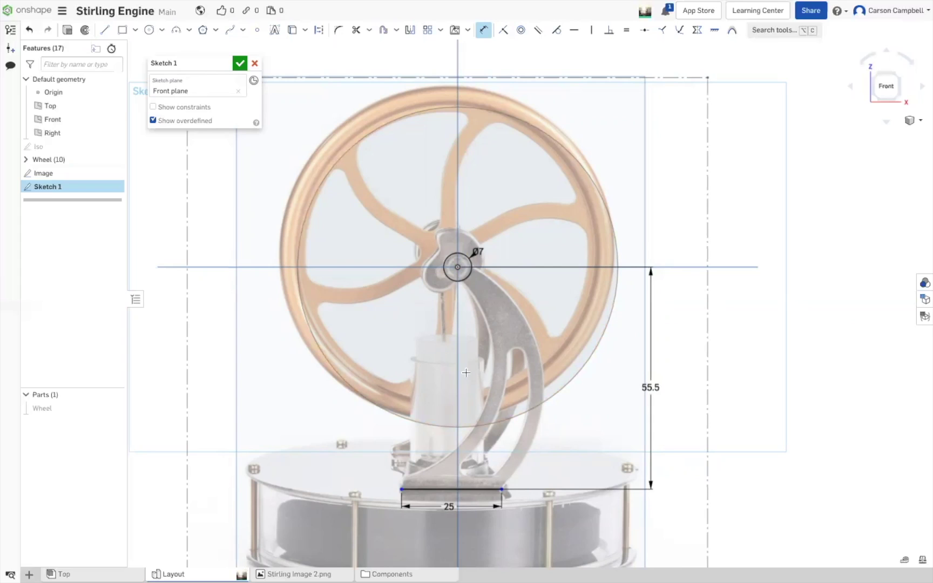
Dimension the horizontal distance from the base line's left endpoint to the circle's center at 14 mm.
click(401, 489)
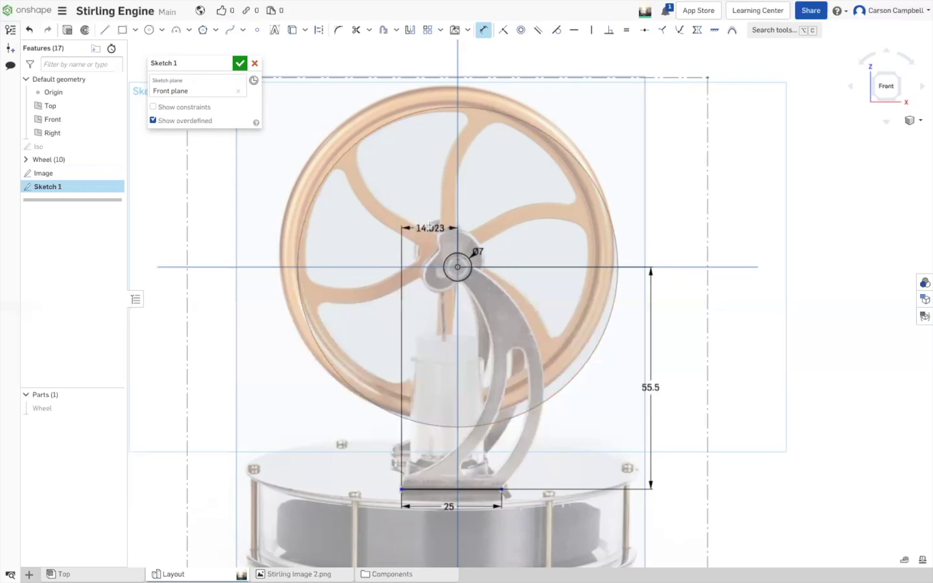
click(431, 218)
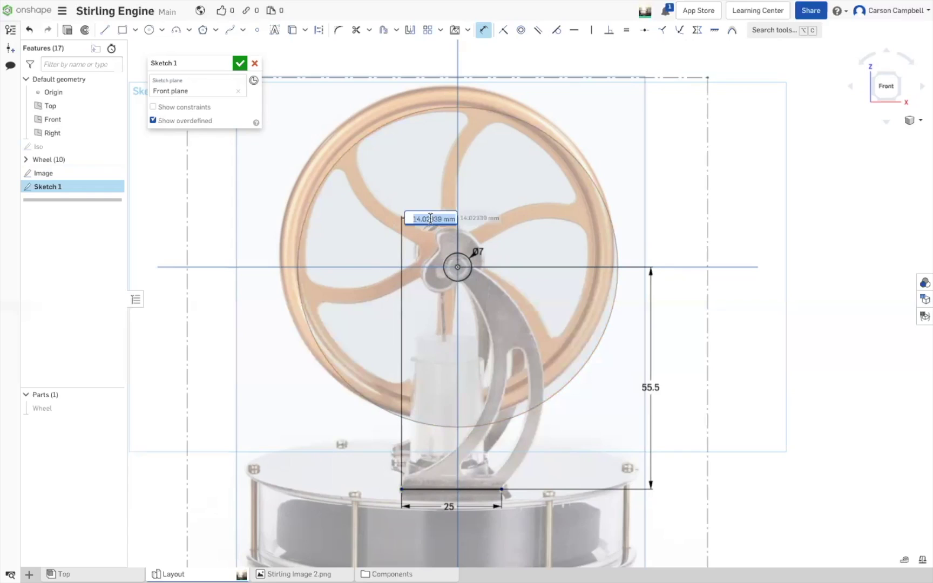
text(14)
key(Return)
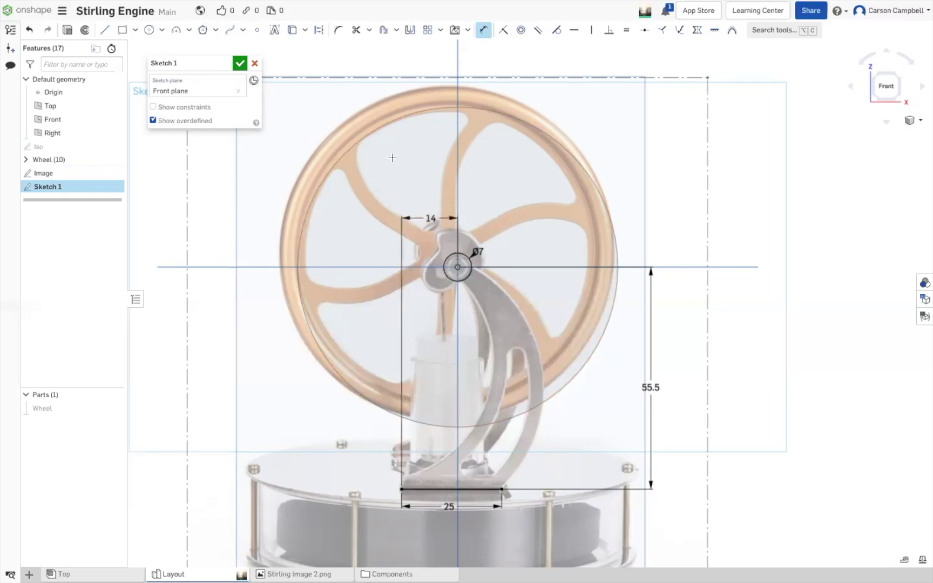
Reposition the 7 mm, 55.5 mm and 14 mm dimension labels around the bracket for readability, and finish the sketch.
drag(477, 253, 625, 143)
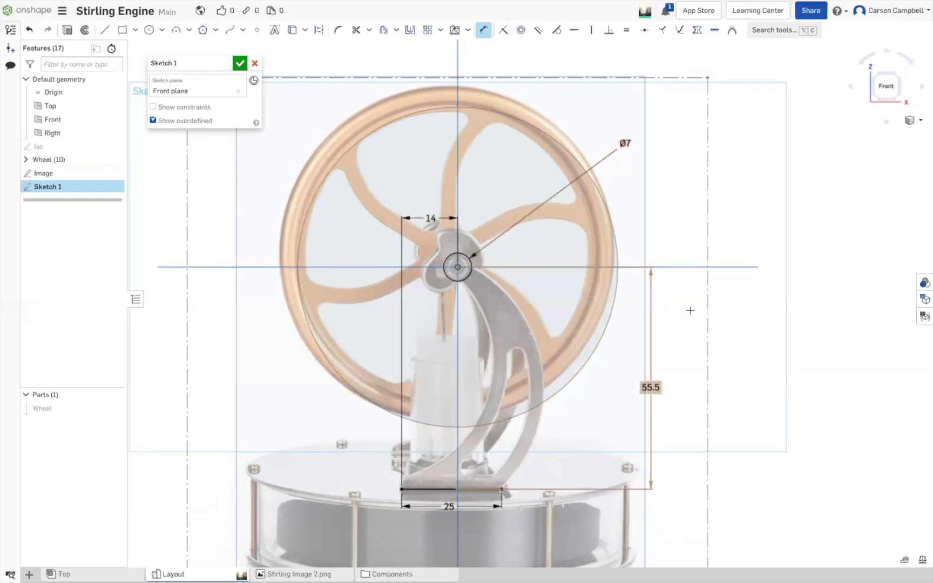
drag(624, 143, 549, 186)
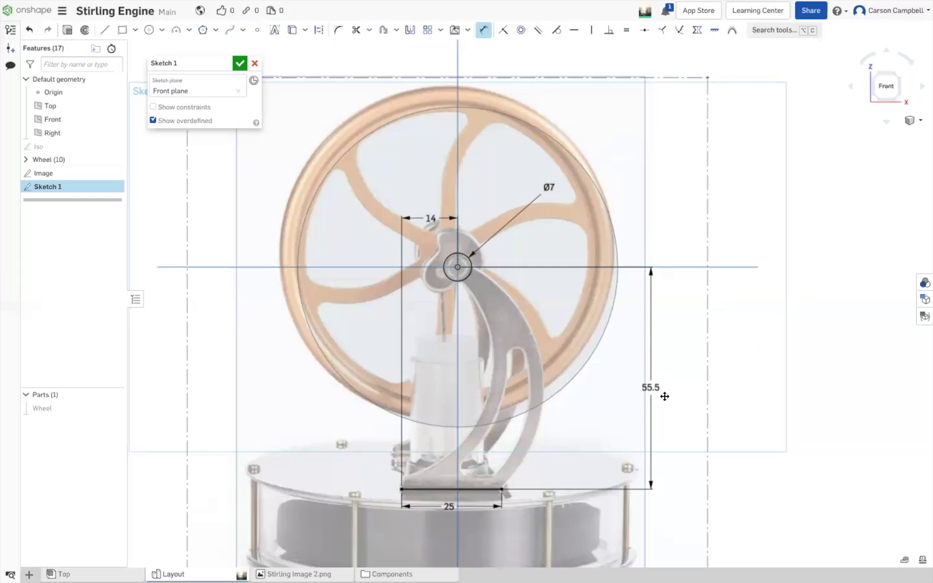
drag(626, 385, 548, 382)
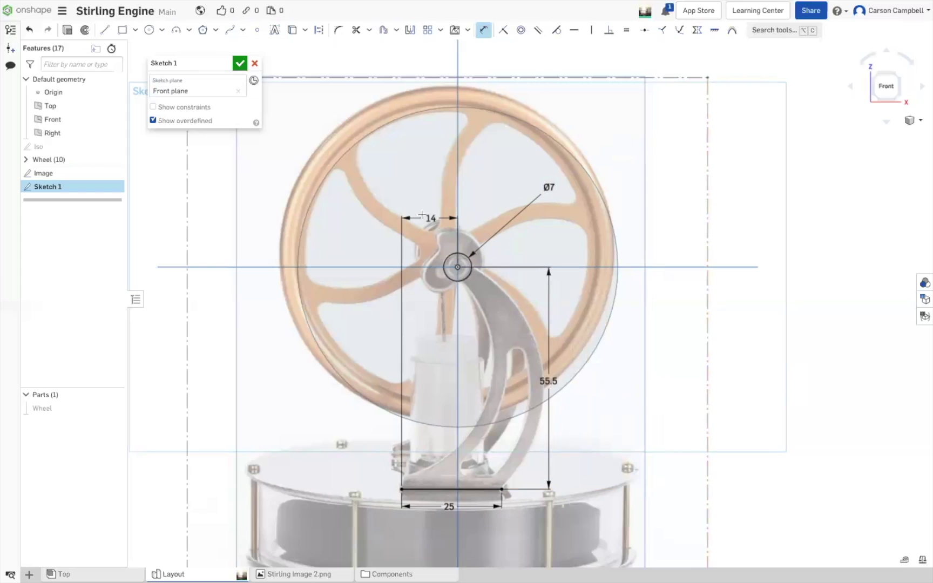
drag(431, 220, 432, 186)
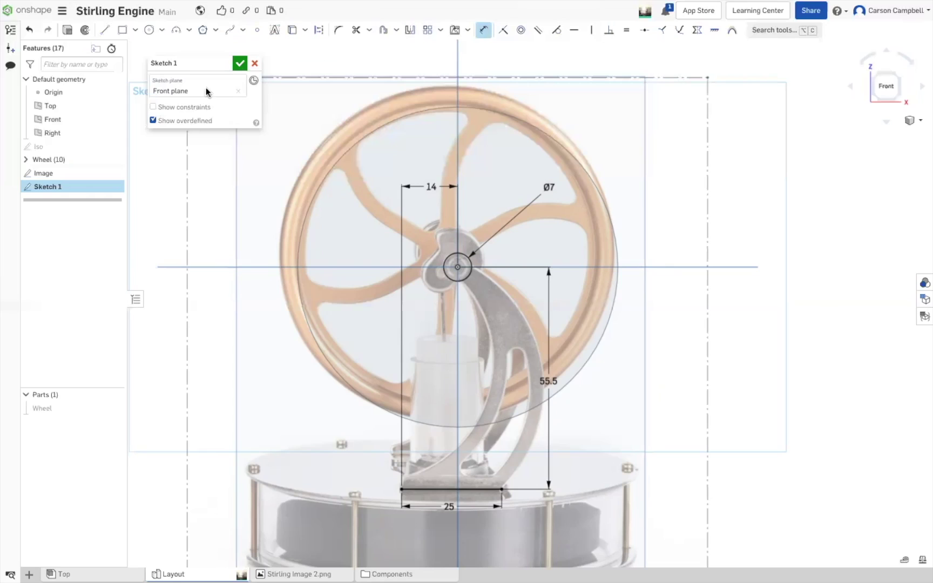
click(240, 67)
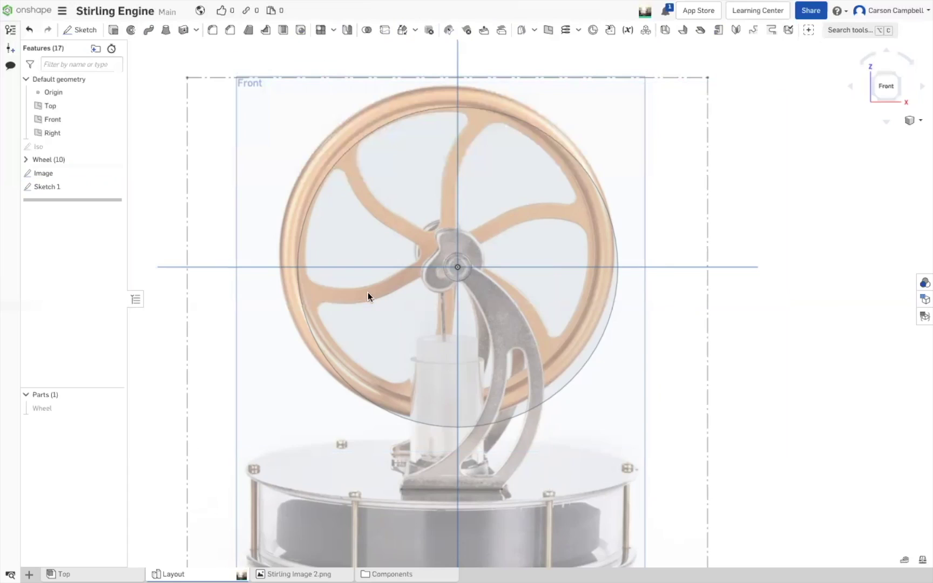
Rename Sketch 1 as Size.
right_click(47, 186)
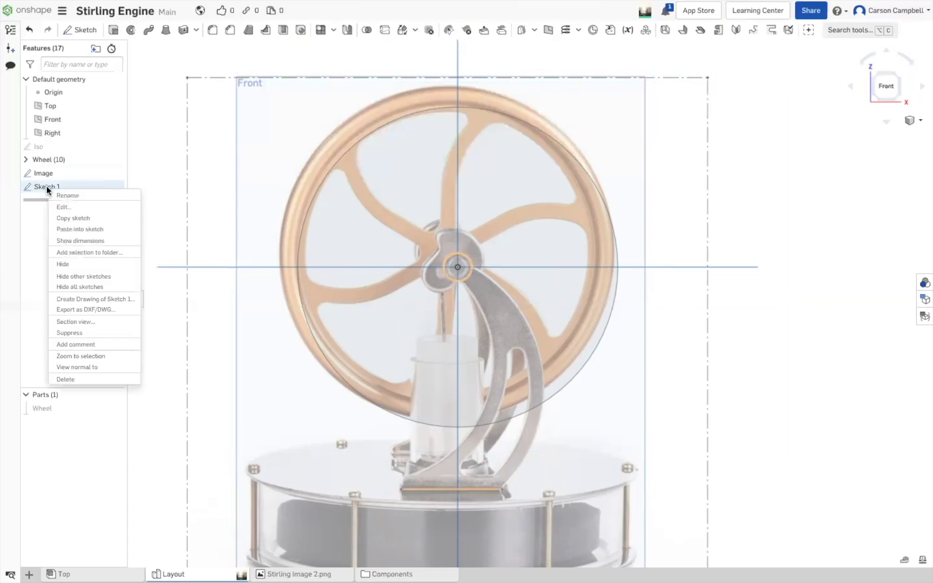
click(79, 198)
text(Size)
key(Return)
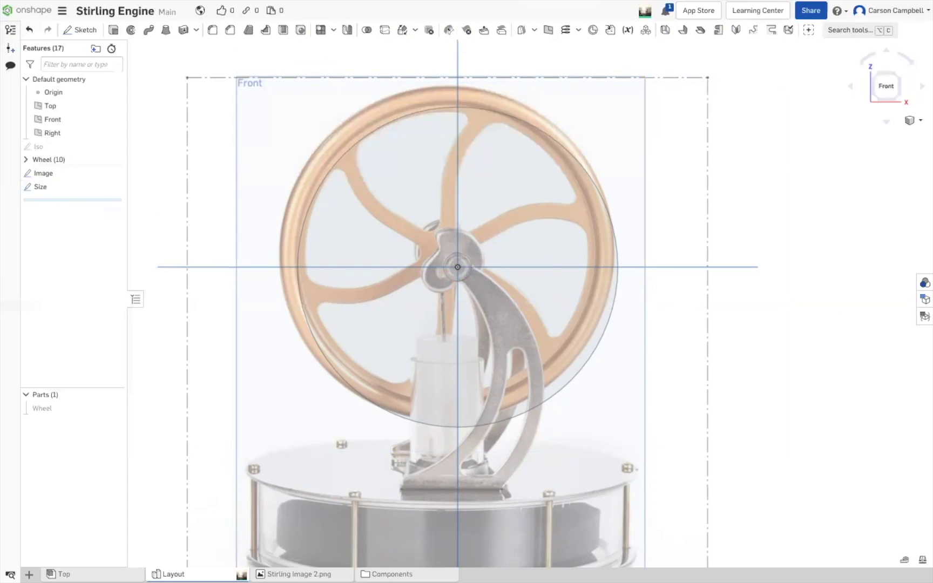
Group the Image and Size sketches in a new folder named Bracket.
click(60, 172)
shift+click(62, 187)
right_click(78, 176)
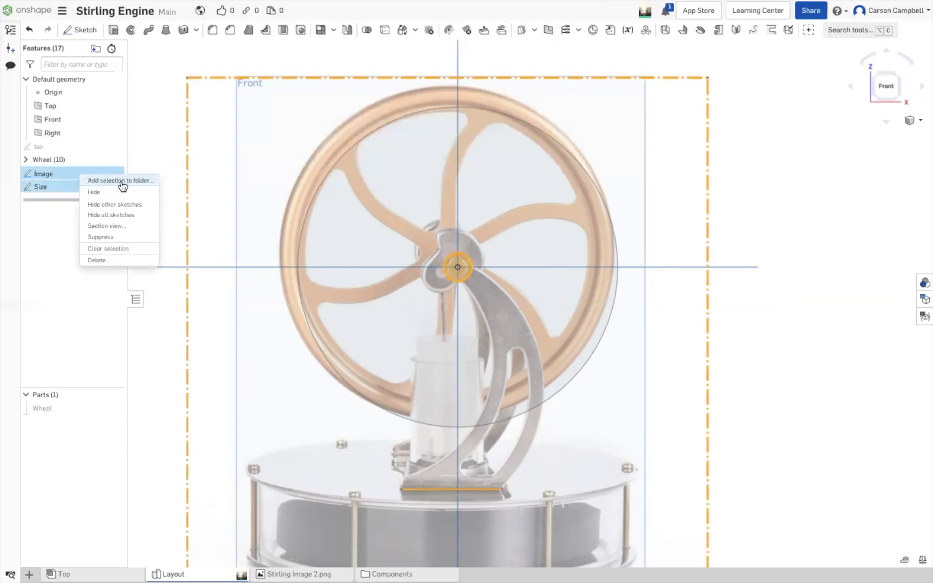
click(113, 179)
text(B)
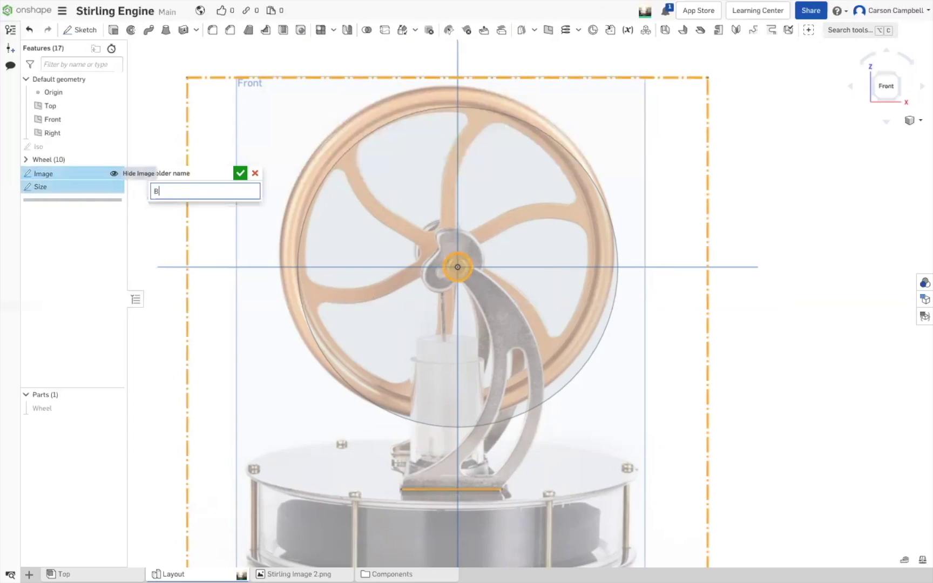
text(racket)
key(Return)
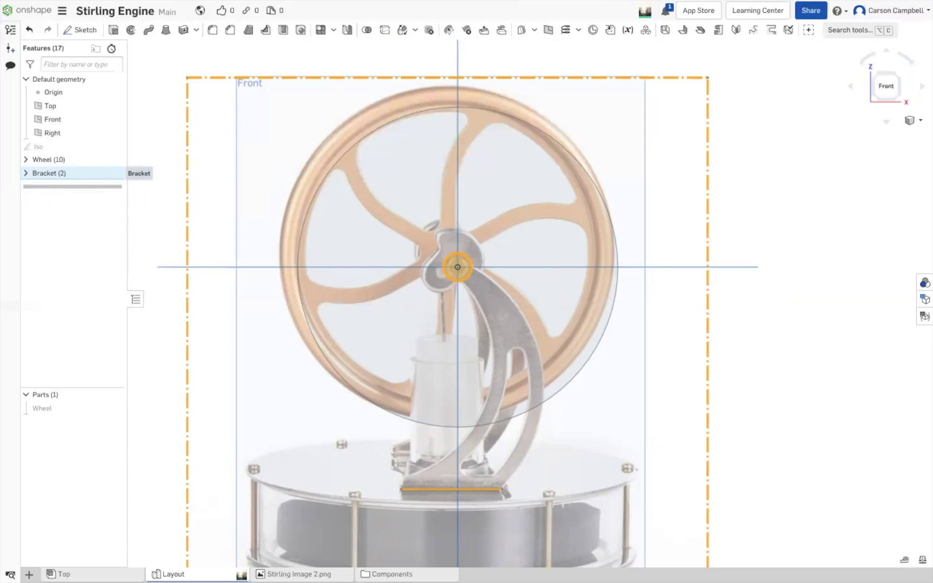
Hide the Size sketch inside the Wheel folder, clear the selection of the Bracket sketches, and collapse both folders.
click(26, 159)
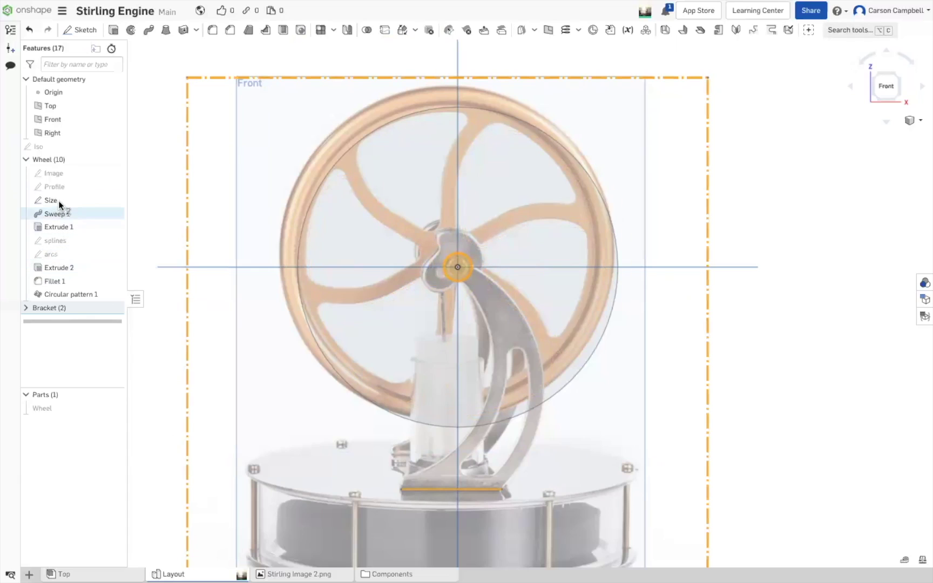
click(114, 200)
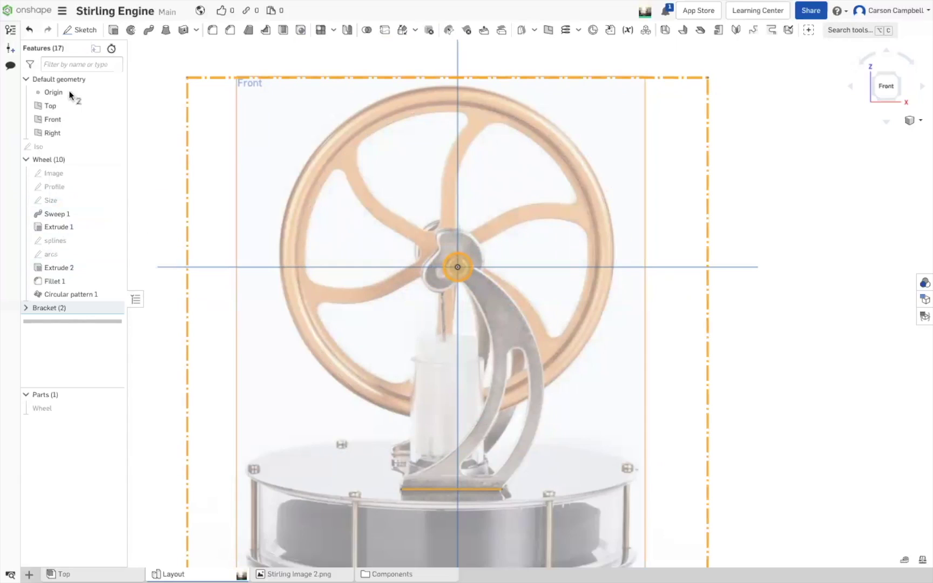
click(26, 159)
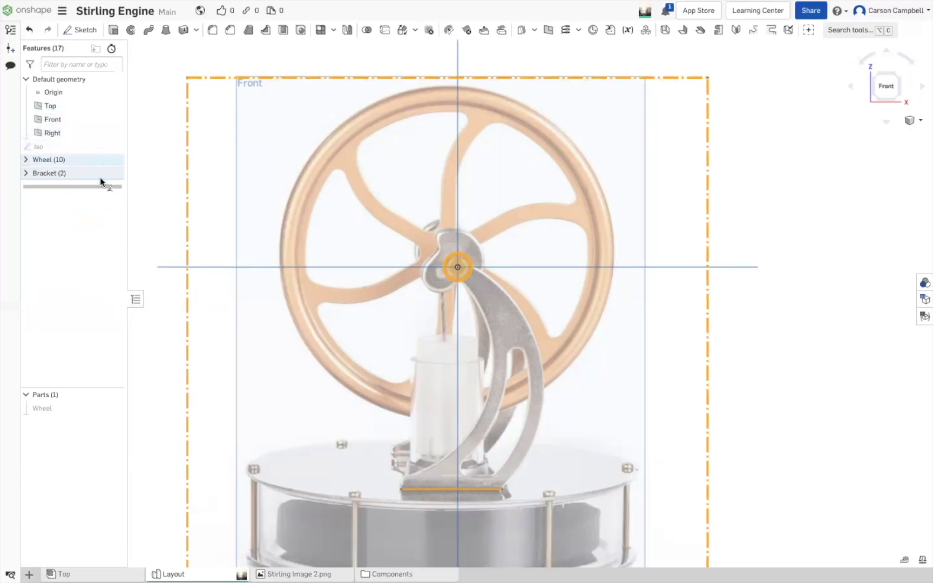
click(25, 172)
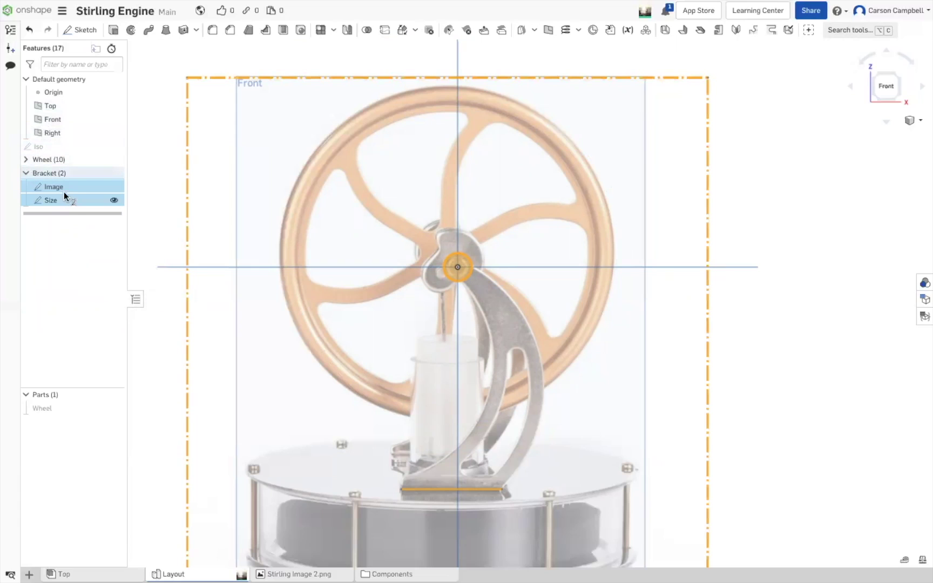
click(85, 218)
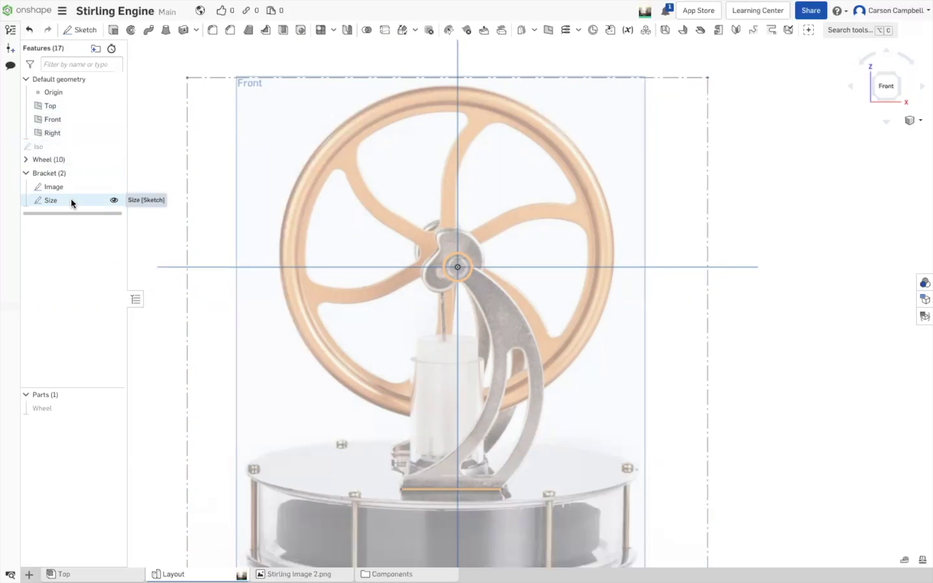
click(26, 172)
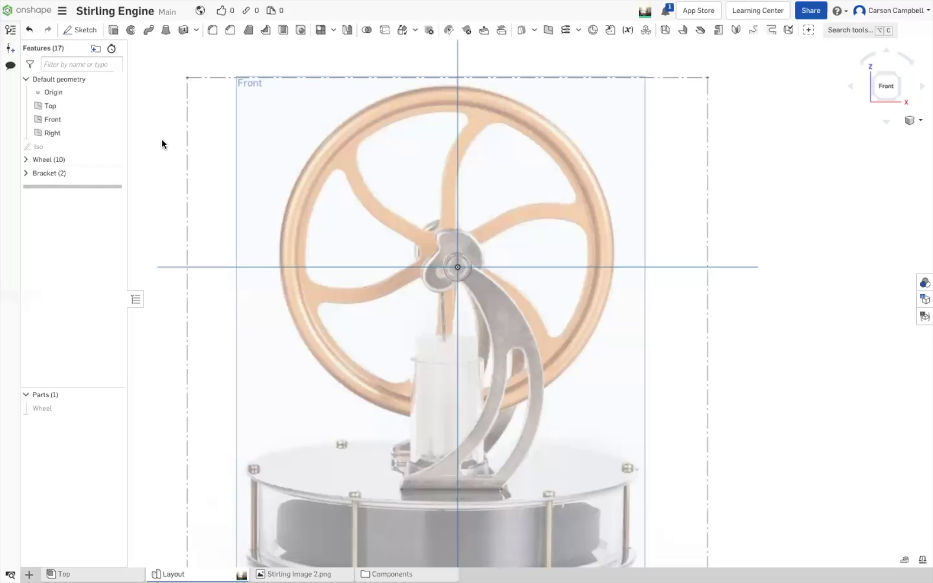
Fit the whole engine photo in view and open the Bracket folder's Size sketch for editing.
key(f)
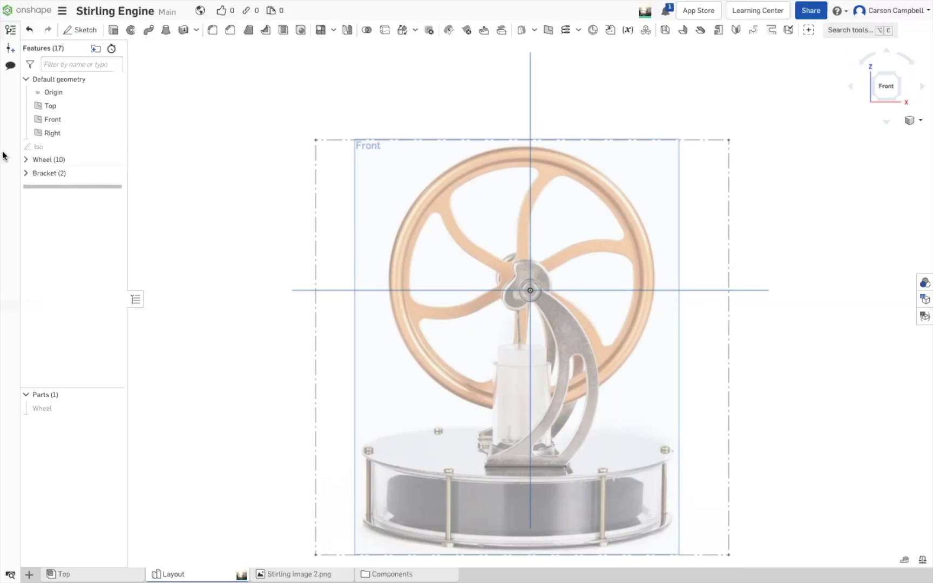
click(26, 173)
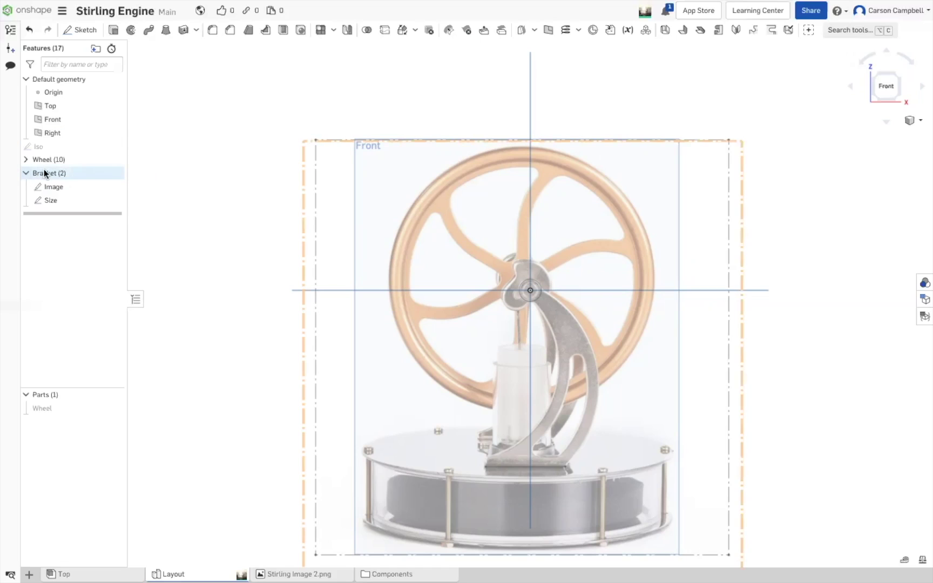
right_click(51, 174)
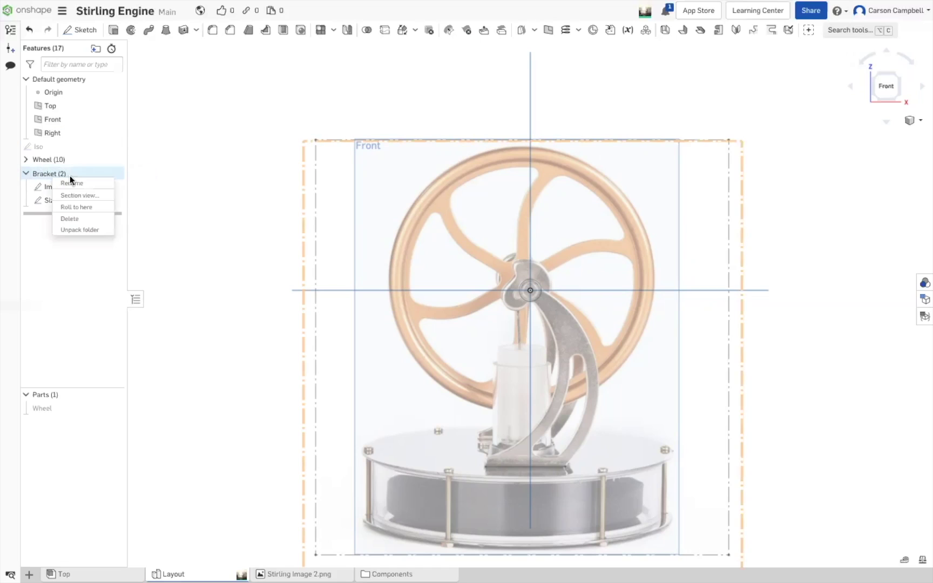
key(Escape)
right_click(54, 199)
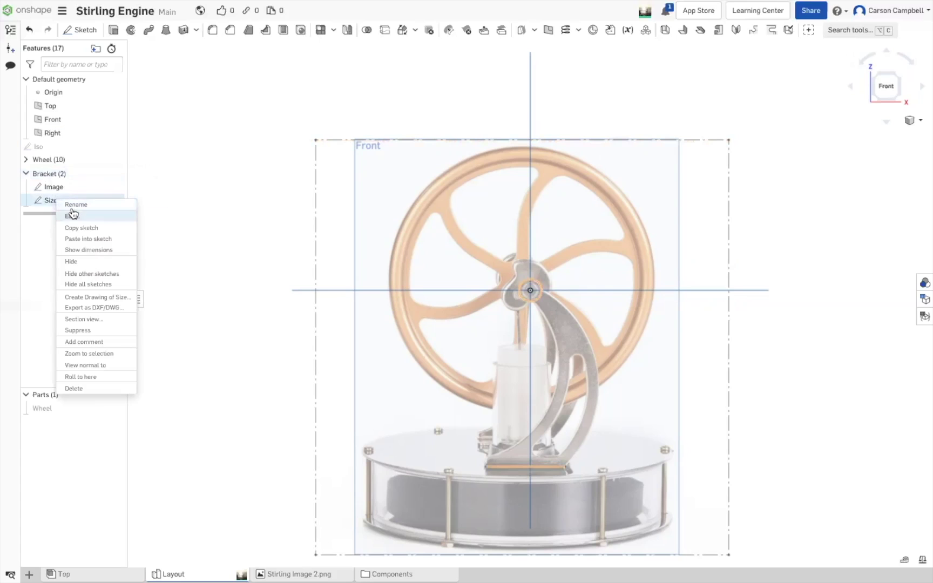
click(71, 210)
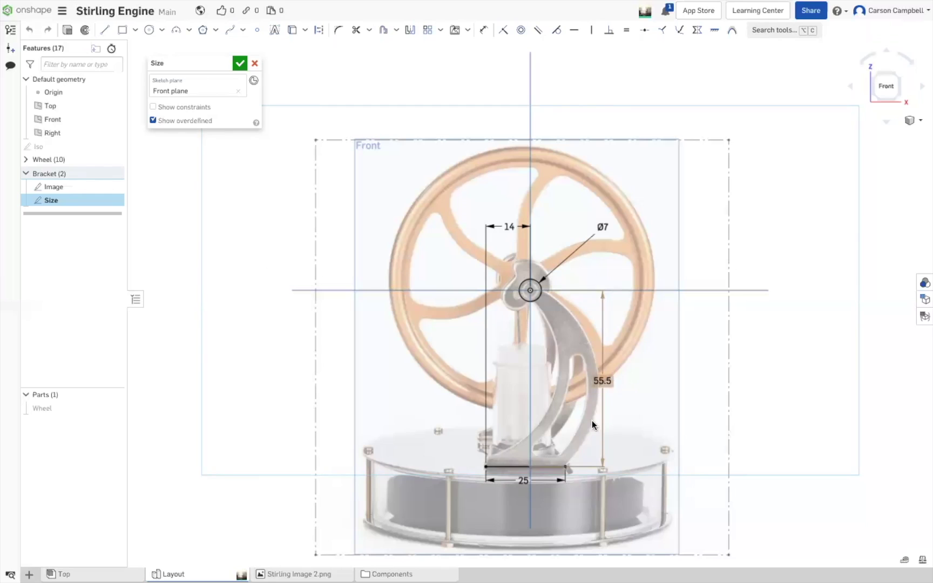
Draw a spline from the hub circle's right side to the right end of the 25 mm base line.
click(231, 31)
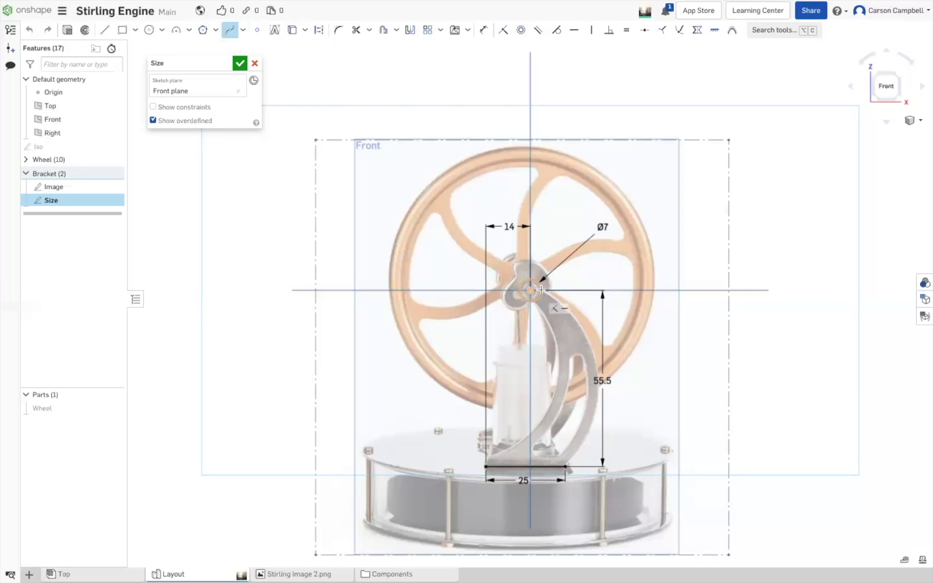
scroll(540, 290, up, 5)
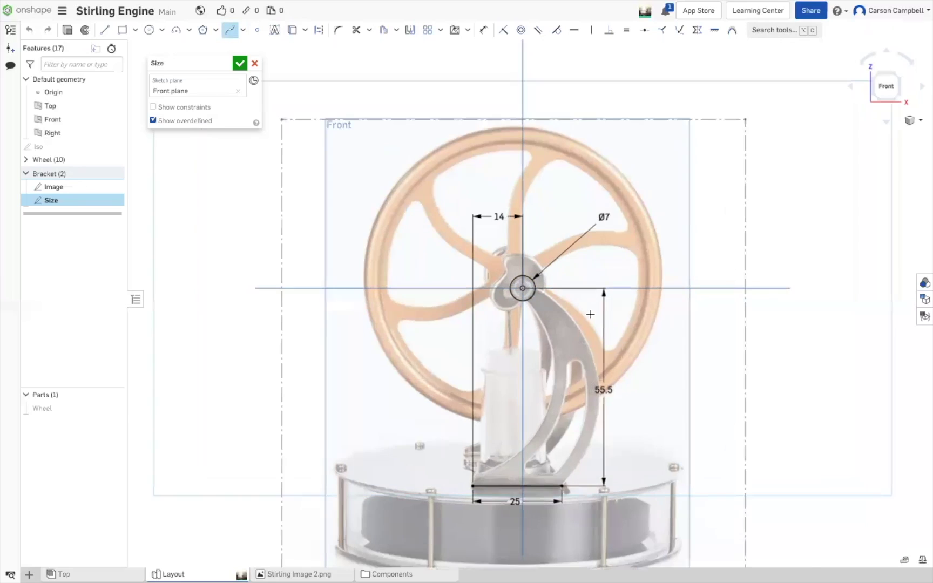
click(467, 268)
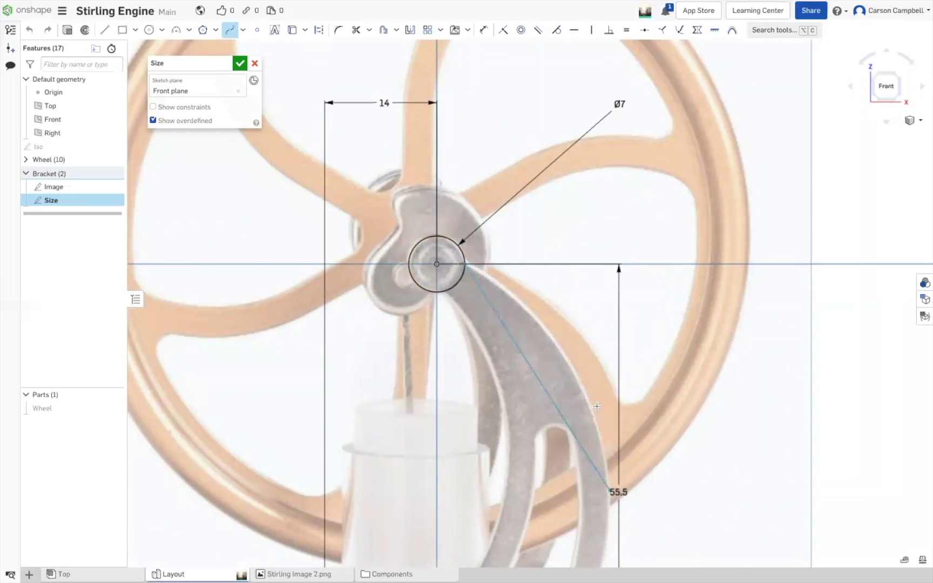
scroll(606, 443, up, 2)
scroll(582, 372, down, 6)
scroll(569, 468, up, 2)
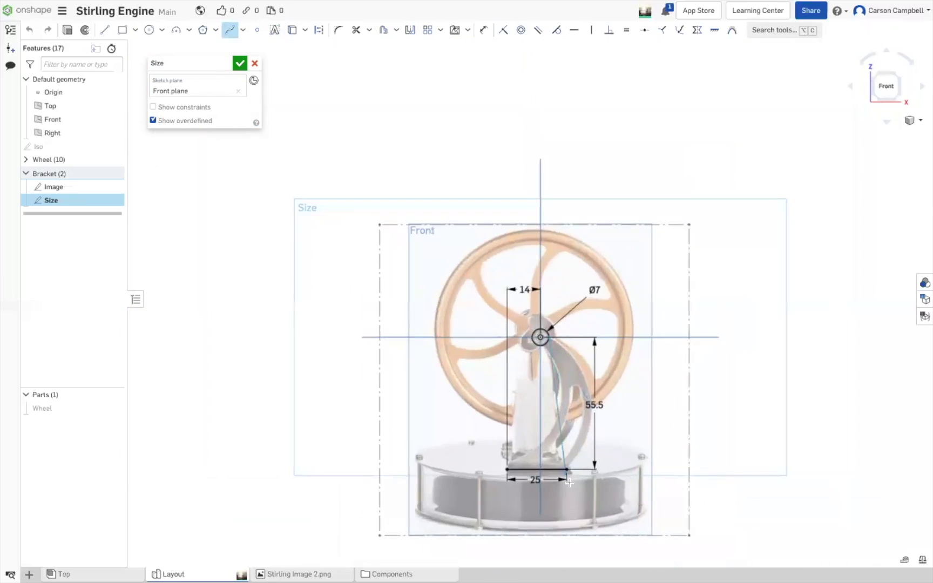
click(570, 468)
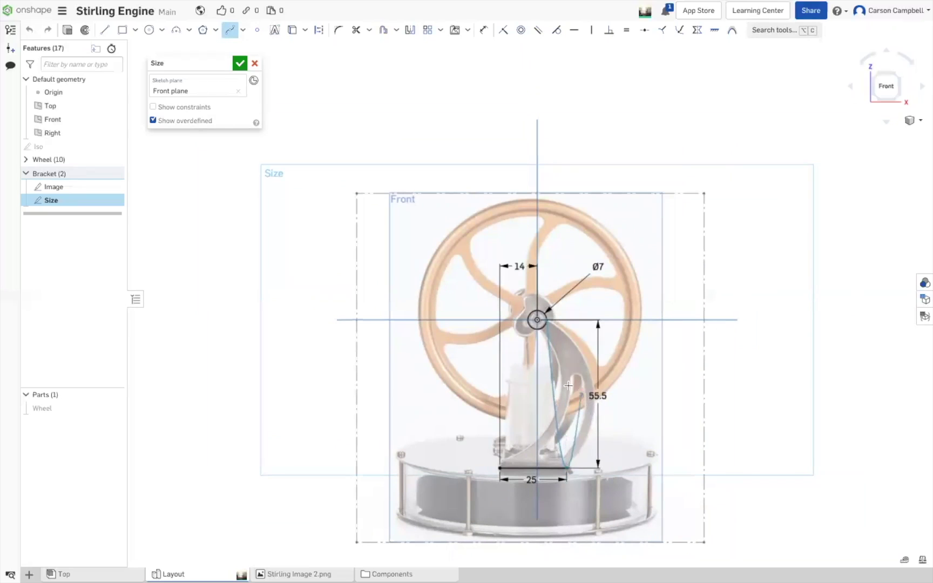
key(Escape)
key(Escape)
Shape the spline with its end handles to follow the outer curved edge of the bracket in the photo.
drag(560, 370, 608, 357)
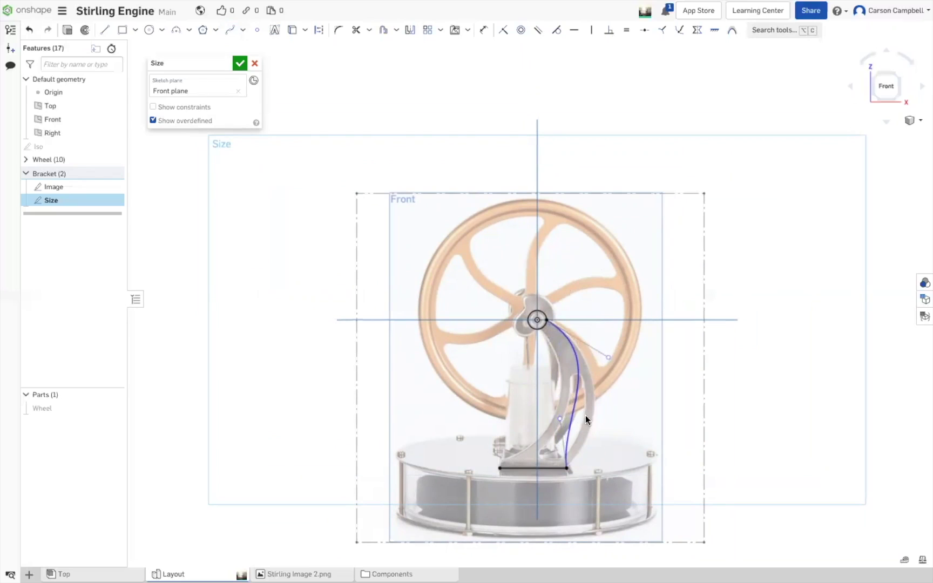
drag(581, 430, 602, 435)
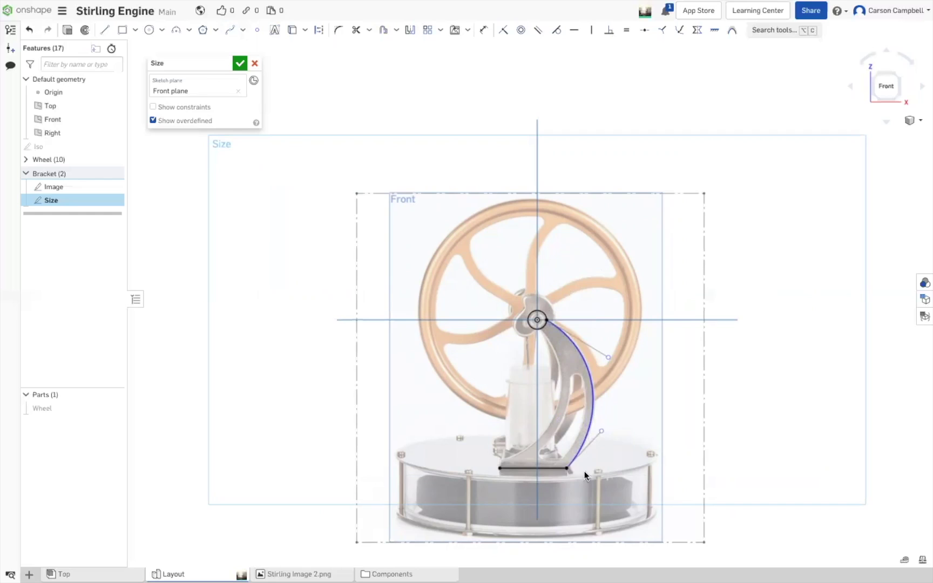
scroll(583, 470, up, 5)
mouse_move(640, 329)
mouse_down()
mouse_move(598, 423)
mouse_move(558, 429)
mouse_move(553, 413)
mouse_up()
scroll(630, 245, down, 3)
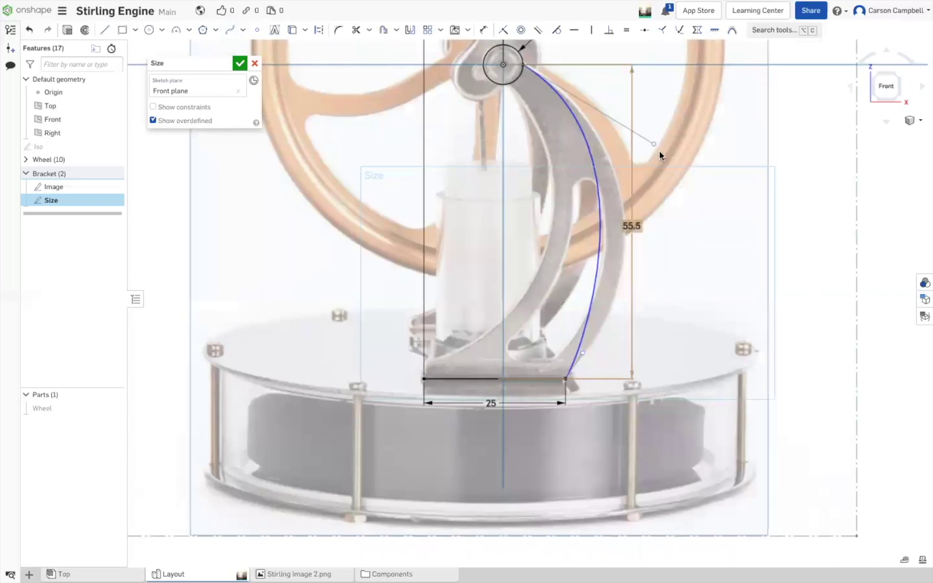
drag(584, 354, 648, 273)
mouse_move(654, 143)
mouse_down()
mouse_move(640, 127)
mouse_move(650, 159)
mouse_move(648, 141)
mouse_up()
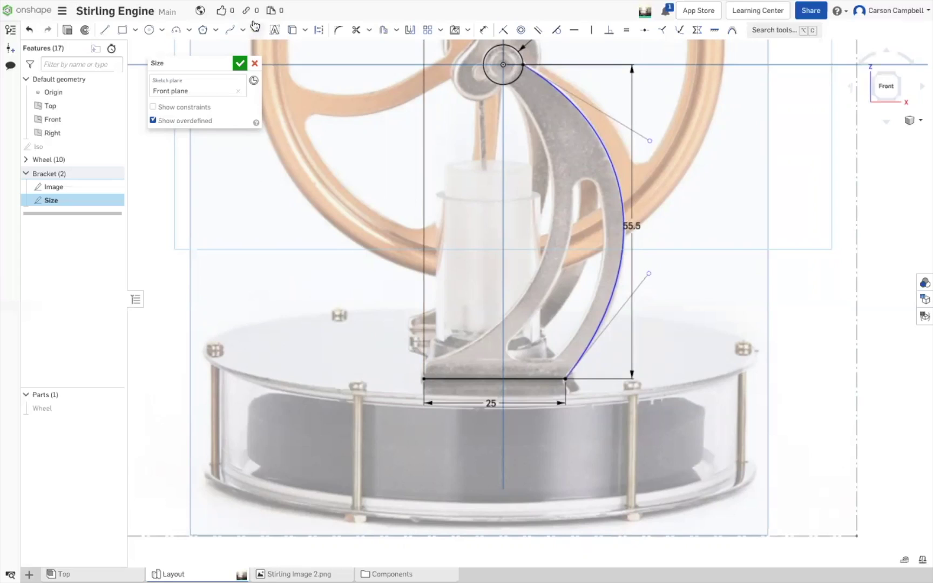
Draw a second spline from the underside of the hub circle to the left end of the base line.
click(230, 35)
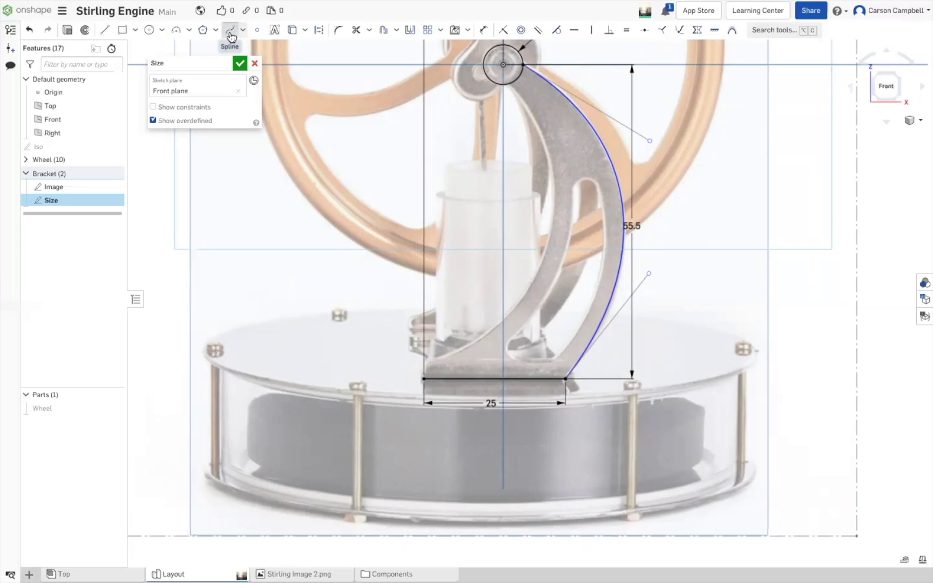
click(507, 84)
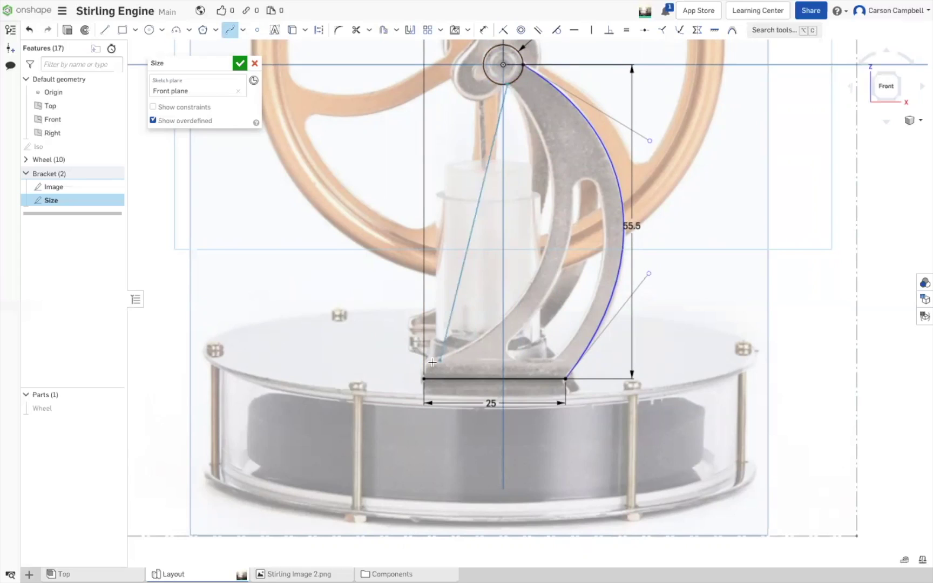
scroll(426, 362, up, 3)
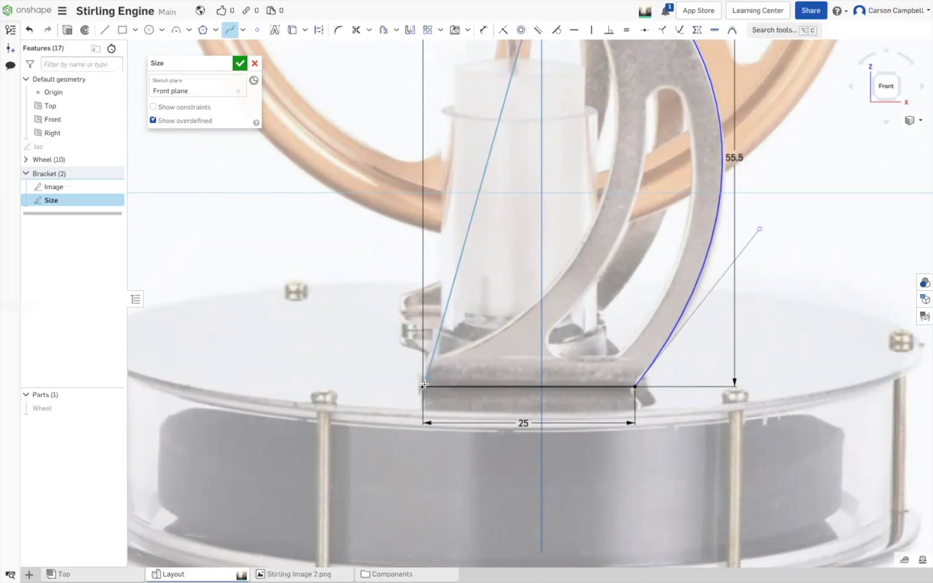
click(423, 386)
key(Escape)
key(Escape)
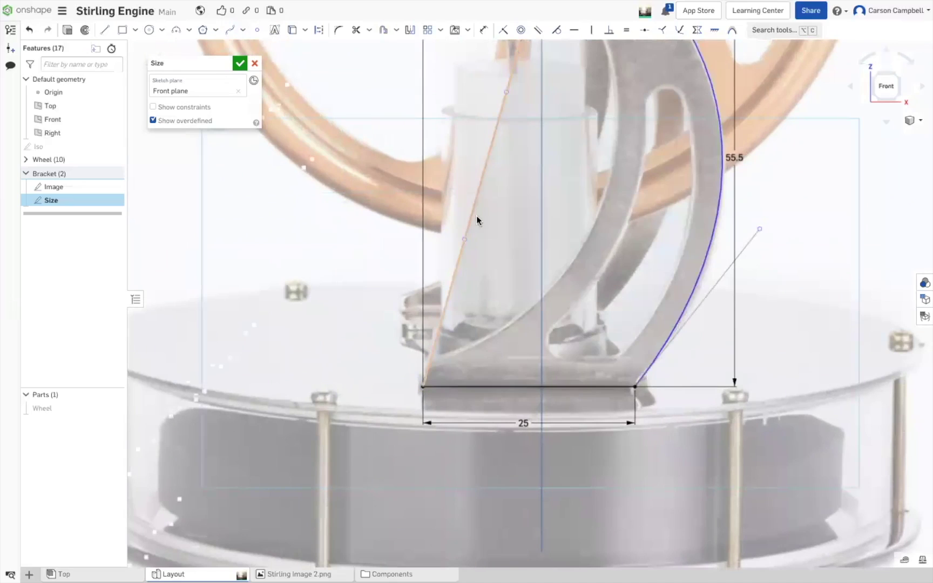
Adjust the second spline's handles to follow the inner curved edge of the bracket in the photo.
drag(491, 250, 561, 270)
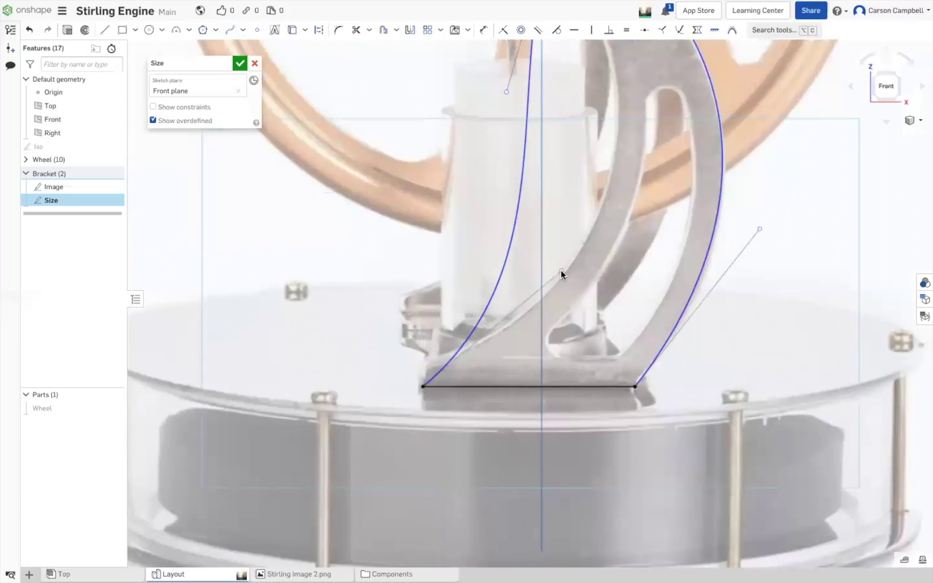
scroll(673, 253, down, 1)
scroll(636, 197, down, 5)
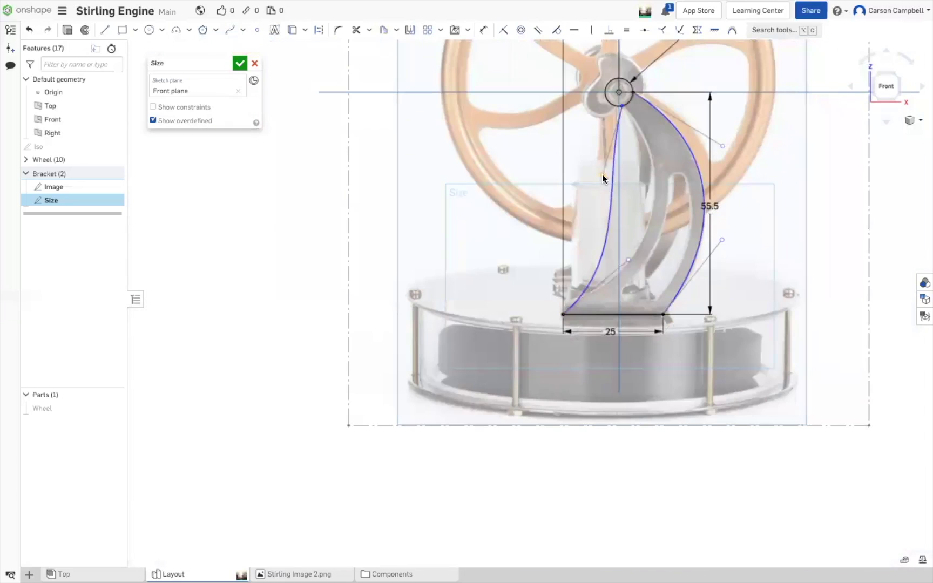
drag(652, 171, 694, 201)
drag(628, 261, 630, 276)
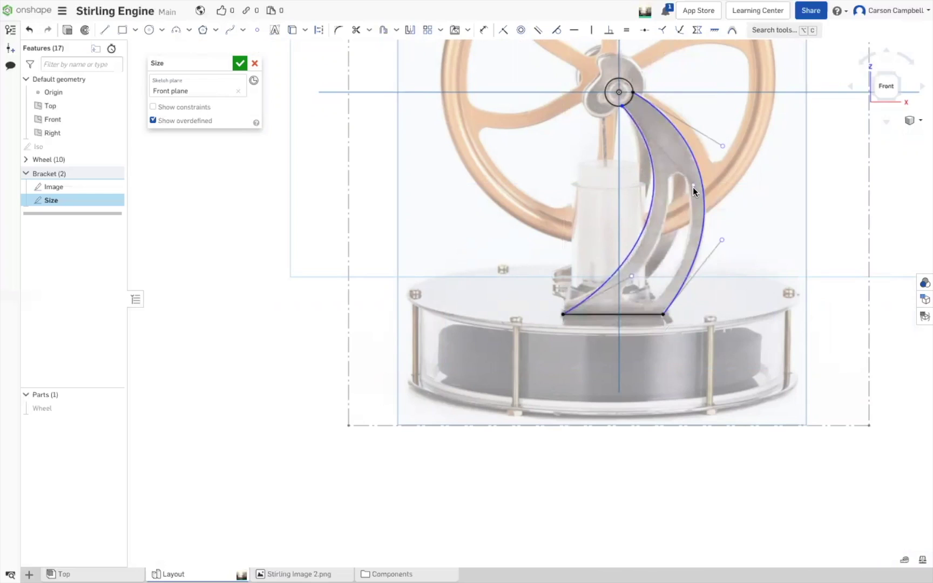
click(694, 189)
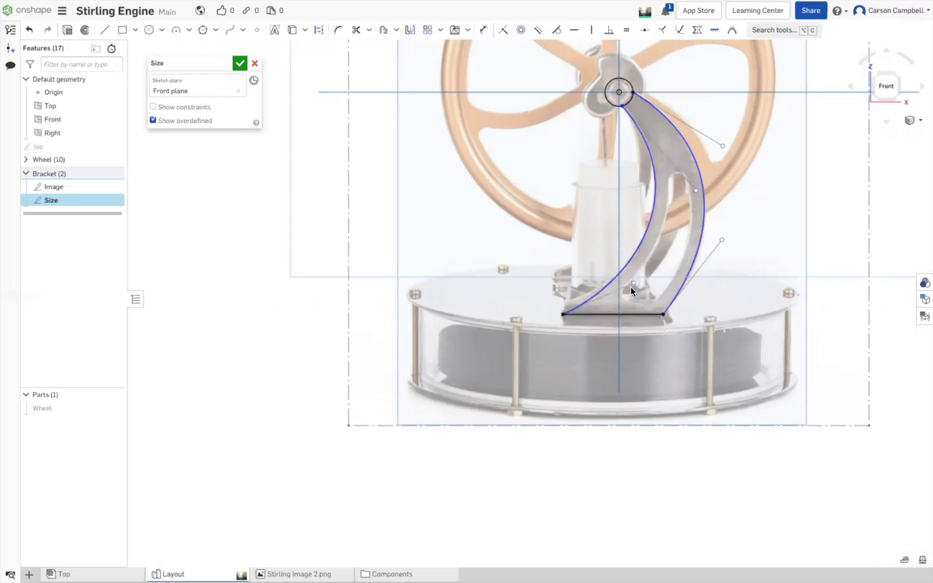
drag(630, 286, 629, 285)
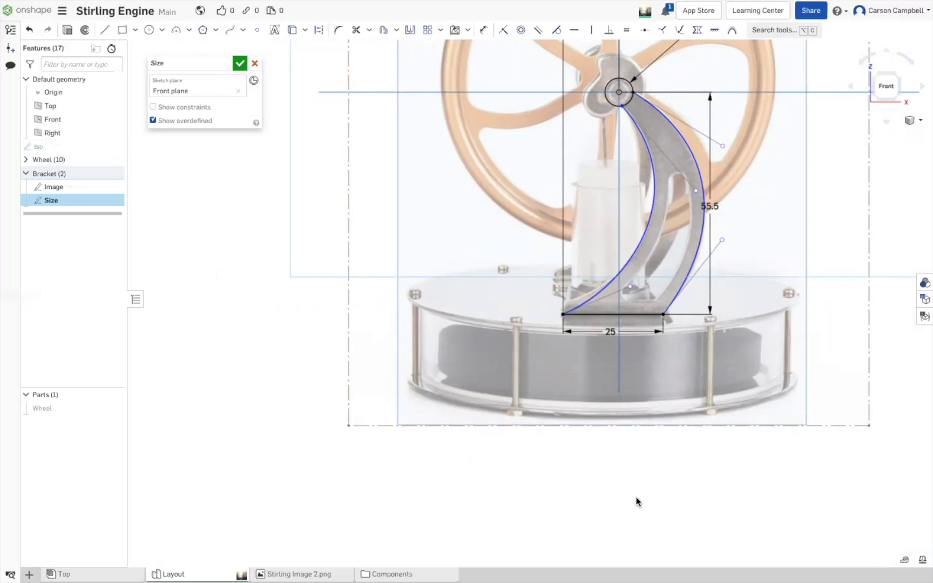
Hide the reference planes and finish editing the Size sketch.
key(p)
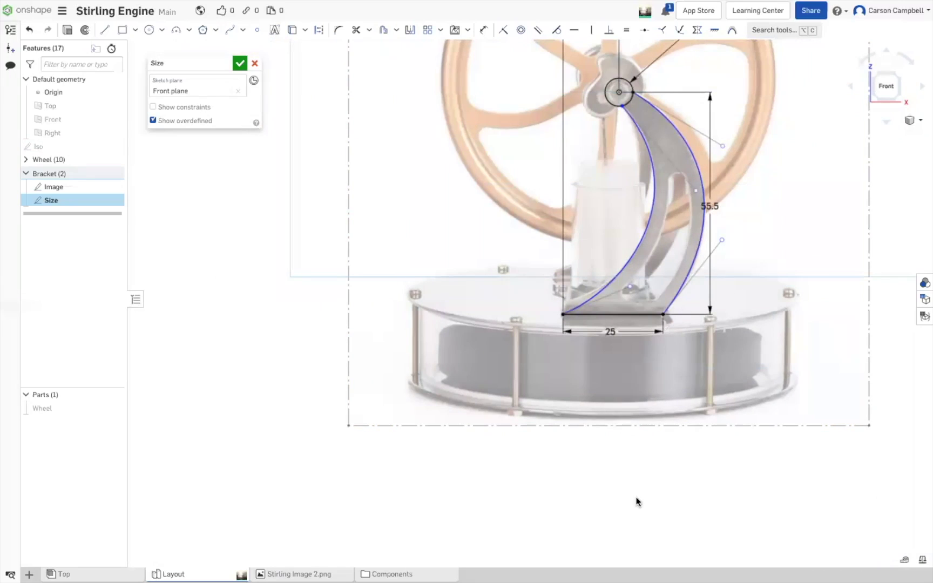
click(239, 63)
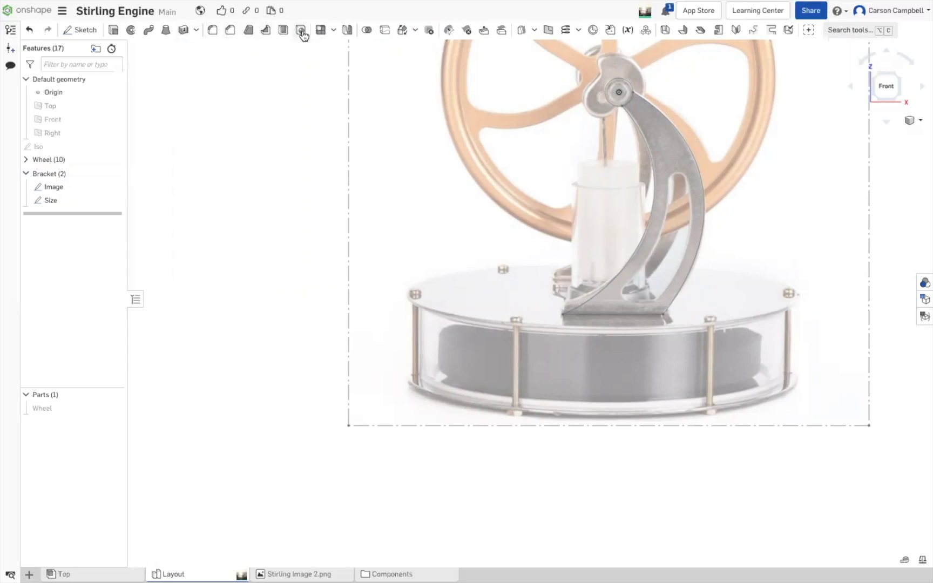
click(535, 31)
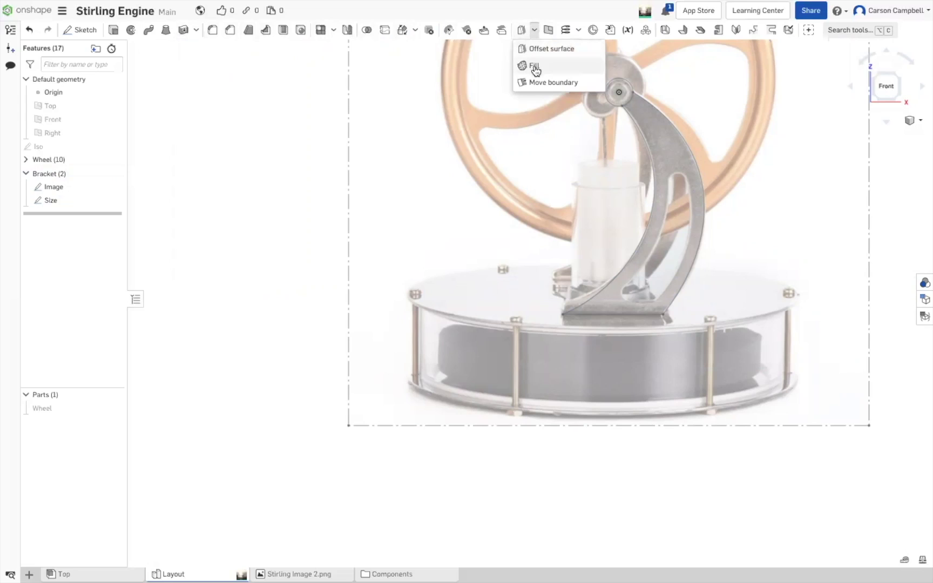
click(534, 66)
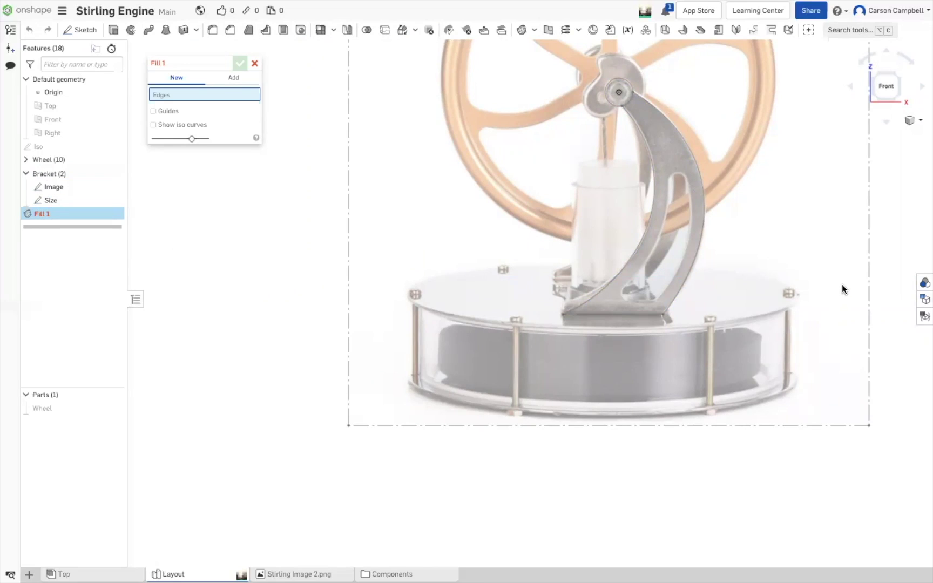
click(535, 32)
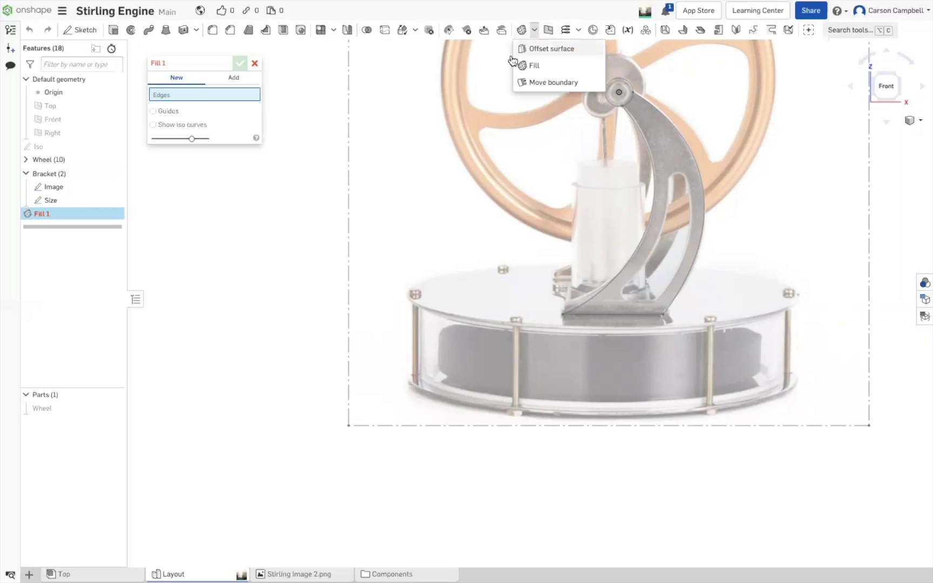
click(254, 62)
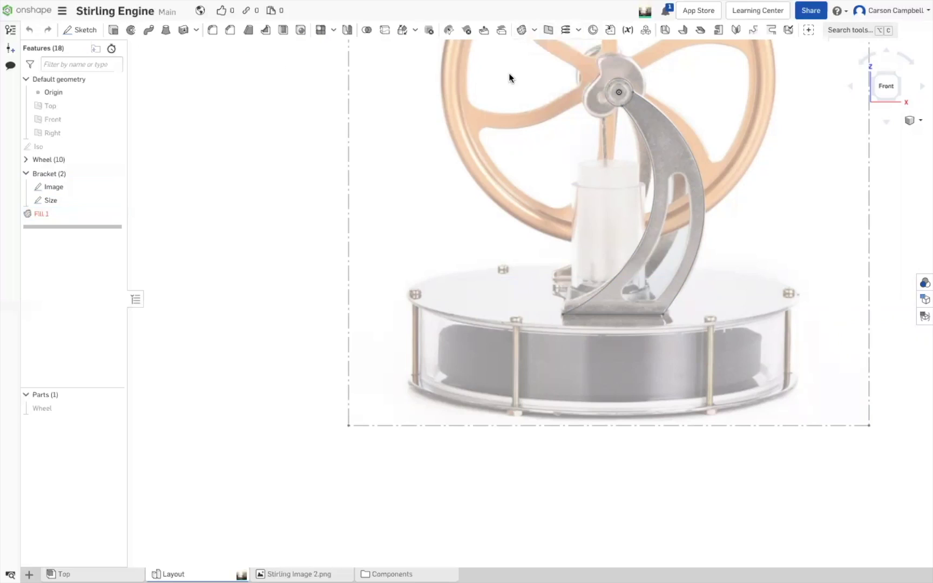
Create an offset surface at 0 mm from the hub circle and curved bracket regions of the Size sketch.
click(533, 31)
click(536, 51)
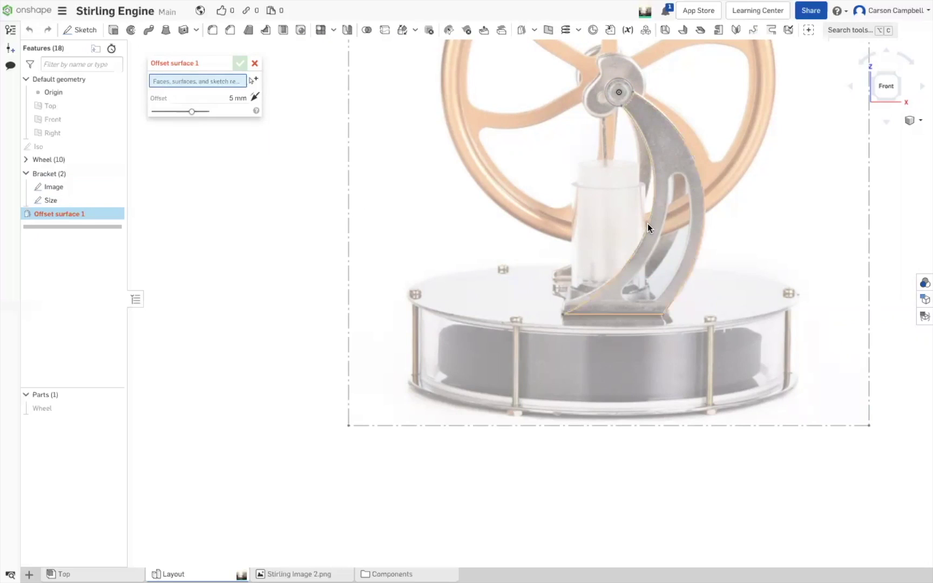
click(611, 102)
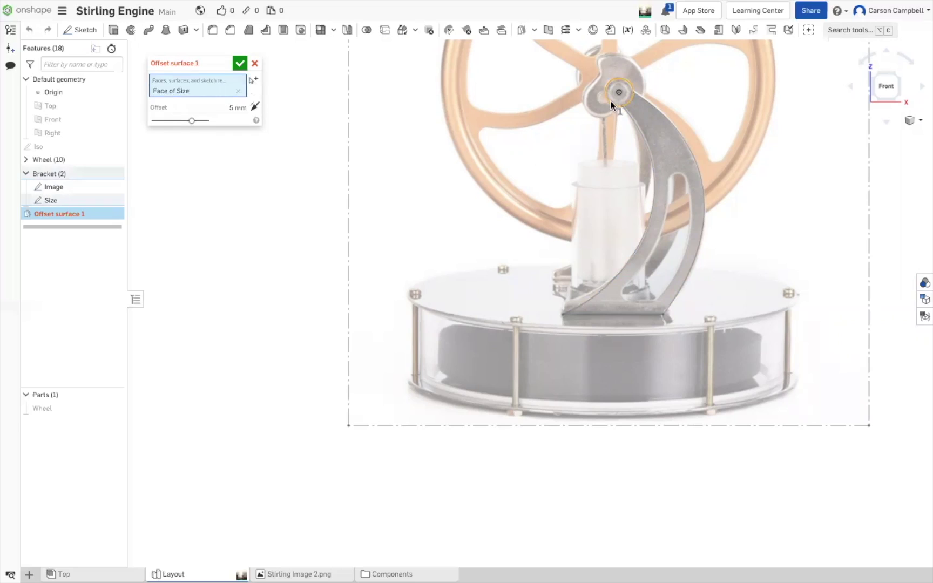
click(649, 150)
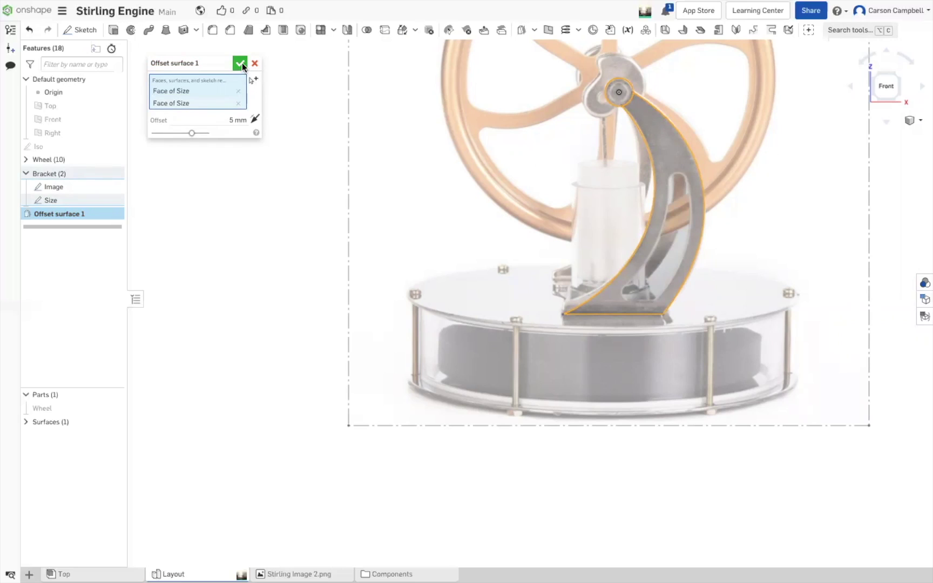
click(246, 120)
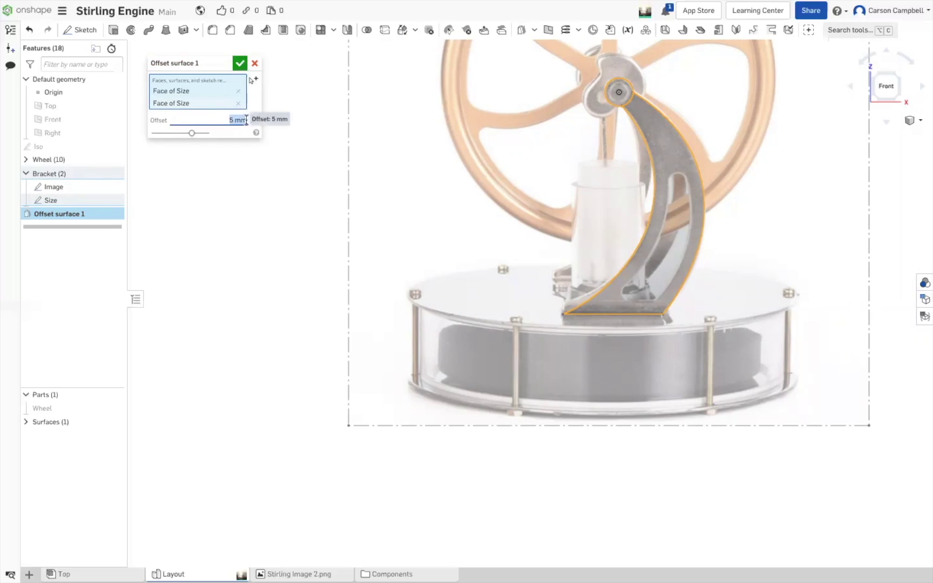
text(0)
key(Return)
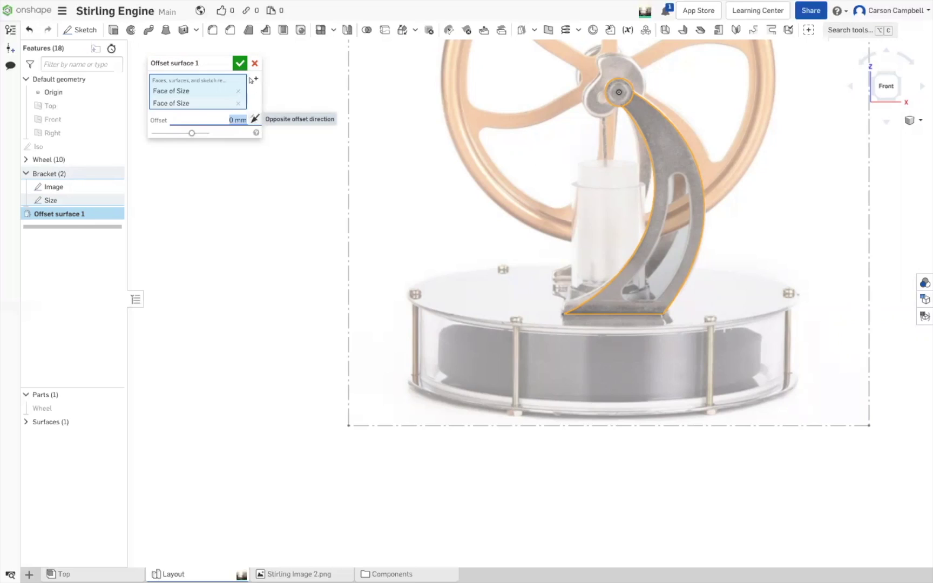
click(240, 63)
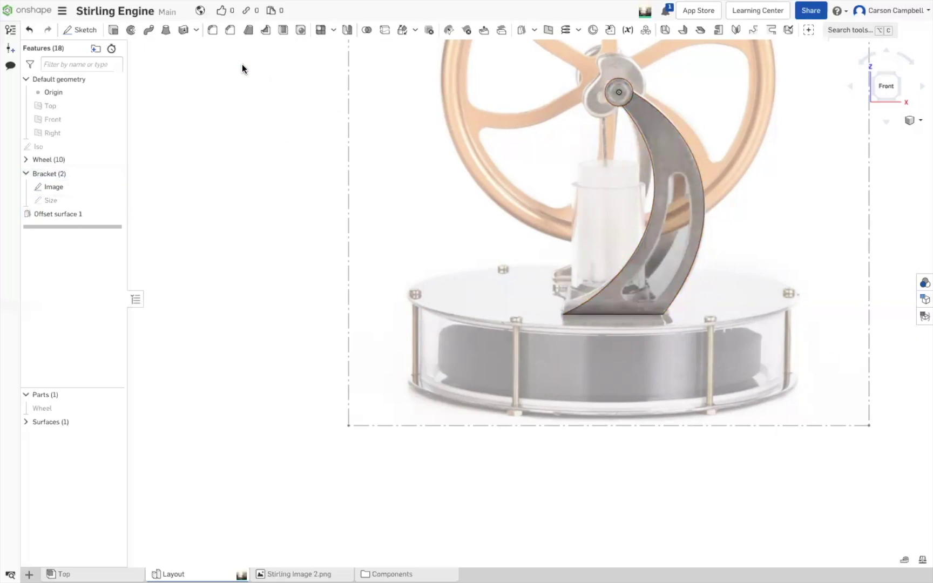
Hide the Bracket folder's Image sketch and inspect the bracket surface, finishing in the Front view.
mouse_move(245, 161)
right_down()
mouse_move(302, 167)
mouse_move(98, 150)
mouse_move(243, 173)
right_up()
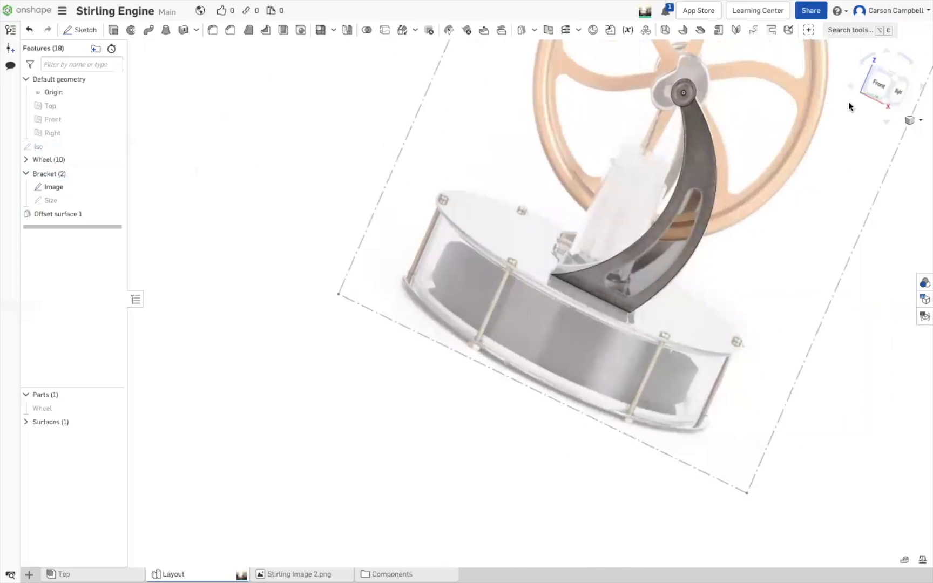
click(861, 89)
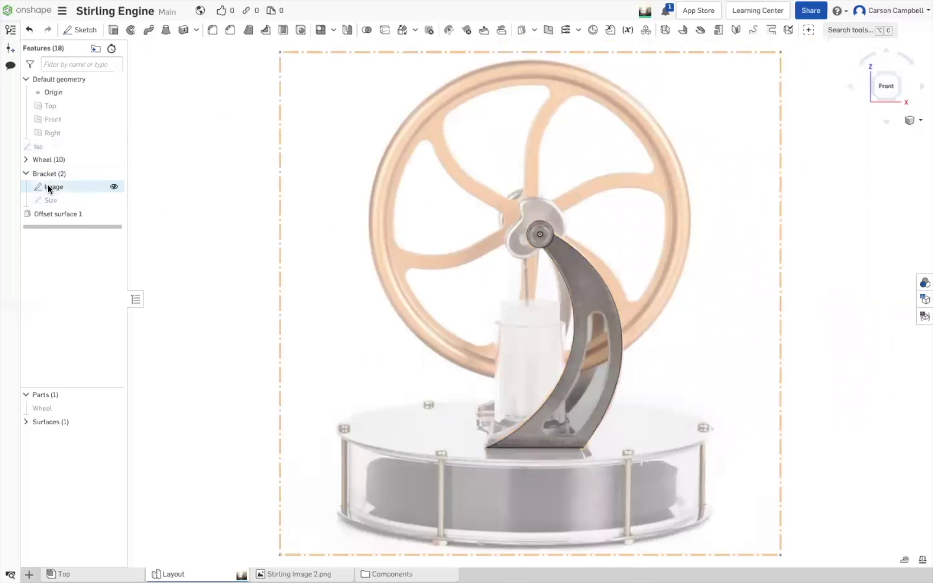
click(115, 186)
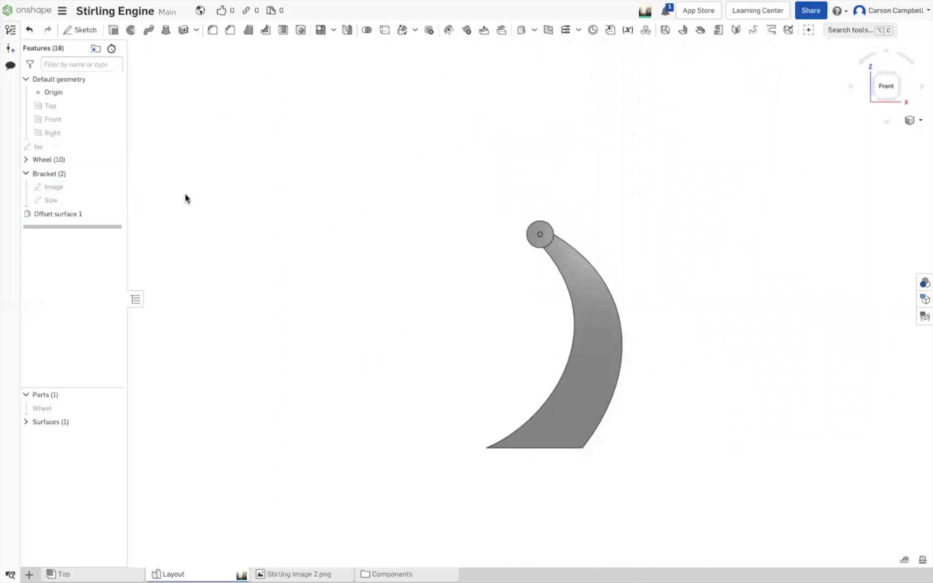
right_drag(234, 216, 267, 269)
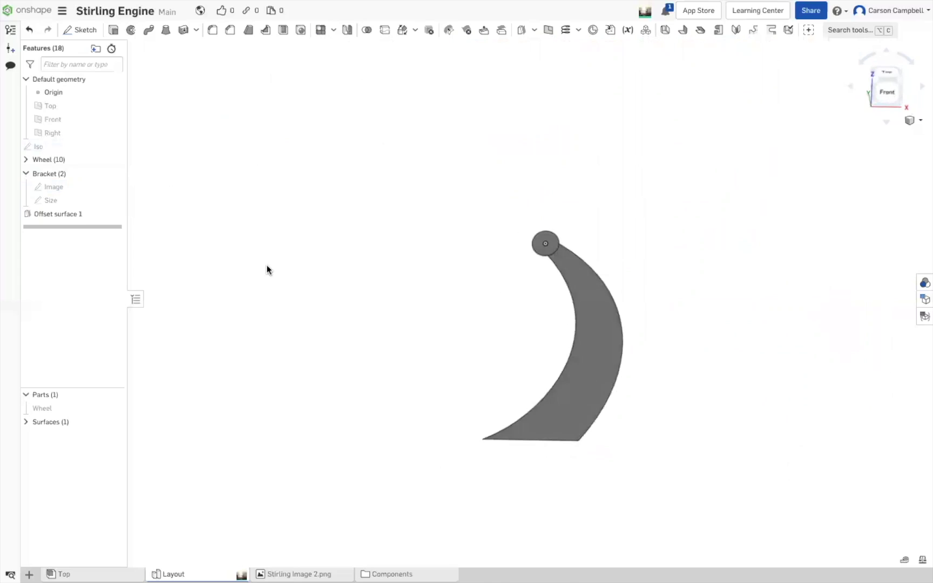
key(shift+1)
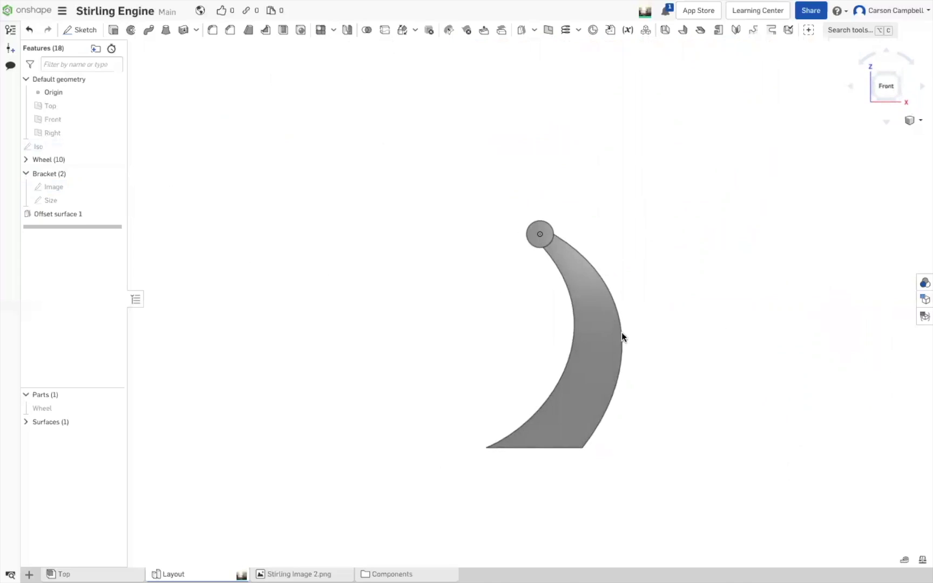
Inspect the bracket surface in the Front view, from behind and edge-on in the Left view.
scroll(598, 305, up, 2)
scroll(599, 433, up, 2)
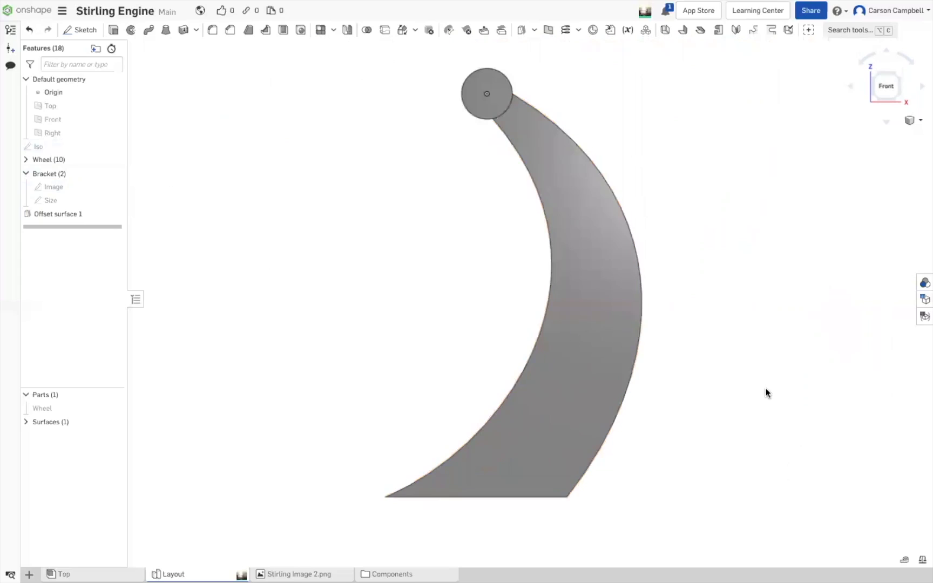
scroll(766, 391, down, 2)
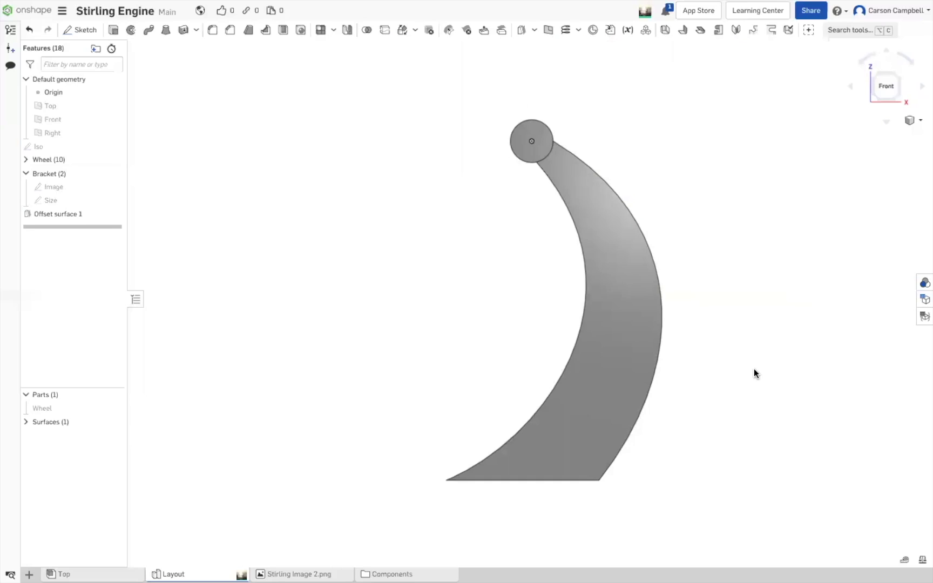
right_drag(758, 377, 851, 185)
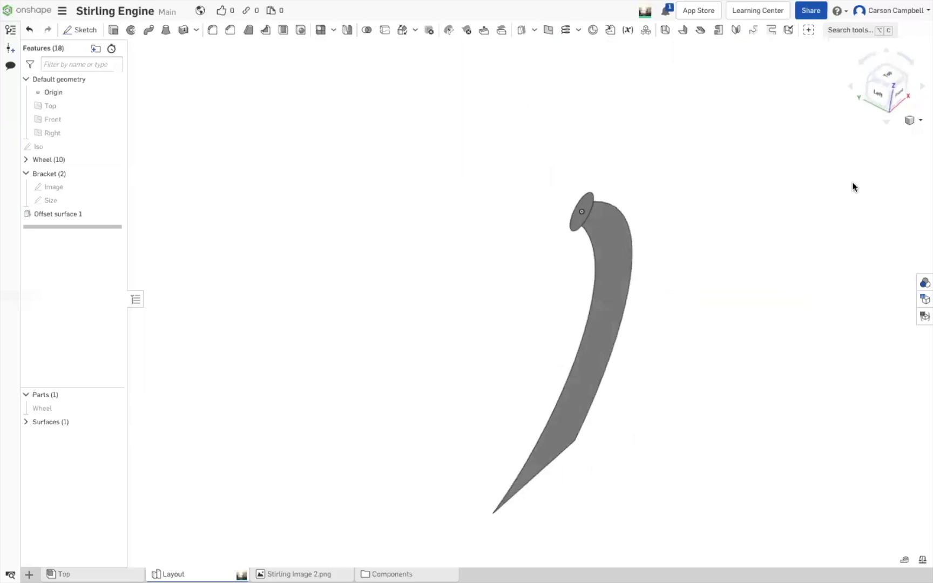
click(875, 91)
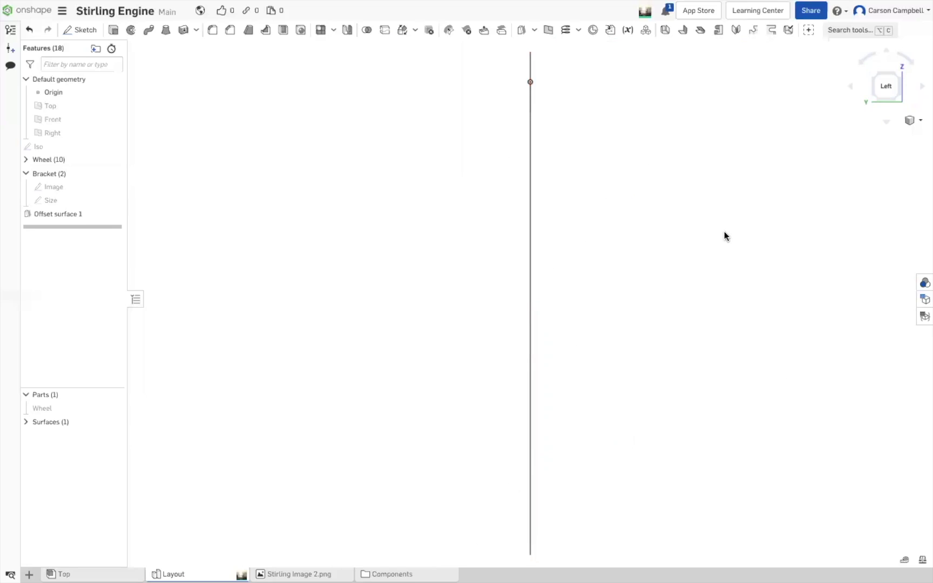
key(Right)
key(Right)
key(Right)
key(Left)
key(Left)
key(Left)
key(Left)
key(Left)
key(Left)
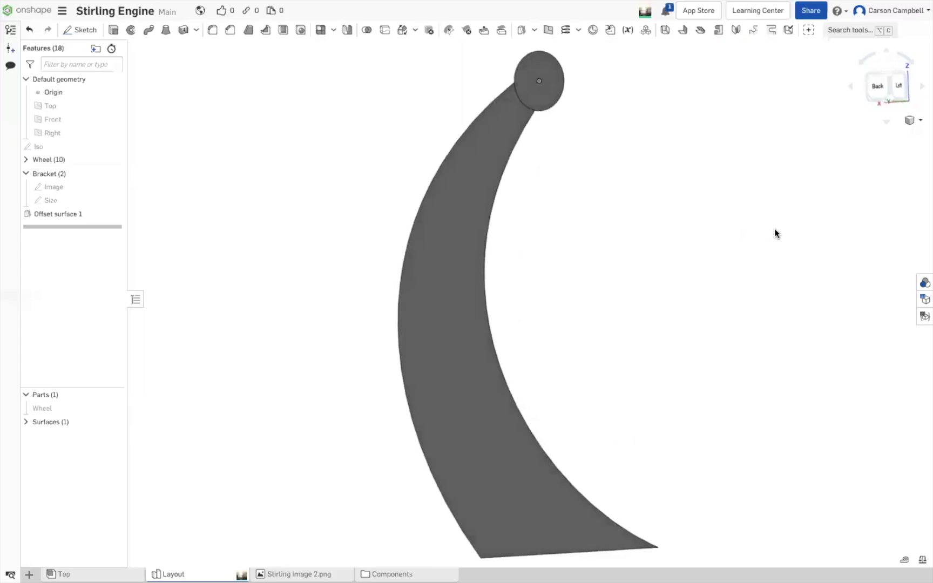
key(Right)
key(Right)
key(Right)
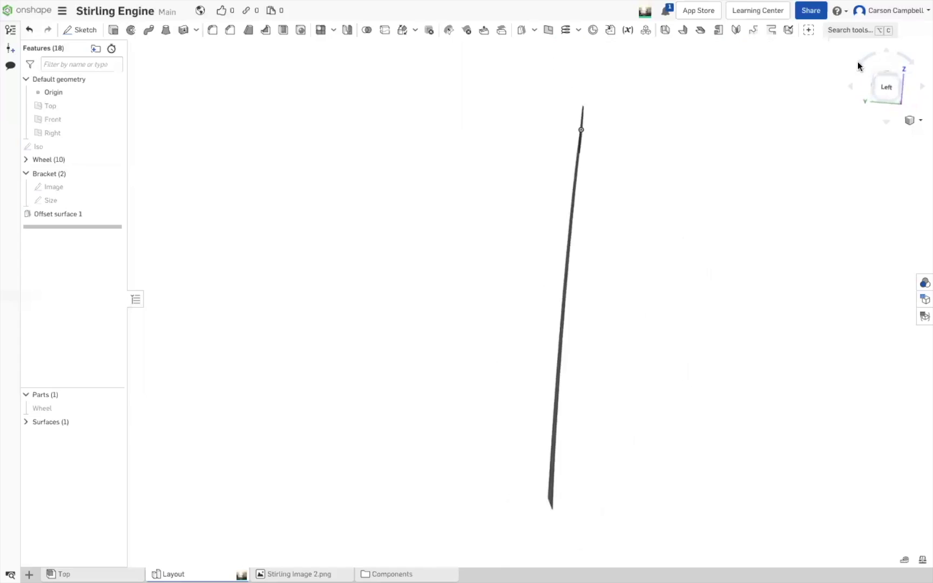
click(894, 96)
click(880, 82)
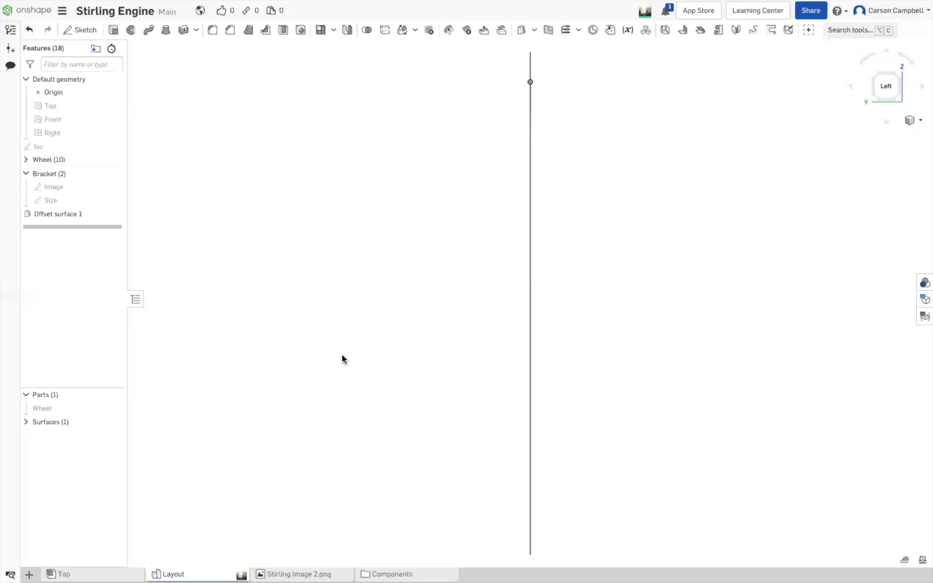
Start a new sketch on a horizontal mate connector at the outer corner of the bracket surface's base edge.
key(shift+7)
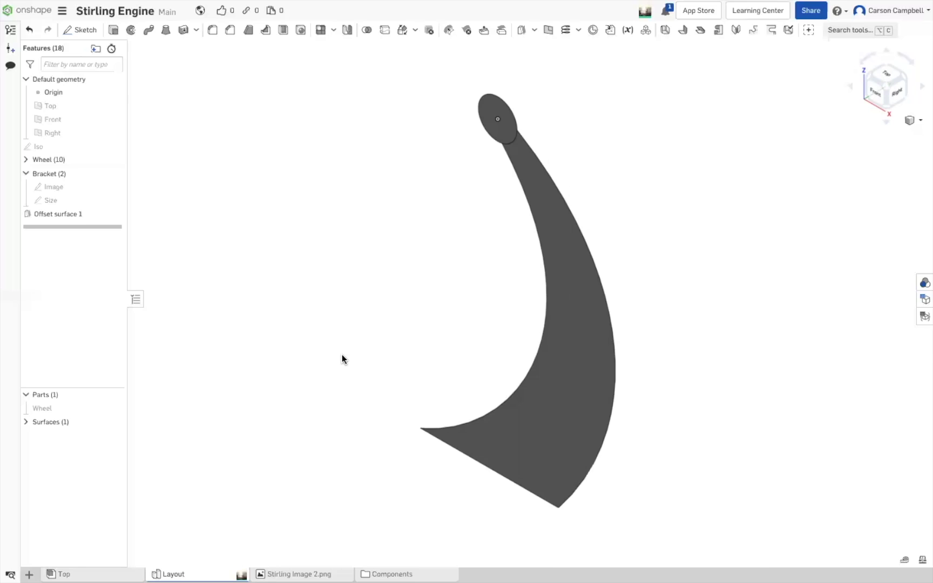
key(p)
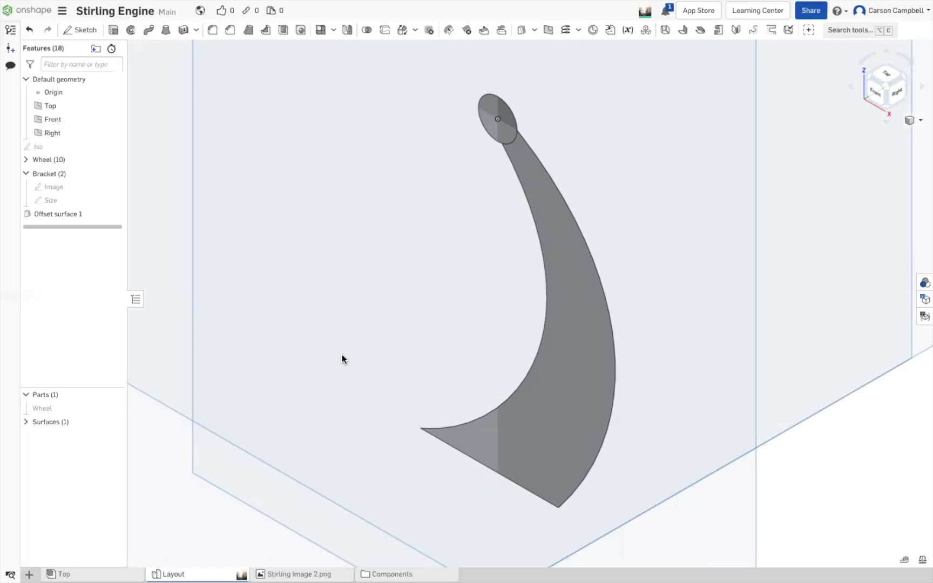
key(s)
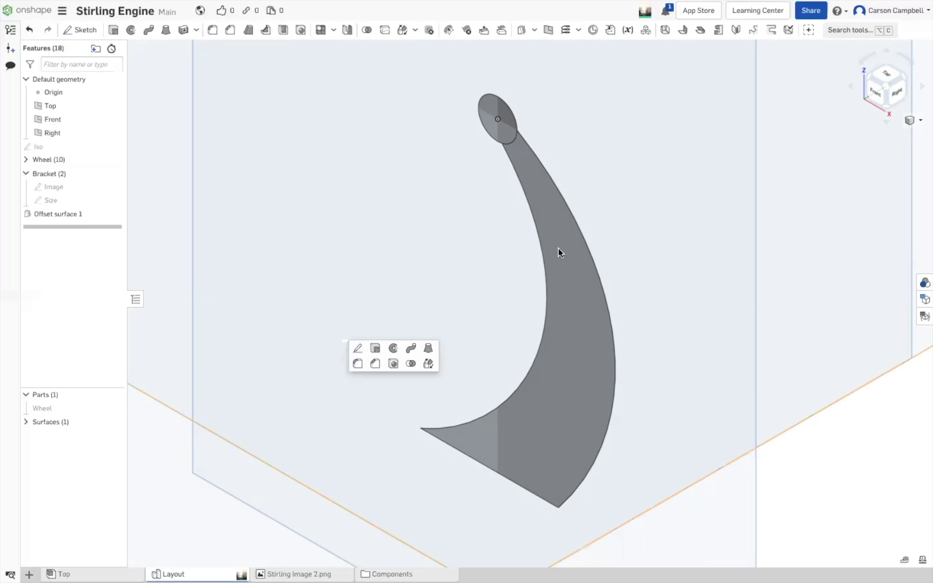
click(356, 348)
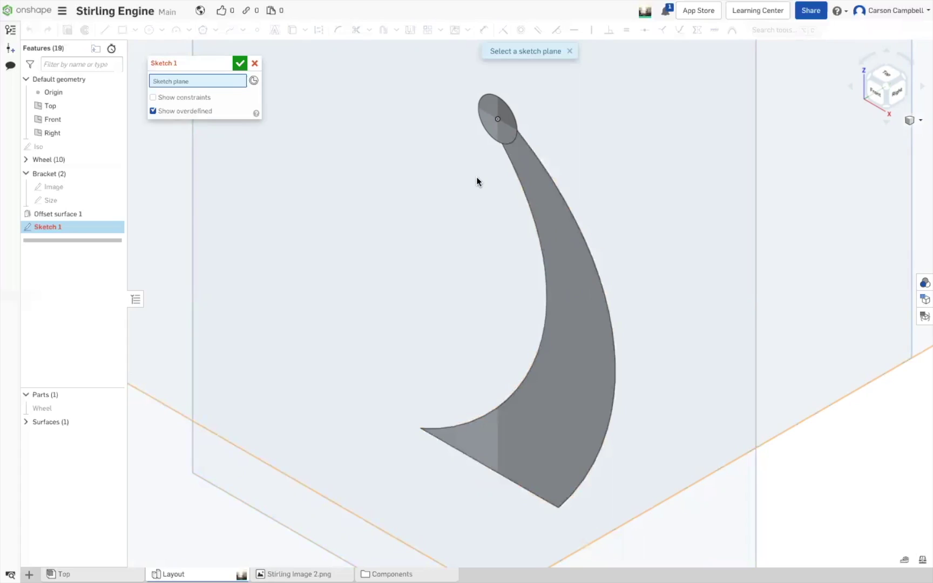
key(p)
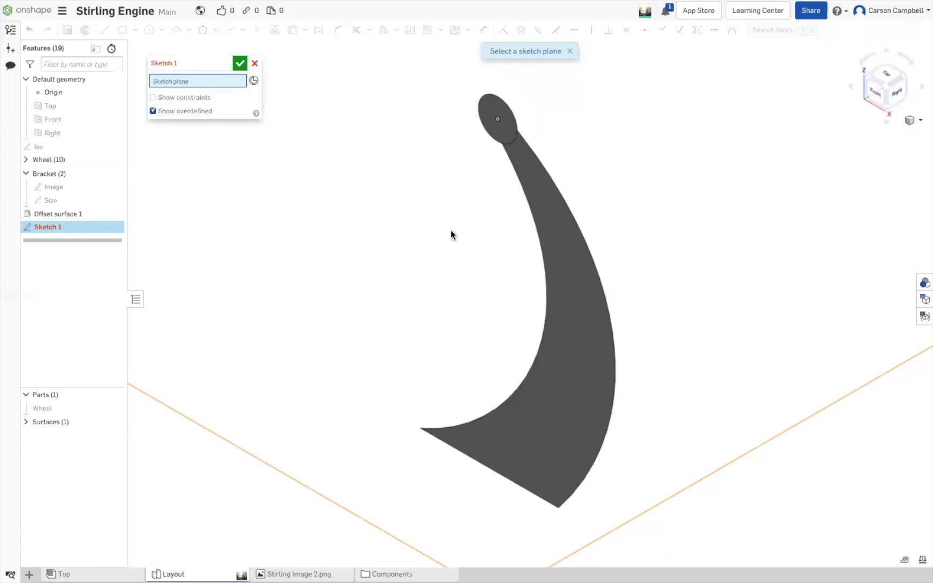
scroll(434, 258, down, 1)
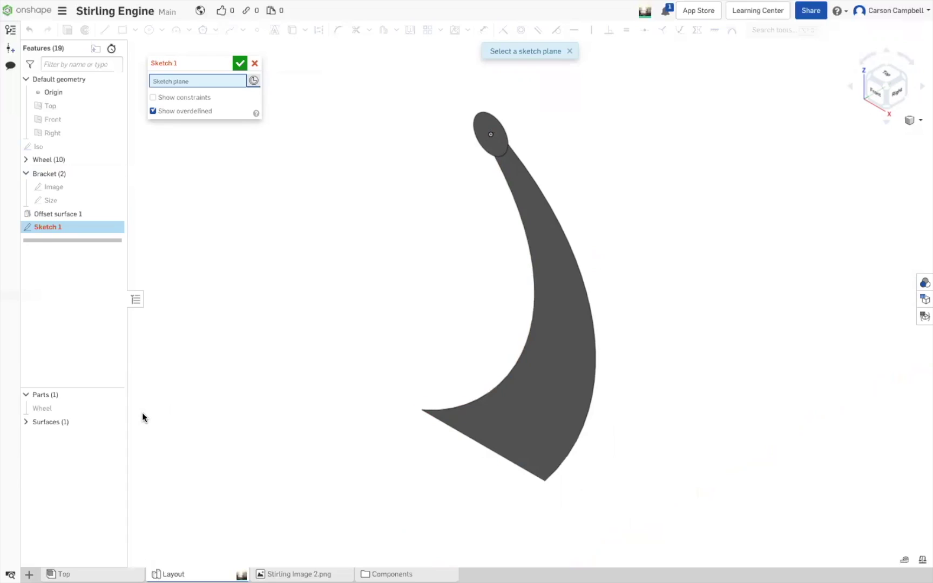
click(546, 478)
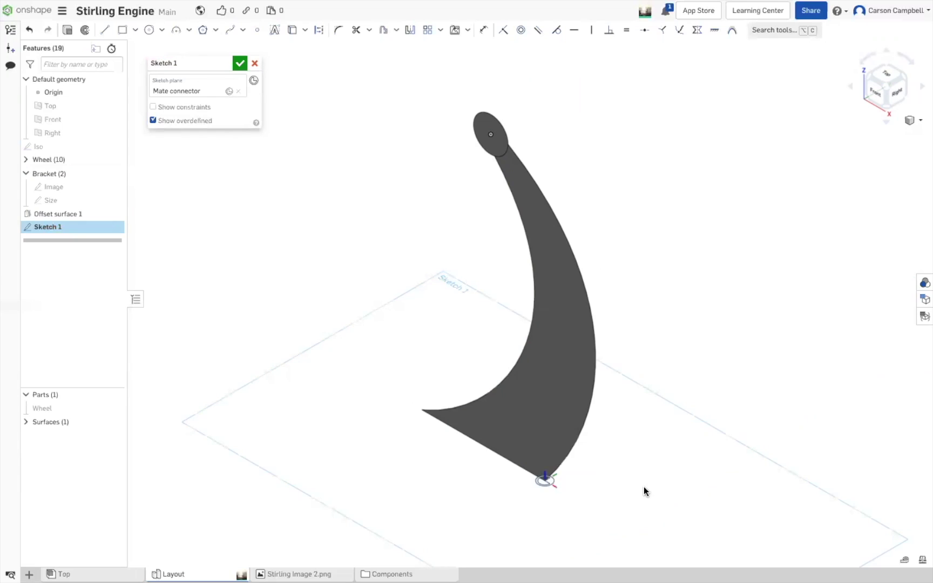
Draw a corner rectangle freehand on the sketch plane, clear of the bracket's base corner.
click(875, 93)
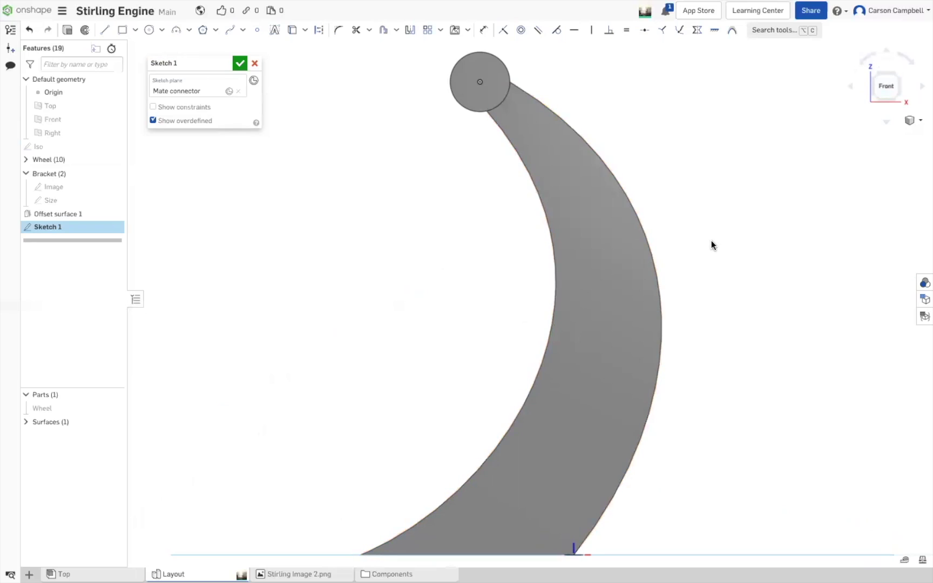
mouse_move(708, 249)
right_down()
mouse_move(634, 261)
mouse_move(677, 287)
mouse_move(650, 257)
right_up()
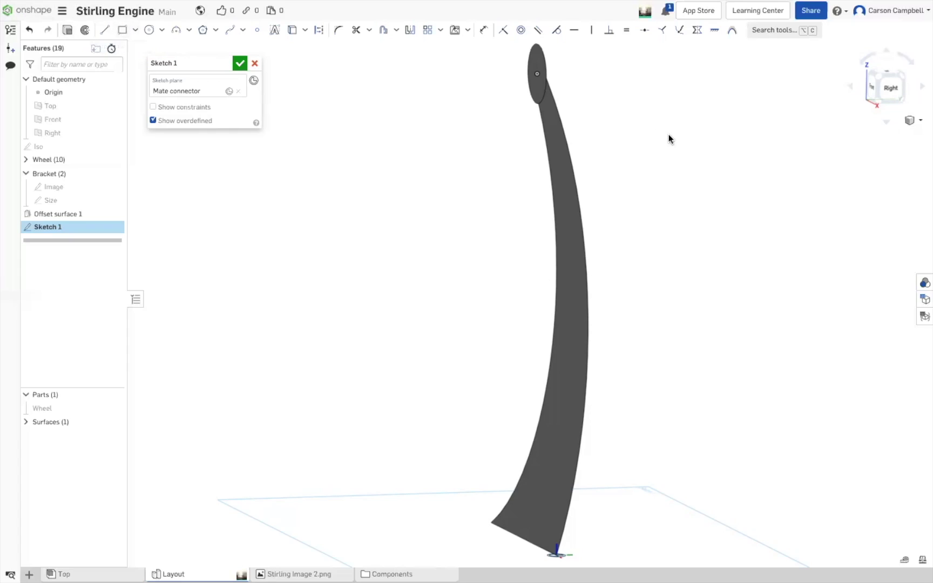
key(g)
click(586, 360)
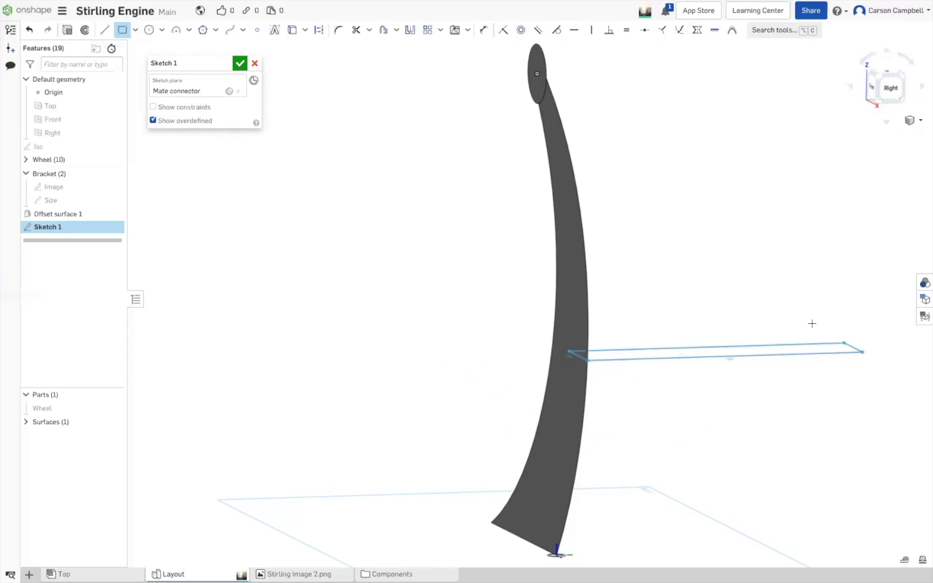
click(585, 436)
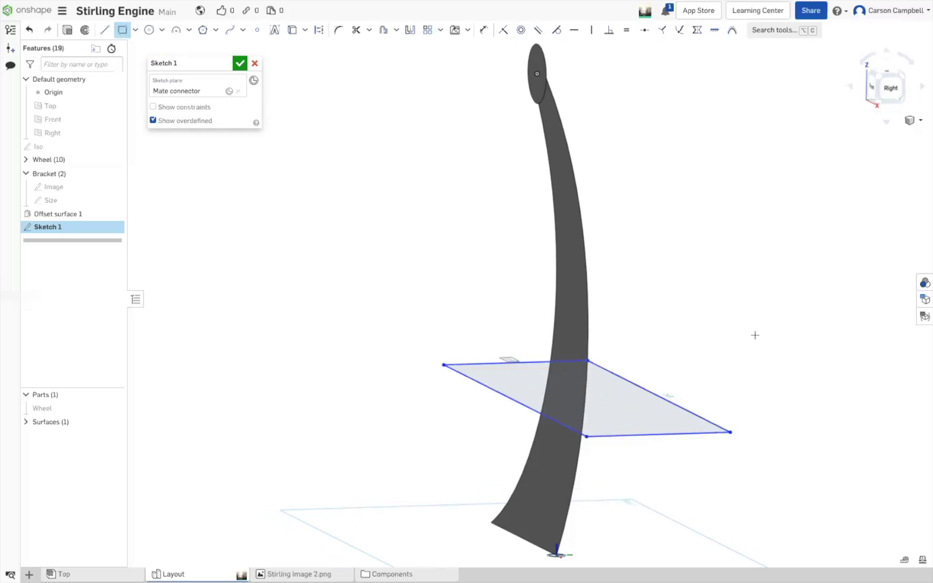
key(Escape)
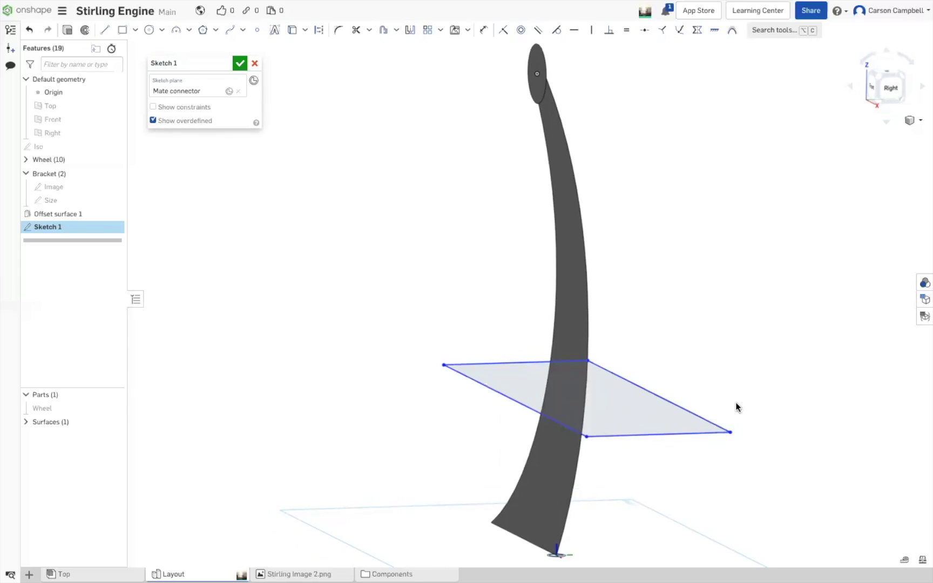
Select the rectangle's nearest corner and the bracket's outer base corner, opening the list of overlapping entities there.
click(585, 436)
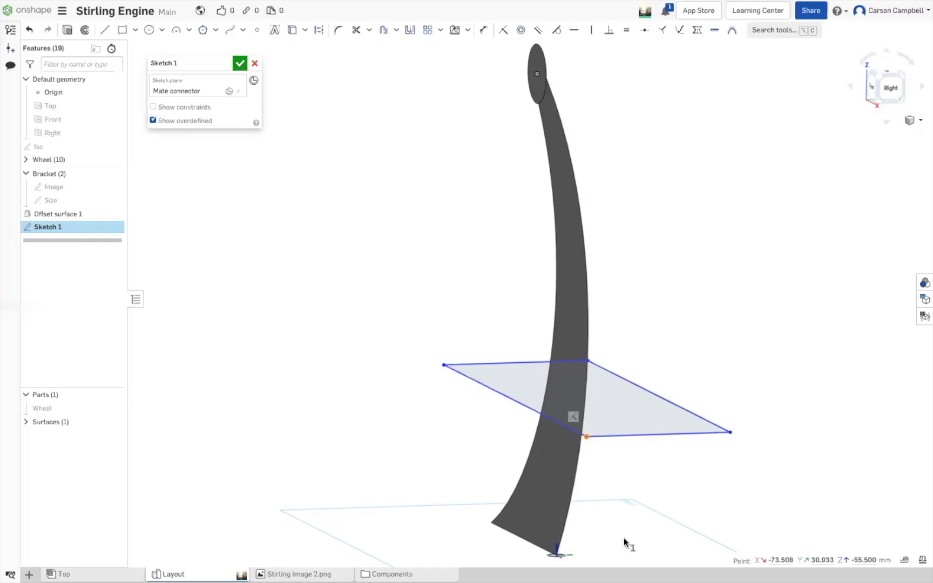
click(556, 556)
scroll(556, 556, down, 1)
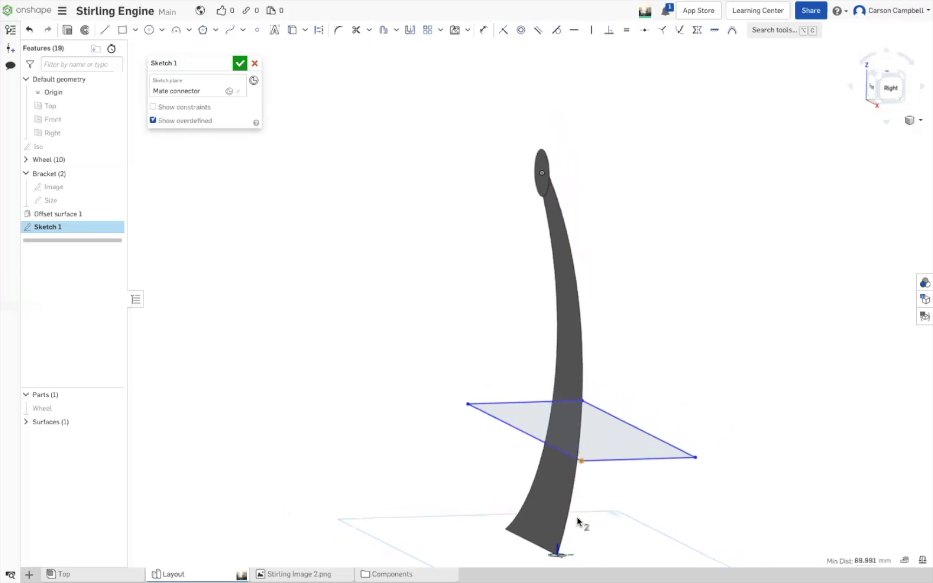
scroll(599, 523, up, 2)
right_drag(607, 518, 666, 475)
mouse_move(622, 435)
right_down()
mouse_move(653, 542)
mouse_move(629, 524)
right_up()
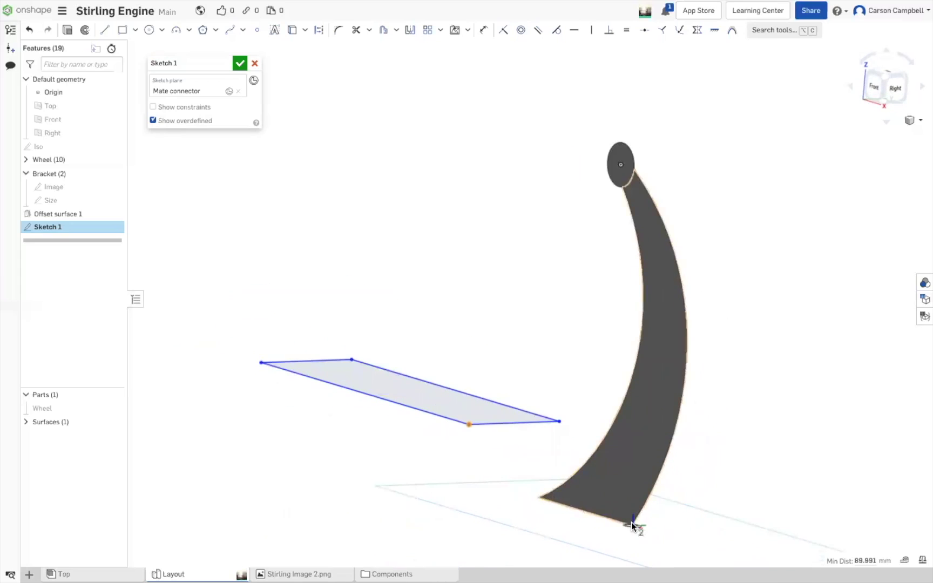
scroll(631, 523, up, 5)
scroll(627, 517, up, 4)
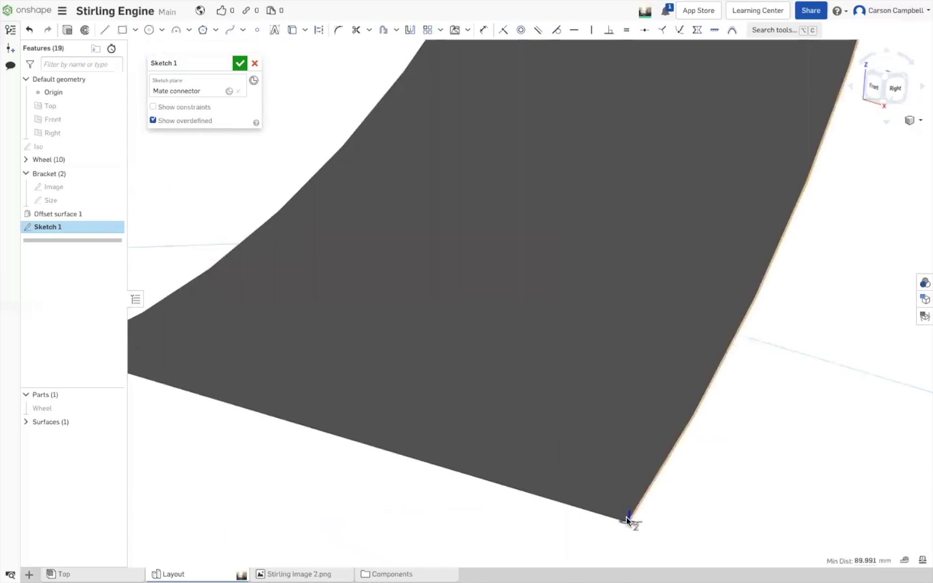
scroll(629, 531, up, 3)
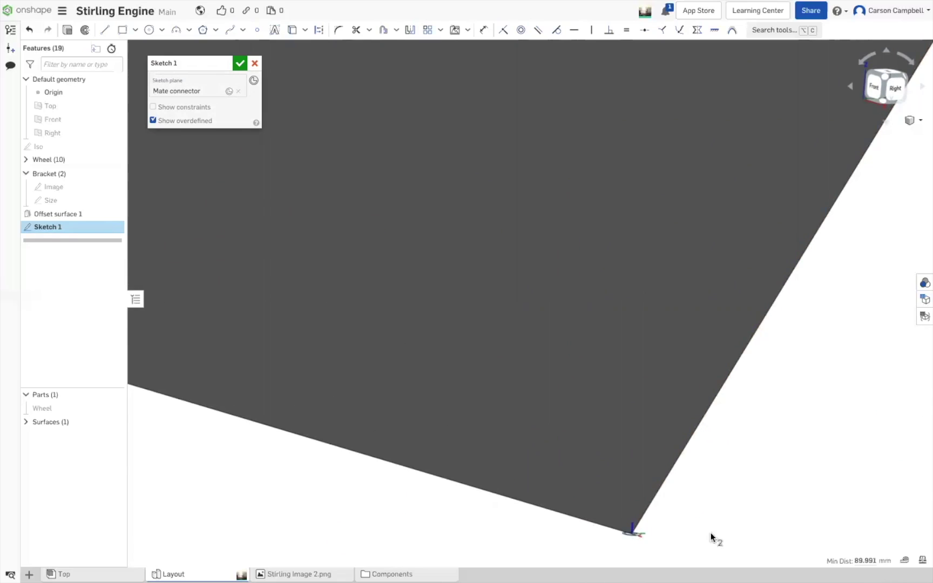
scroll(601, 462, down, 5)
scroll(573, 430, down, 5)
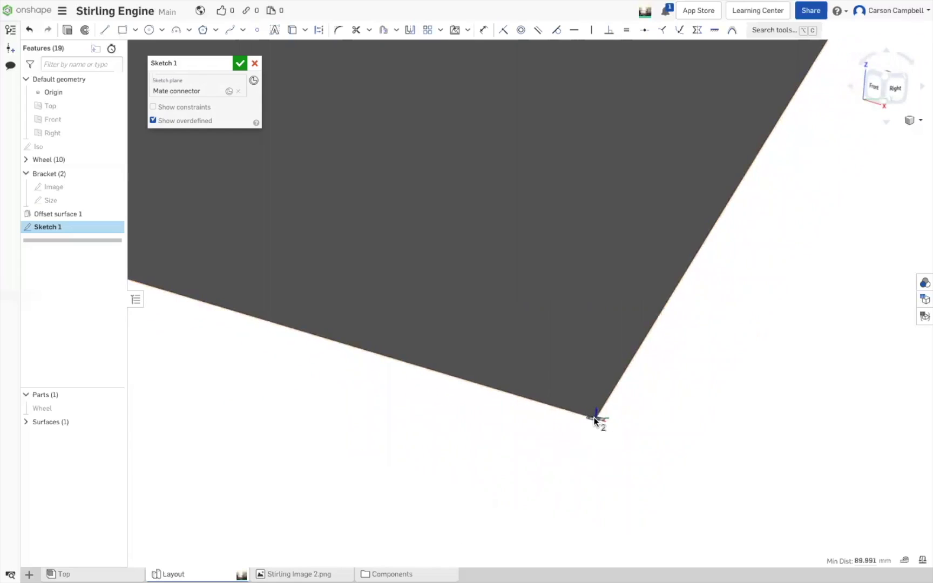
mouse_move(596, 415)
middle_down()
mouse_move(593, 423)
mouse_move(594, 412)
middle_up()
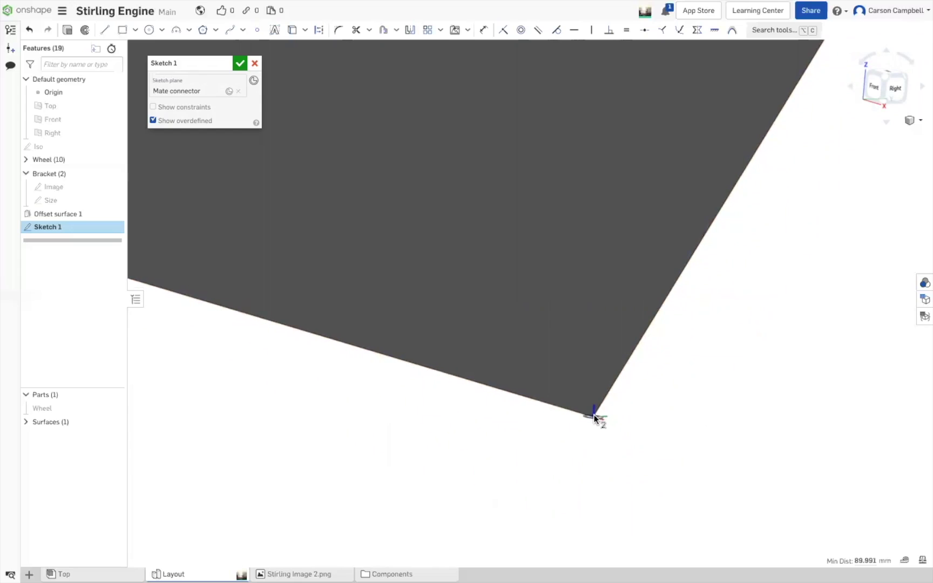
middle_drag(594, 416, 598, 412)
scroll(598, 413, down, 2)
scroll(597, 412, up, 2)
scroll(591, 408, up, 2)
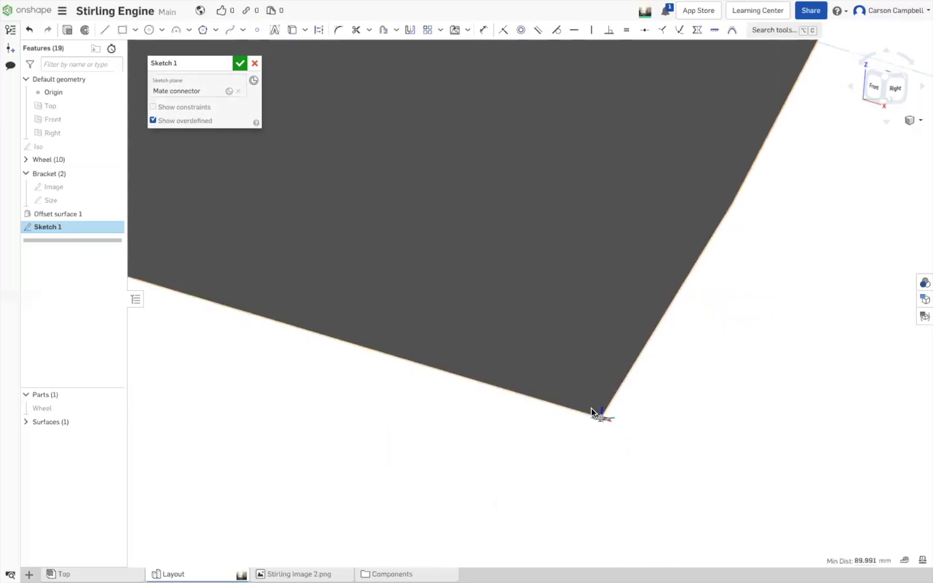
middle_drag(591, 408, 638, 504)
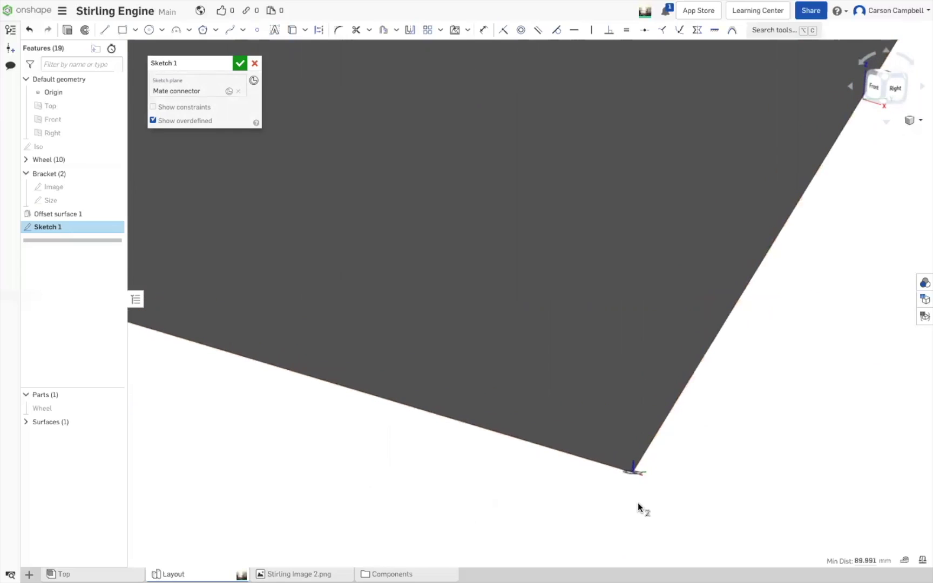
click(633, 474)
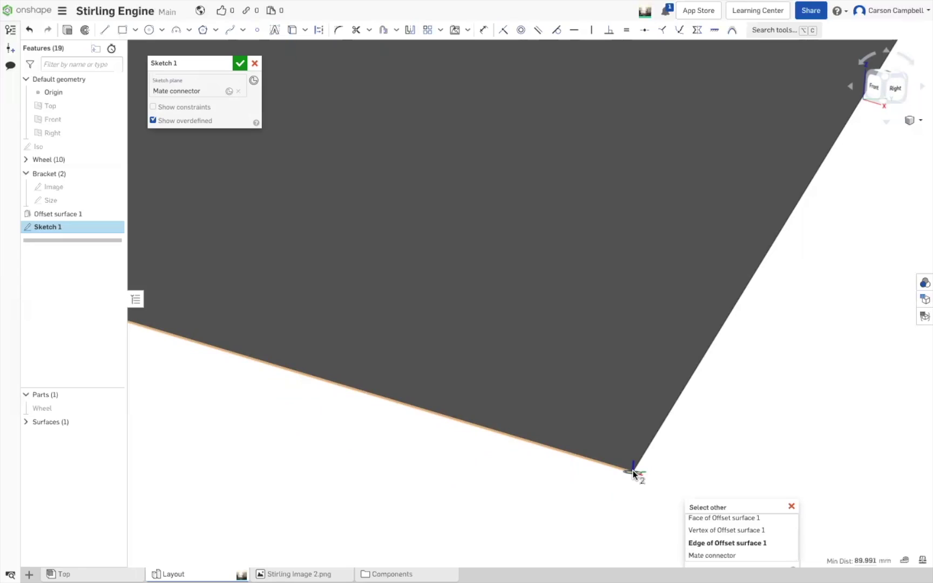
Try to make the sketch rectangle's near corner coincident with the bracket surface's outer bottom vertex.
click(719, 531)
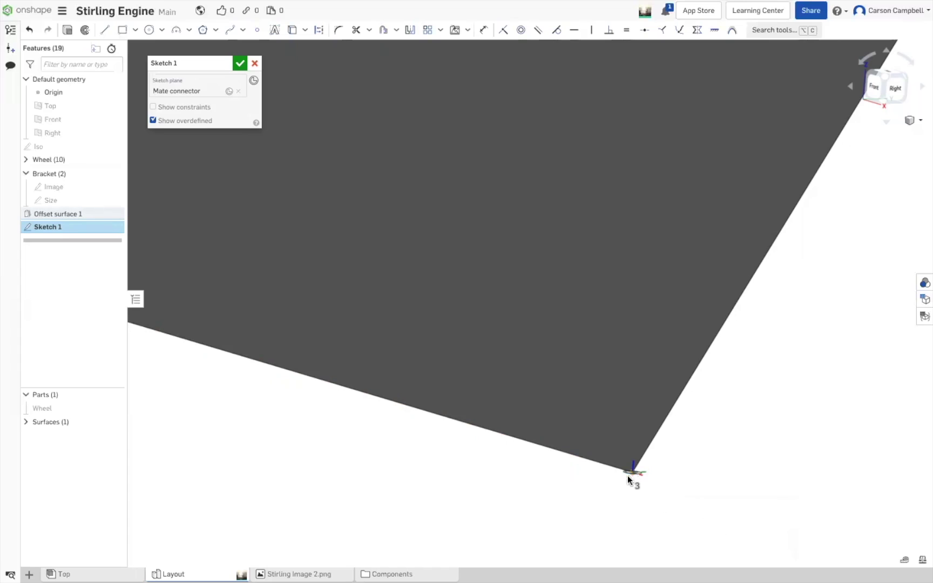
middle_drag(686, 490, 759, 505)
scroll(548, 455, down, 5)
scroll(679, 150, down, 3)
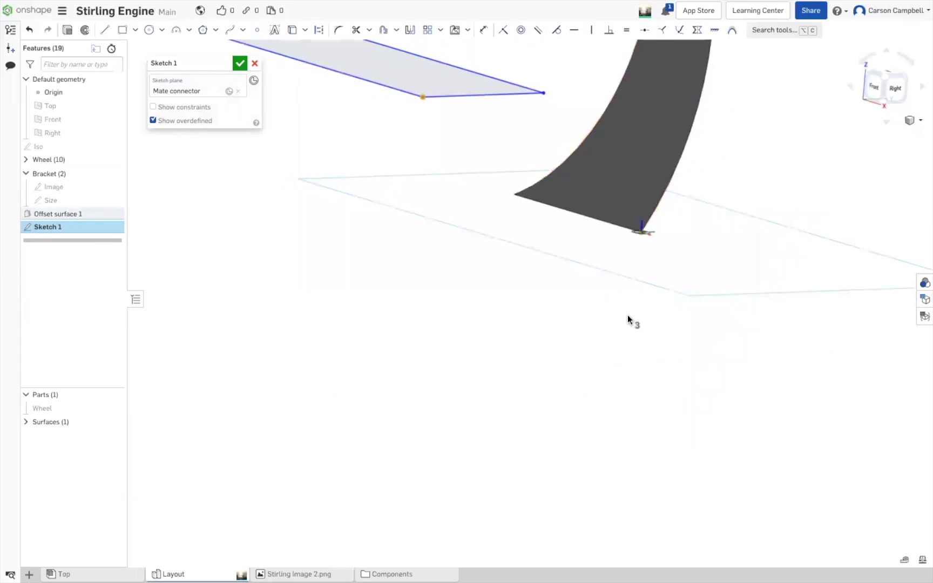
scroll(691, 246, down, 2)
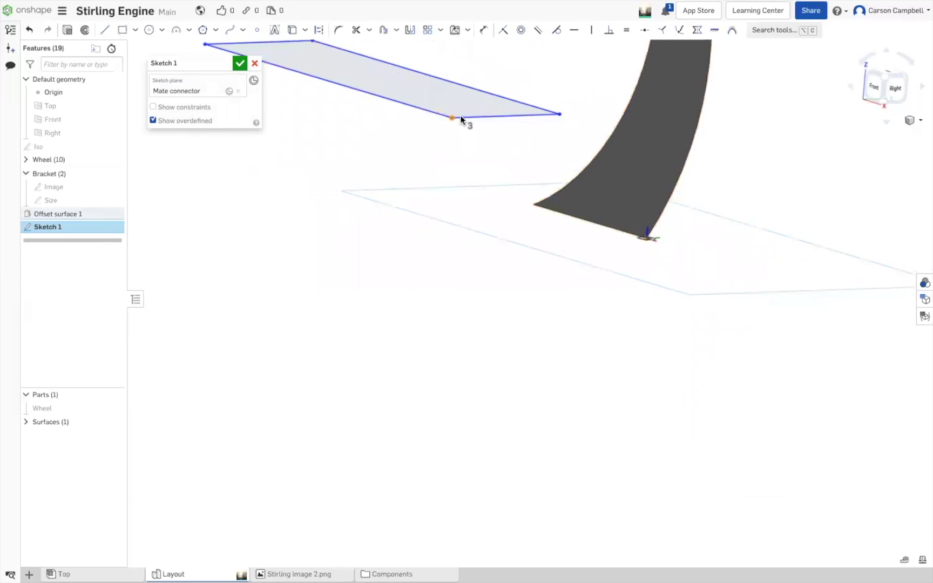
click(451, 117)
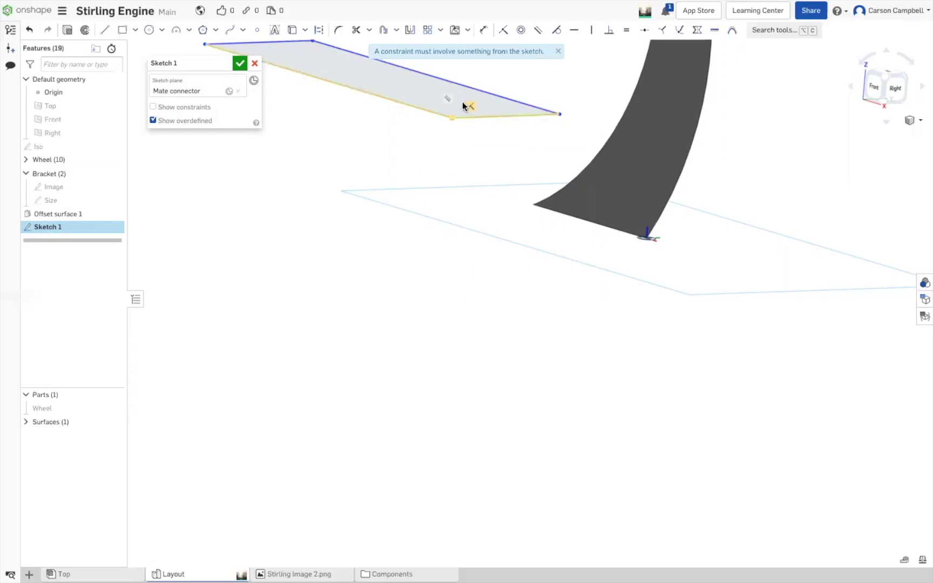
Reselect only the rectangle's near corner and the bracket surface's outer bottom vertex, and constrain them coincident.
click(452, 119)
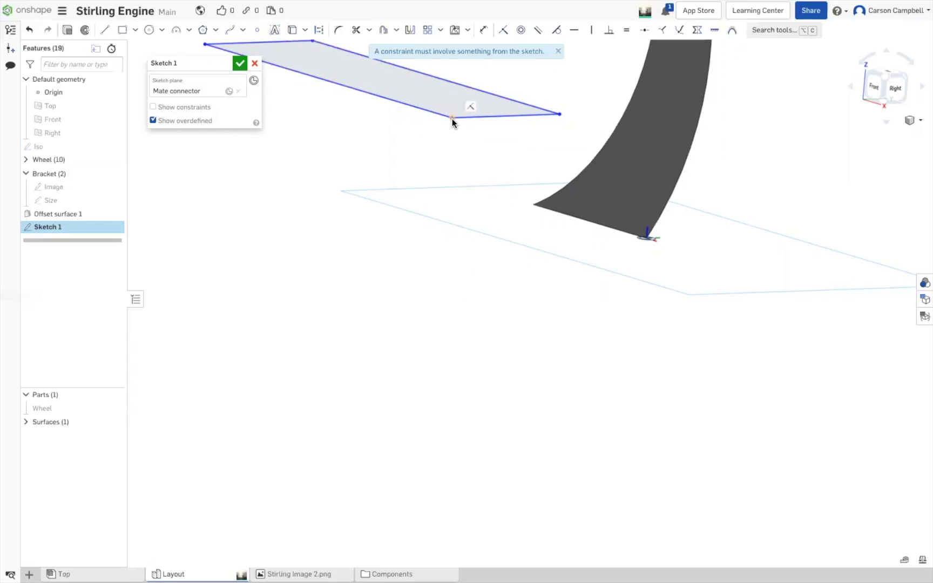
click(451, 117)
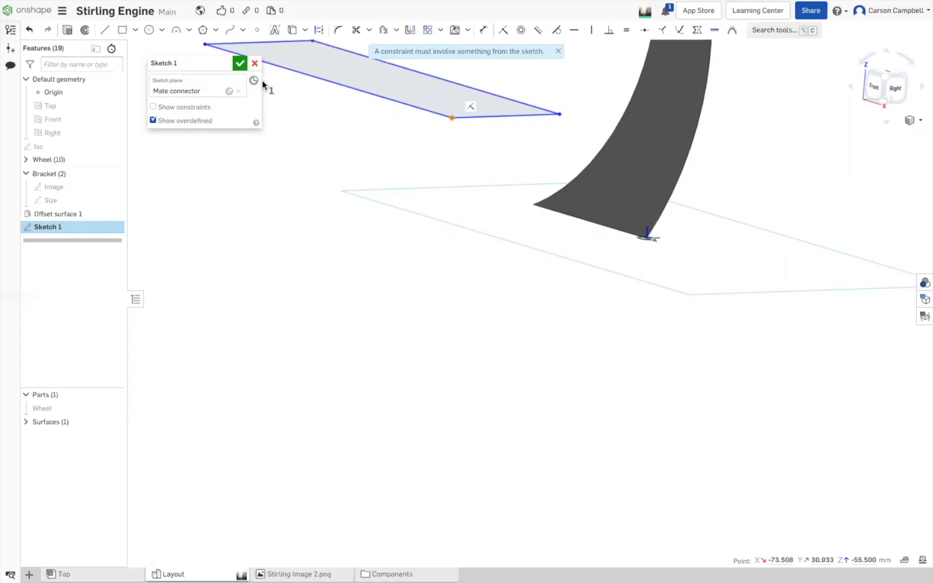
scroll(649, 237, up, 3)
click(644, 237)
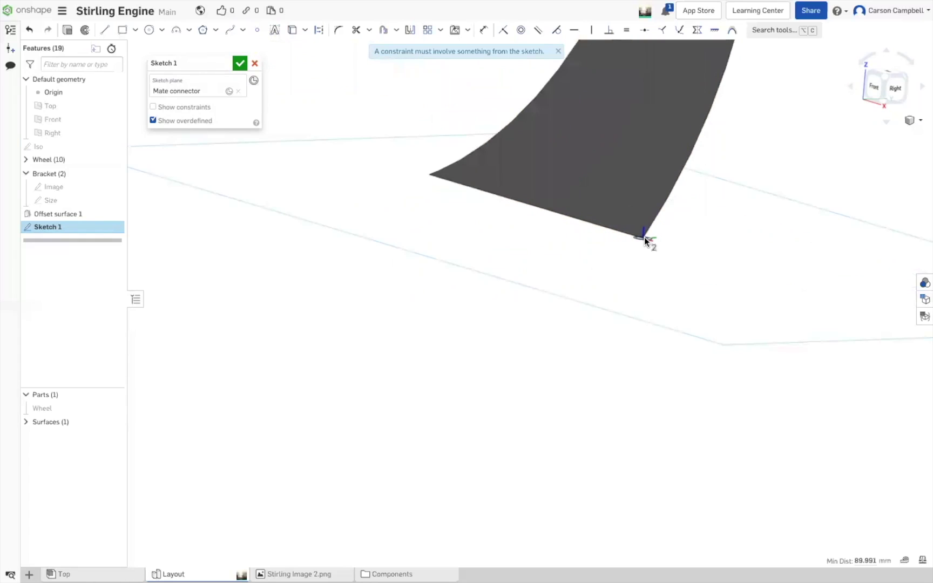
key(i)
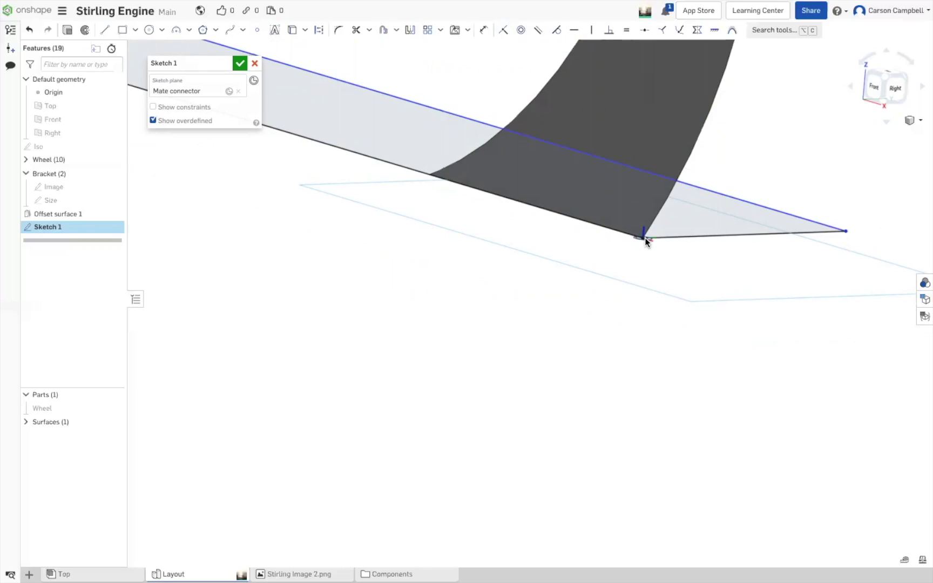
Move the rectangle's far corner along the bracket's bottom edge line to just beyond the surface's inner bottom vertex, about X -18.7 mm.
scroll(644, 237, down, 10)
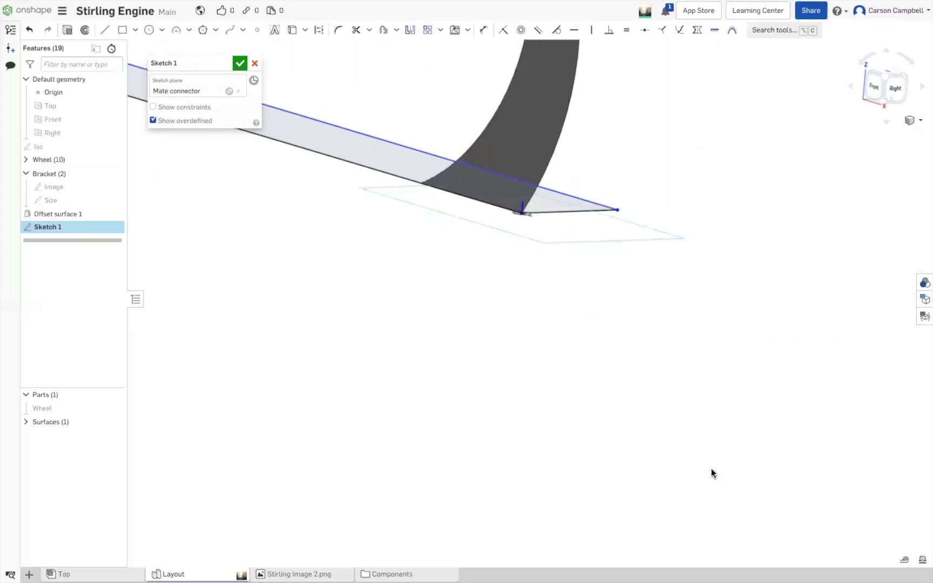
scroll(378, 277, up, 6)
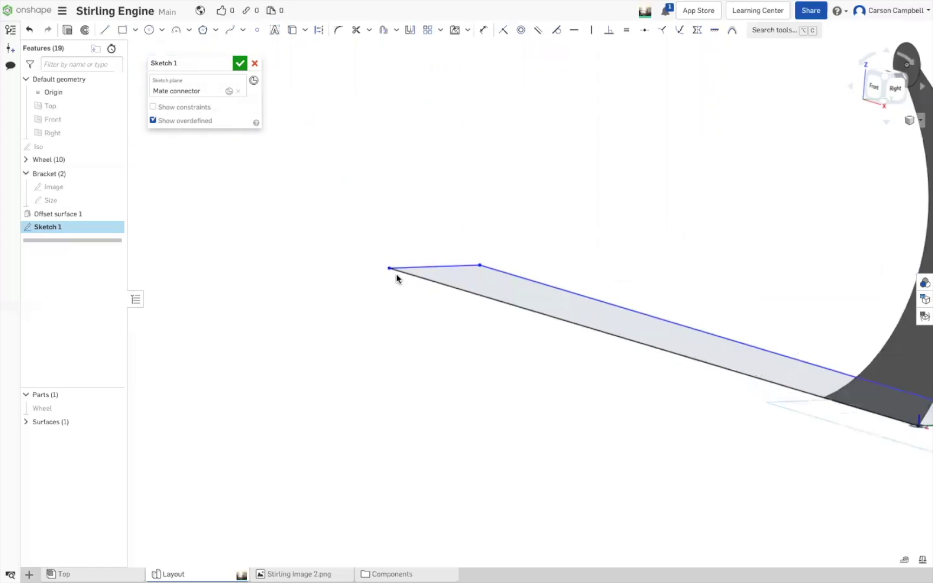
click(389, 266)
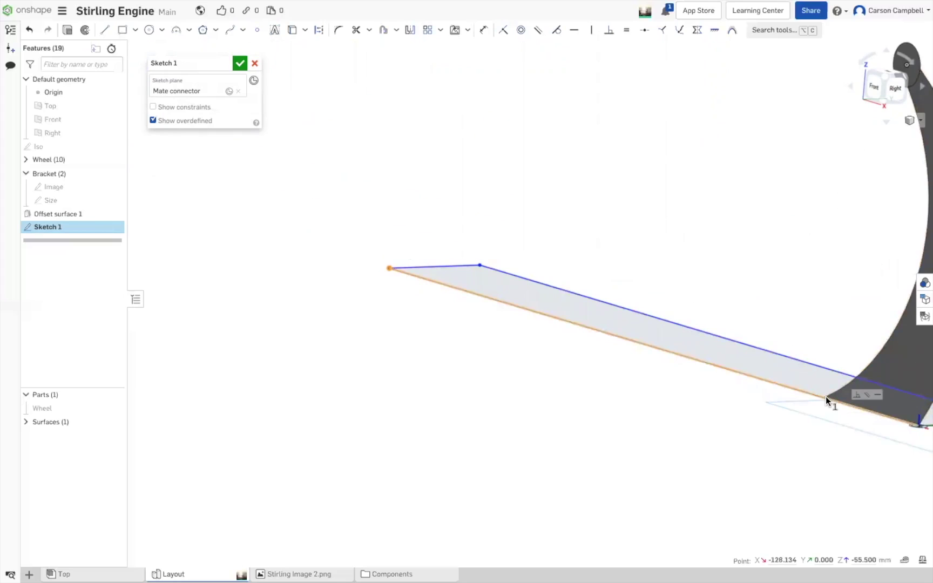
scroll(815, 410, down, 4)
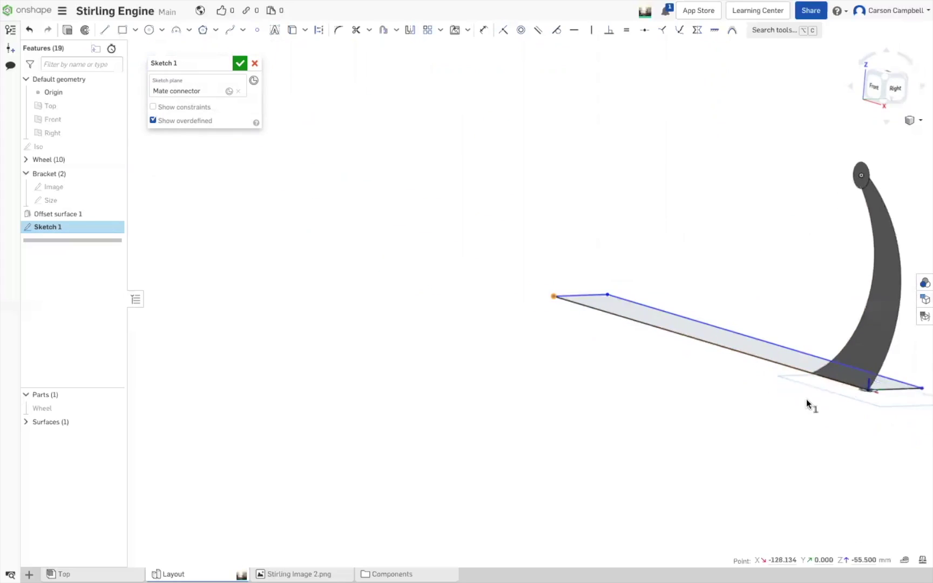
scroll(863, 402, up, 3)
scroll(924, 398, up, 6)
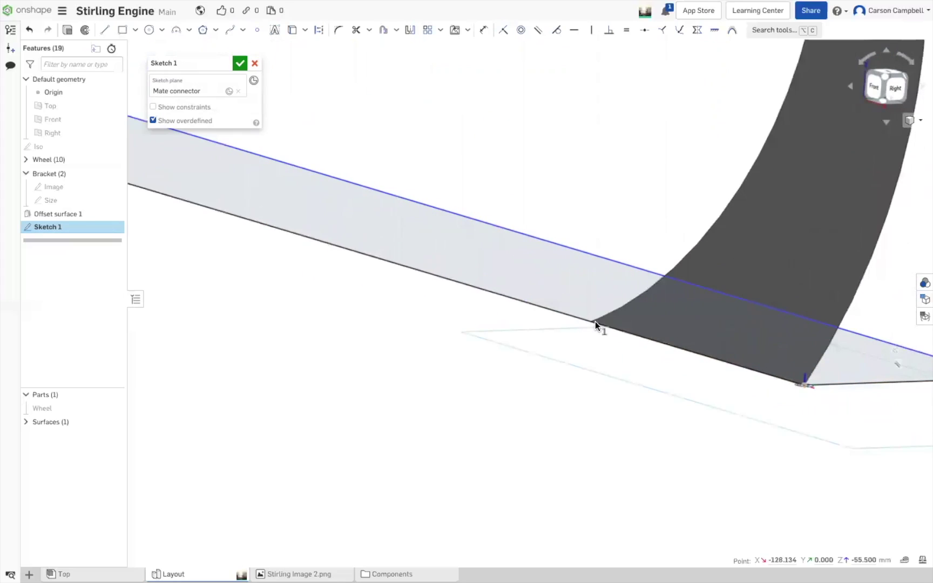
click(591, 321)
scroll(214, 239, down, 5)
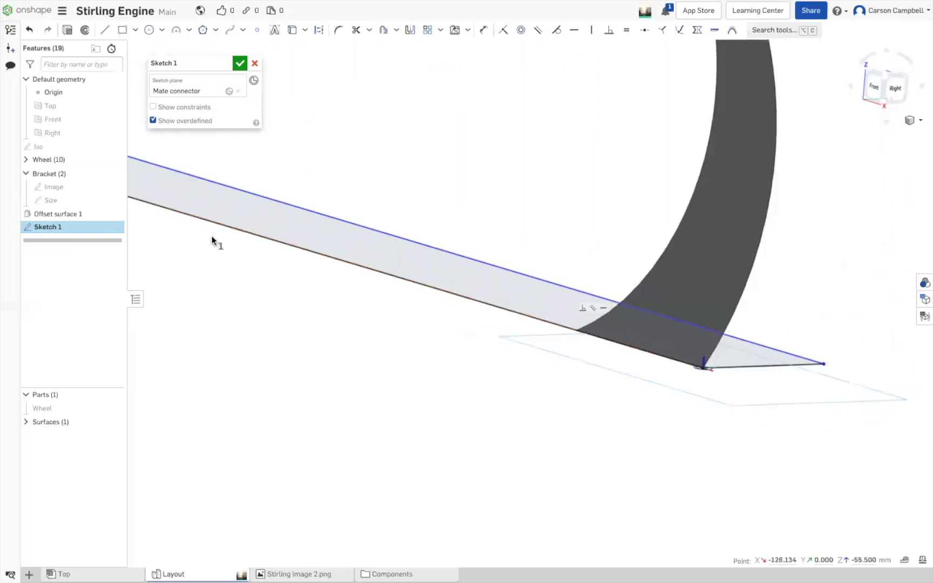
mouse_move(146, 223)
mouse_down()
mouse_move(166, 241)
mouse_move(363, 297)
mouse_up()
Constrain the rectangle's moved corner coincident with the inner bottom vertex of the bracket surface.
scroll(389, 260, up, 5)
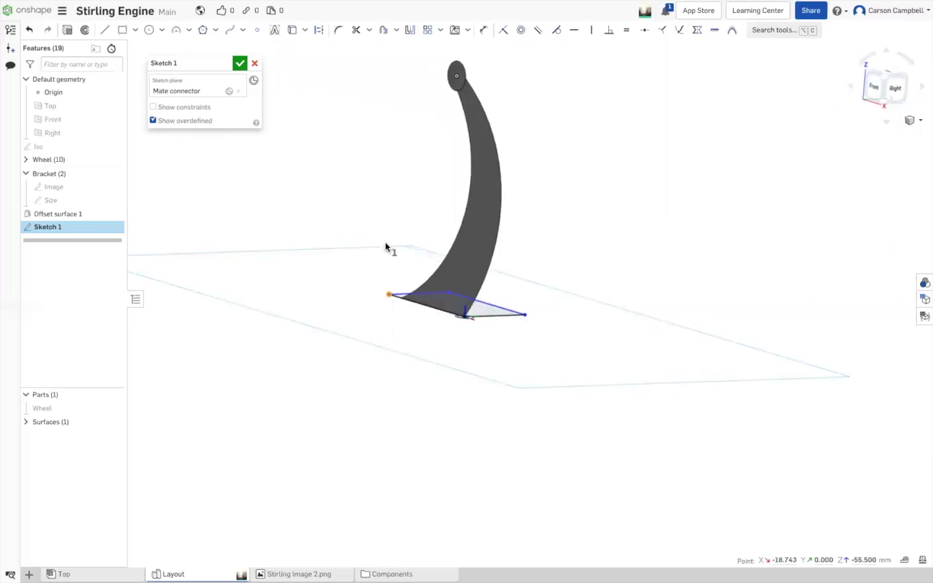
scroll(458, 310, up, 1)
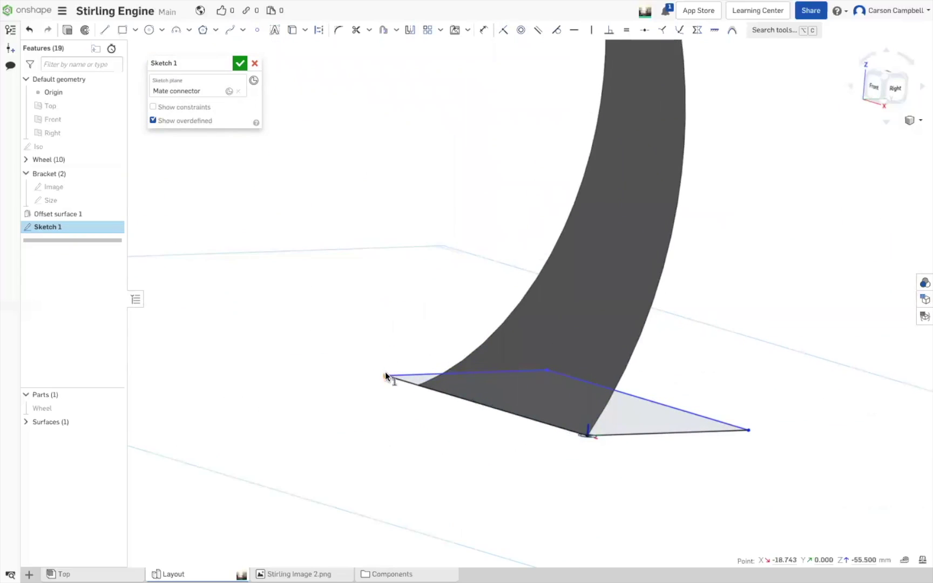
click(418, 386)
click(417, 384)
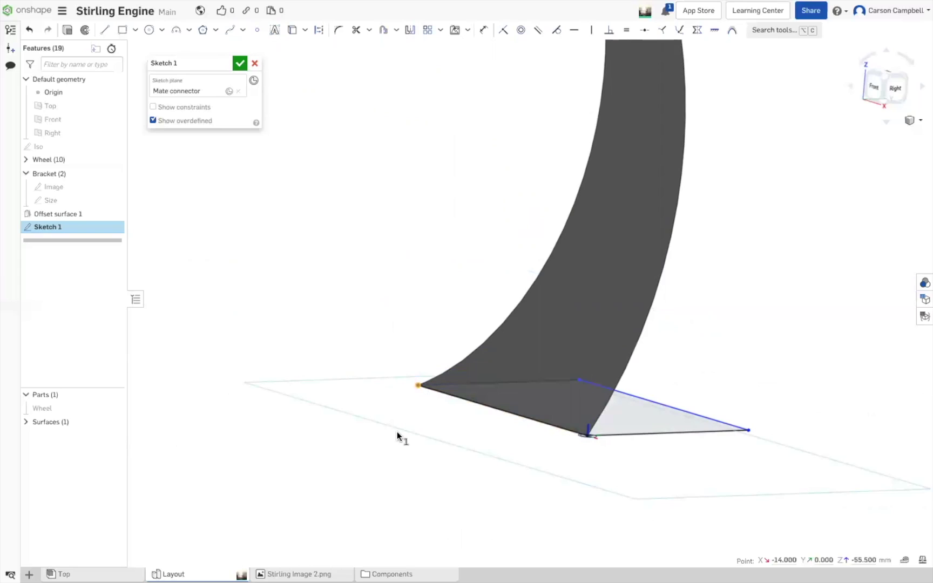
Dimension the rectangle's side that extends away from the bracket surface as 18 mm.
mouse_move(427, 447)
right_down()
mouse_move(436, 454)
mouse_move(409, 438)
mouse_move(366, 448)
mouse_move(638, 398)
right_up()
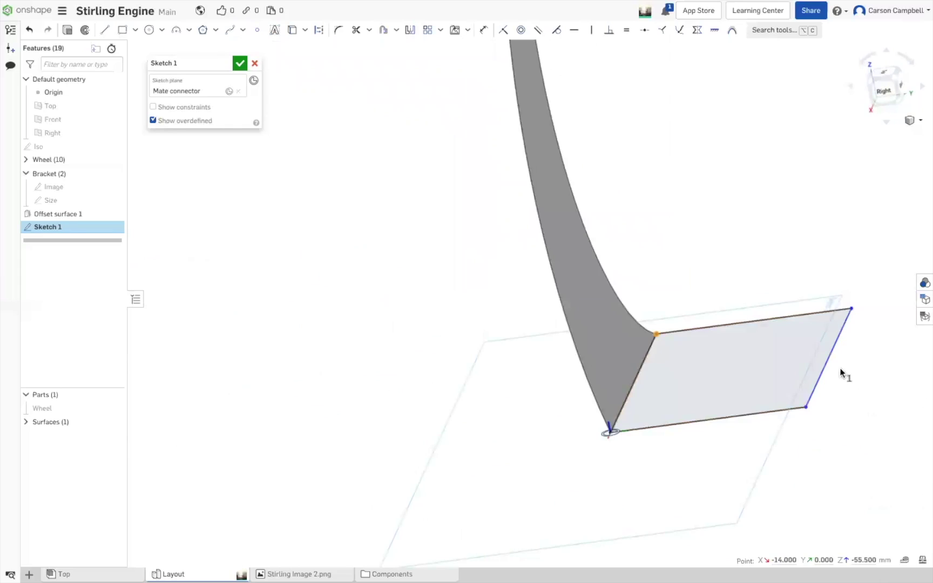
key(d)
click(824, 366)
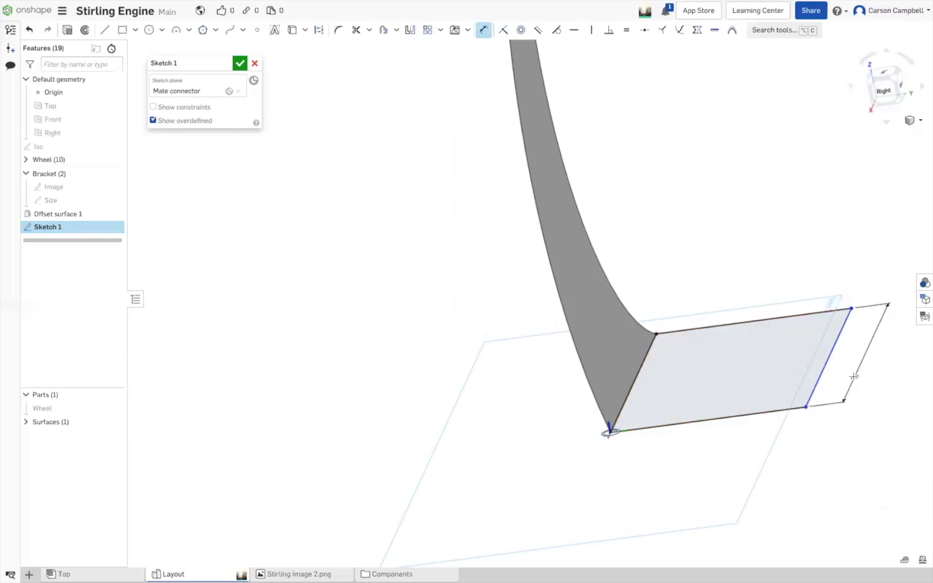
key(Escape)
key(u)
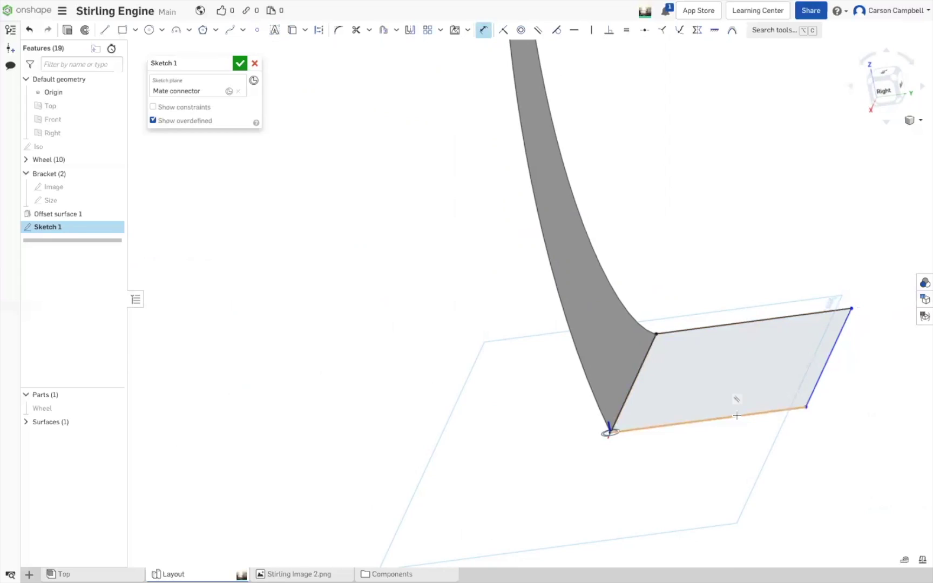
click(734, 418)
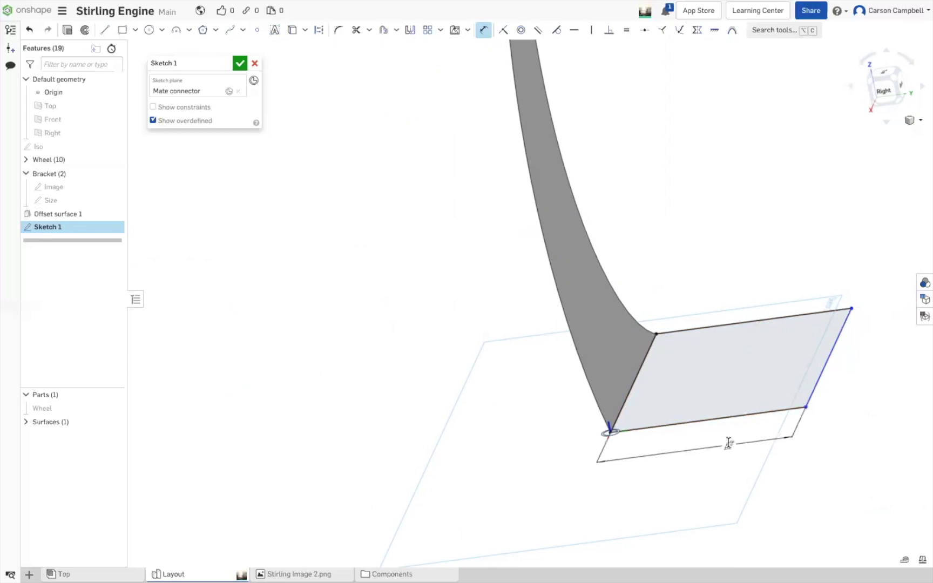
click(737, 446)
text(18)
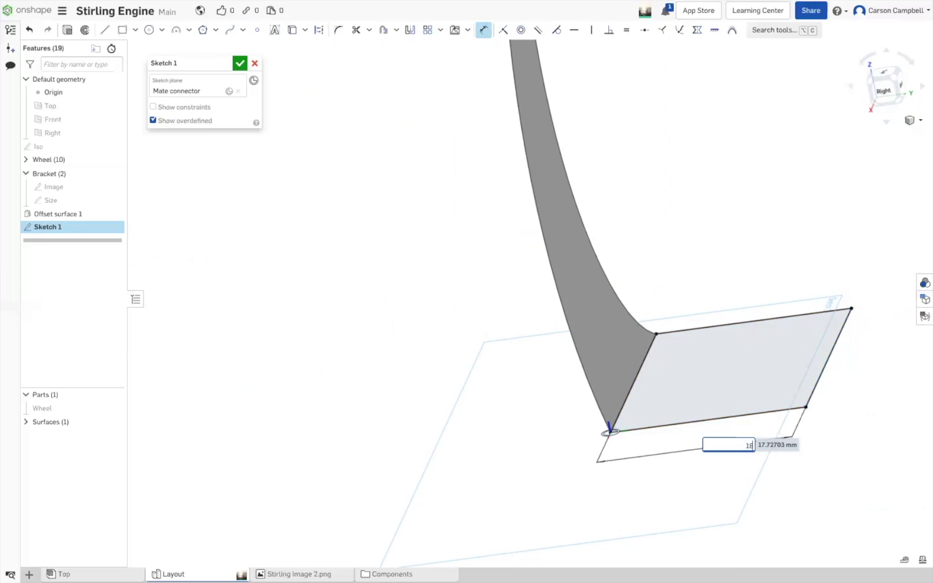
key(Return)
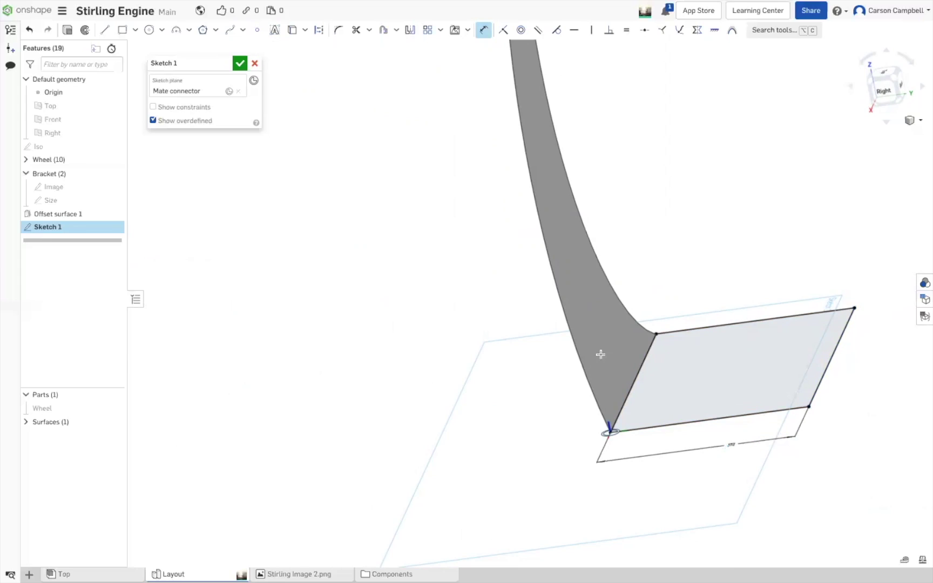
Try 12 mm and then 10 mm for the rectangle's depth dimension.
double_click(720, 446)
text(12)
key(Return)
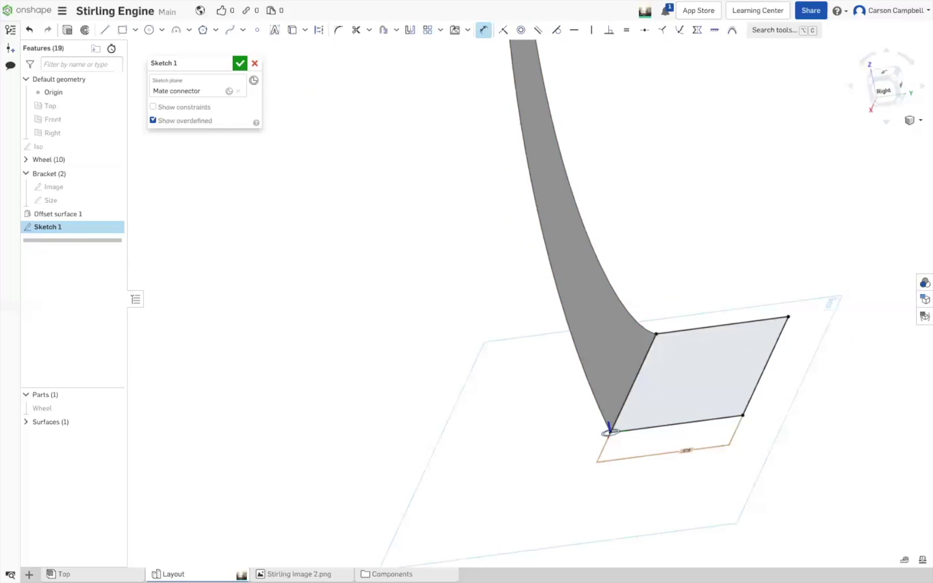
double_click(687, 450)
text(10)
key(Return)
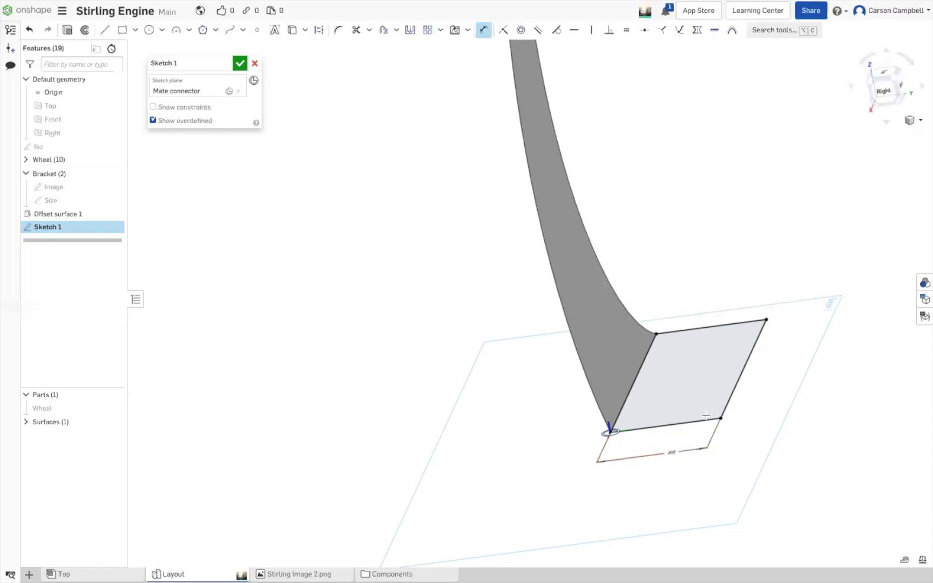
Set the rectangle's depth dimension to 8 mm and accept the sketch.
double_click(673, 456)
text(8)
key(Return)
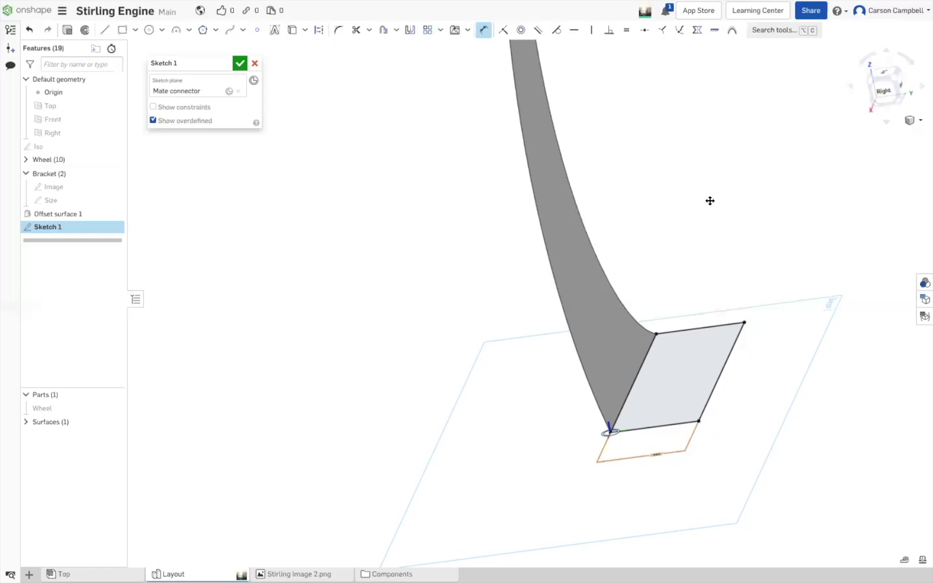
click(240, 63)
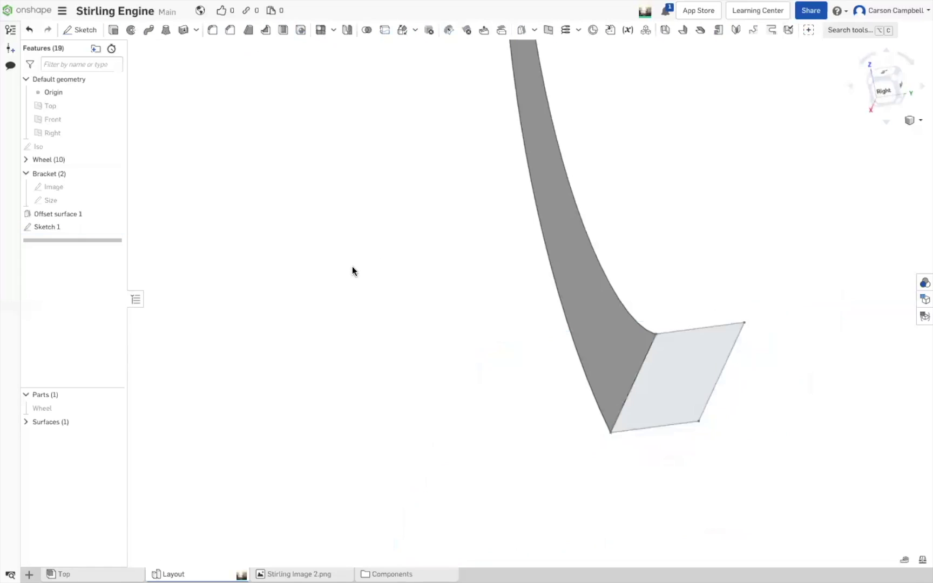
Create an offset surface from the rectangular foot sketch region with a 0 mm offset.
right_click(349, 274)
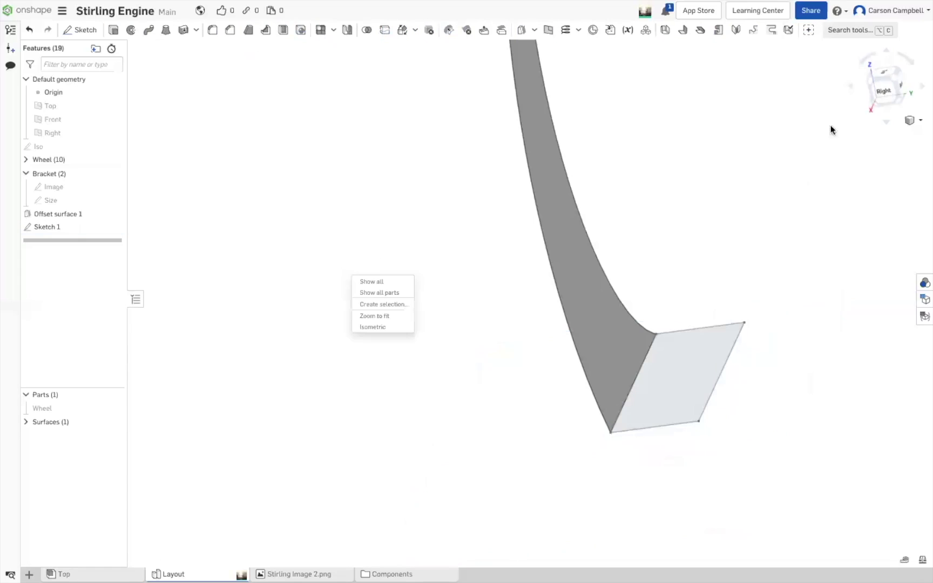
click(882, 95)
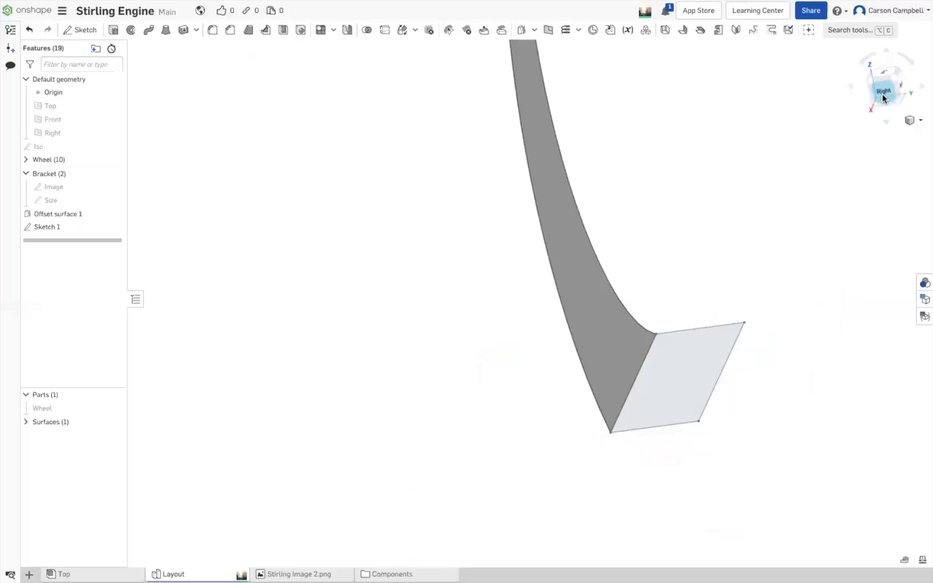
click(534, 30)
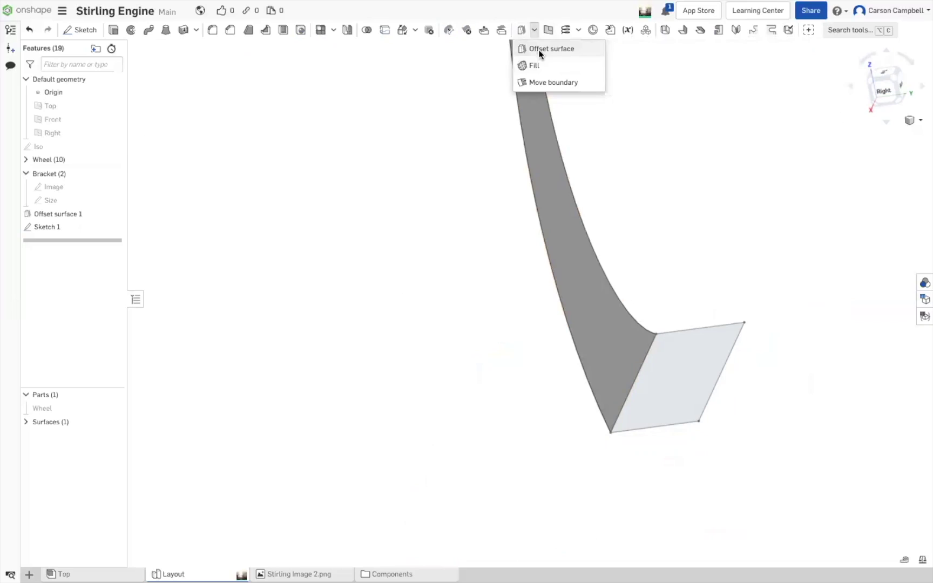
click(538, 50)
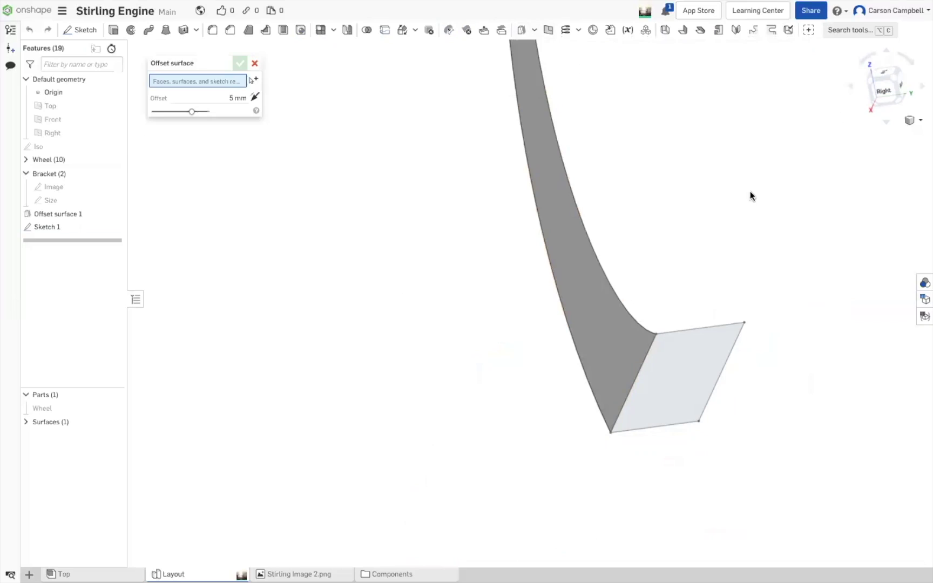
click(697, 367)
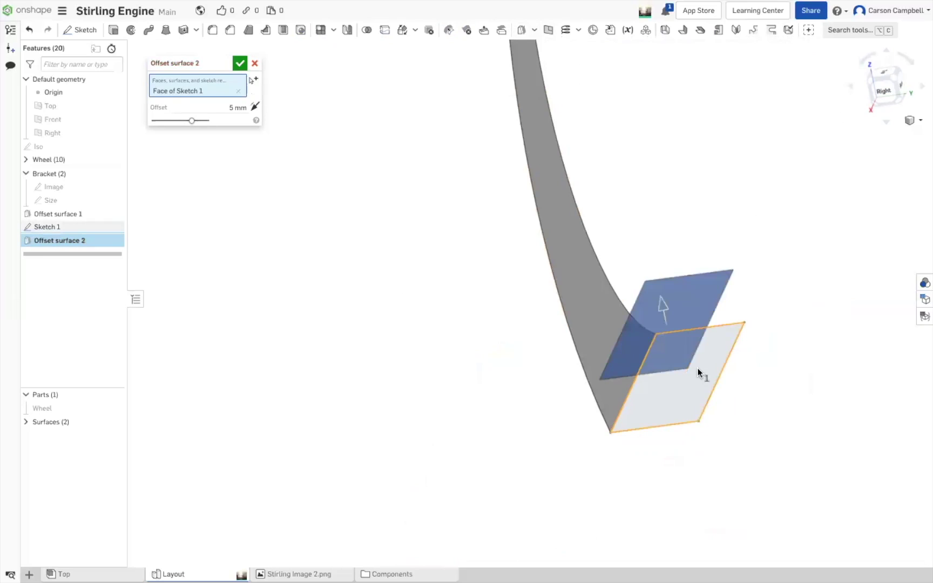
click(226, 107)
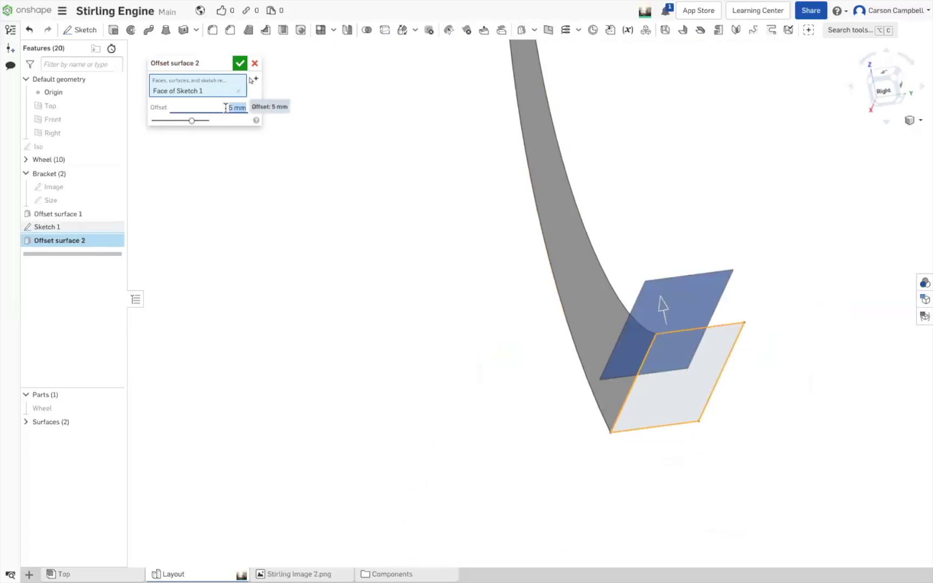
text(0)
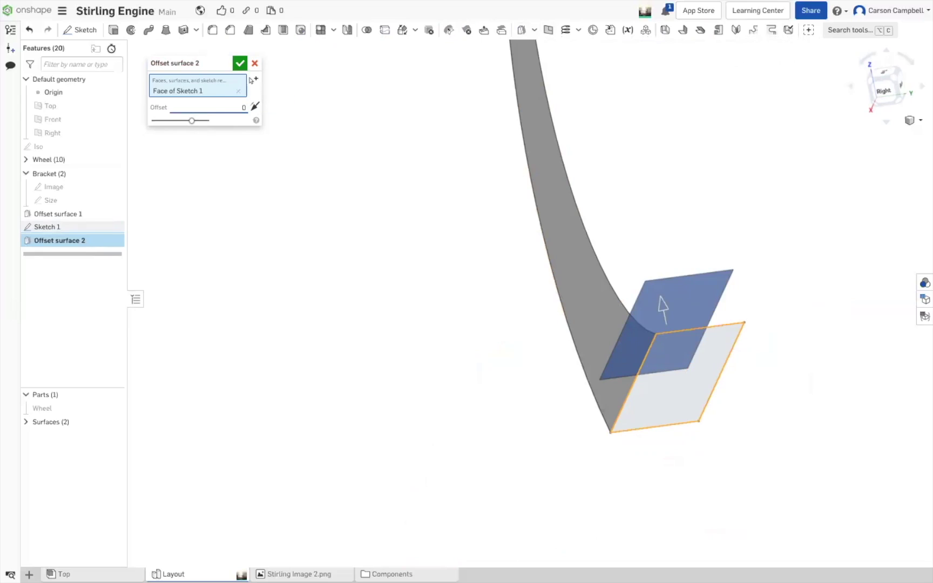
key(Return)
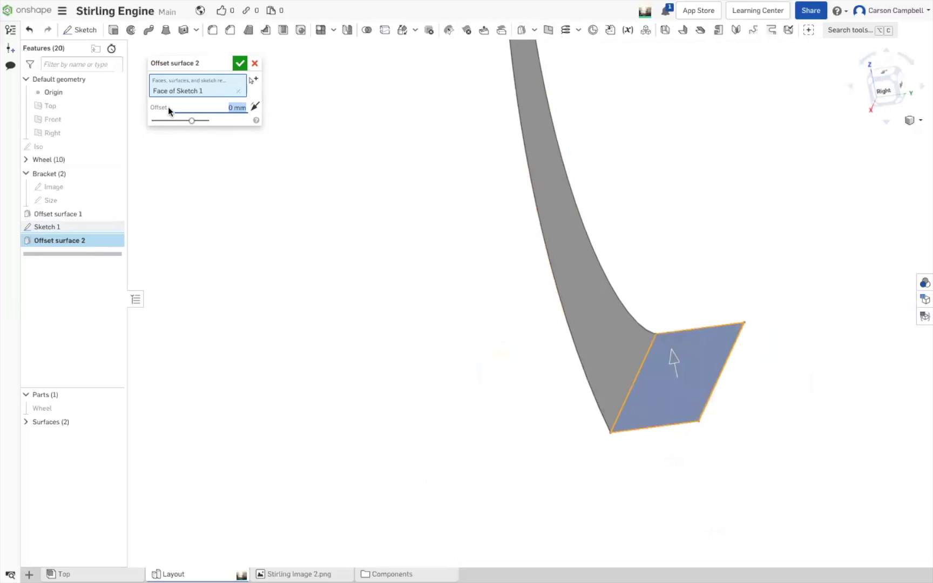
click(239, 62)
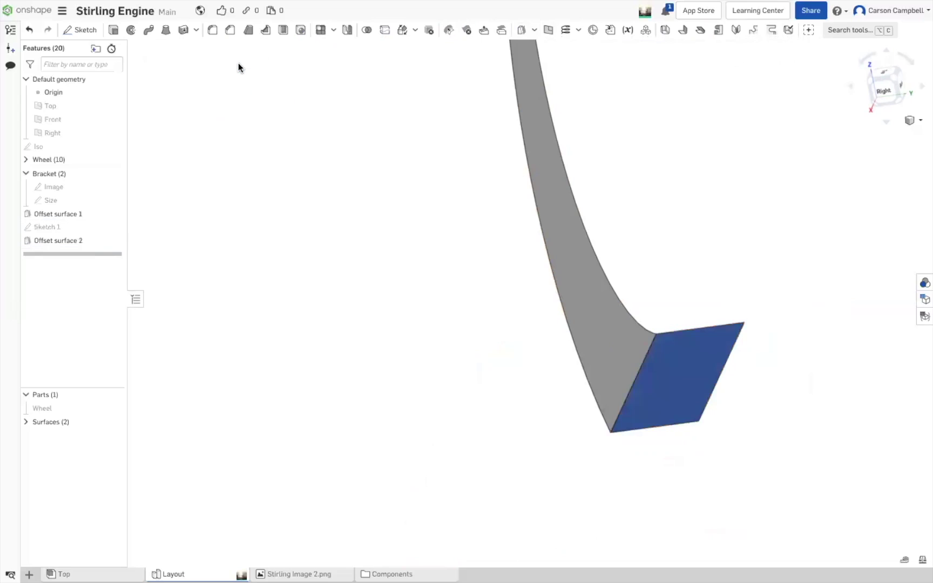
Join the flat foot surface and the curved bracket surface with a Boolean union.
mouse_move(670, 152)
right_down()
mouse_move(689, 138)
mouse_move(681, 139)
right_up()
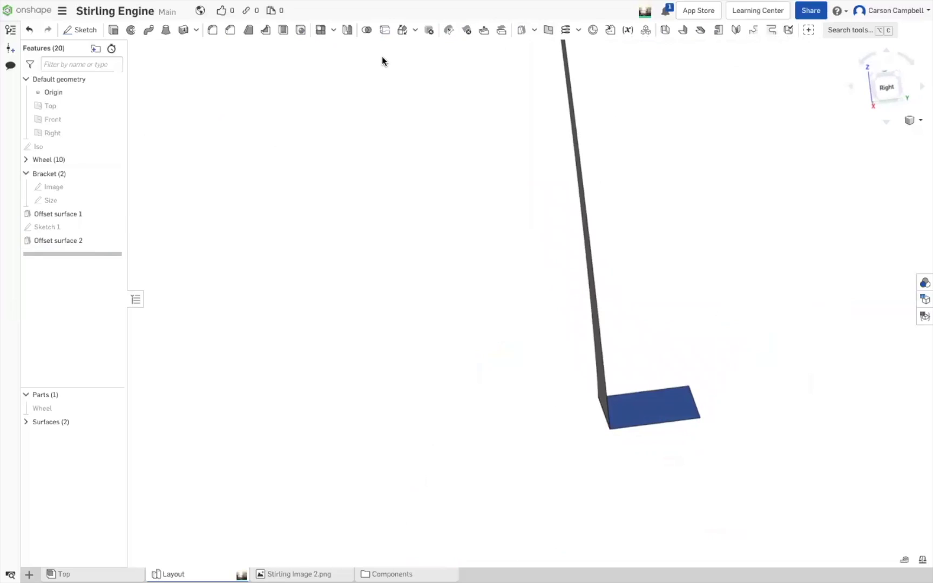
click(367, 32)
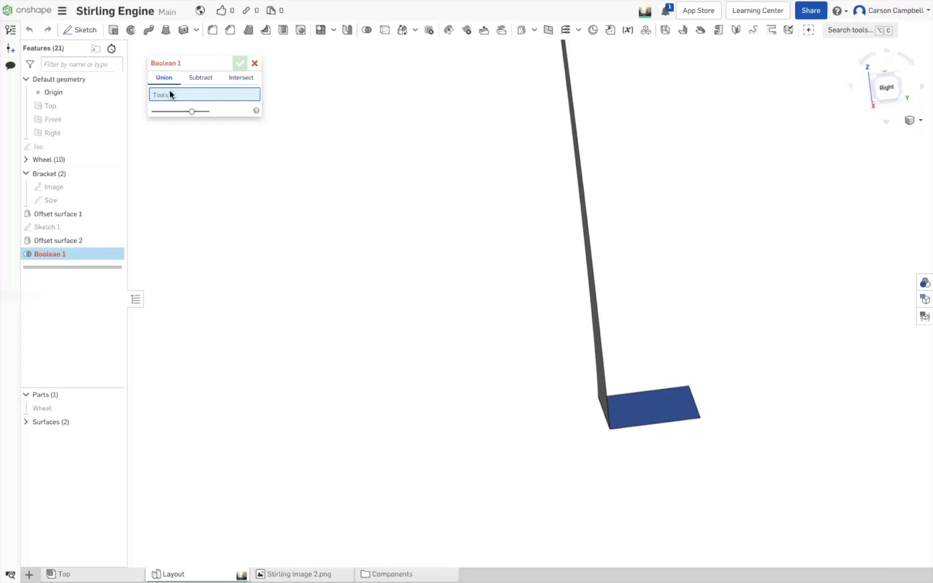
click(634, 398)
right_drag(656, 337, 607, 335)
click(607, 334)
right_drag(704, 338, 676, 328)
click(240, 64)
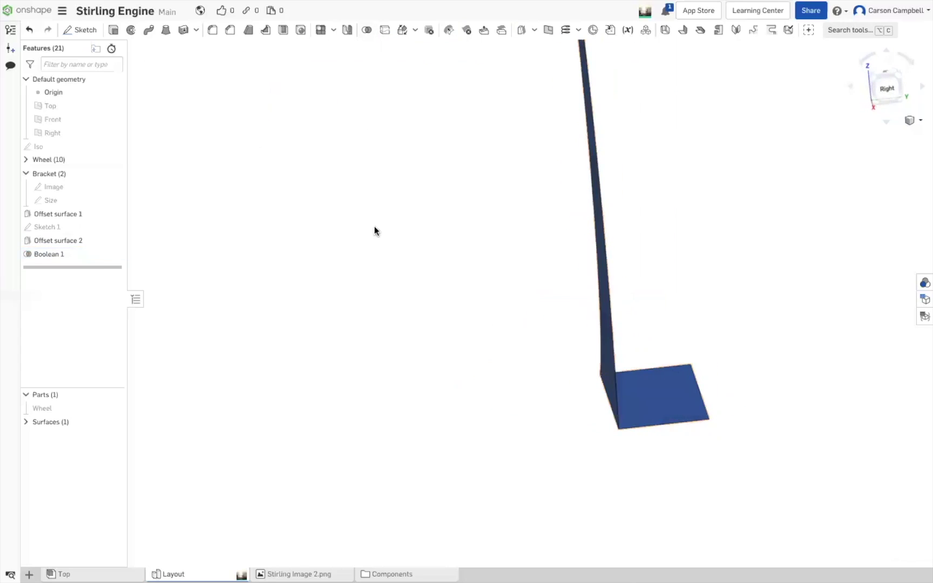
Fillet the edge between the bracket surface and the foot with a 3 mm radius.
click(889, 92)
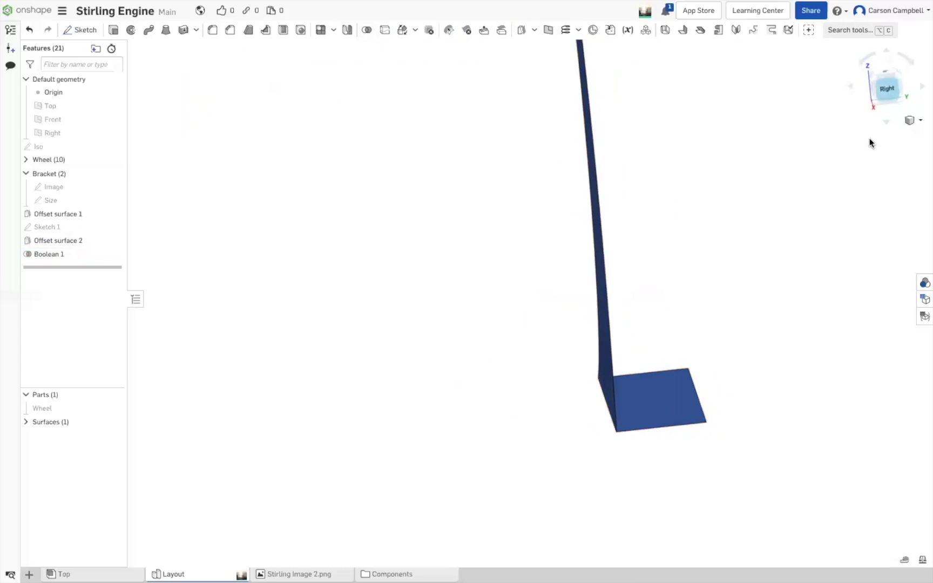
scroll(702, 278, down, 1)
mouse_move(682, 286)
right_down()
mouse_move(743, 321)
mouse_move(685, 309)
mouse_move(643, 322)
mouse_move(672, 313)
mouse_move(691, 282)
mouse_move(833, 285)
mouse_move(714, 280)
mouse_move(660, 294)
mouse_move(668, 293)
right_up()
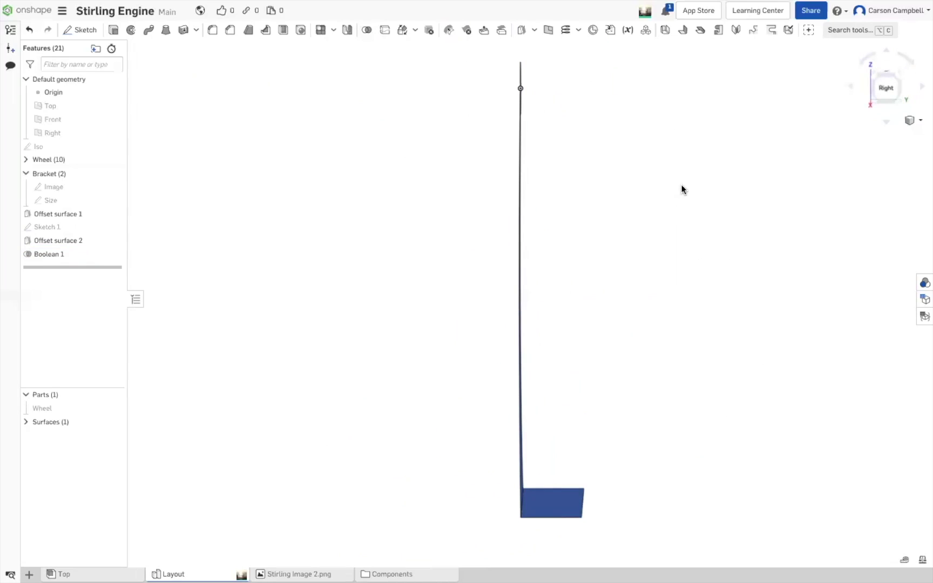
click(211, 33)
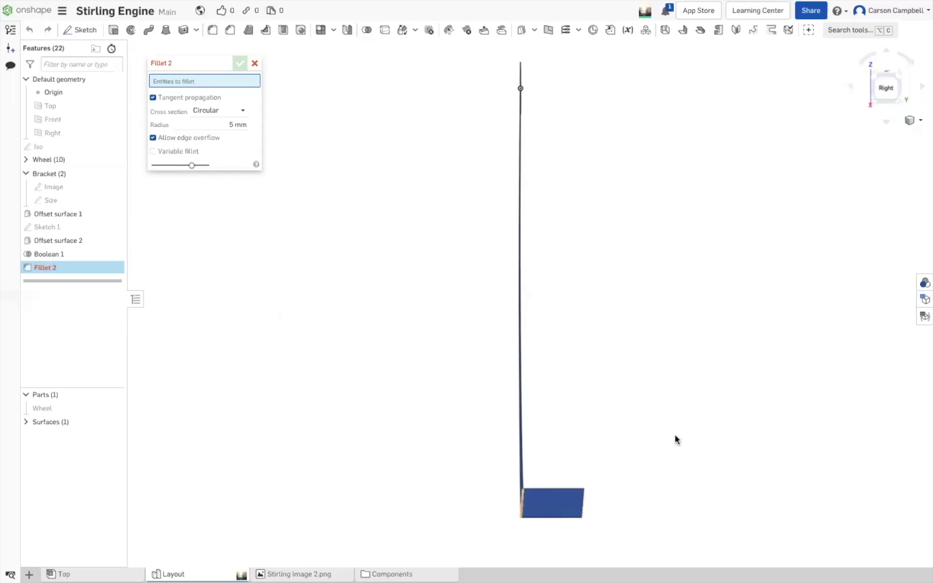
right_drag(674, 434, 664, 425)
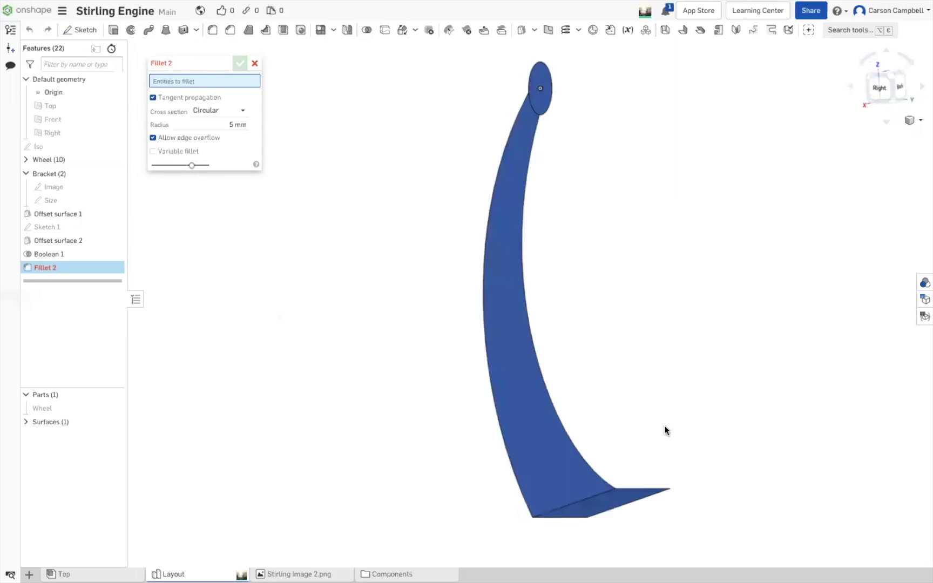
click(574, 503)
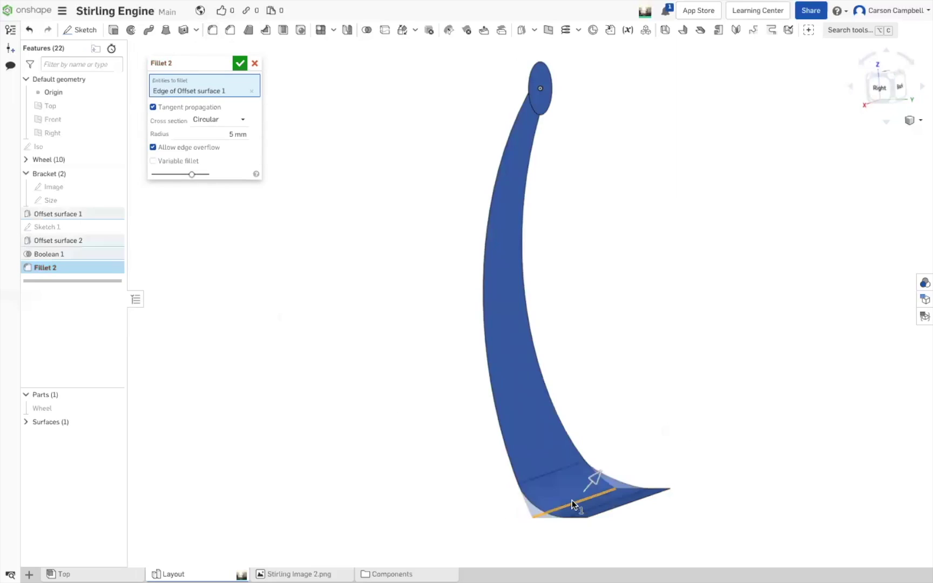
key(shift+4)
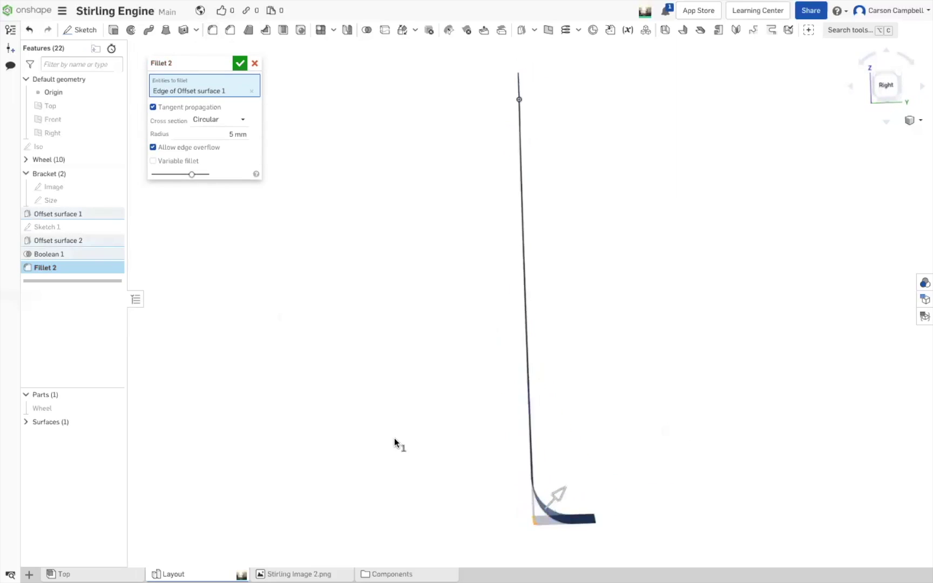
click(225, 131)
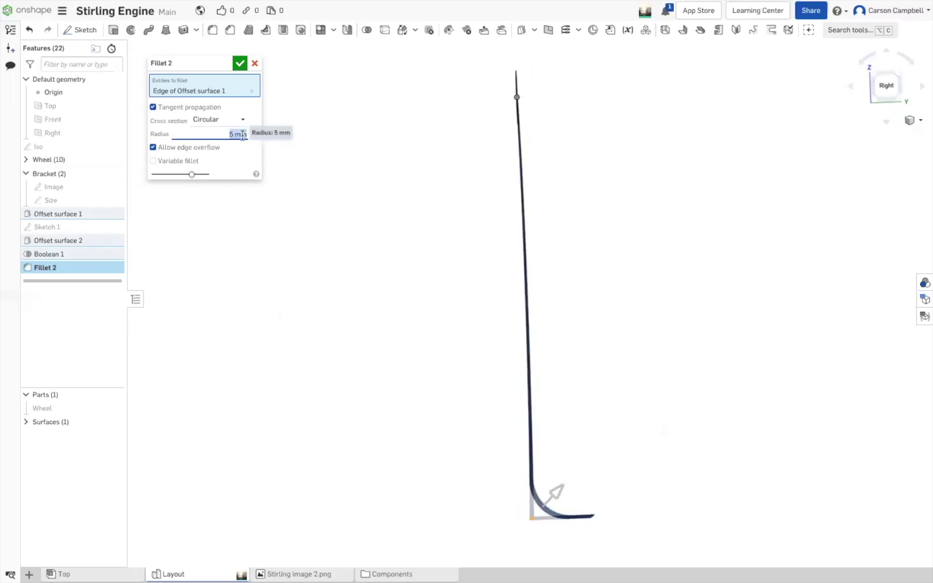
double_click(228, 131)
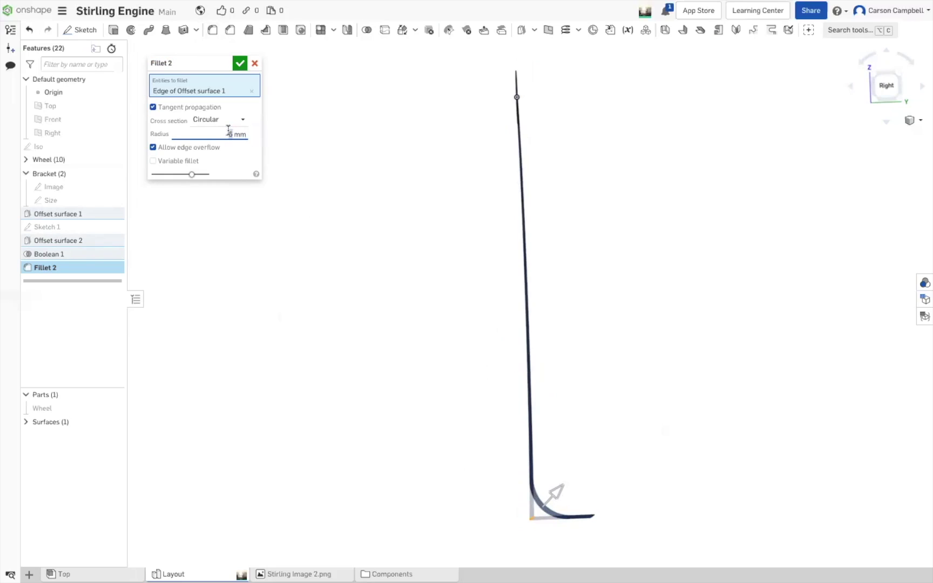
text(3)
key(Return)
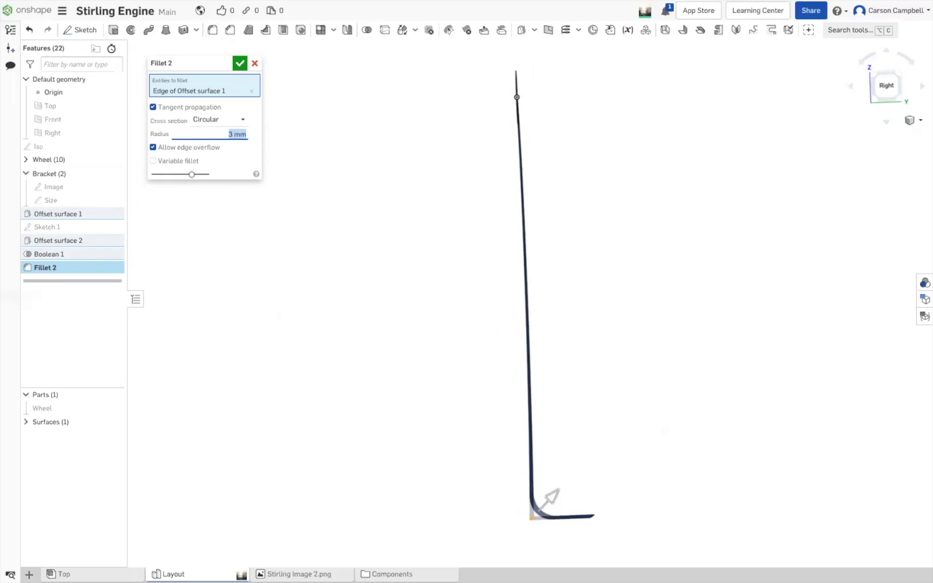
click(240, 64)
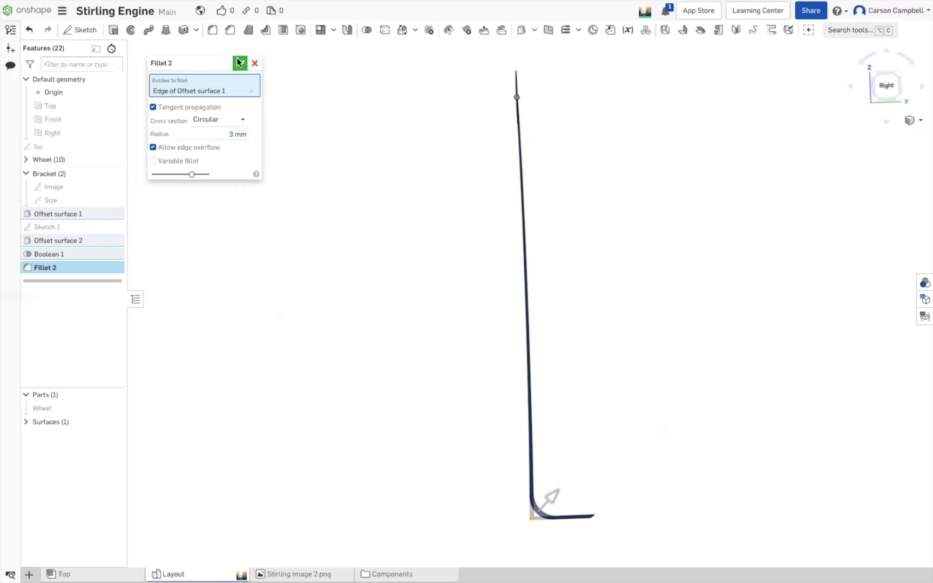
Begin a new-part Thicken feature on the curved bracket face and the flat foot face.
mouse_move(308, 269)
right_down()
mouse_move(347, 277)
mouse_move(333, 269)
mouse_move(300, 268)
mouse_move(429, 314)
mouse_move(313, 296)
mouse_move(288, 280)
mouse_move(312, 283)
right_up()
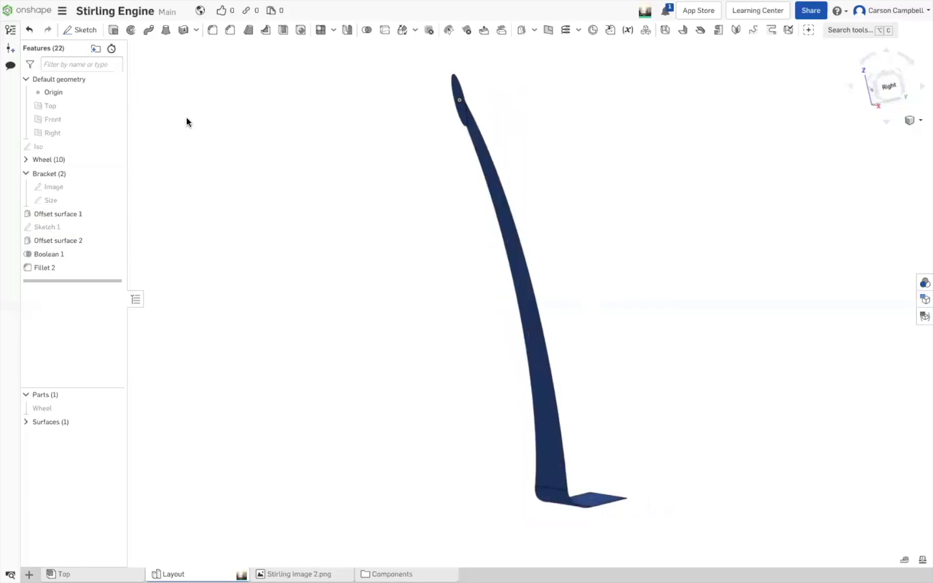
click(197, 31)
click(201, 48)
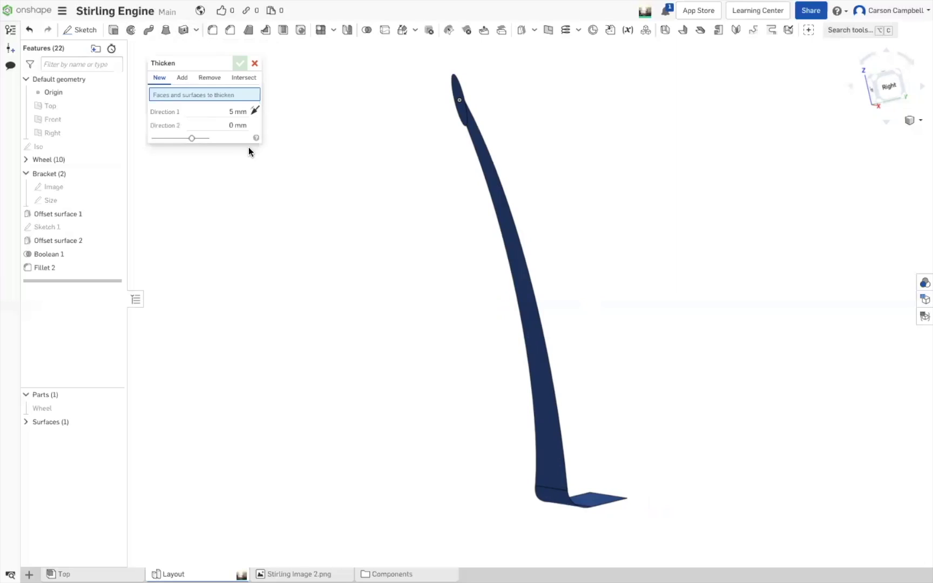
mouse_move(279, 201)
right_down()
mouse_move(260, 205)
mouse_move(287, 210)
right_up()
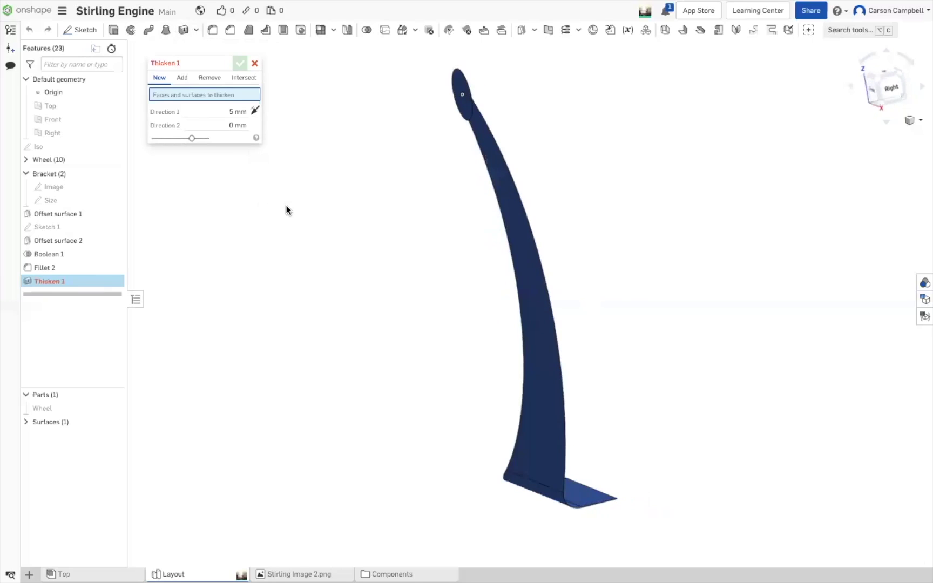
click(538, 362)
right_drag(657, 399, 595, 464)
click(624, 444)
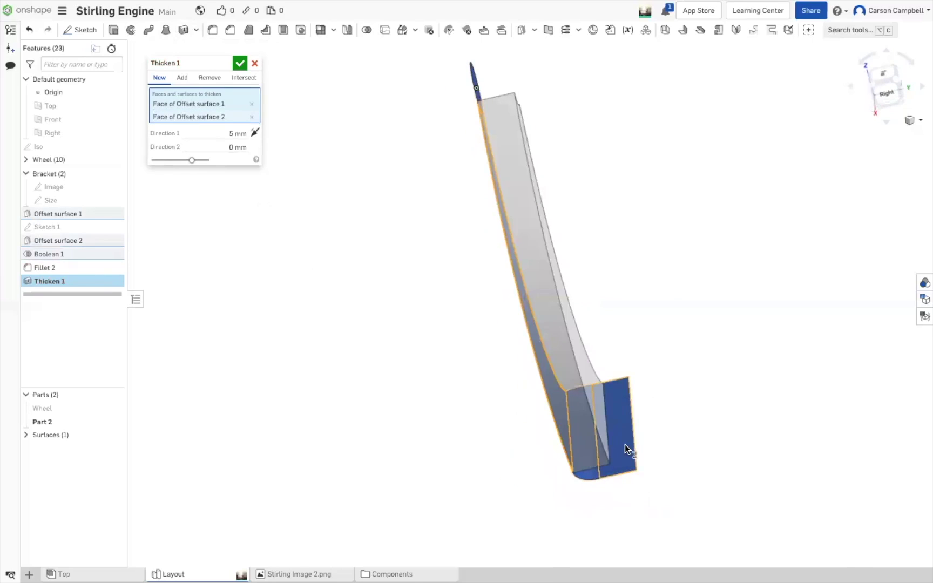
right_drag(675, 344, 666, 340)
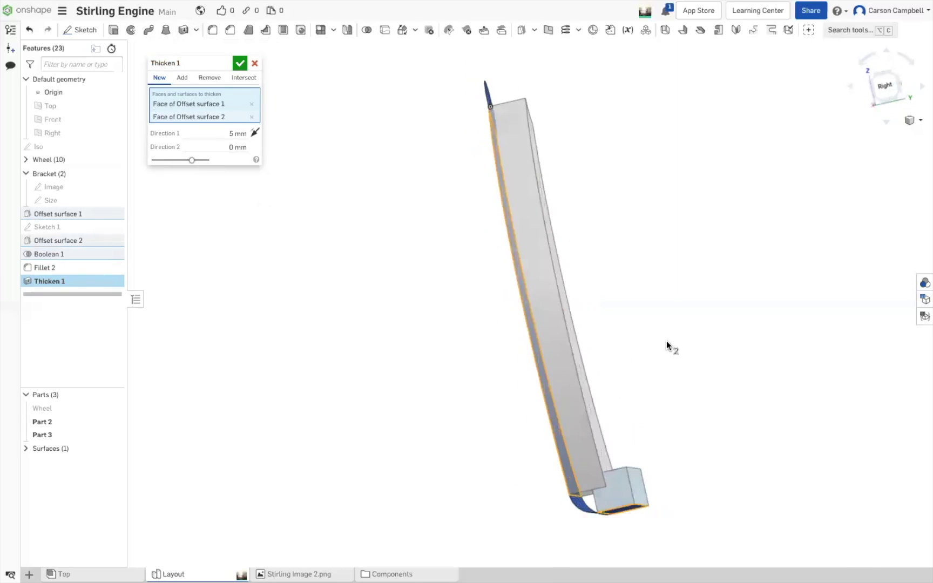
Set the thicken's first direction to 2 mm, add the whole joined surface including the bend, and accept it.
click(888, 78)
click(230, 133)
text(2)
key(Return)
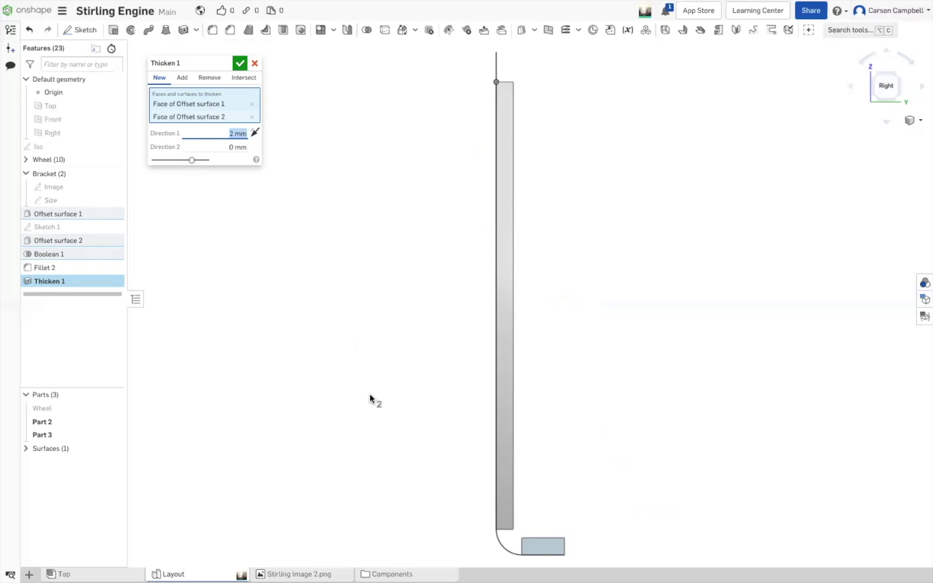
click(510, 547)
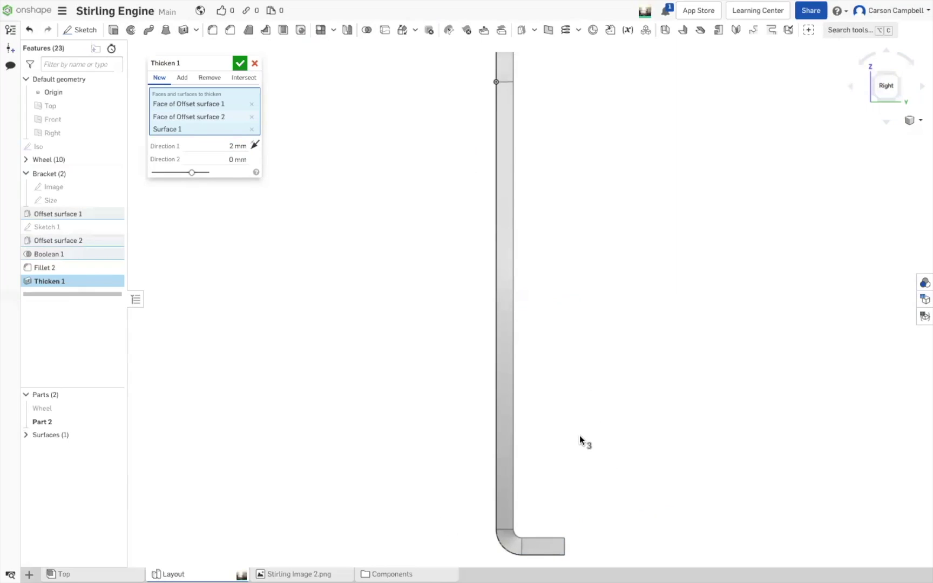
right_drag(568, 434, 589, 437)
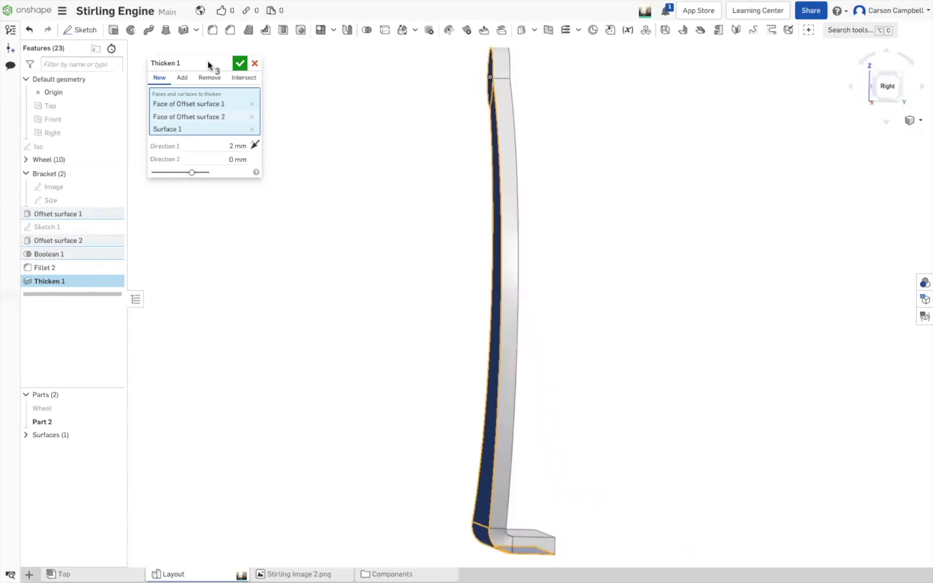
click(239, 63)
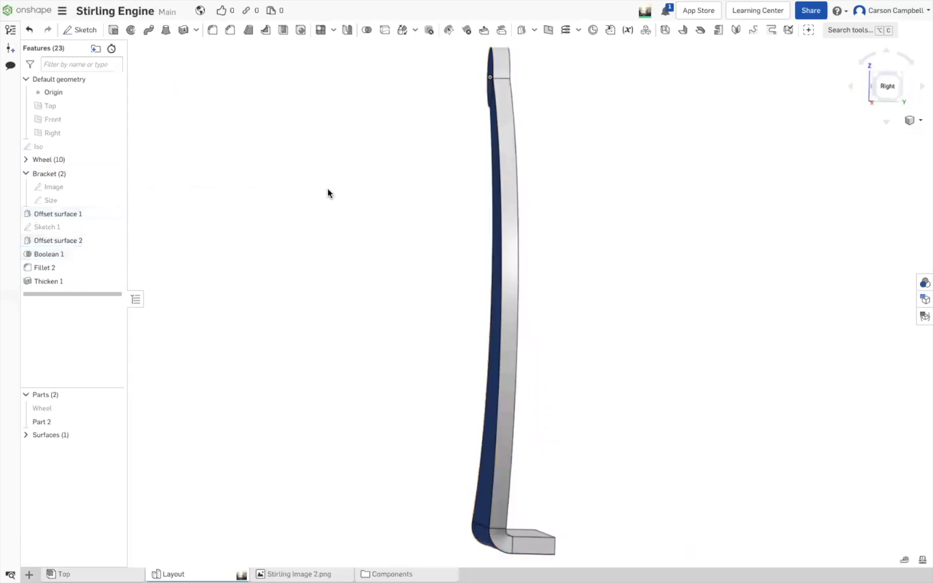
right_drag(348, 198, 338, 197)
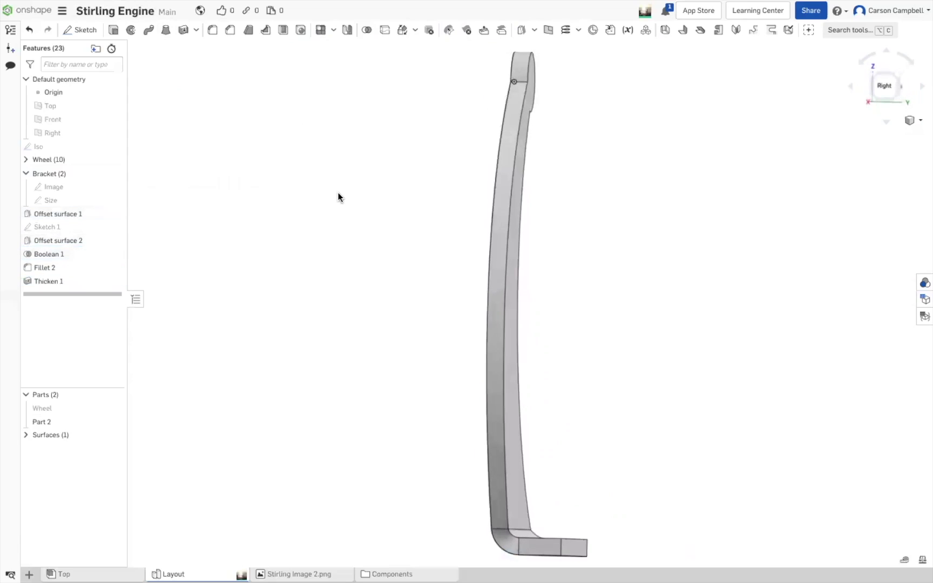
key(shift+4)
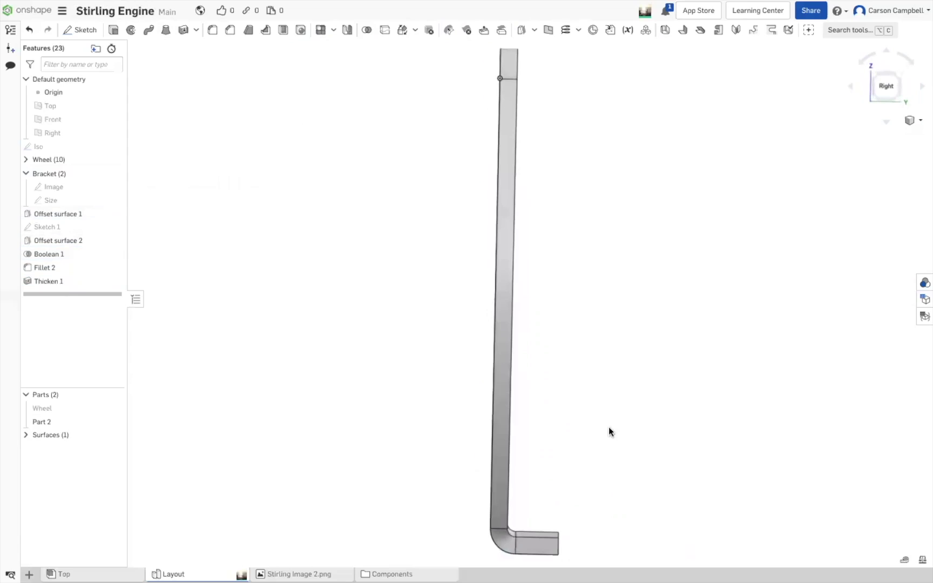
scroll(608, 432, down, 5)
scroll(614, 553, up, 4)
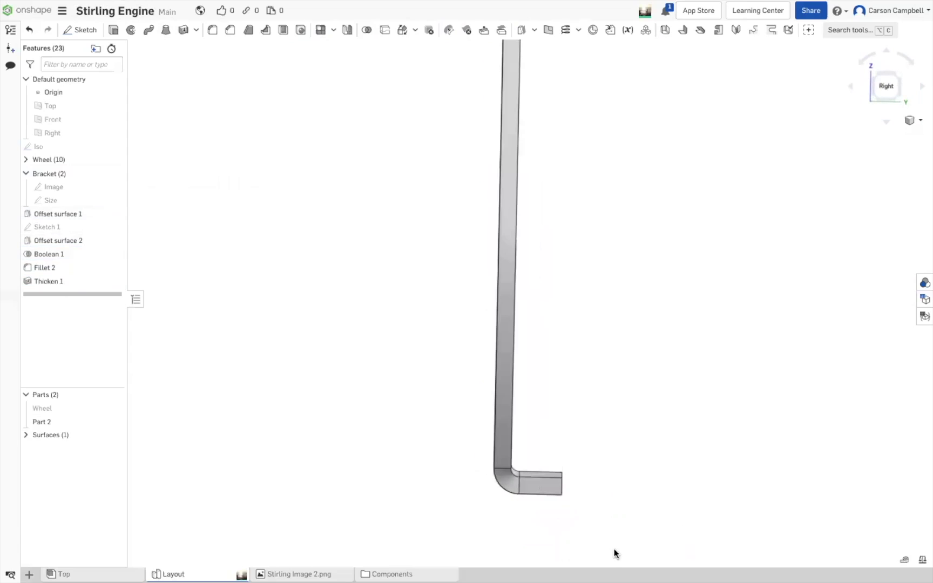
right_drag(601, 529, 631, 475)
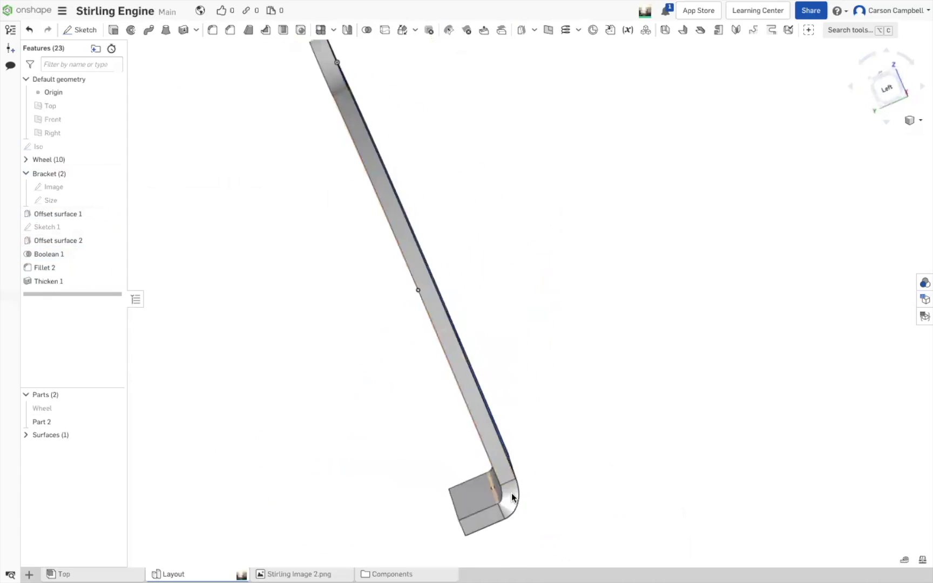
Delete the fillet and thicken features that follow the Boolean union from the feature list.
right_drag(582, 495, 272, 274)
click(213, 31)
click(256, 65)
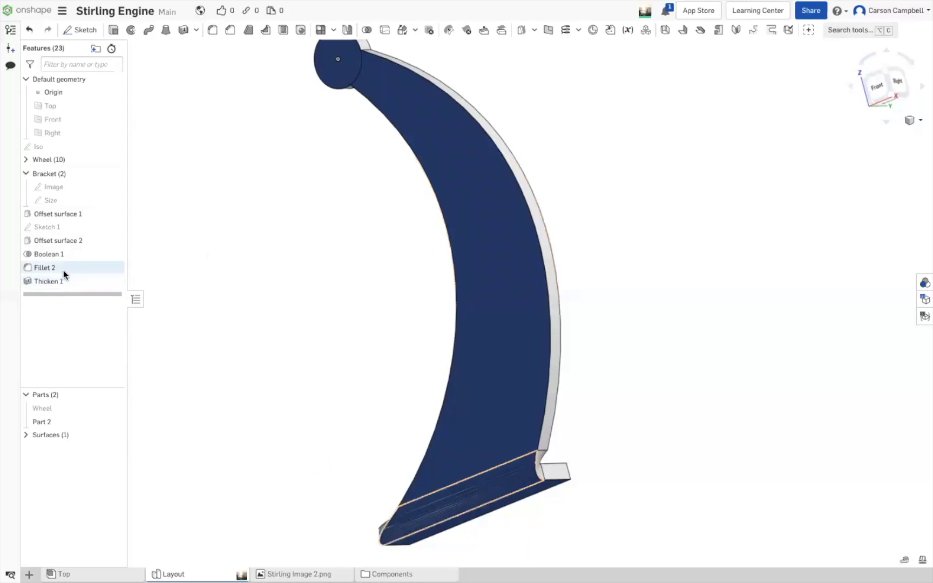
drag(63, 271, 65, 285)
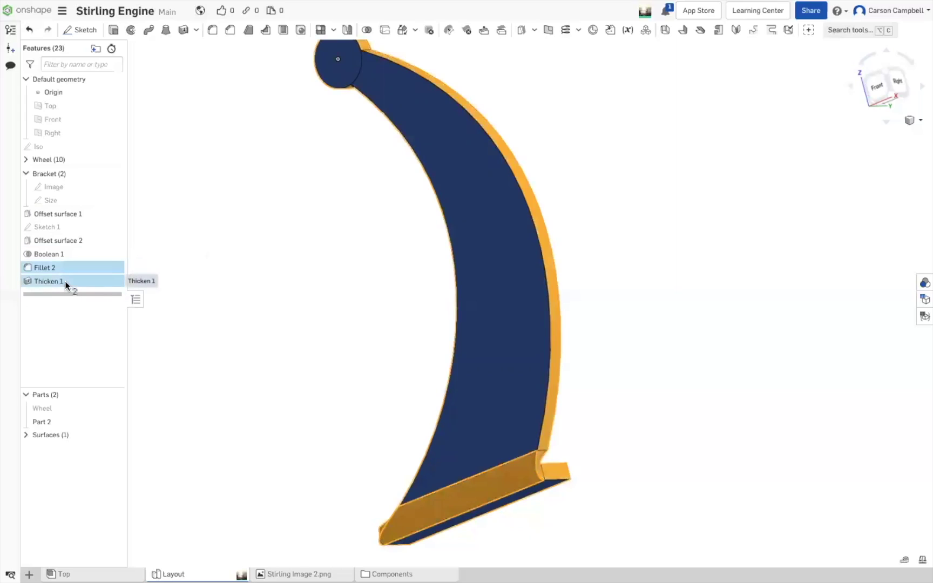
right_click(66, 285)
click(98, 335)
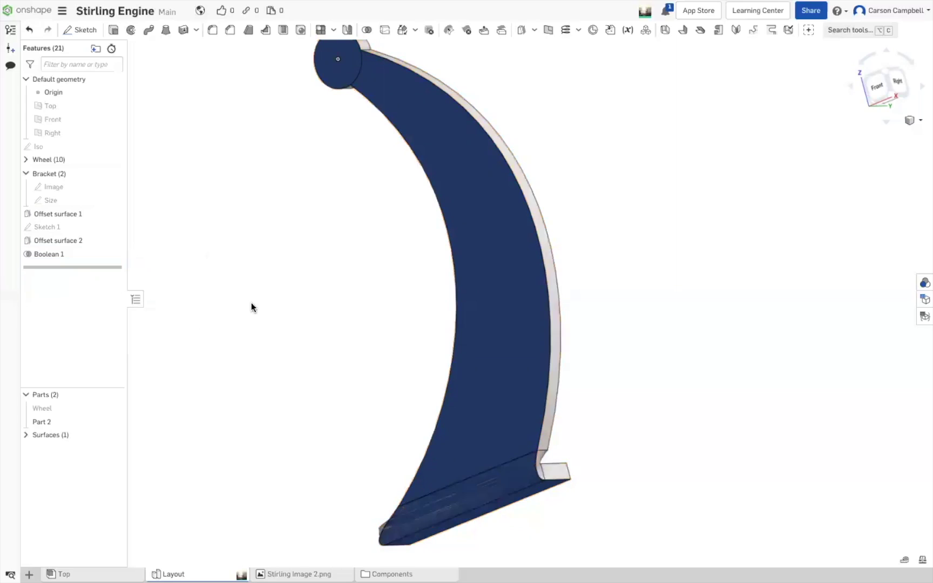
Begin a sheet metal model that converts the joined bracket and foot surface.
right_drag(256, 302, 367, 299)
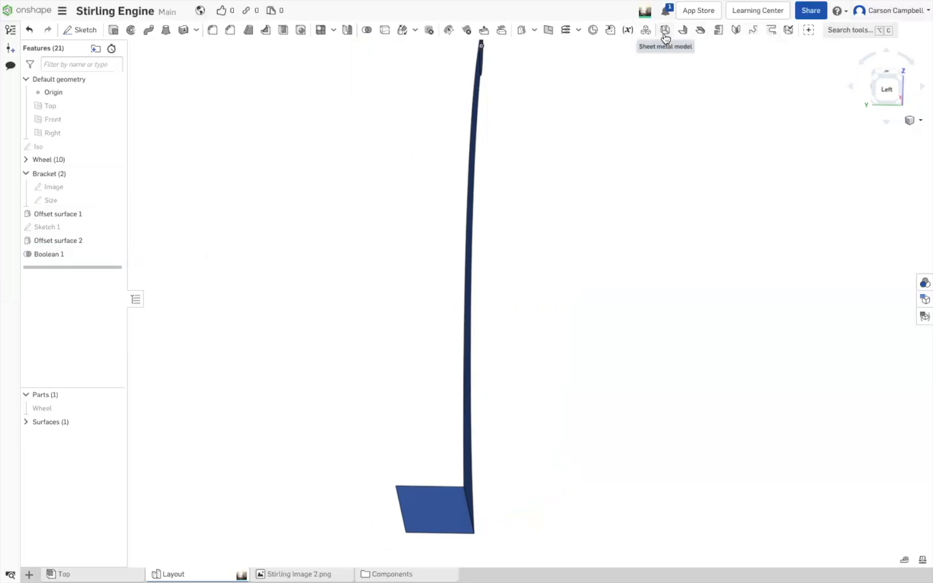
mouse_move(667, 34)
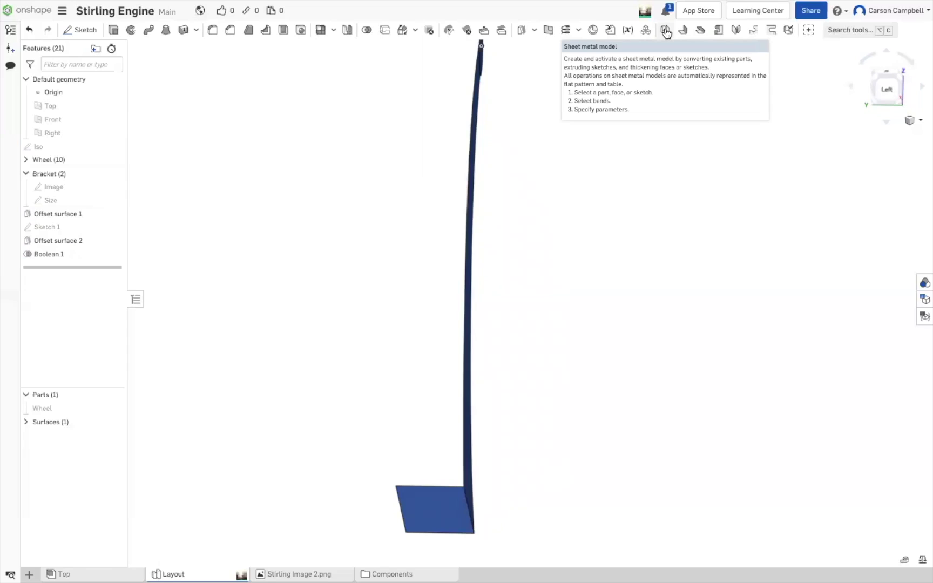
click(665, 31)
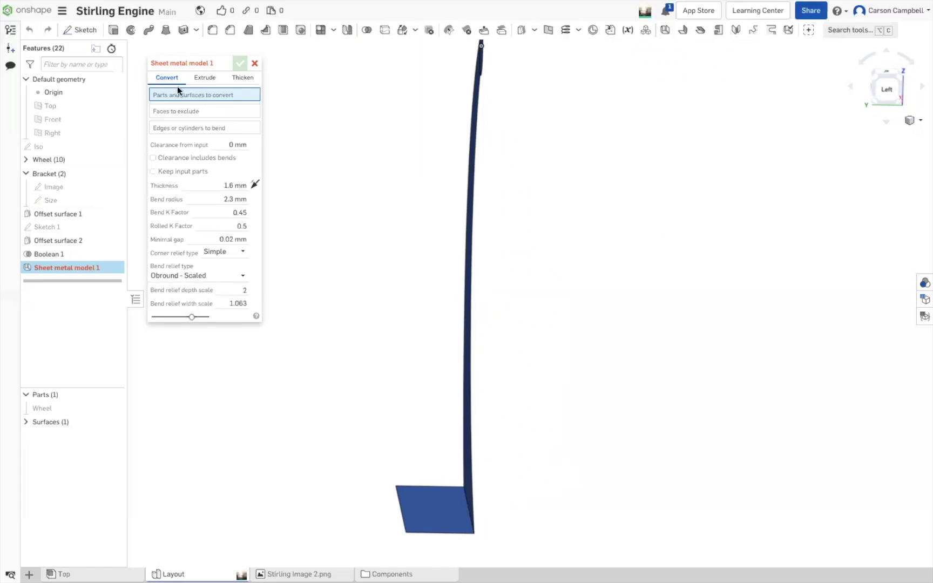
right_drag(378, 183, 505, 260)
click(504, 260)
right_drag(737, 326, 680, 350)
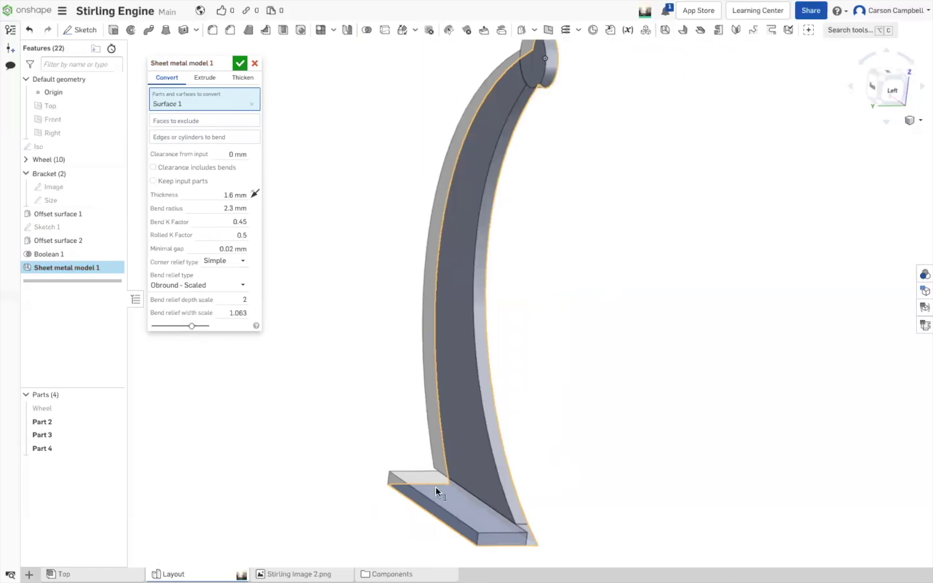
click(466, 507)
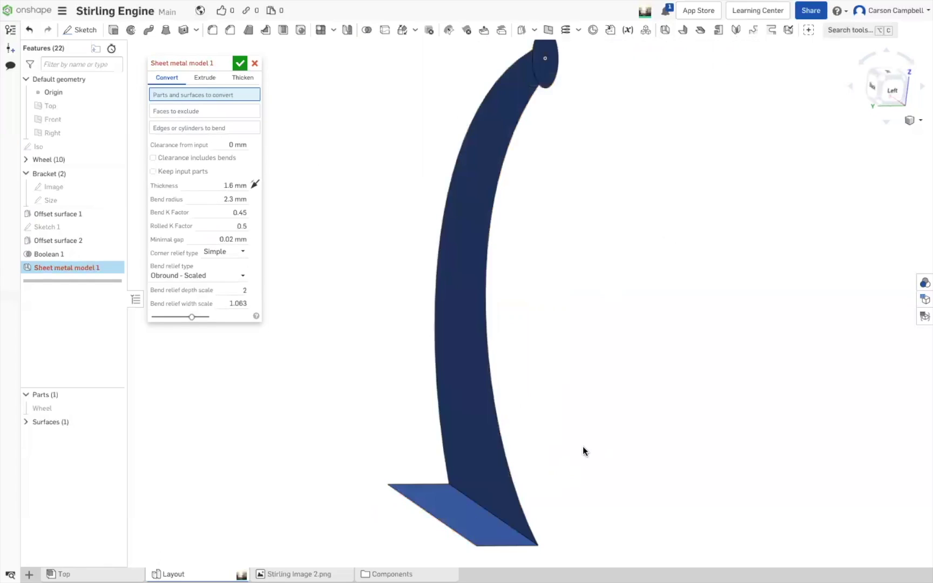
click(468, 518)
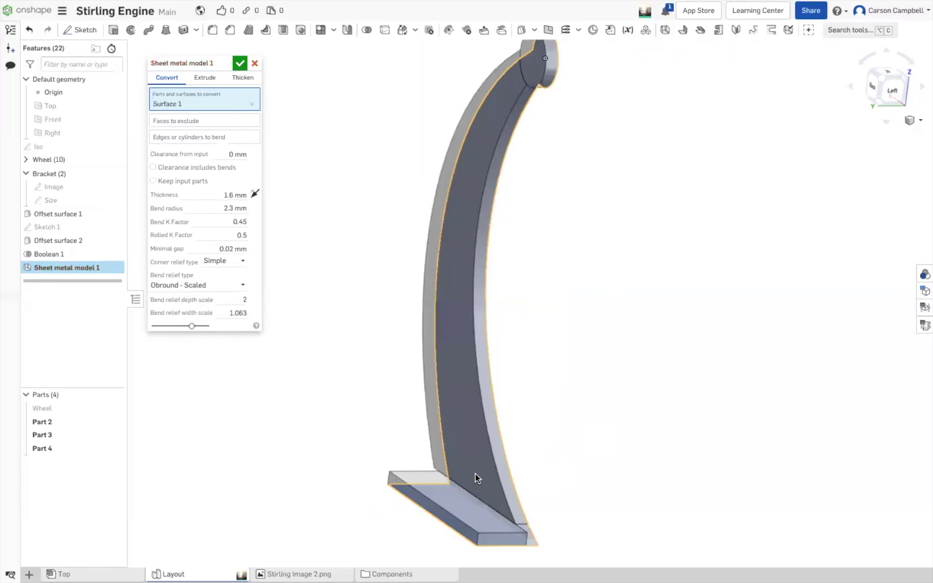
click(475, 474)
click(475, 513)
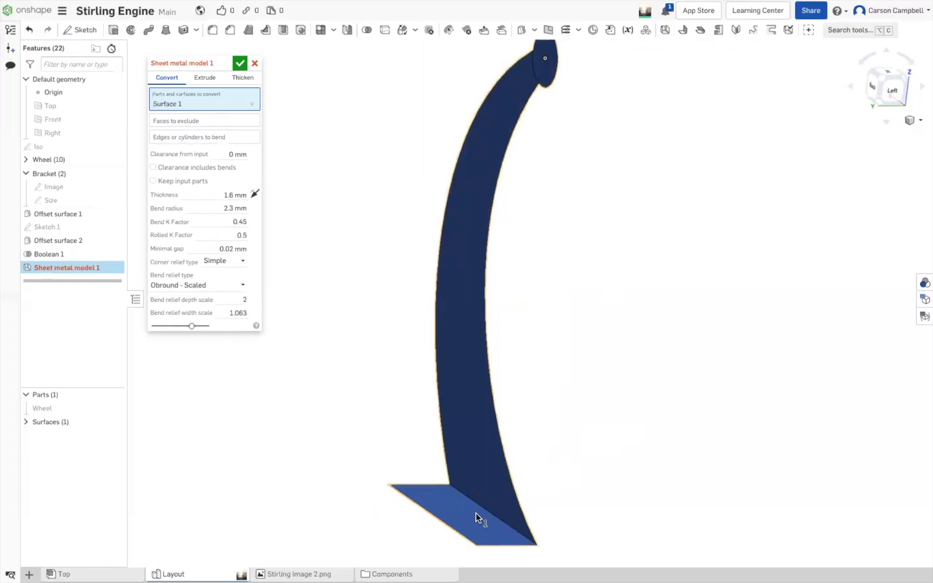
right_drag(687, 410, 637, 418)
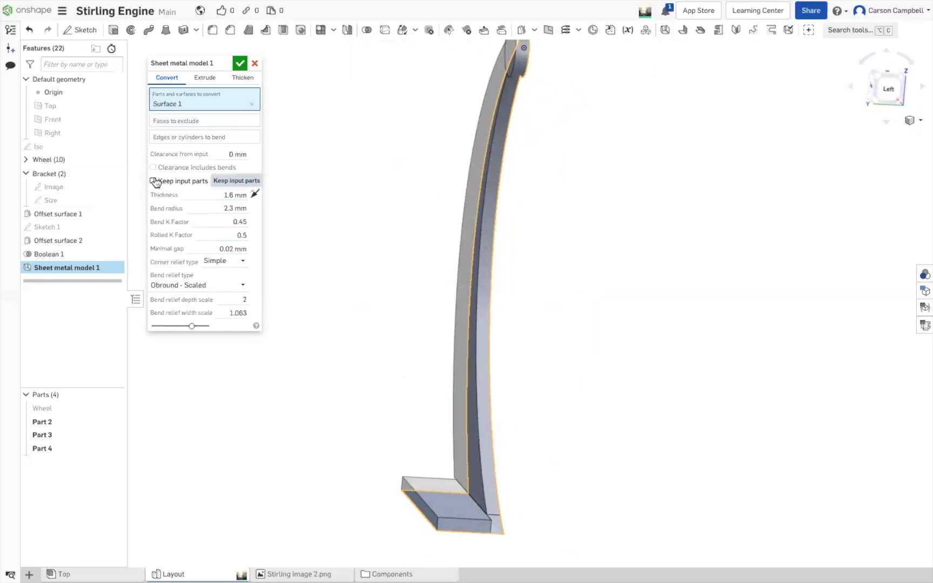
Add the edge between the bracket and the foot as a bend, and accept the sheet metal model with 1.6 mm thickness and 2.3 mm bend radius.
click(181, 135)
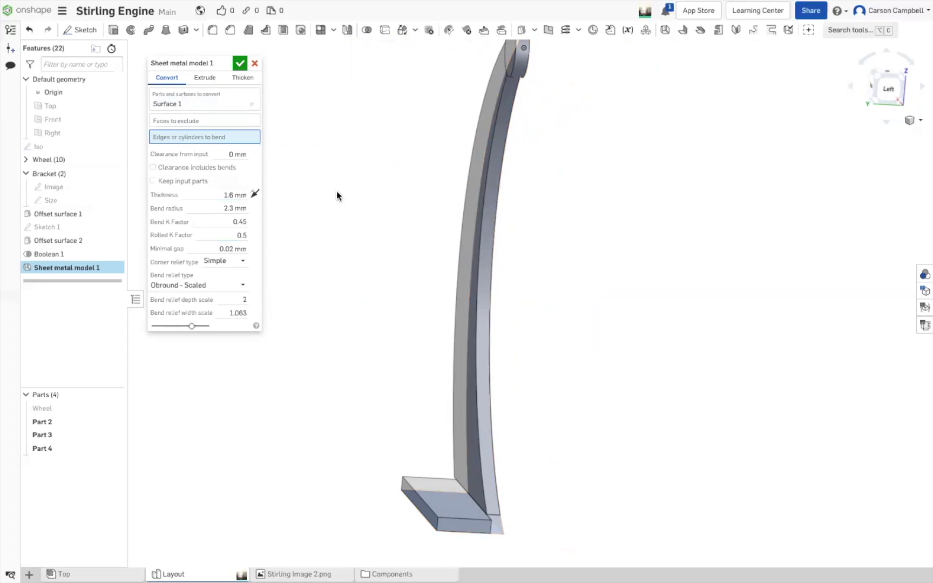
click(502, 532)
right_drag(608, 524, 669, 551)
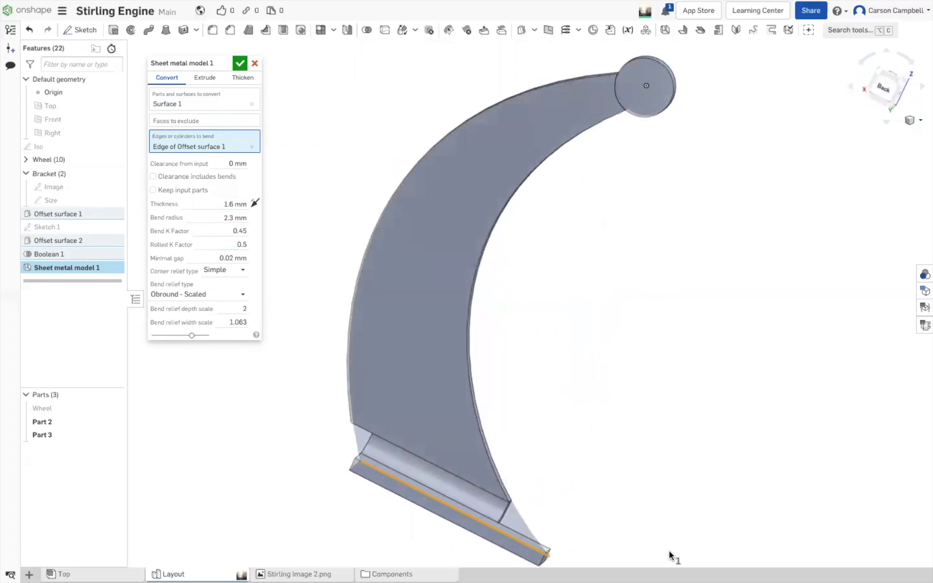
click(241, 63)
Show the bracket's reference image and compare the sheet metal bend and foot against it from the back.
mouse_move(262, 244)
right_down()
mouse_move(204, 241)
mouse_move(245, 238)
right_up()
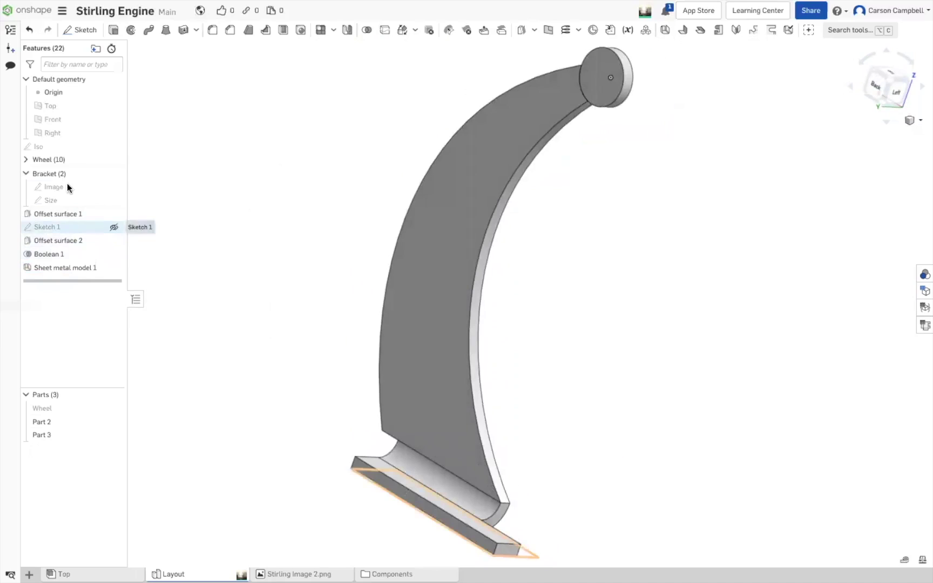
click(113, 186)
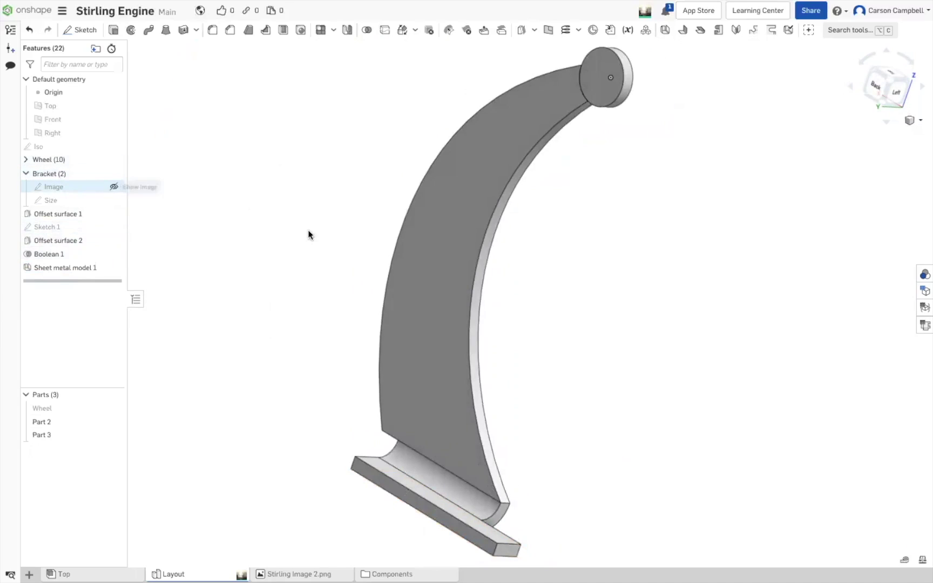
mouse_move(304, 223)
right_down()
mouse_move(218, 210)
mouse_move(319, 222)
right_up()
click(894, 90)
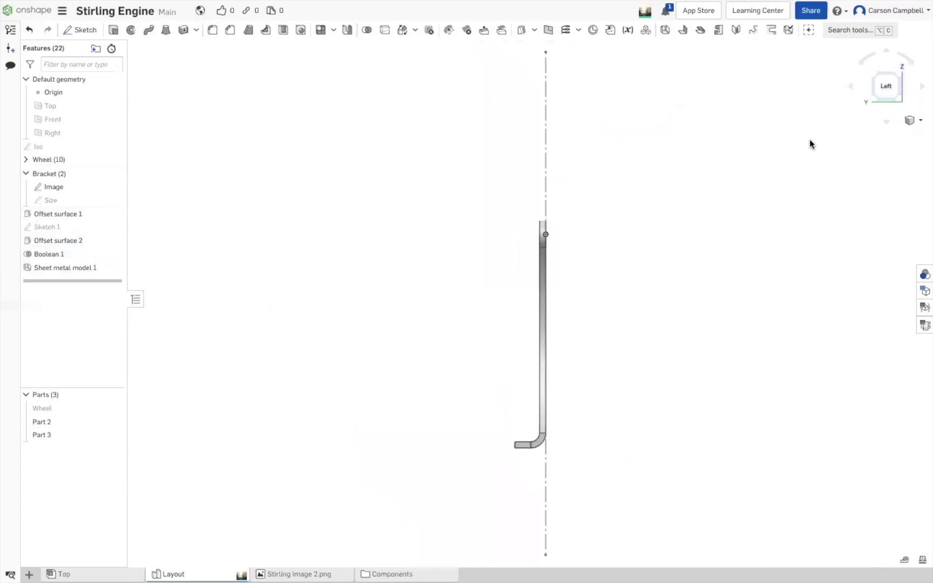
scroll(617, 474, up, 3)
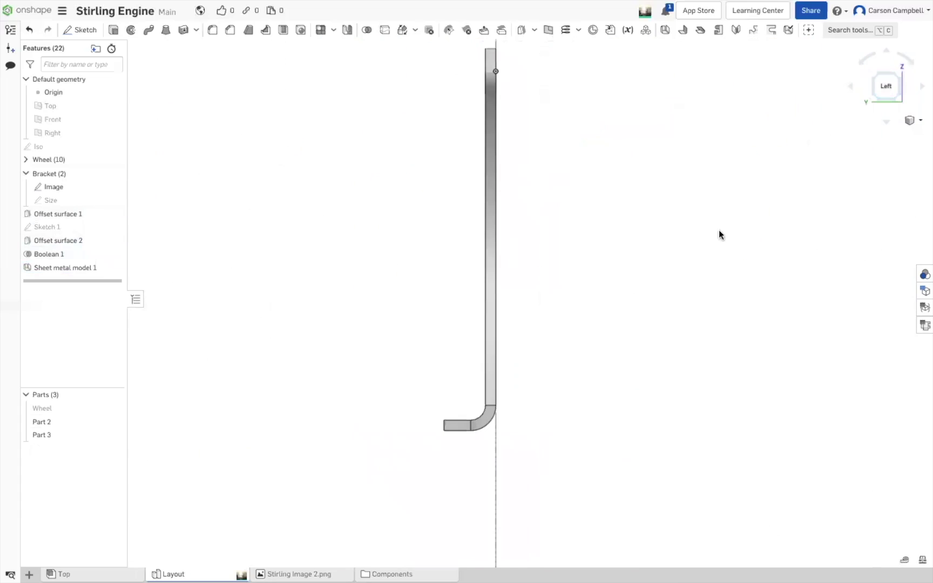
key(shift+7)
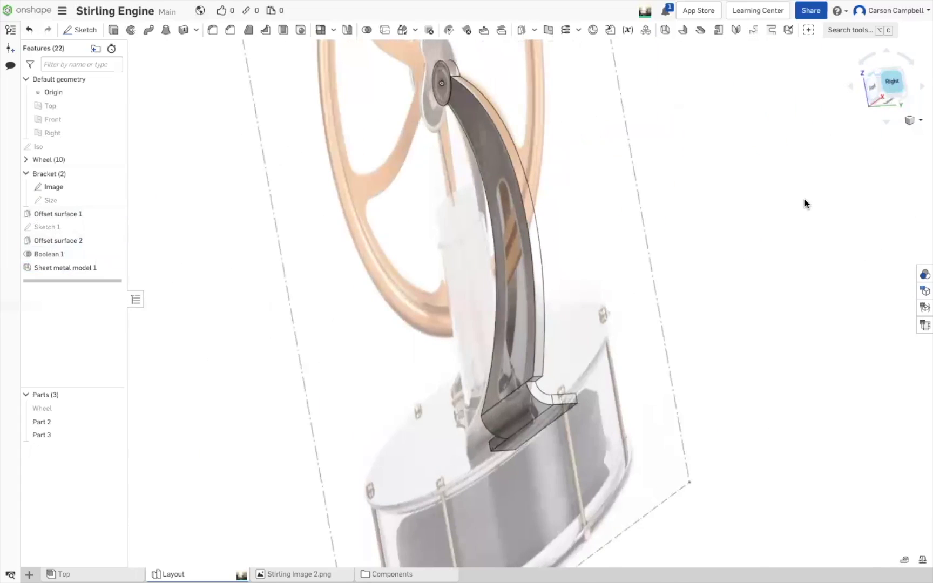
key(shift+4)
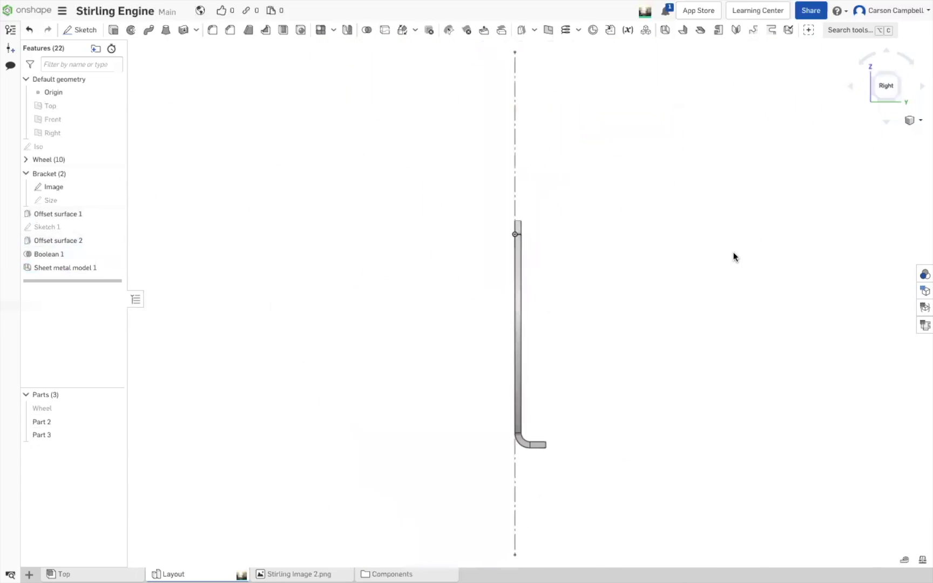
key(shift+2)
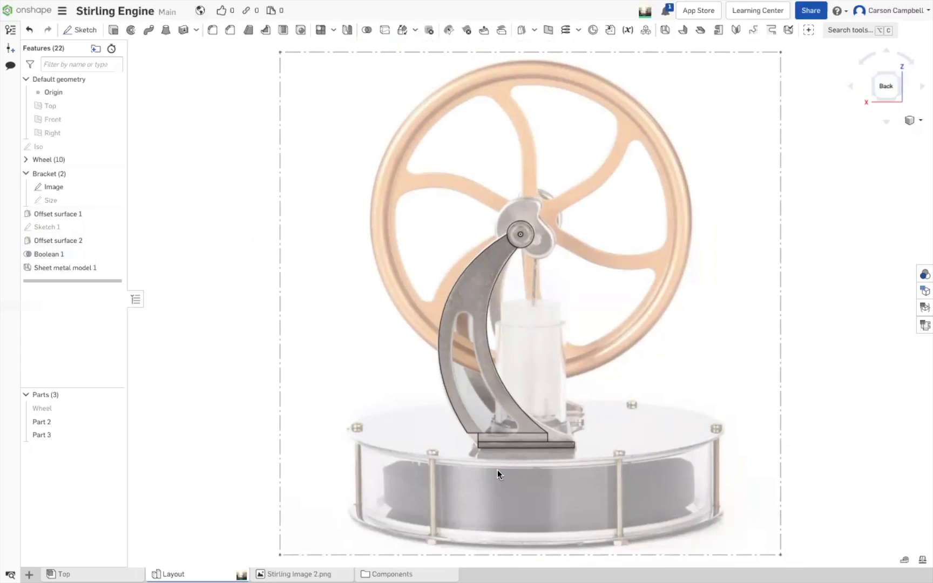
scroll(497, 469, up, 5)
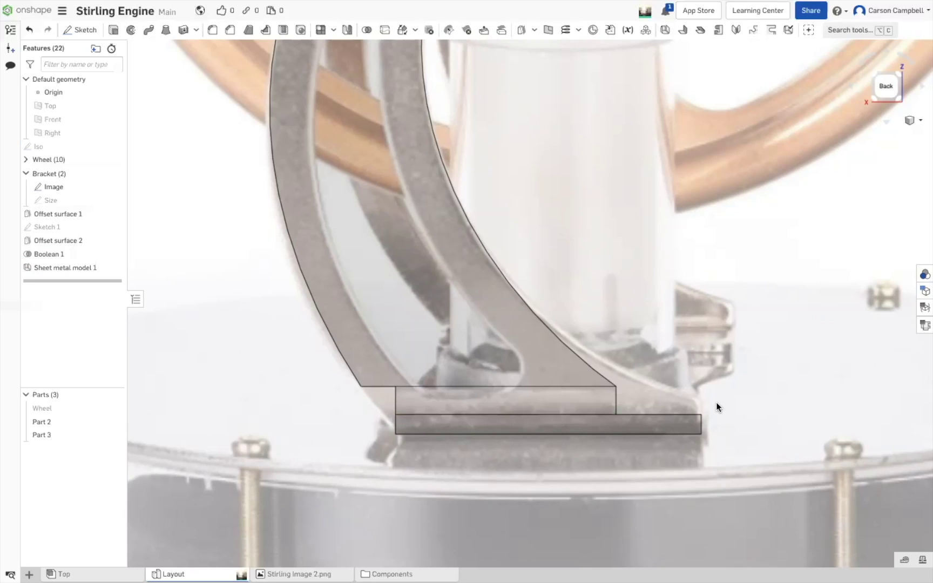
mouse_move(722, 402)
right_down()
mouse_move(693, 407)
mouse_move(728, 407)
mouse_move(682, 409)
mouse_move(799, 408)
mouse_move(737, 414)
right_up()
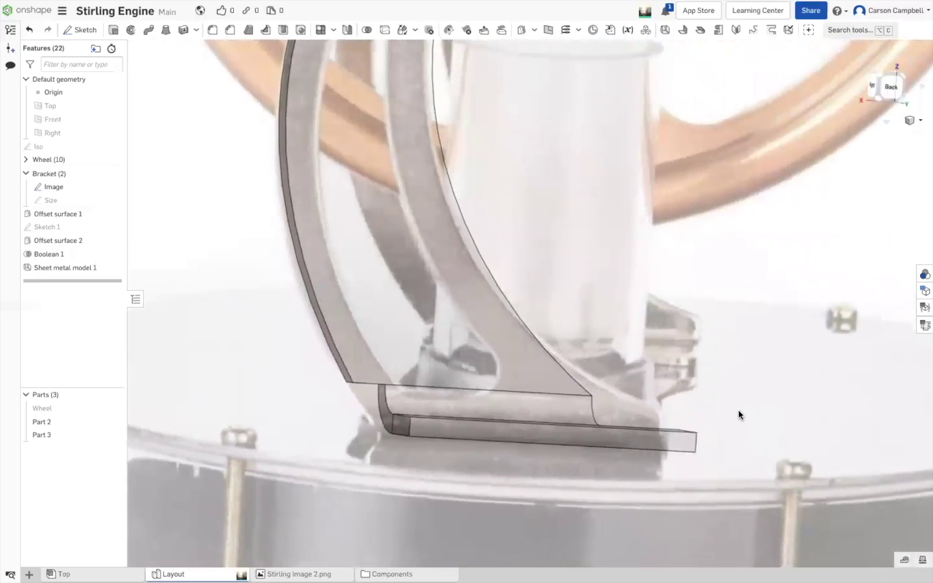
click(889, 85)
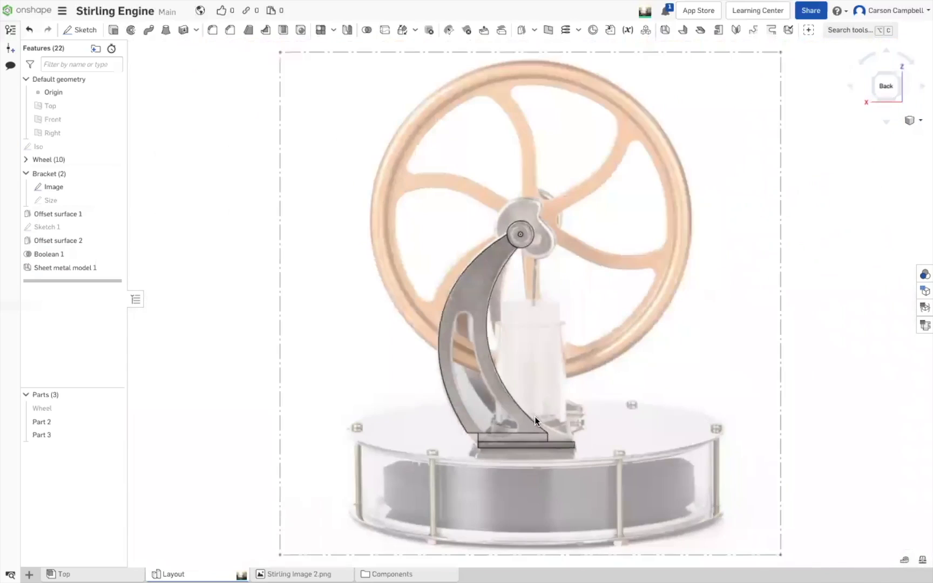
scroll(515, 488, up, 5)
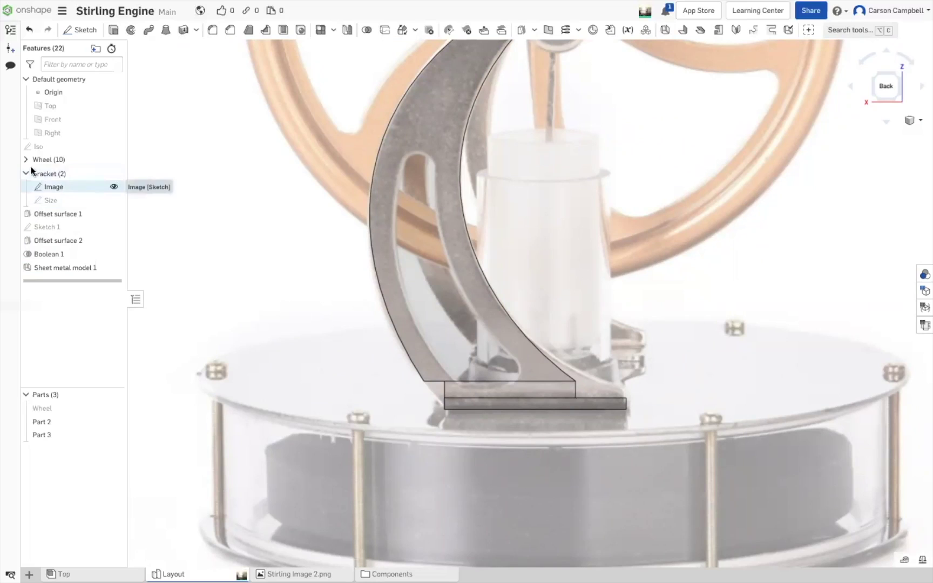
Try to delete the coincident constraint at the foot sketch's corner under the inner curve, with constraints shown, and cancel the sketch edit.
double_click(50, 227)
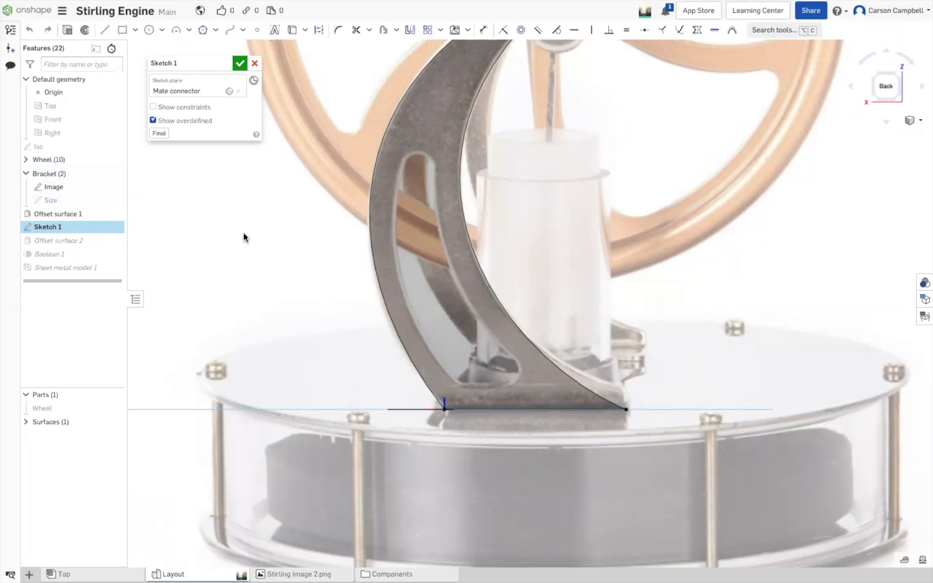
click(626, 410)
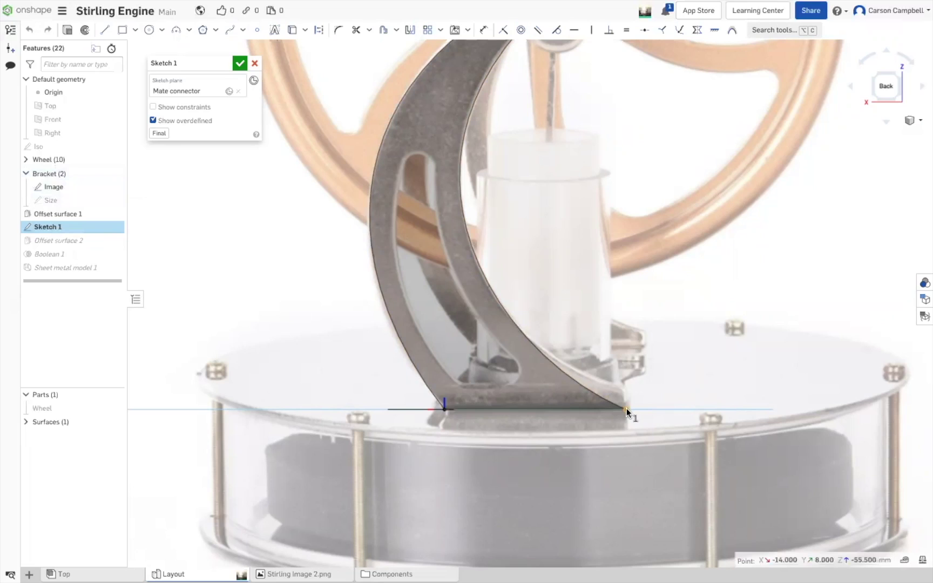
right_click(626, 410)
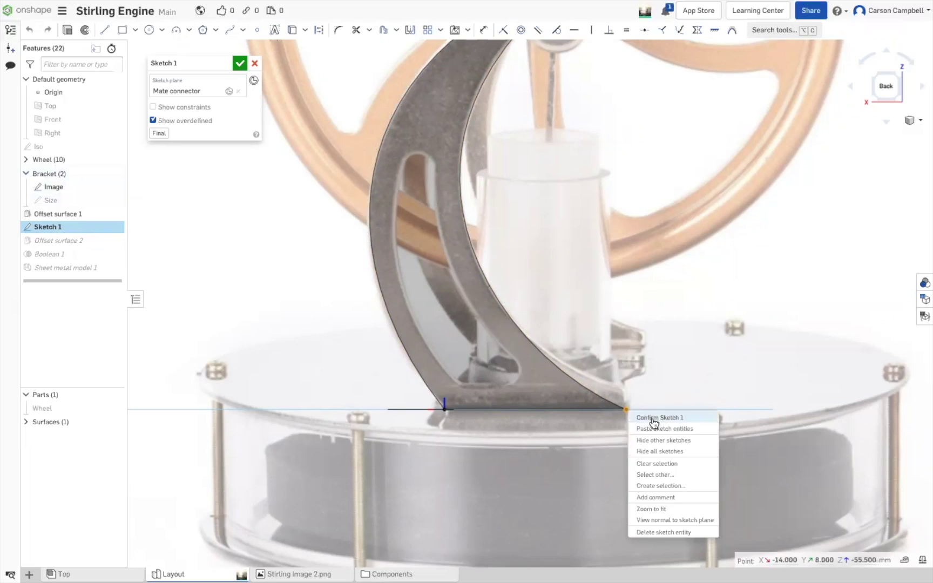
click(665, 371)
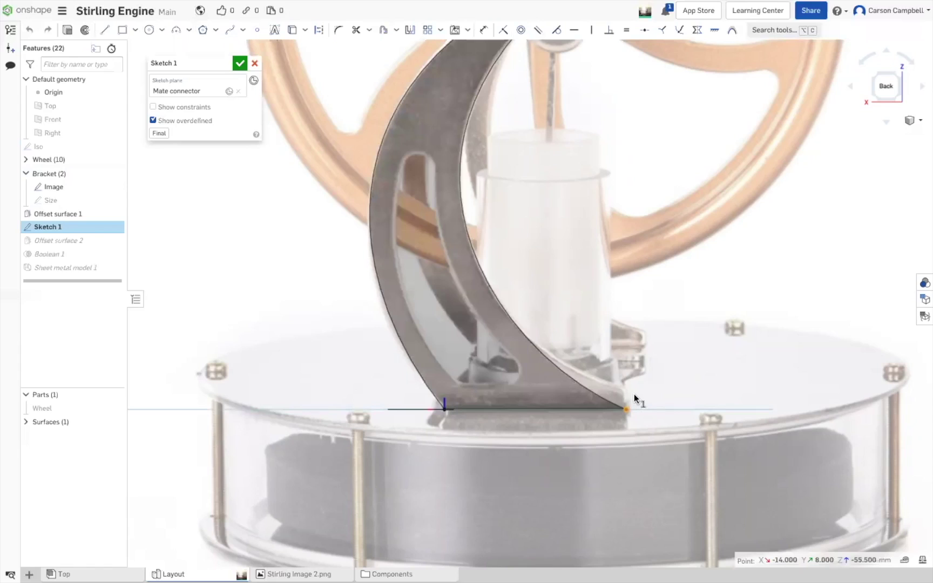
click(153, 107)
scroll(622, 409, up, 3)
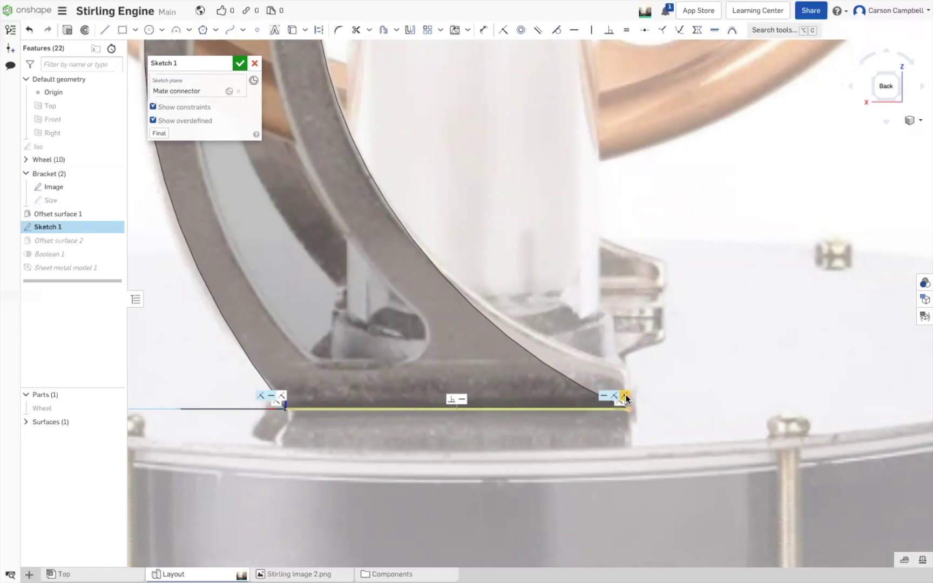
key(Delete)
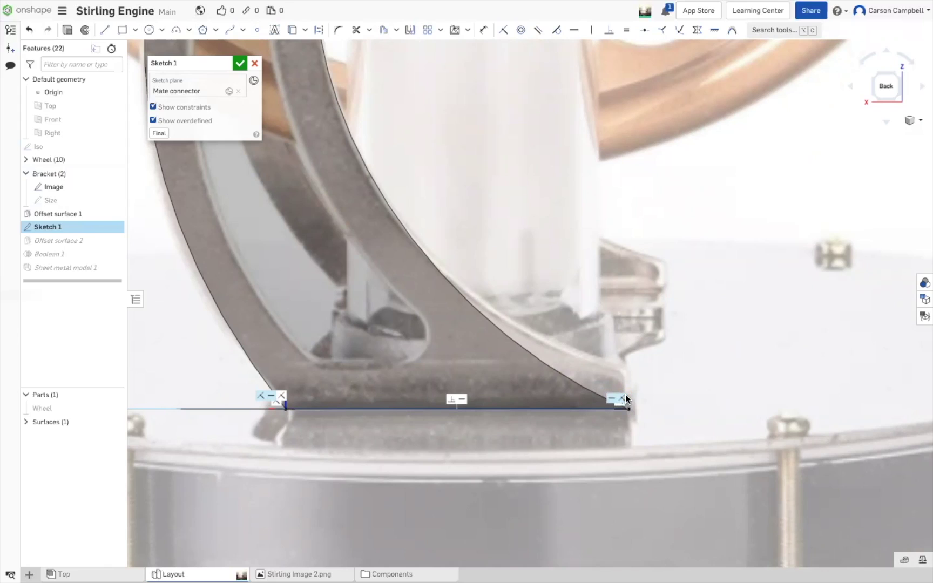
mouse_move(697, 395)
right_down()
mouse_move(698, 379)
mouse_move(702, 455)
mouse_move(702, 406)
mouse_move(703, 419)
right_up()
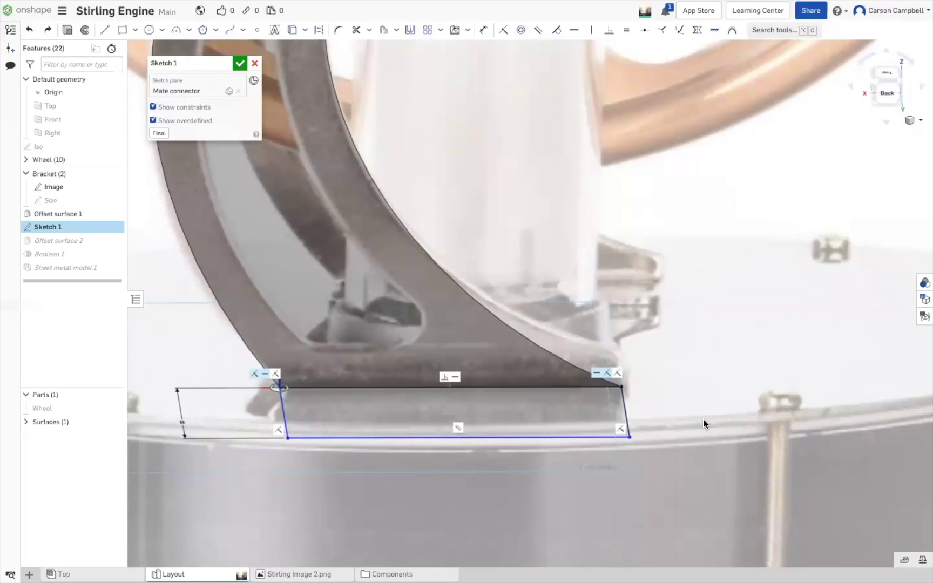
click(254, 63)
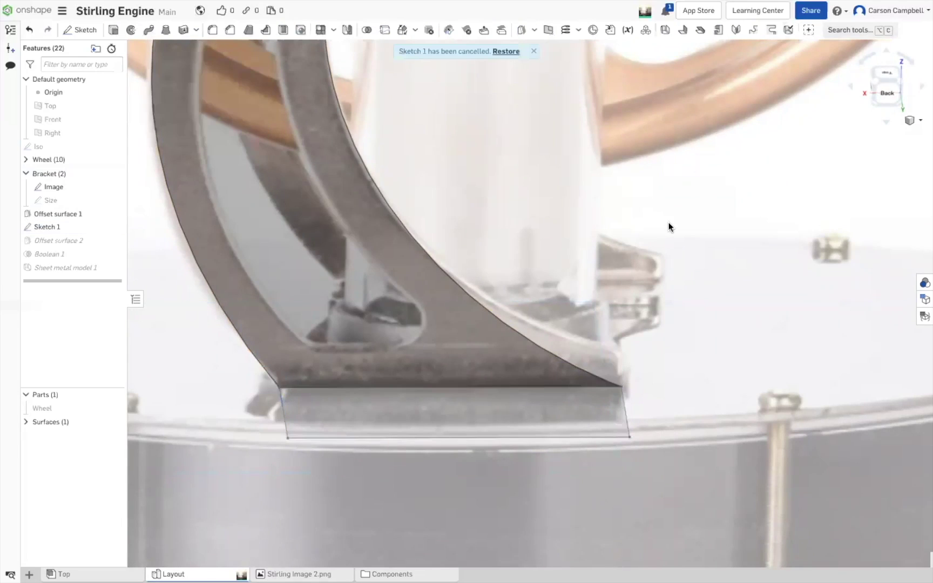
Open the bracket's Size sketch for editing and show its constraints around the base corners.
double_click(54, 199)
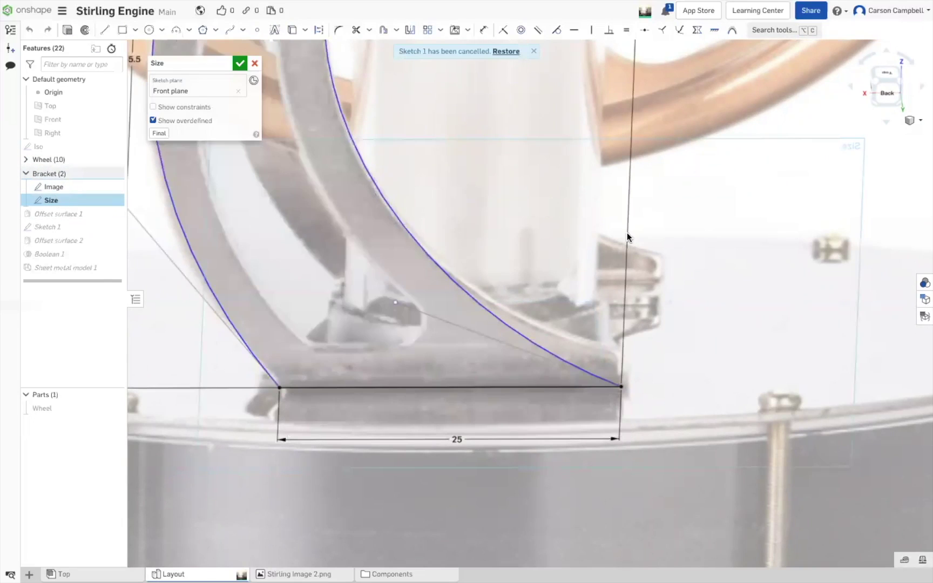
right_drag(712, 278, 691, 282)
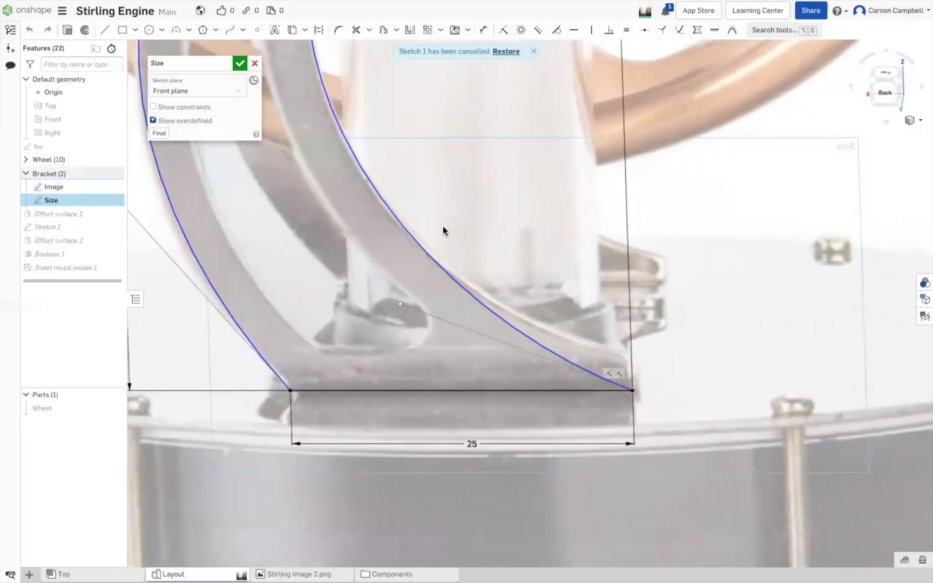
right_drag(442, 225, 135, 108)
click(153, 106)
mouse_move(612, 321)
right_down()
mouse_move(589, 319)
mouse_move(627, 359)
mouse_move(659, 516)
right_up()
scroll(658, 517, up, 2)
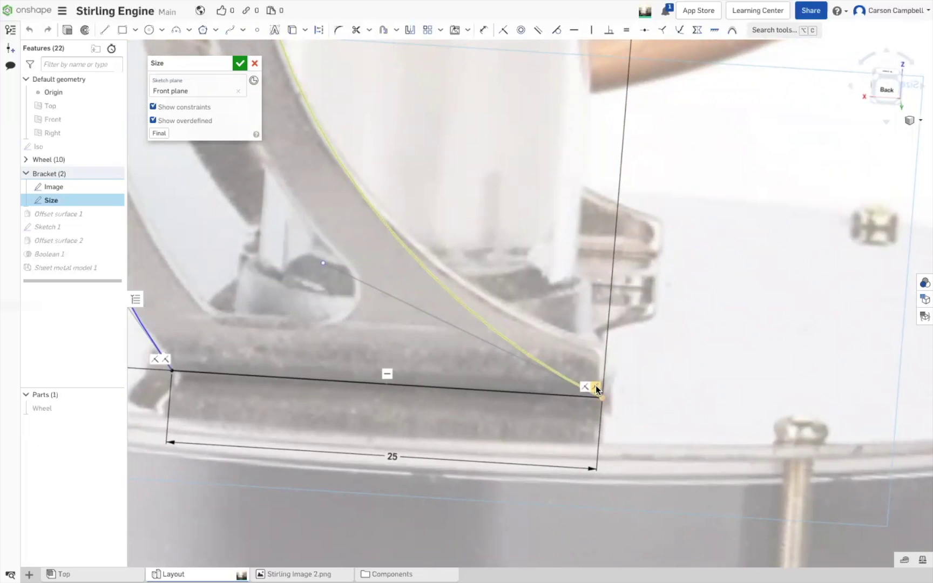
Set the bracket sketch's height dimension to 53.5 mm and hide the sketch constraints.
scroll(663, 333, down, 6)
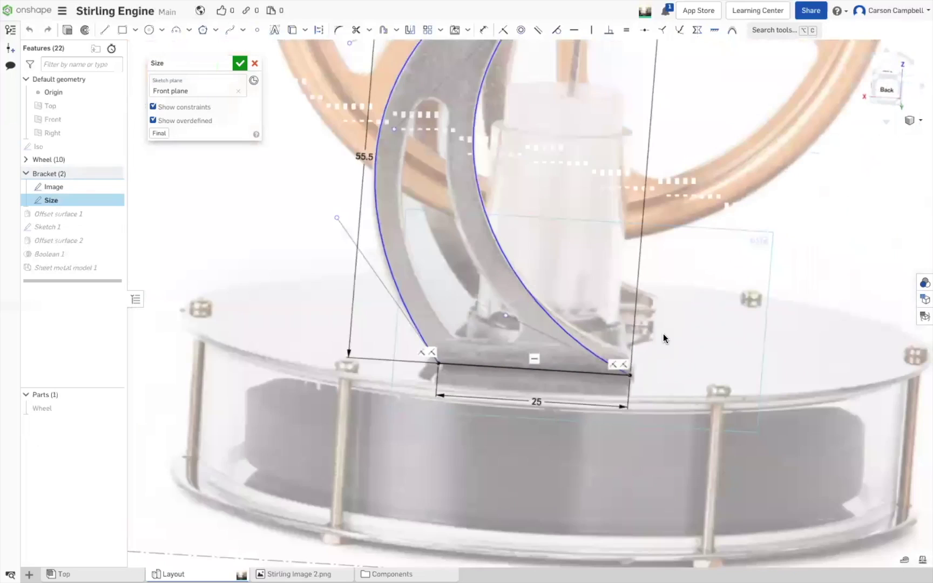
key(n)
scroll(847, 325, down, 8)
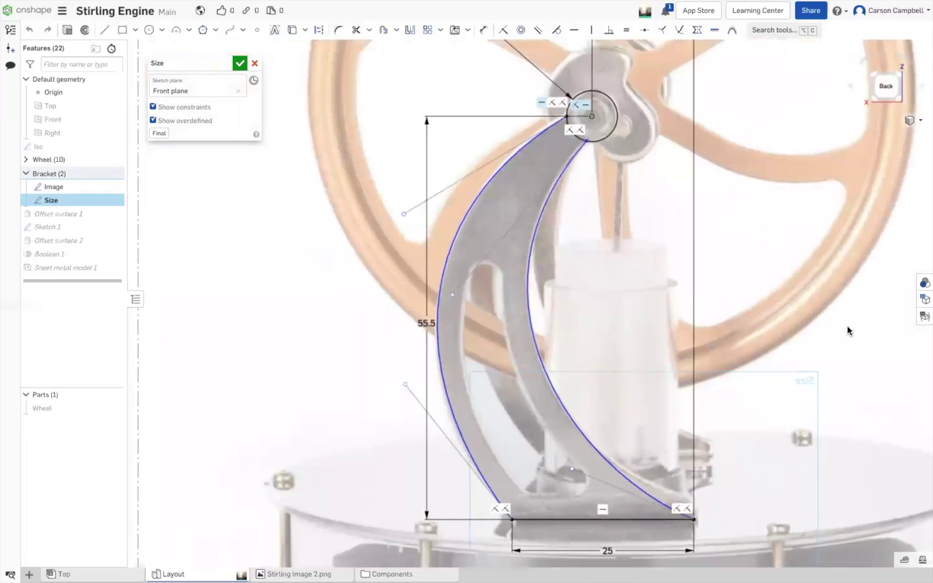
scroll(369, 314, down, 4)
scroll(633, 321, up, 6)
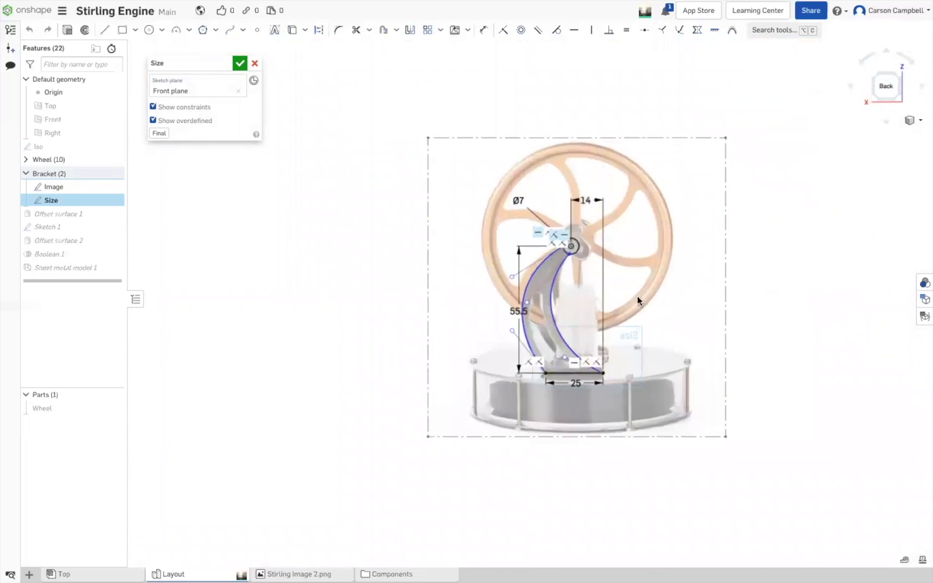
scroll(554, 423, up, 2)
double_click(466, 297)
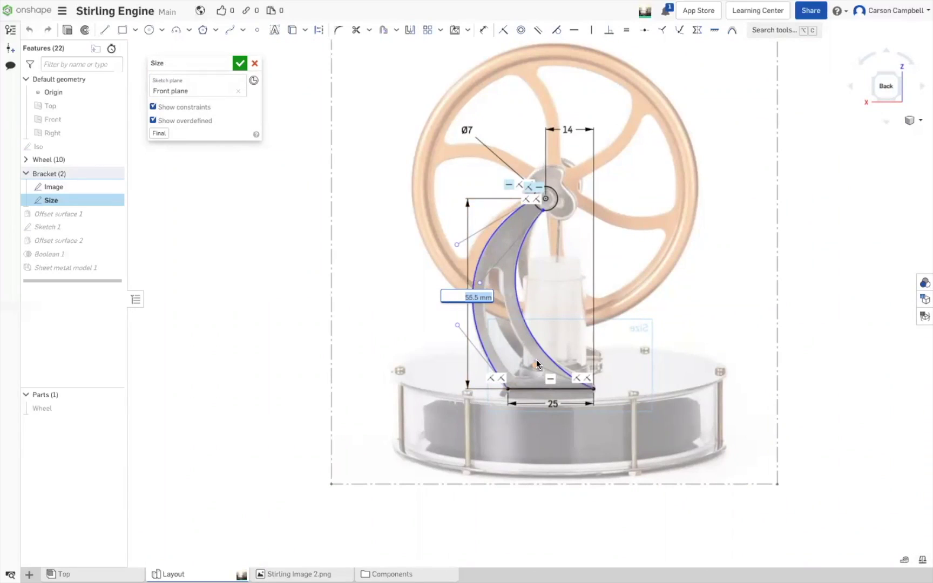
key(BackSpace)
key(Down)
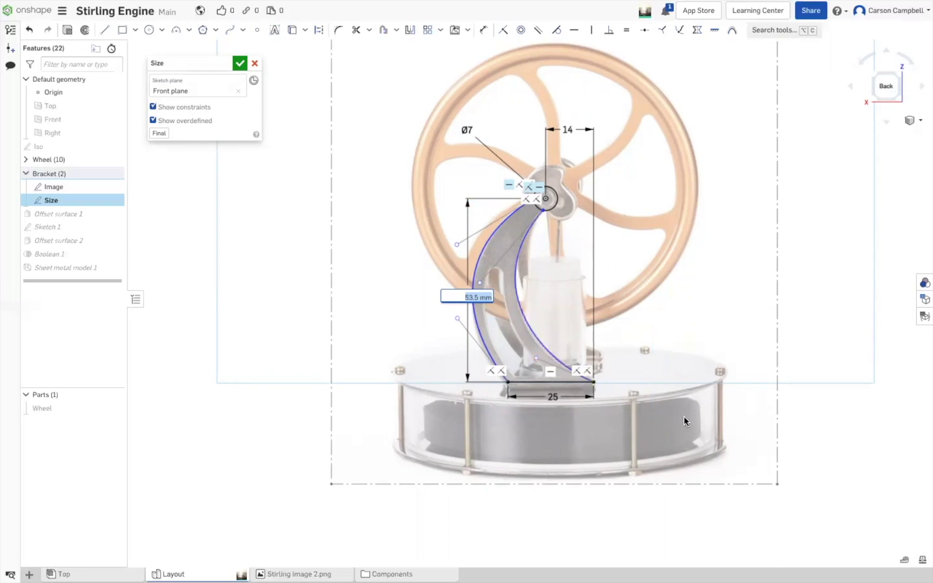
scroll(683, 422, up, 3)
scroll(605, 354, up, 5)
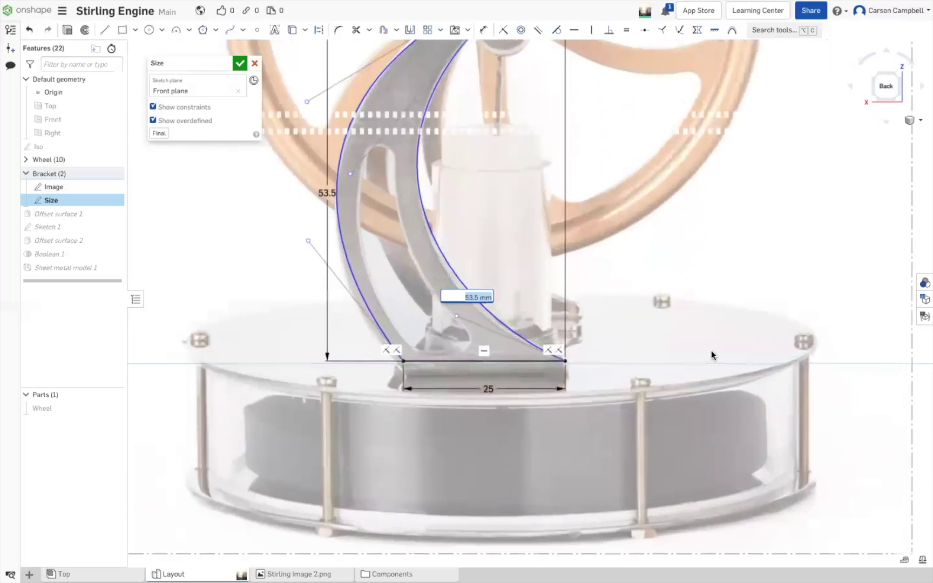
scroll(219, 364, up, 2)
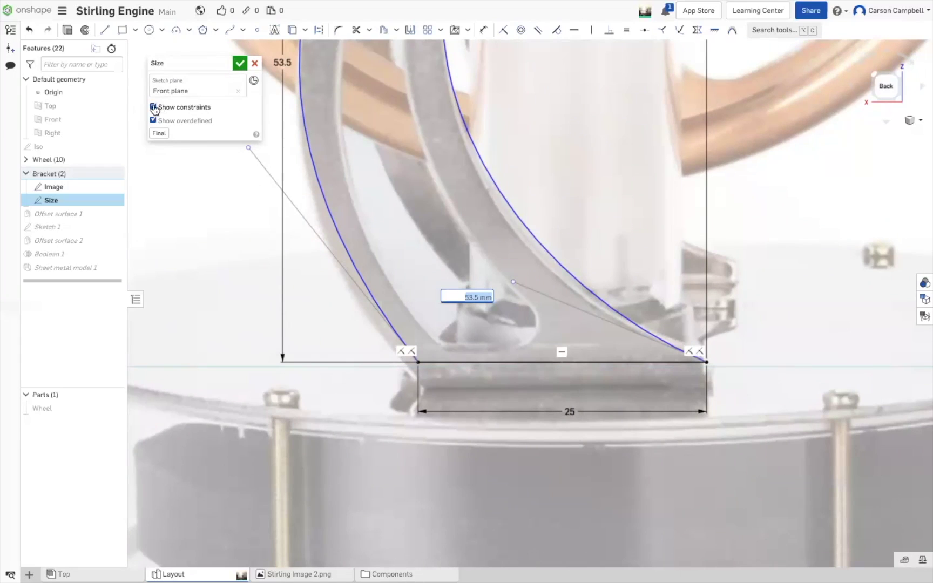
click(171, 109)
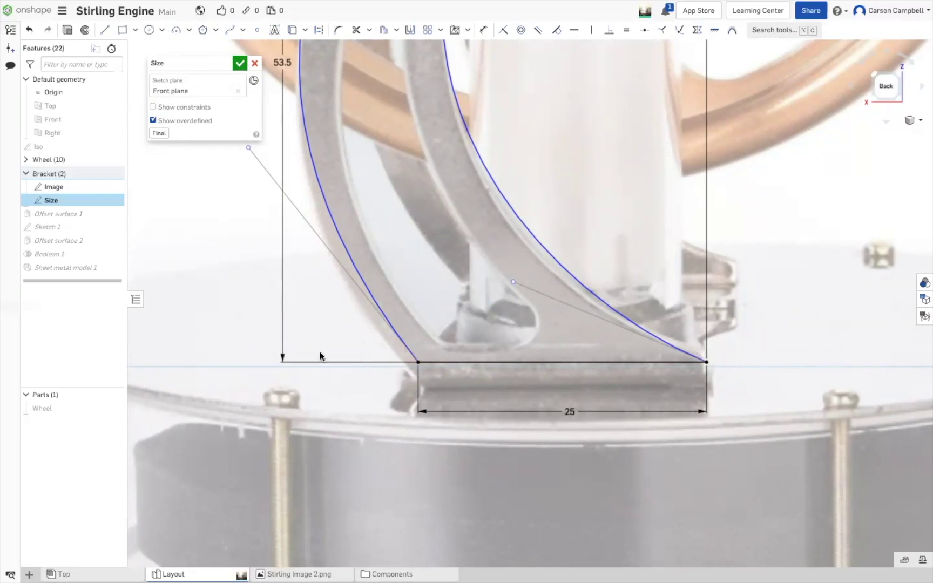
Set the width of the bracket's base line to 26 mm after trying wider values against the reference image.
double_click(572, 413)
key(Up)
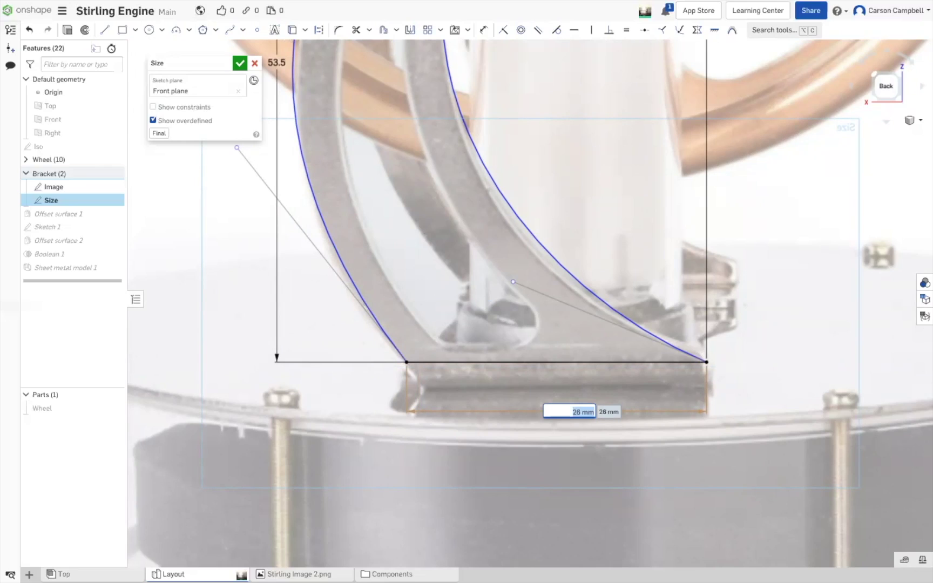
key(Up)
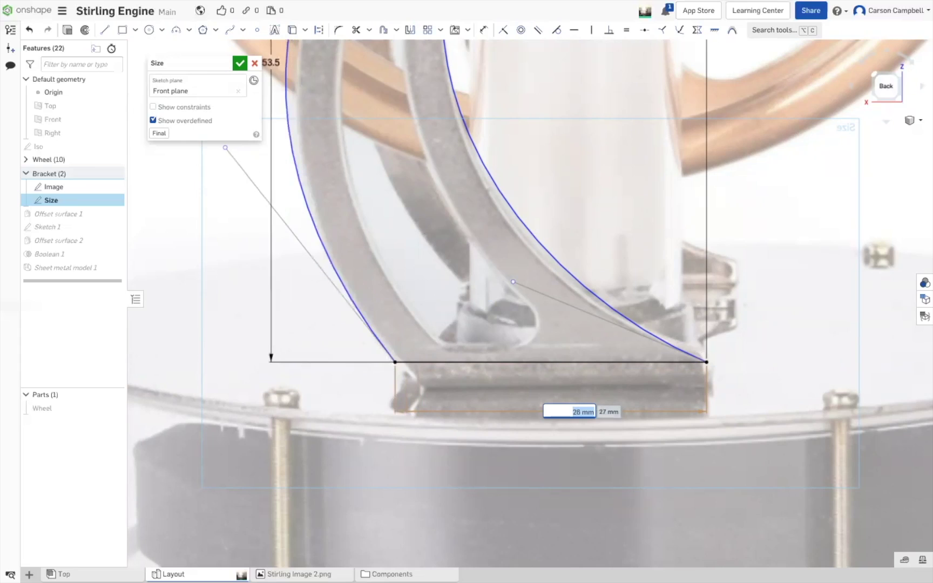
key(Up)
key(Up)
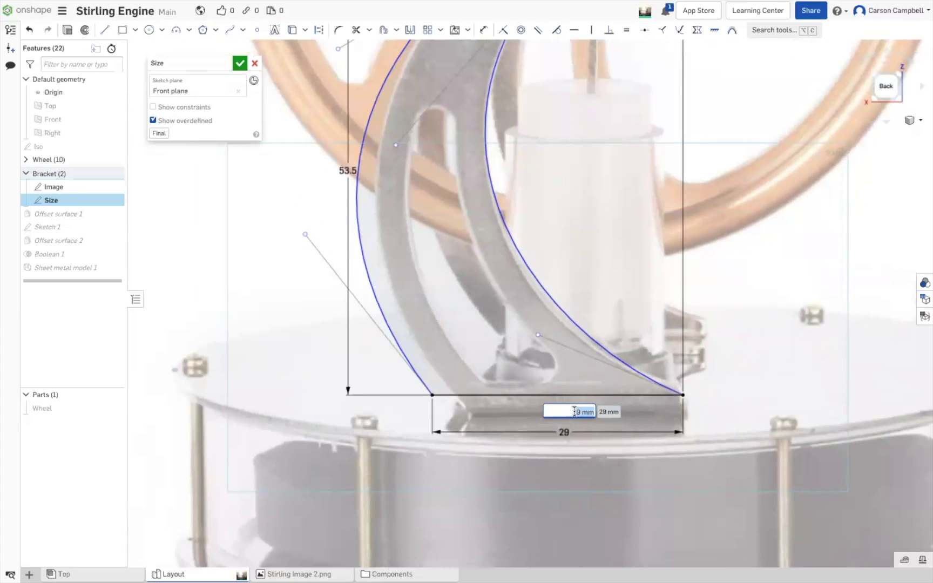
key(Down)
key(Down)
key(Down)
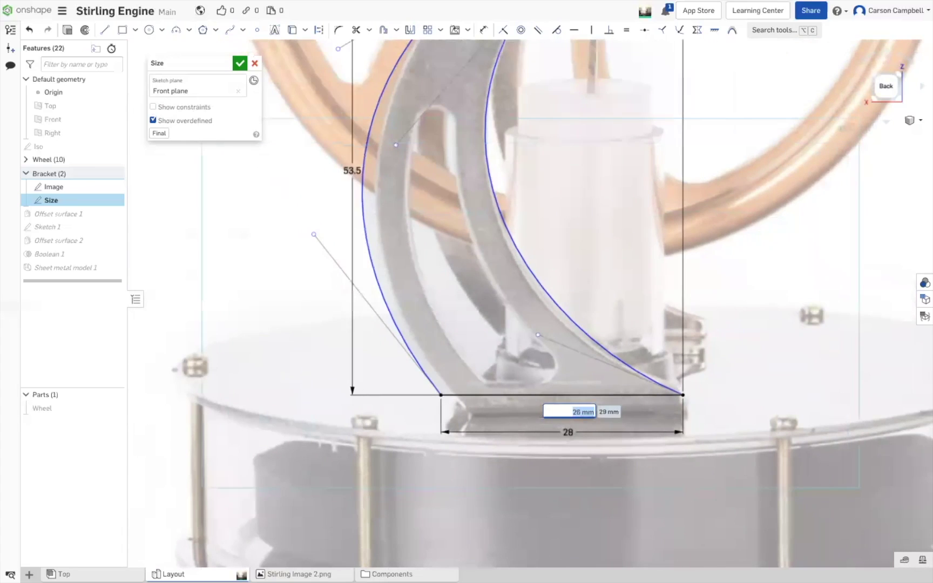
key(Return)
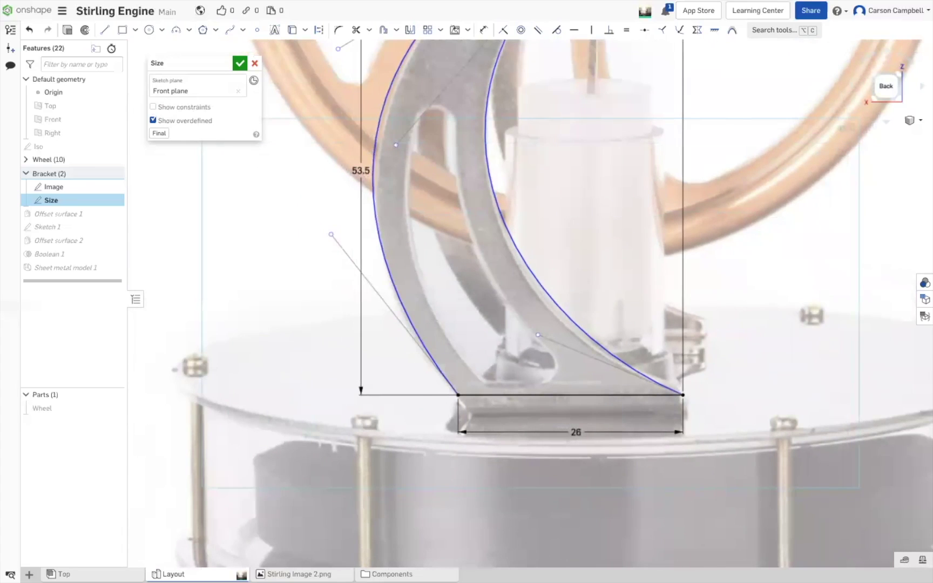
Adjust the control points of the bracket's outer and inner curves to follow the reference image, and accept the sketch.
scroll(349, 275, down, 3)
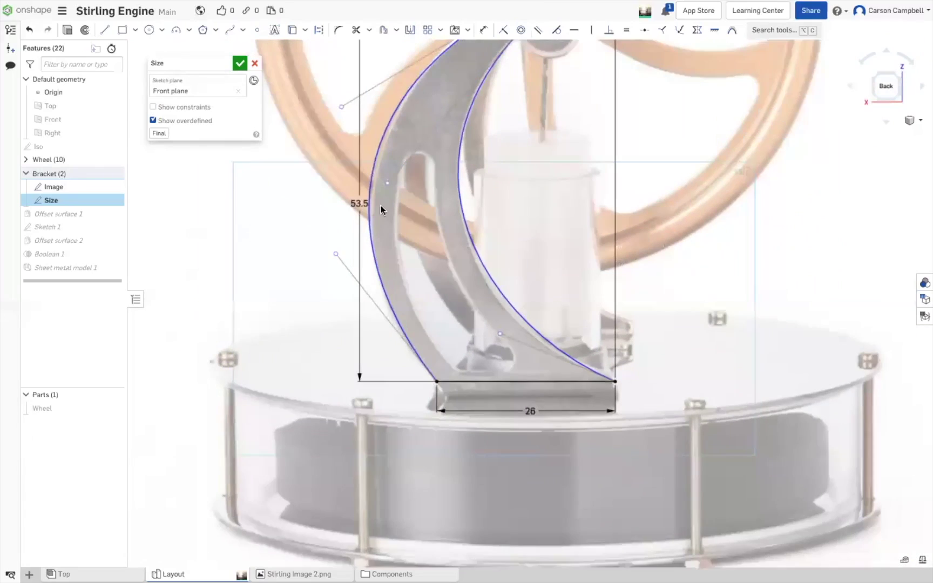
mouse_move(346, 119)
mouse_down()
mouse_move(356, 124)
mouse_move(360, 110)
mouse_up()
drag(339, 241, 335, 248)
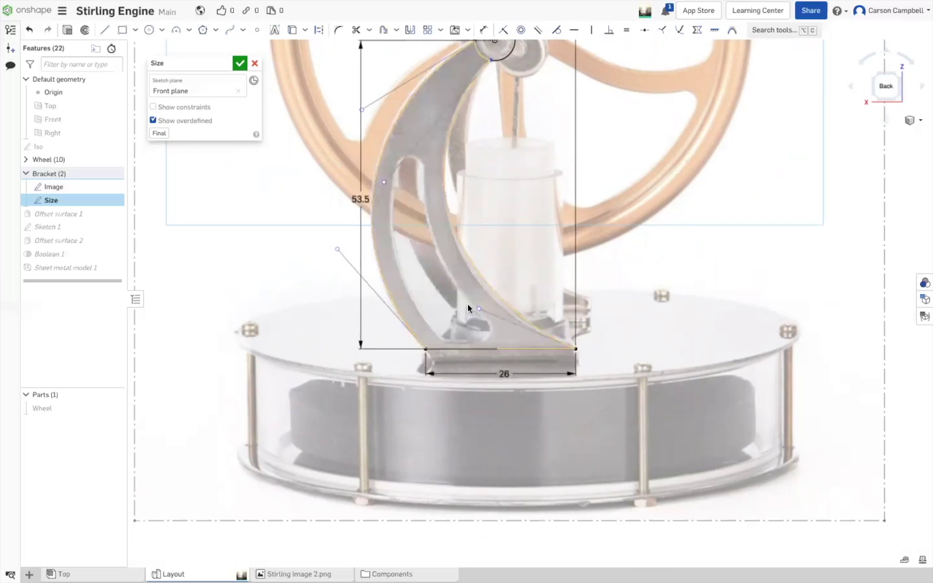
drag(476, 310, 475, 314)
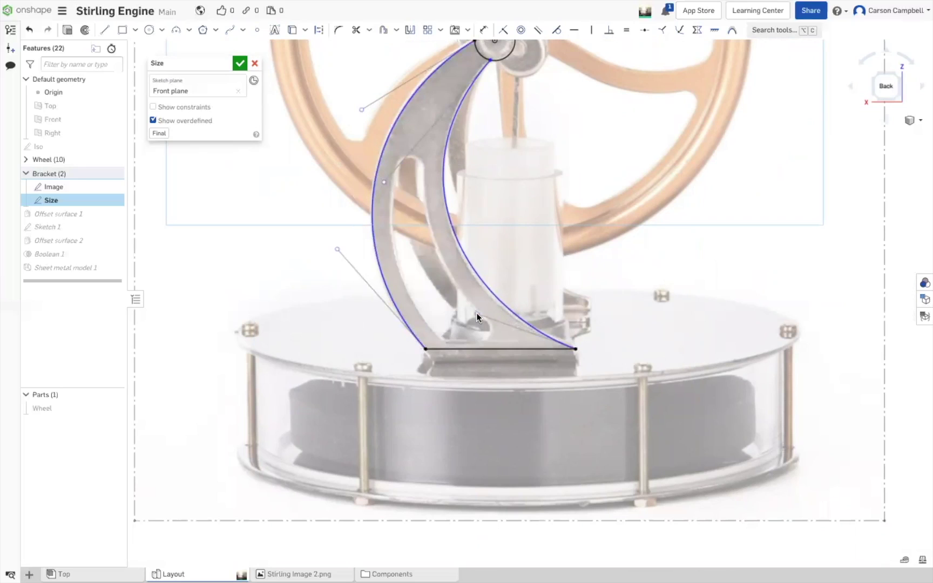
drag(383, 184, 384, 174)
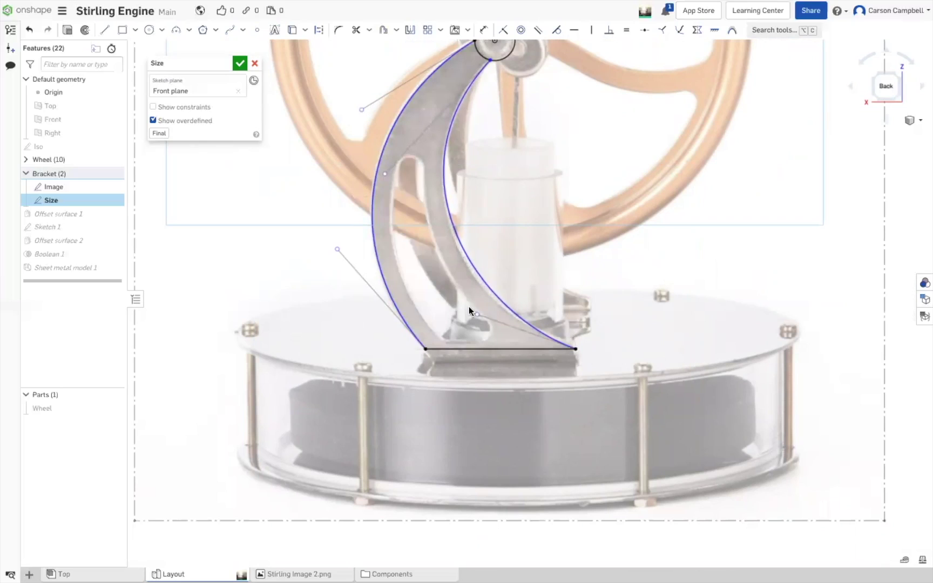
drag(476, 313, 474, 329)
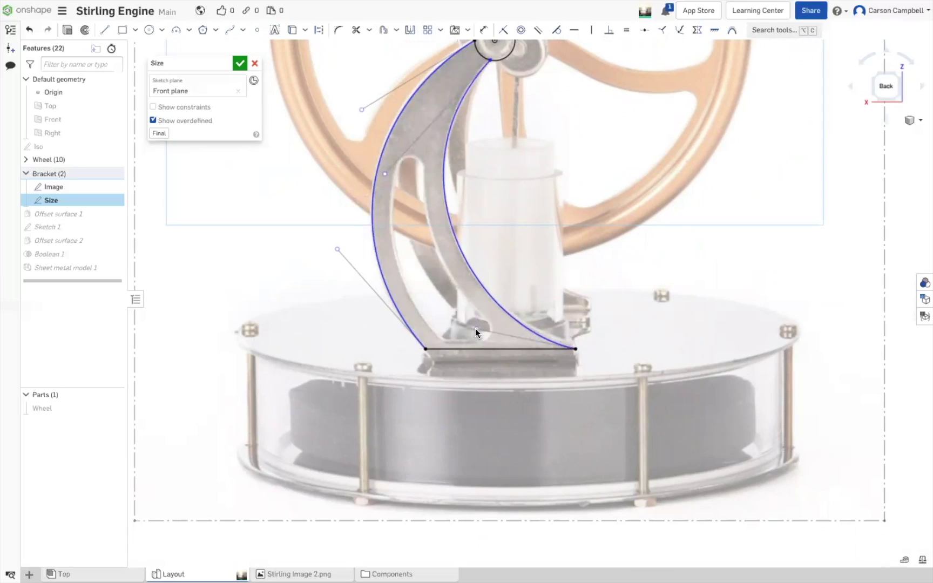
click(239, 64)
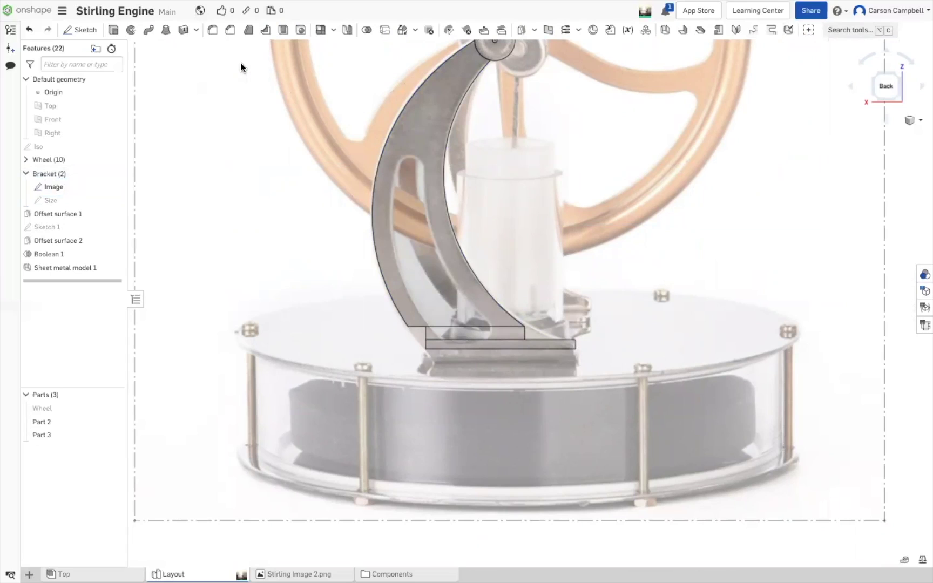
Open the foot sketch, Sketch 1, for editing and compare its plane with the reference image from the back.
right_drag(656, 269, 697, 239)
click(882, 85)
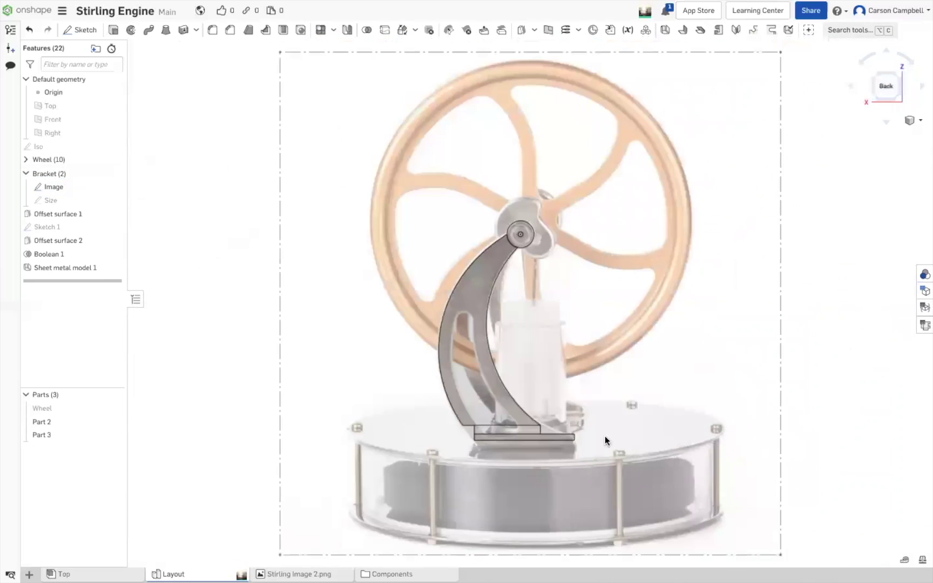
scroll(606, 439, up, 5)
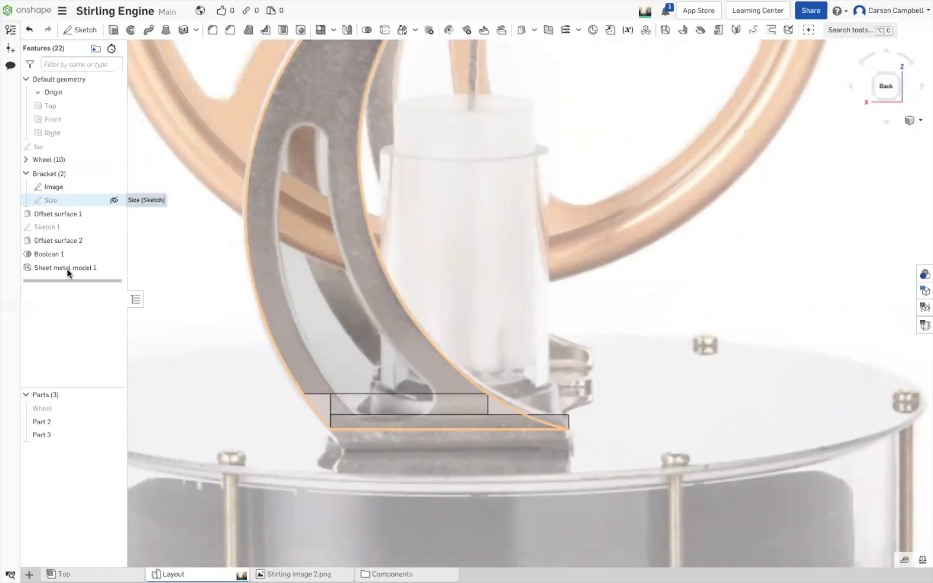
double_click(58, 229)
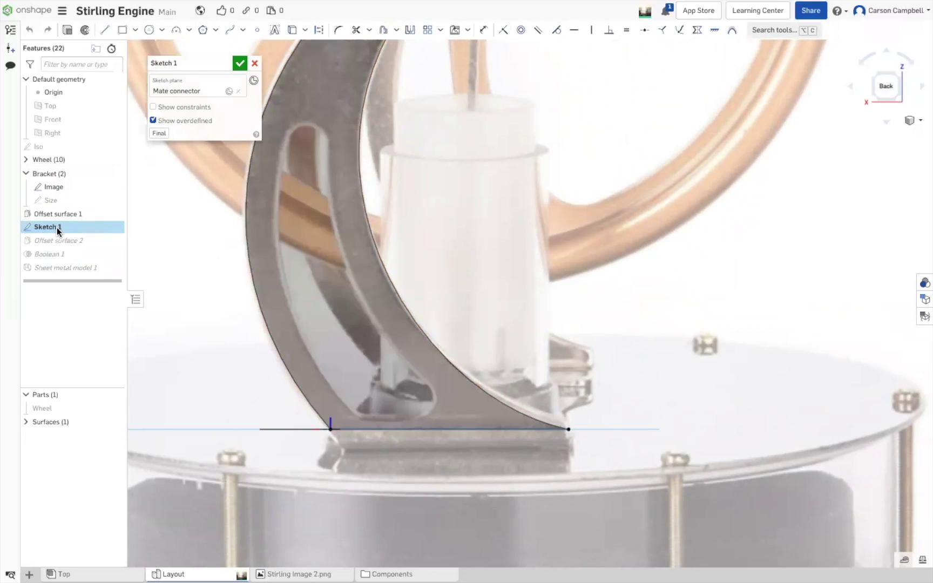
mouse_move(673, 279)
right_down()
mouse_move(620, 279)
mouse_move(586, 298)
mouse_move(591, 312)
right_up()
key(n)
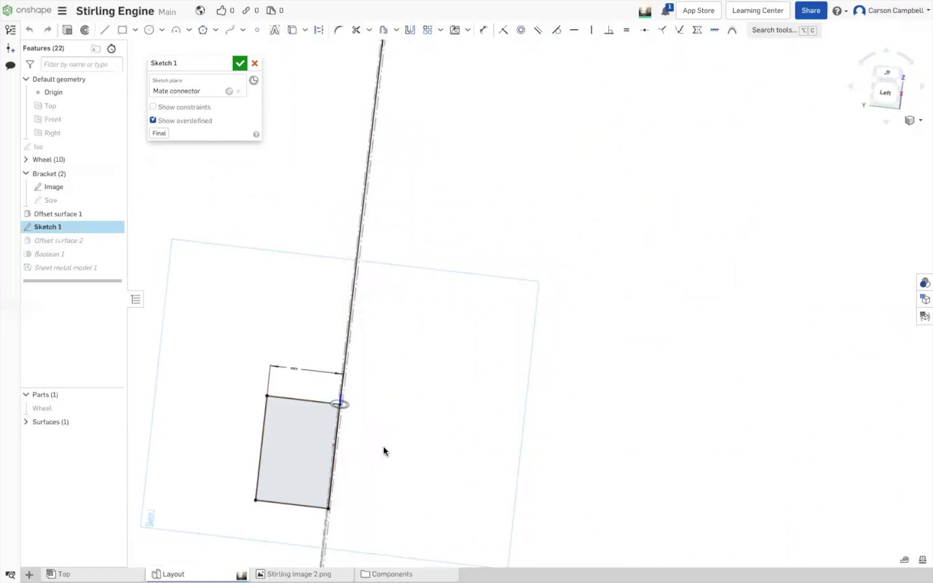
click(884, 90)
mouse_move(695, 192)
right_down()
mouse_move(695, 223)
mouse_move(705, 194)
mouse_move(777, 189)
right_up()
click(884, 86)
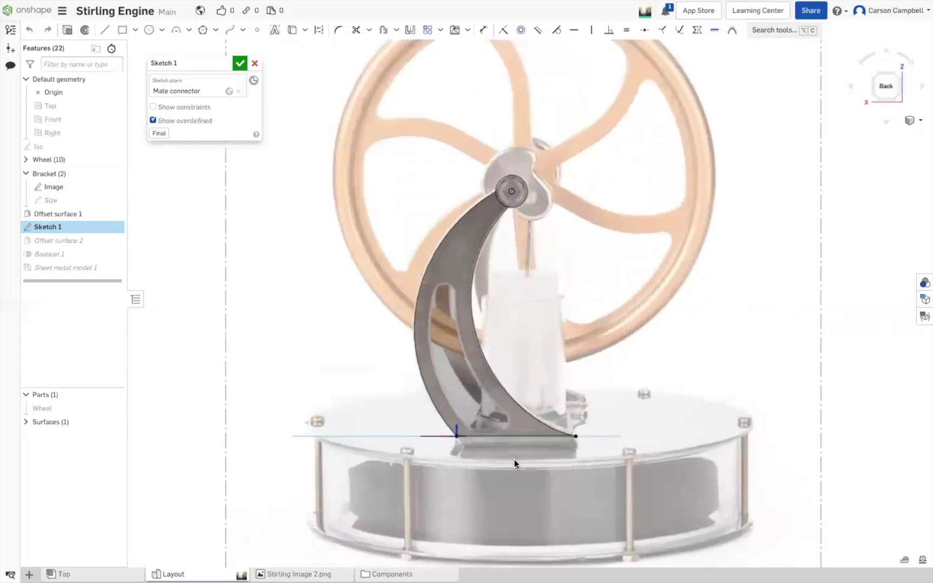
scroll(514, 459, up, 3)
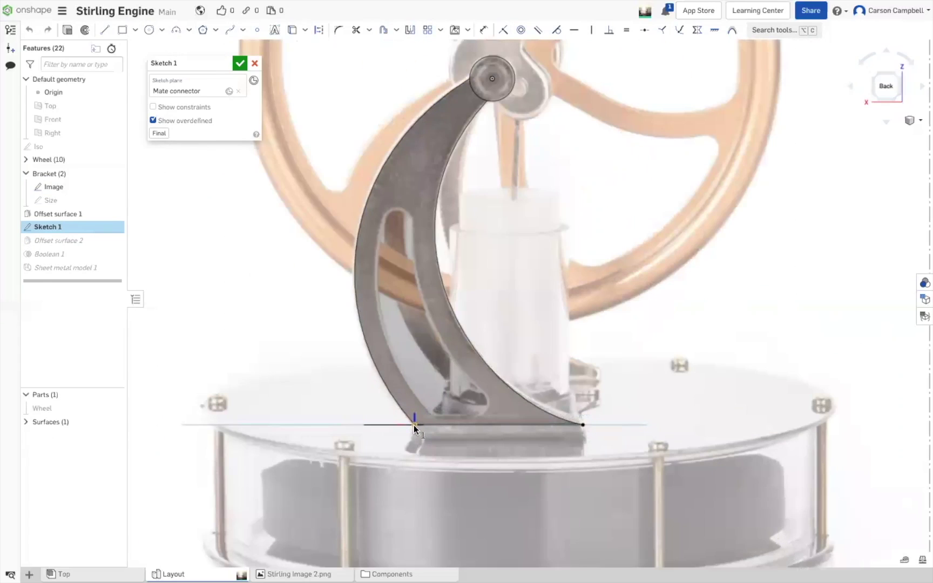
click(413, 425)
click(303, 340)
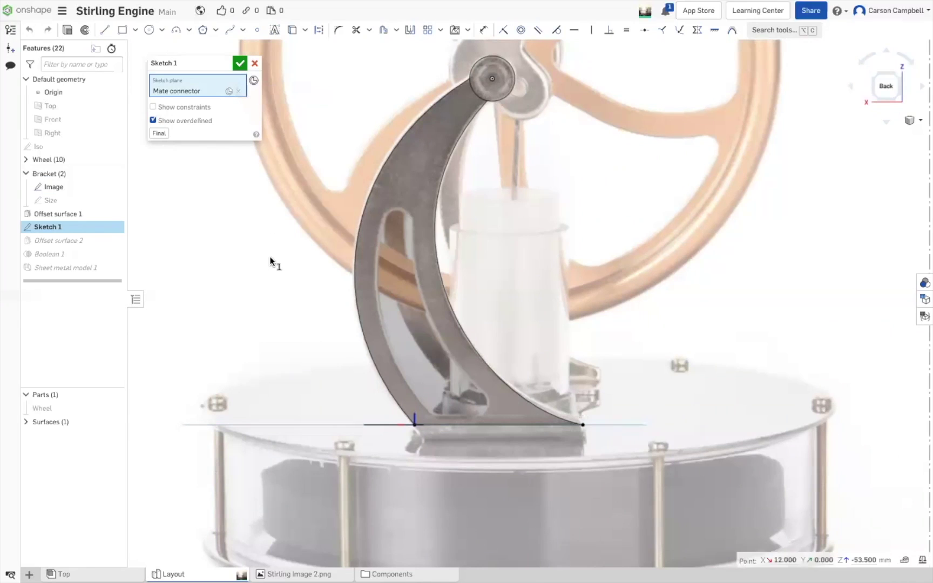
Offset the foot sketch's mate connector by -3 mm along Z and accept the sketch.
click(229, 91)
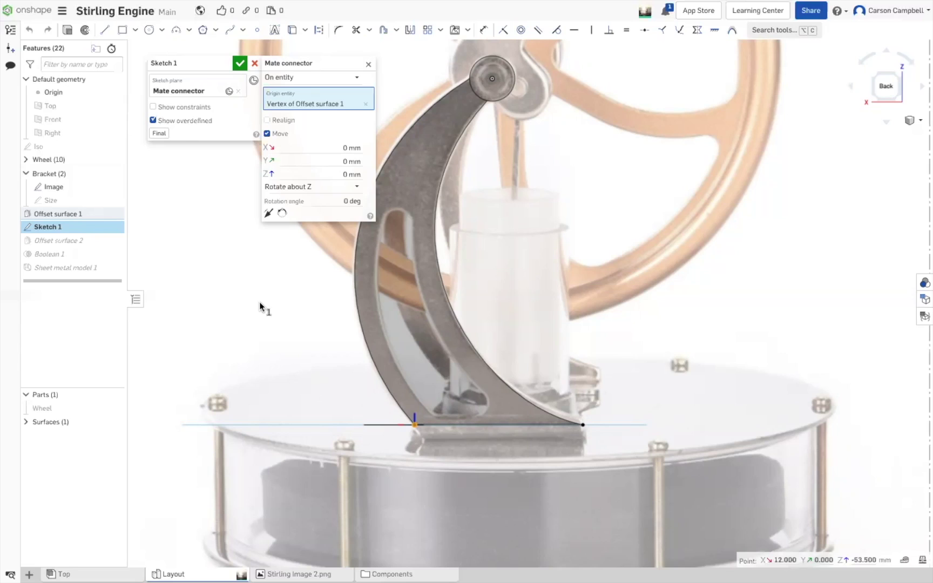
click(345, 173)
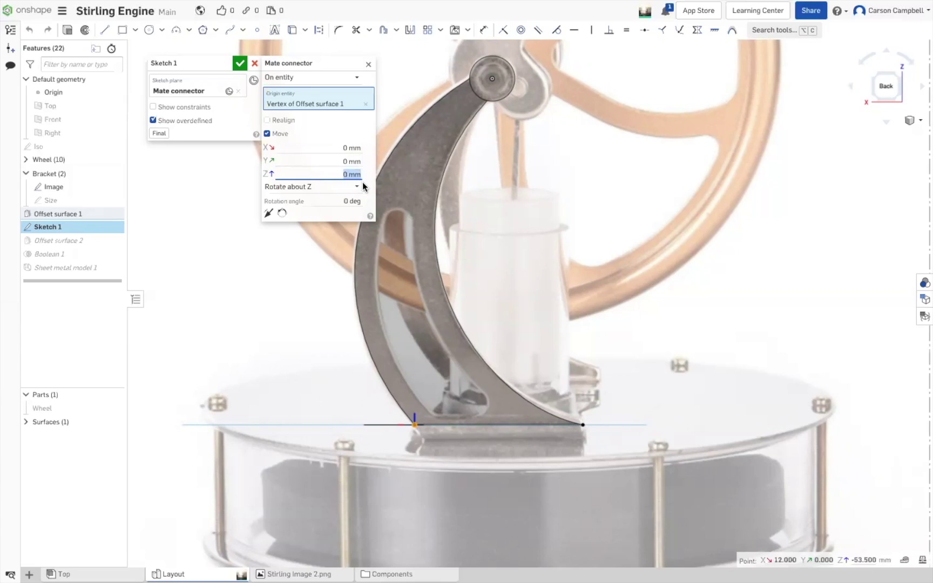
key(Down)
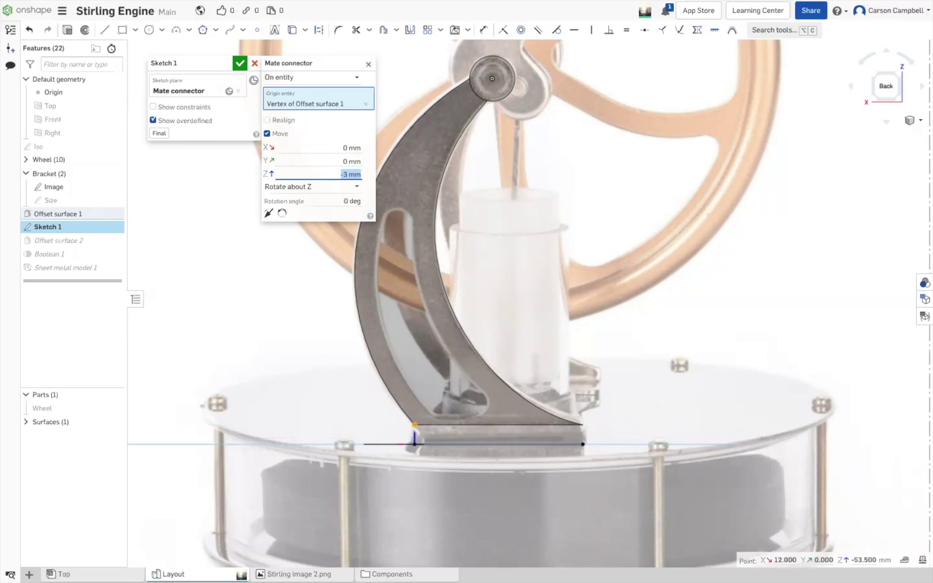
mouse_move(639, 277)
right_down()
mouse_move(601, 267)
mouse_move(593, 292)
mouse_move(624, 295)
right_up()
click(241, 65)
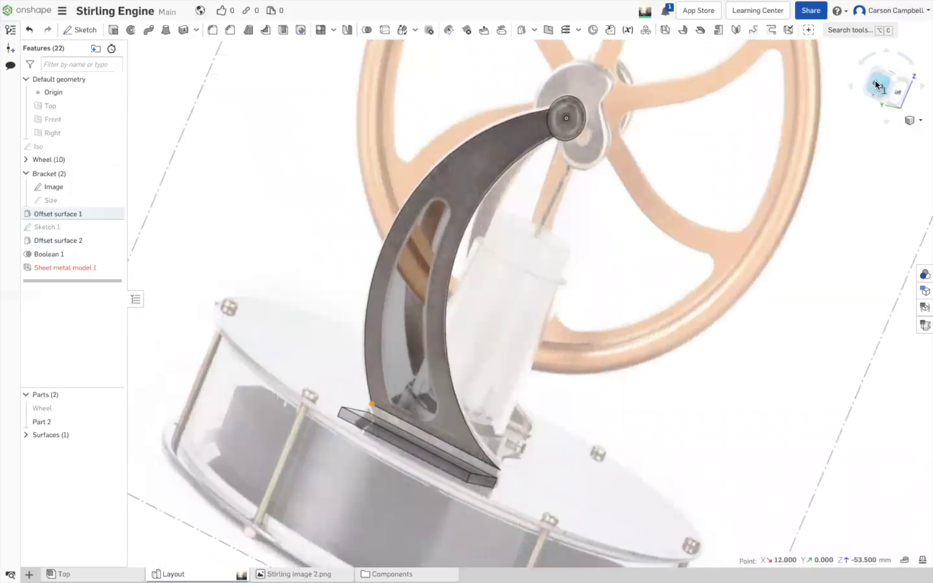
Examine the lowered foot and the bracket's bottom edge against the reference image from the back and at an angle.
click(876, 85)
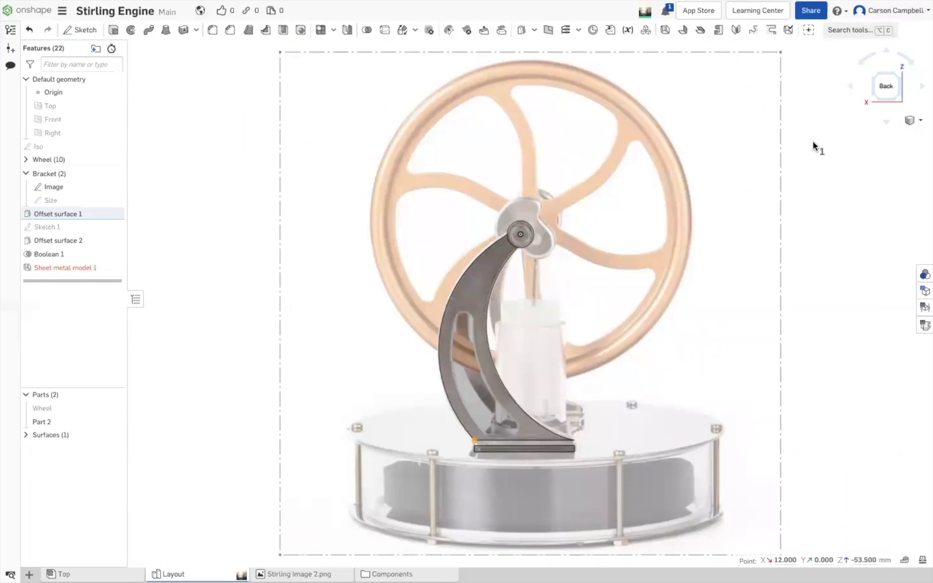
right_drag(759, 296, 539, 405)
scroll(533, 452, up, 5)
mouse_move(600, 448)
right_down()
mouse_move(709, 448)
mouse_move(526, 367)
right_up()
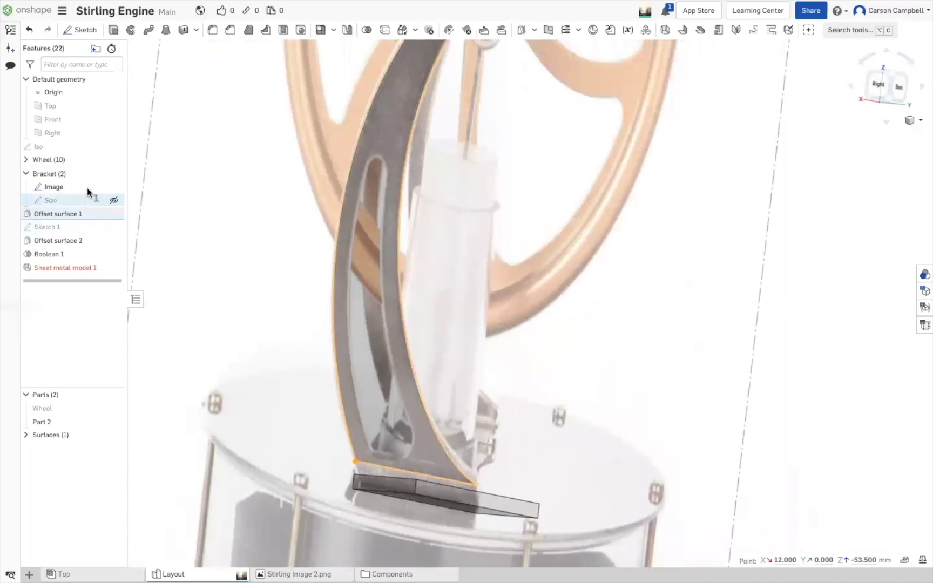
Hide the Image sketch to view the bracket and foot from behind, and clear the selection.
click(114, 186)
right_drag(778, 314, 702, 327)
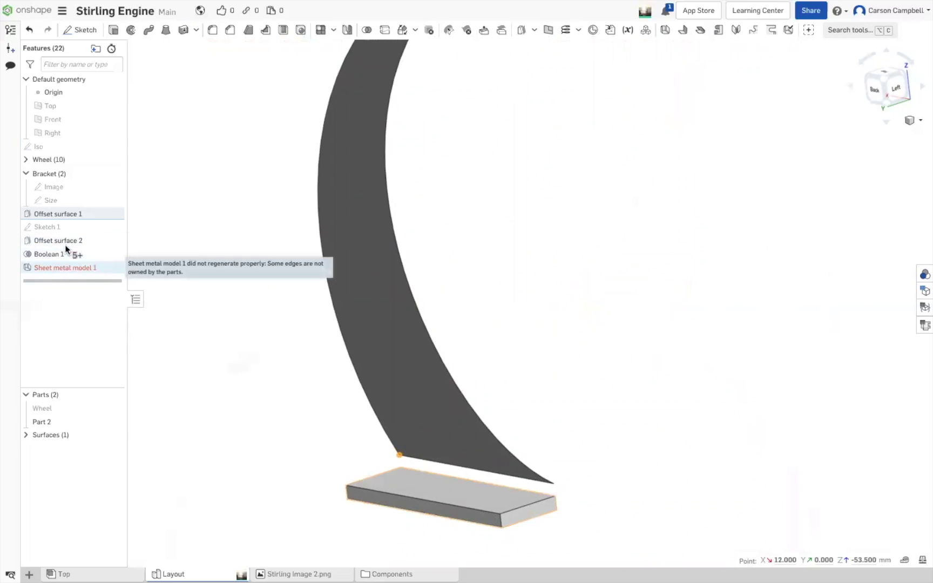
key(ctrl+a)
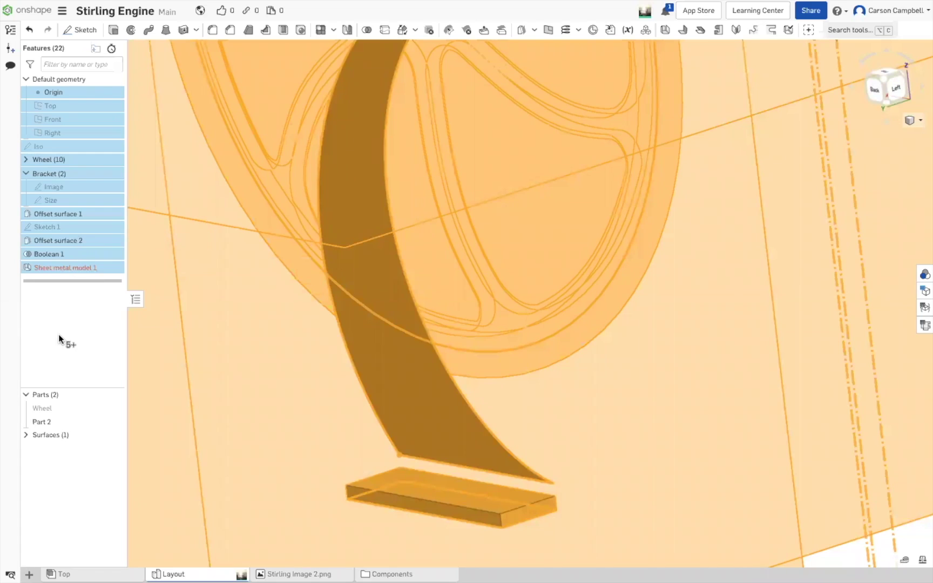
click(258, 402)
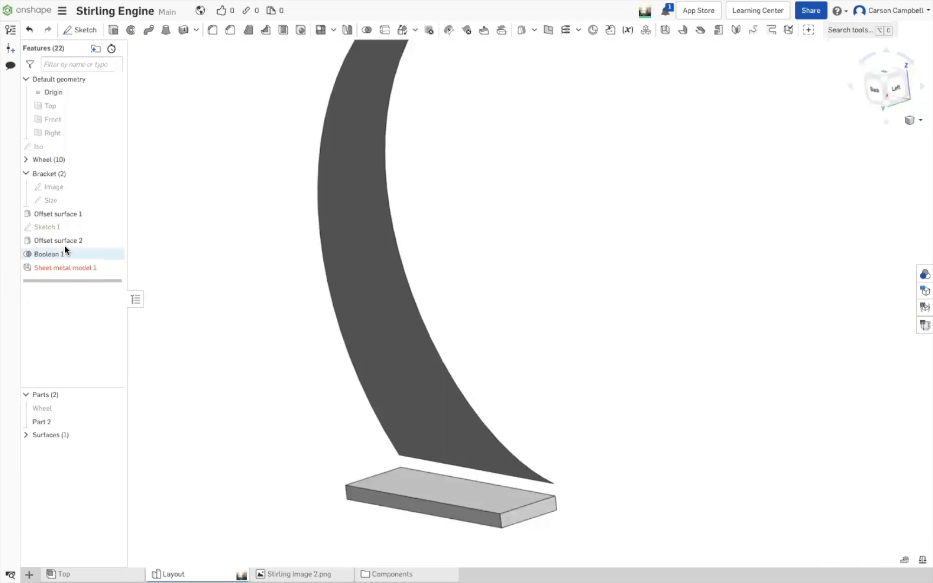
Move the features from Offset surface 1 through Sheet metal model 1 into the Bracket folder.
drag(63, 240, 182, 291)
drag(90, 237, 213, 242)
click(212, 242)
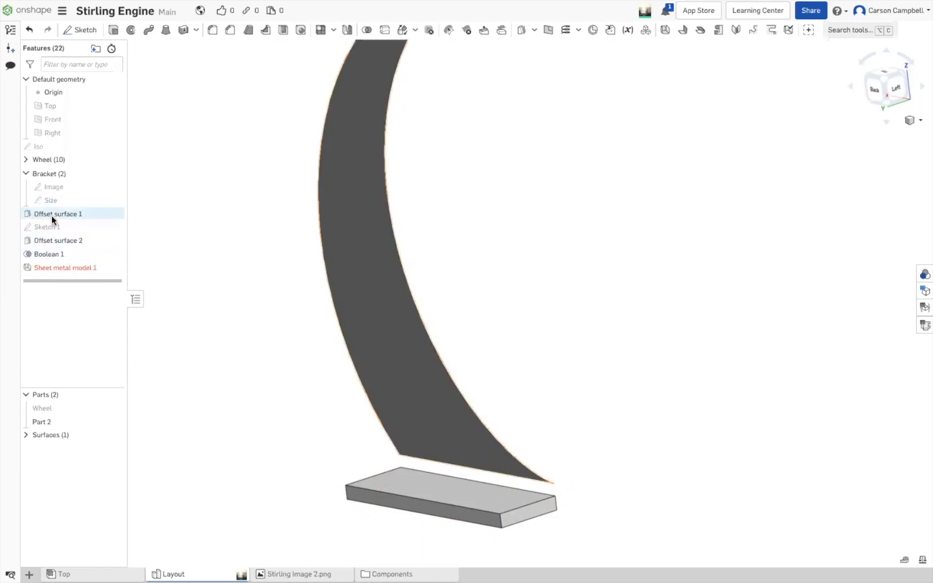
drag(51, 215, 162, 276)
click(58, 214)
shift+click(57, 269)
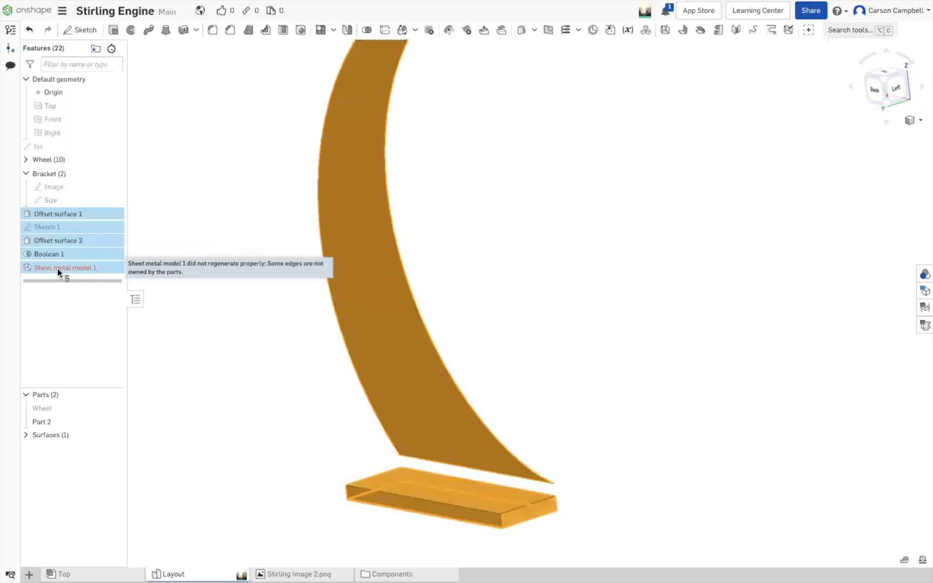
drag(58, 267, 65, 199)
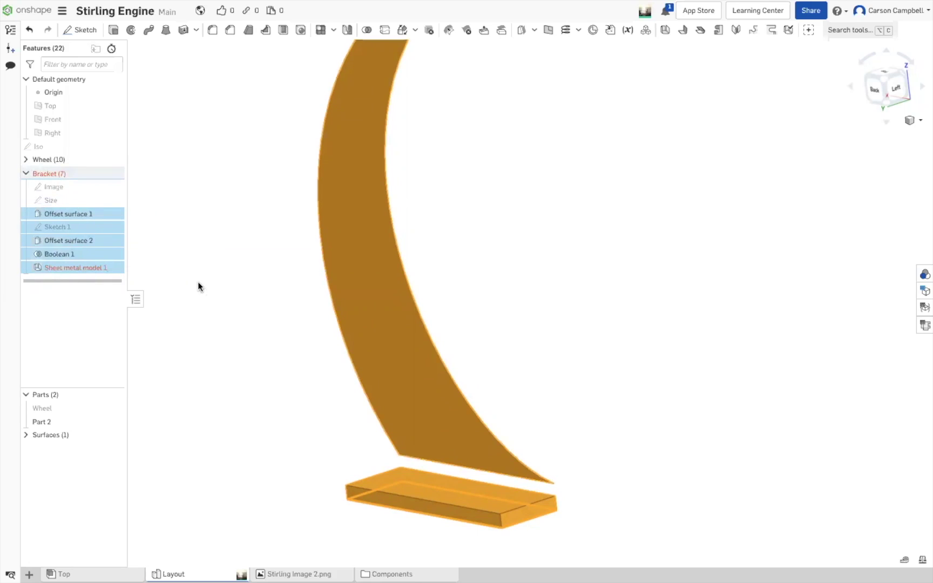
click(198, 282)
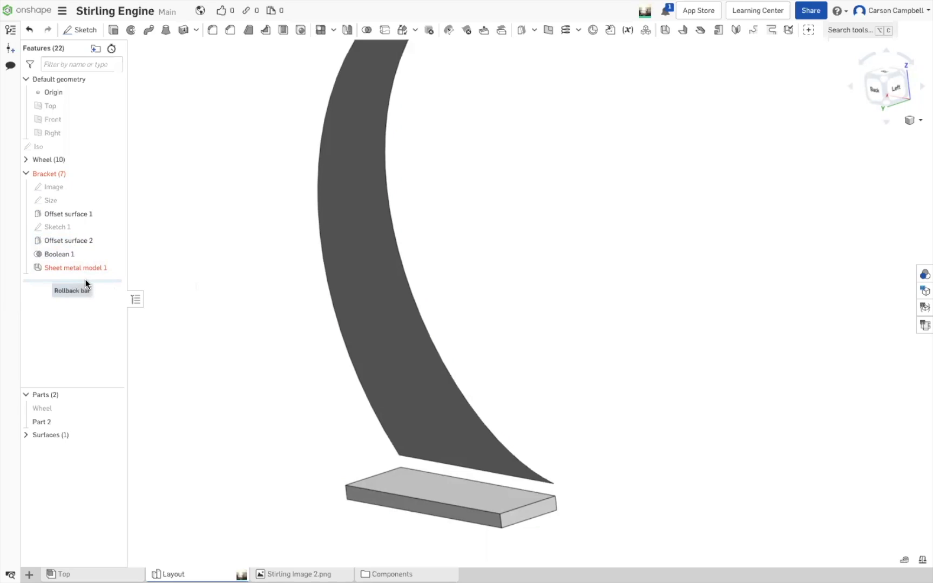
Roll the feature history back to just before Boolean 1 and view the bracket from the front.
drag(86, 283, 90, 249)
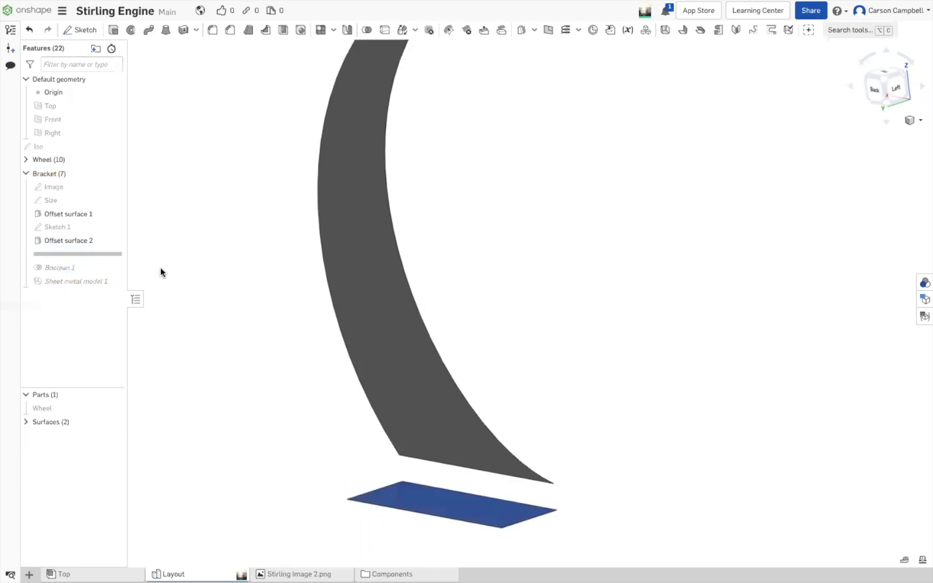
mouse_move(627, 352)
right_down()
mouse_move(560, 359)
mouse_move(641, 359)
right_up()
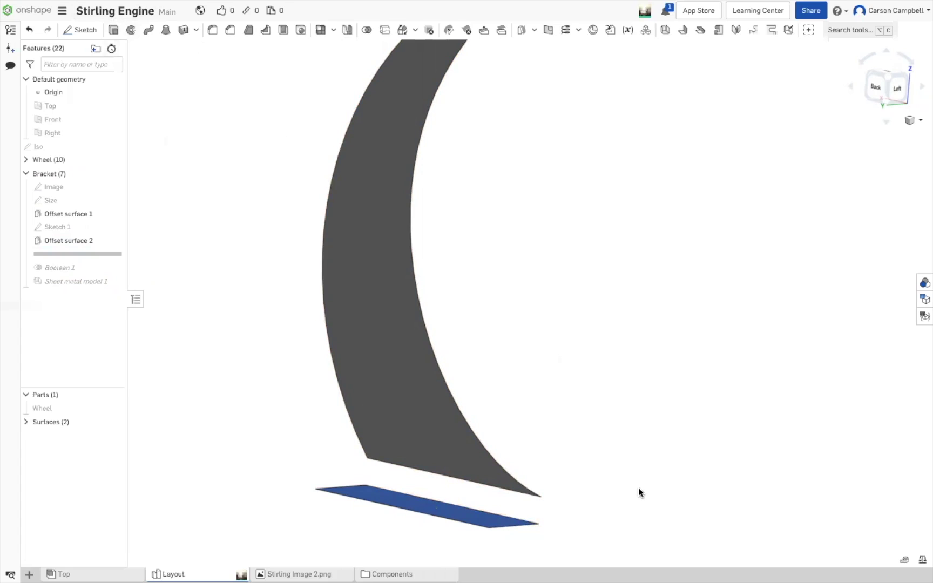
key(shift+1)
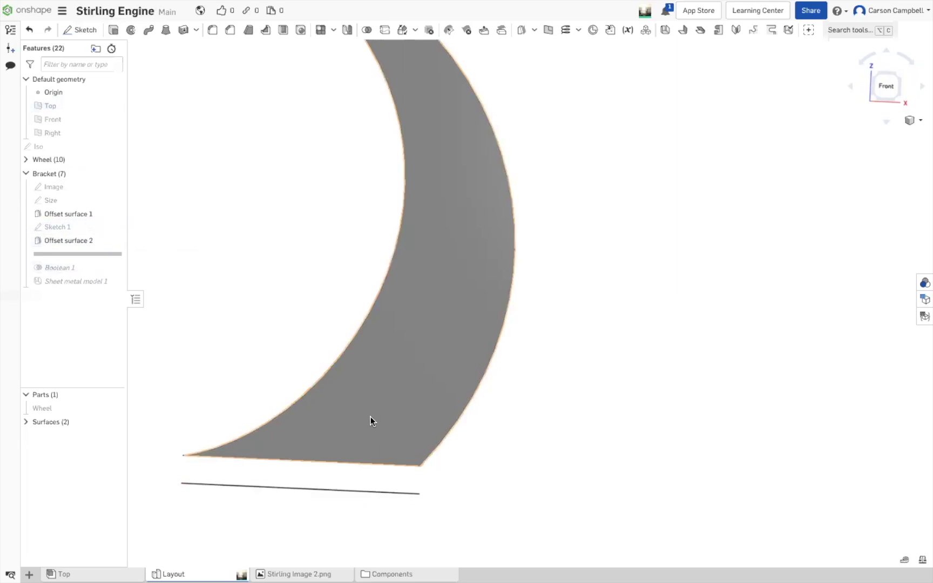
key(s)
click(387, 412)
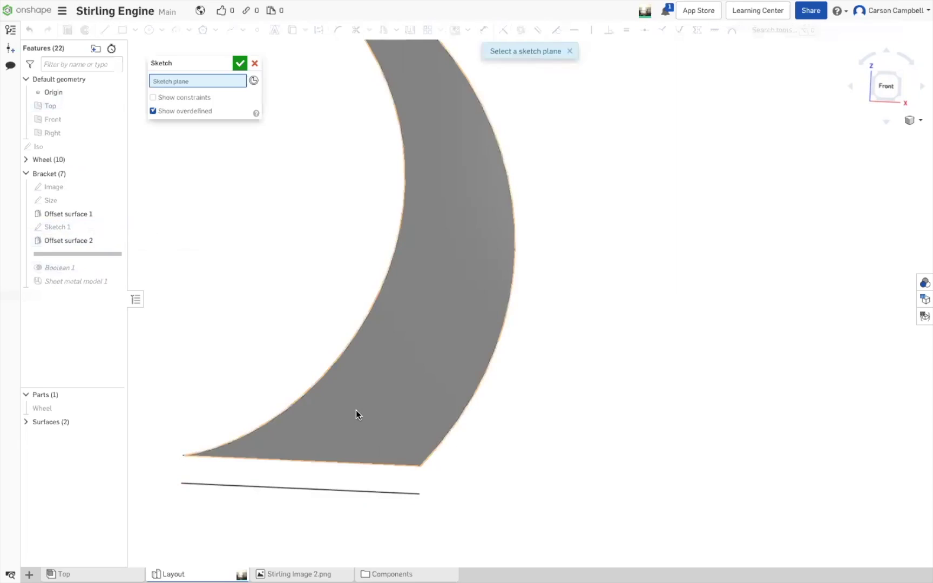
click(355, 410)
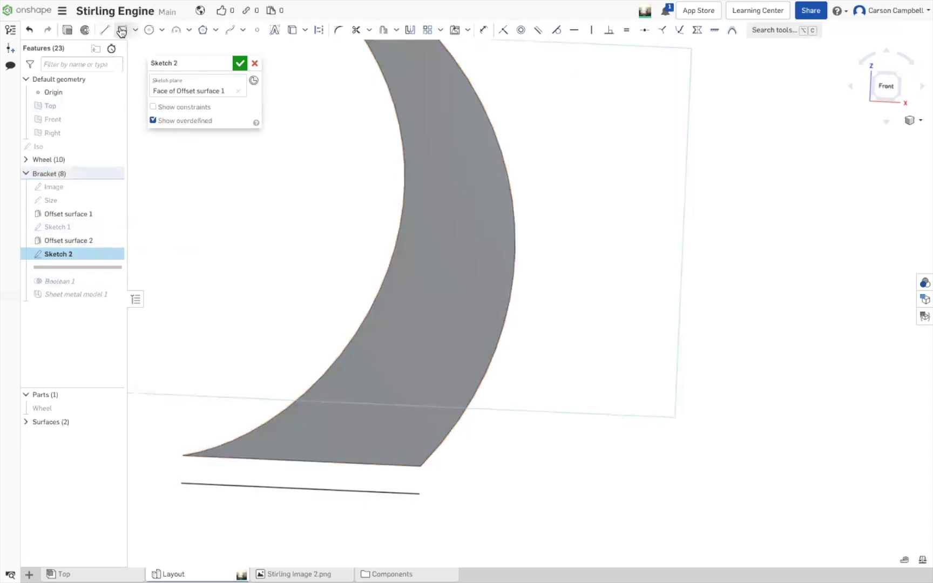
key(g)
click(182, 455)
click(182, 483)
key(Escape)
click(254, 63)
Sketch a 26 by 3 mm rectangle on the bracket face, from its bottom edge down to the foot surface, and accept the sketch.
click(76, 30)
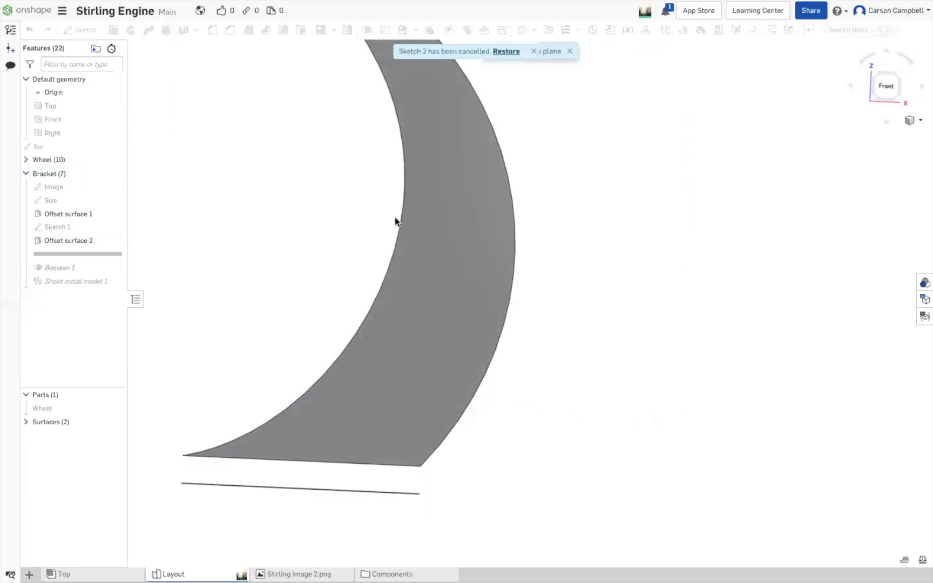
click(437, 341)
click(121, 30)
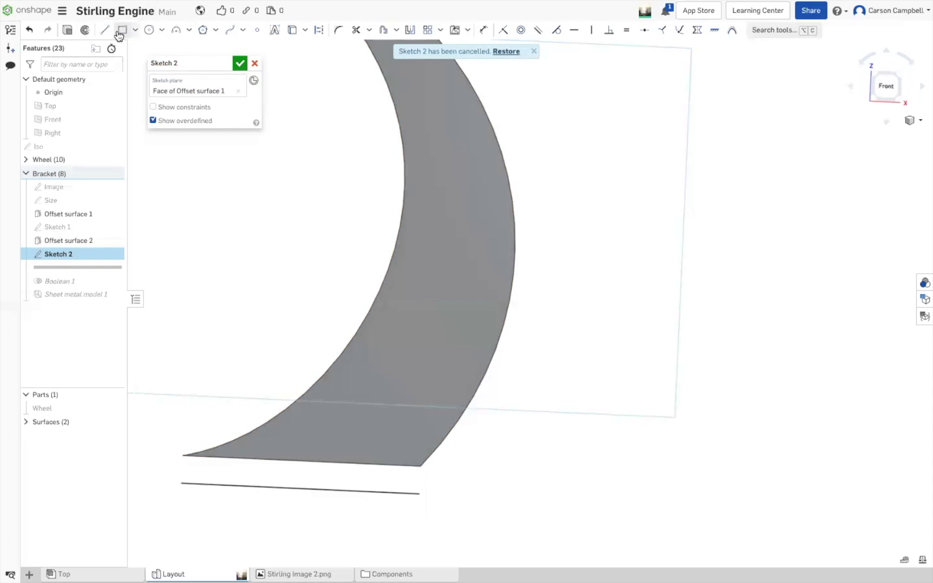
click(182, 455)
click(420, 493)
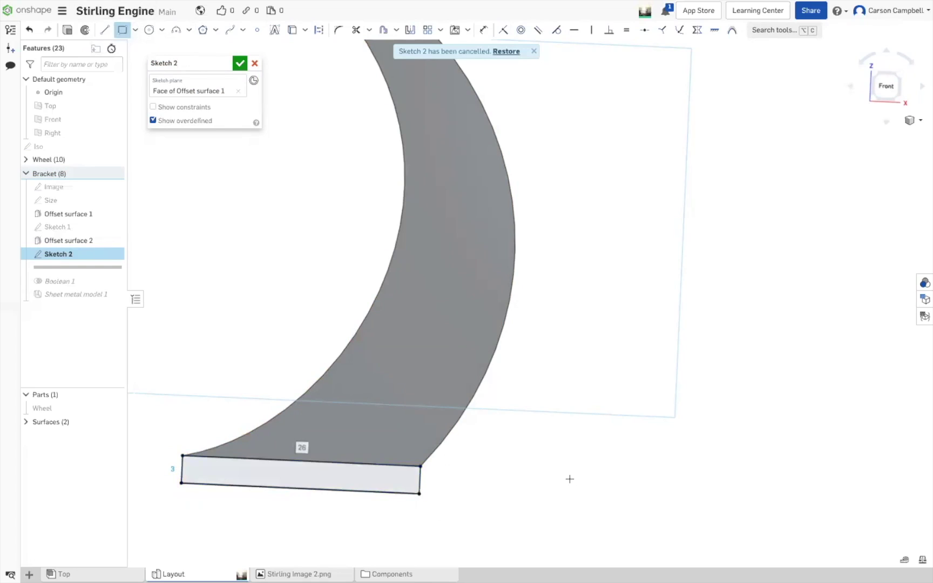
key(Escape)
click(239, 64)
Create an offset surface at 0 mm from the Sketch 2 rectangle between the bracket and the foot.
right_drag(241, 227, 300, 240)
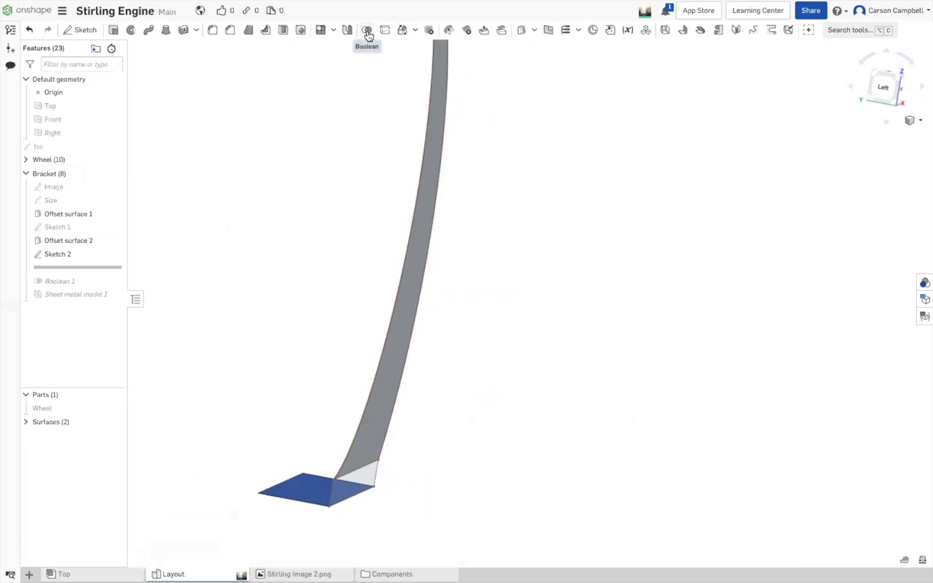
click(532, 35)
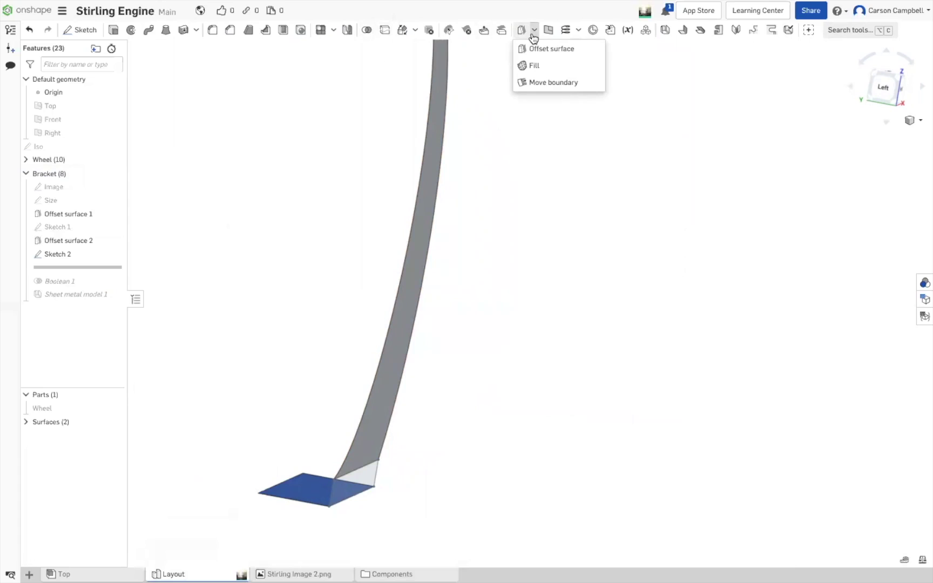
click(536, 49)
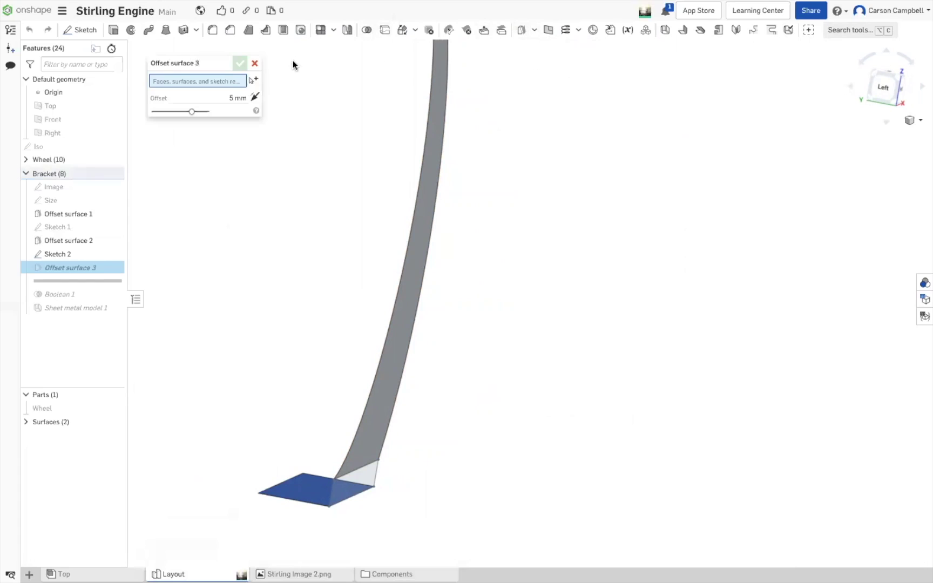
click(249, 100)
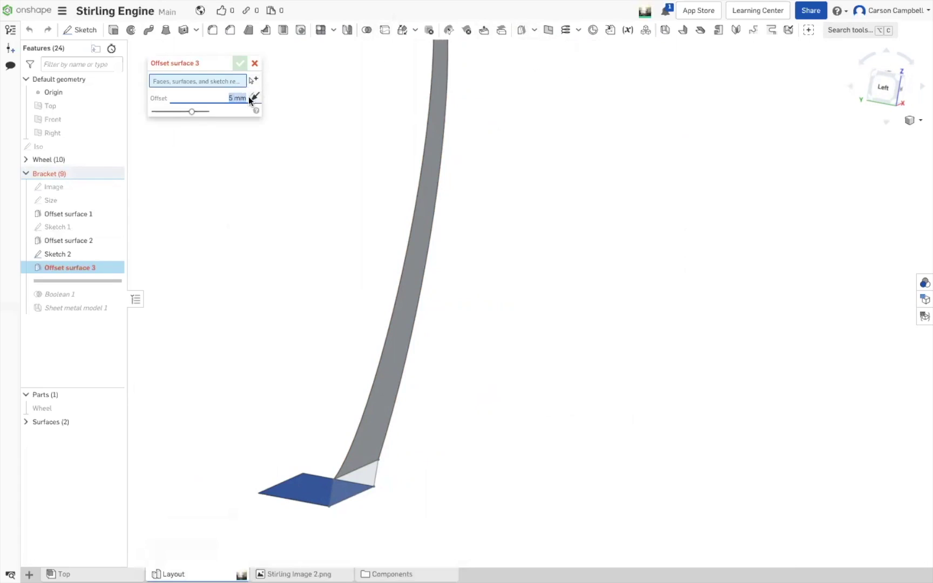
text(0)
click(349, 484)
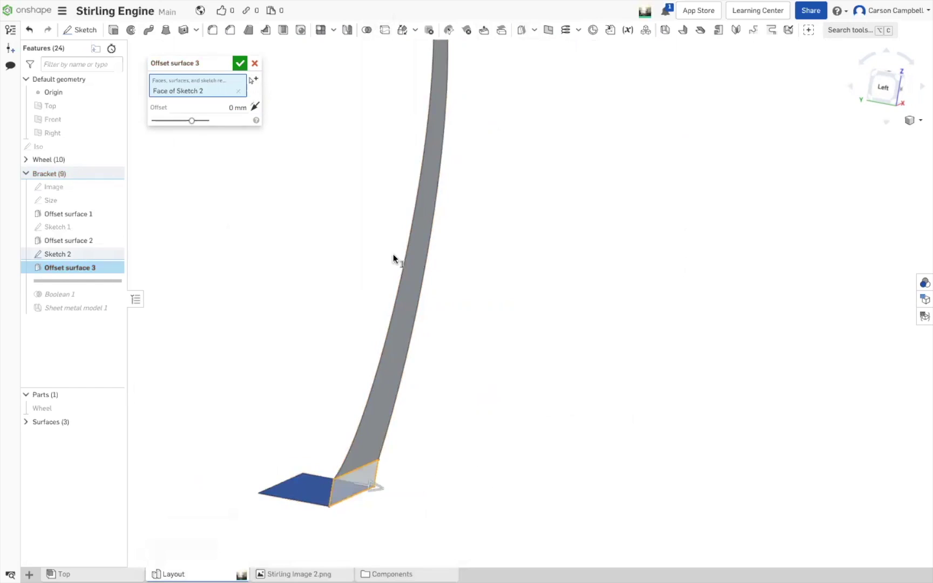
click(241, 66)
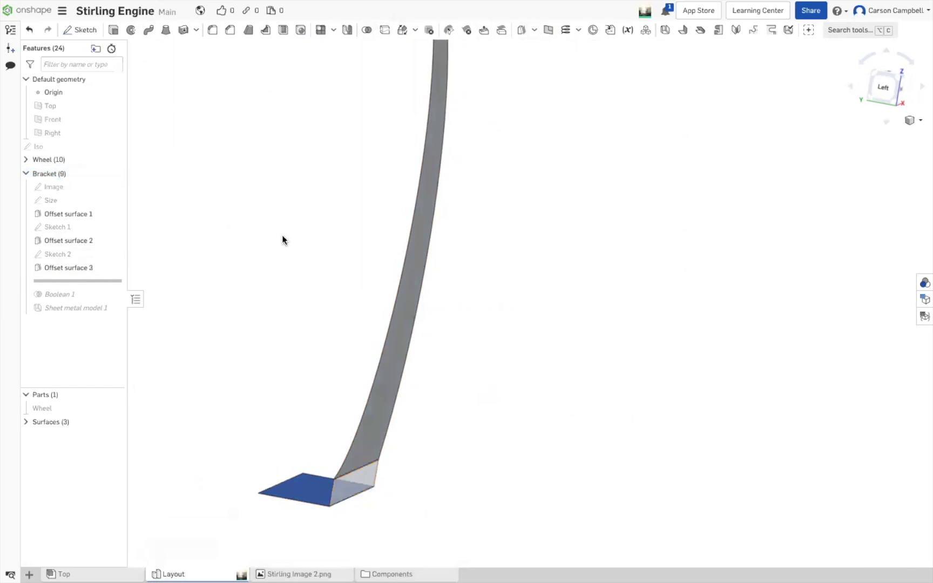
Roll the history forward past Boolean 1 and add the connecting surface to its union with the bracket and foot surfaces.
mouse_move(270, 242)
right_down()
mouse_move(313, 247)
mouse_move(284, 251)
right_up()
drag(86, 279, 83, 297)
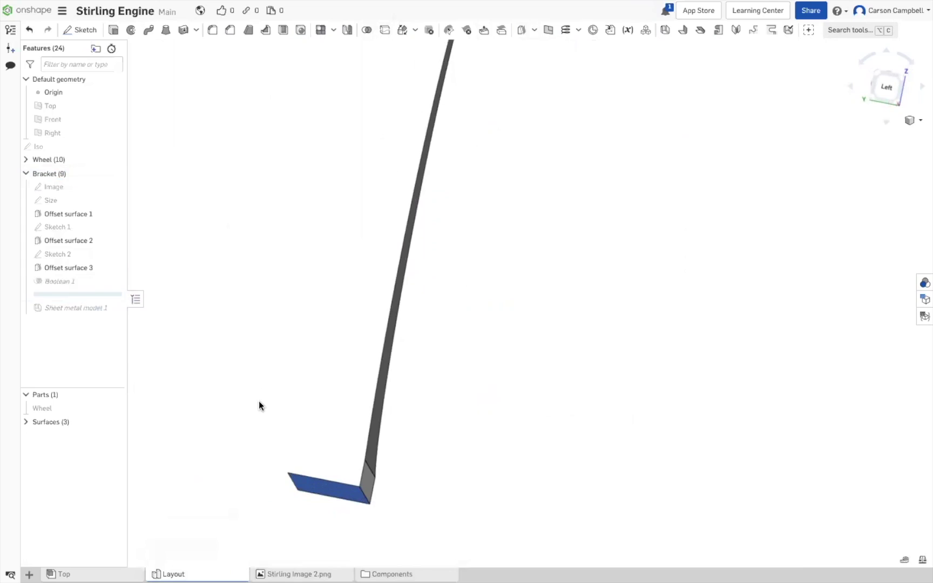
double_click(65, 280)
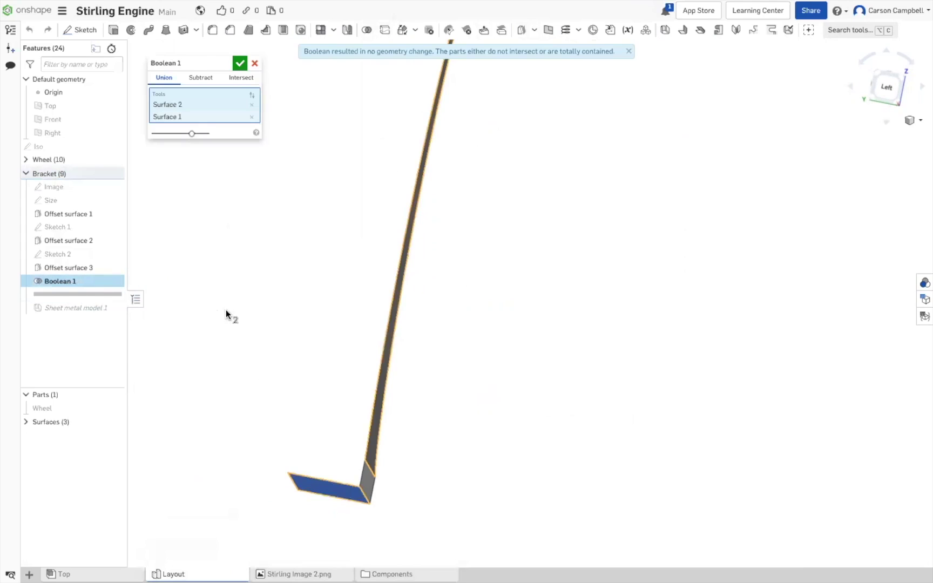
click(887, 85)
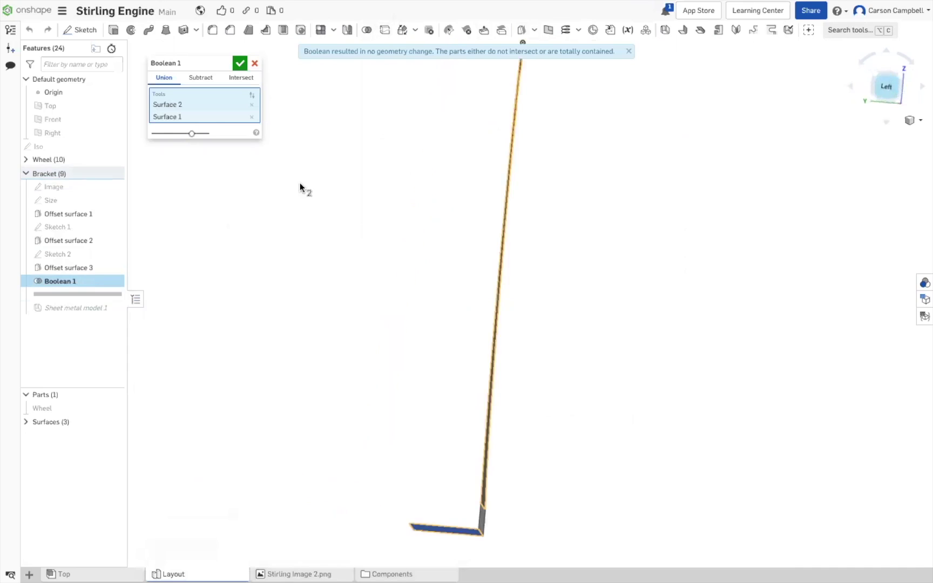
right_drag(397, 184, 459, 204)
mouse_move(709, 451)
right_down()
mouse_move(699, 460)
mouse_move(708, 455)
right_up()
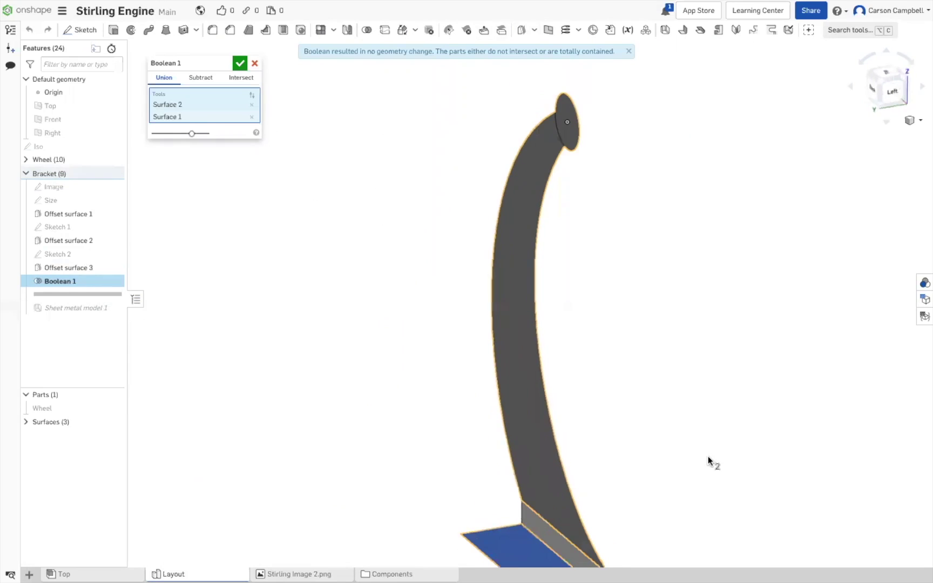
click(515, 553)
click(516, 553)
click(544, 535)
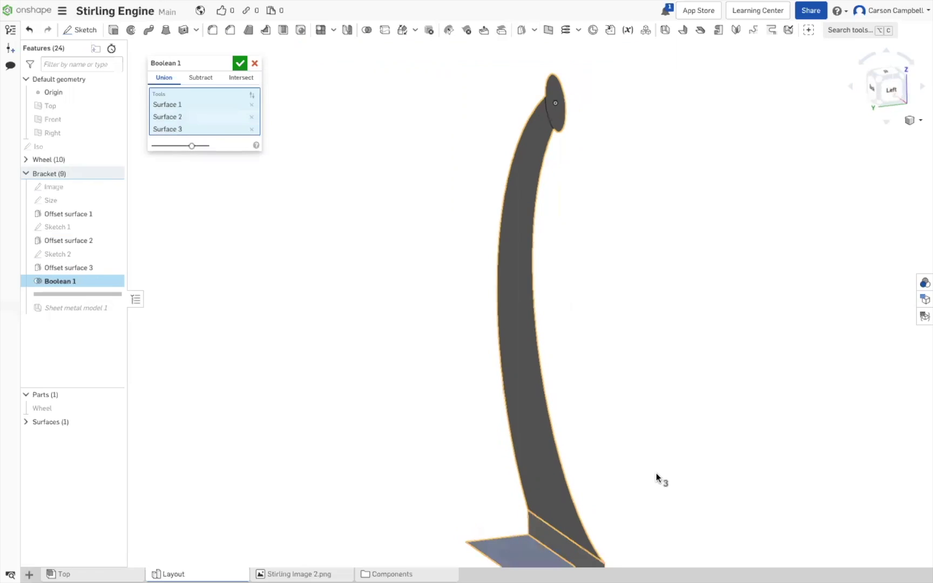
scroll(661, 513, down, 1)
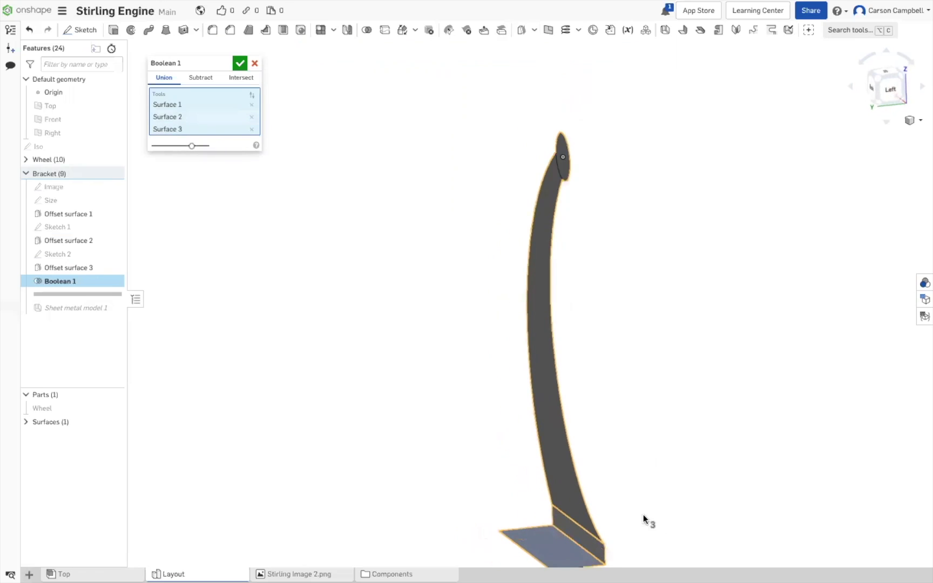
scroll(645, 518, down, 1)
click(241, 64)
Thicken the joined bracket arm and foot faces as a new part with a 2 mm thickness in direction 1.
key(f)
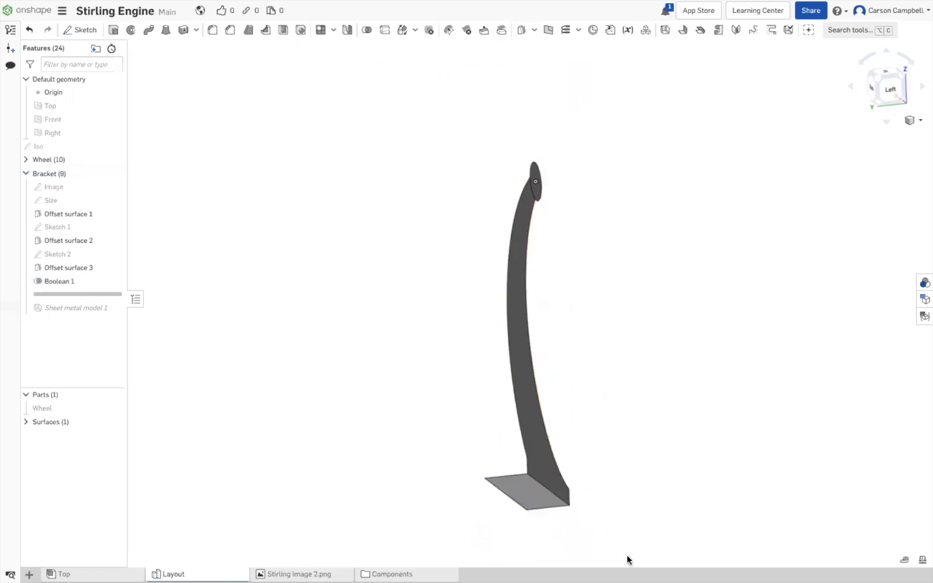
mouse_move(612, 510)
right_down()
mouse_move(633, 512)
mouse_move(578, 504)
mouse_move(628, 517)
right_up()
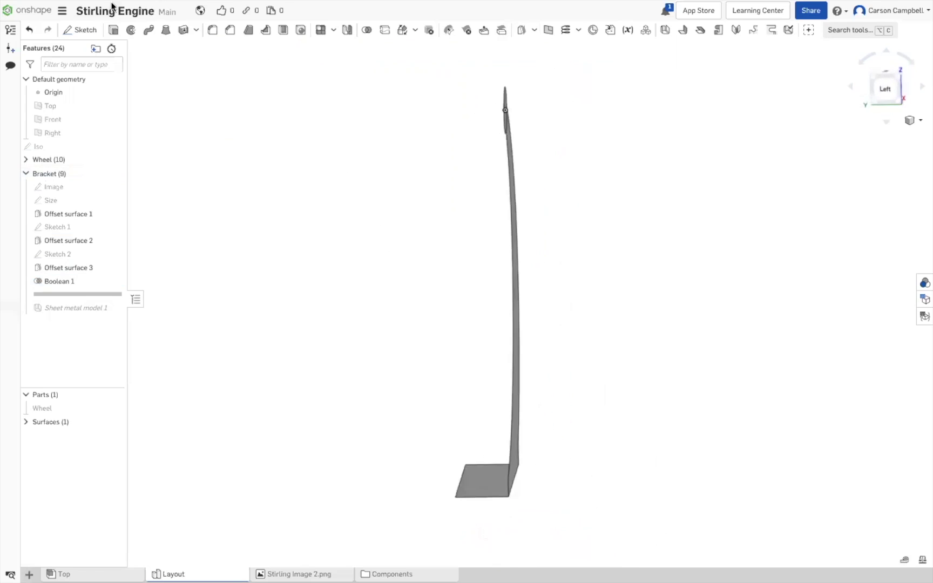
click(184, 30)
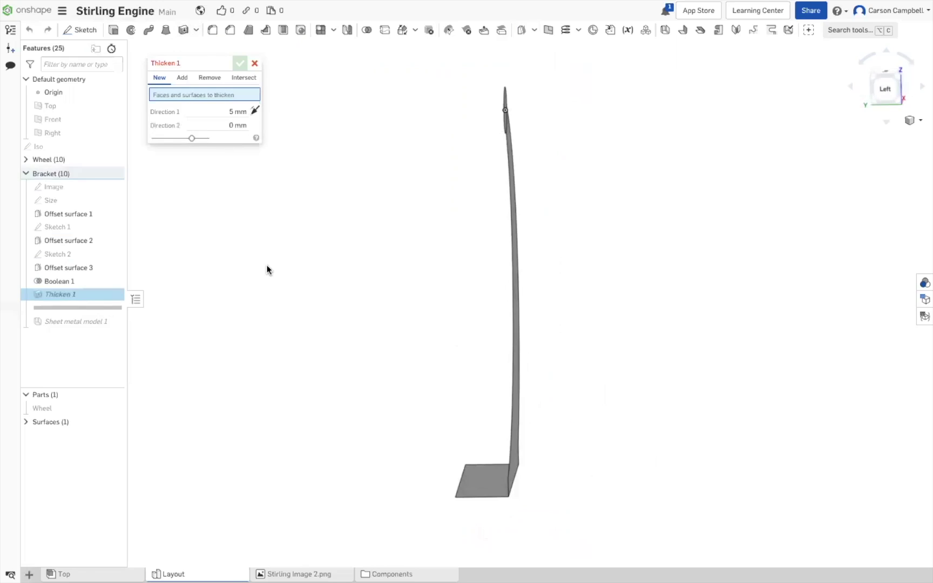
right_drag(275, 270, 289, 275)
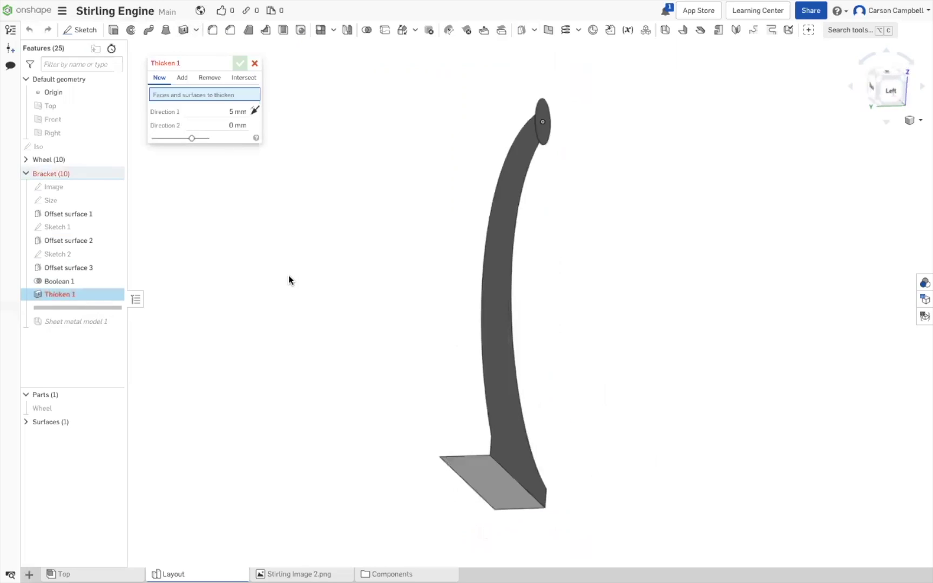
click(512, 438)
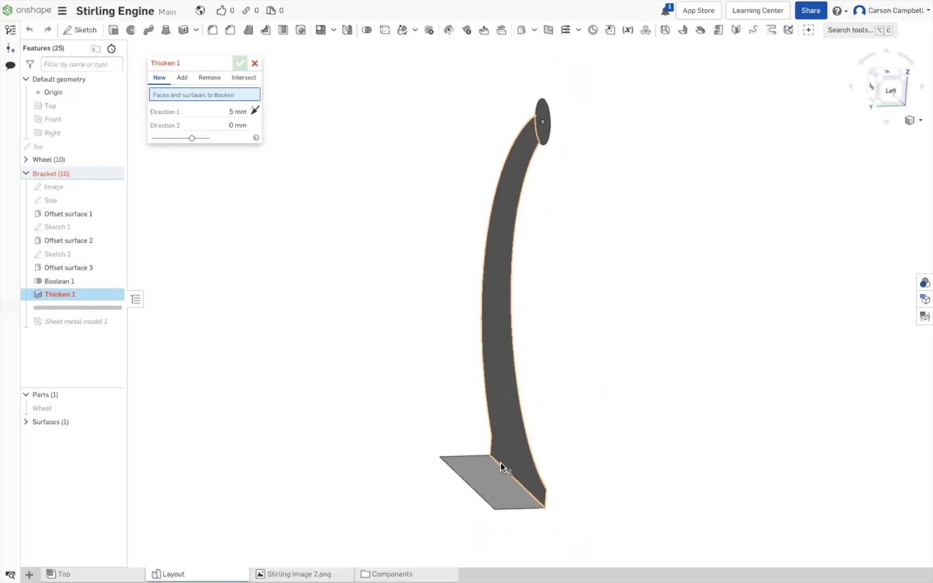
click(489, 481)
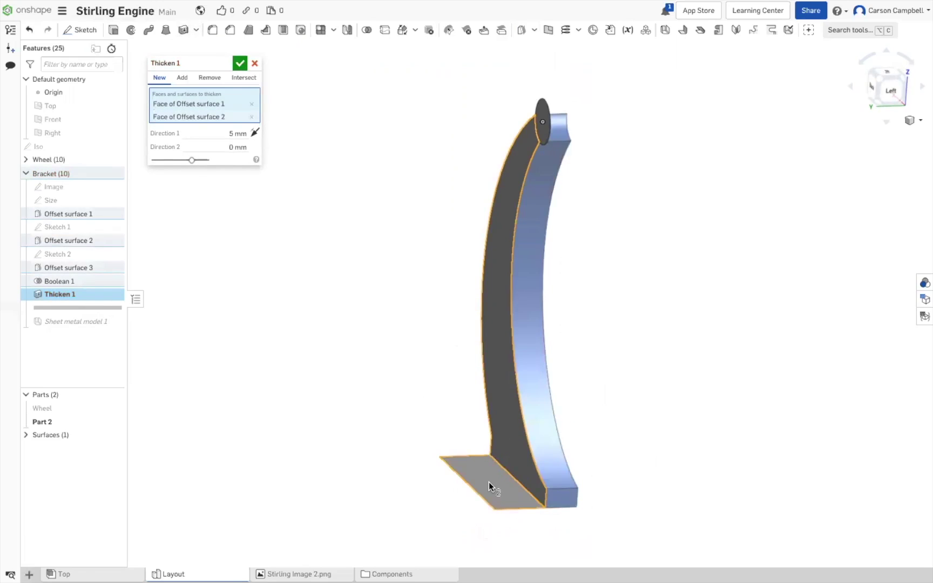
click(253, 132)
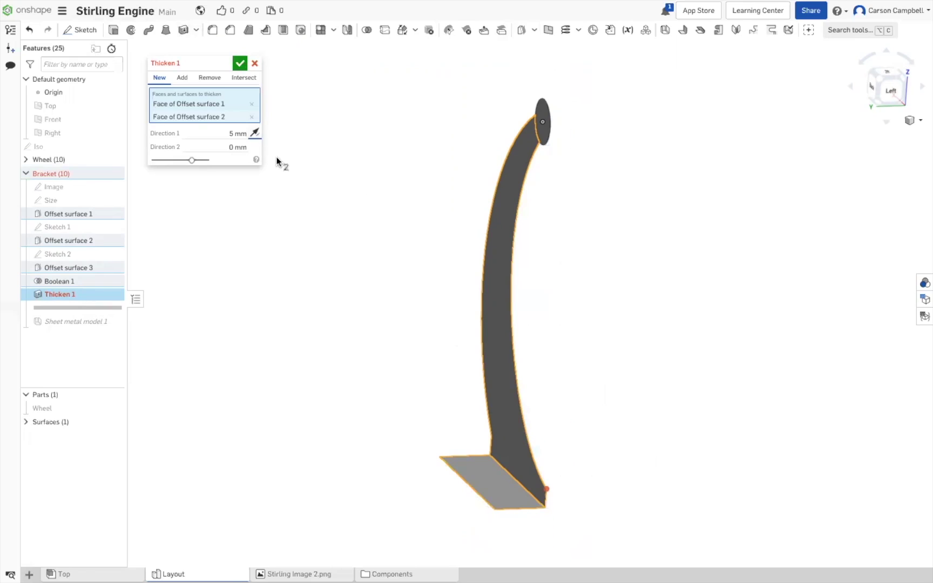
click(254, 131)
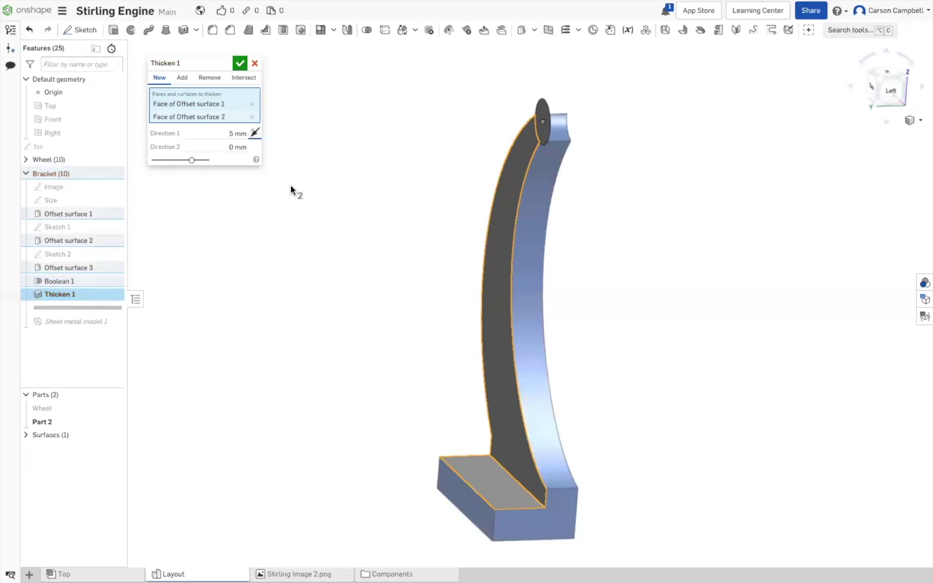
click(235, 133)
text(2)
key(Return)
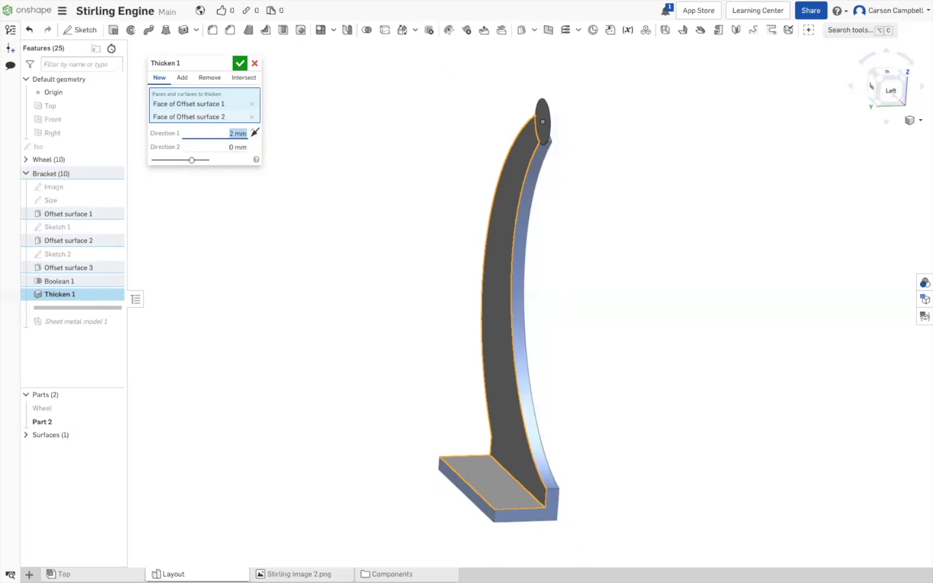
Add the circular face at the arm's upper end to the thicken, flip its direction and accept the feature.
right_drag(691, 262, 625, 260)
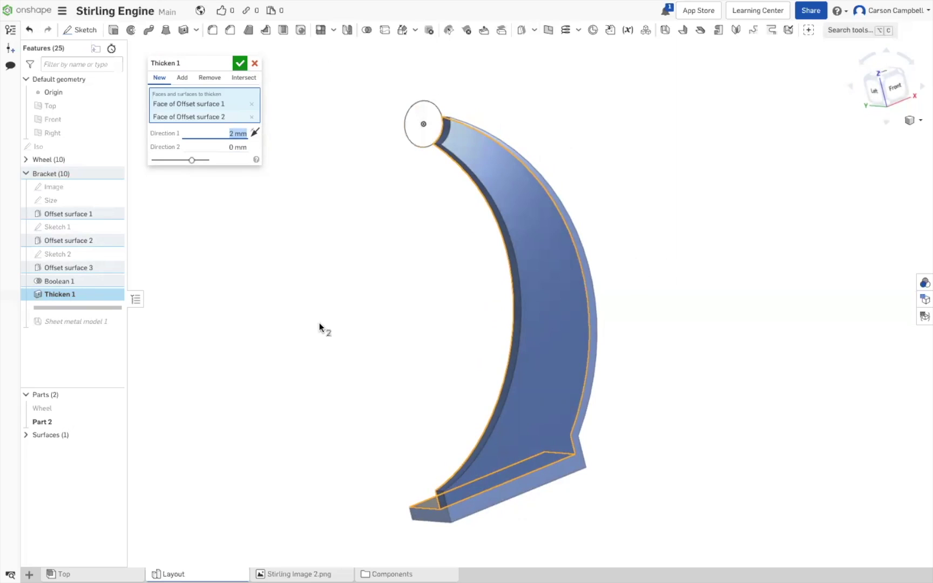
right_drag(319, 322, 339, 323)
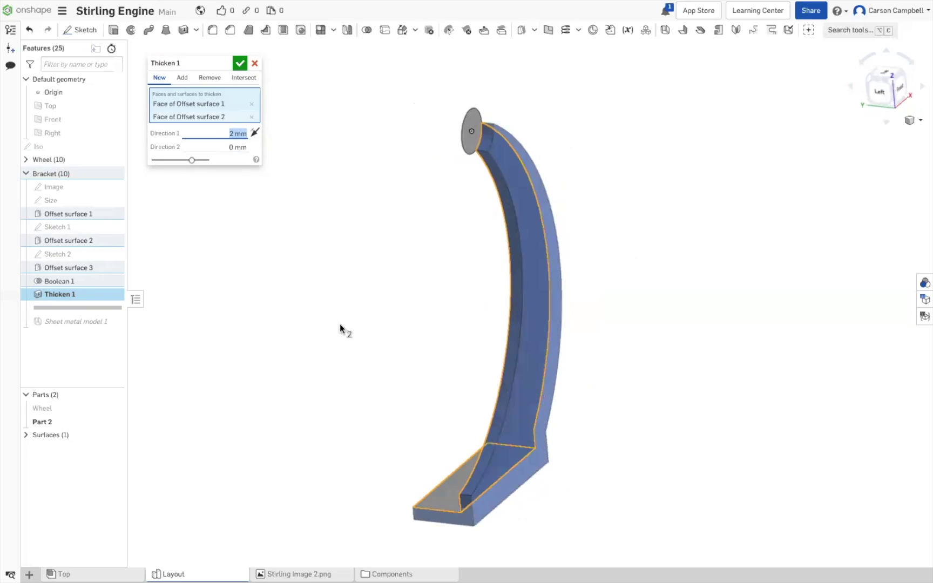
click(473, 141)
right_drag(389, 250, 346, 245)
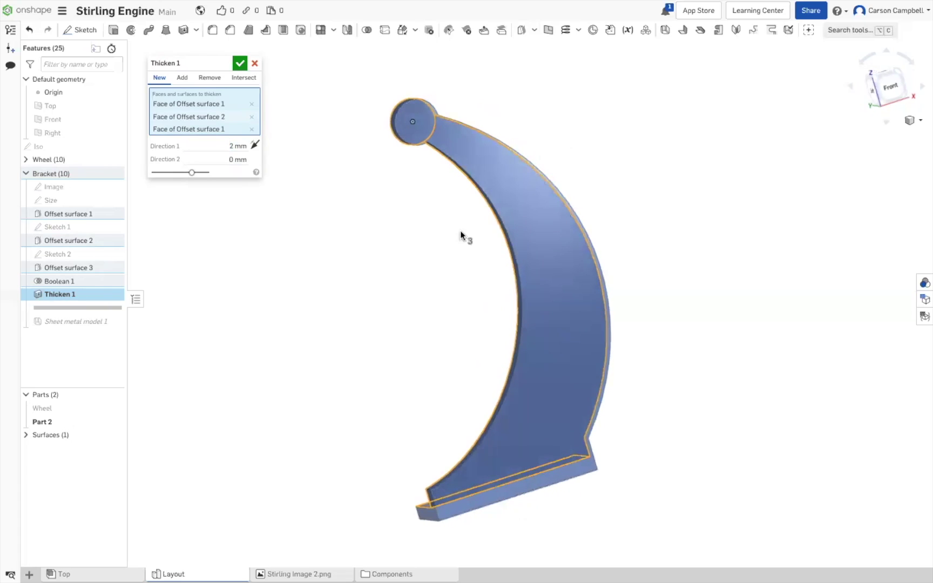
right_drag(751, 179, 885, 102)
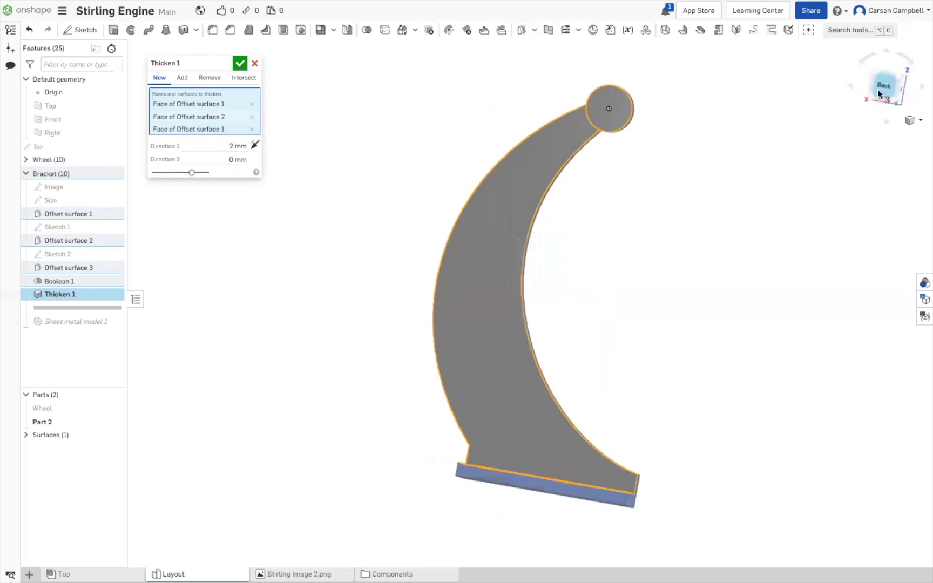
click(879, 86)
scroll(702, 254, down, 3)
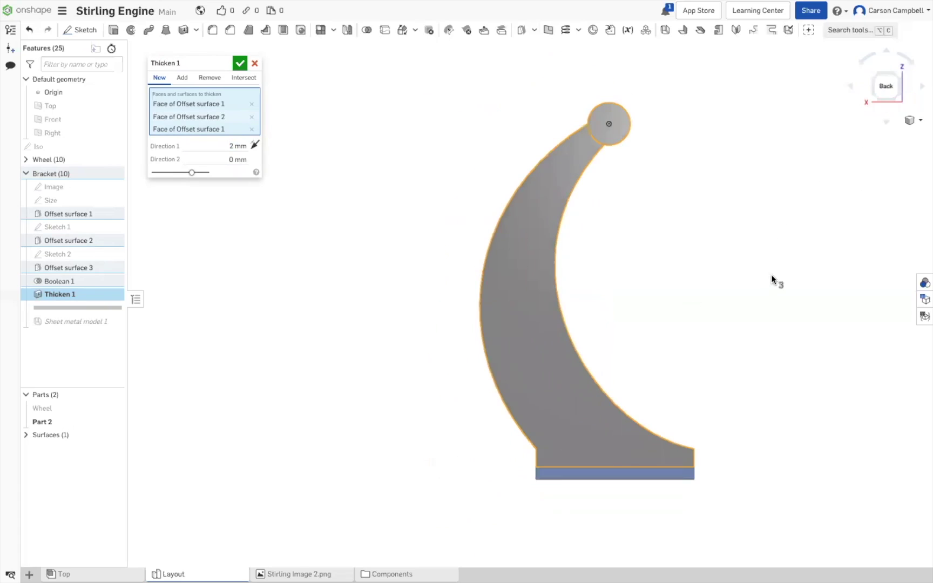
right_drag(307, 225, 245, 261)
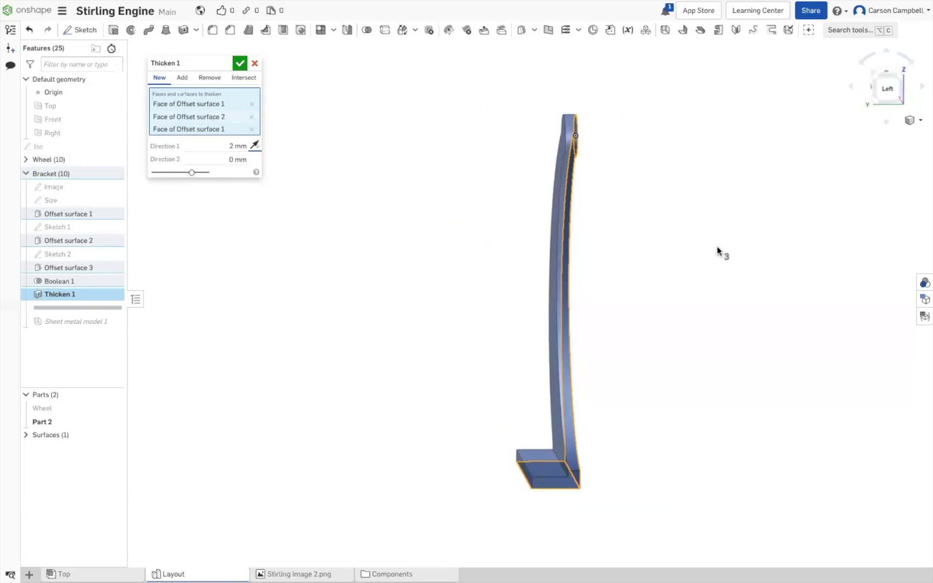
click(241, 63)
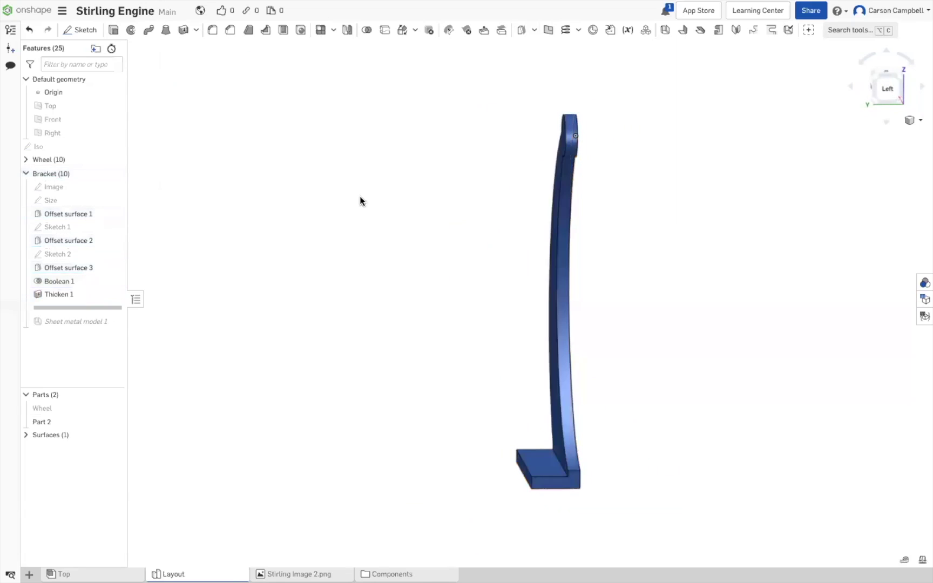
Delete the Thicken 1 feature from the bracket.
key(shift+1)
right_drag(275, 196, 304, 196)
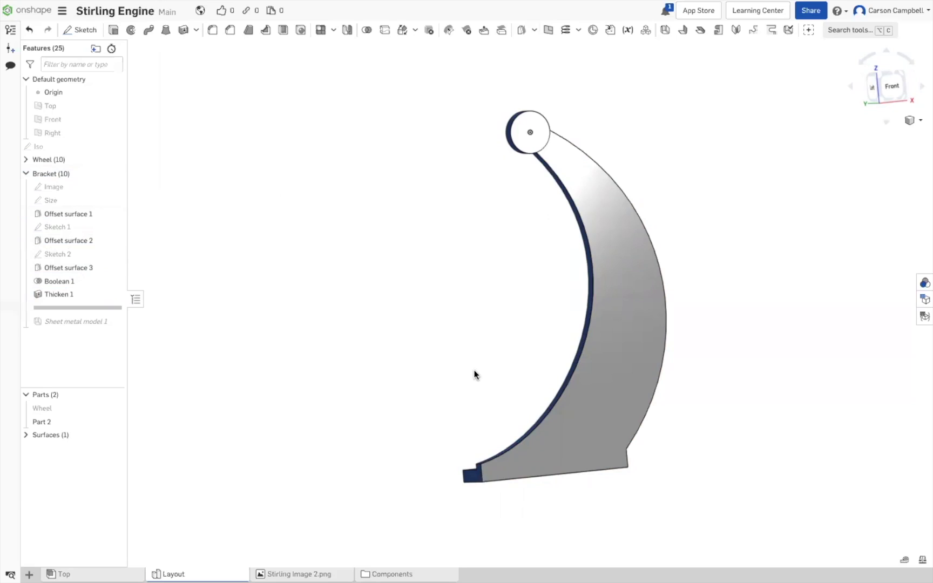
right_drag(475, 371, 518, 371)
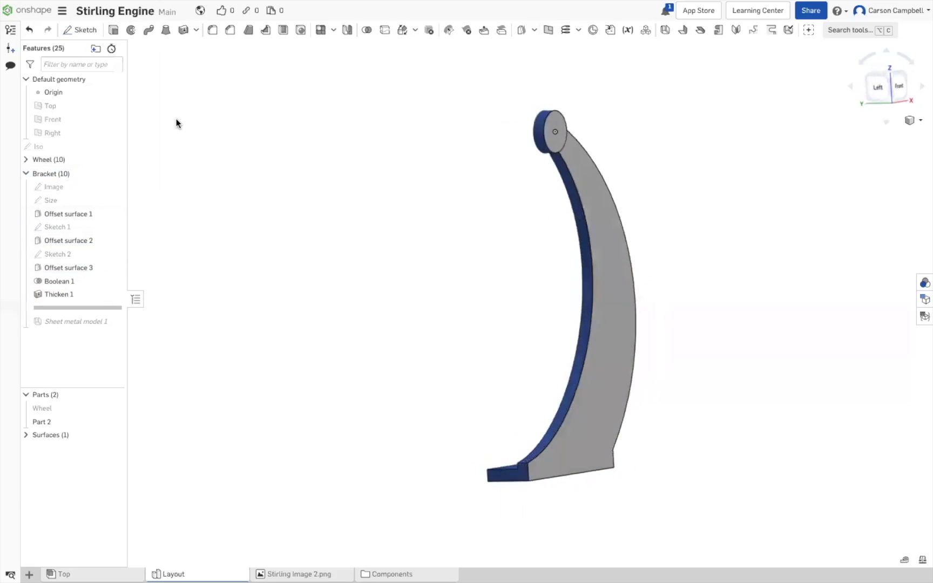
right_click(61, 295)
click(338, 360)
right_drag(325, 354, 112, 293)
Roll the history forward past Sheet metal model 1 and replace its surface to convert with the joined bracket surface.
drag(104, 313, 106, 315)
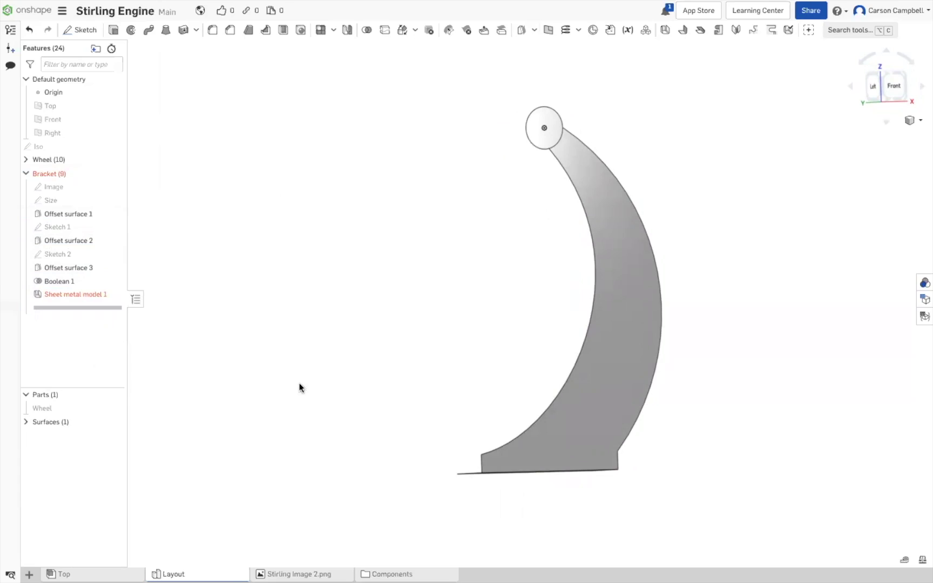
double_click(97, 292)
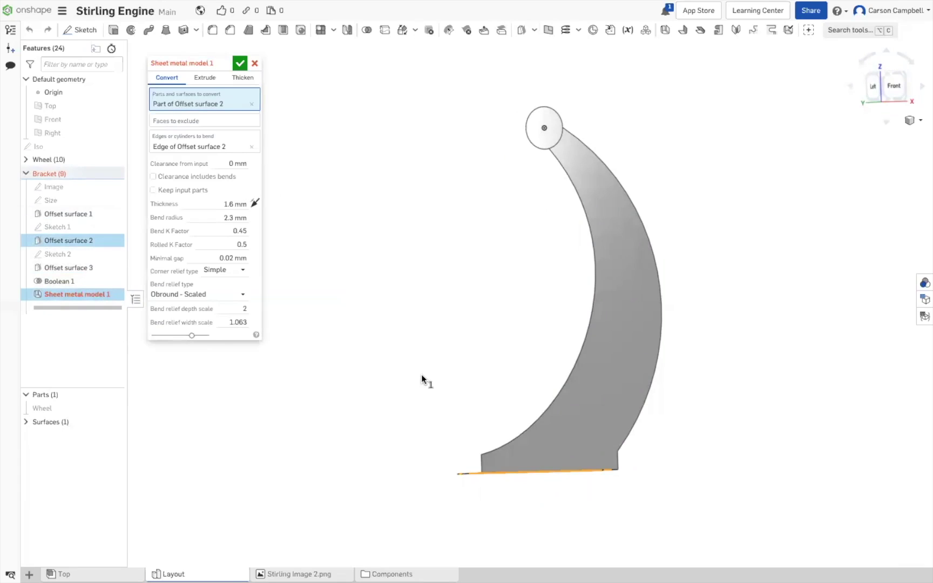
key(Left)
key(Left)
key(Left)
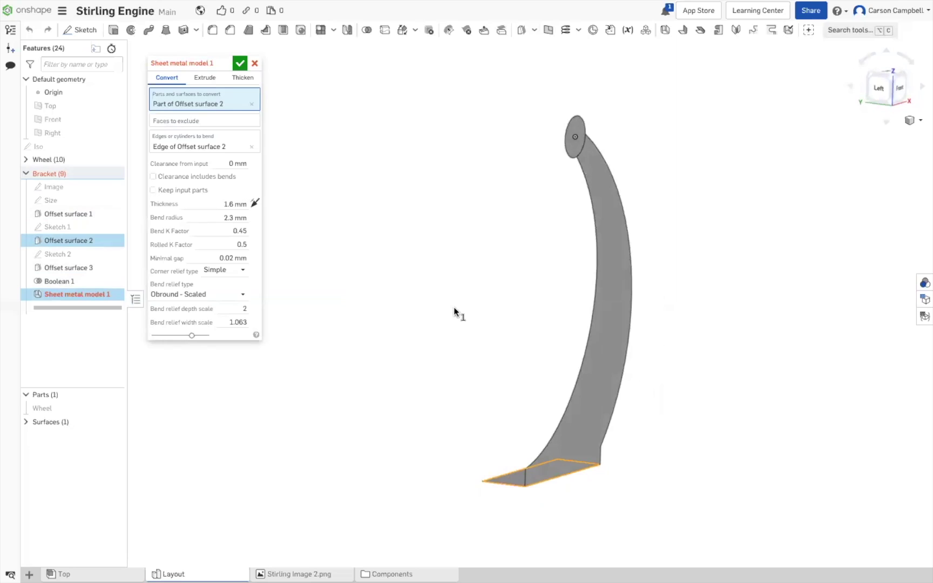
key(Left)
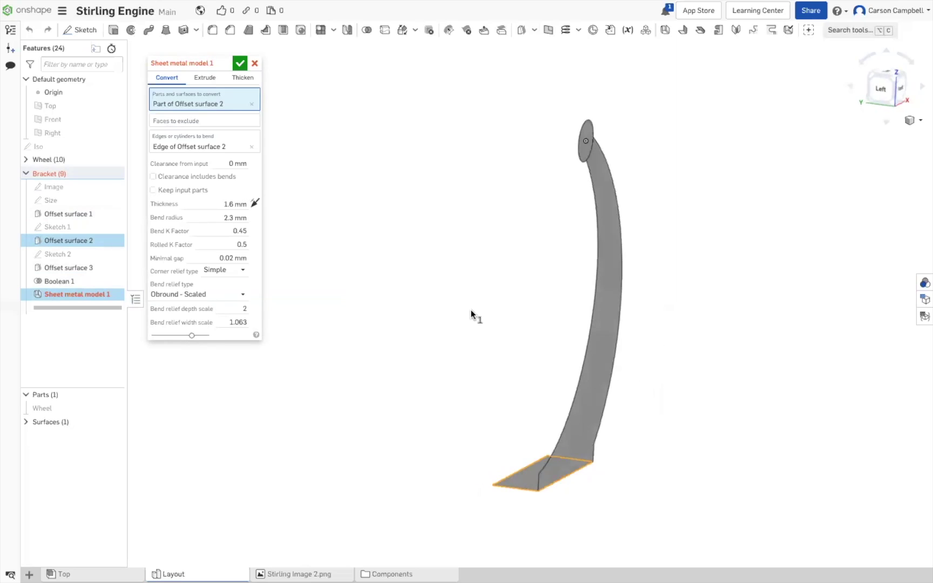
mouse_move(462, 304)
right_down()
mouse_move(498, 308)
mouse_move(469, 300)
right_up()
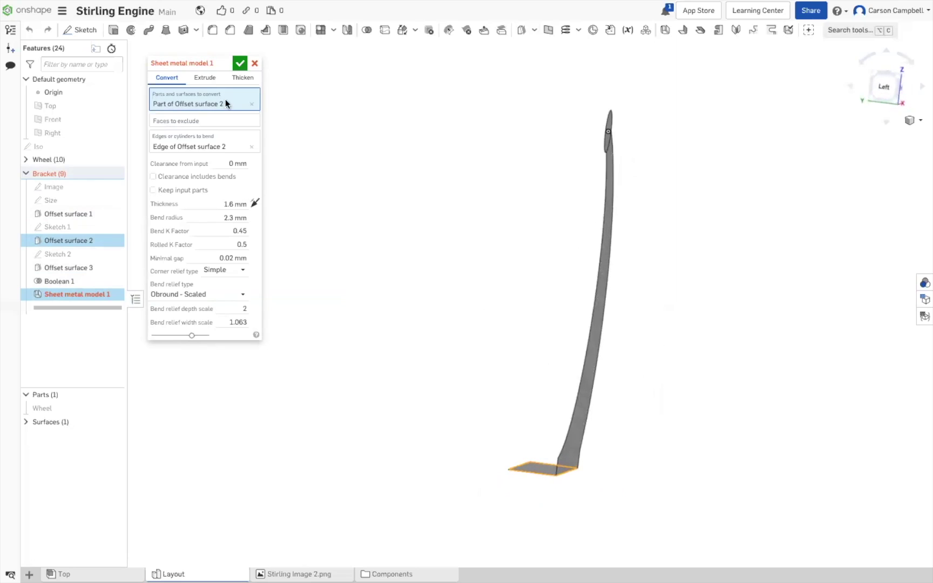
click(251, 105)
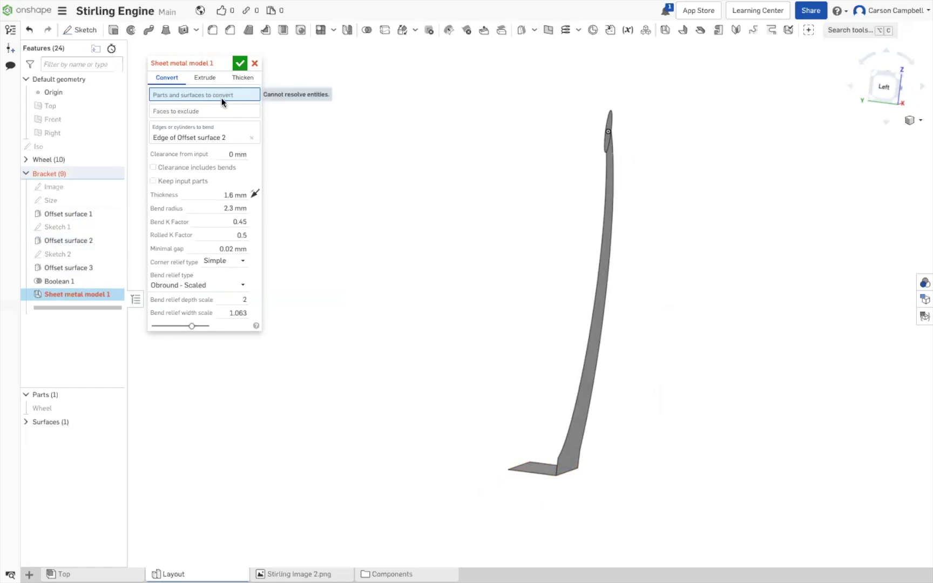
right_drag(339, 162, 367, 175)
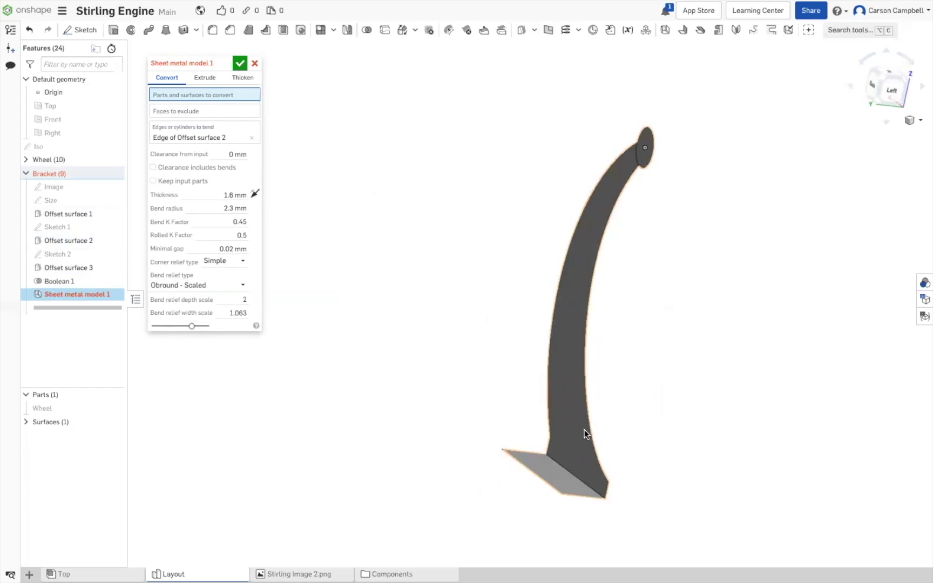
click(567, 447)
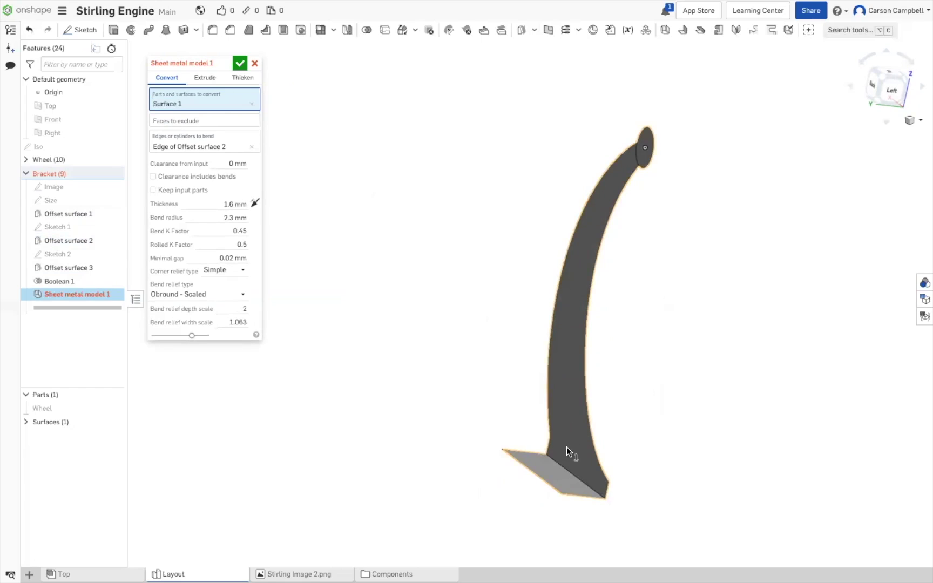
Flip the sheet metal model's thickness direction, accept the feature and view the bent bracket from the left side.
right_drag(746, 432, 807, 269)
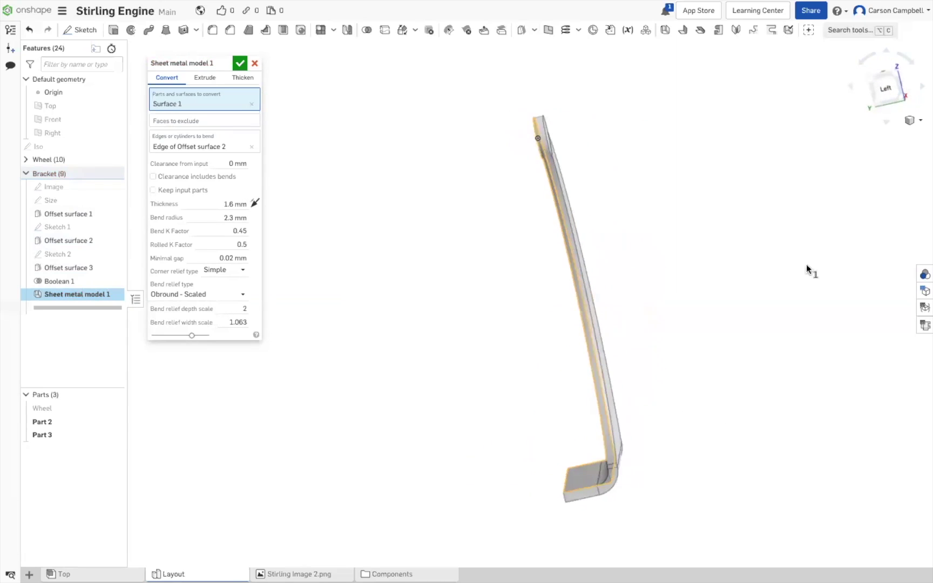
click(889, 90)
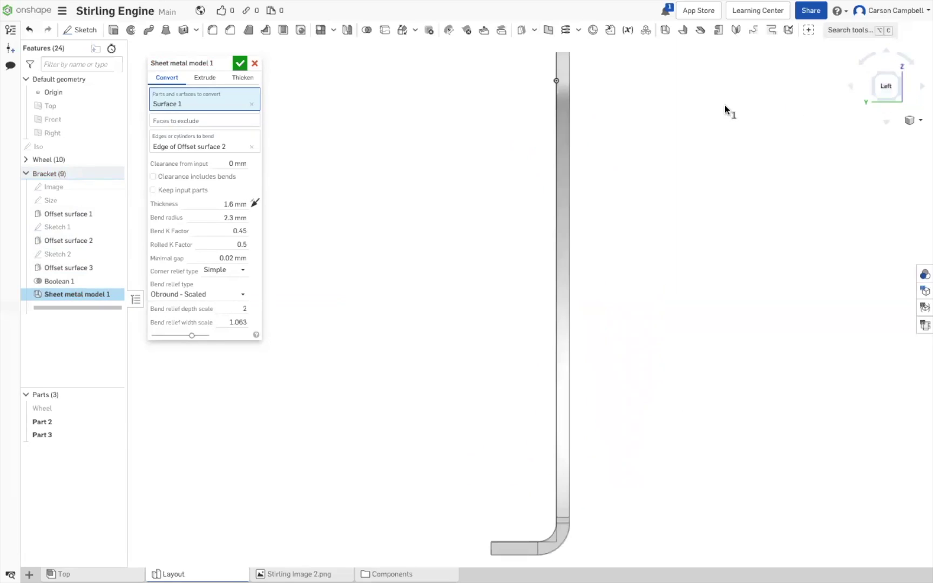
click(225, 204)
click(255, 203)
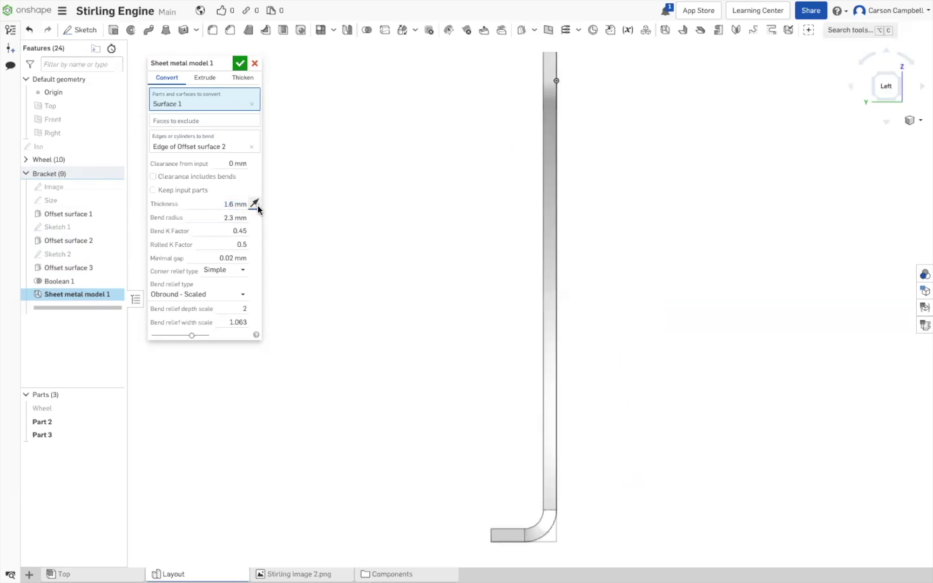
right_drag(358, 241, 320, 241)
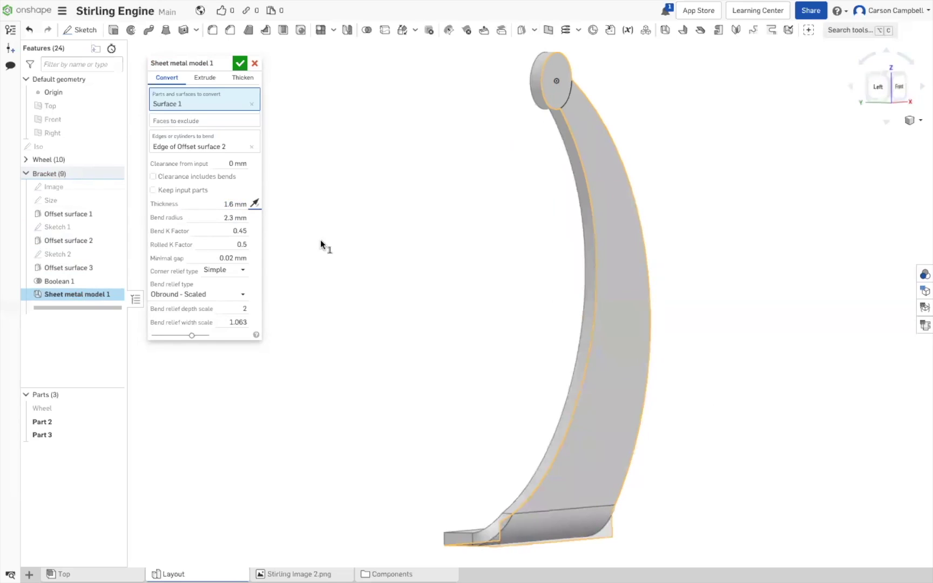
click(254, 203)
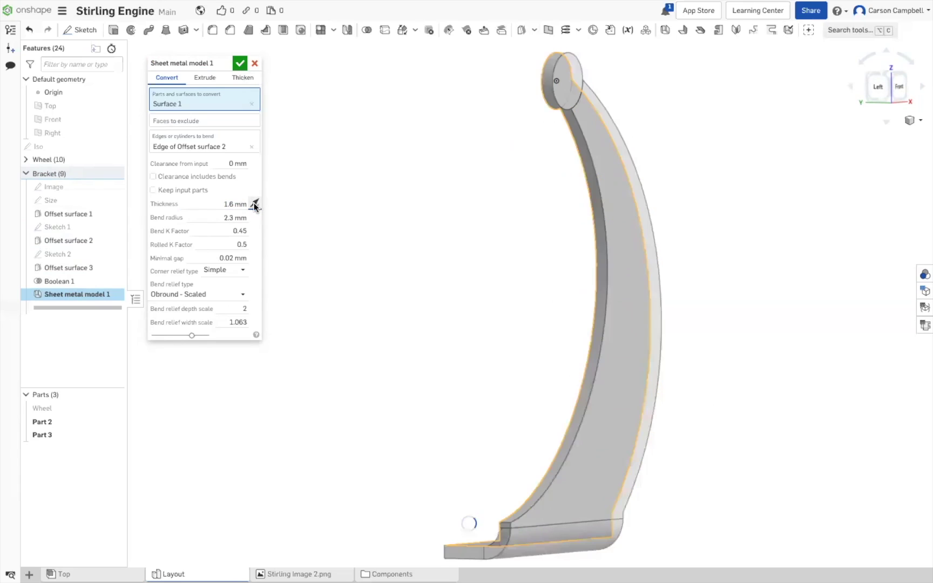
right_drag(343, 273, 457, 548)
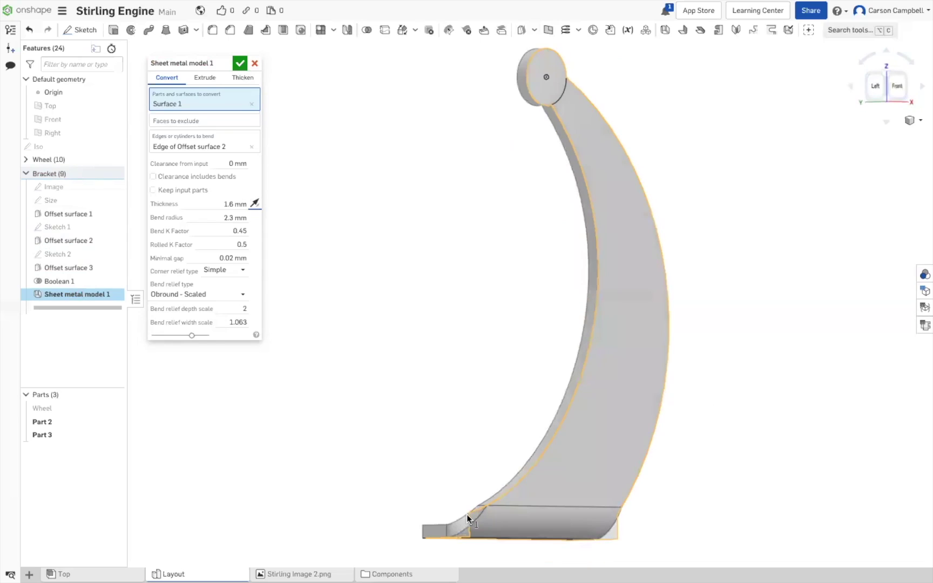
click(241, 64)
right_drag(348, 316, 381, 364)
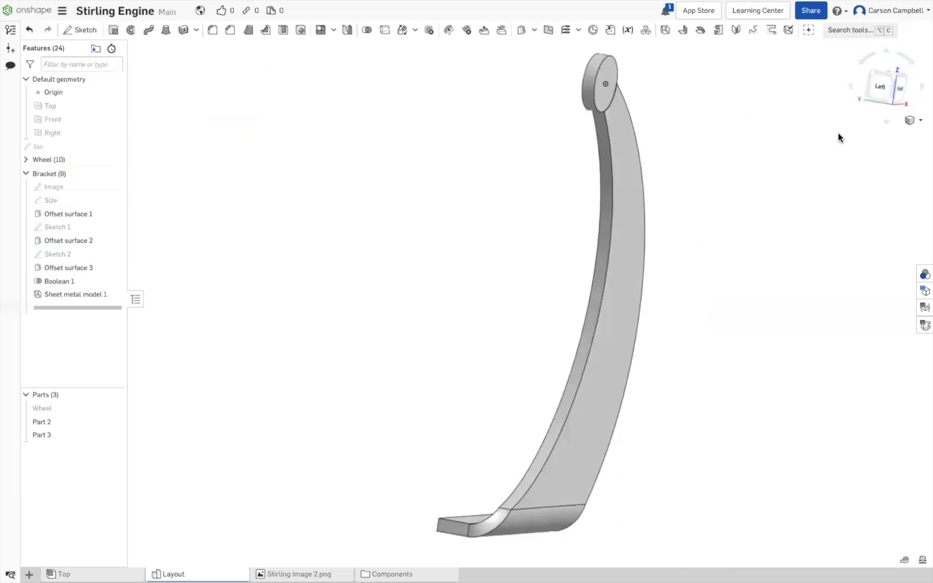
click(880, 87)
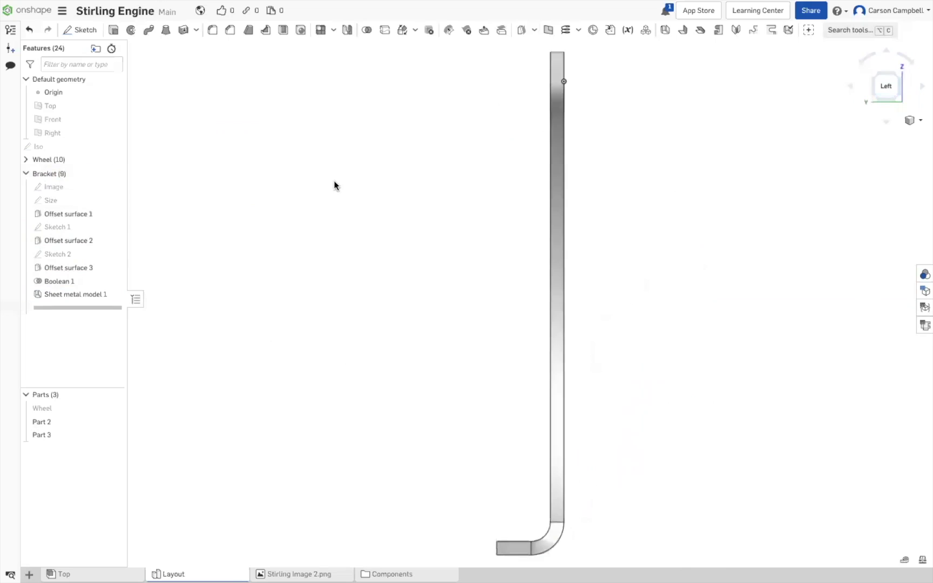
scroll(333, 184, down, 2)
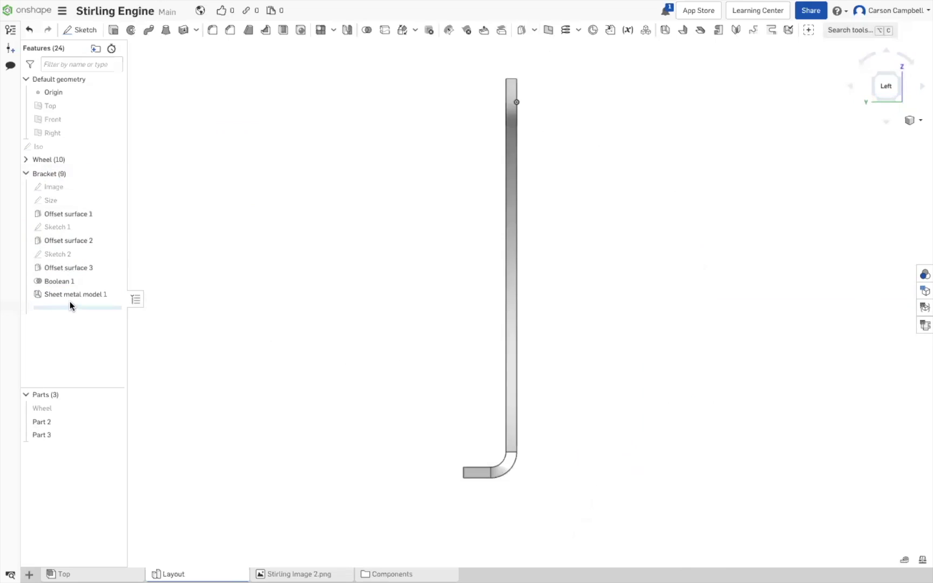
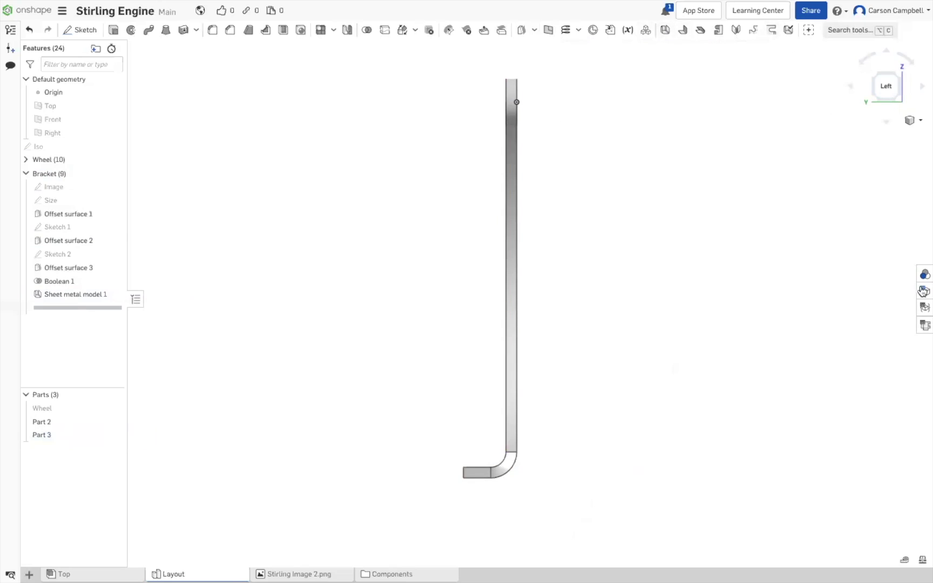
Open the sheet metal table and flat pattern and examine the bracket's flat pieces against the bent model.
click(922, 325)
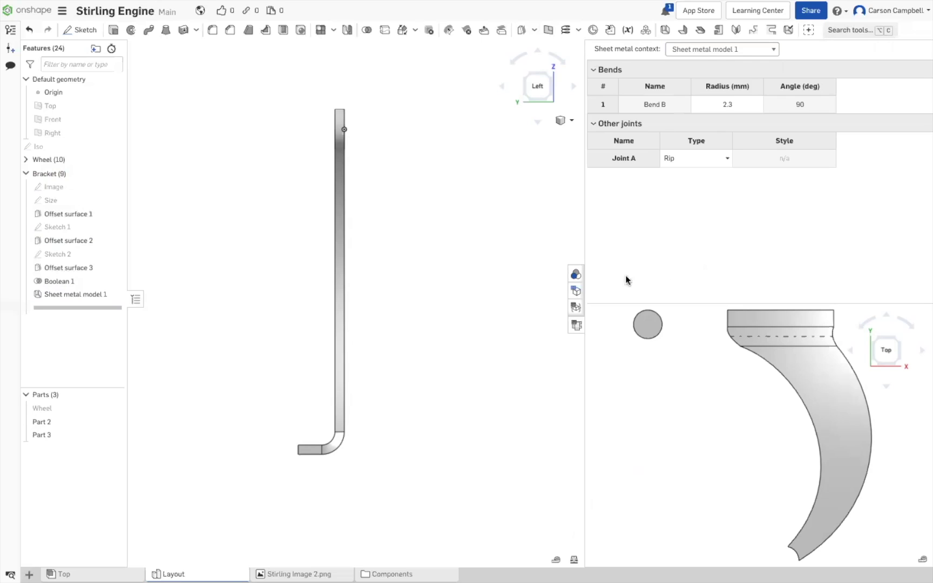
click(646, 324)
scroll(492, 219, down, 1)
scroll(725, 451, down, 2)
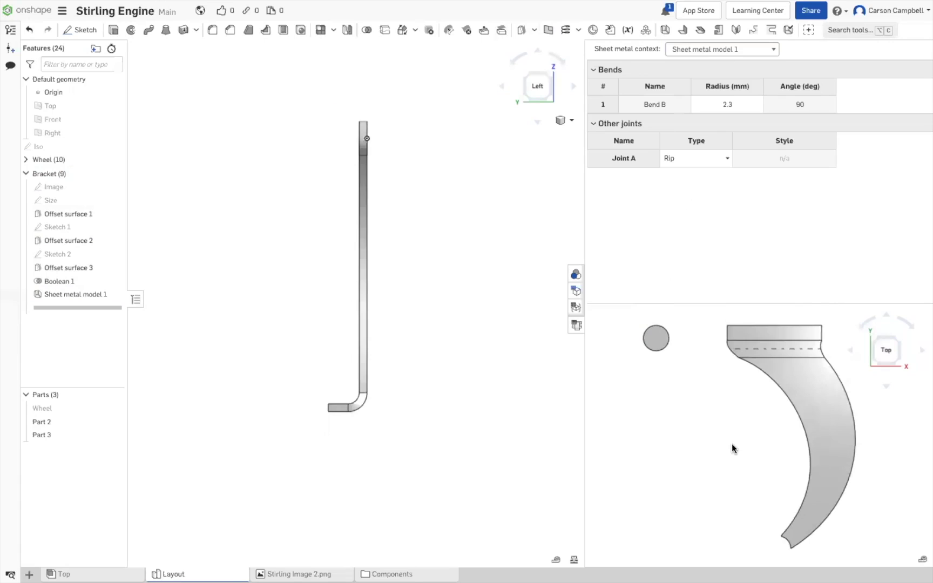
right_drag(467, 285, 446, 282)
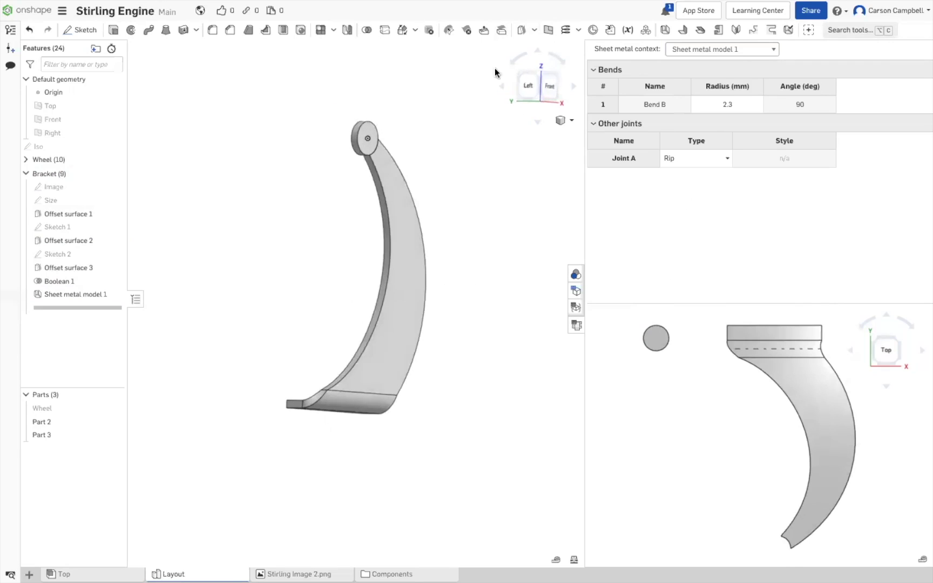
Edit the existing Boolean 1 union by removing the arm surface, adding it back to the tools and accepting.
click(372, 32)
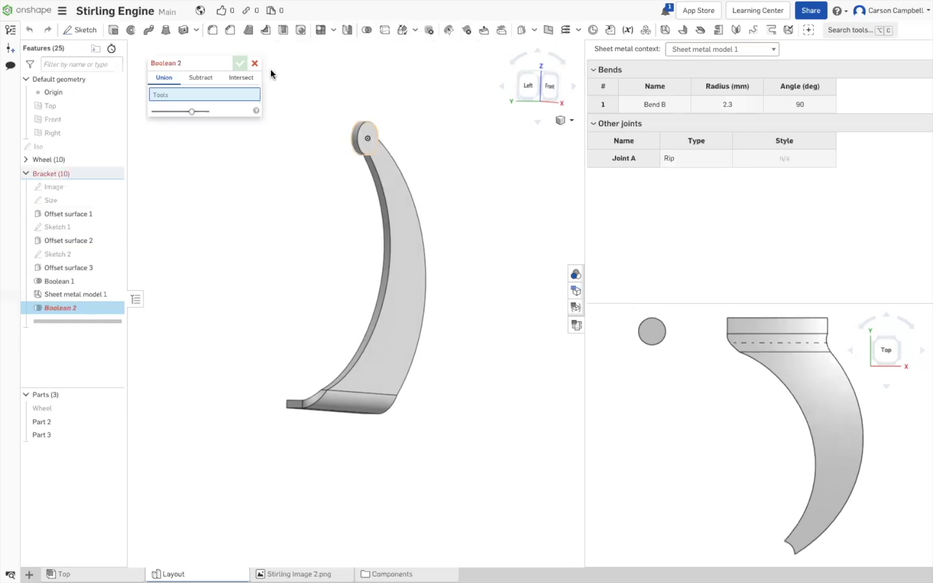
click(255, 63)
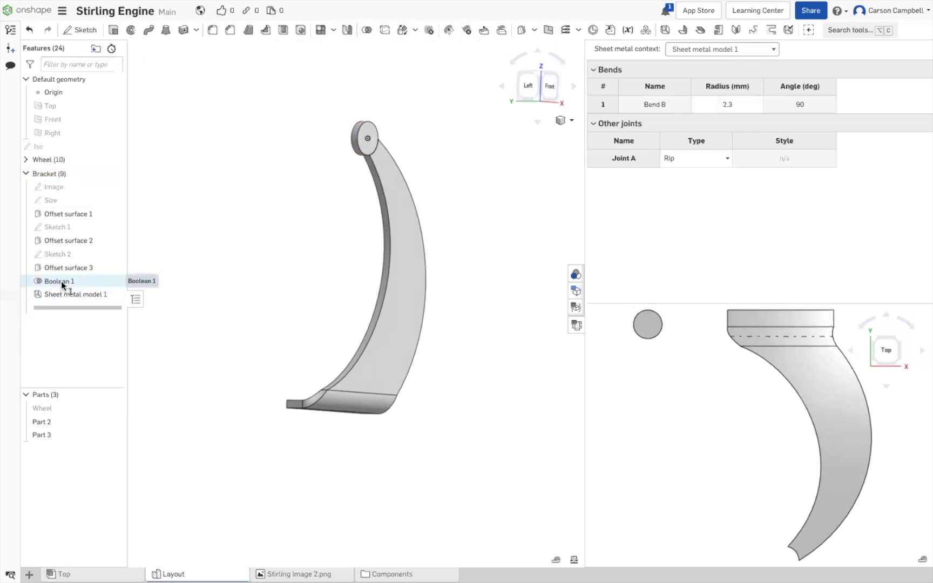
double_click(61, 281)
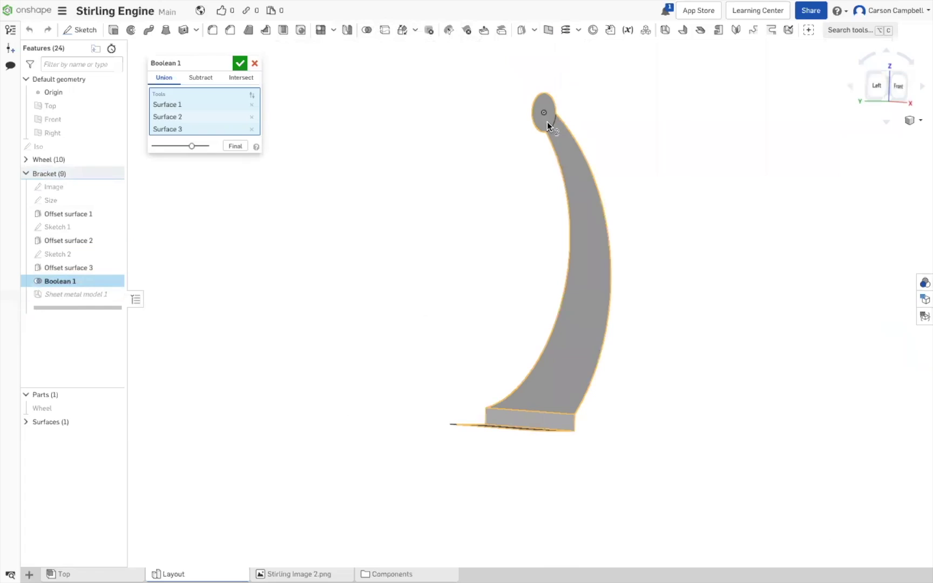
click(547, 121)
right_drag(702, 143, 675, 172)
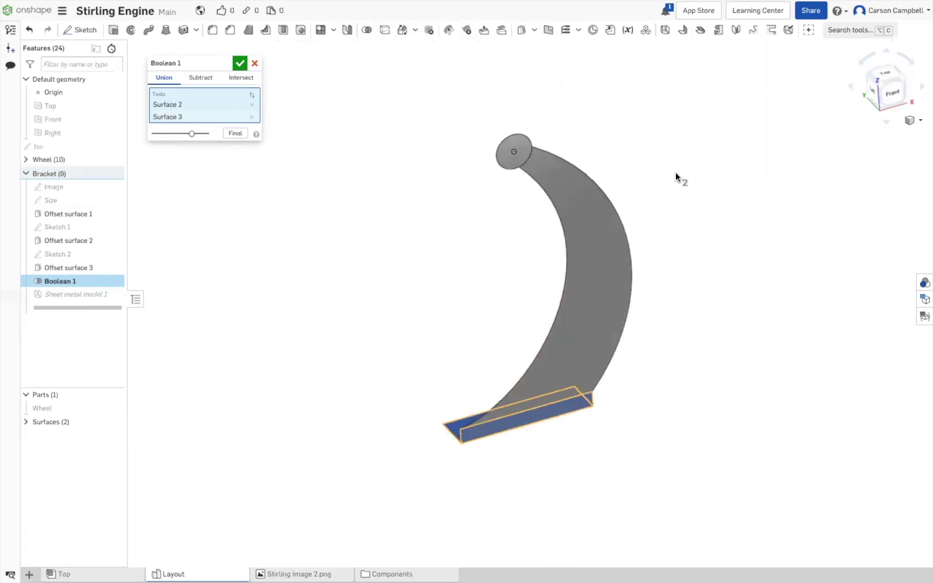
click(520, 147)
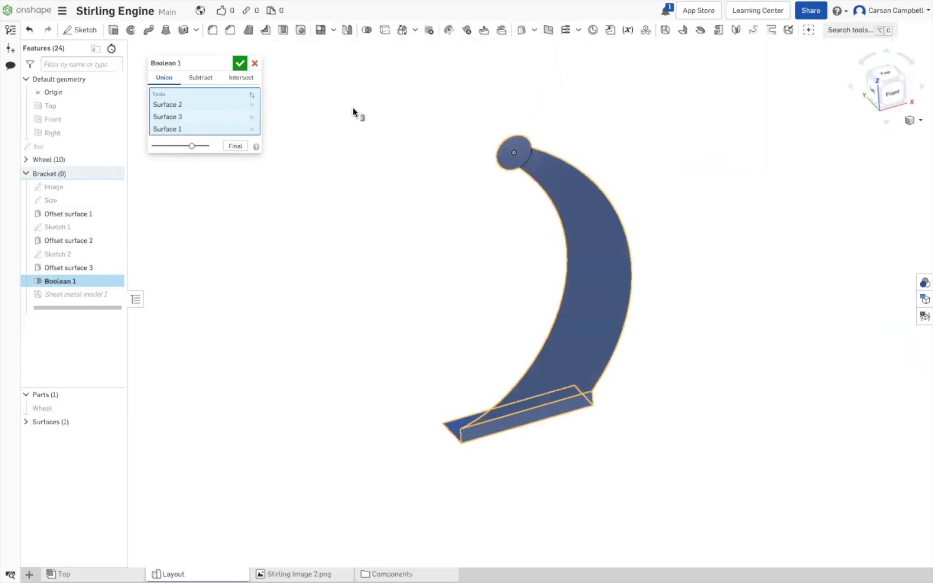
click(240, 63)
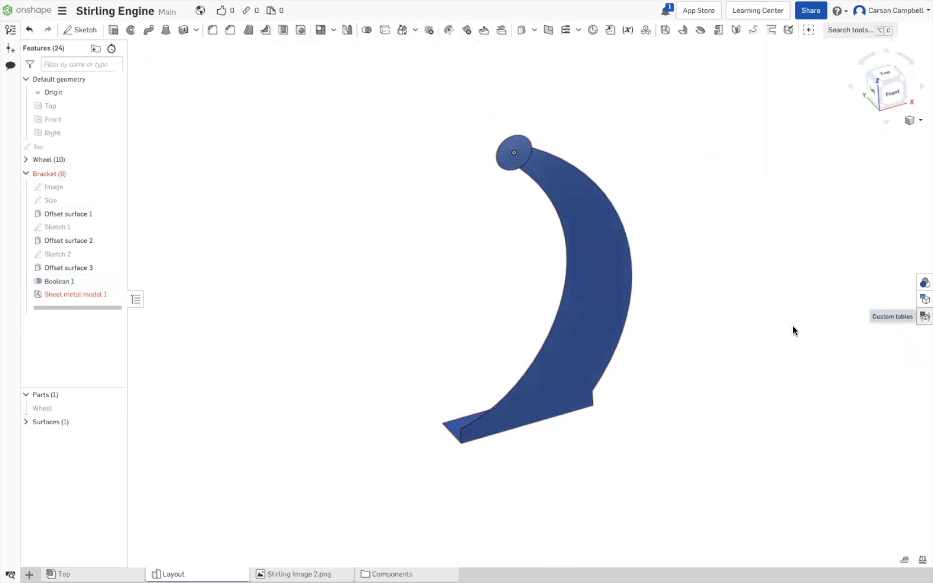
Reopen Sheet metal model 1 and clear the arm surface from its parts and surfaces to convert.
double_click(79, 298)
right_drag(373, 285, 404, 291)
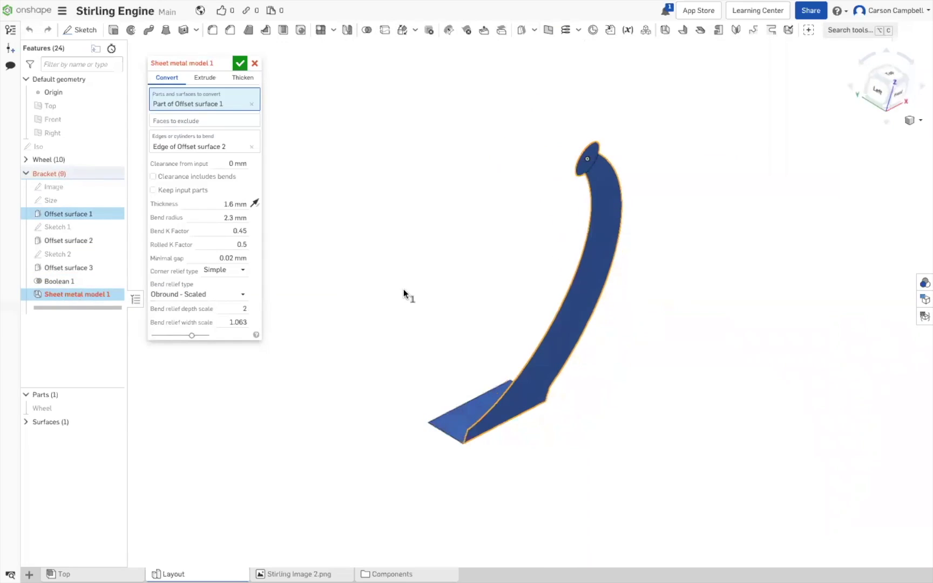
click(879, 96)
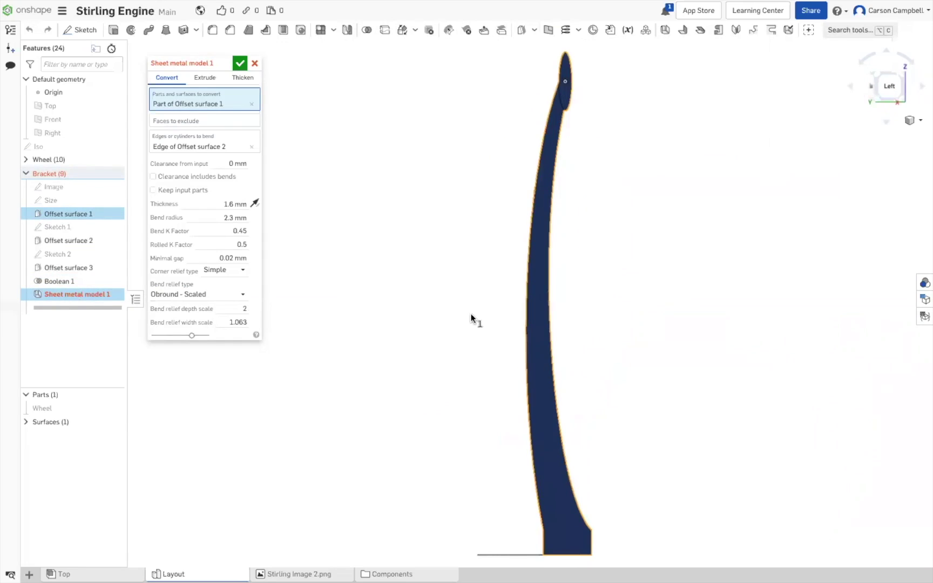
scroll(644, 350, down, 3)
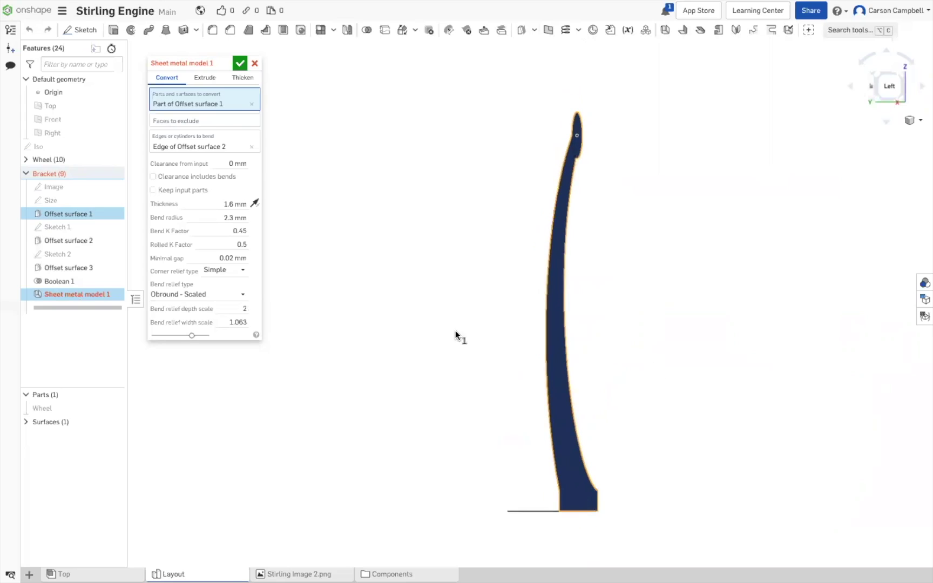
key(Down)
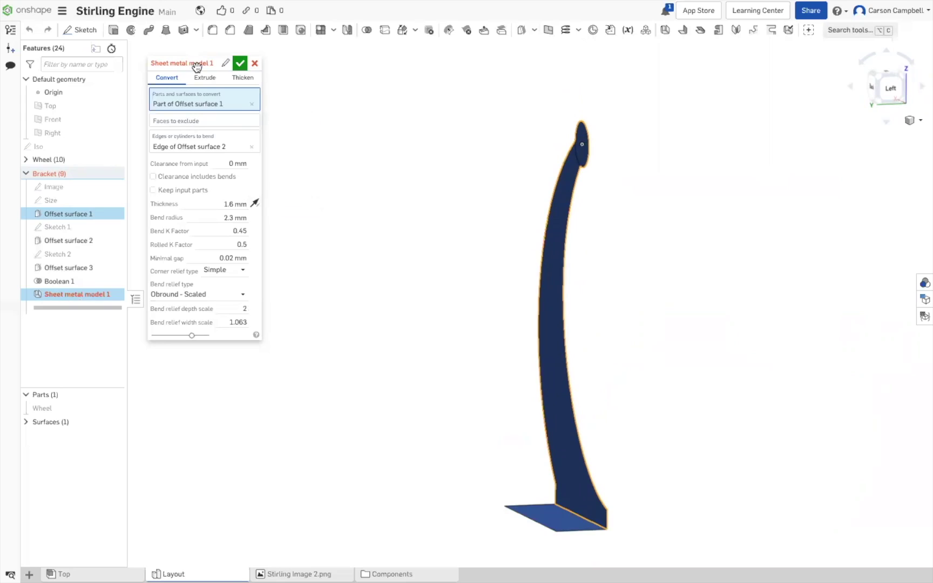
mouse_move(196, 66)
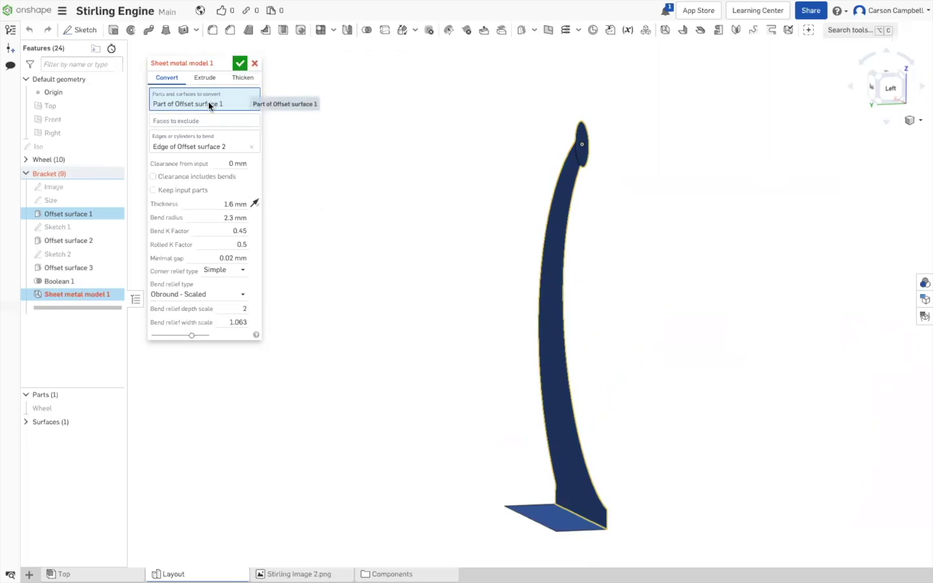
click(177, 104)
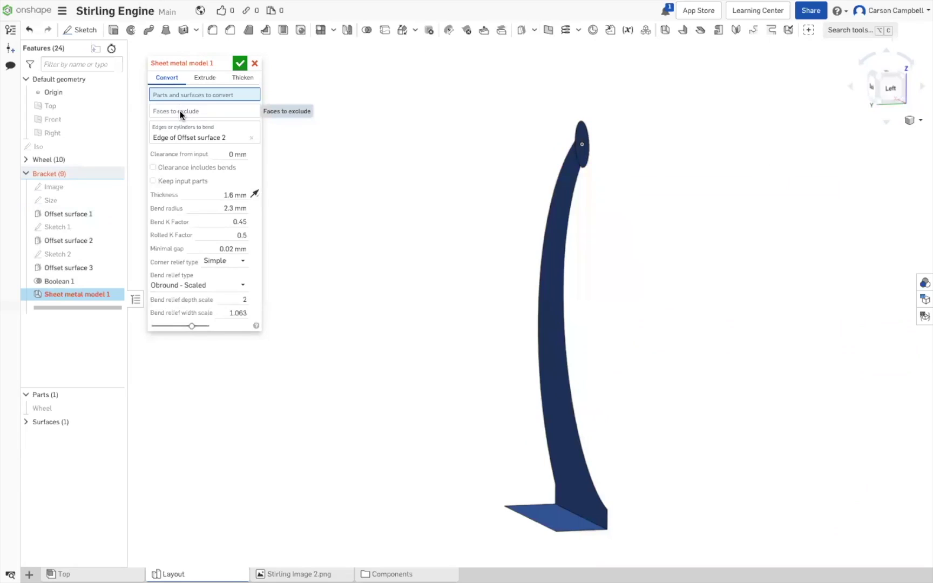
Try excluding the circular end face and the foot face from the conversion, and clear both exclusions.
click(181, 112)
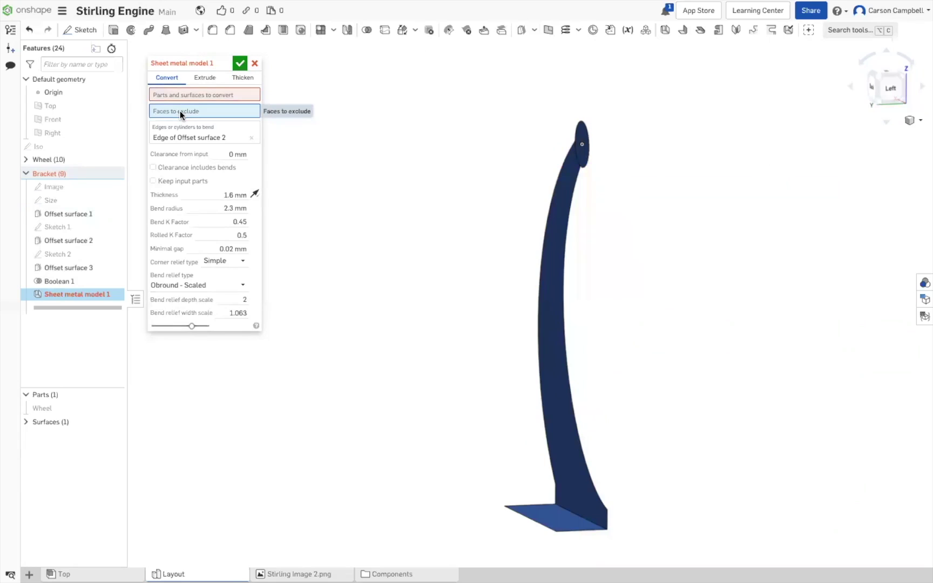
click(583, 145)
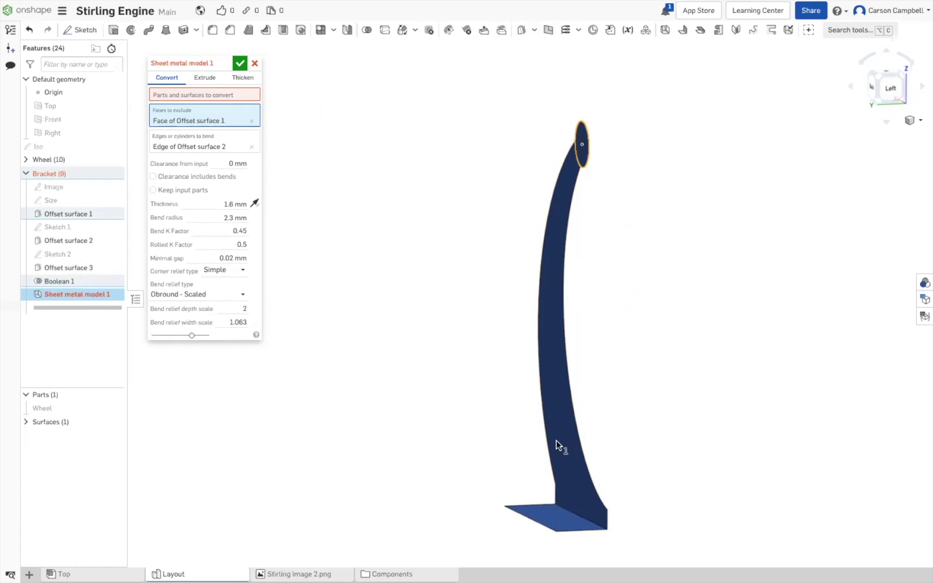
click(559, 523)
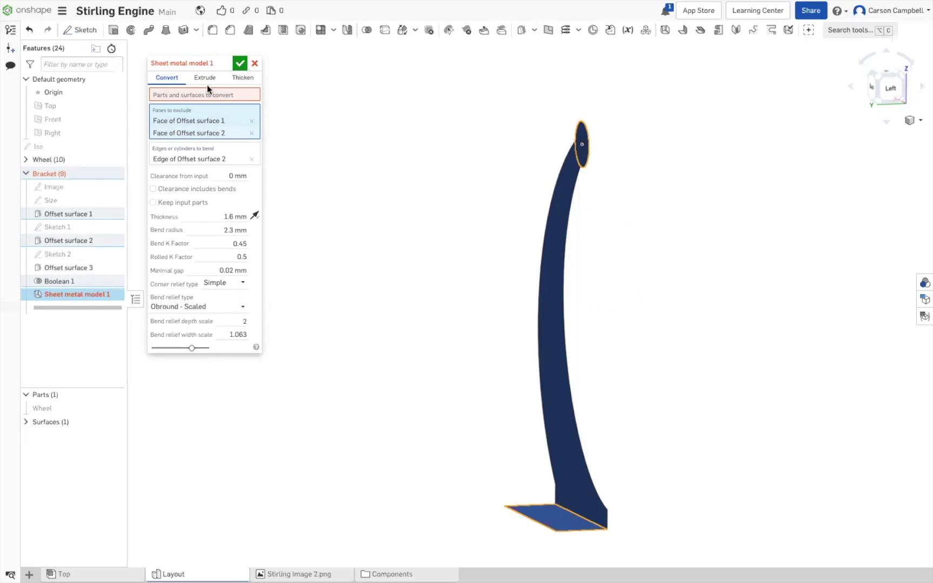
click(251, 133)
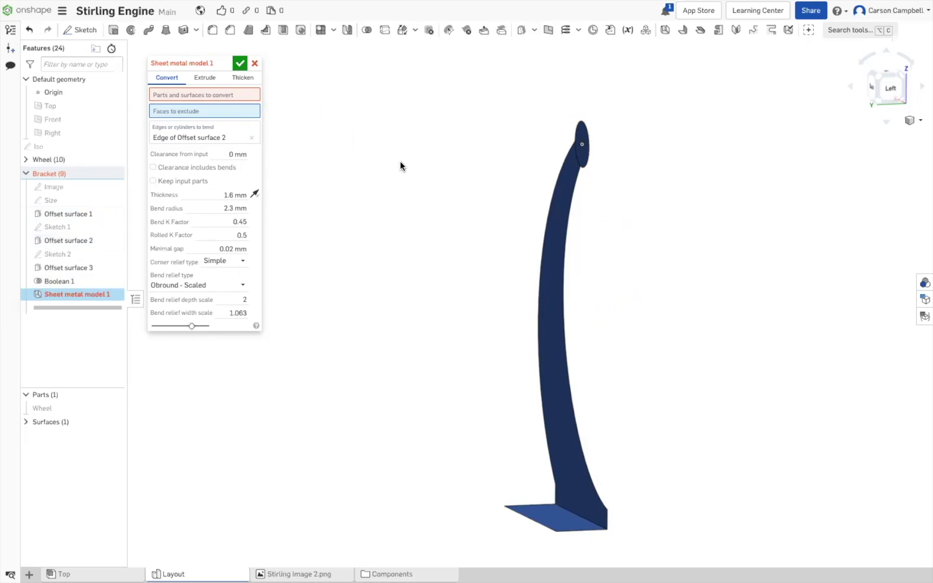
Choose the joined bracket surface for conversion and accept the sheet metal model with its thickness direction flipped.
click(191, 96)
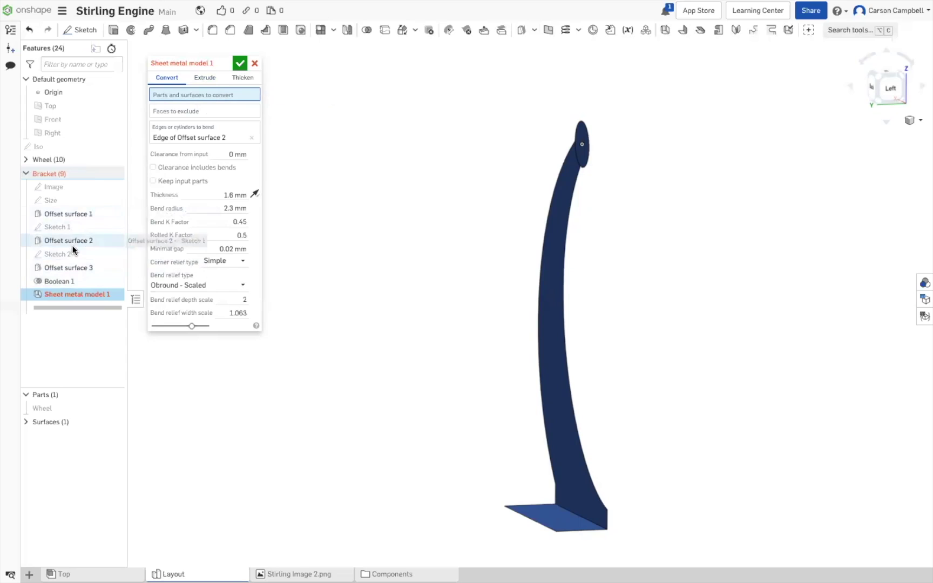
click(556, 269)
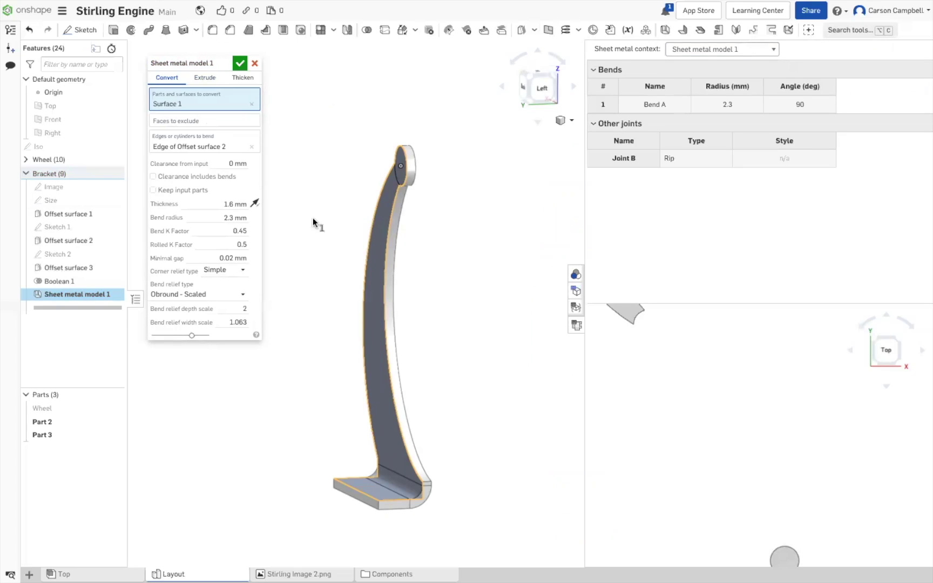
click(255, 203)
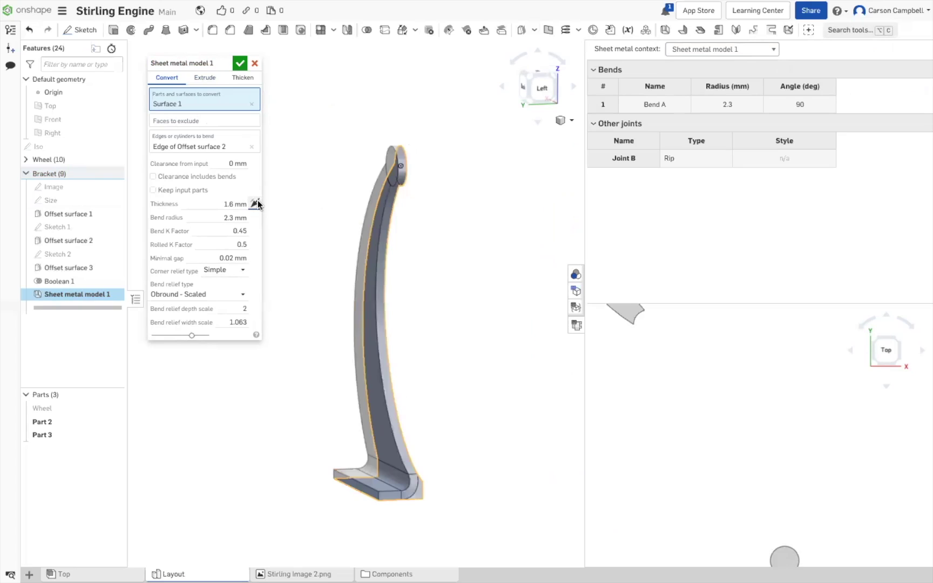
click(239, 63)
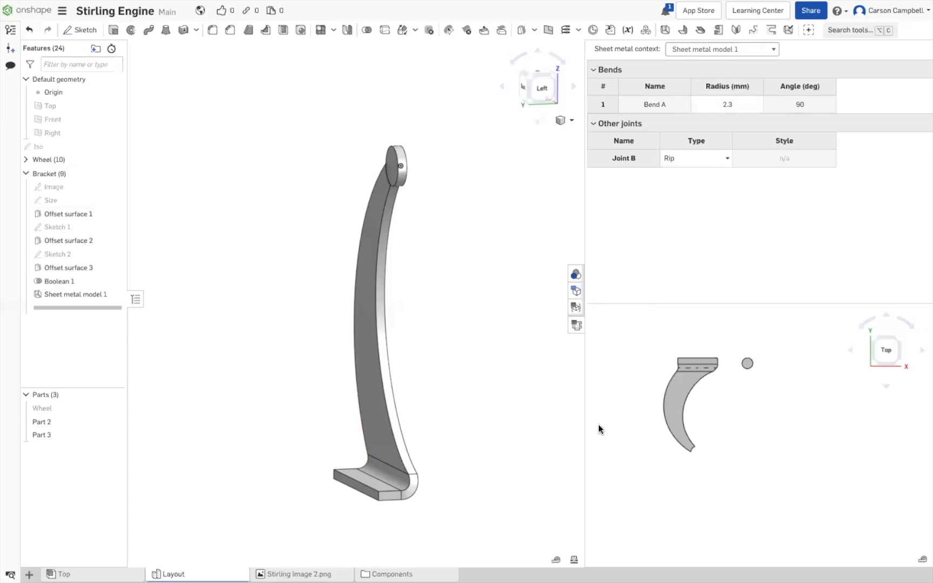
Switch Sheet metal model 1 from Convert to Thicken with no faces chosen and accept the feature.
click(73, 294)
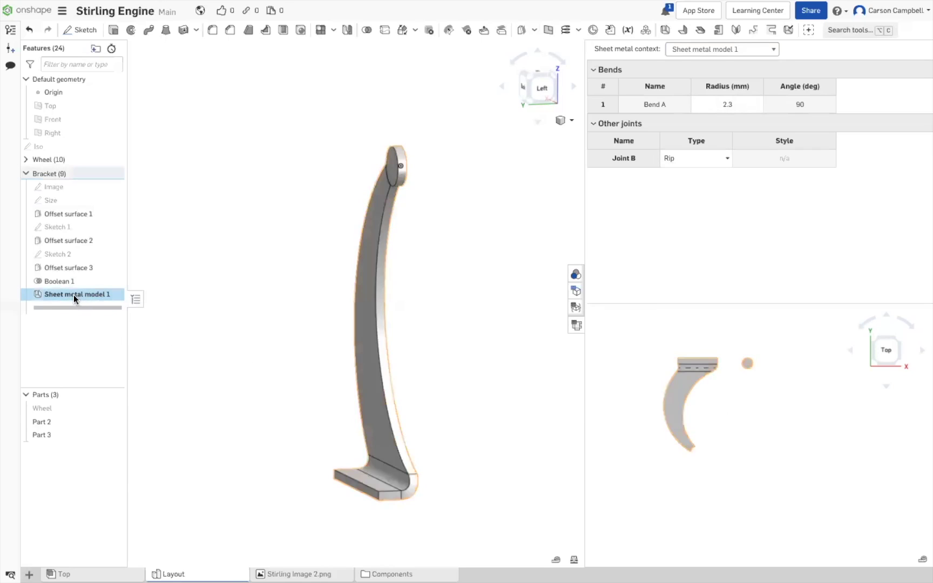
double_click(74, 294)
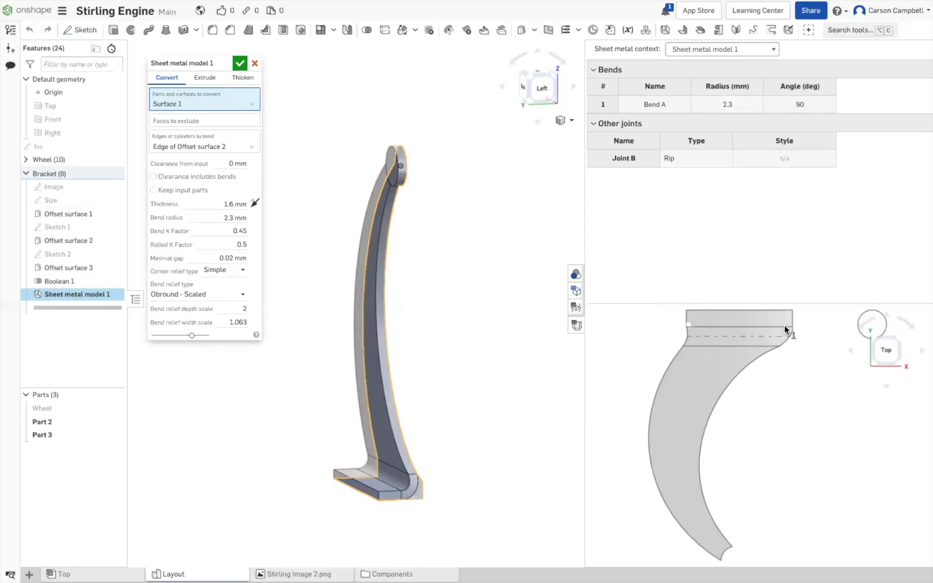
right_drag(539, 303, 364, 170)
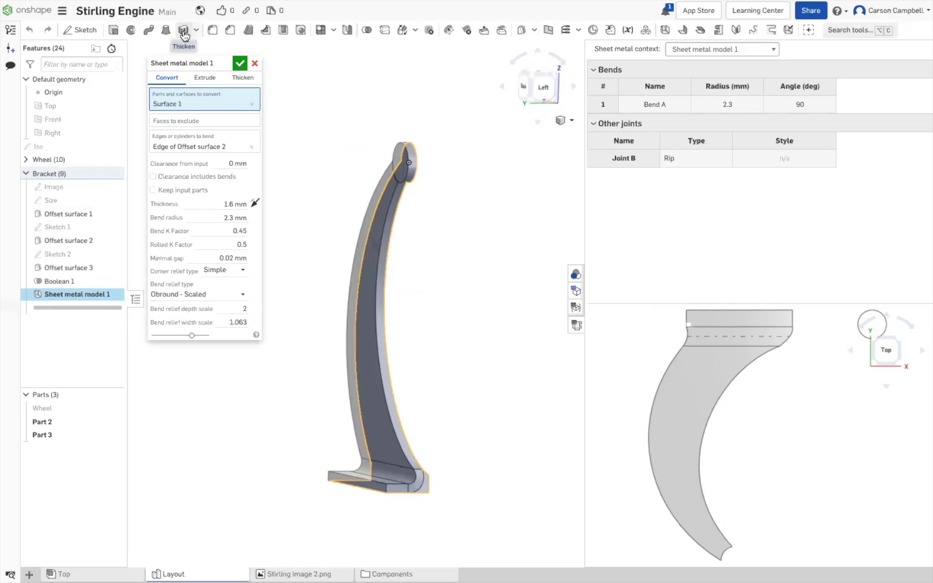
click(240, 78)
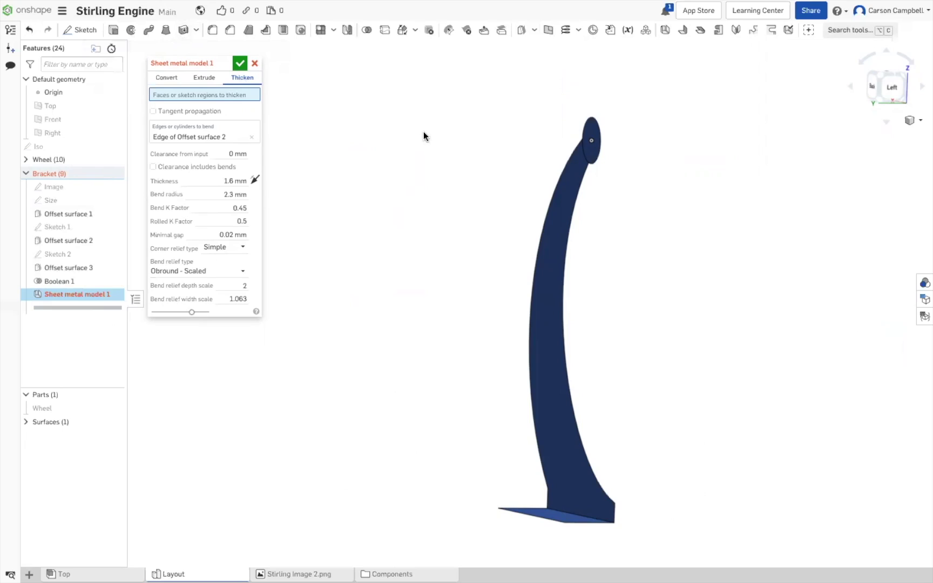
right_drag(415, 154, 602, 150)
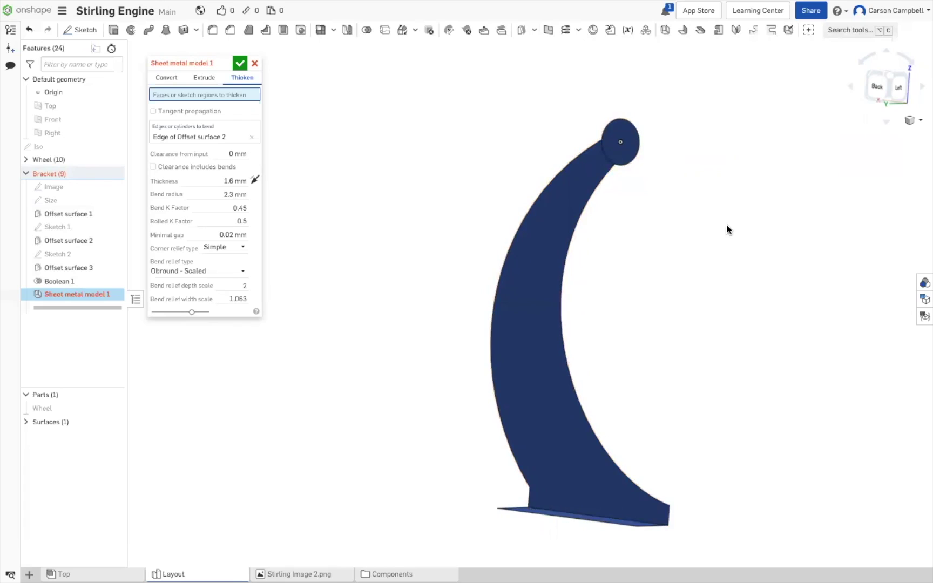
scroll(685, 210, up, 3)
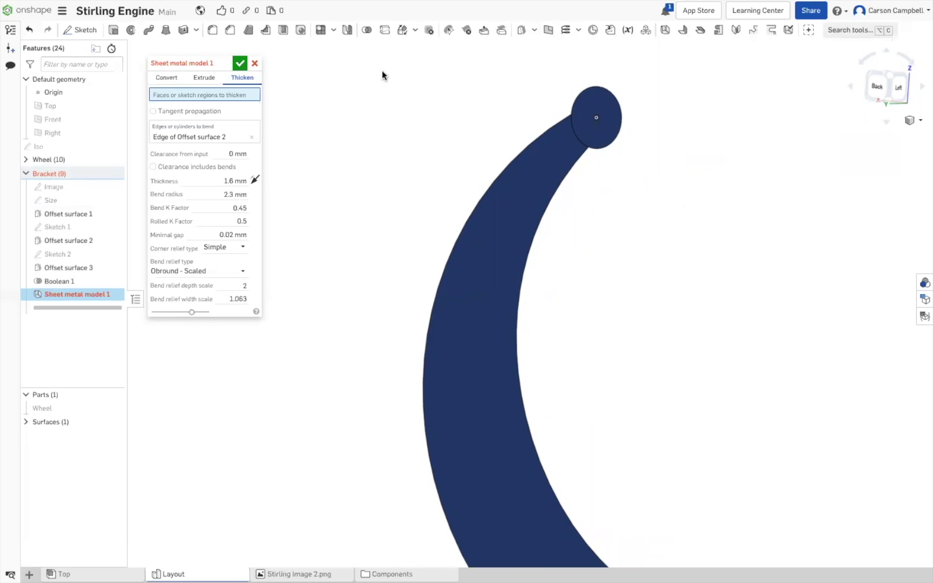
click(240, 63)
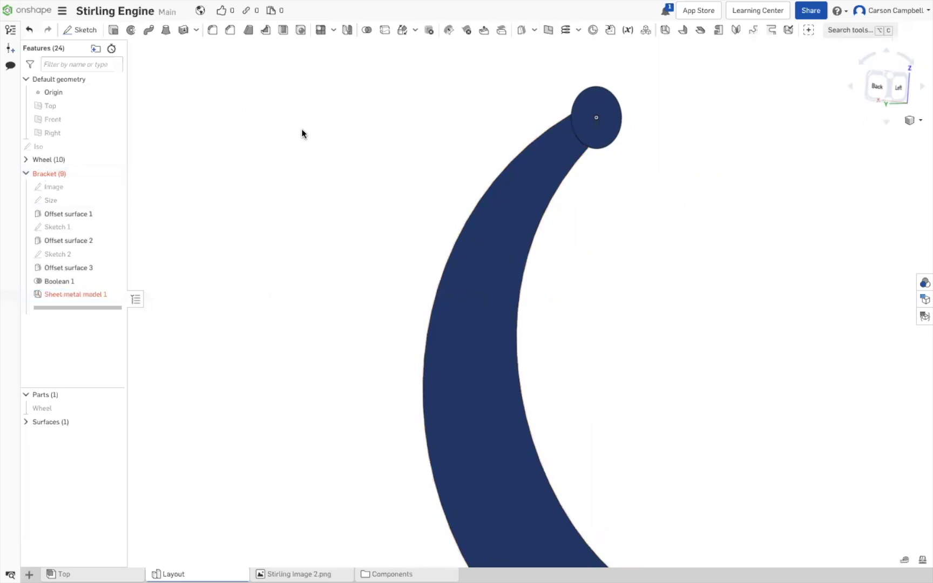
Select the circular face at the arm's upper end and expand the list of surfaces to check what it belongs to.
scroll(301, 129, down, 2)
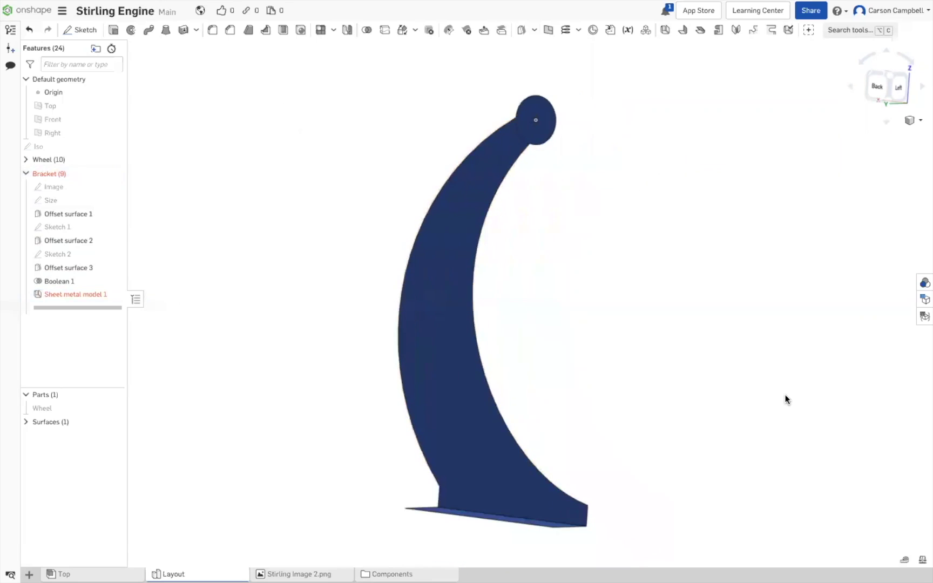
scroll(785, 400, down, 1)
scroll(785, 395, up, 2)
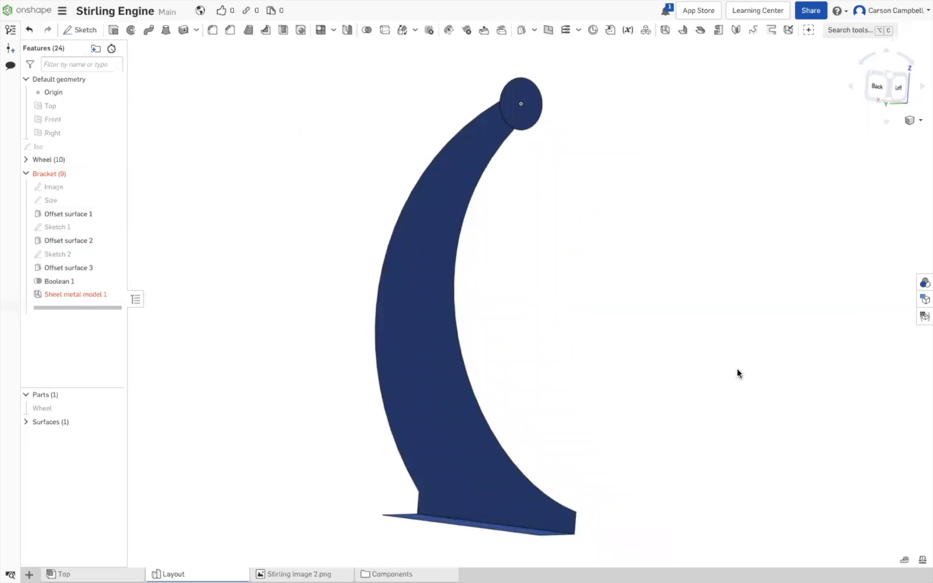
click(526, 95)
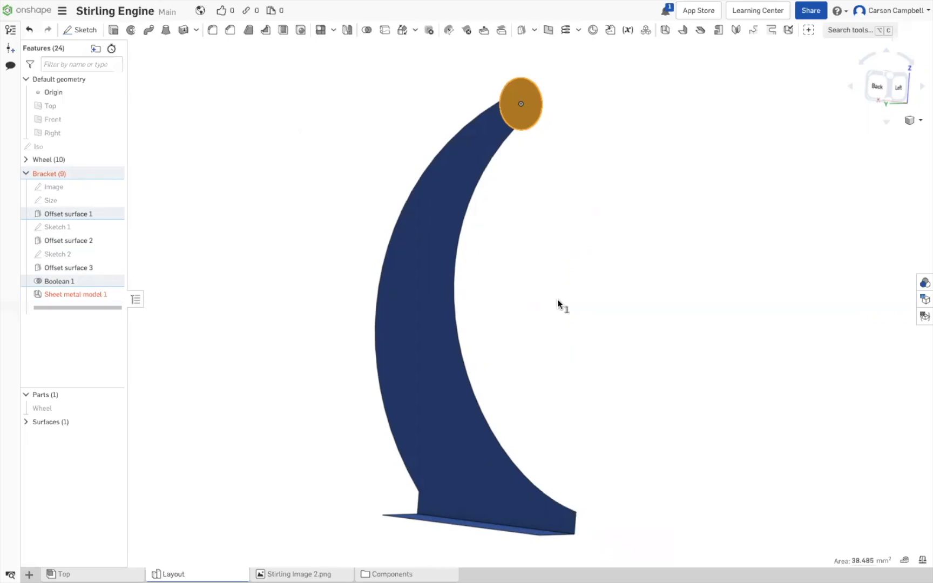
click(26, 421)
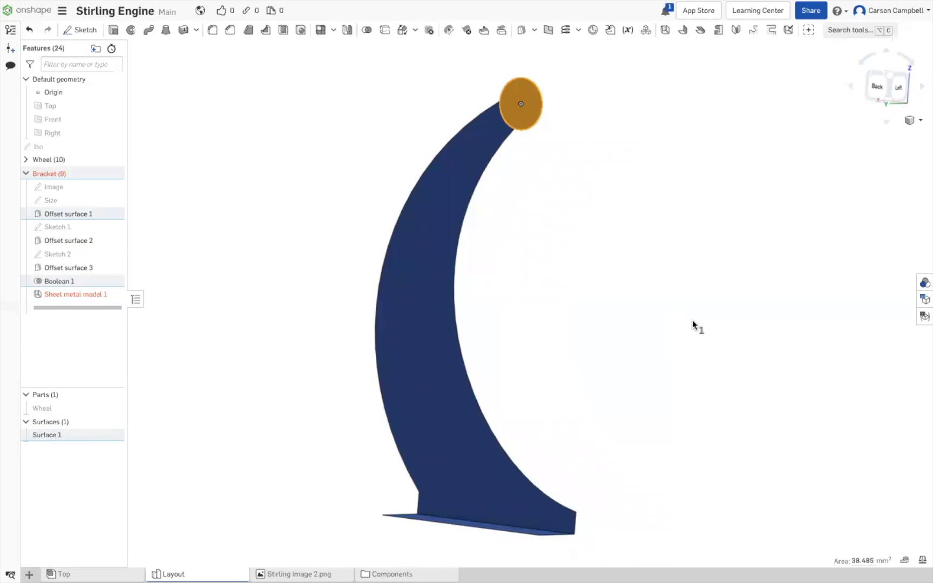
Roll the feature history back to before Boolean 1 and forward again to compare the bracket's separate and joined surfaces.
drag(100, 308, 95, 272)
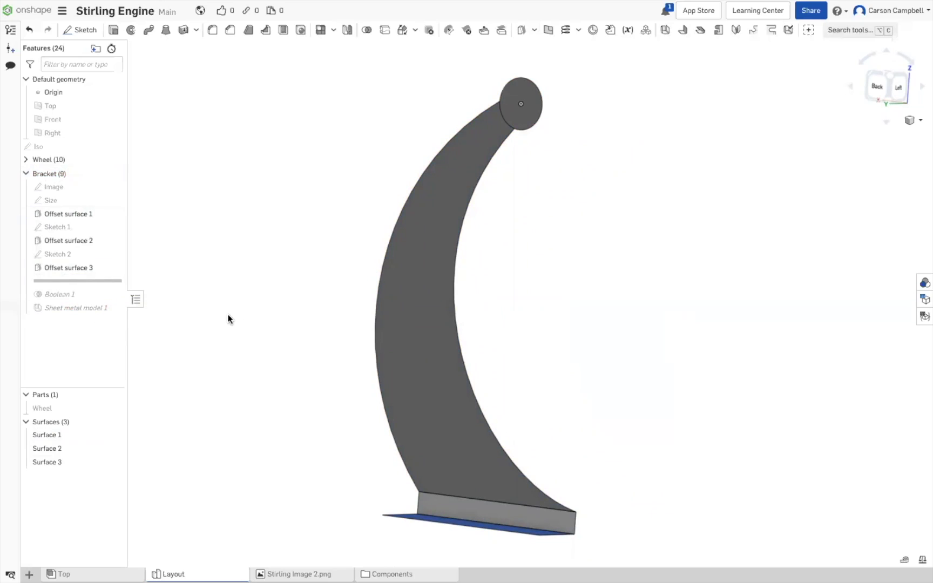
click(112, 296)
mouse_move(200, 307)
right_down()
mouse_move(197, 319)
mouse_move(179, 316)
mouse_move(199, 314)
mouse_move(196, 305)
right_up()
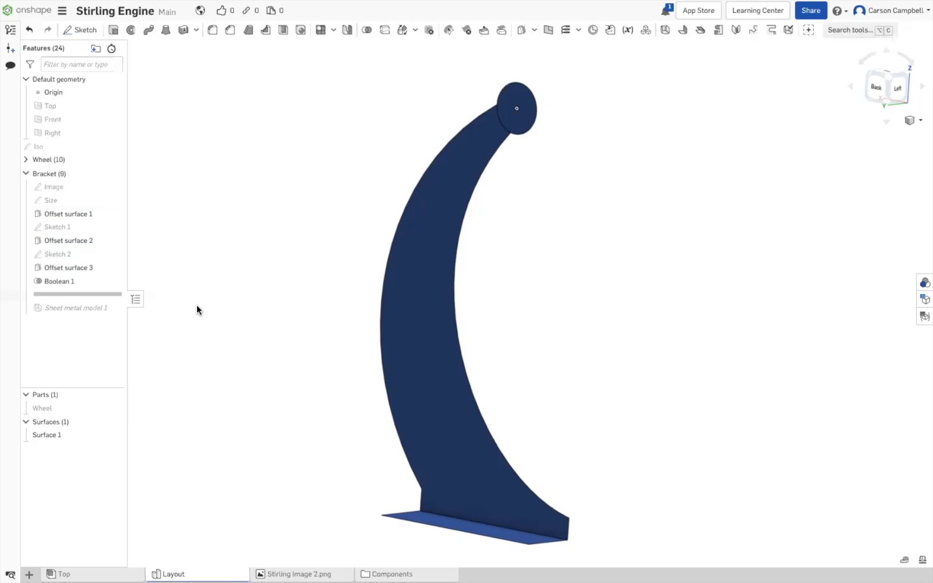
drag(71, 307, 68, 317)
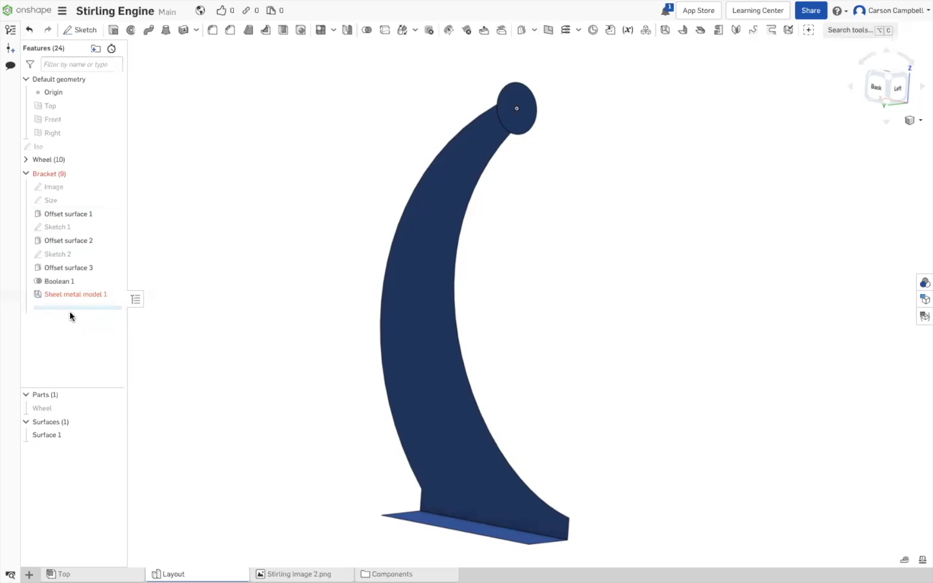
Move Sheet metal model 1 ahead of Boolean 1 in the feature order and roll the history back to before Boolean 1.
mouse_move(71, 296)
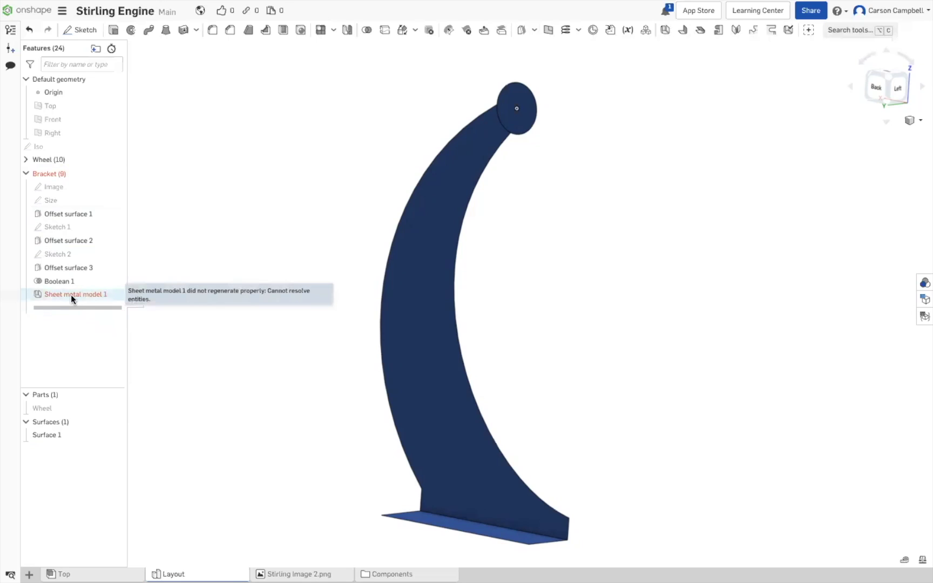
drag(71, 294, 74, 281)
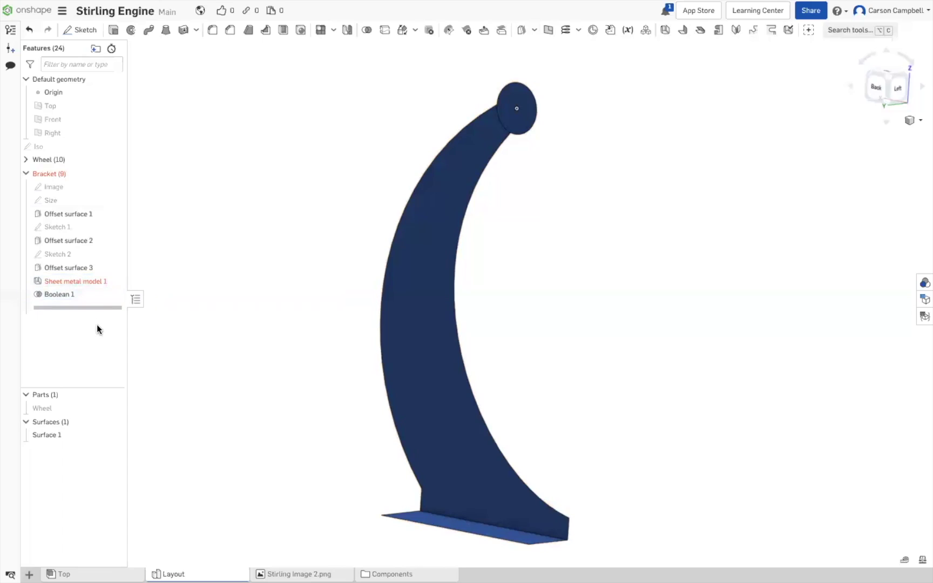
mouse_move(94, 281)
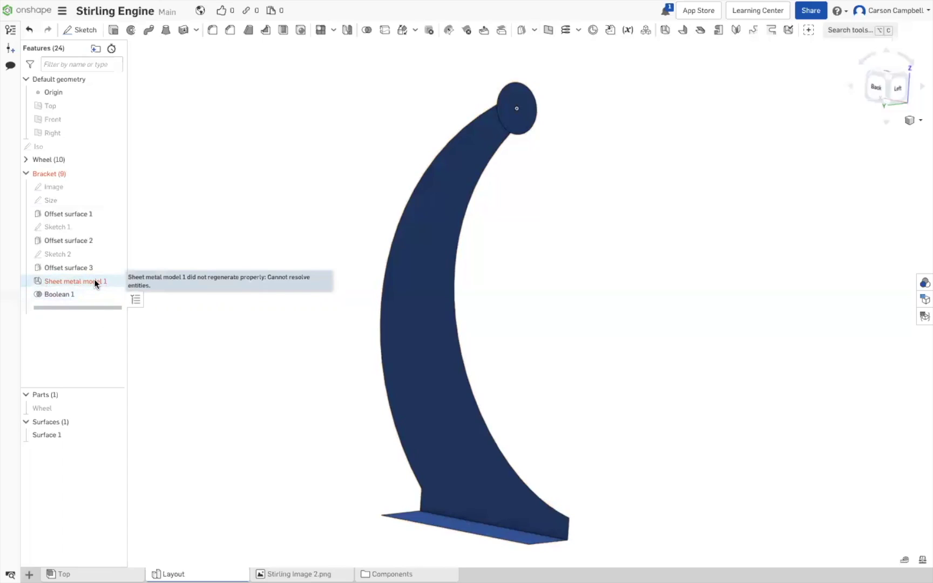
drag(96, 306, 96, 292)
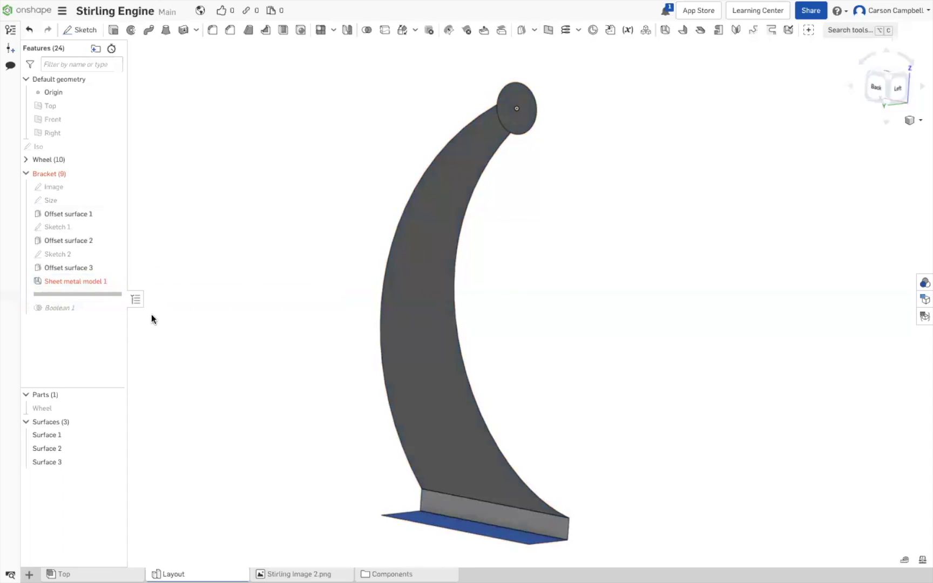
Edit Sheet metal model 1 to thicken the circular end, curved arm, foot and connecting strip faces, and accept it.
double_click(91, 281)
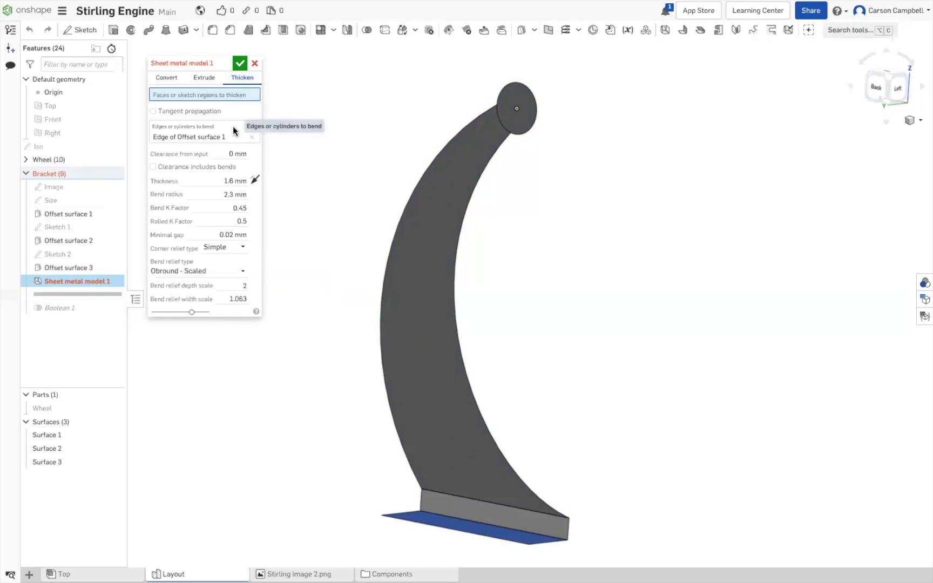
click(513, 124)
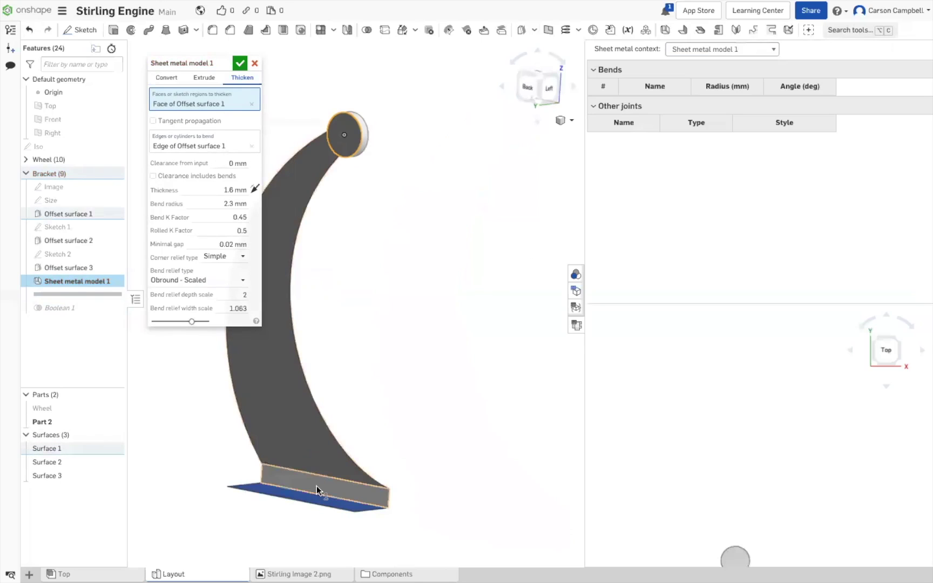
click(311, 461)
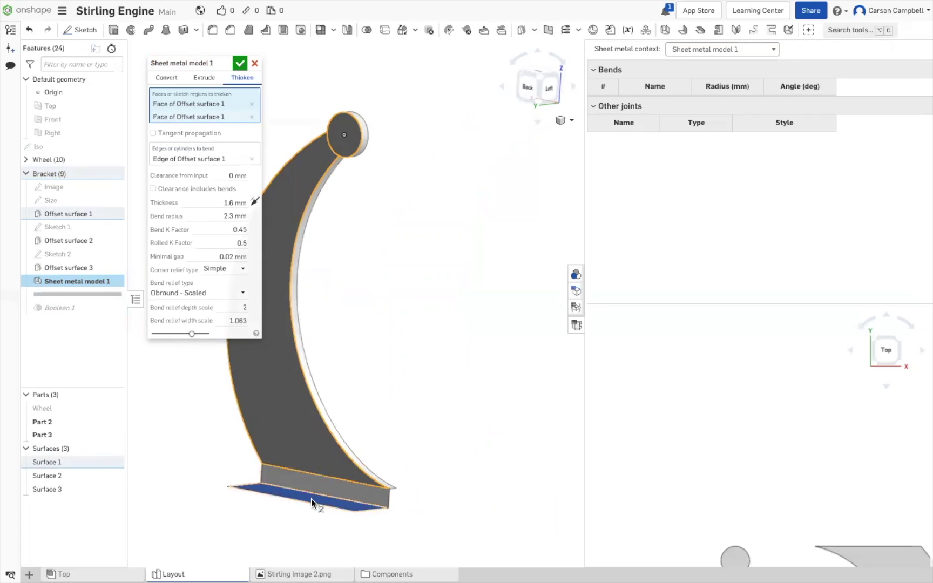
click(311, 498)
right_drag(526, 455, 306, 503)
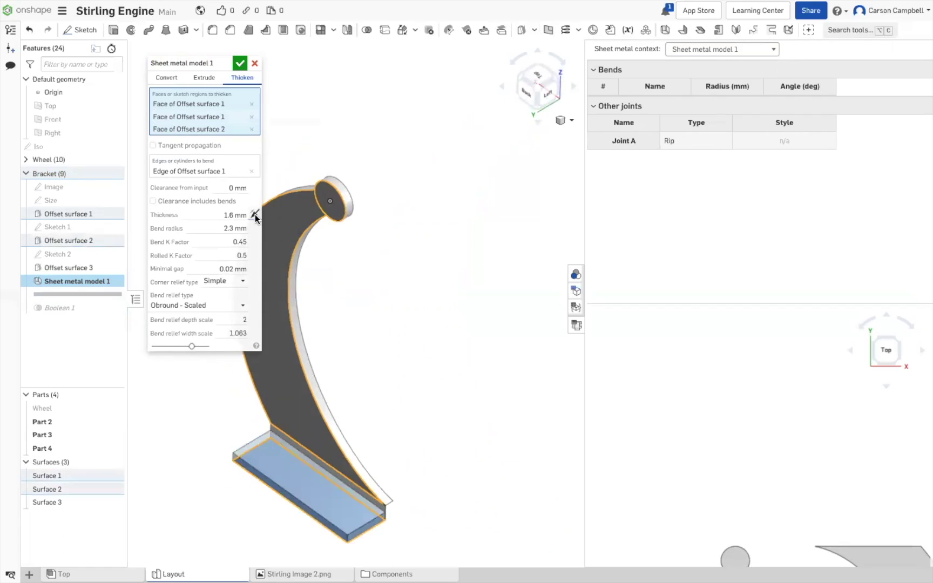
right_drag(447, 370, 231, 478)
click(230, 478)
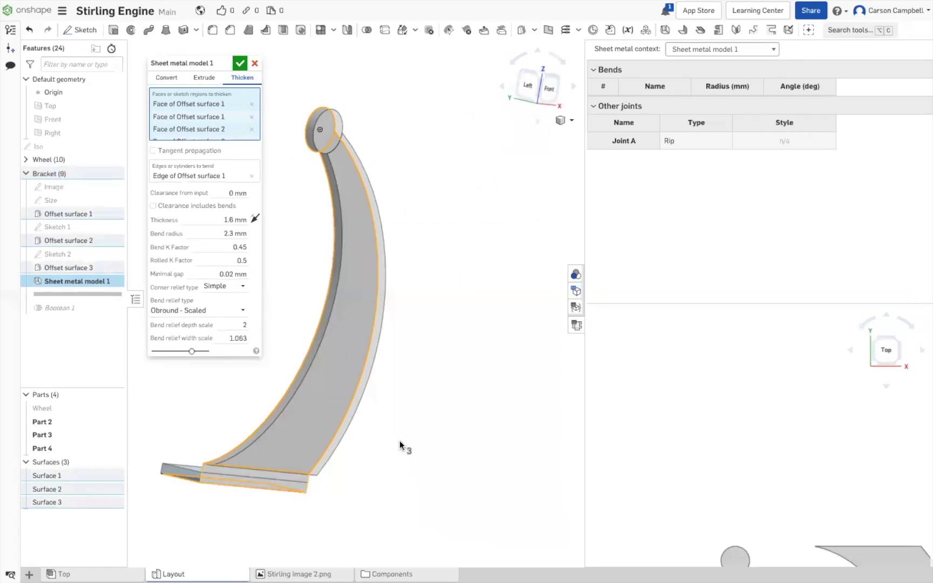
right_drag(431, 444, 348, 206)
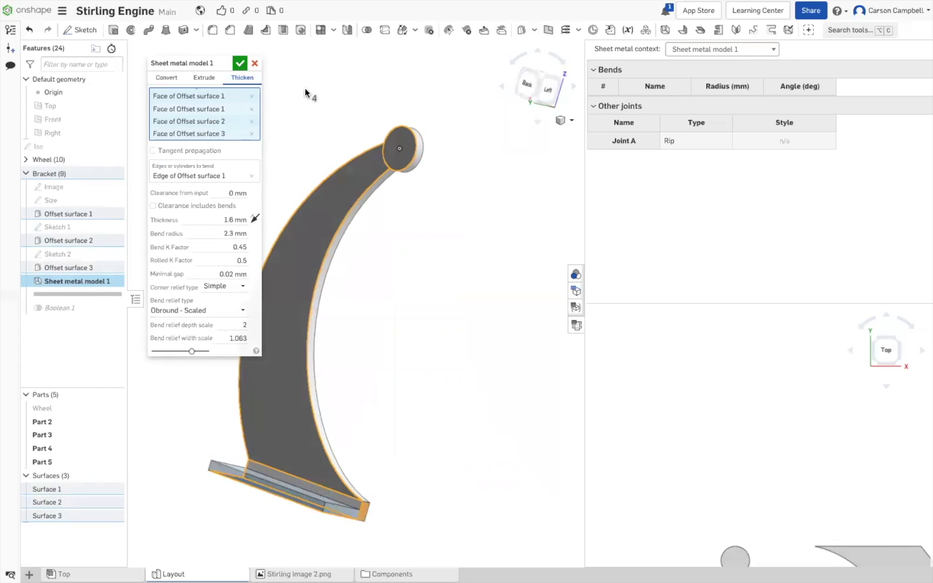
click(240, 63)
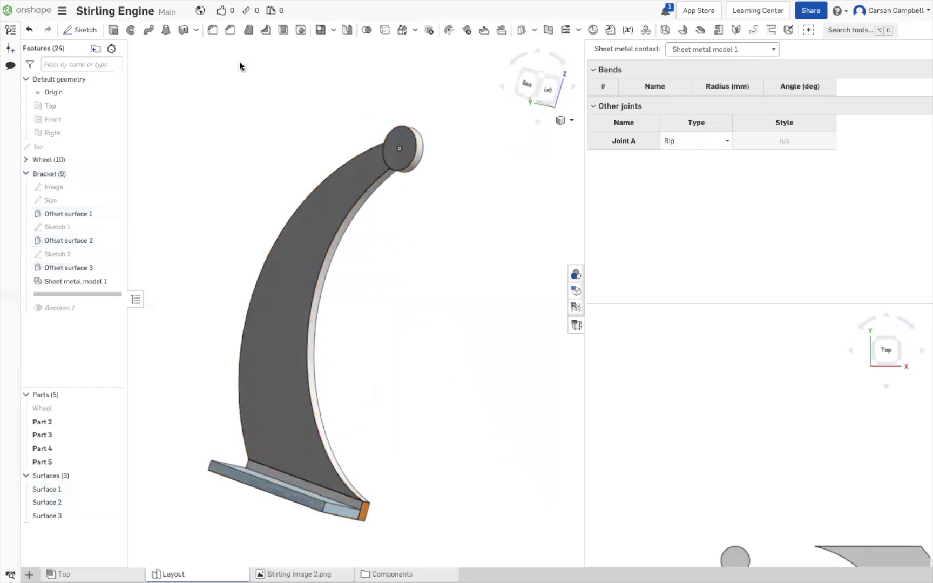
Inspect the thickened bracket from the left side and roll the history back to before Sheet metal model 1.
right_drag(498, 308, 475, 310)
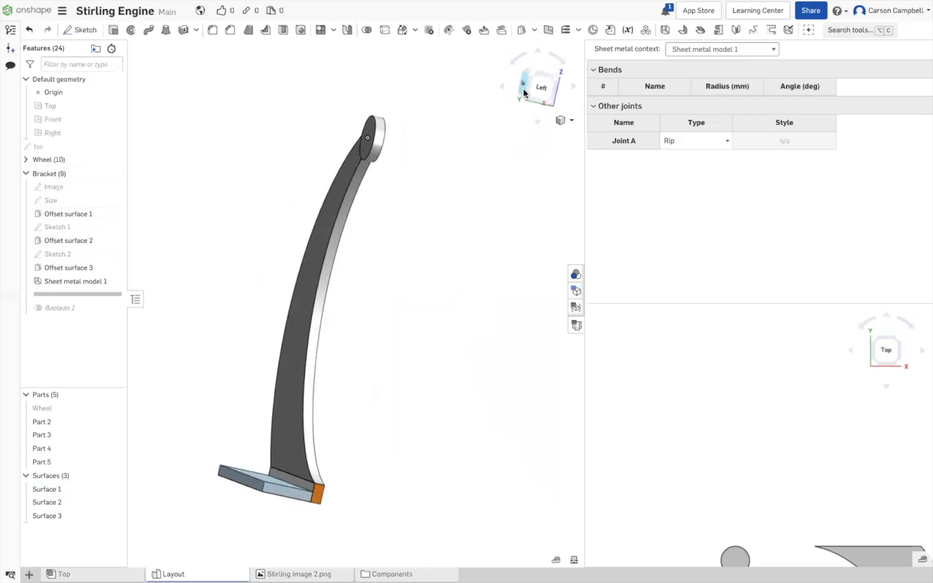
key(shift+3)
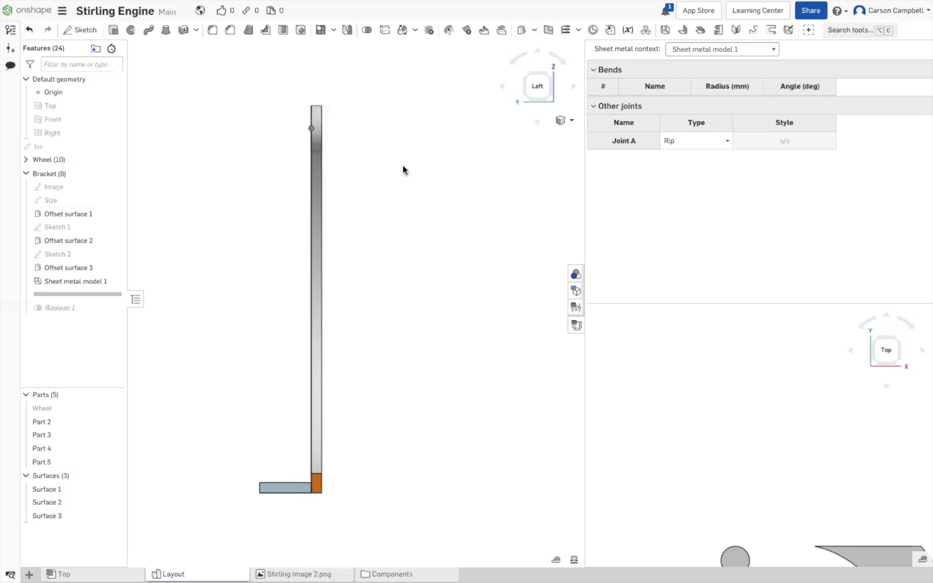
drag(72, 294, 68, 278)
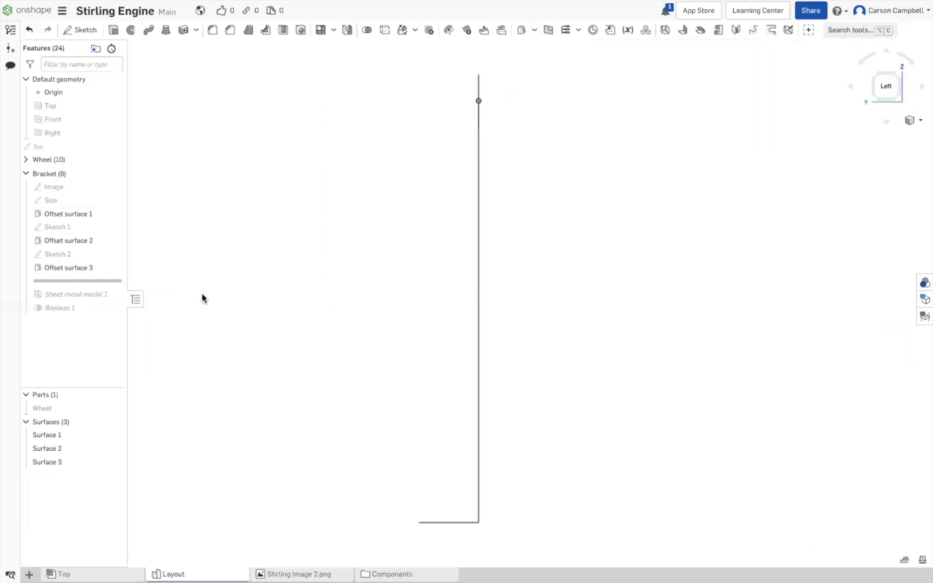
right_drag(202, 295, 222, 302)
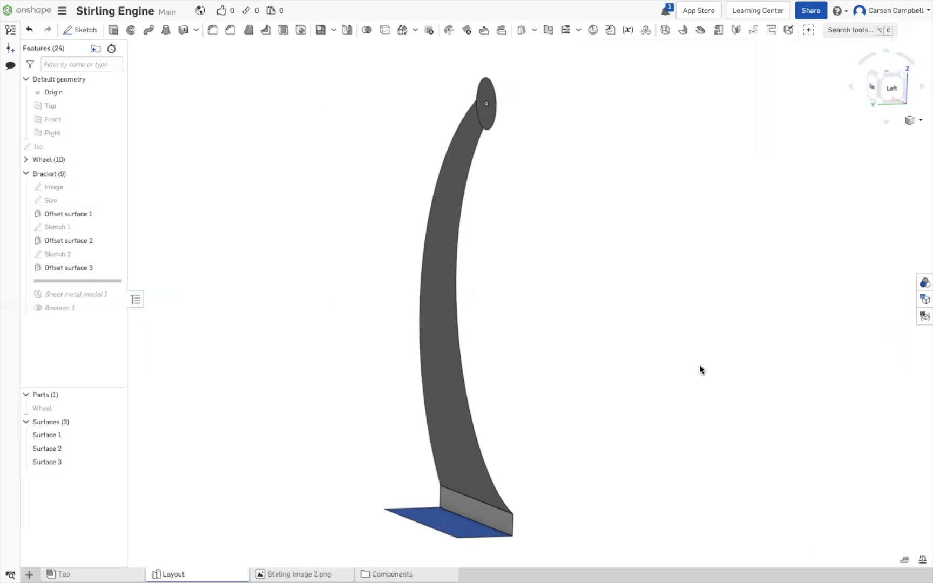
Check which surfaces the circular end, arm, strip and foot belong to by selecting faces and toggling the visibility of Surface 1 and Surface 2.
click(429, 358)
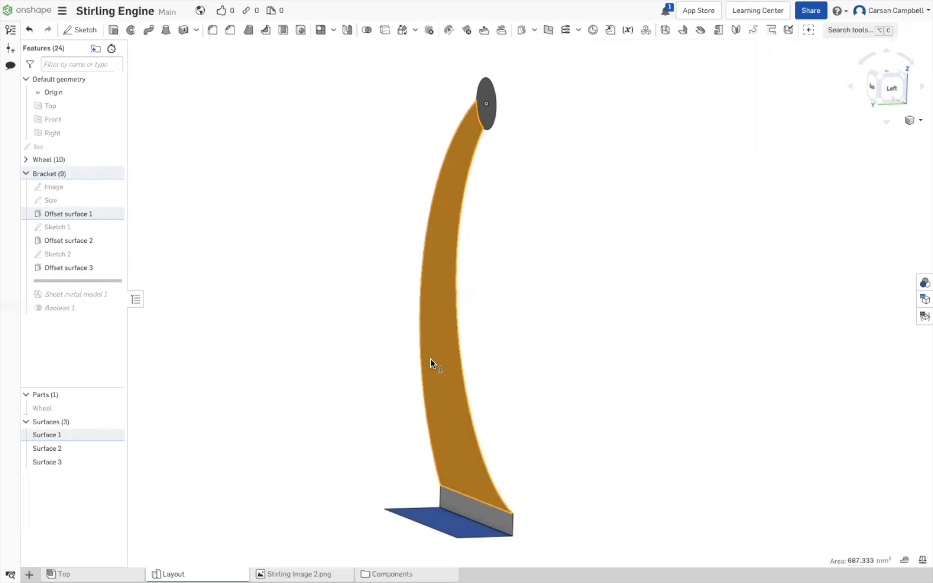
click(471, 505)
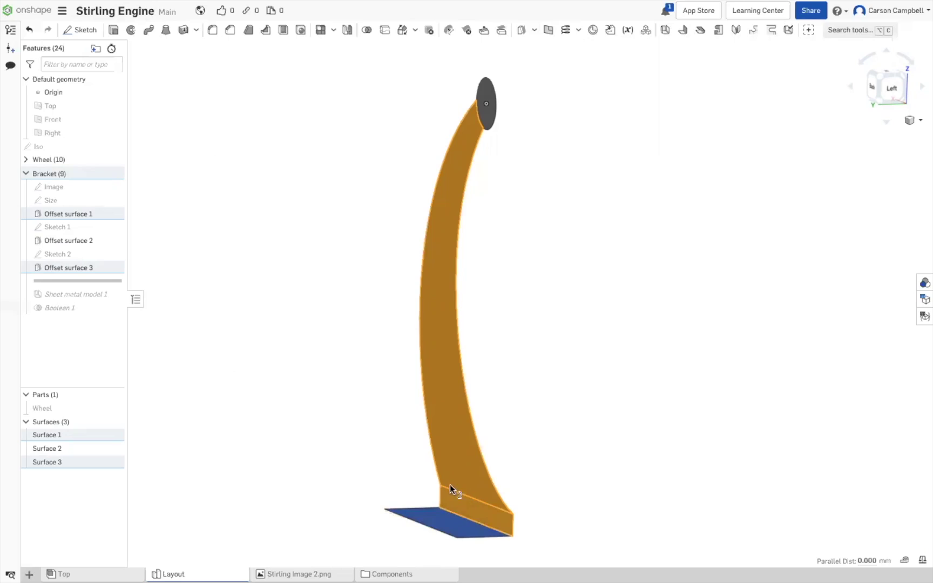
click(574, 371)
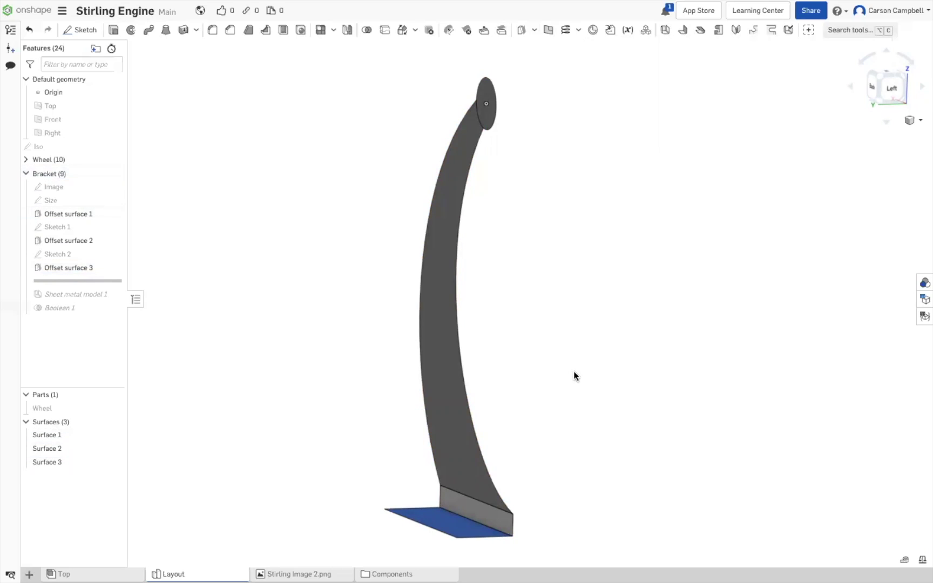
click(113, 434)
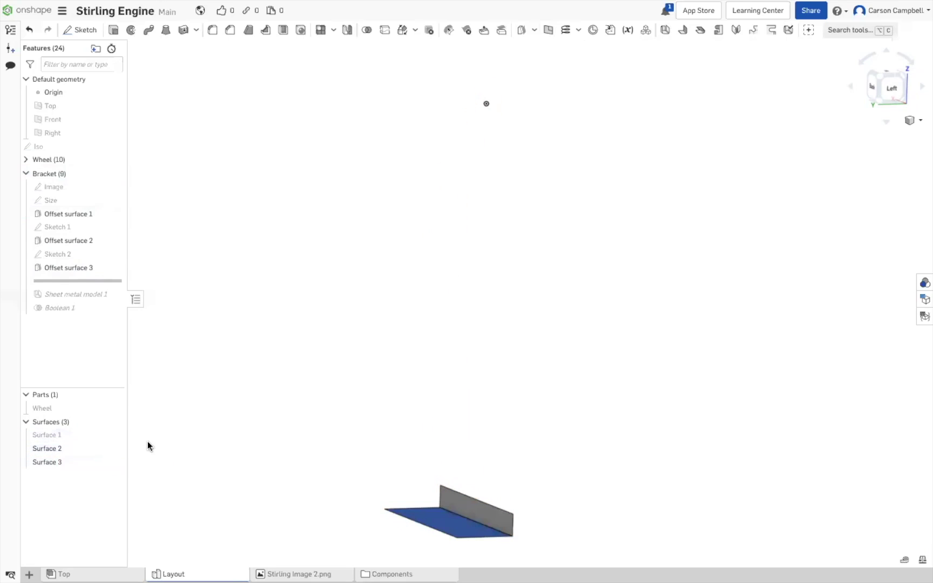
click(113, 447)
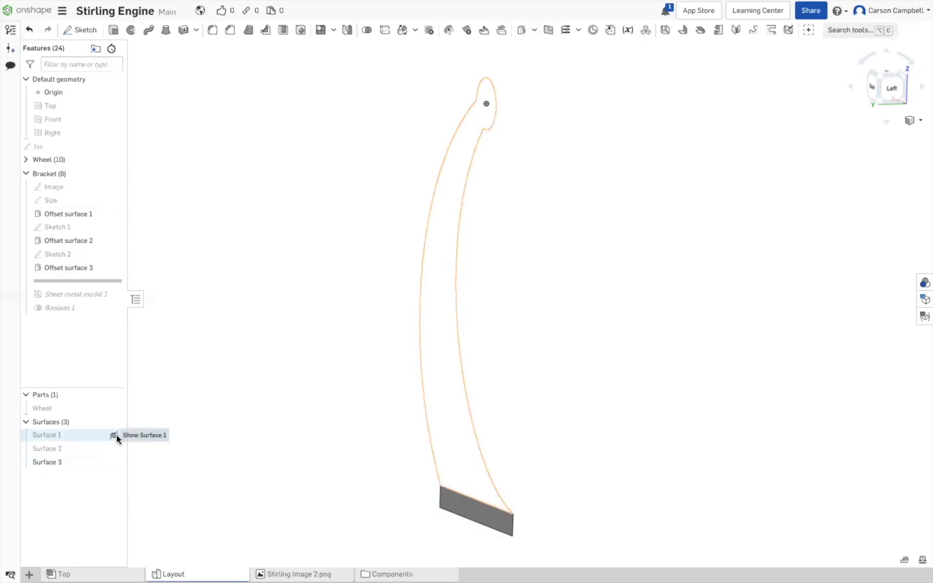
click(116, 435)
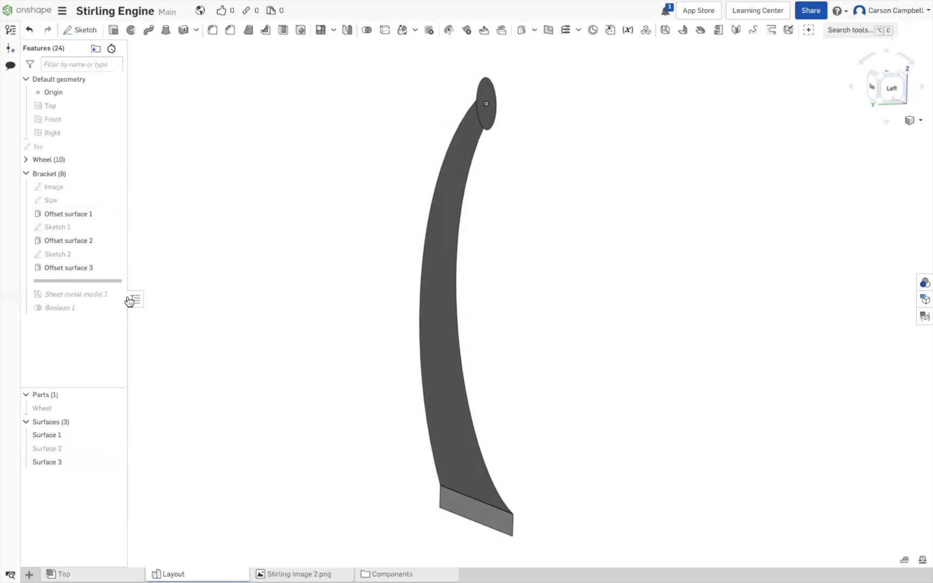
Try removing the arm face from Offset surface 1, undo that change, and check the face used by Offset surface 2.
double_click(71, 214)
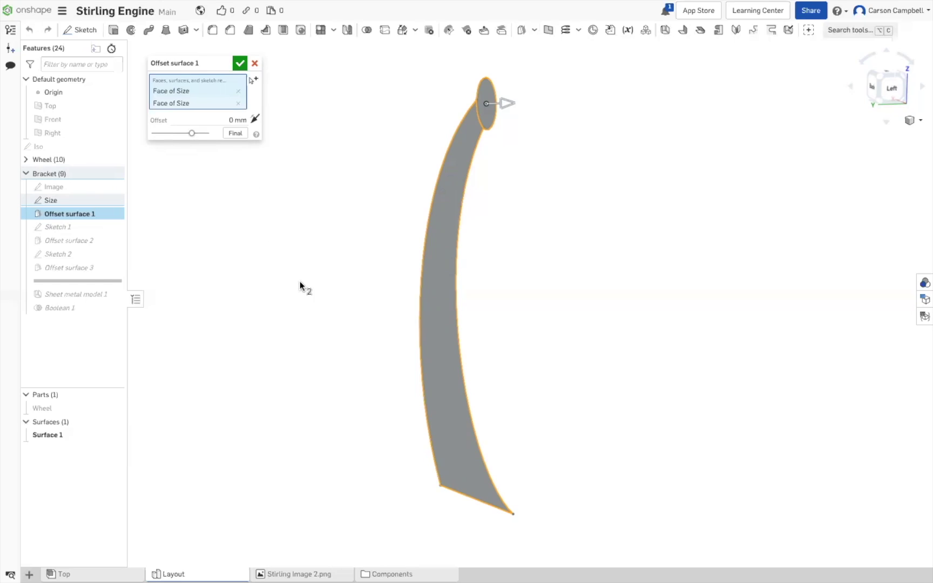
click(443, 283)
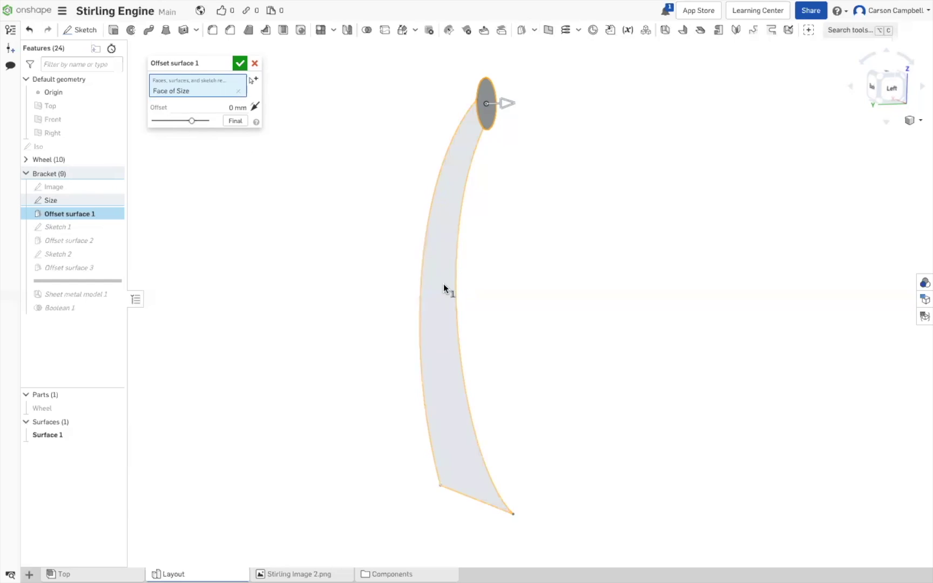
click(240, 63)
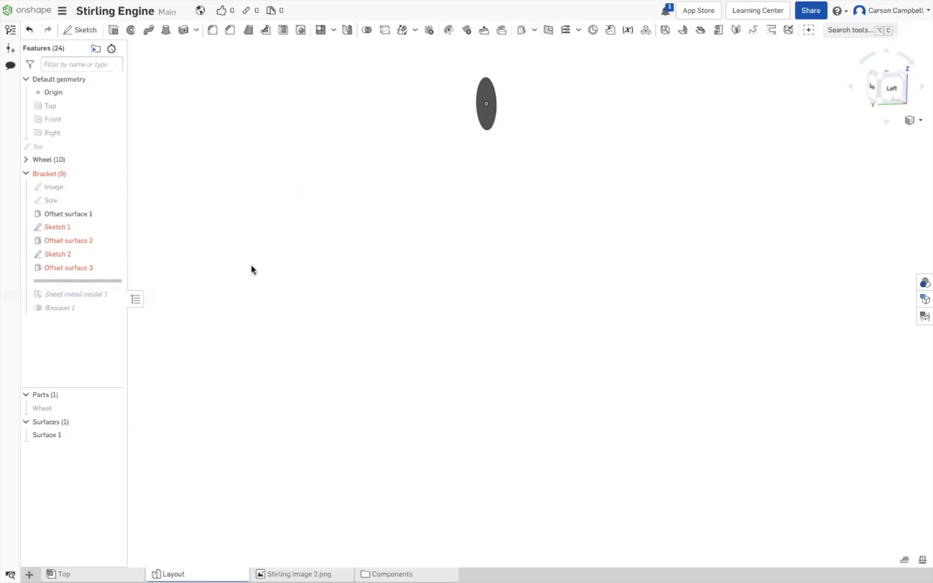
key(super+z)
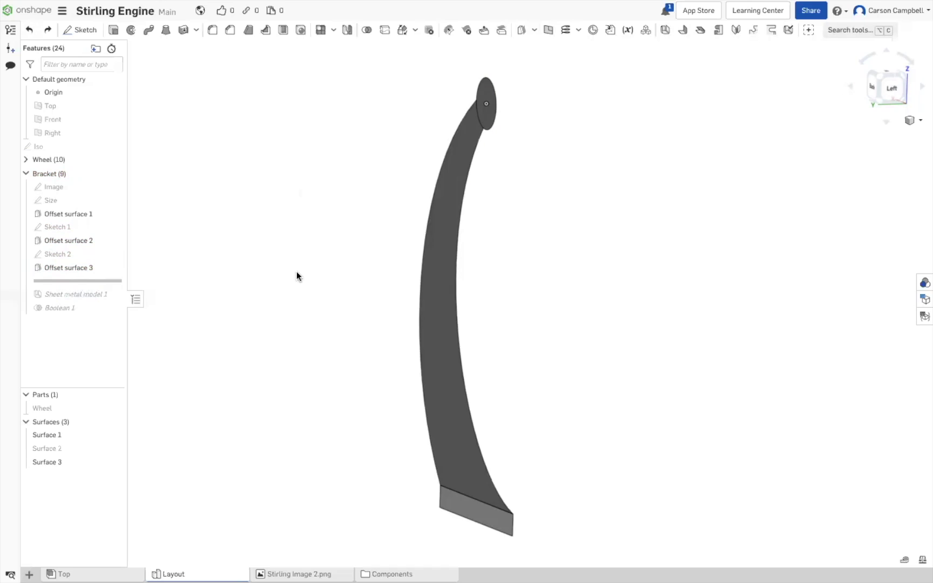
double_click(69, 240)
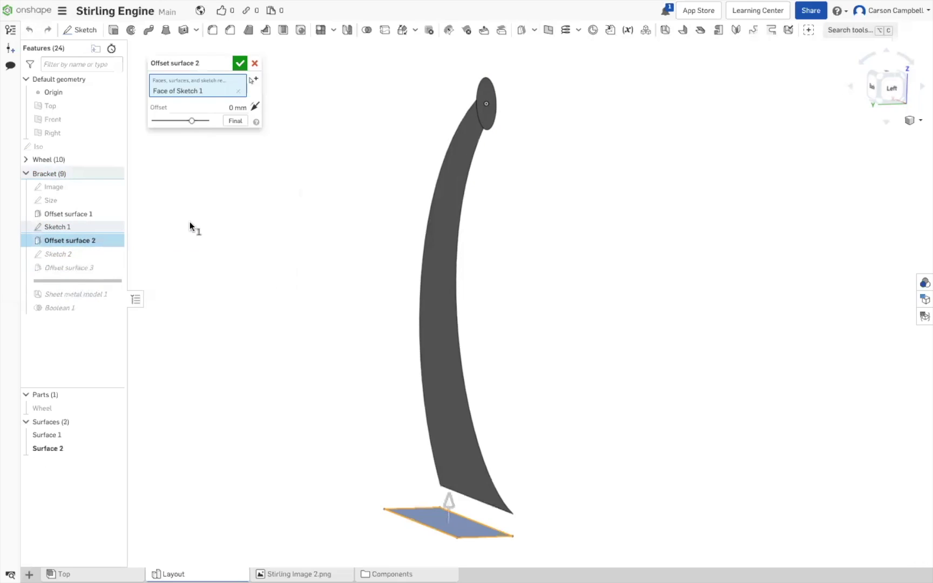
key(Escape)
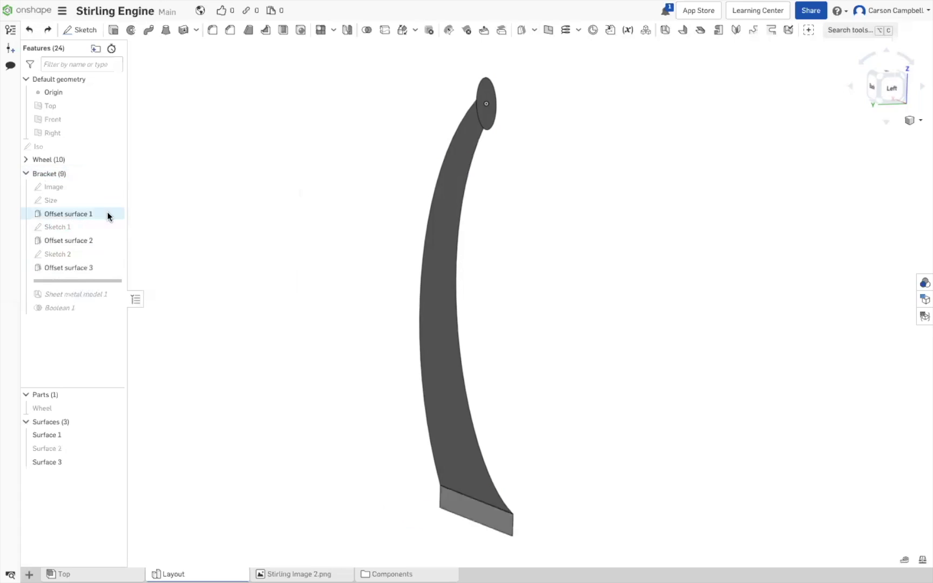
Remove the circular end face from Offset surface 1, keeping only the curved arm face.
double_click(97, 213)
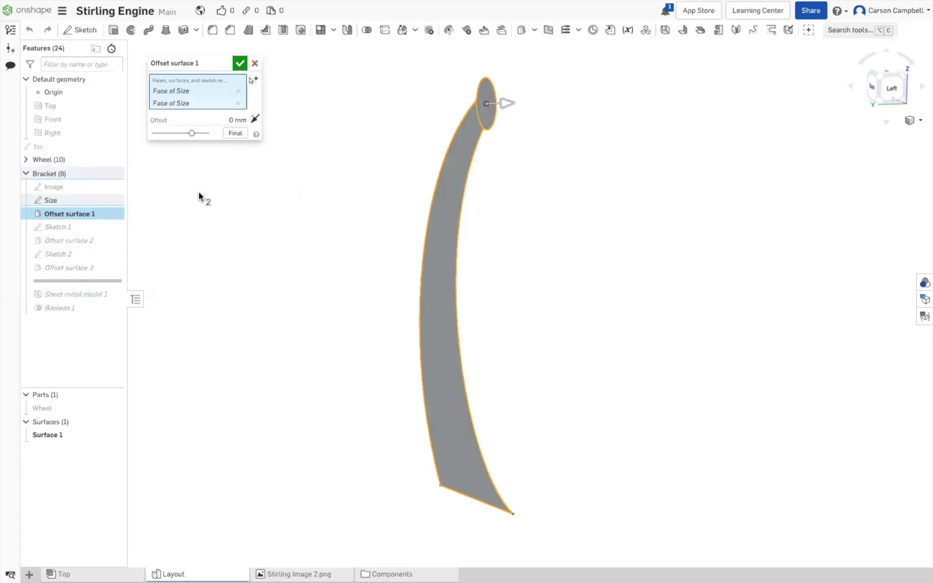
click(486, 94)
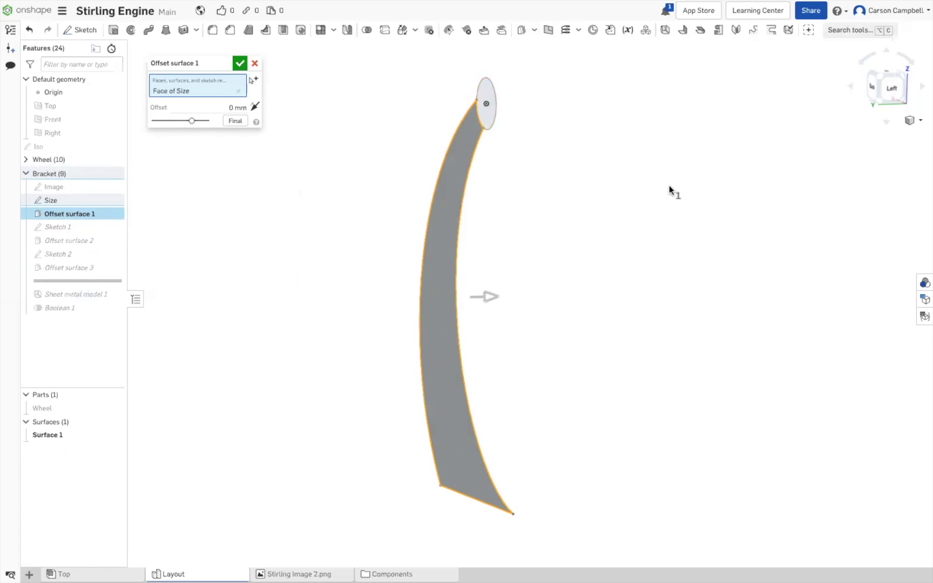
click(239, 63)
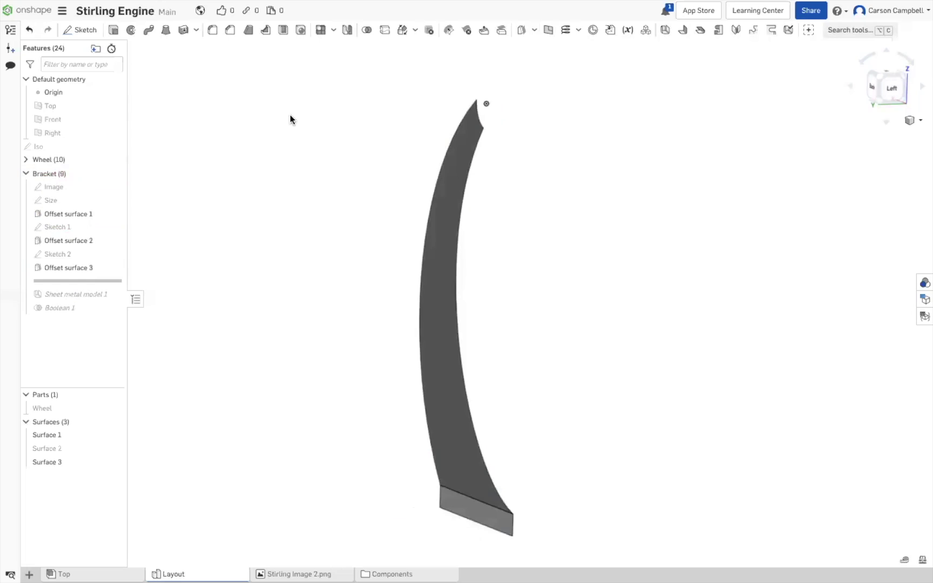
click(450, 265)
Roll the history back to just after Offset surface 1, start a new offset surface and show the Size sketch.
drag(70, 284, 68, 226)
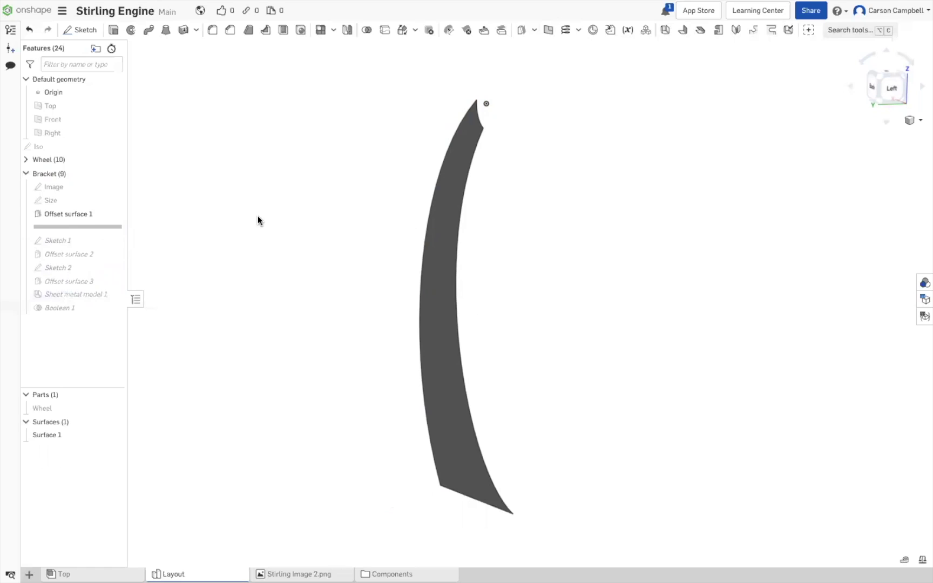
click(533, 31)
click(542, 48)
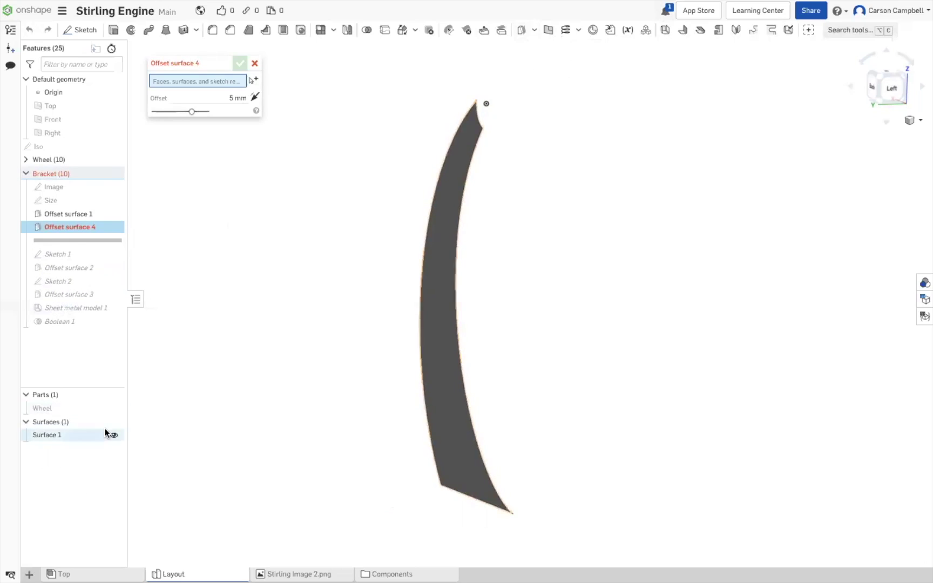
click(114, 200)
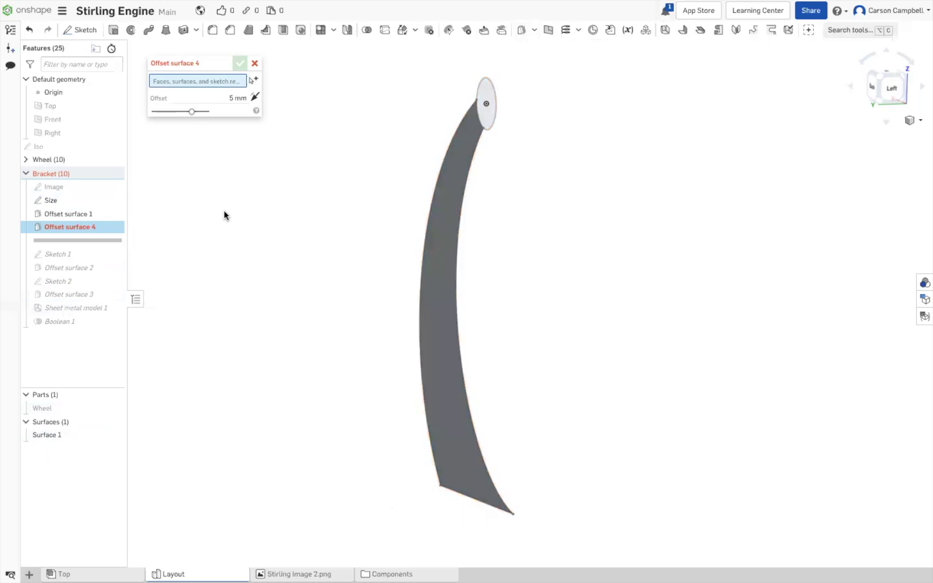
mouse_move(223, 210)
right_down()
mouse_move(246, 218)
mouse_move(410, 103)
right_up()
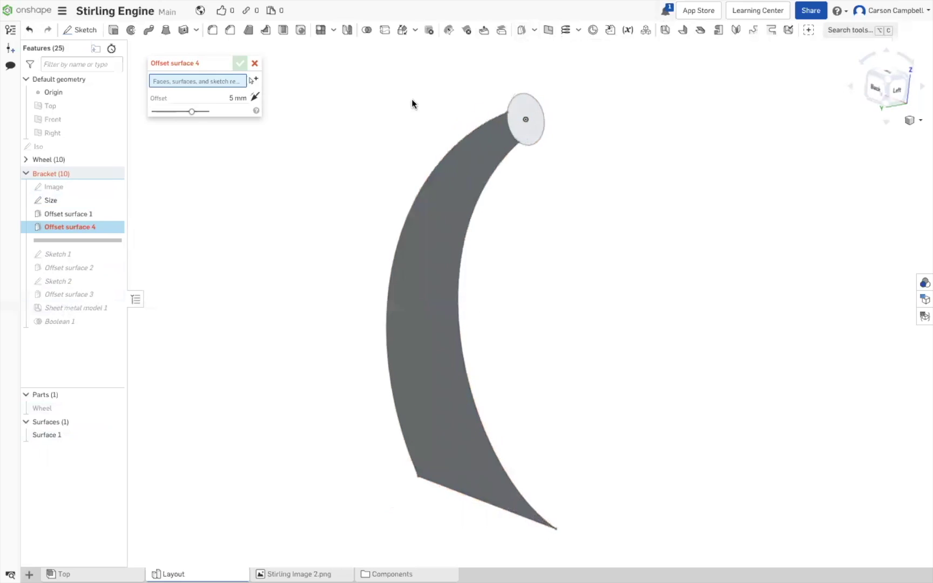
Create a separate offset surface from the circular end face of the Size sketch with a 0 mm offset.
click(525, 104)
click(237, 107)
drag(226, 108, 250, 112)
text(1)
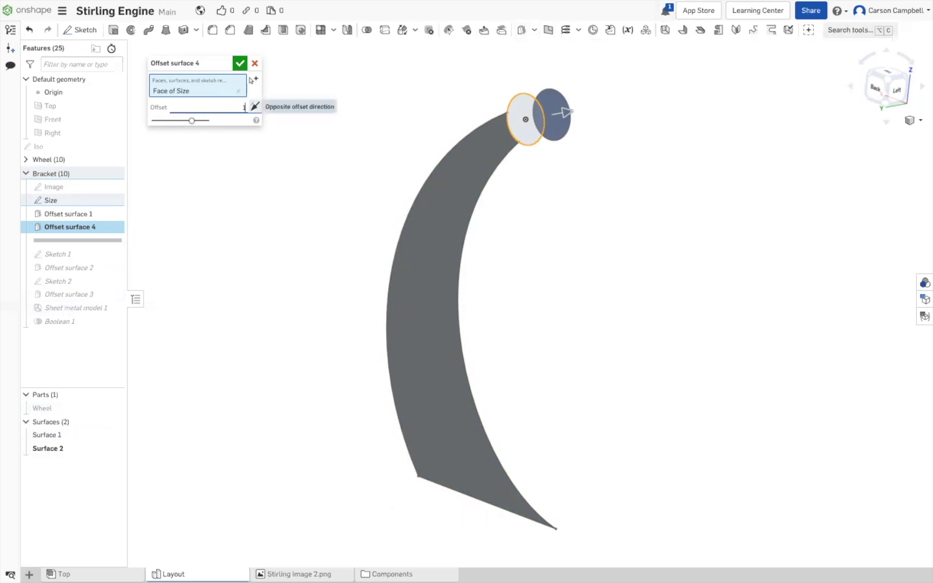
key(BackSpace)
text(0)
key(Return)
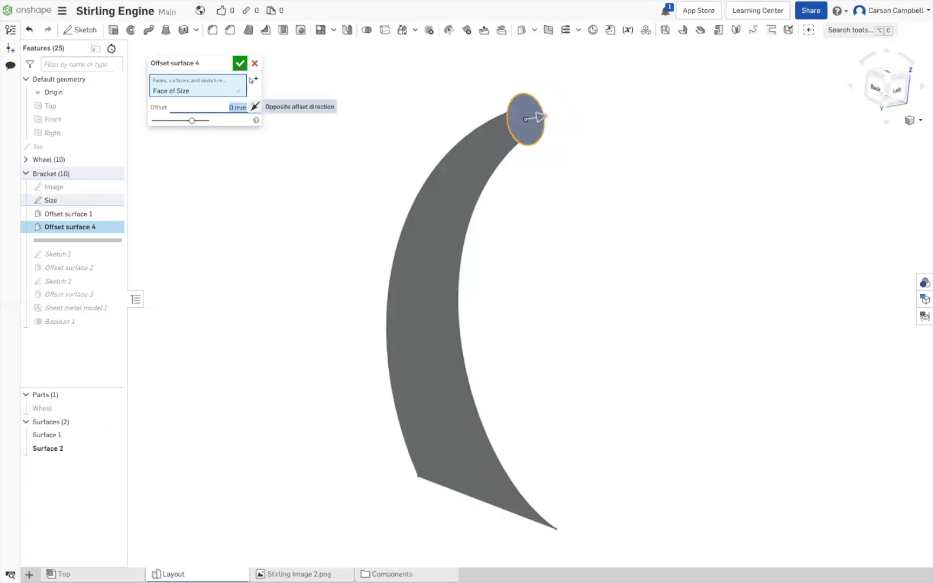
click(240, 63)
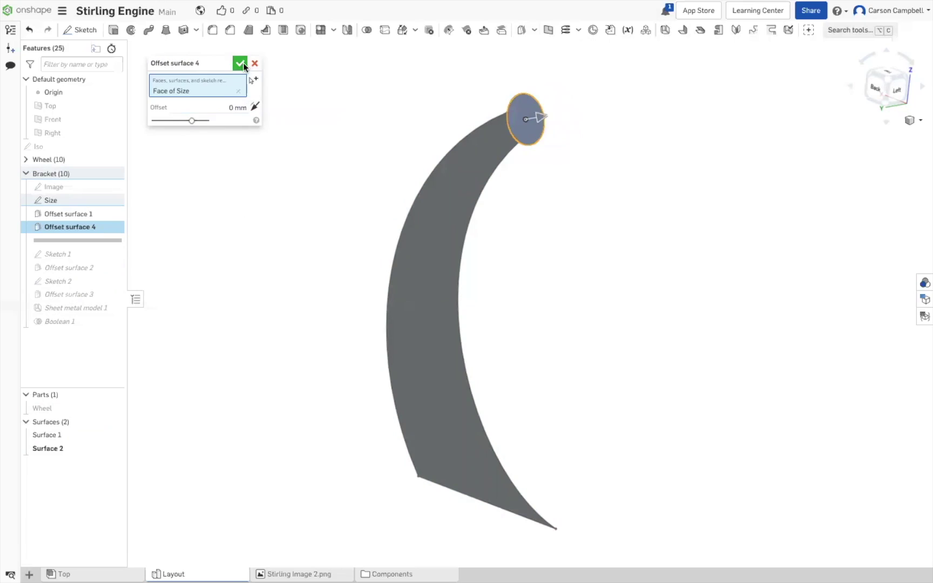
Roll the history forward past Sheet metal model 1 to inspect the bracket, and roll it back to just after Offset surface 3.
mouse_move(289, 114)
right_down()
mouse_move(239, 117)
mouse_move(291, 117)
right_up()
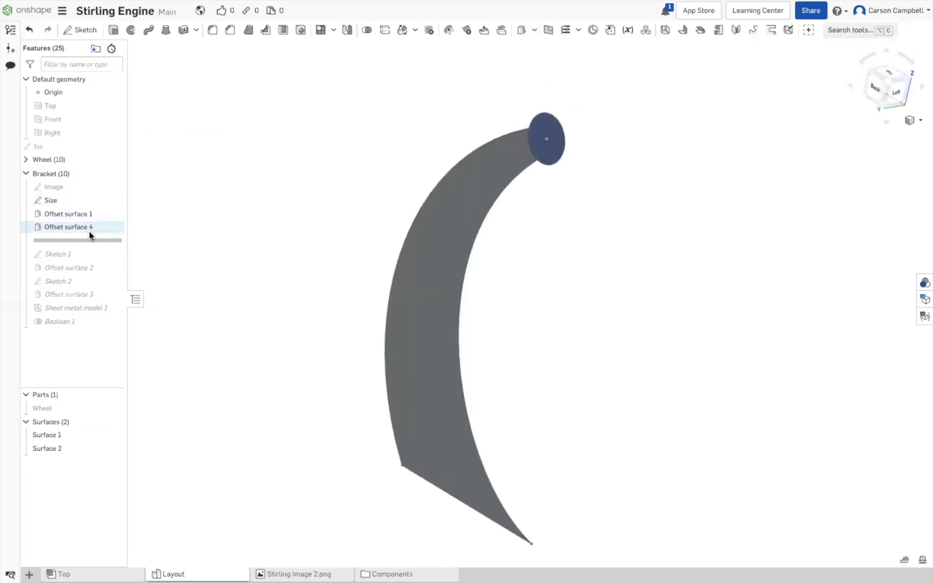
drag(90, 239, 87, 308)
mouse_move(275, 150)
right_down()
mouse_move(250, 145)
mouse_move(275, 147)
right_up()
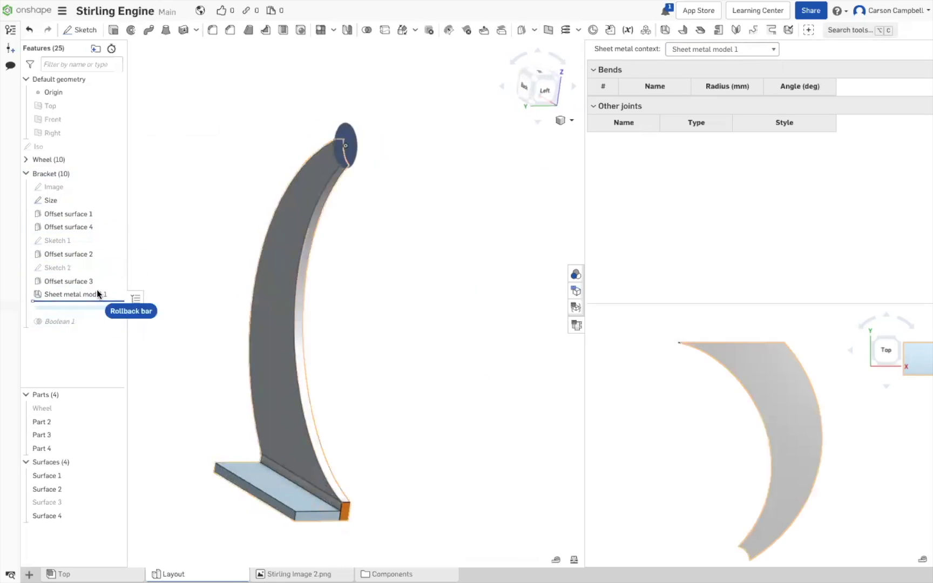
drag(98, 294, 97, 291)
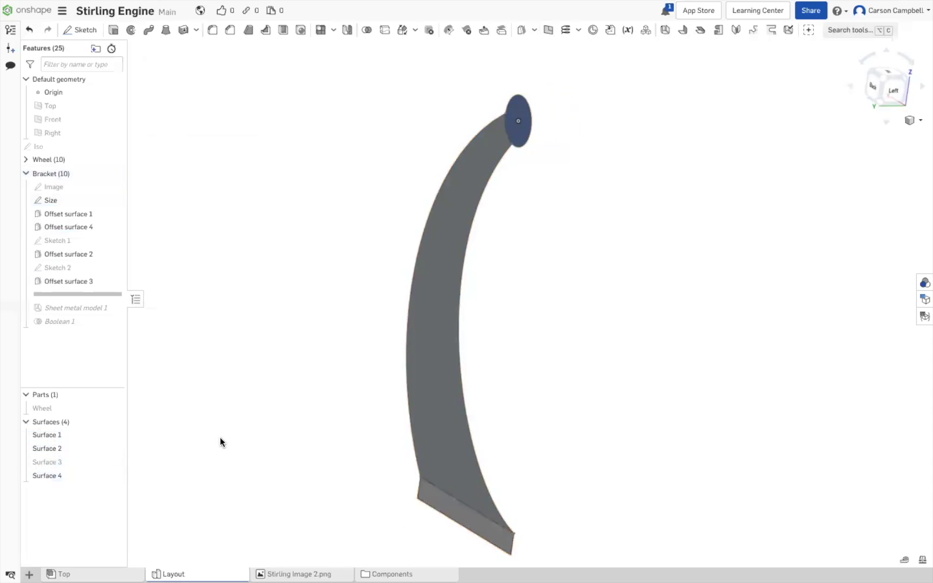
Show the hidden Surface 3 and move Boolean 1 ahead of Sheet metal model 1 in the feature order.
click(113, 461)
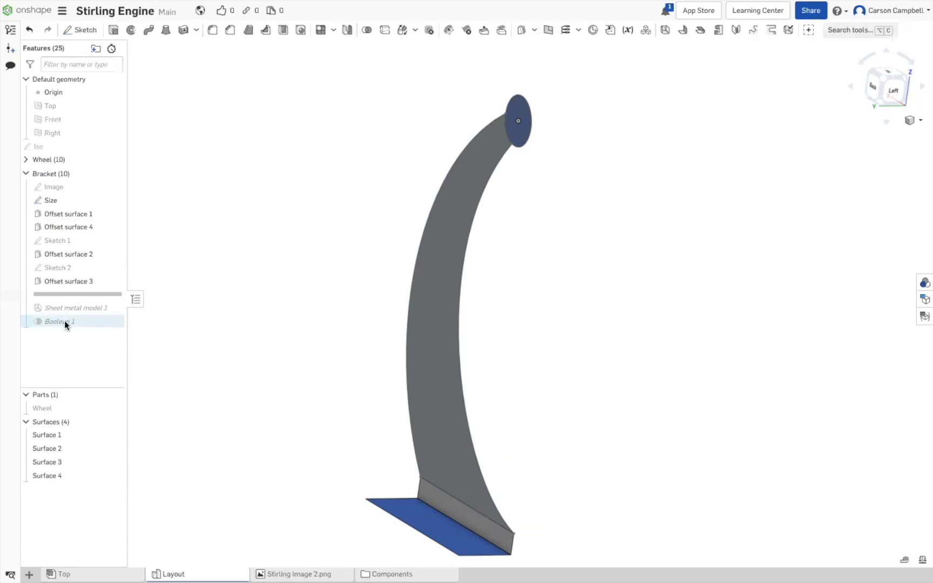
drag(61, 321, 64, 284)
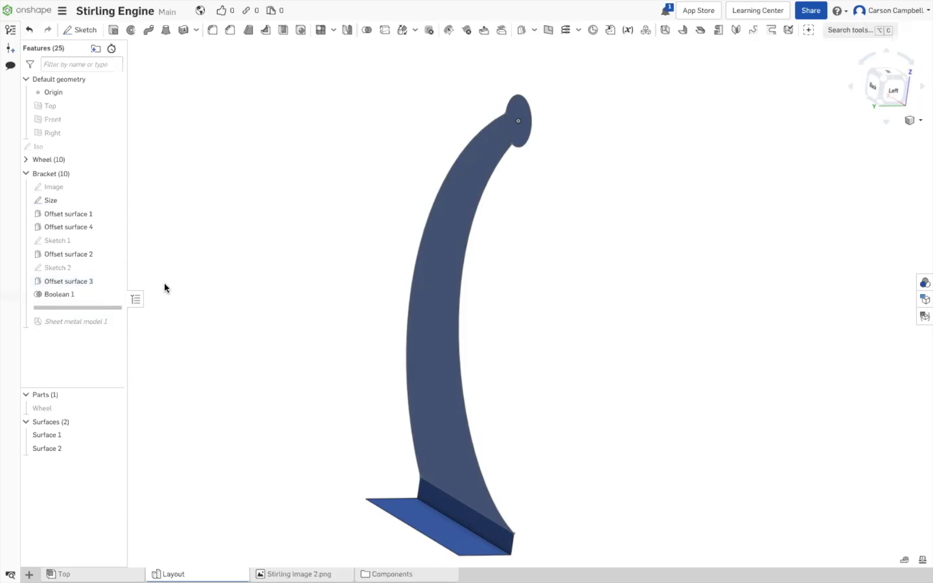
Redefine Boolean 1 as a union of all four bracket surfaces: the round tip, the curved arm and the two base flange surfaces.
click(57, 295)
double_click(58, 295)
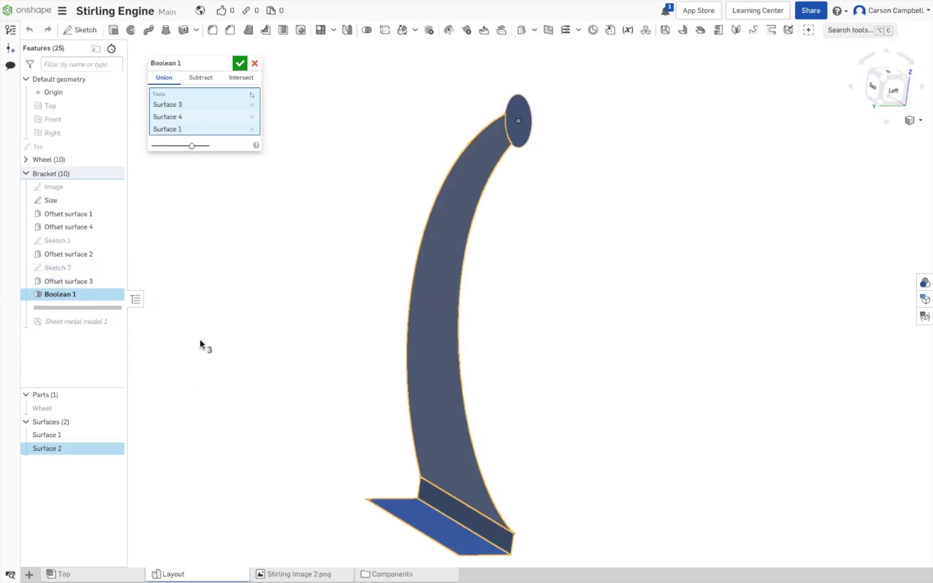
key(space)
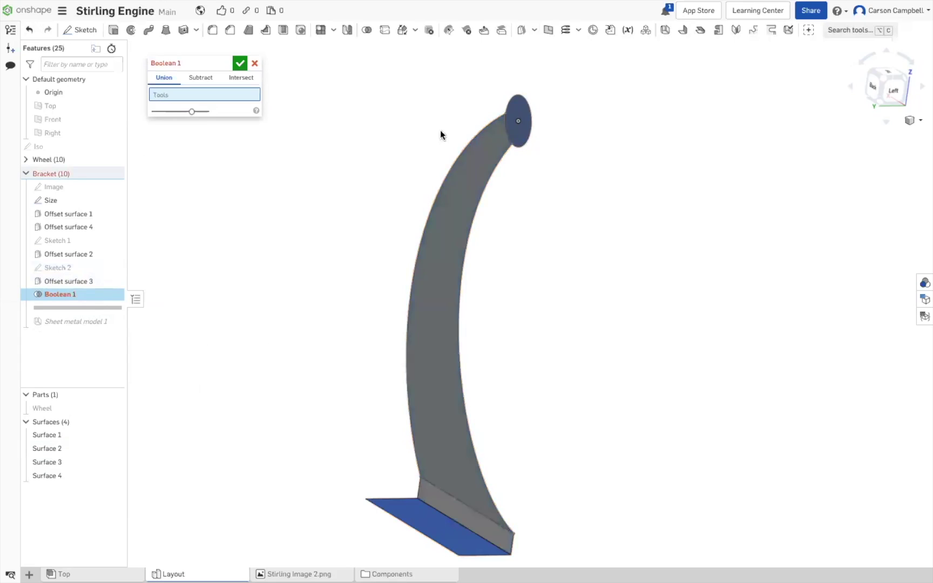
click(514, 109)
click(466, 160)
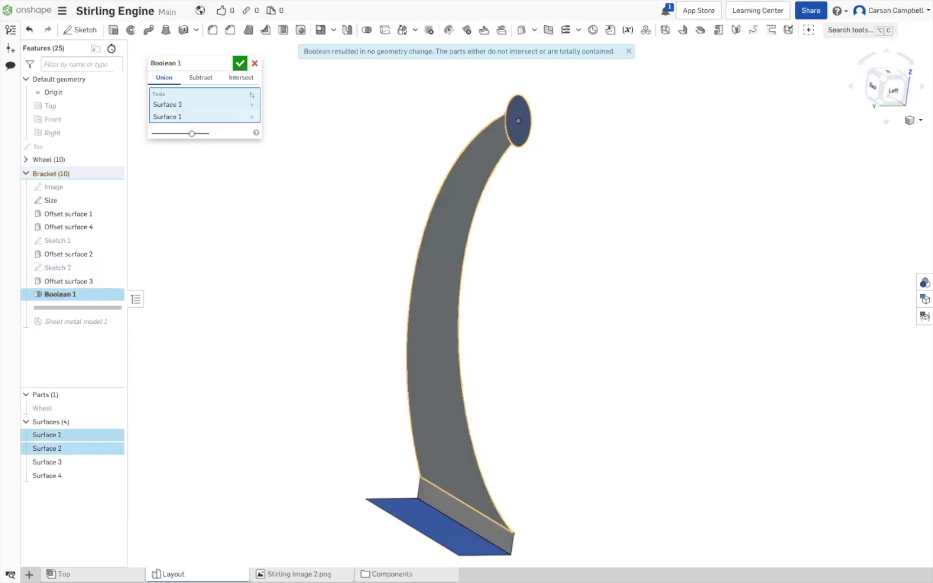
click(456, 515)
click(445, 528)
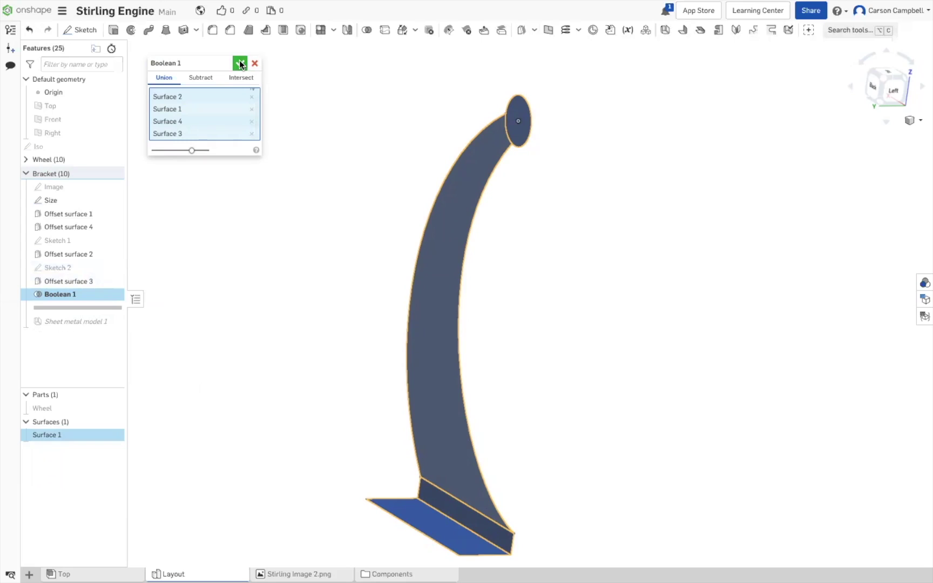
click(240, 64)
Roll the feature history forward past Sheet metal model 1 and show the bracket in isometric view.
right_drag(242, 120, 267, 123)
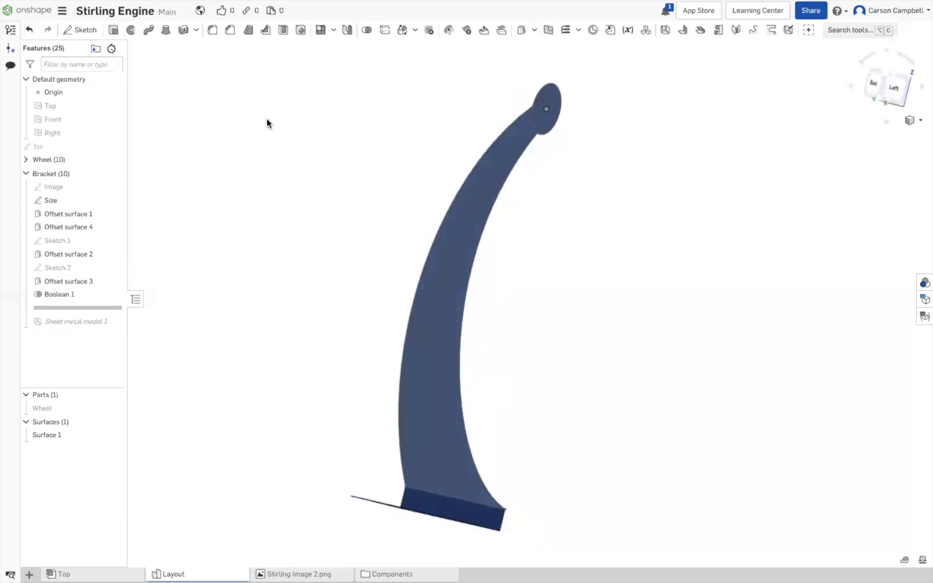
click(79, 325)
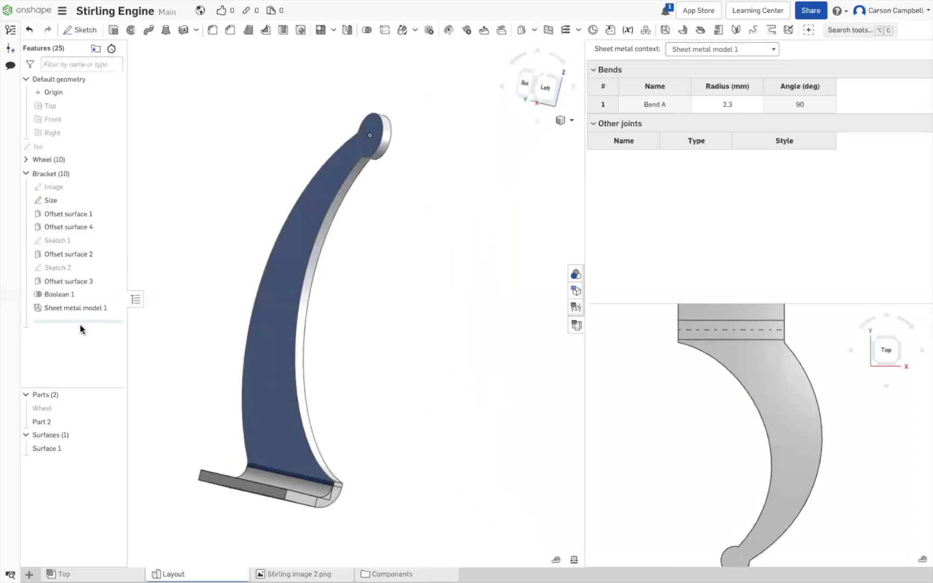
scroll(723, 505, down, 2)
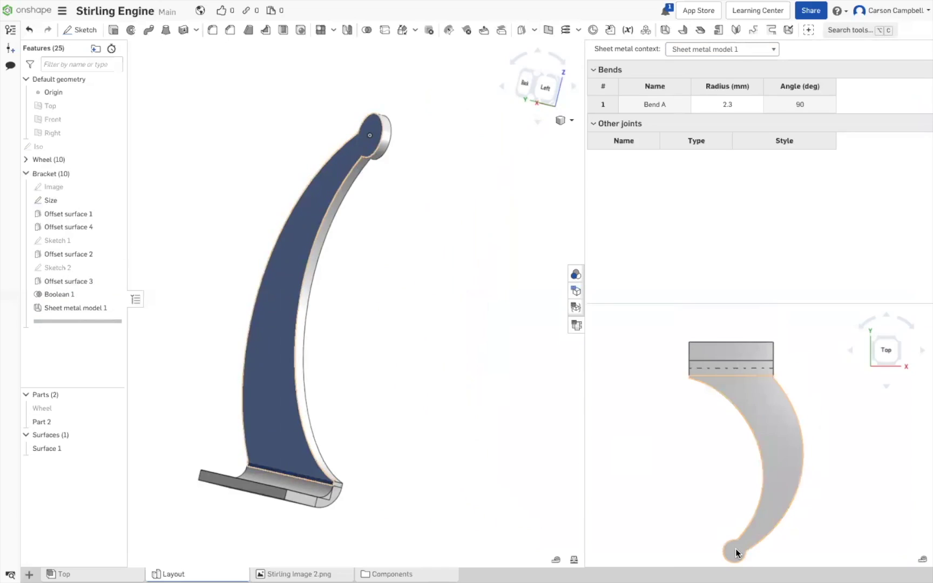
click(571, 121)
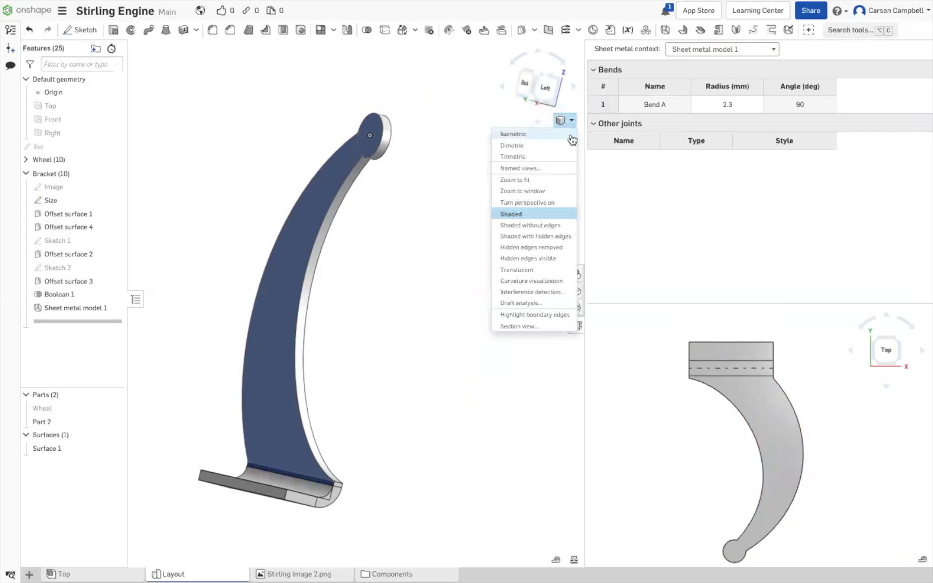
click(530, 135)
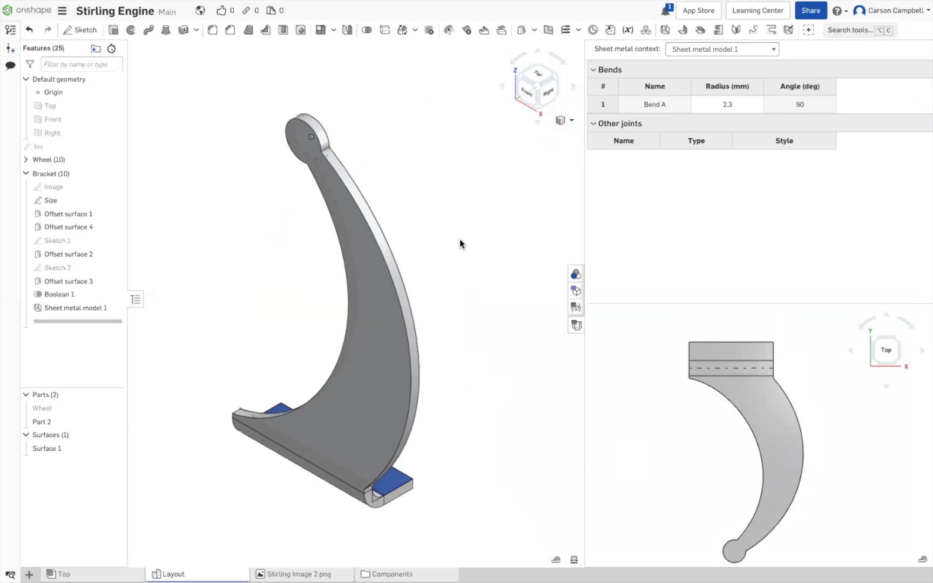
Flip the thickening direction of Sheet metal model 1.
click(80, 308)
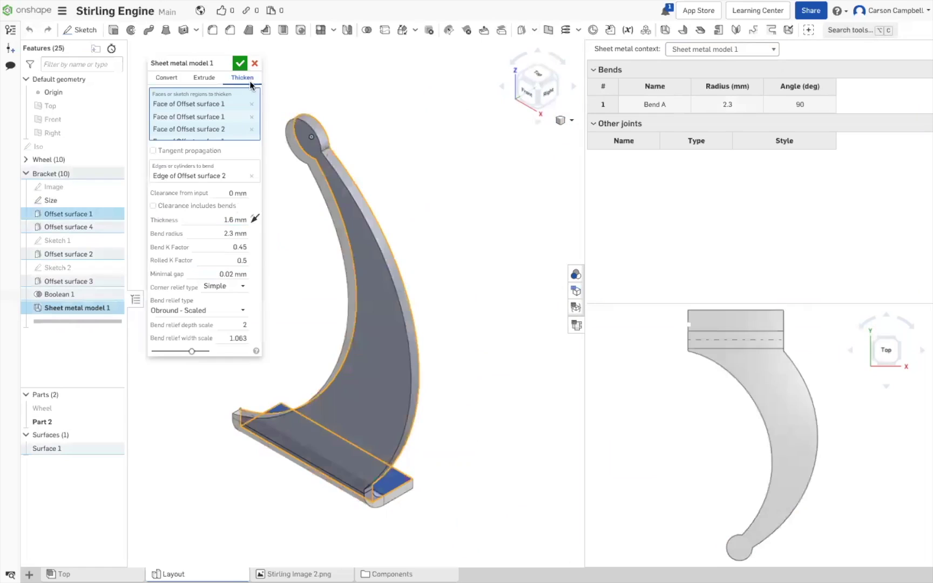
click(256, 218)
right_drag(446, 354, 241, 125)
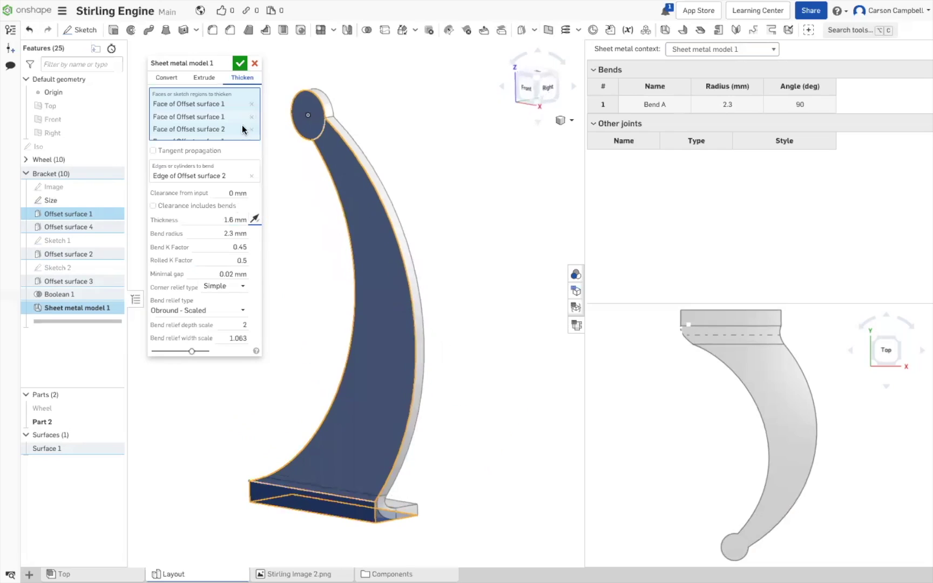
click(240, 63)
Hide the bracket's construction surfaces and examine the thickened part around its bend.
right_drag(456, 246, 416, 259)
right_drag(384, 515, 442, 545)
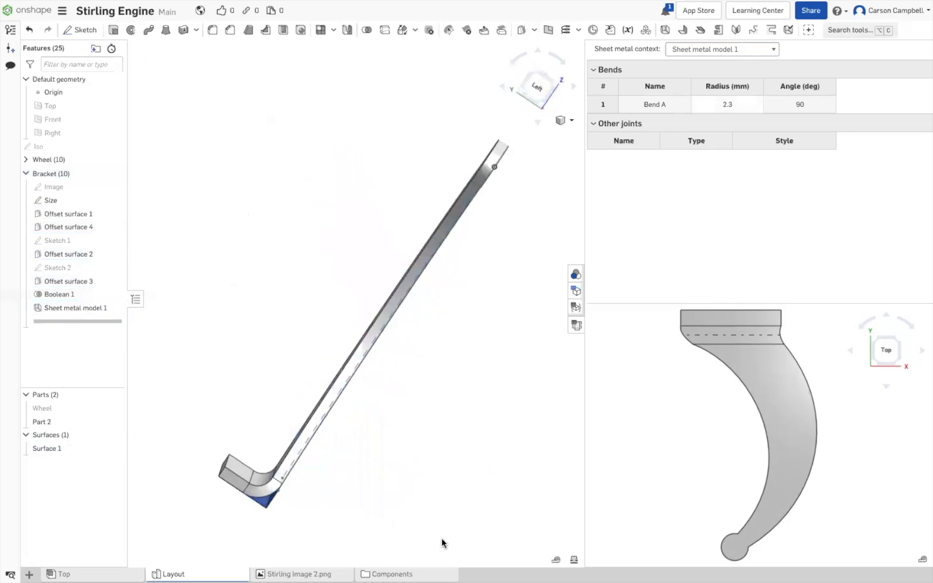
right_drag(281, 500, 227, 429)
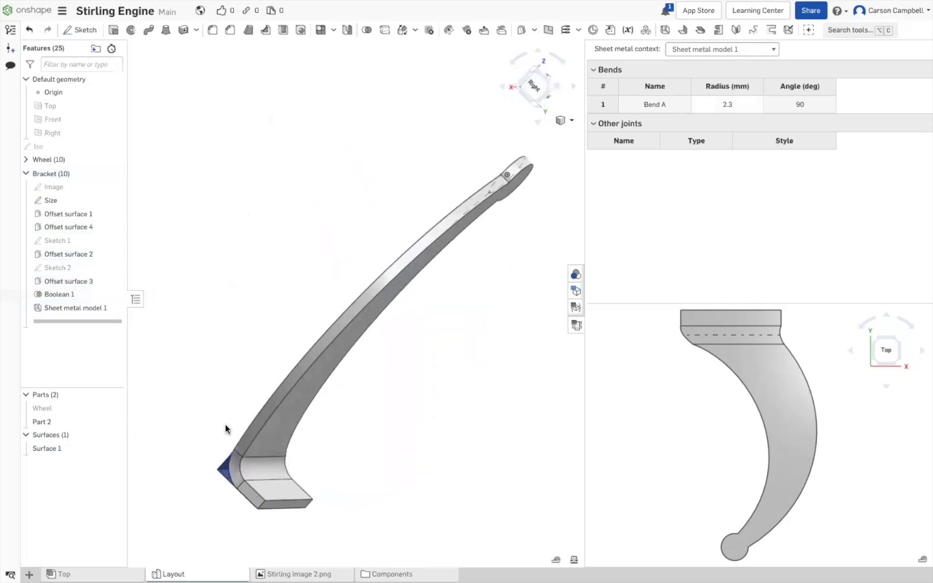
click(533, 86)
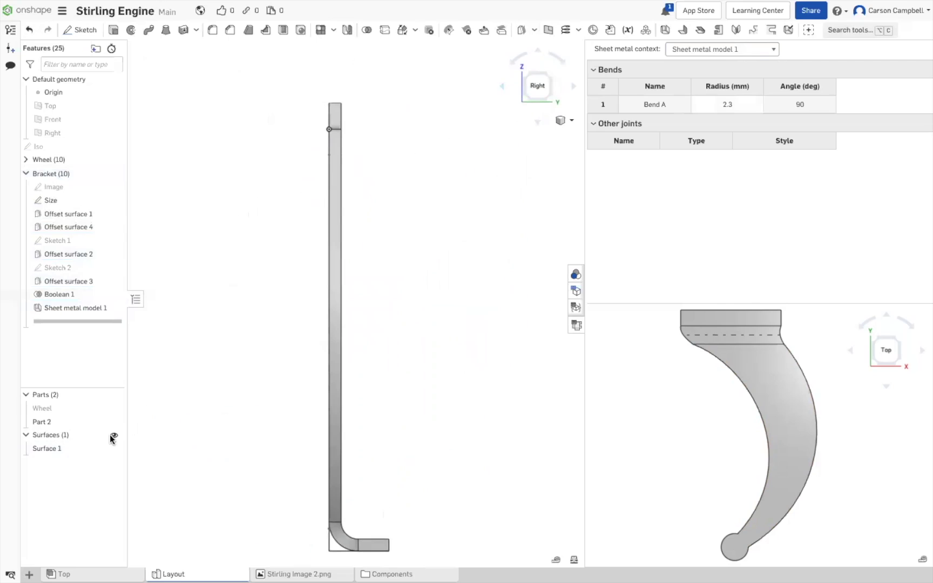
click(114, 436)
right_drag(240, 445, 331, 464)
scroll(371, 468, down, 3)
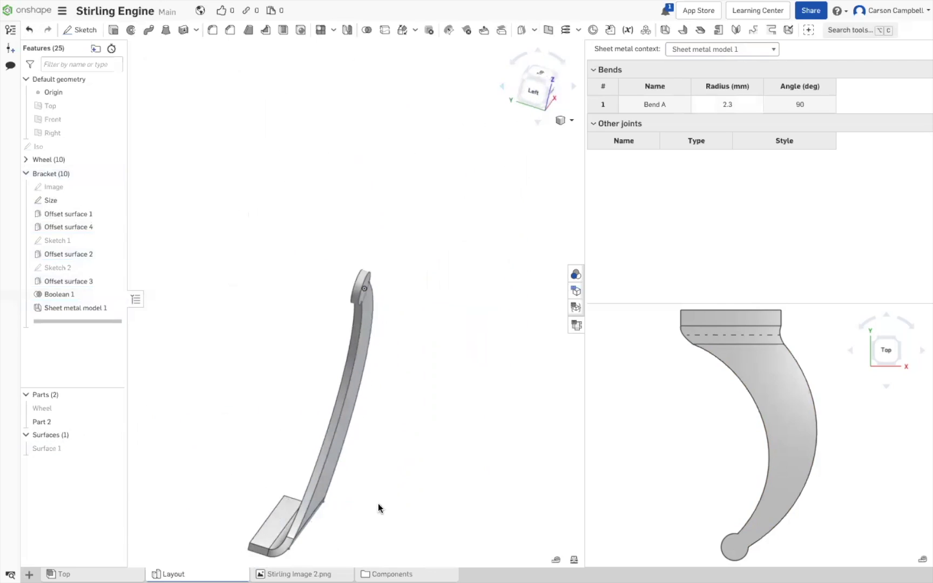
right_drag(367, 527, 350, 502)
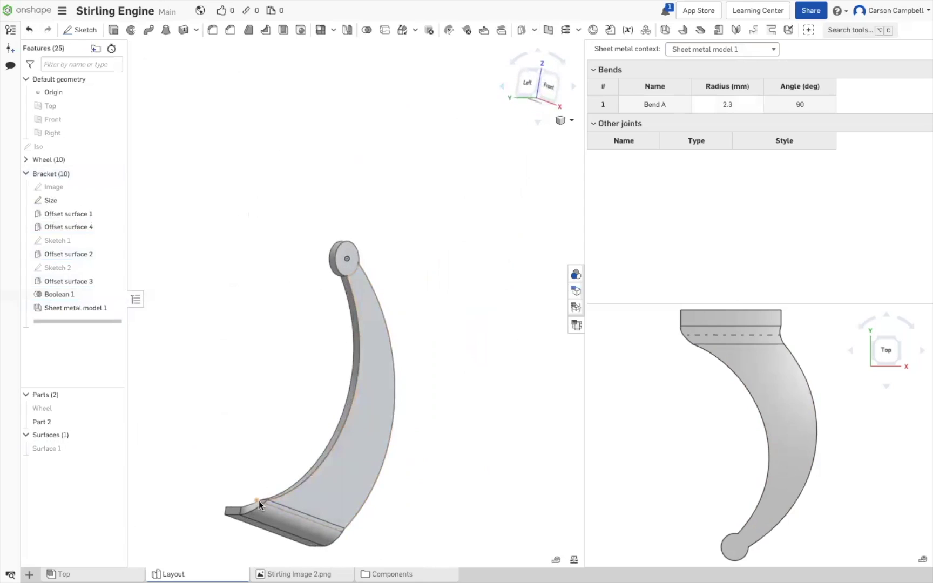
right_drag(413, 505, 439, 512)
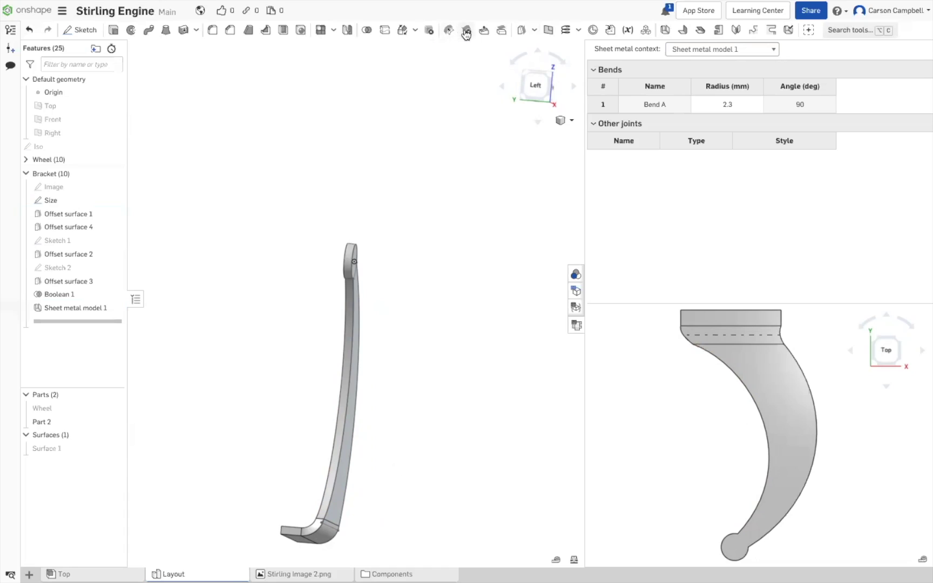
Add a Delete part feature that removes the leftover Surface 1.
click(430, 31)
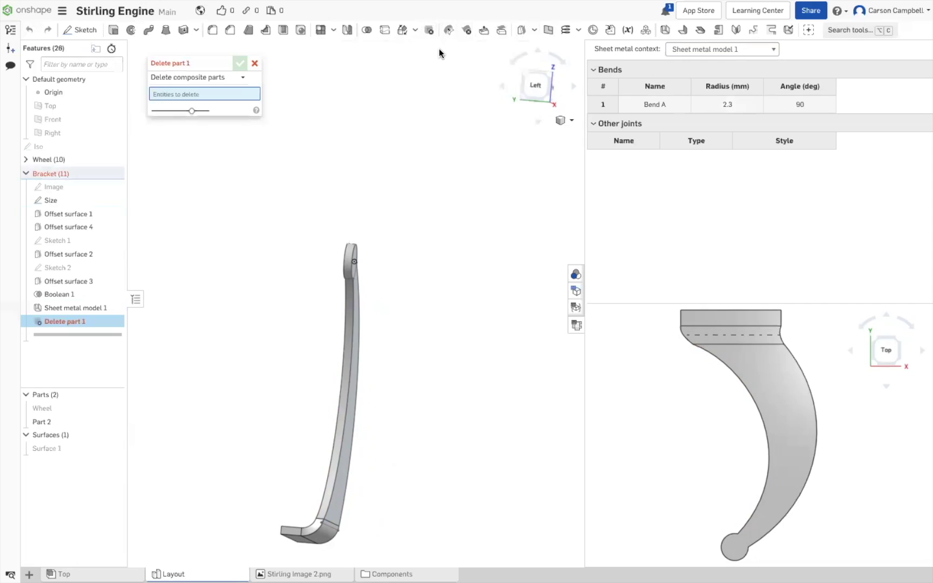
click(54, 449)
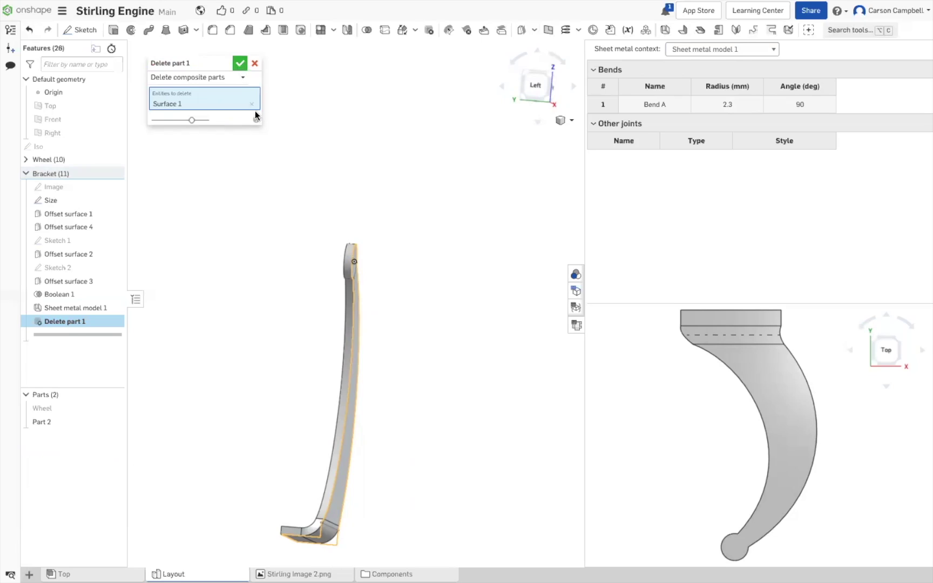
click(240, 65)
Examine the bracket's profile and bend from both sides and return to an isometric view.
mouse_move(266, 249)
right_down()
mouse_move(235, 243)
mouse_move(267, 250)
right_up()
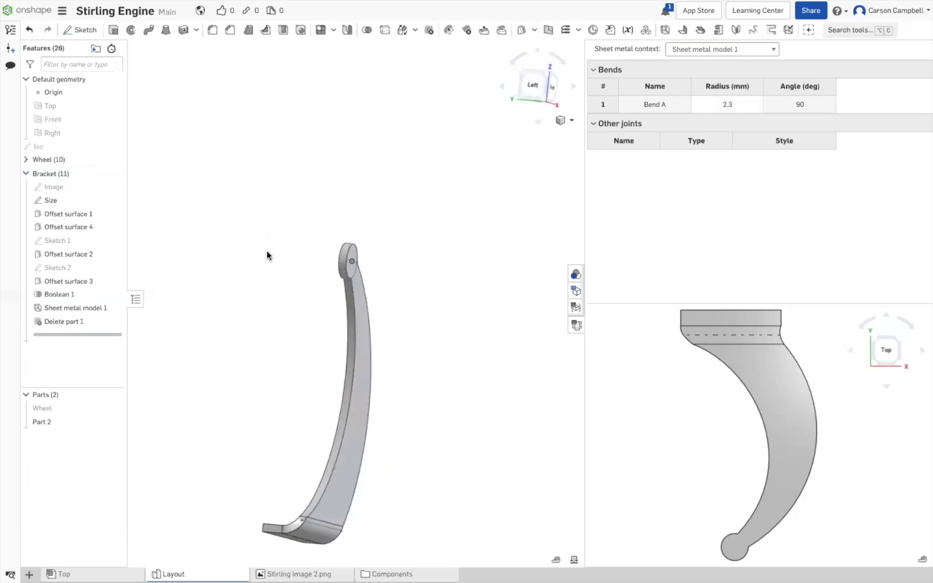
click(537, 92)
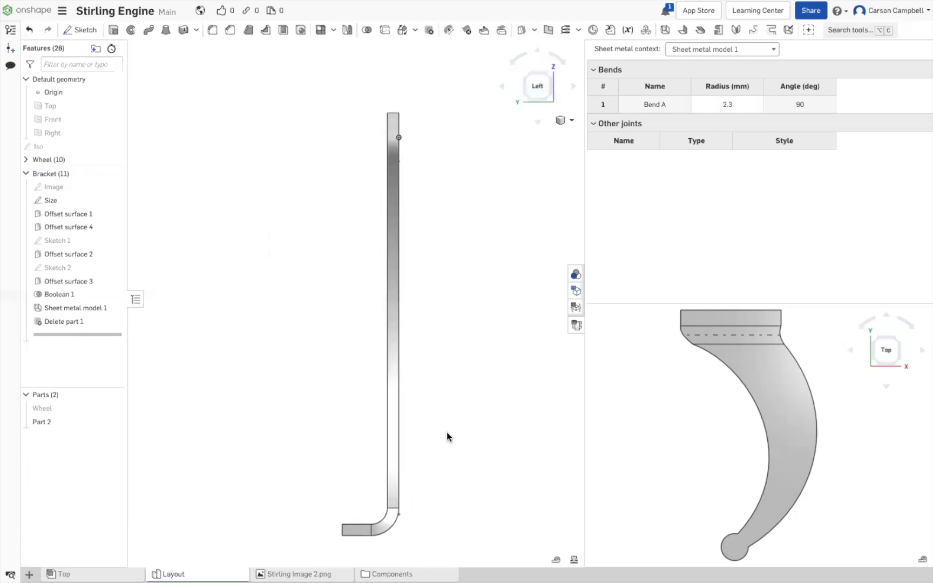
right_drag(462, 439, 481, 445)
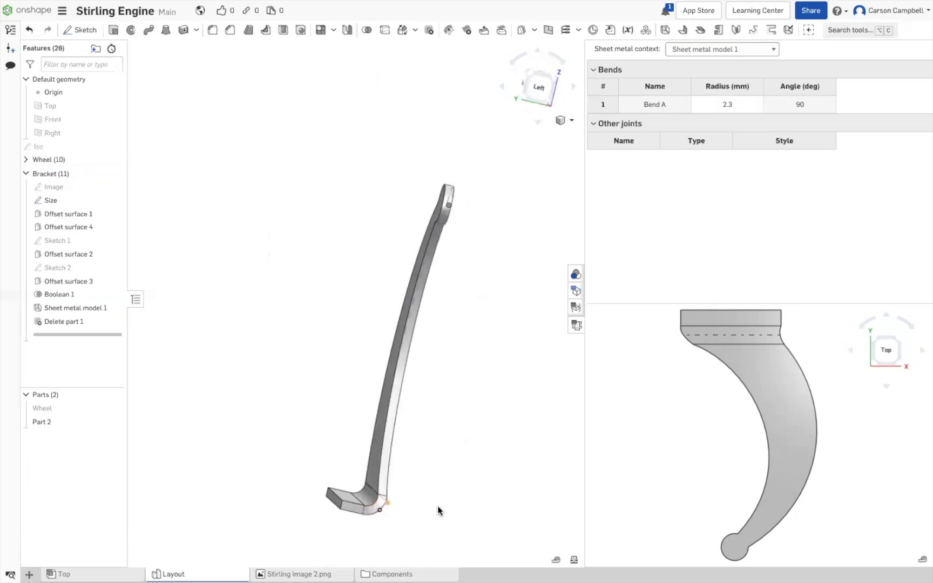
right_drag(427, 506, 423, 506)
right_drag(435, 437, 529, 424)
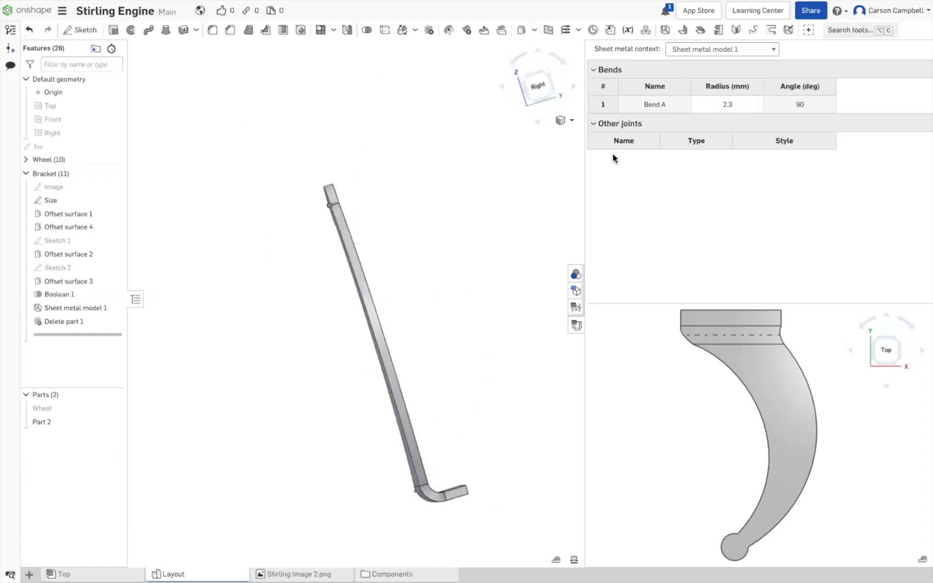
click(571, 119)
click(537, 144)
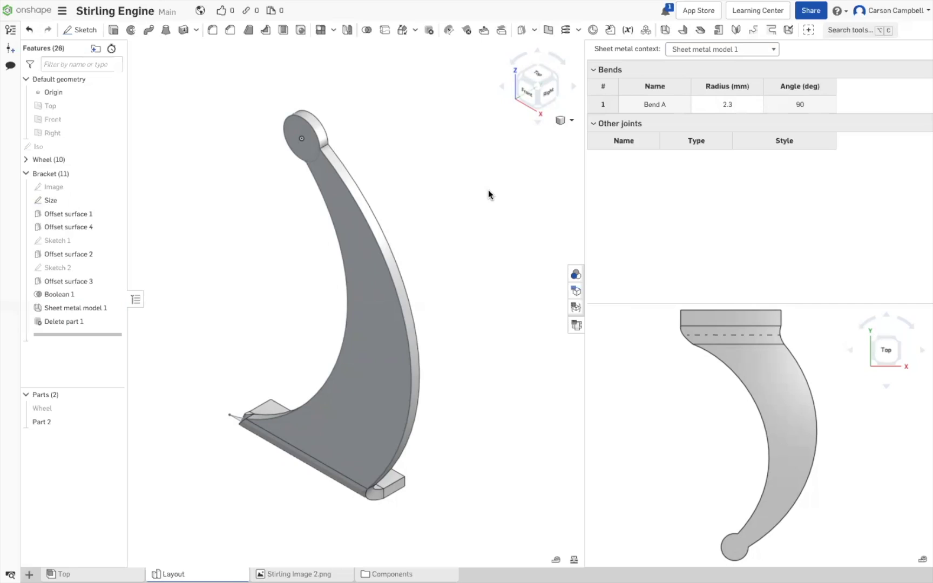
Try removing the Delete part 1 feature and undo the removal.
right_click(89, 323)
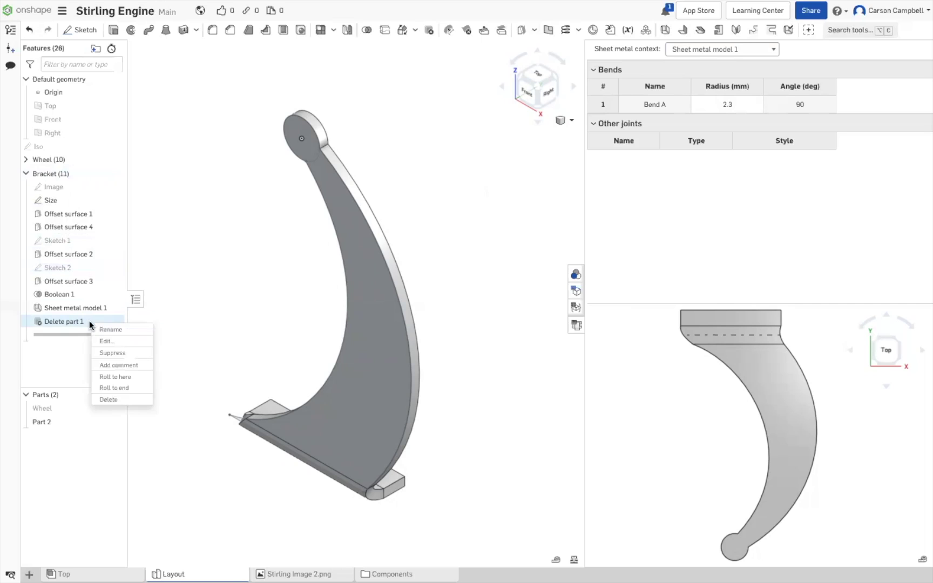
click(125, 403)
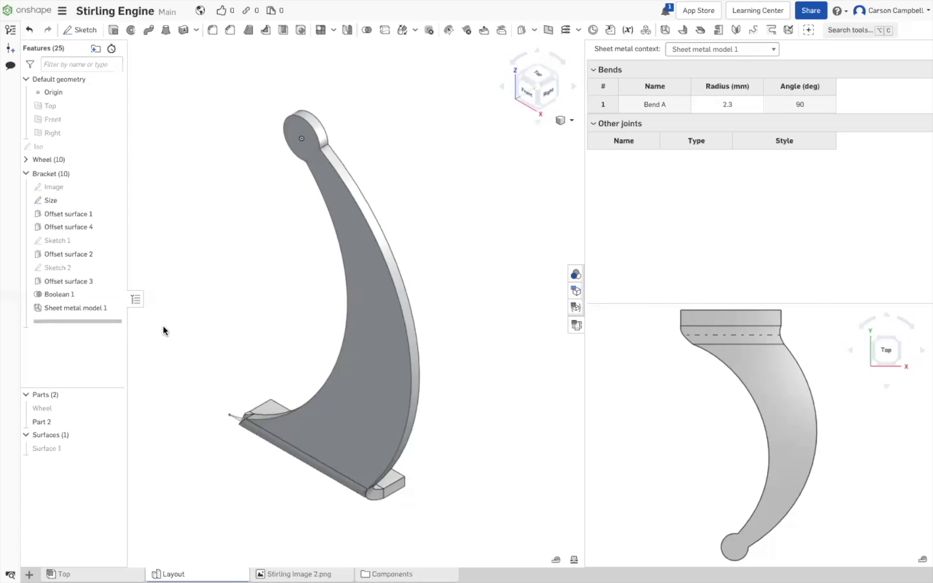
key(super+z)
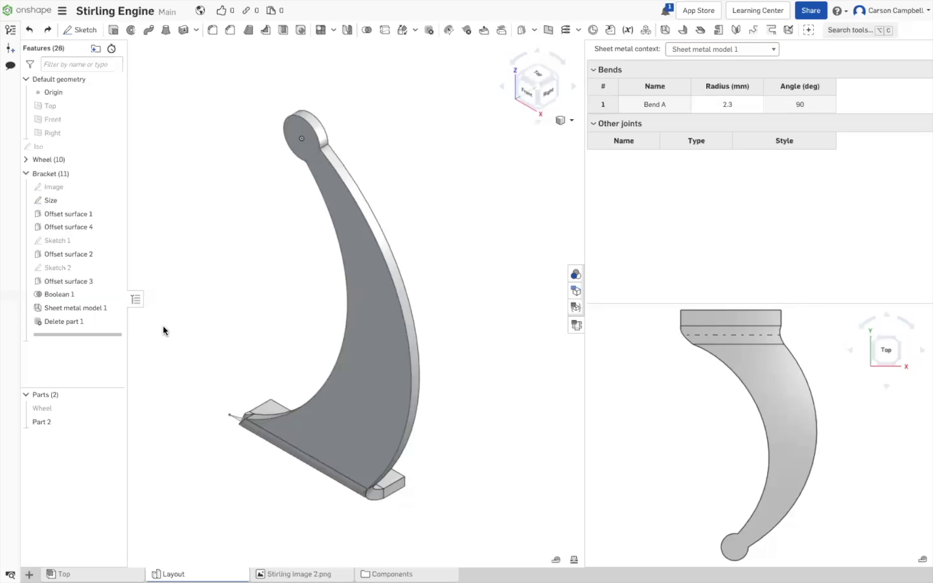
Collapse the Bracket folder and roll the feature history to the end, below the folder.
click(26, 173)
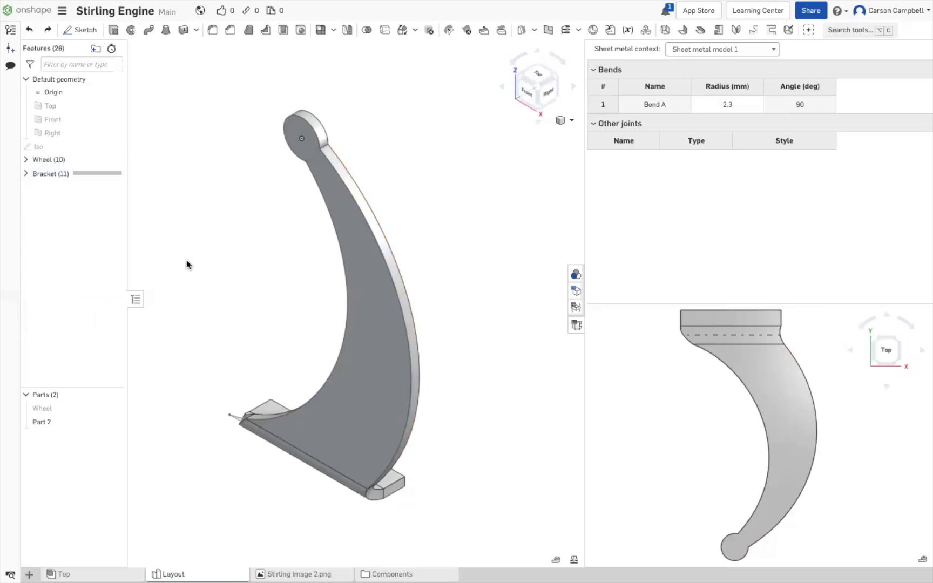
drag(101, 171, 115, 200)
right_click(109, 176)
click(136, 206)
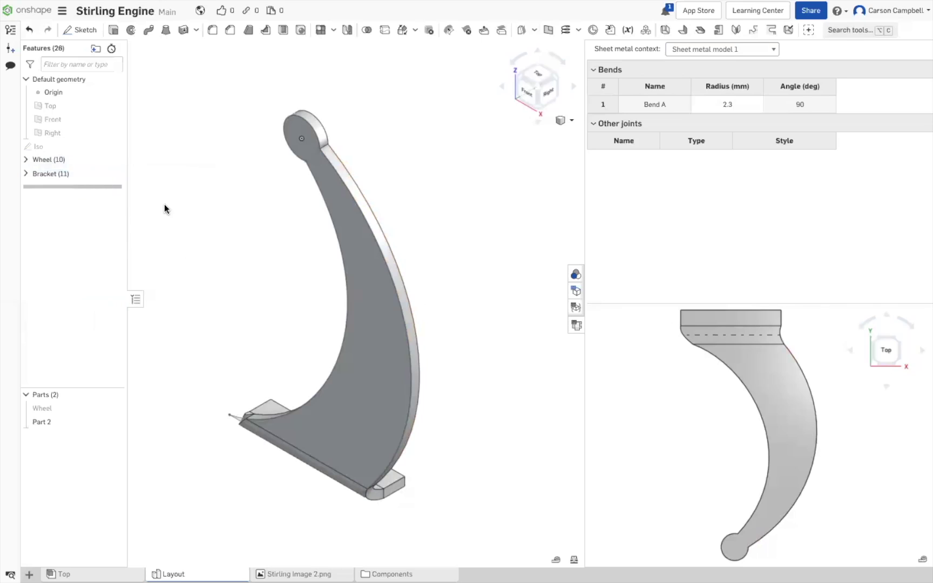
Expand the Bracket folder, roll the history back to just after Boolean 1, and select Surface 1 to examine its shape.
click(25, 174)
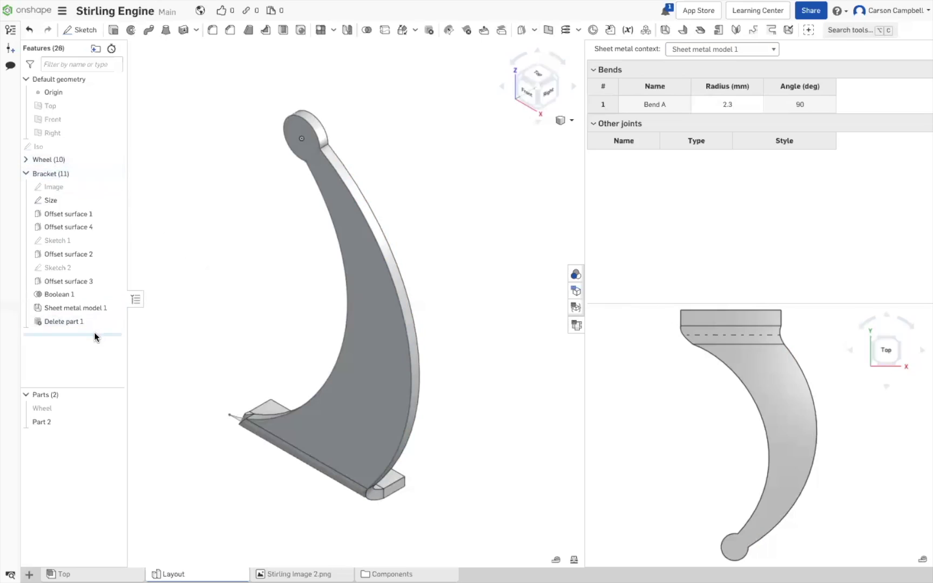
drag(92, 334, 85, 307)
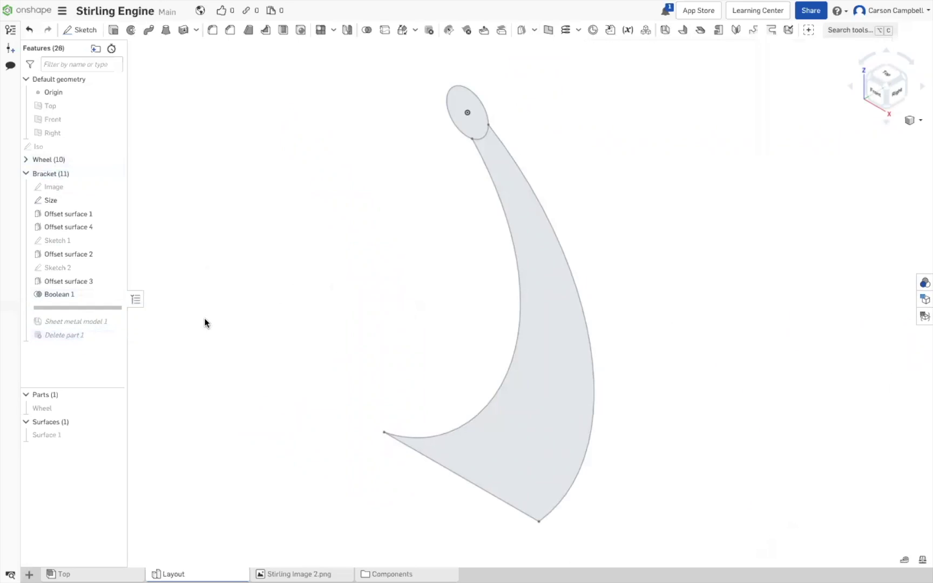
right_drag(192, 316, 87, 402)
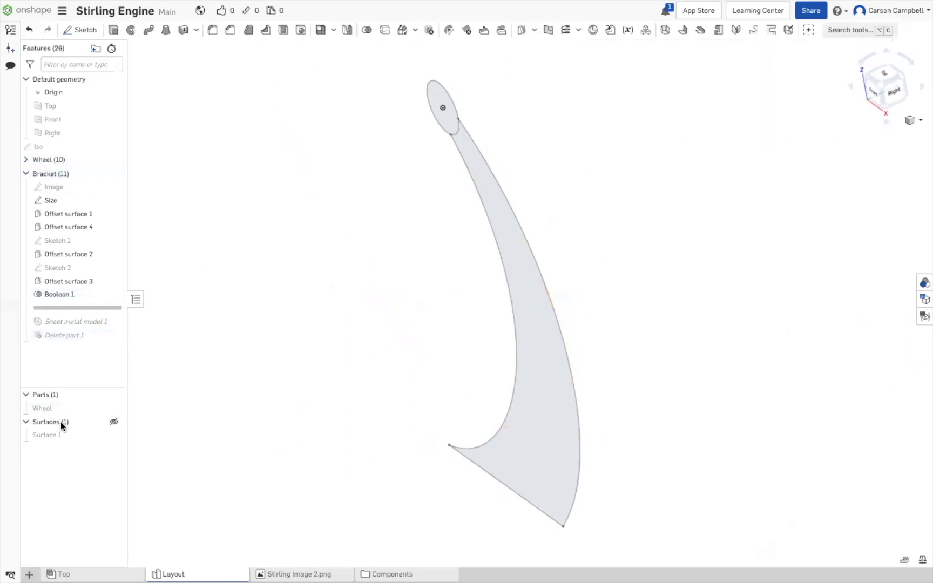
click(52, 435)
right_drag(265, 365, 298, 381)
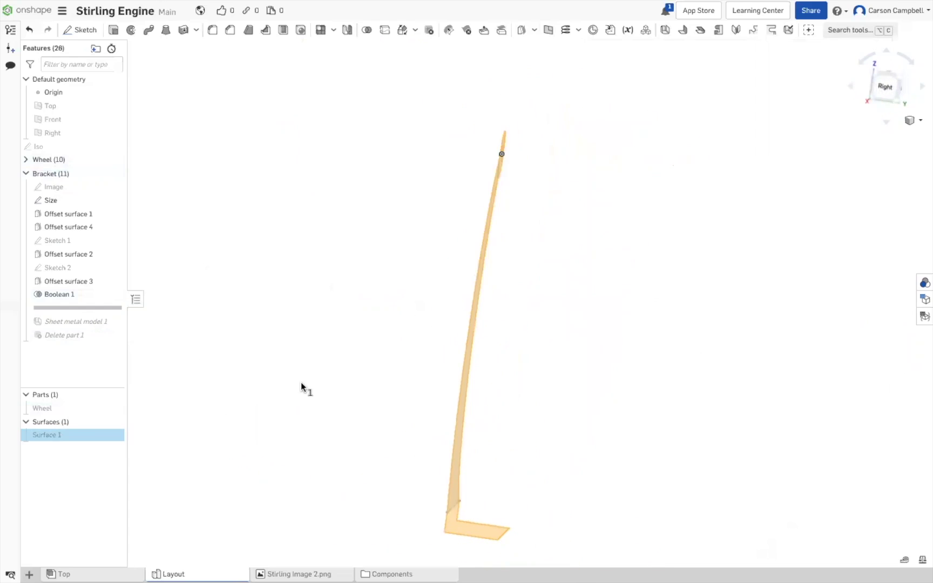
Roll the feature history to the end and collapse the Bracket folder.
scroll(479, 425, up, 2)
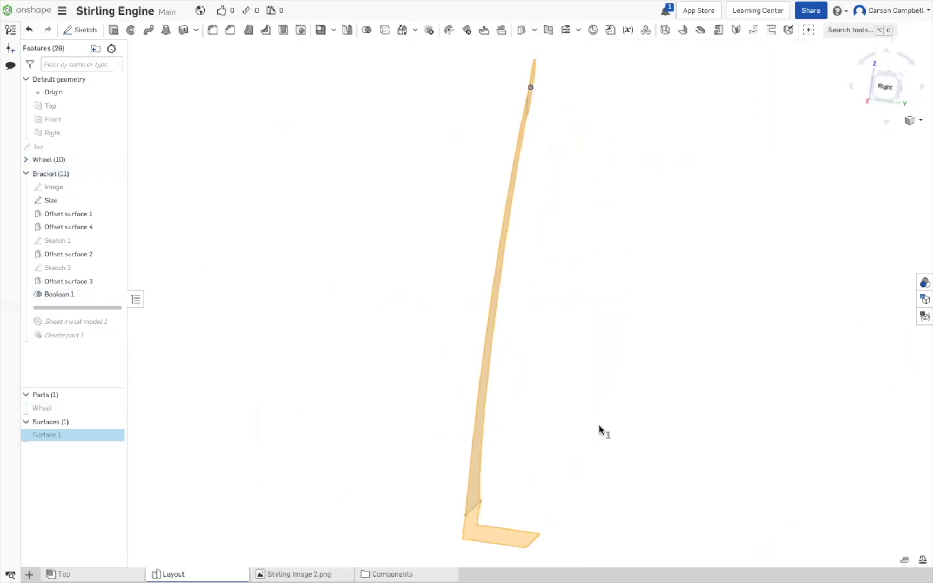
right_drag(643, 425, 628, 417)
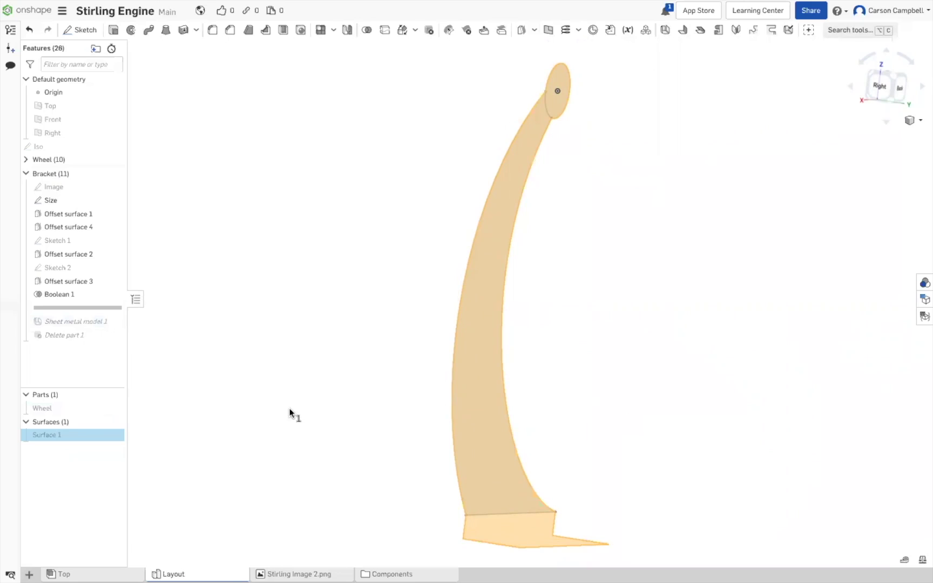
right_click(112, 309)
click(156, 338)
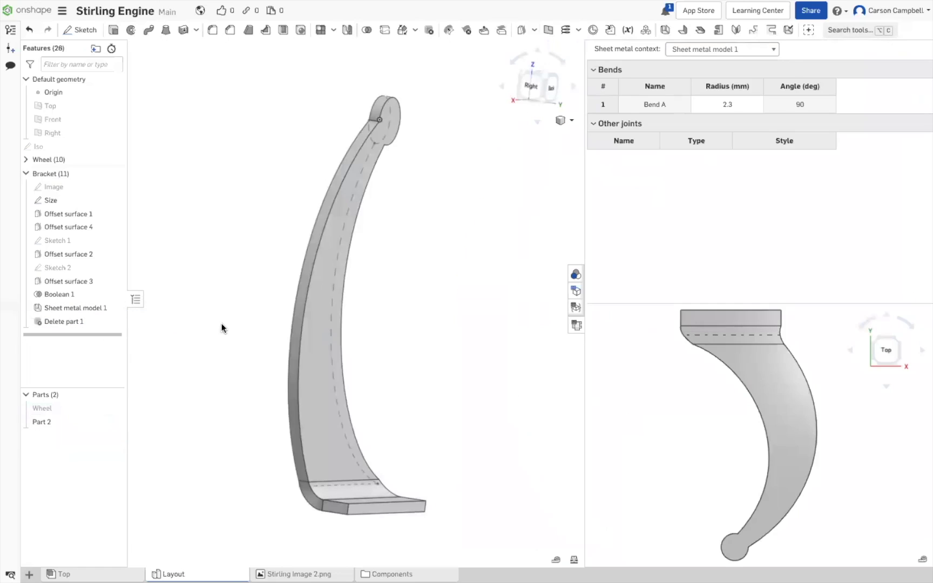
click(27, 174)
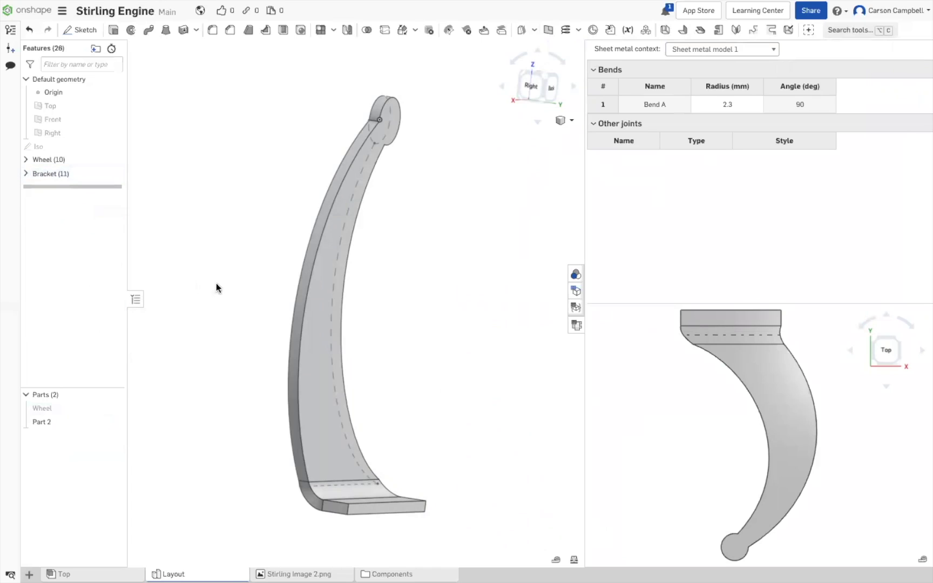
Examine the bent bracket at an angle and straight on in the back view.
right_drag(202, 285, 449, 188)
click(550, 88)
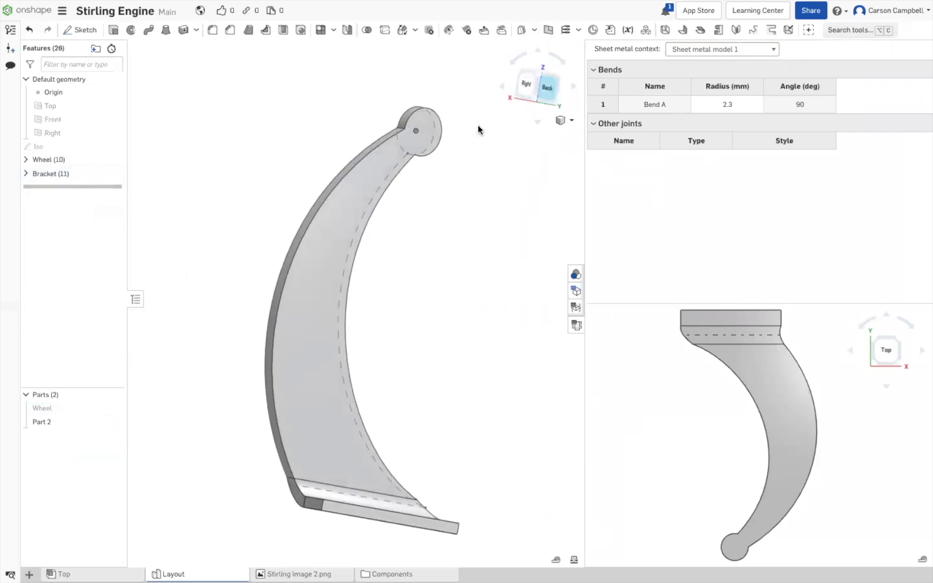
scroll(478, 247, down, 3)
scroll(241, 263, down, 1)
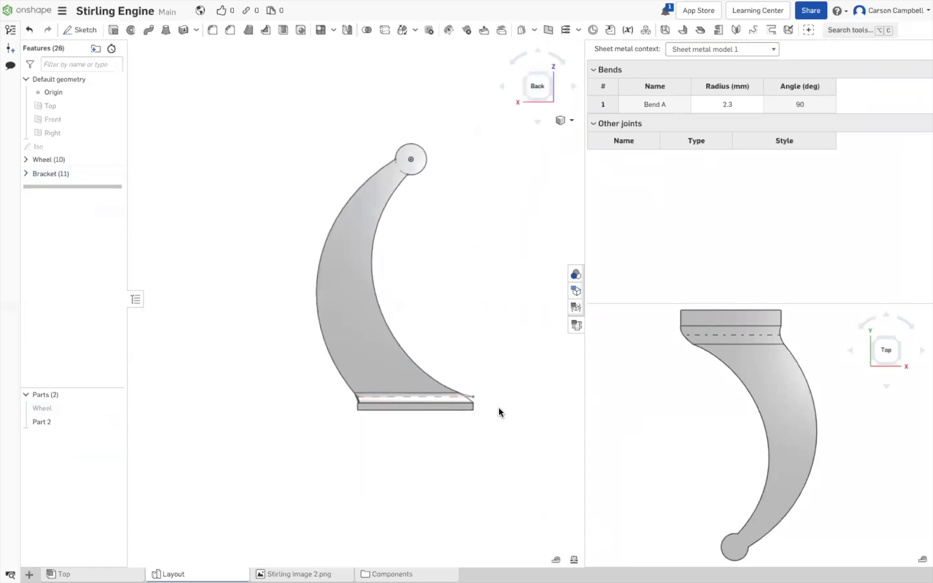
scroll(497, 399, up, 2)
scroll(492, 370, up, 1)
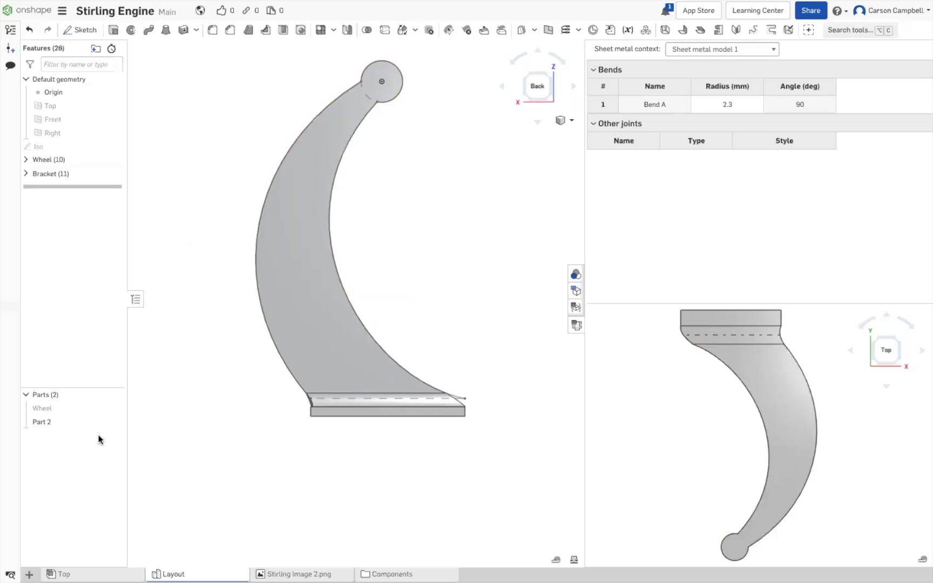
Rename Part 2 as Bracket.
right_click(53, 422)
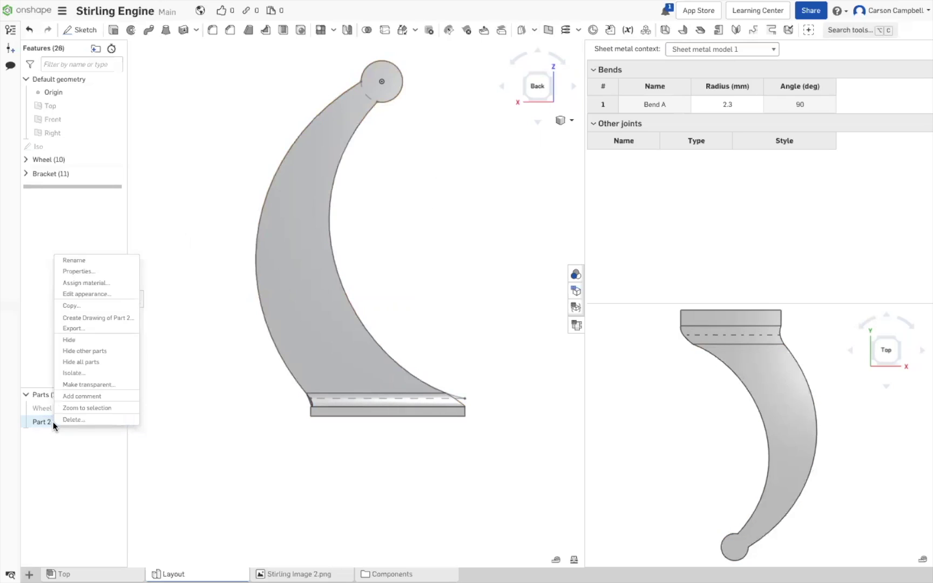
click(182, 289)
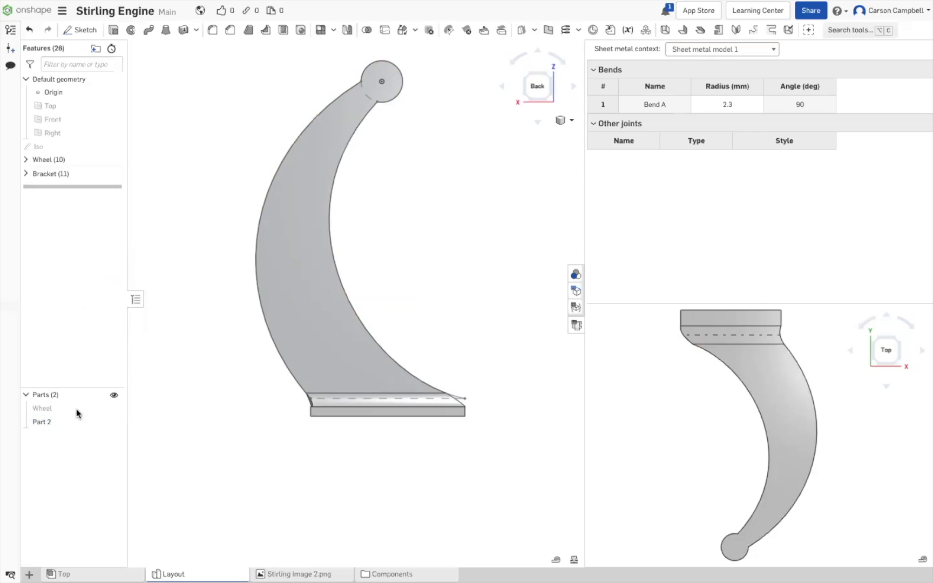
right_click(63, 422)
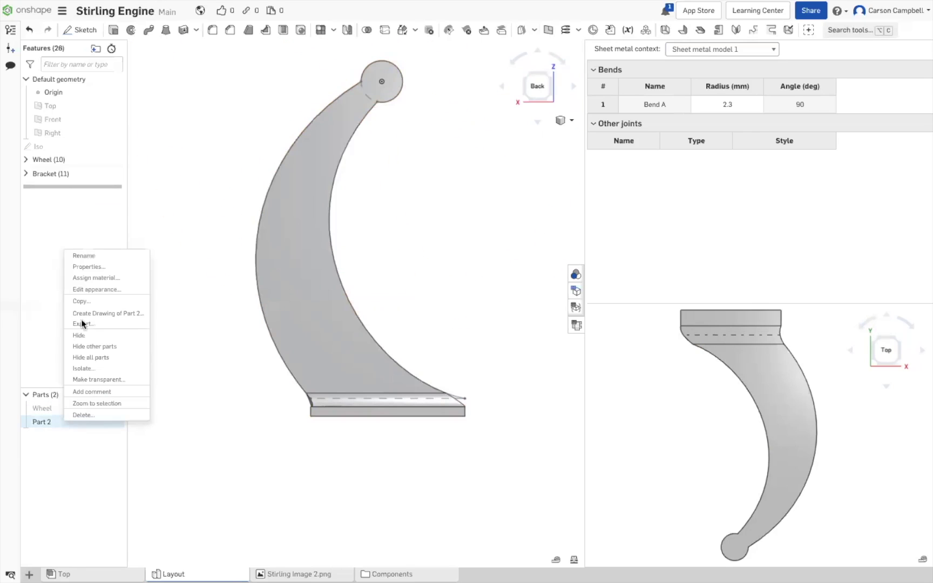
click(99, 258)
text(Bracket)
key(Return)
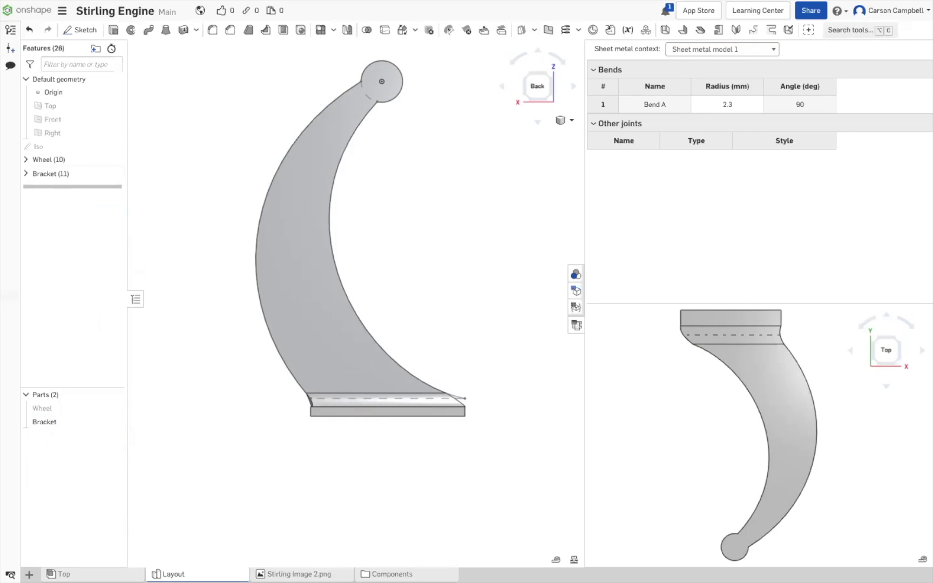
Show the Wheel part and examine how it sits against the bracket from the back and side.
click(122, 409)
scroll(175, 403, down, 5)
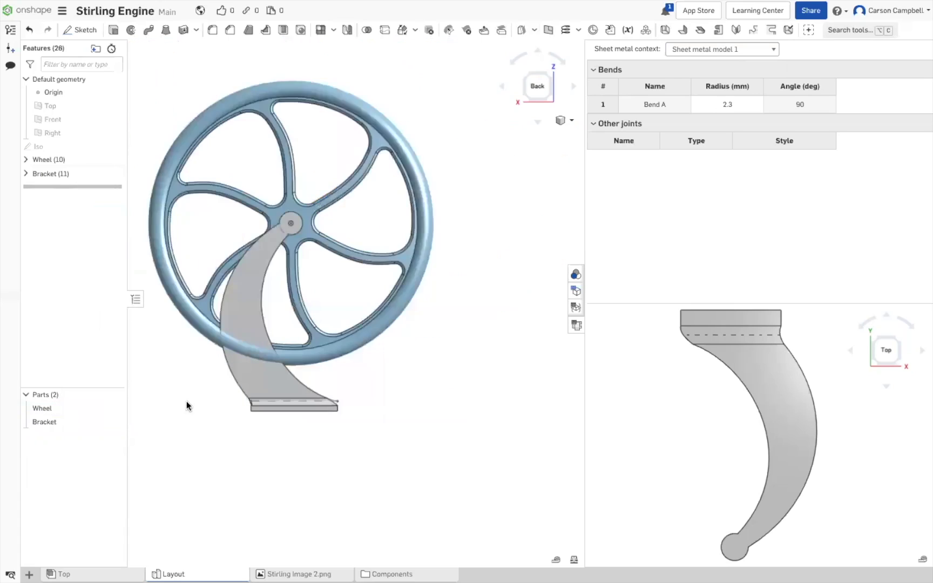
scroll(424, 447, down, 2)
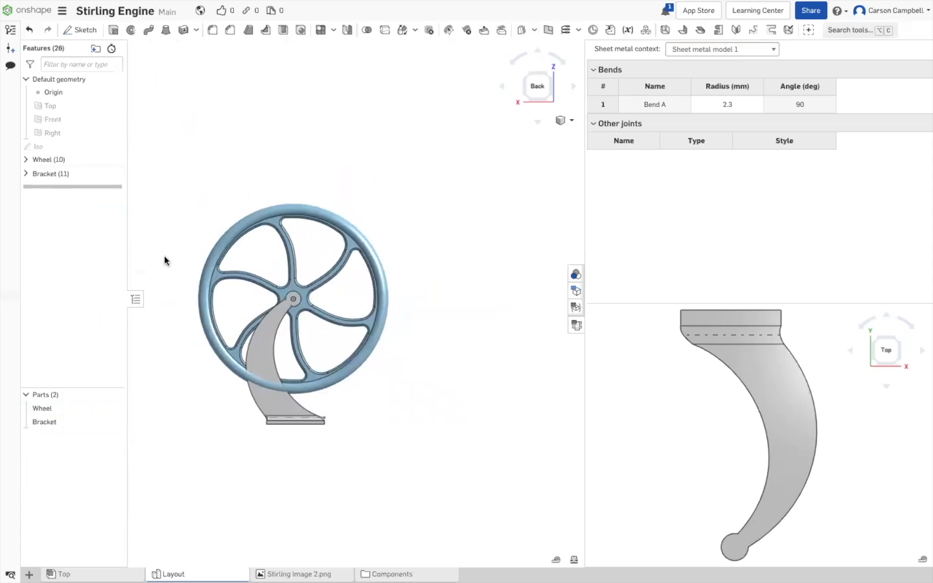
right_drag(164, 252, 216, 251)
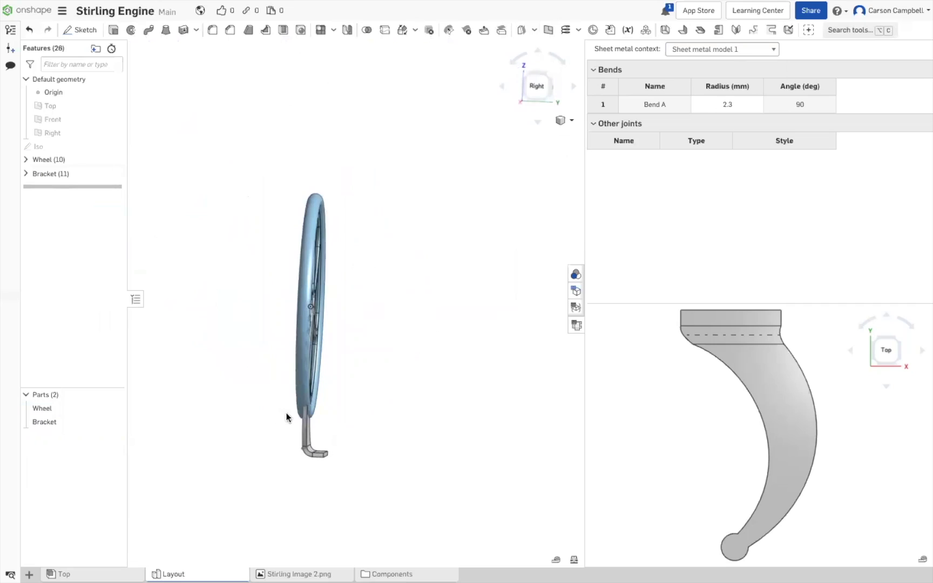
scroll(358, 363, up, 5)
right_drag(364, 333, 346, 319)
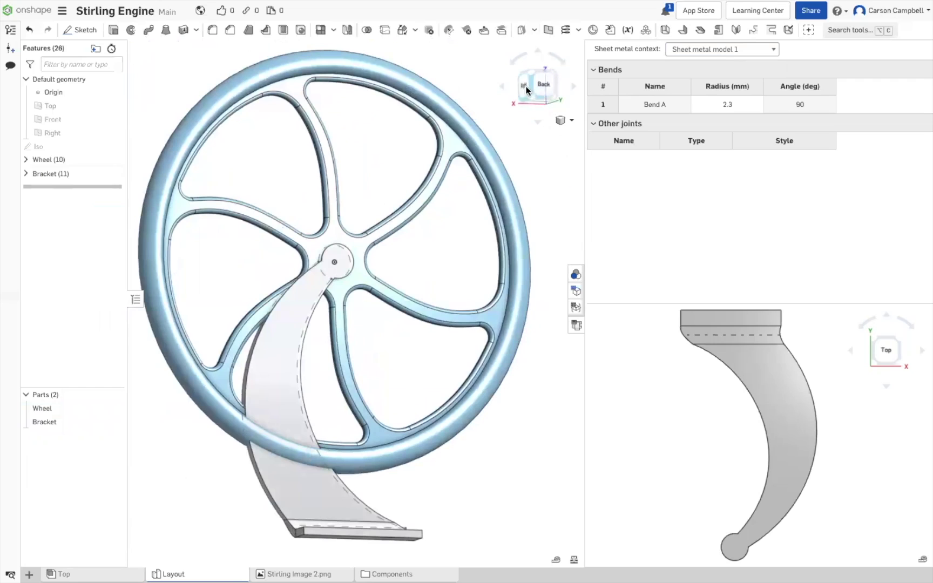
scroll(398, 303, down, 5)
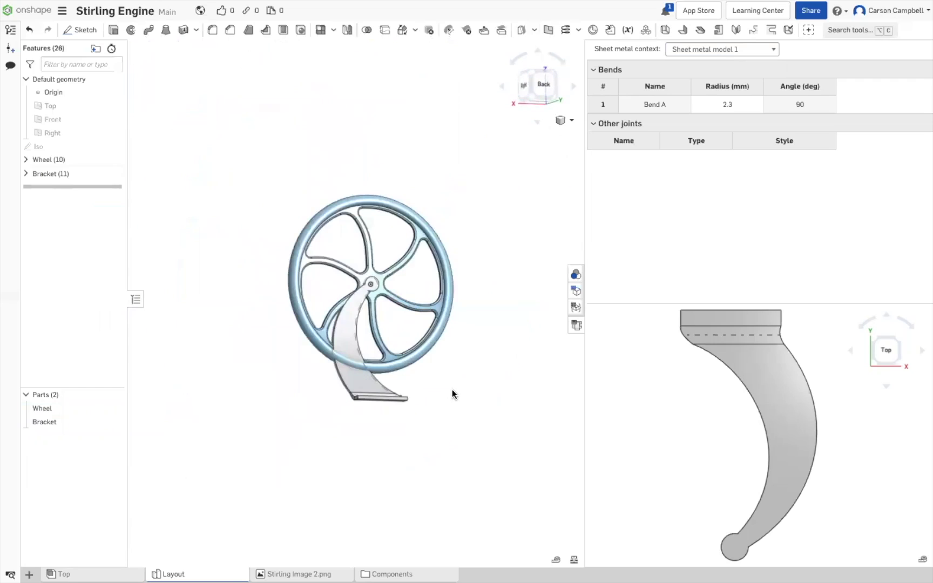
Close the sheet metal table and flat pattern view.
click(576, 324)
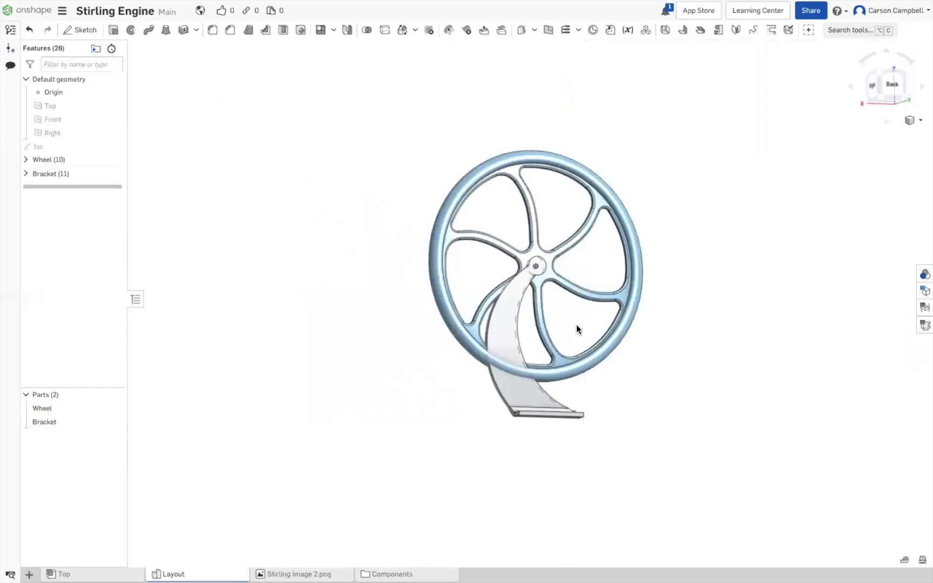
scroll(693, 387, down, 1)
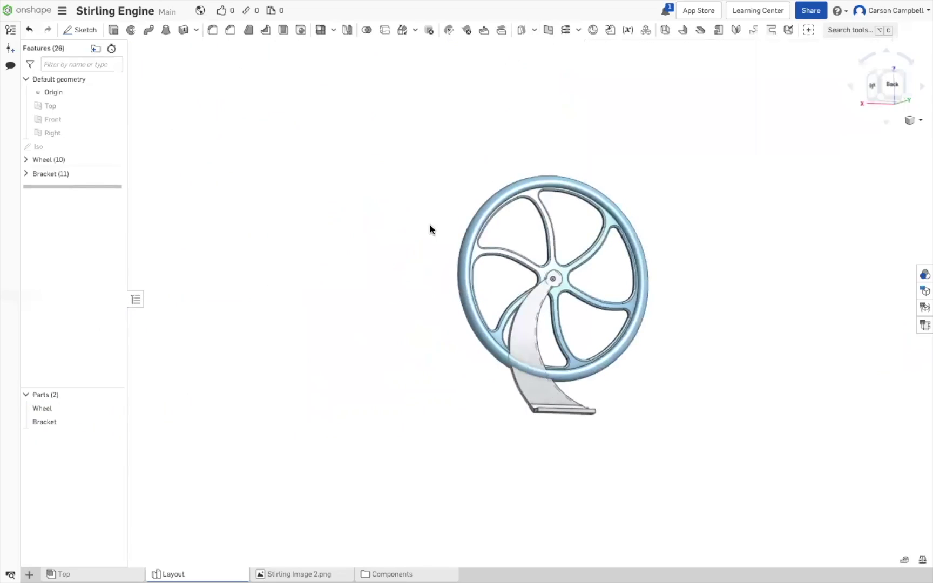
scroll(431, 229, down, 2)
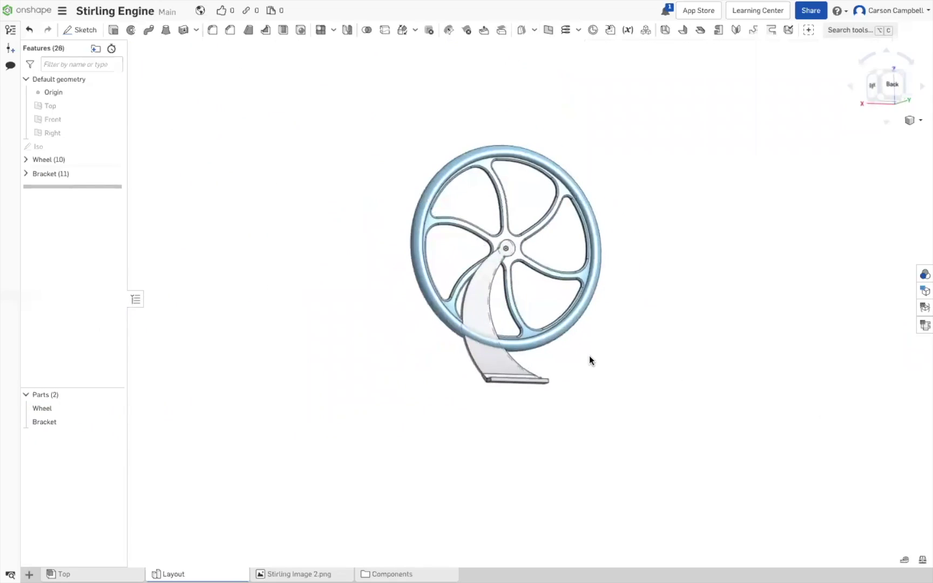
scroll(589, 354, up, 3)
scroll(589, 355, up, 2)
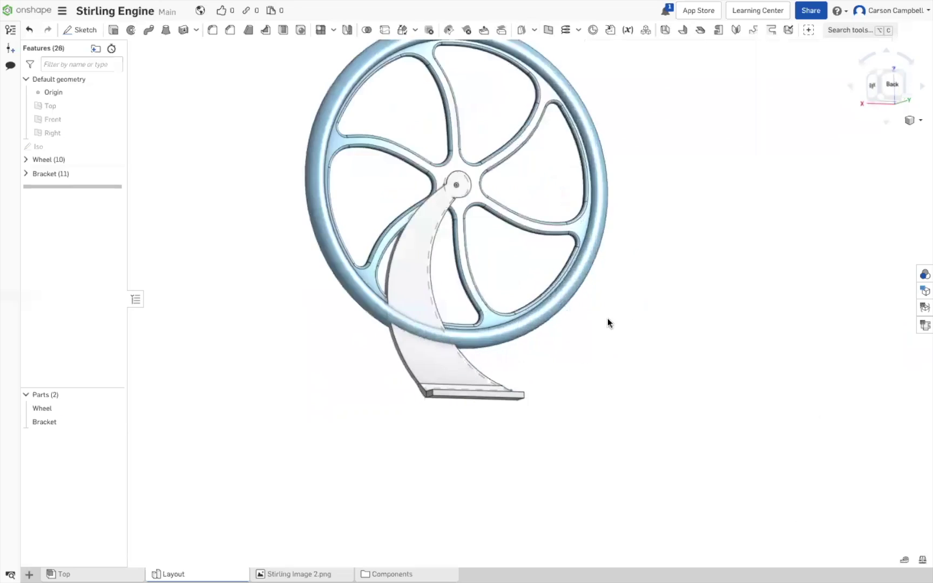
Rotate around the wheel and bracket to compare them, and hide the Wheel part again.
key(Right)
key(Right)
key(Right)
key(Right)
key(Right)
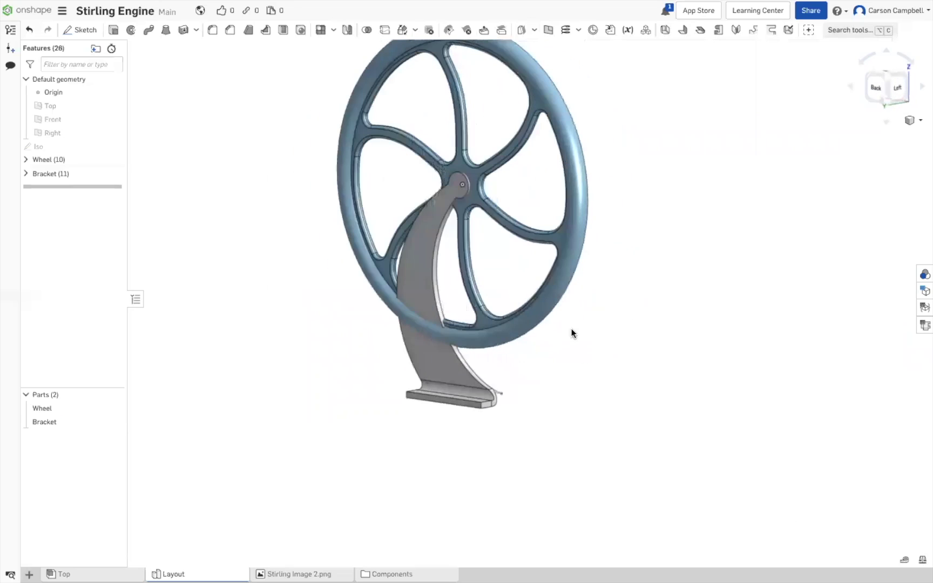
key(Left)
key(Left)
key(Left)
key(Left)
key(Left)
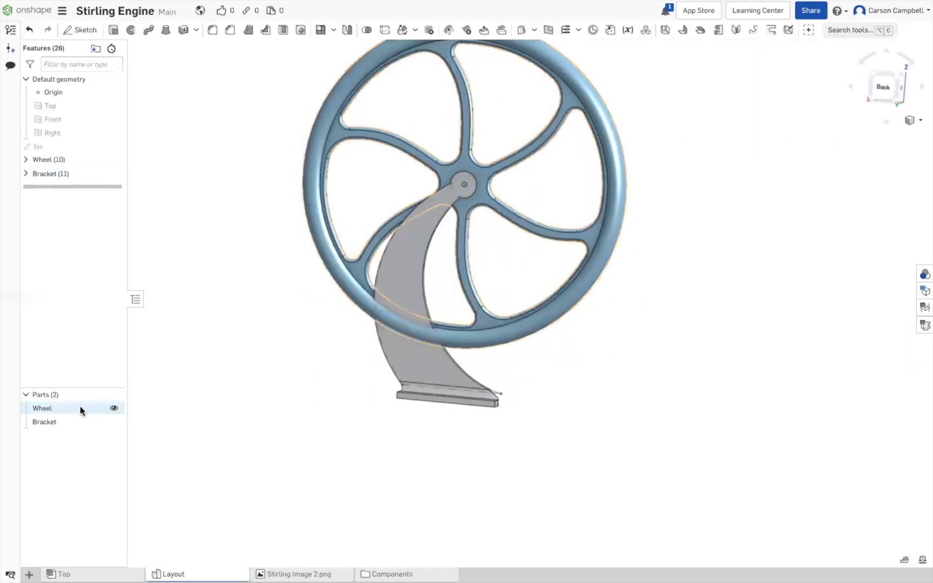
click(114, 408)
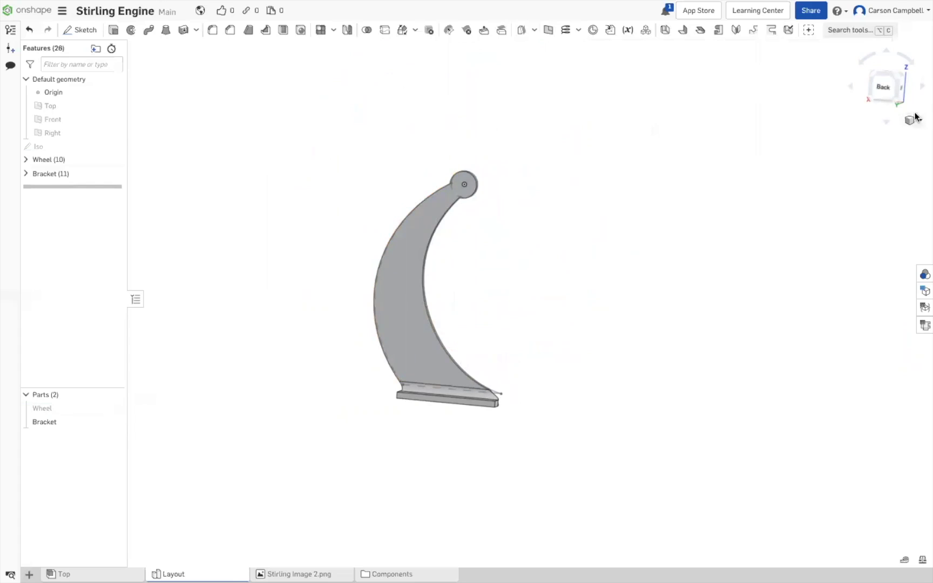
click(81, 30)
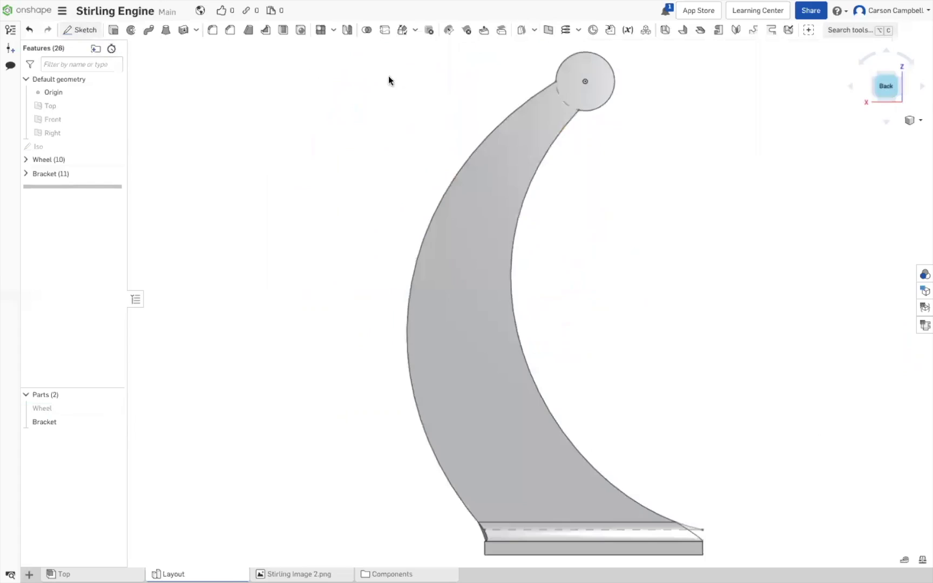
click(568, 77)
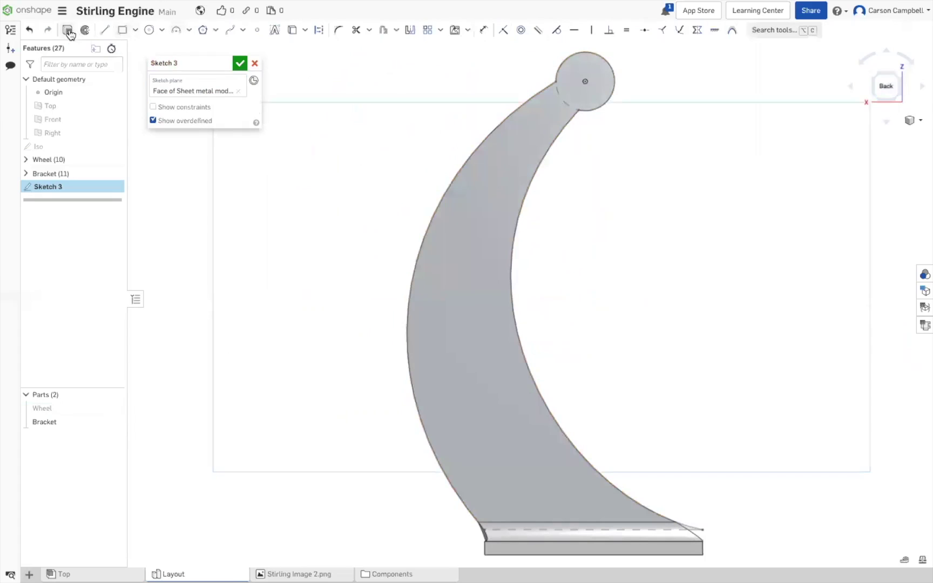
click(255, 61)
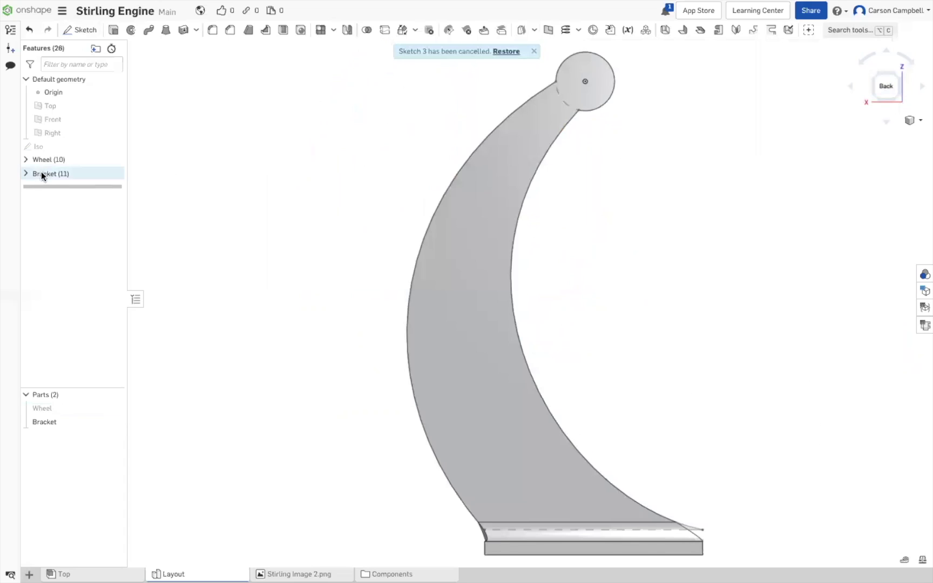
Expand the Bracket folder in the feature history.
click(27, 174)
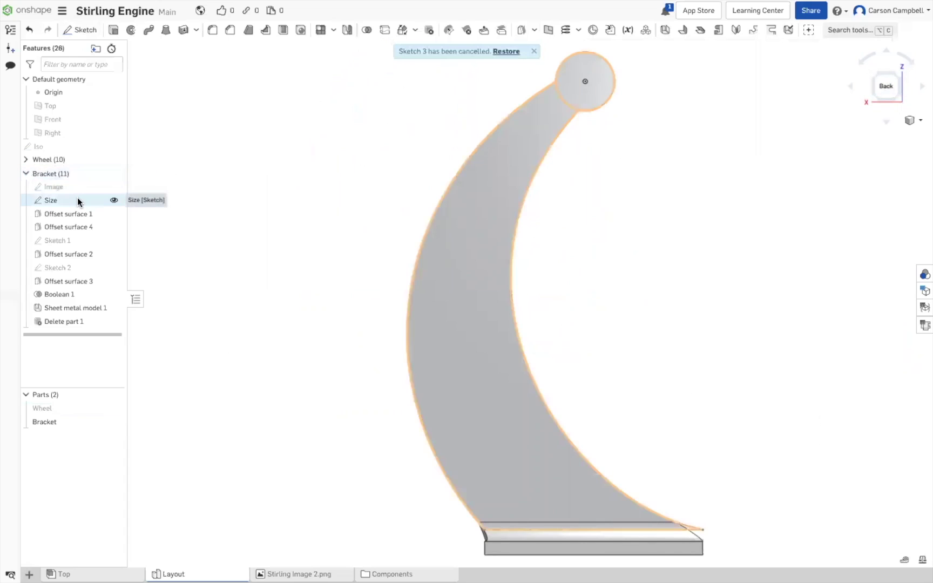
Try removing the Delete part 1 feature from the Bracket folder and undo the removal.
click(82, 320)
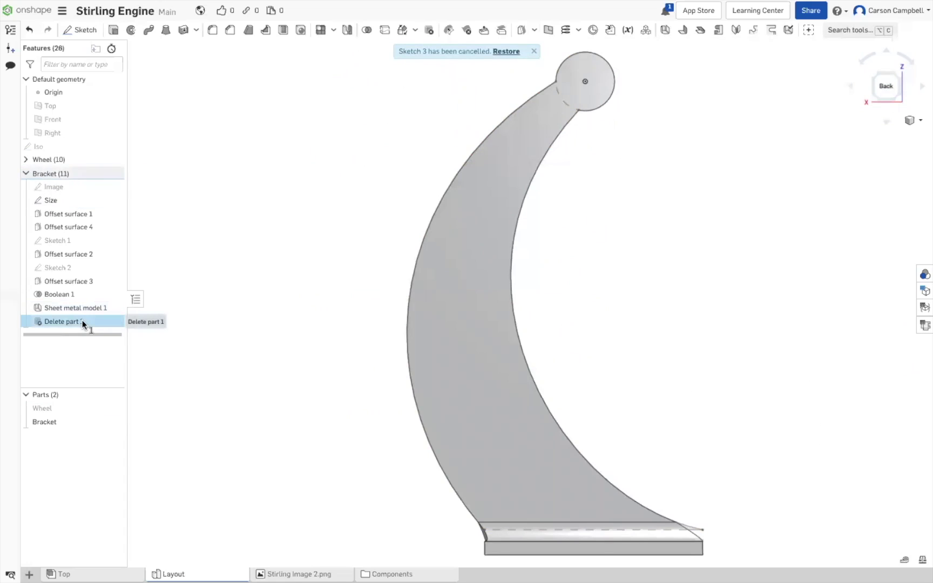
key(Delete)
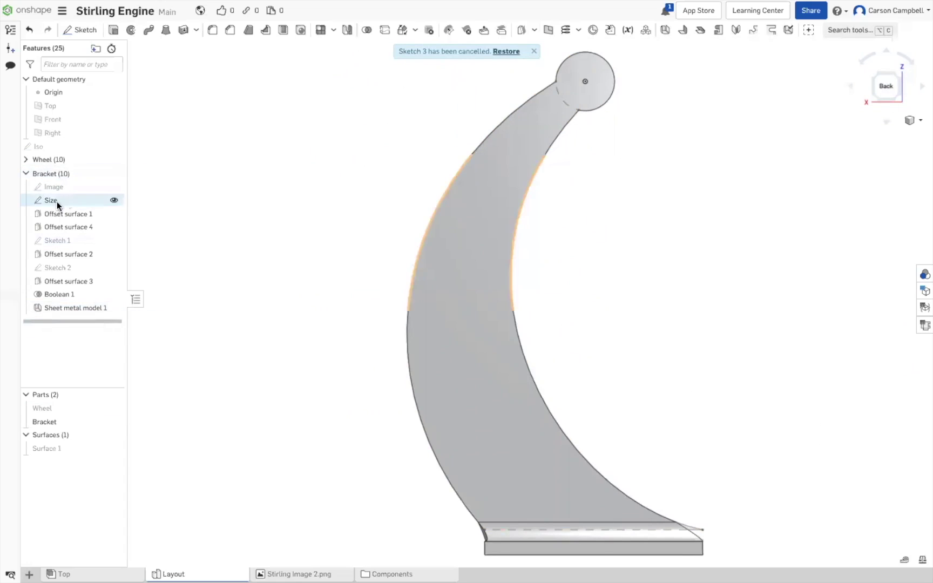
key(ctrl+z)
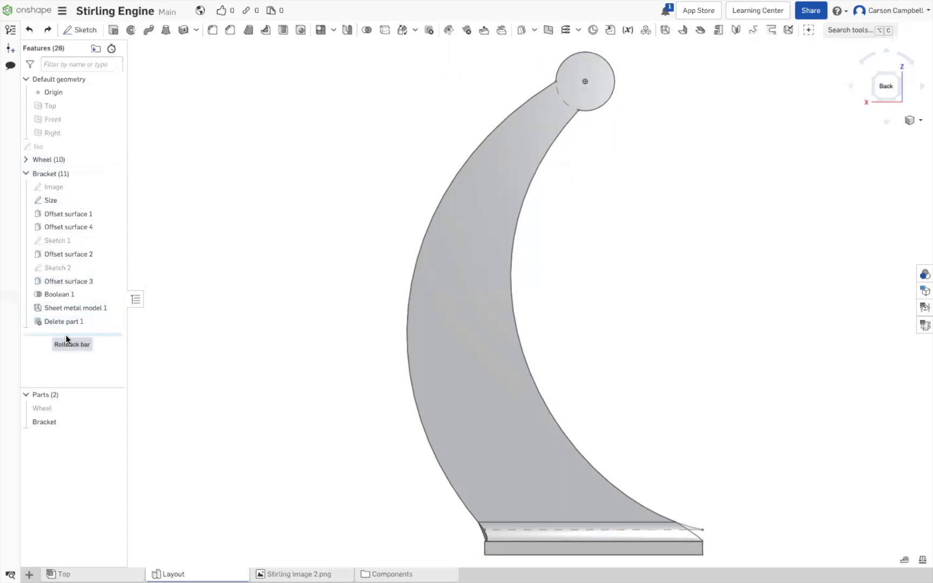
Roll the feature history back to between Sheet metal model 1 and Delete part 1.
drag(66, 337, 65, 321)
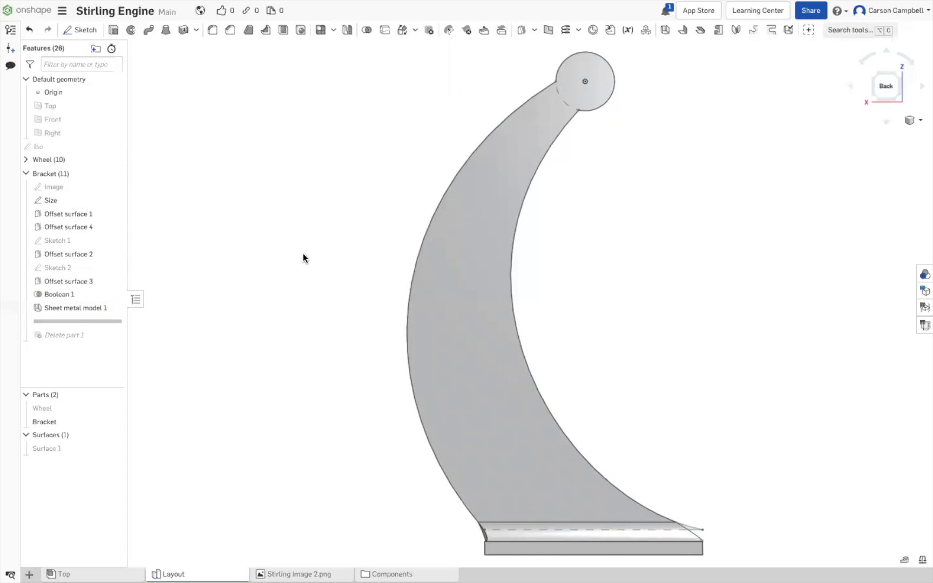
right_drag(287, 250, 329, 251)
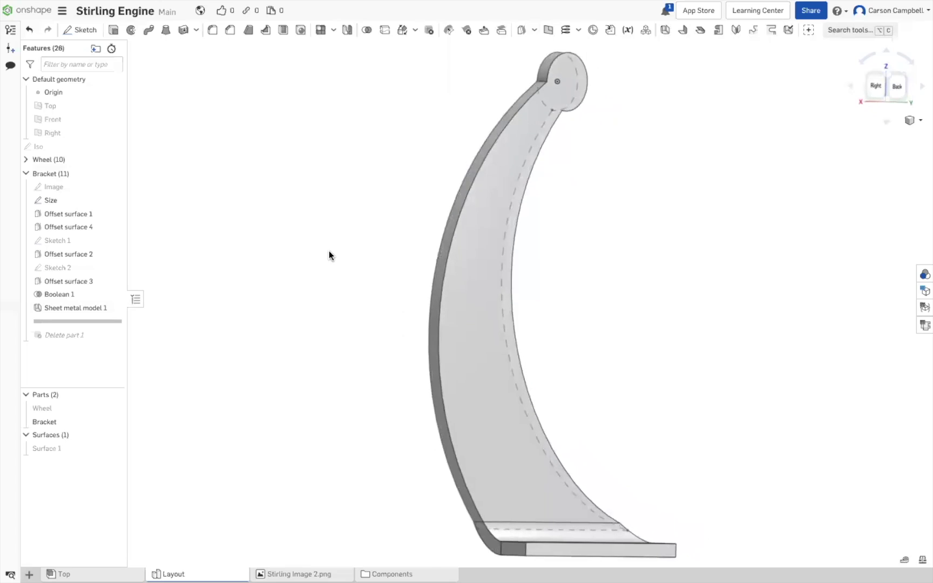
key(shift+1)
right_drag(427, 256, 313, 257)
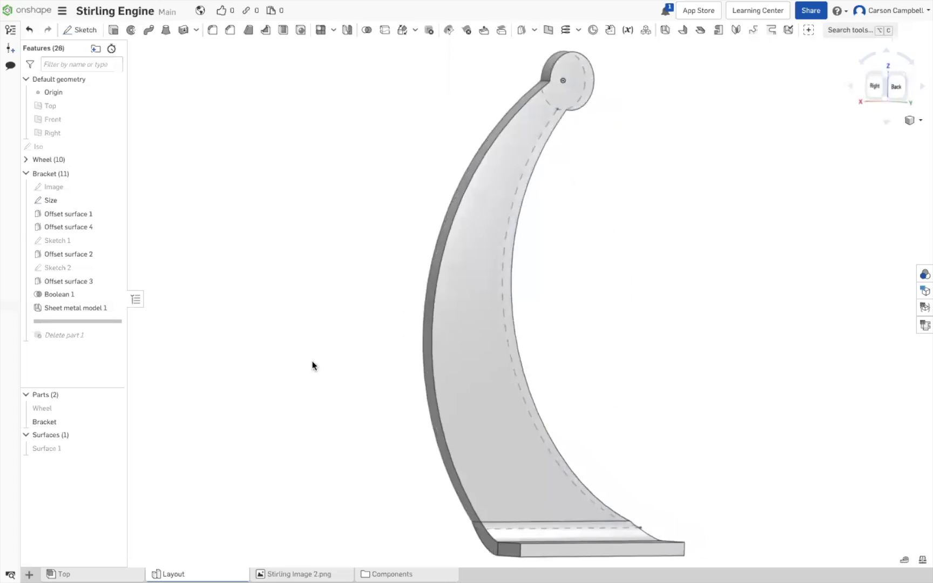
Hide the Size sketch, start a sketch on the bracket's front face and draw a circle about 3.3 mm in diameter centred in its round end.
click(115, 200)
right_drag(259, 217, 399, 223)
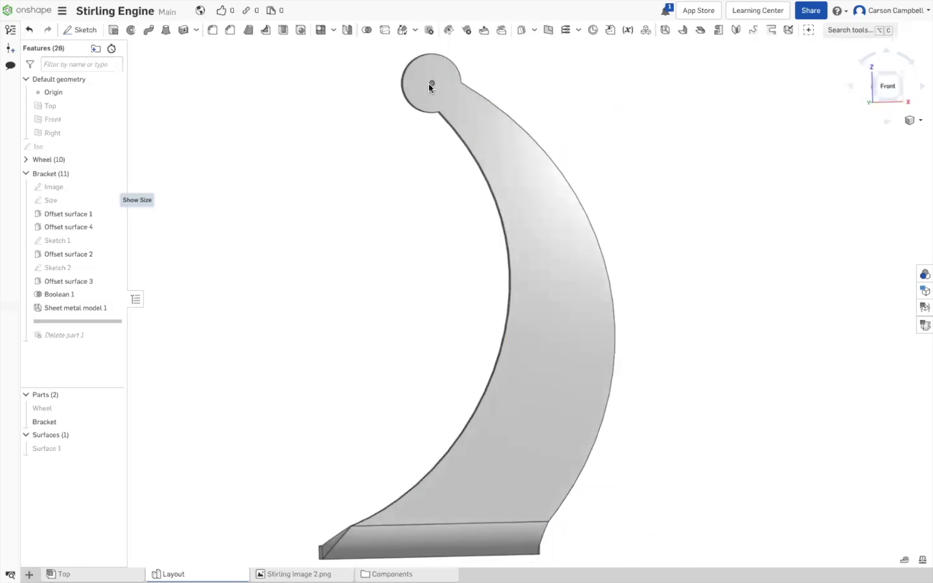
click(429, 68)
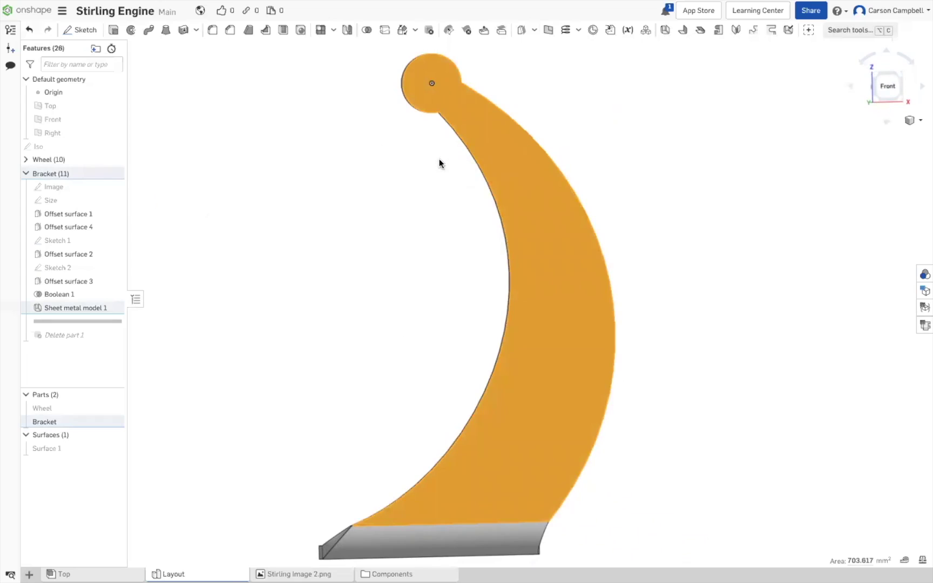
key(shift+s)
key(c)
click(432, 83)
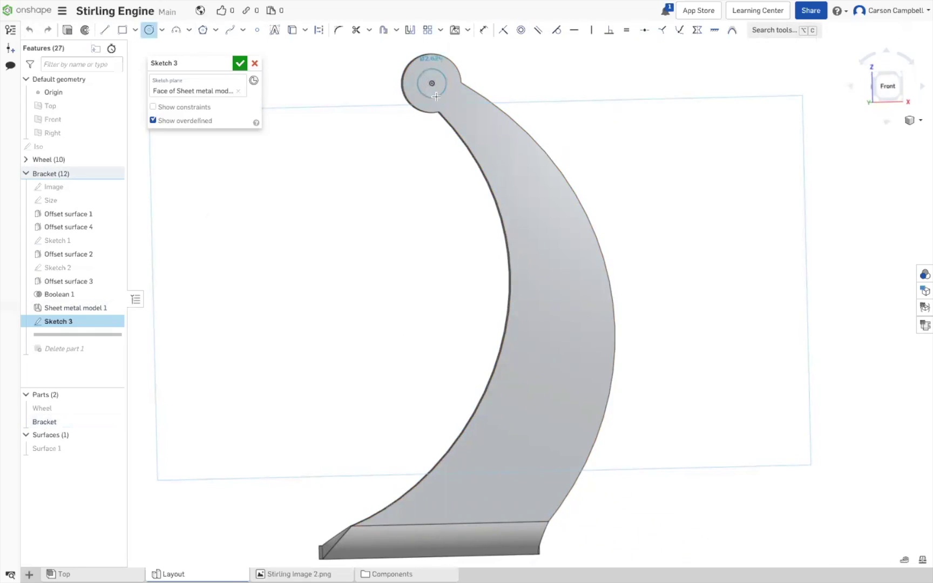
click(442, 74)
Dimension the circle's diameter as 3.5 mm.
key(u)
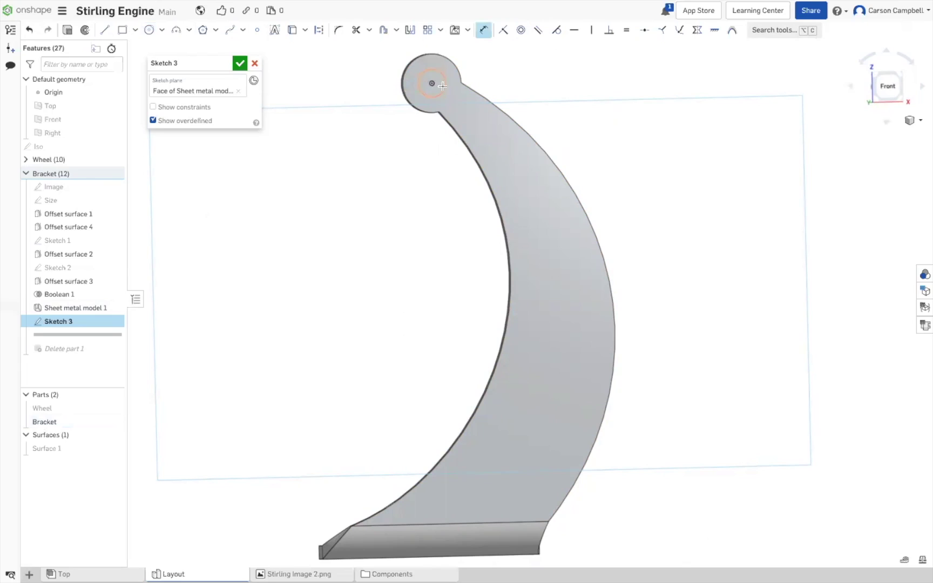
click(444, 82)
click(508, 81)
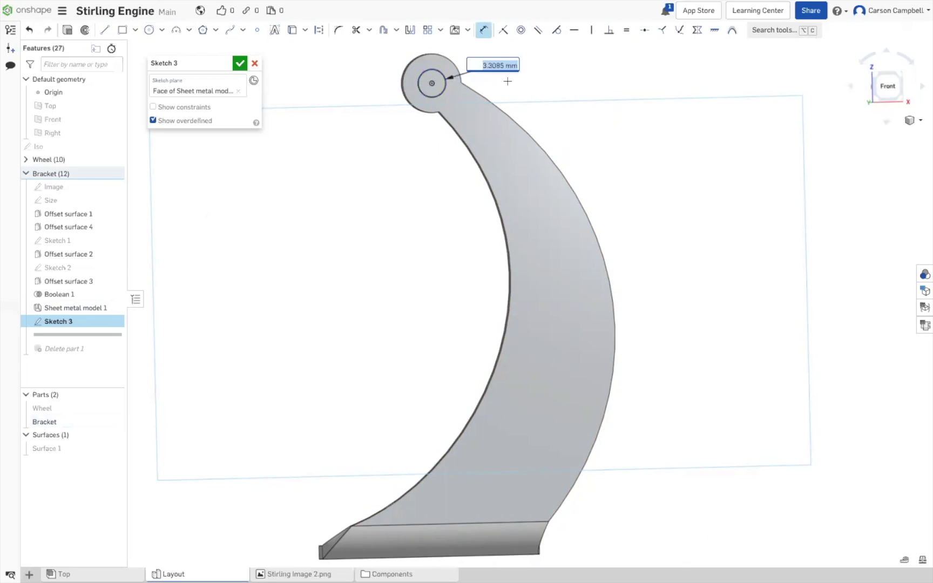
text(3.5)
key(Return)
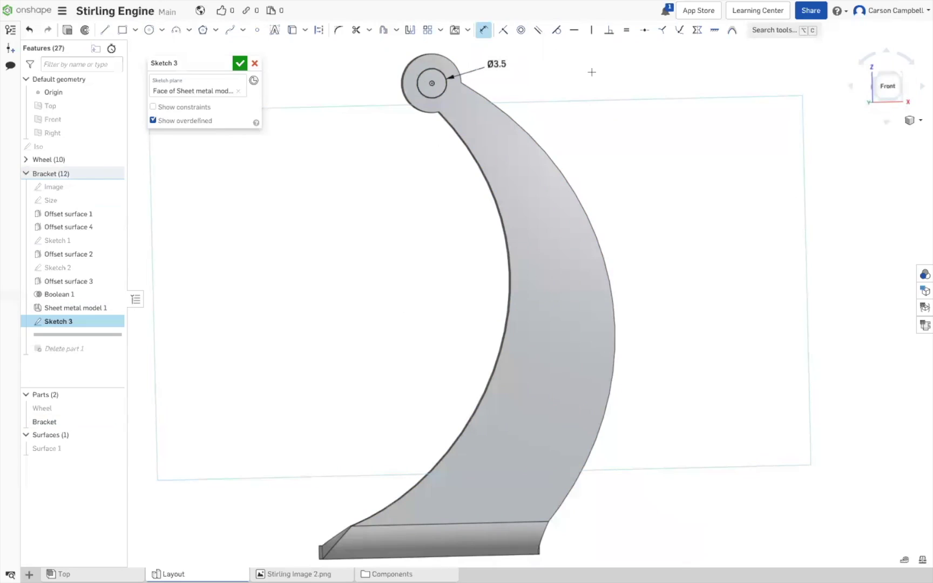
Show the sketch constraints and move the circle slightly off the centre of the bracket's round end.
right_drag(592, 74, 581, 72)
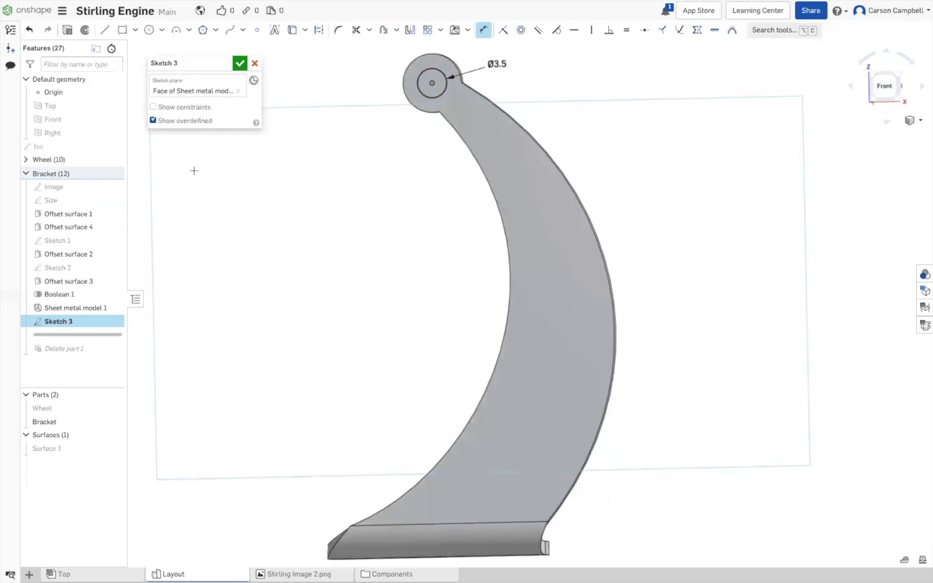
click(153, 106)
key(Escape)
drag(446, 71, 448, 69)
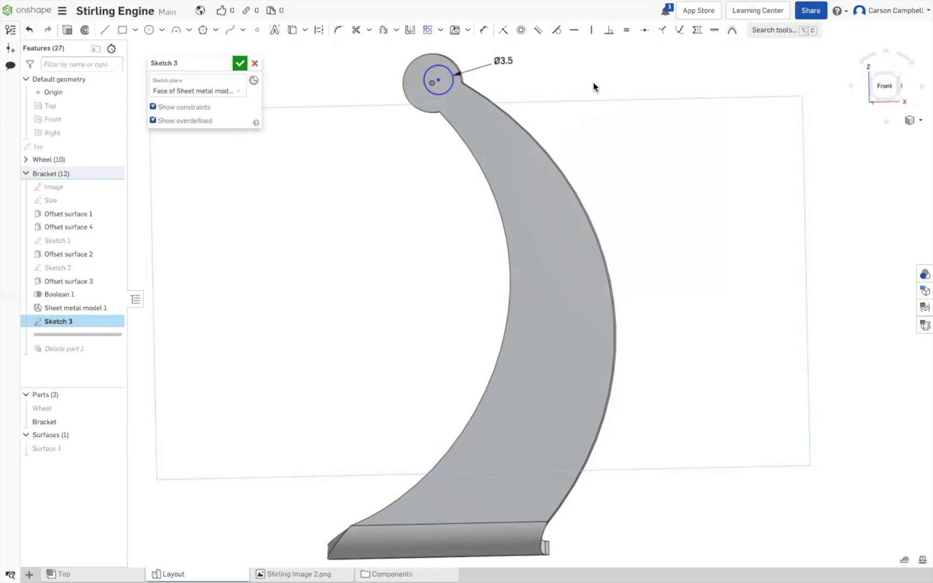
Try a coincident constraint between the circle's centre point and the bracket's rounded outer edge.
click(438, 79)
key(d)
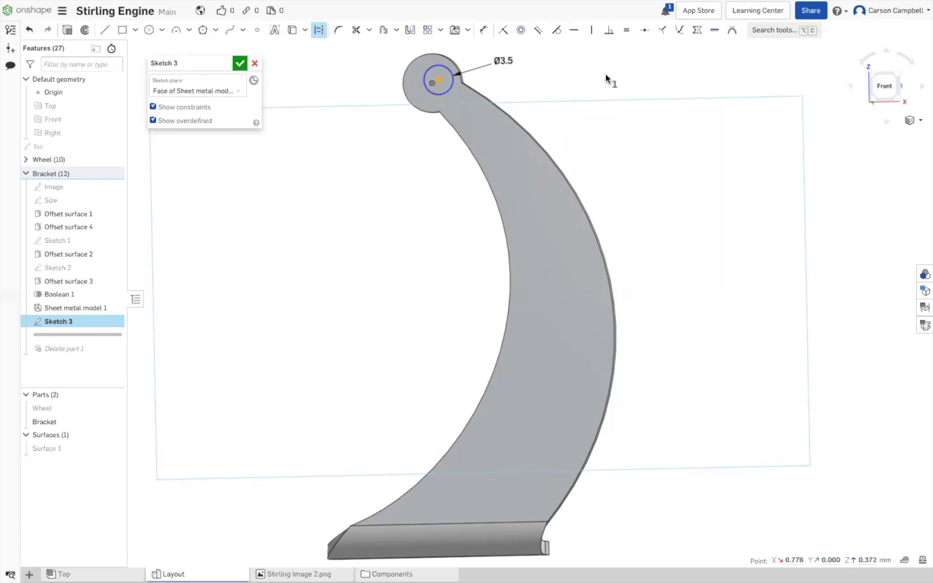
click(460, 80)
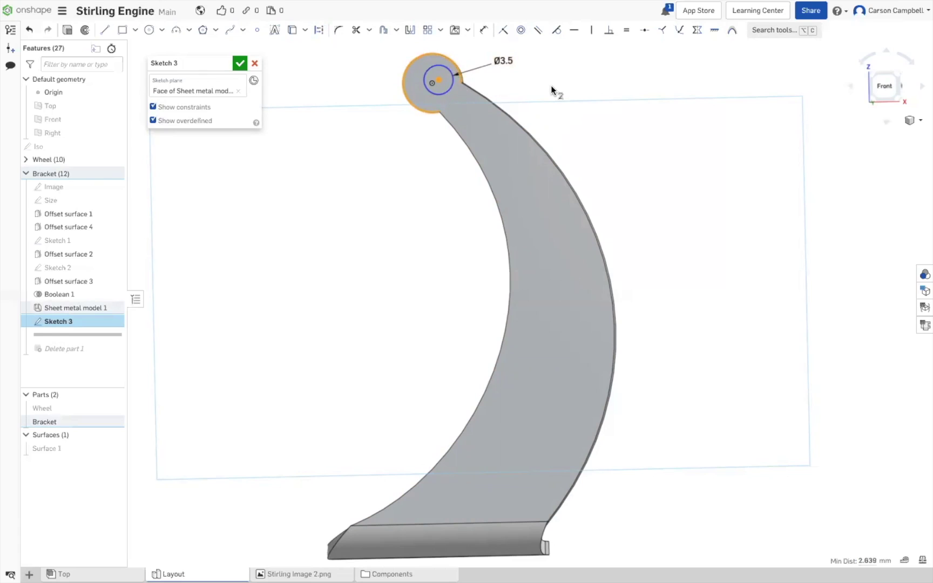
key(i)
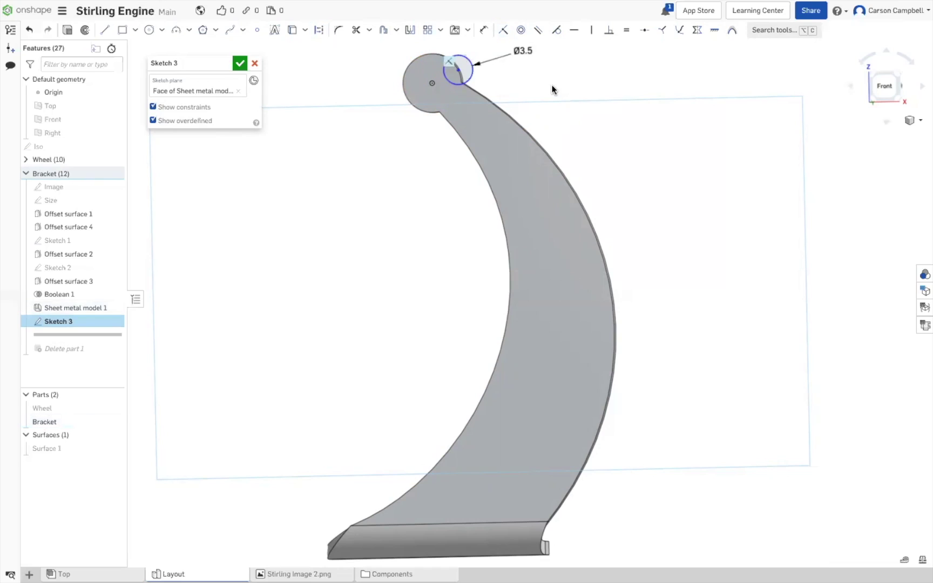
Make the circle concentric with the bracket's rounded outer edge.
click(521, 30)
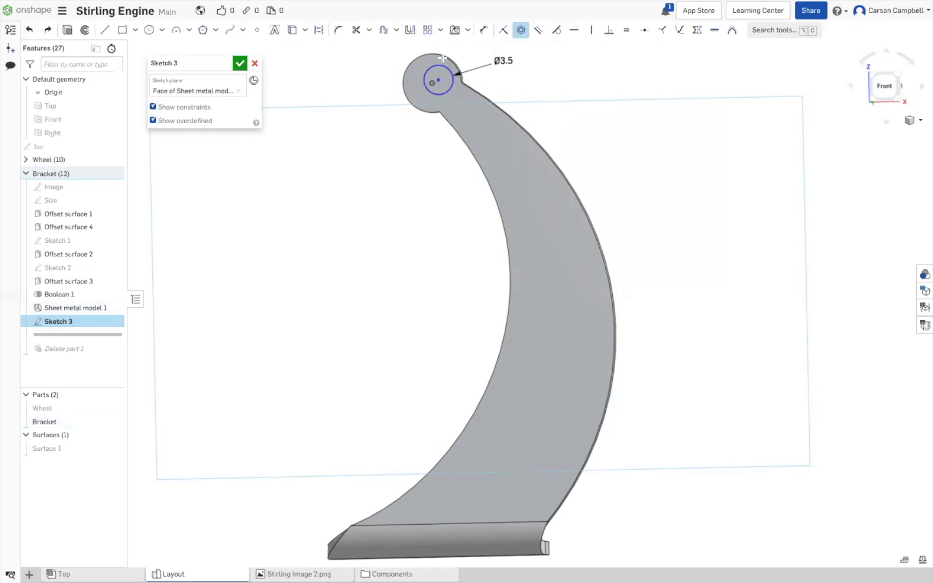
click(442, 58)
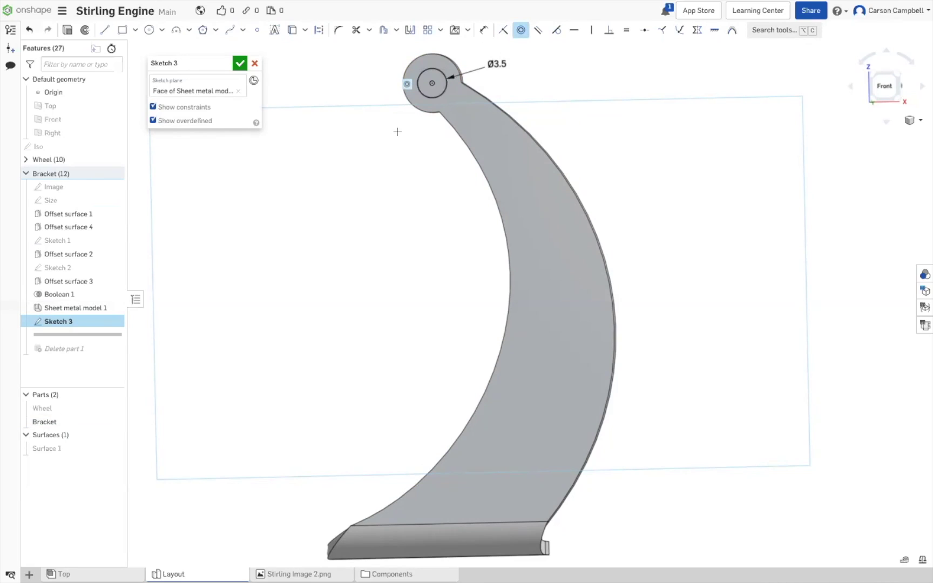
click(454, 60)
key(Escape)
Delete the circle's diameter dimension and dimension the gap between the circle and the rounded outer edge as 1.75 mm.
click(496, 65)
key(Delete)
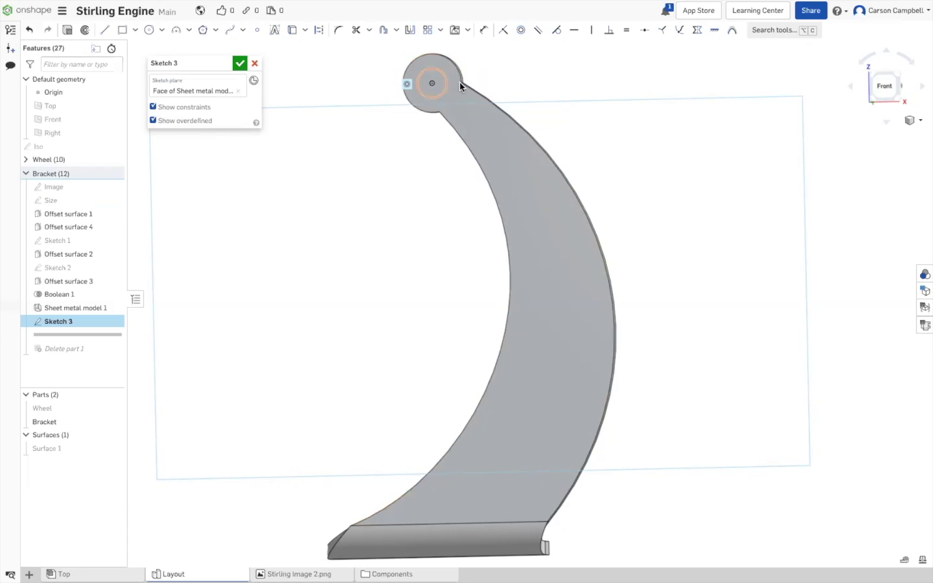
key(d)
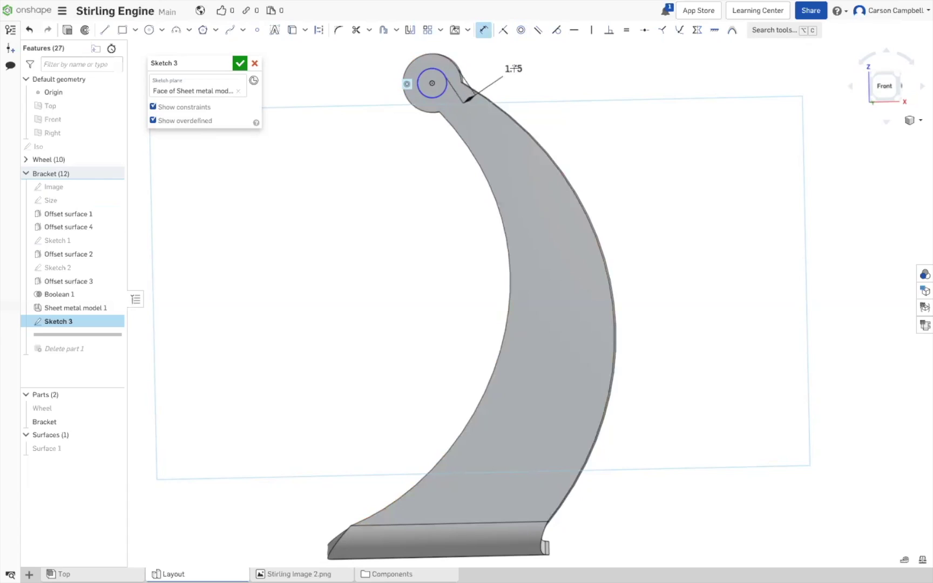
click(513, 68)
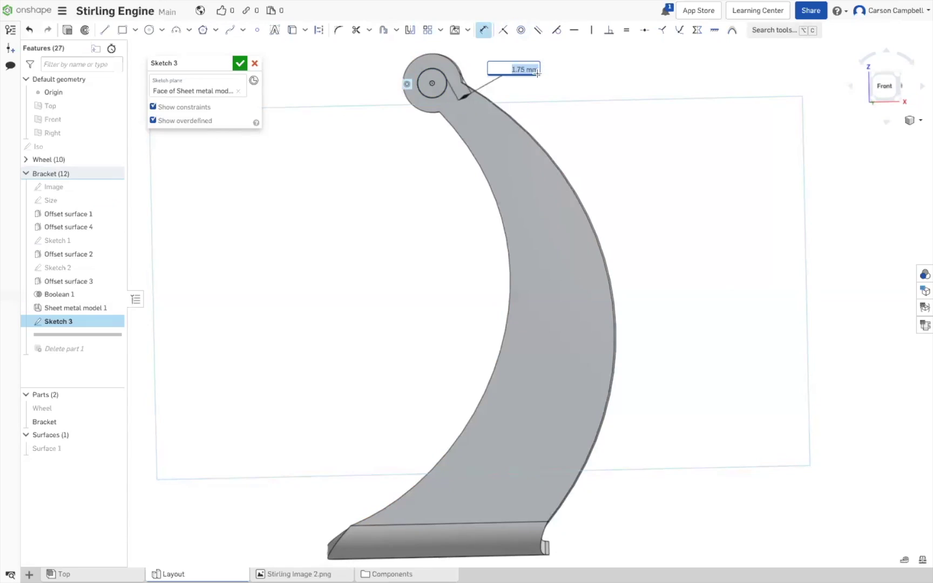
key(Return)
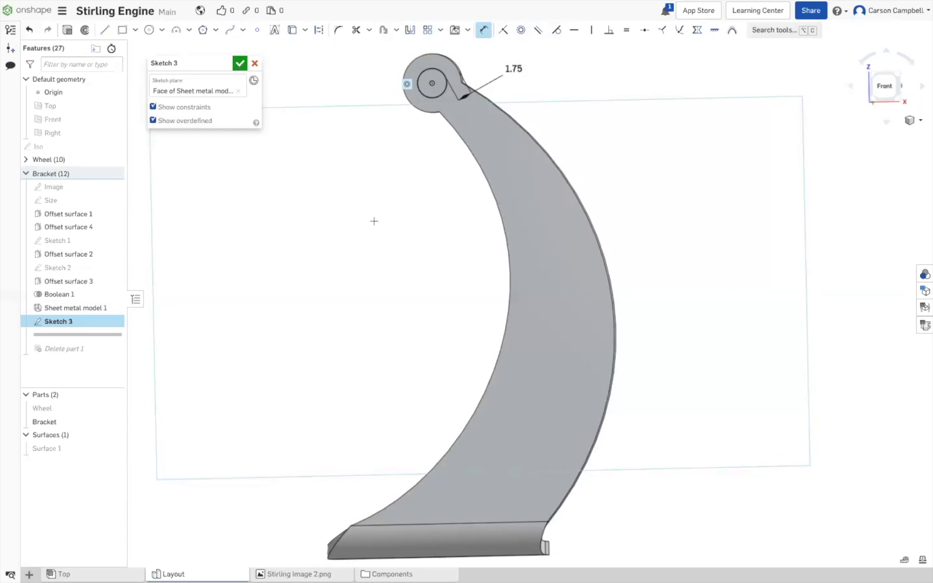
Delete the gap dimension at the round end and add a diameter dimension to the circle.
scroll(845, 283, down, 2)
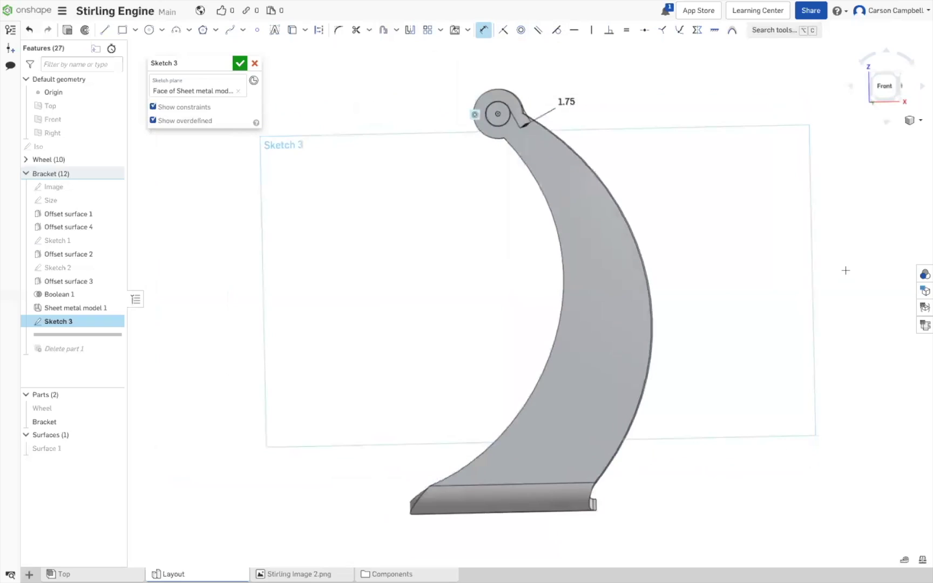
scroll(753, 91, down, 2)
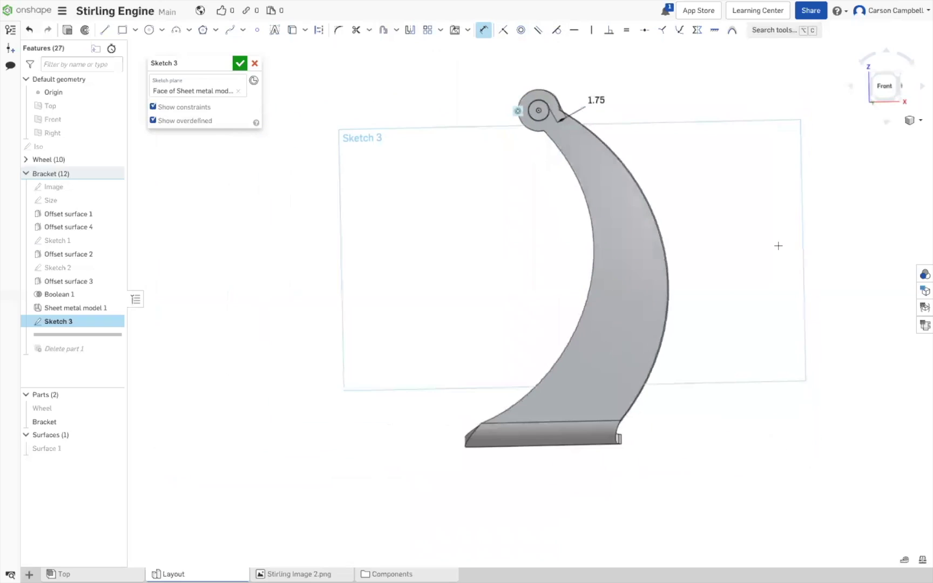
scroll(780, 265, up, 2)
scroll(786, 464, down, 1)
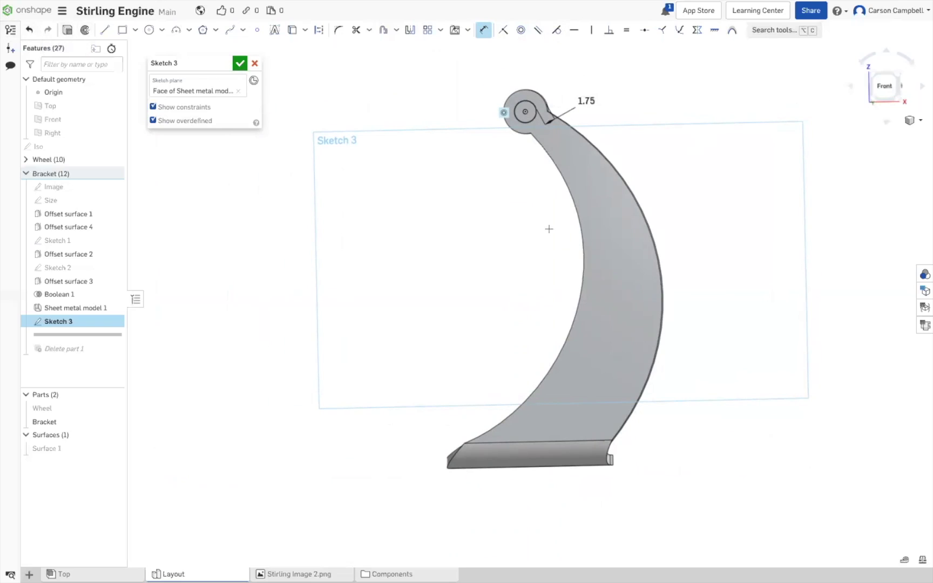
mouse_move(362, 102)
right_down()
mouse_move(353, 106)
mouse_move(491, 102)
mouse_move(554, 194)
mouse_move(569, 134)
mouse_move(527, 75)
mouse_move(485, 118)
mouse_move(396, 123)
right_up()
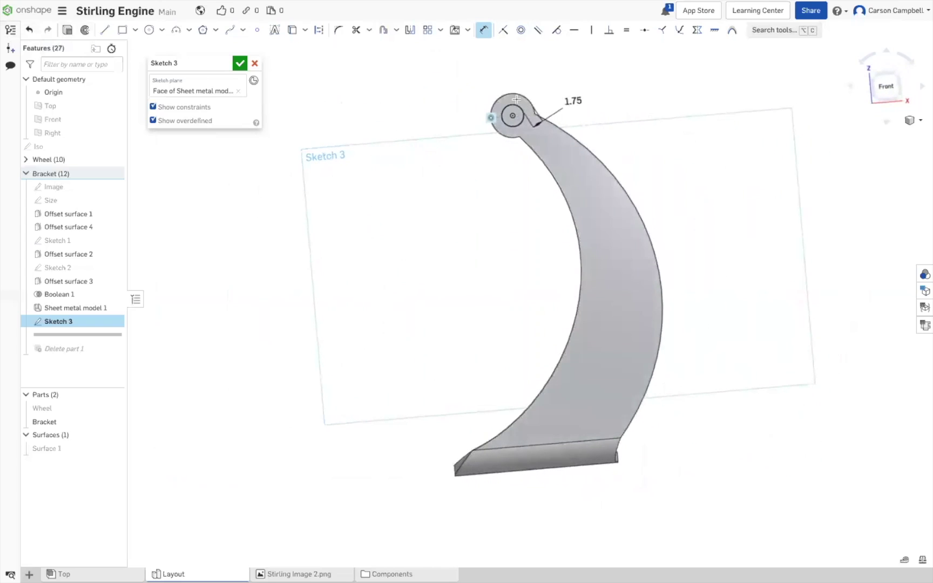
click(574, 99)
key(Delete)
click(513, 105)
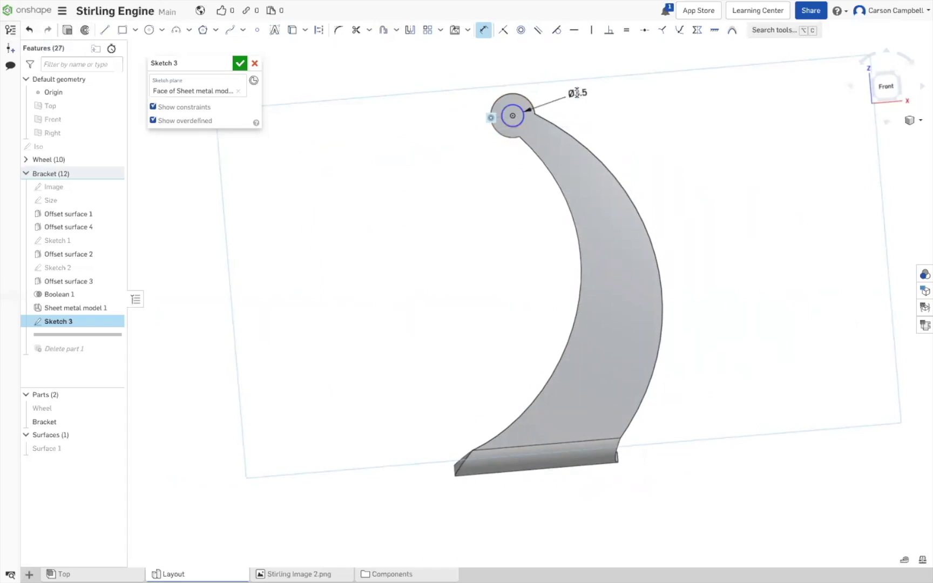
click(582, 96)
key(Return)
Set the circle's diameter to 3.2 mm and finish the sketch.
double_click(579, 92)
text(3.2)
key(Return)
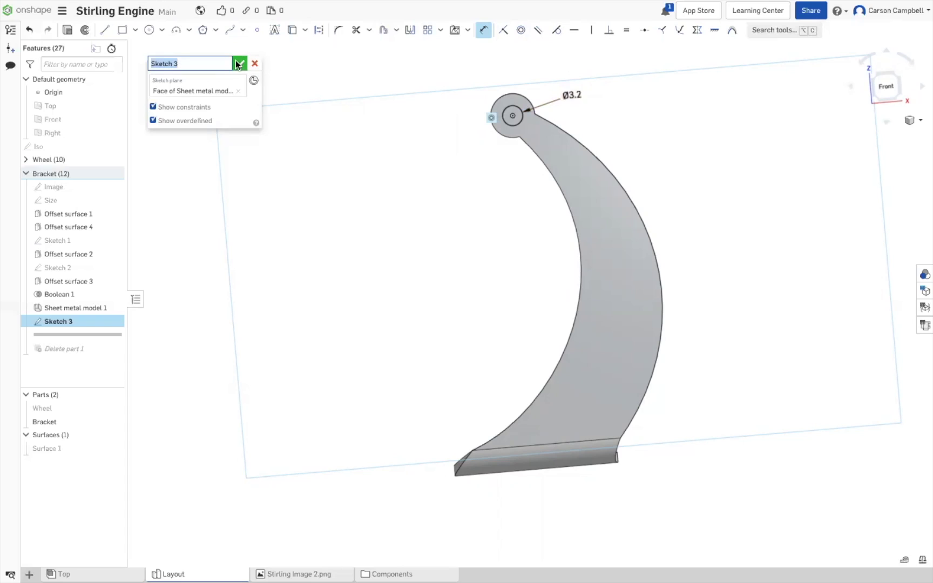
click(238, 61)
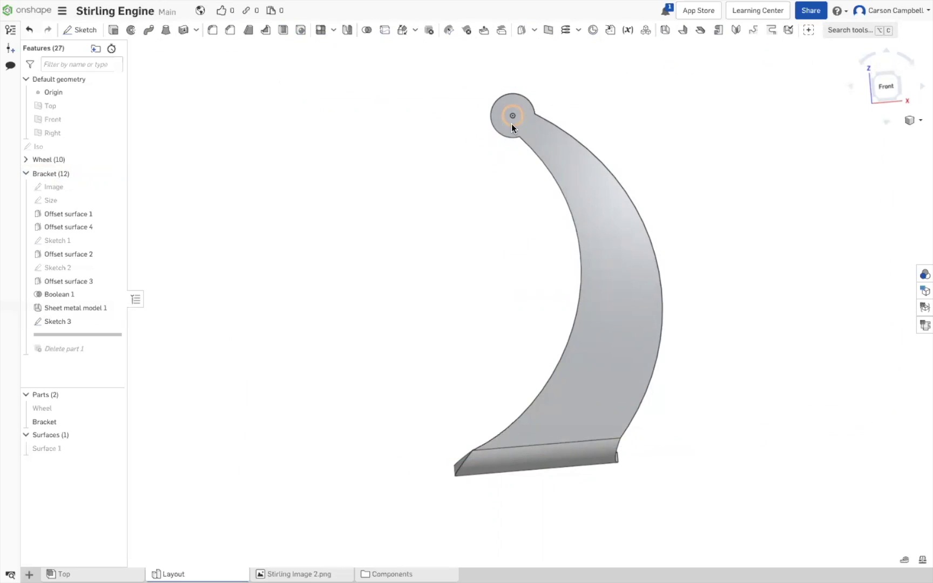
Cut the circle through the bracket with a Remove extrude set to Through all.
click(114, 30)
click(209, 90)
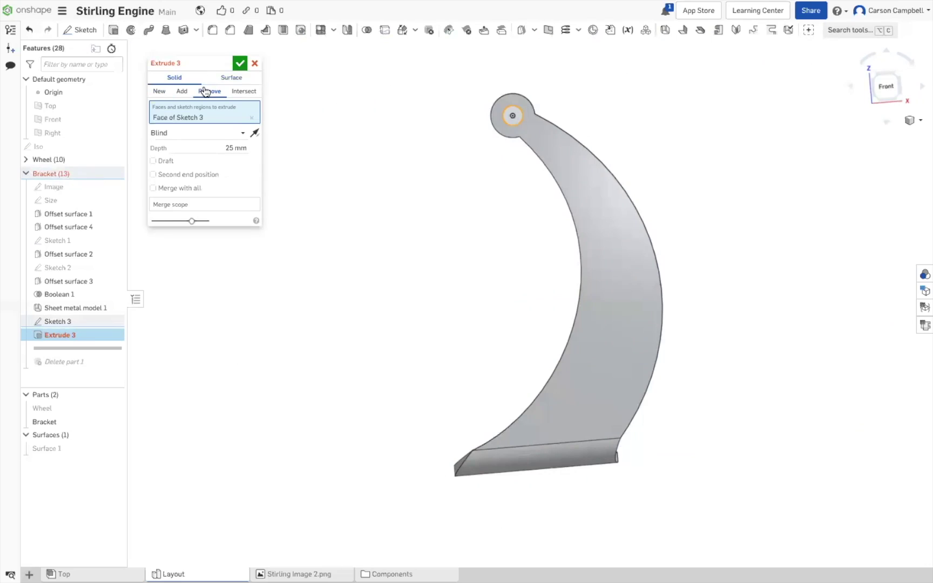
click(237, 134)
click(200, 227)
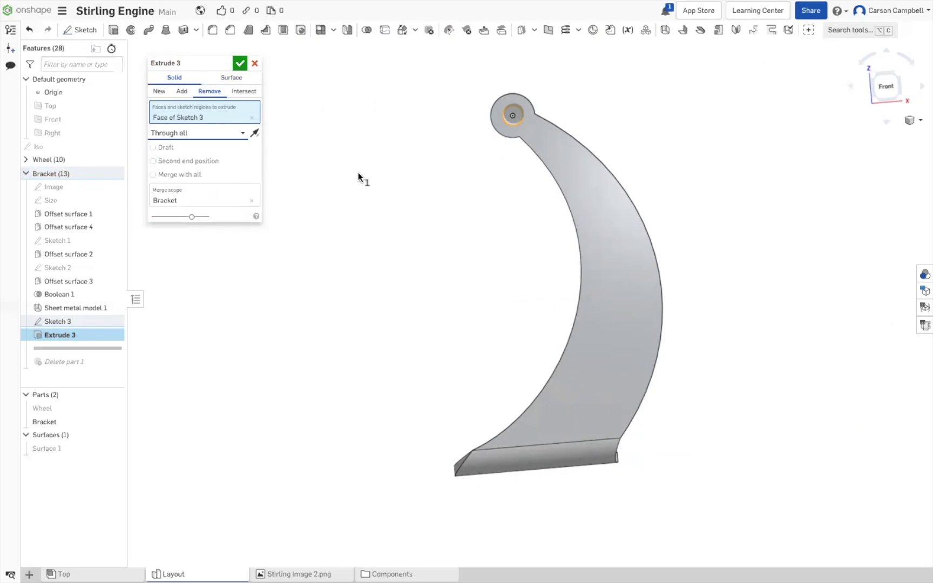
right_drag(358, 178, 306, 184)
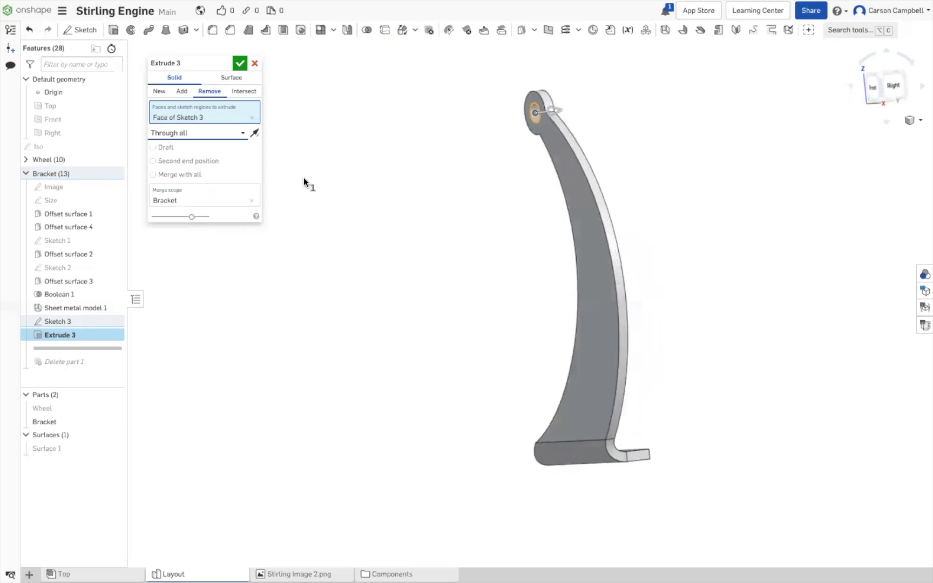
click(240, 63)
Show the Wheel part to check the bracket's hole against the wheel hub, and hide it again.
right_drag(341, 129, 381, 164)
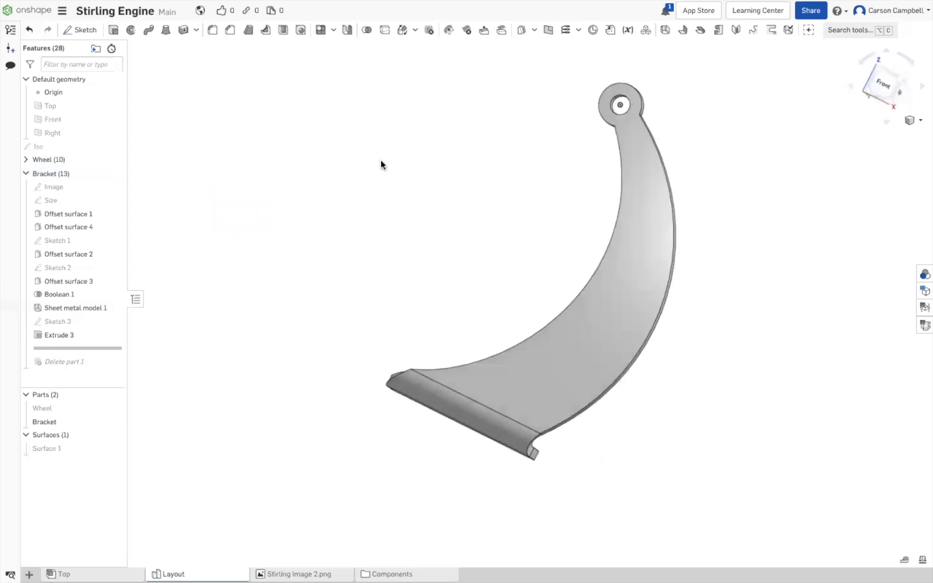
click(114, 408)
click(44, 334)
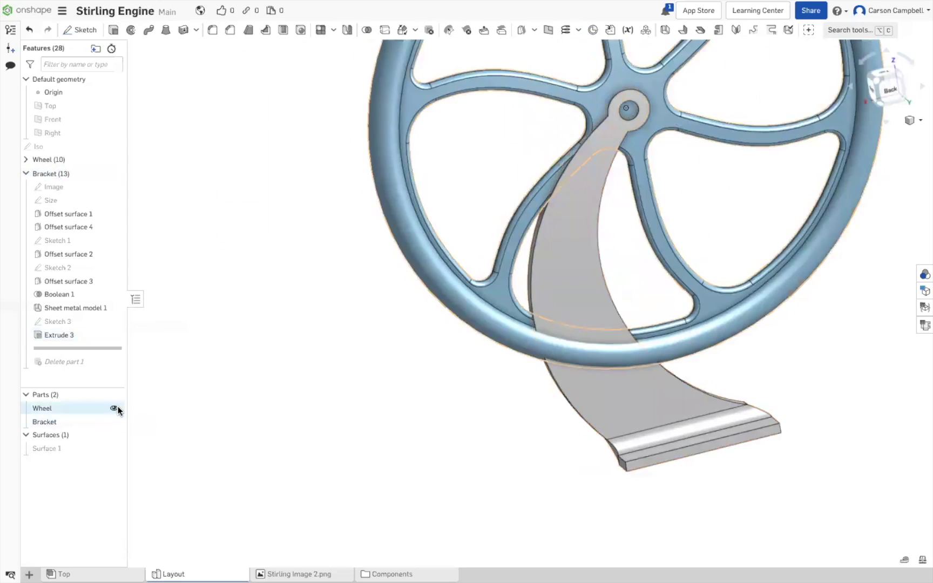
click(113, 408)
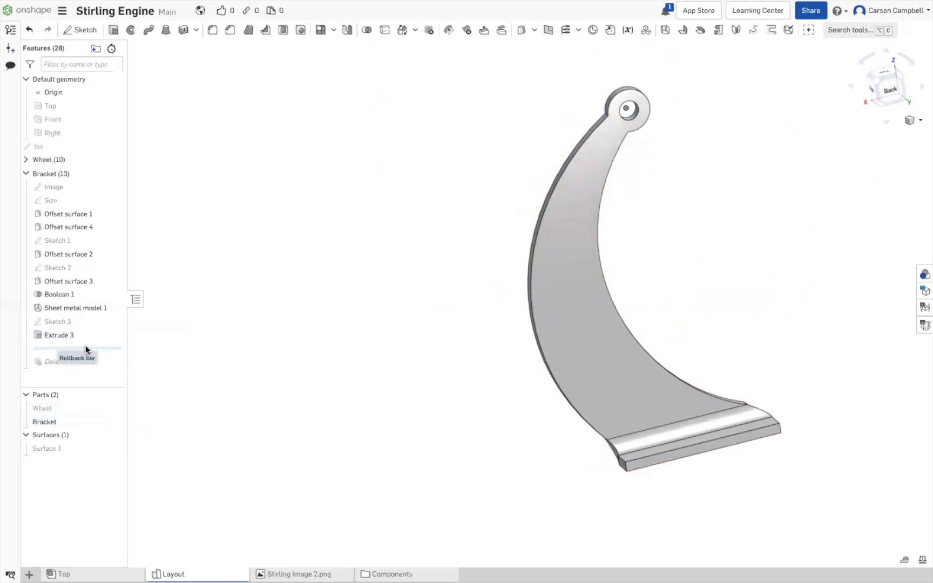
Roll the feature history forward to after Delete part 1, switch to the isometric view and collapse the Bracket folder.
drag(85, 346, 100, 361)
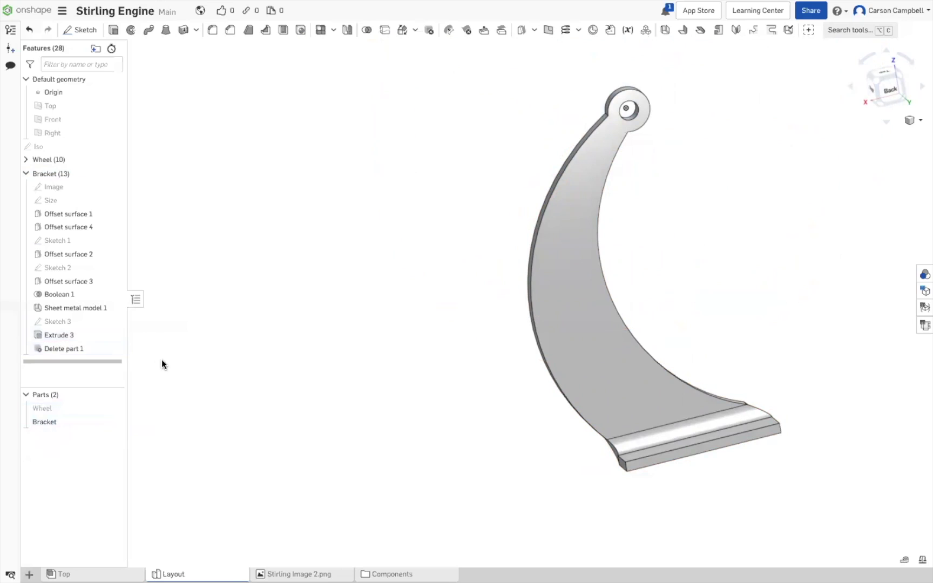
key(shift+7)
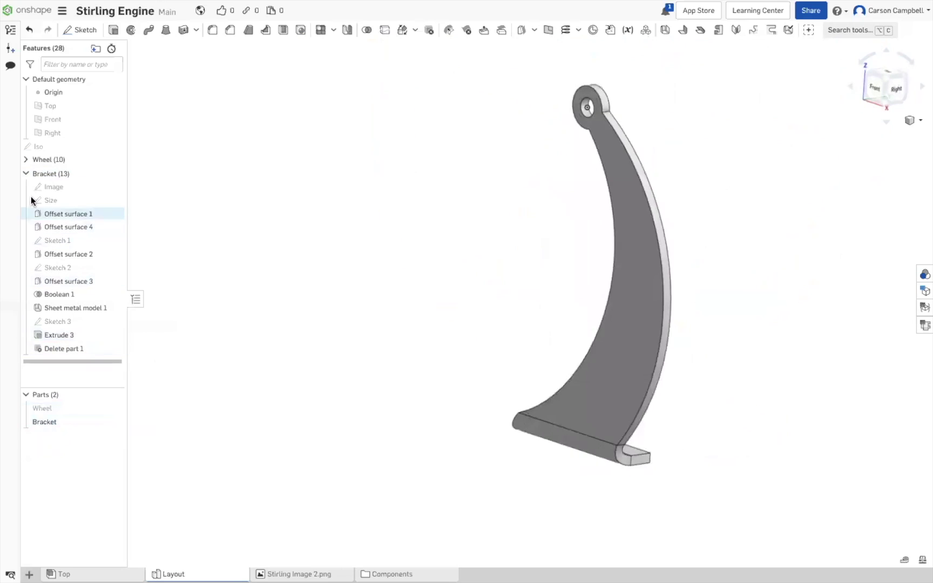
click(26, 174)
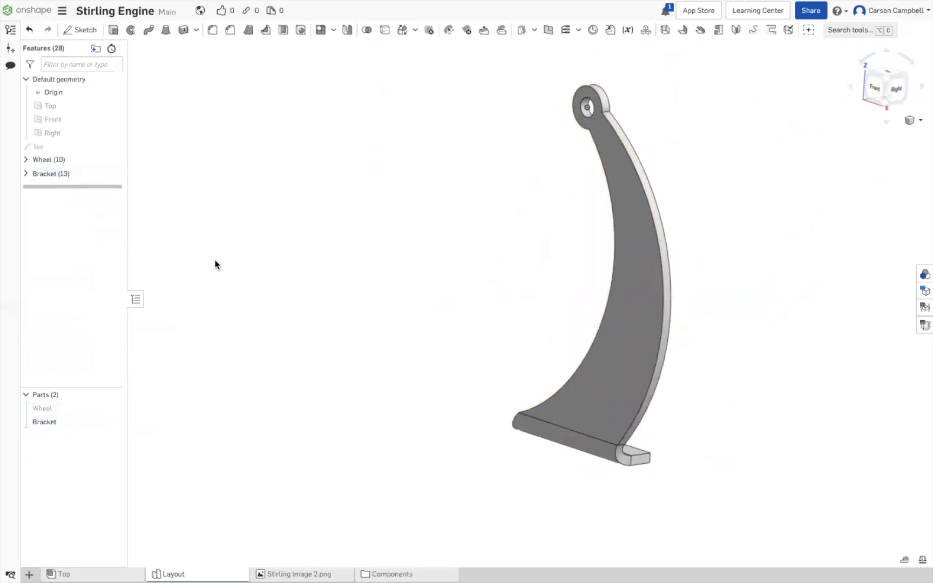
Show the Wheel part together with the bracket and view both from the back.
click(114, 409)
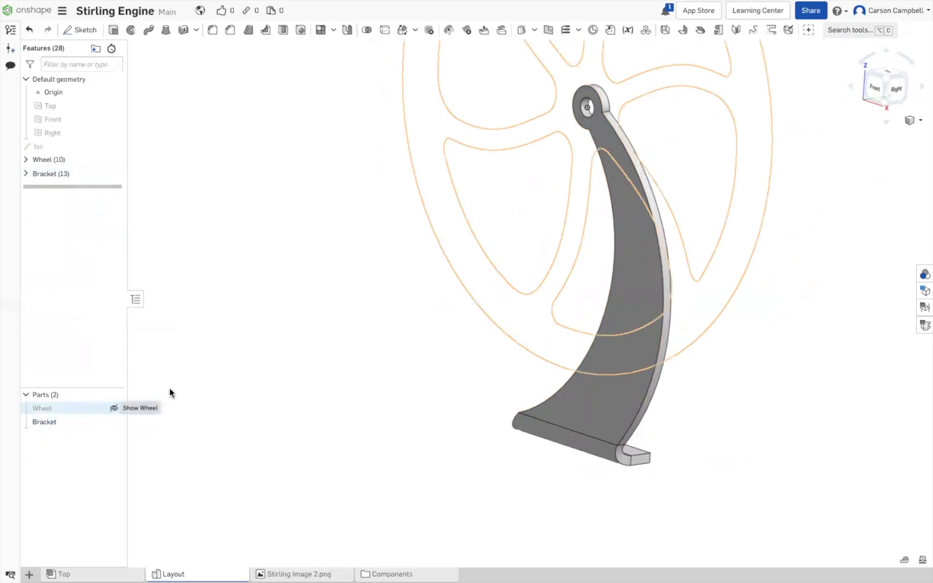
right_drag(255, 319, 173, 319)
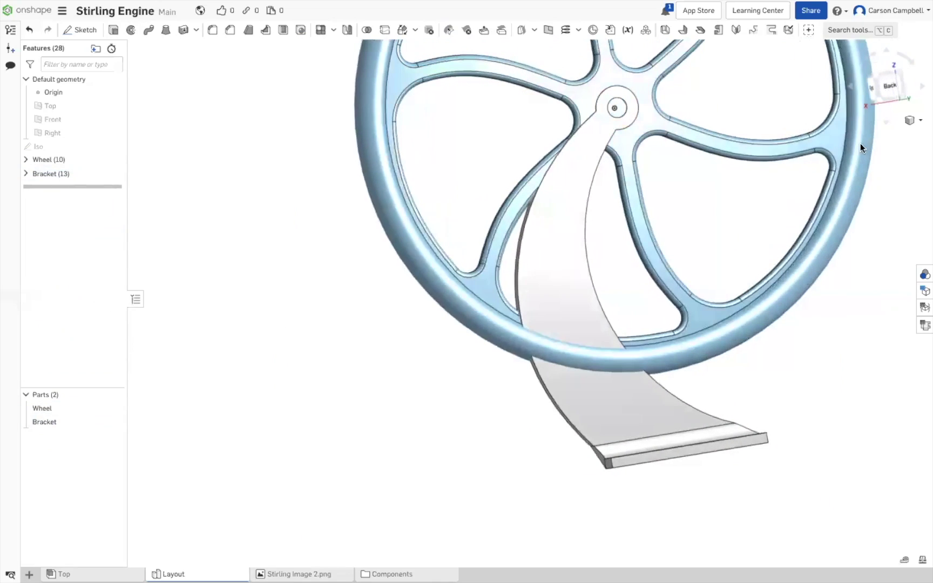
Switch to the Top assembly and insert the Bracket part from the Layout part studio.
click(890, 92)
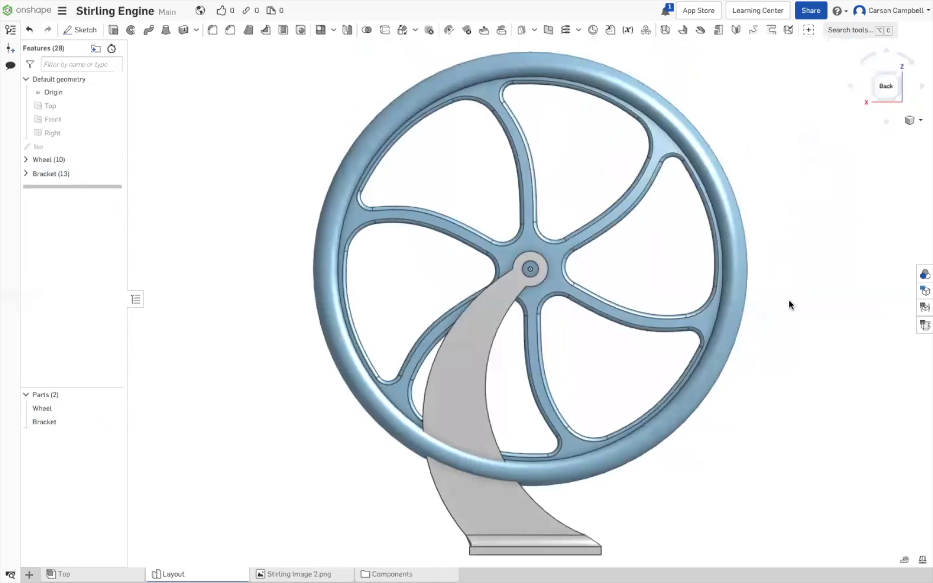
right_drag(790, 300, 822, 299)
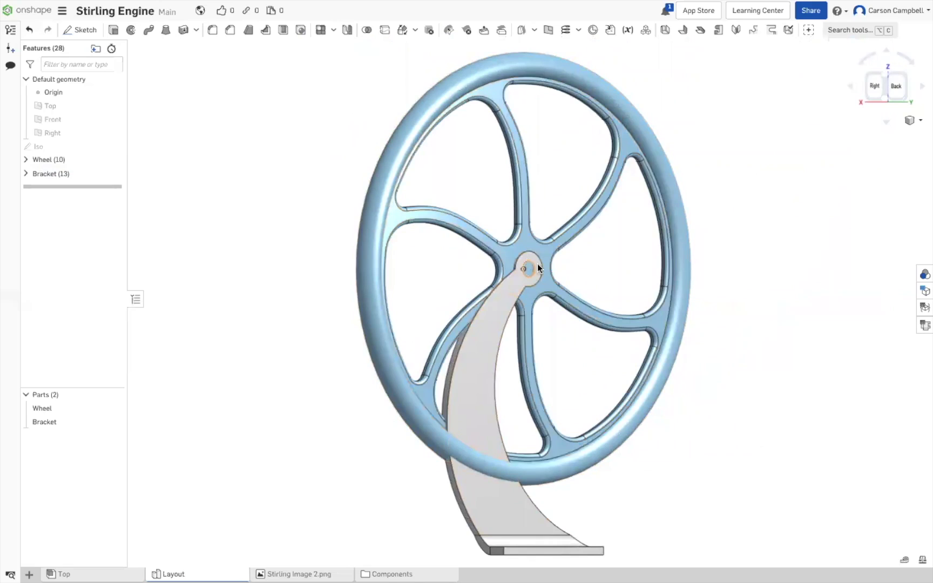
right_drag(808, 273, 854, 299)
right_drag(771, 301, 815, 297)
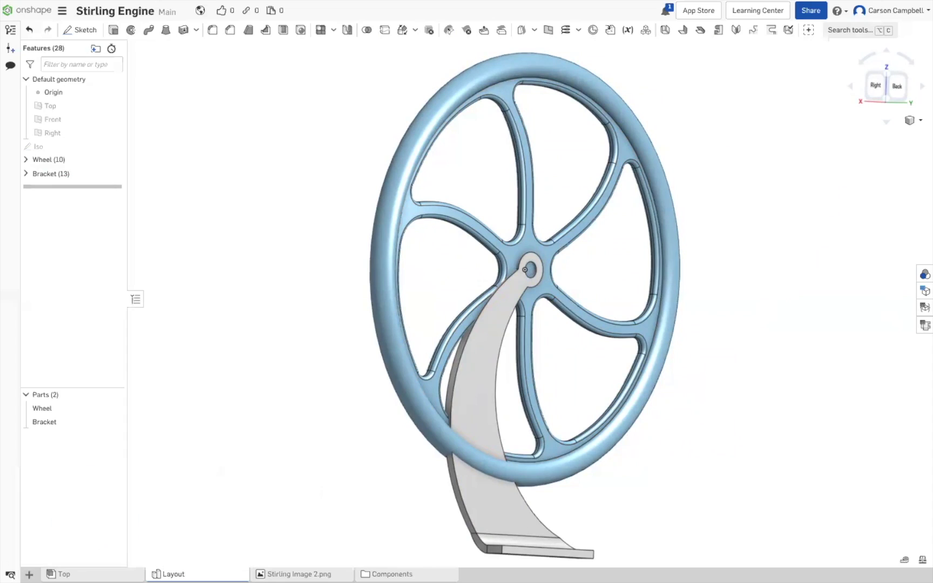
click(64, 574)
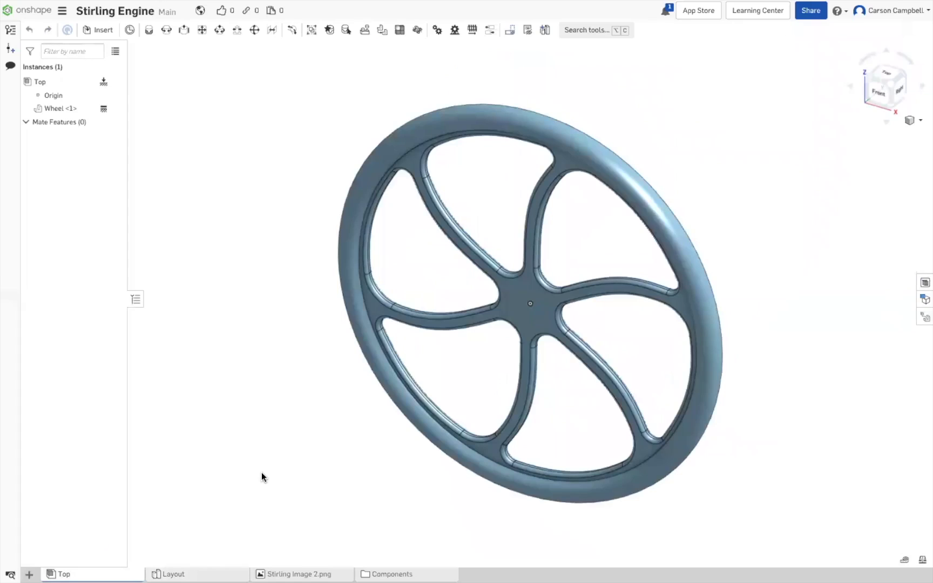
right_drag(280, 464, 340, 426)
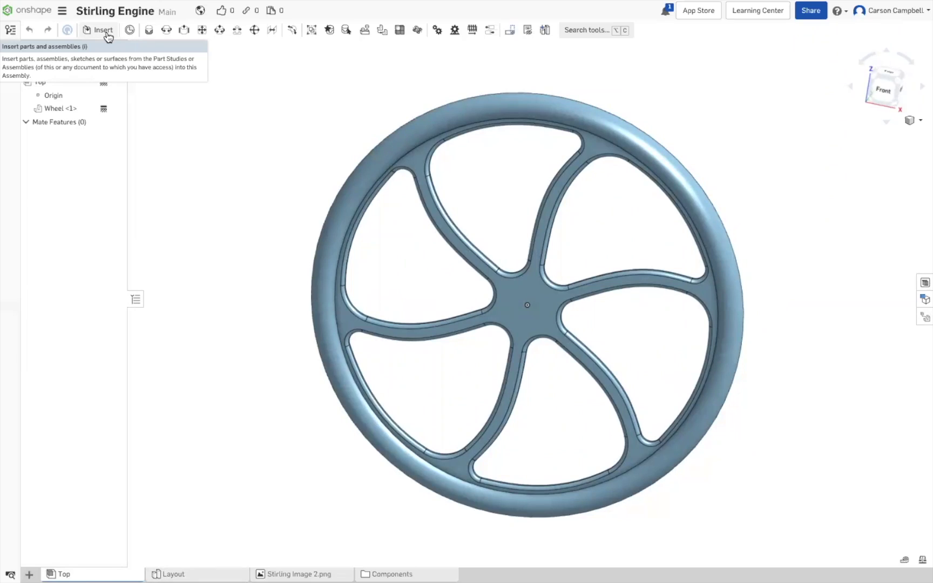
click(107, 34)
click(193, 202)
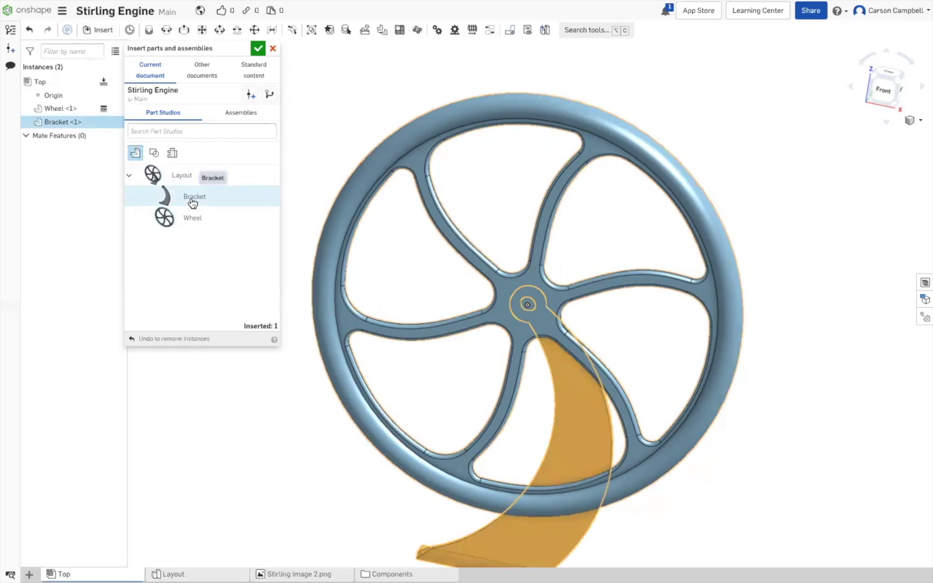
click(256, 49)
Hide the Wheel instance to inspect the inserted bracket, and show the wheel again.
right_drag(262, 63, 156, 394)
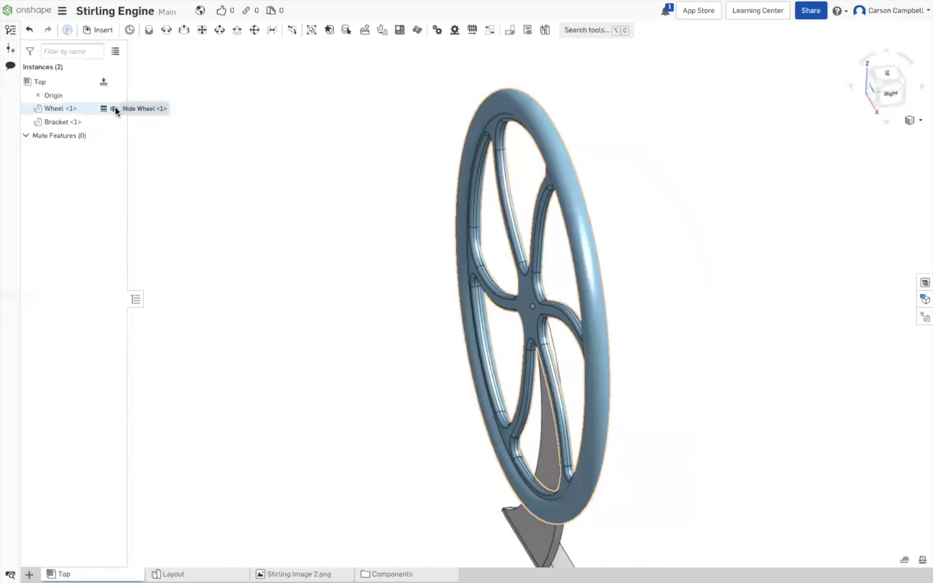
click(113, 108)
right_drag(350, 200, 397, 200)
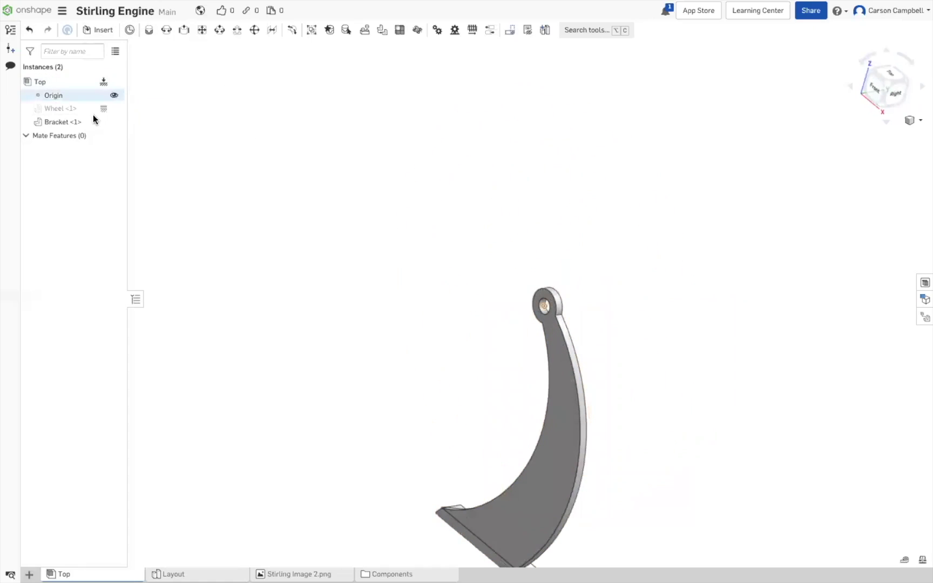
click(113, 108)
right_drag(237, 141, 203, 132)
click(74, 123)
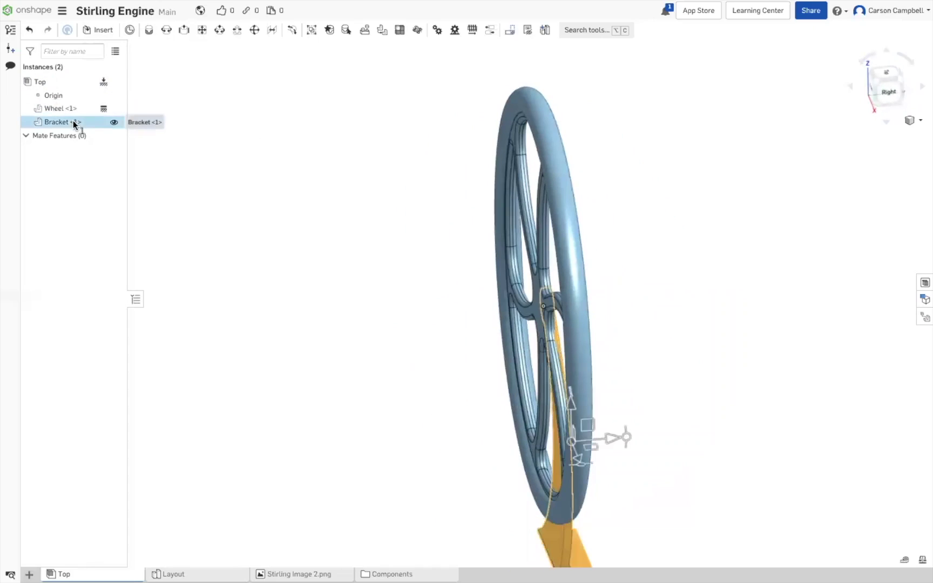
click(627, 439)
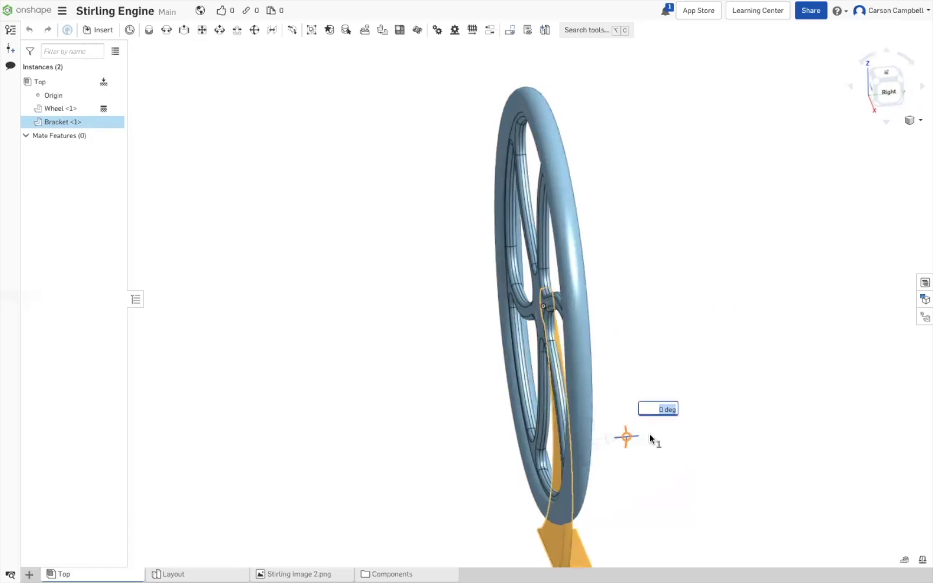
right_drag(701, 239, 676, 235)
click(678, 236)
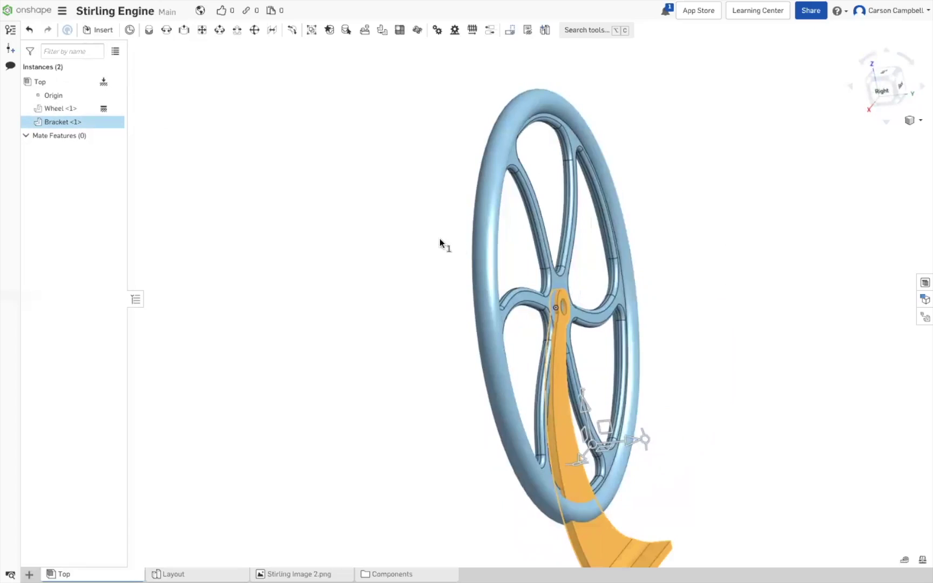
click(770, 372)
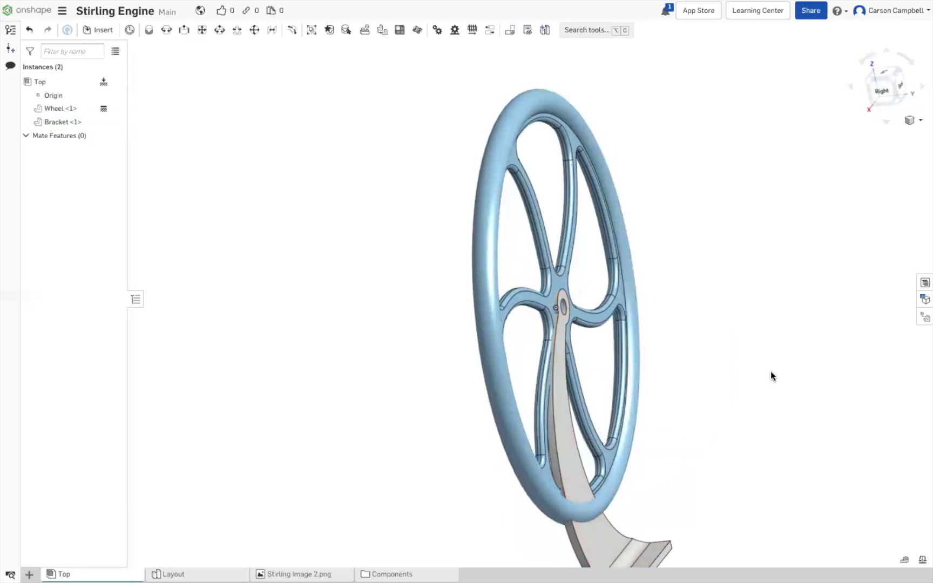
Move the Bracket instance along the wheel's axis, trying an offset of 6.2 mm and setting it to -25 mm.
click(77, 123)
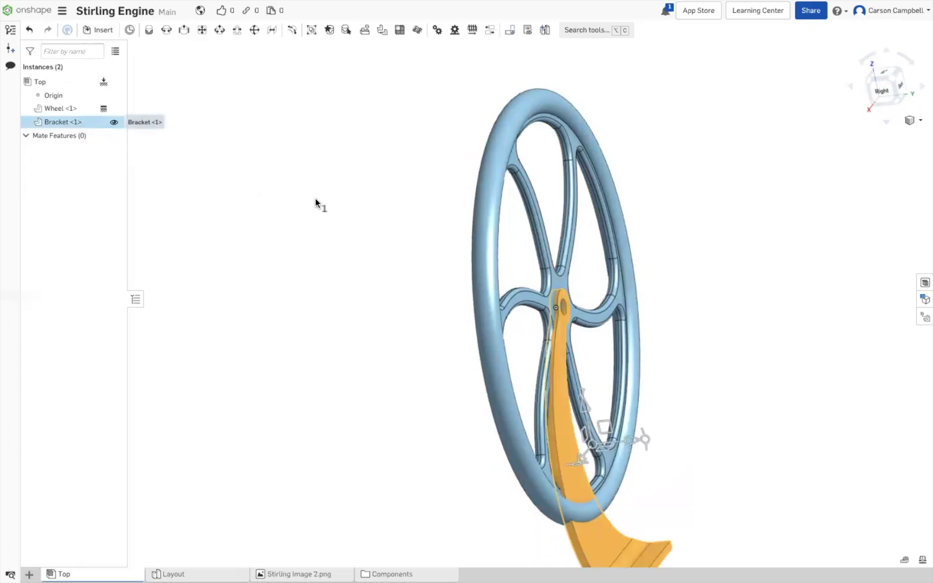
right_drag(749, 453, 746, 448)
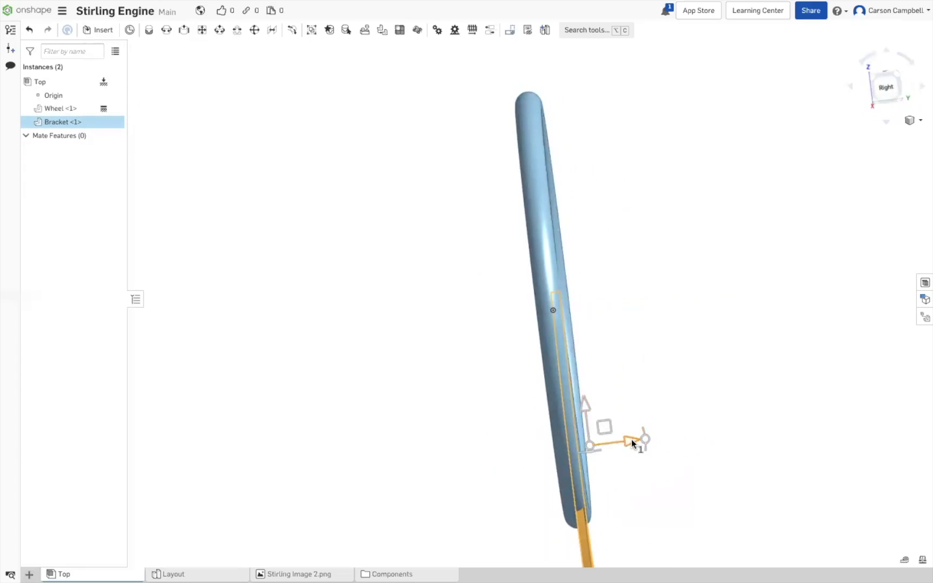
drag(631, 439, 673, 440)
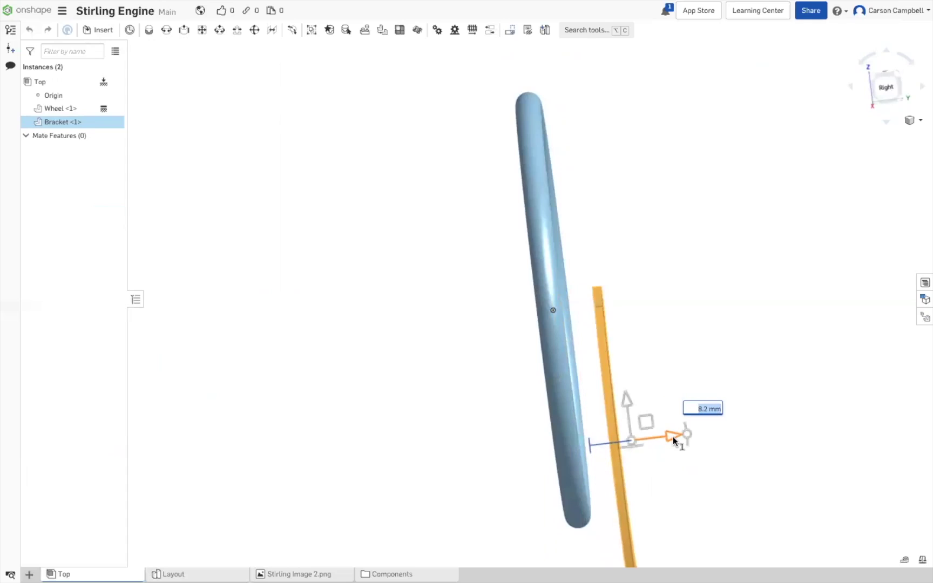
text(6.2)
key(Return)
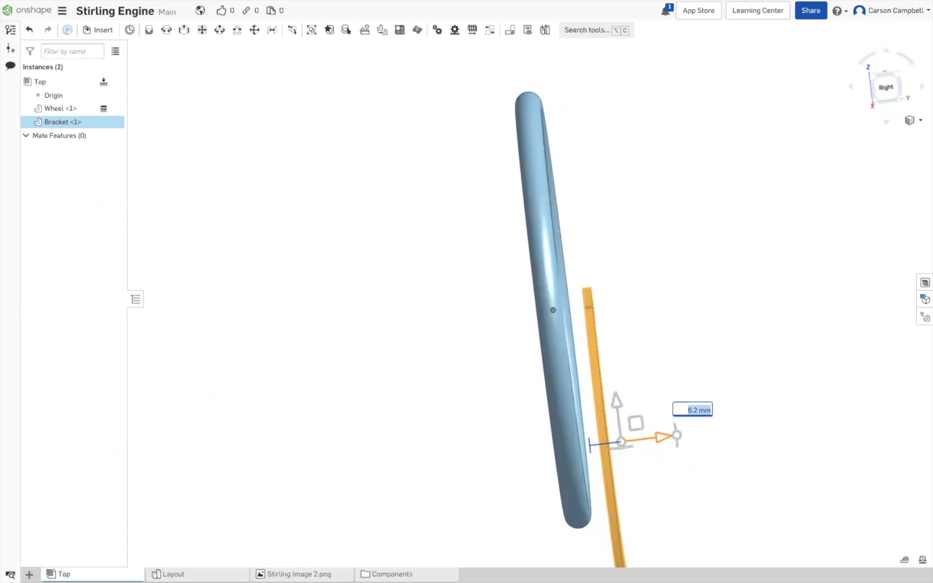
text(-25)
key(Return)
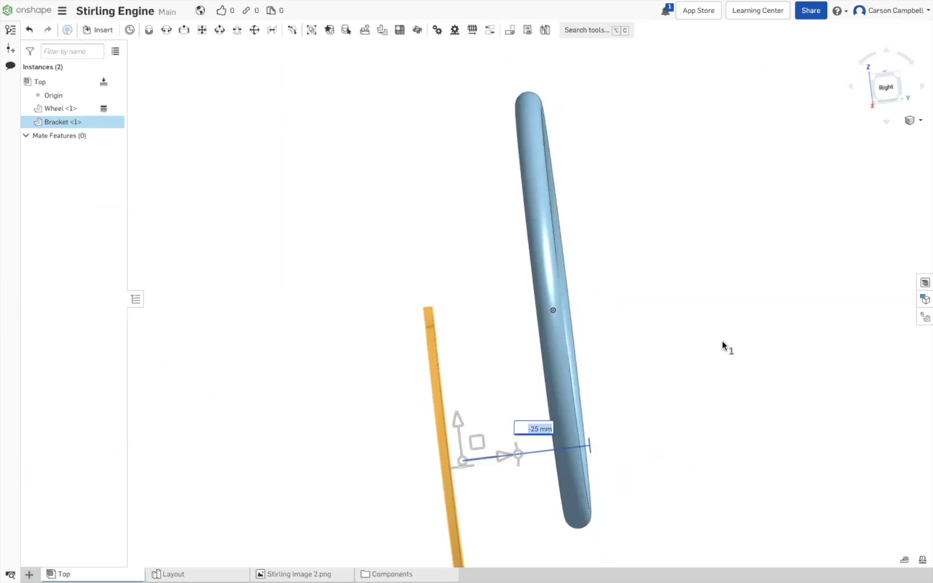
right_drag(721, 340, 738, 342)
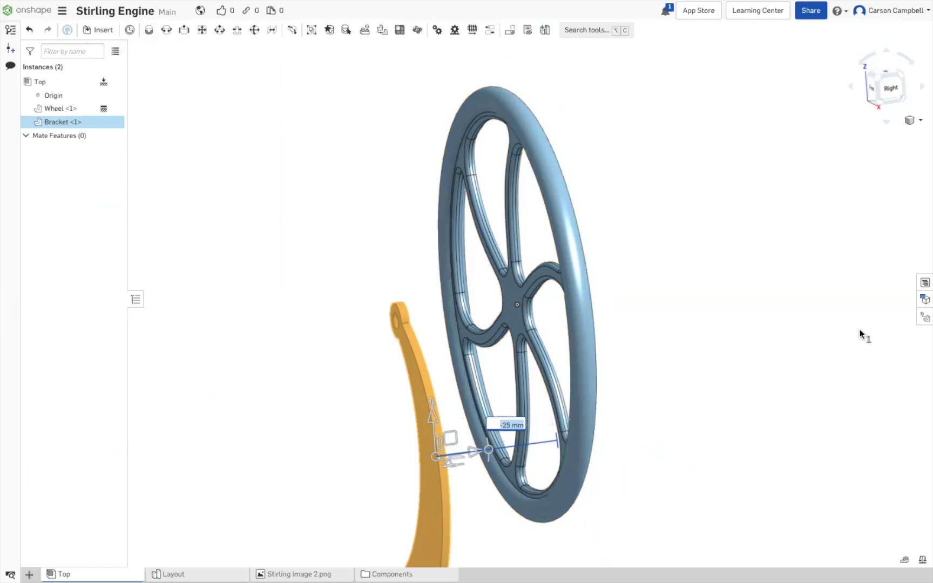
click(777, 302)
right_drag(762, 344, 795, 347)
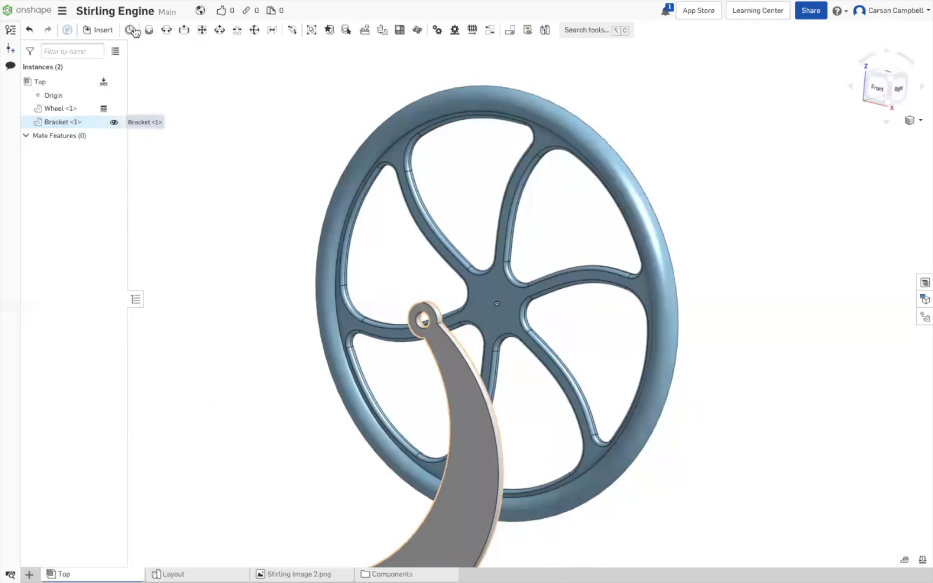
Fix the Bracket instance in place in the assembly.
right_click(67, 121)
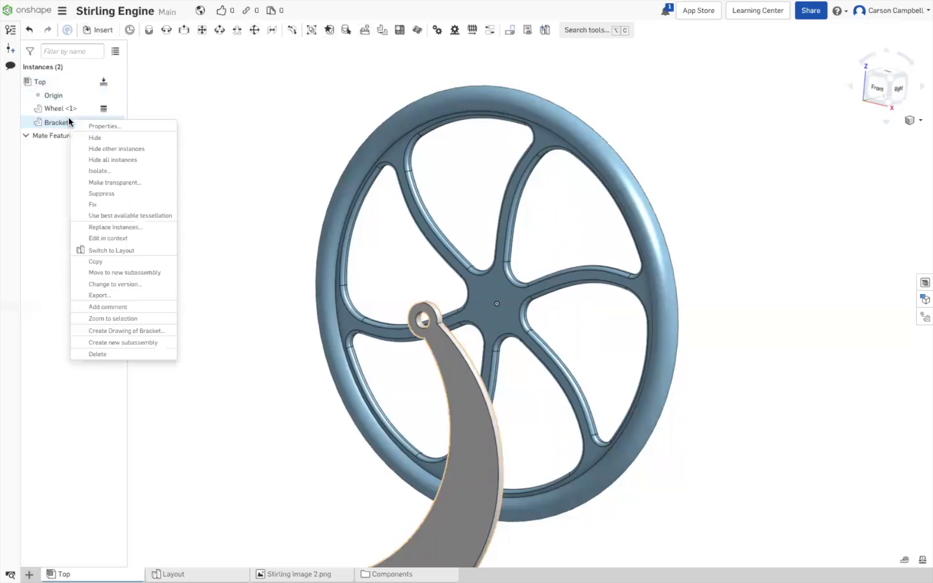
click(99, 204)
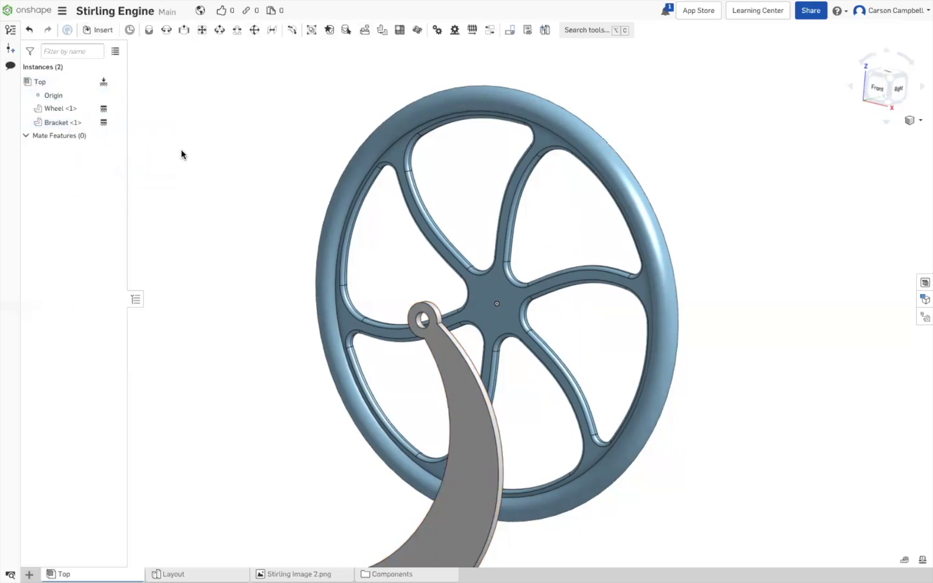
key(Left)
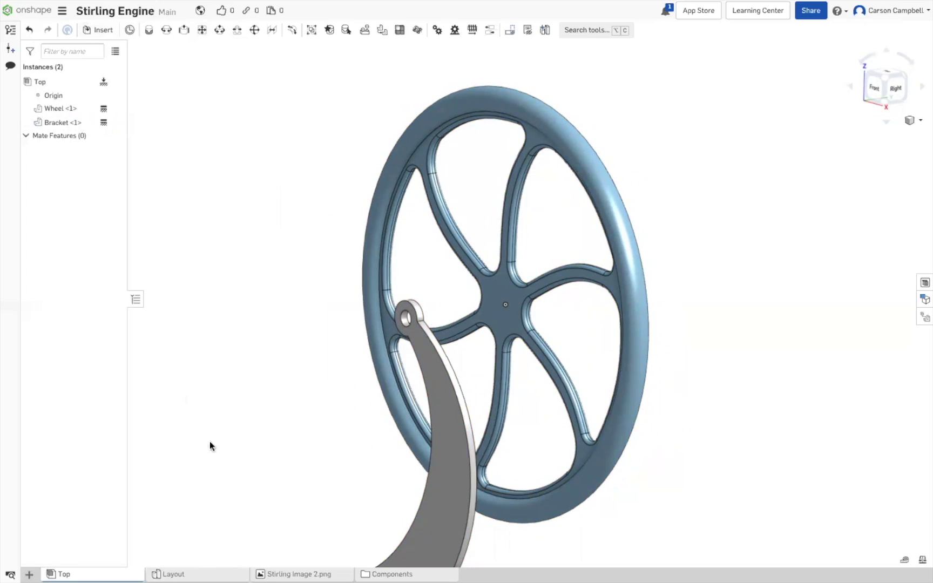
In the Layout part studio, hide the Bracket, expand the Wheel folder and roll the feature history back to just after Extrude 1.
click(173, 573)
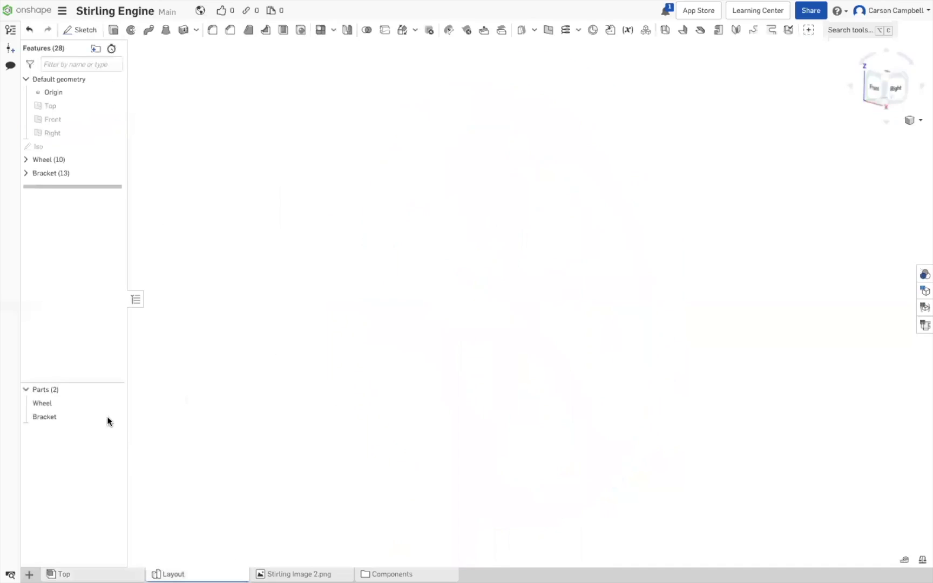
click(114, 416)
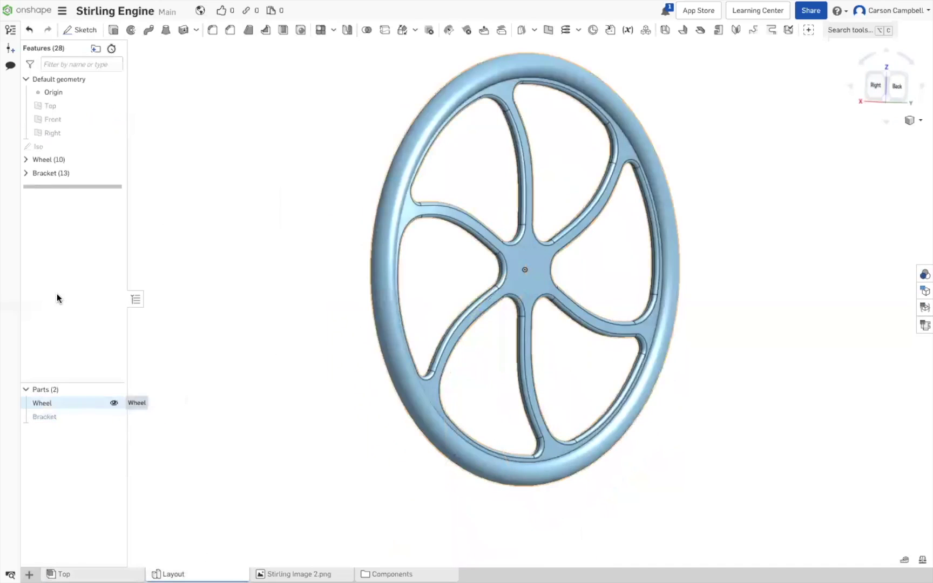
click(26, 160)
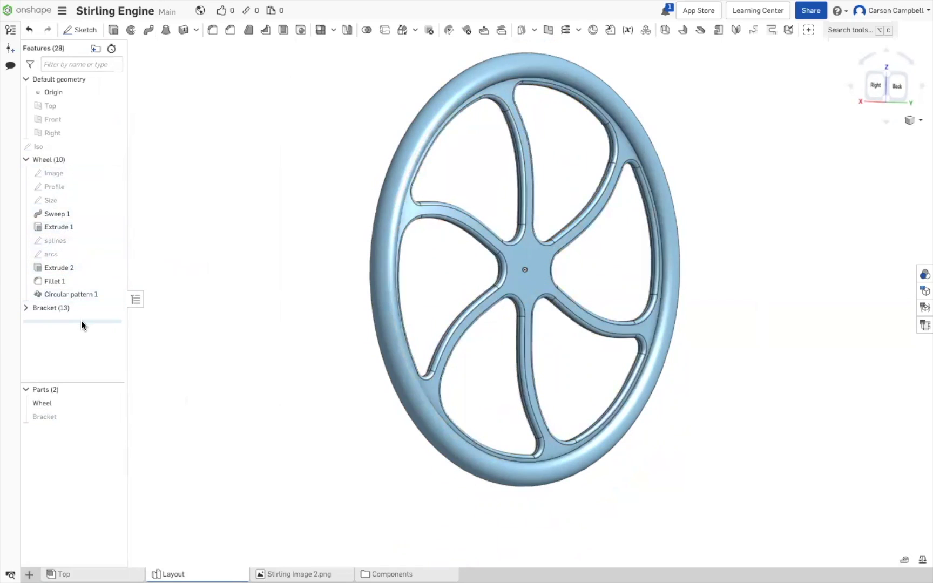
drag(82, 321, 87, 236)
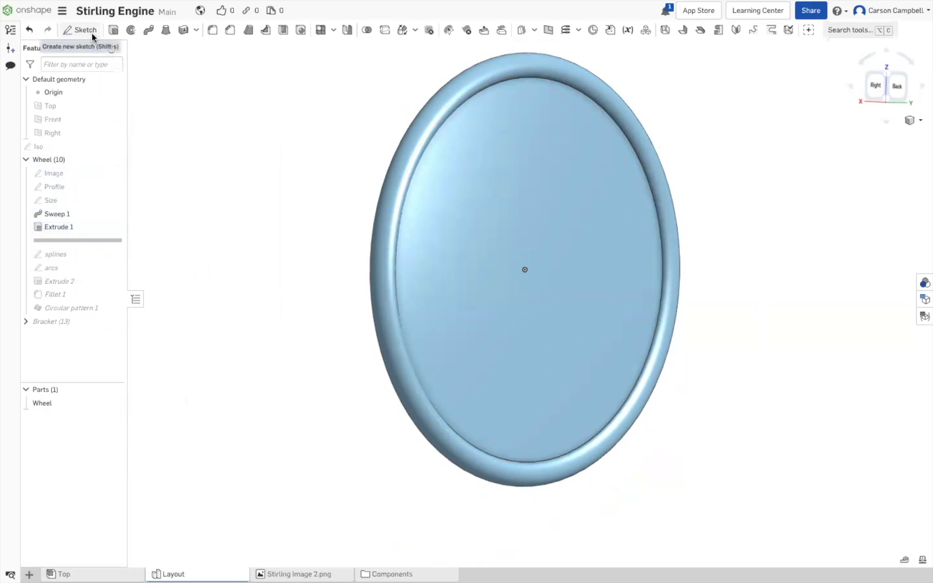
Sketch a circle at the centre of the wheel's disc face and dimension its diameter to 3.2 mm.
click(563, 225)
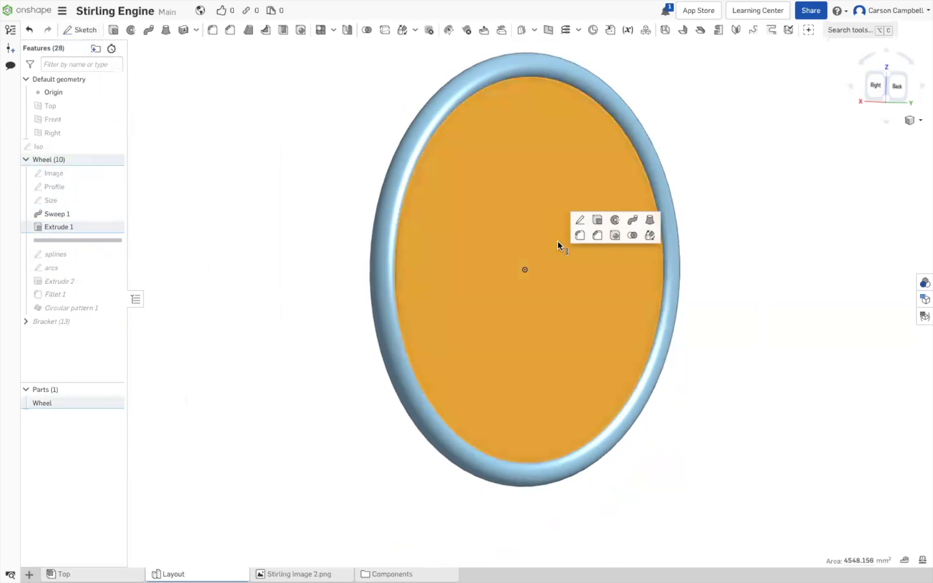
click(580, 221)
click(527, 269)
click(540, 285)
click(539, 291)
key(Escape)
key(u)
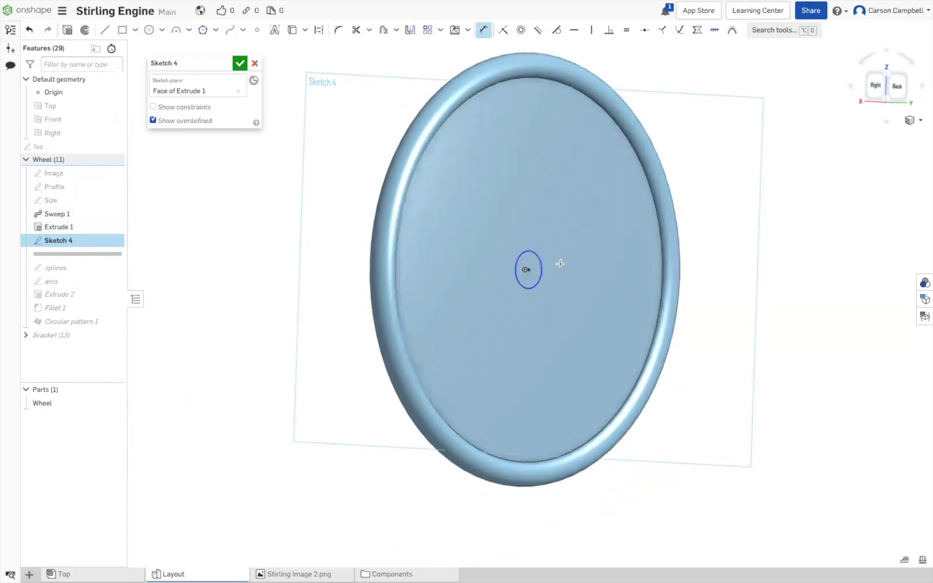
click(541, 268)
click(570, 262)
text(3.2)
key(Return)
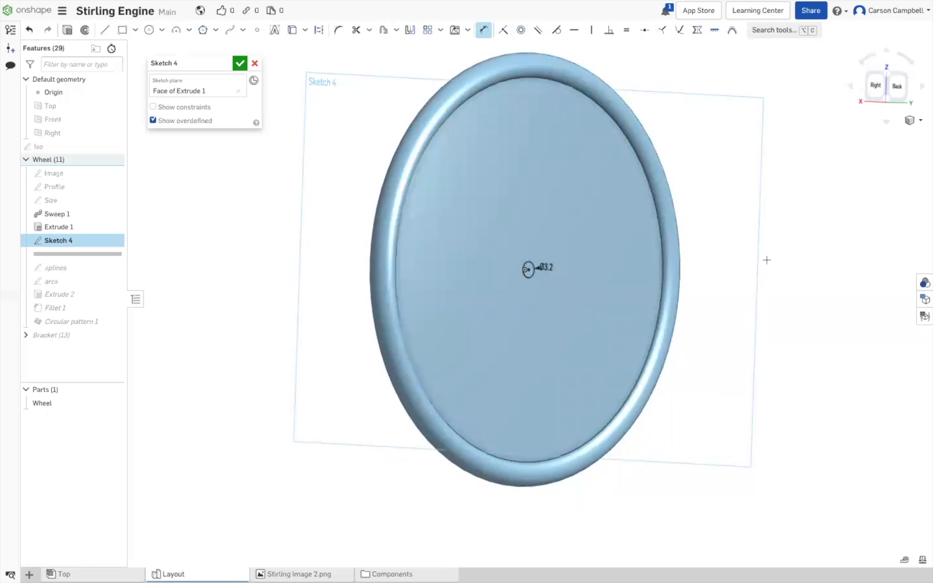
Cut the circle through the wheel with a Remove extrude set to Through all, and roll the feature history forward to the end.
click(66, 31)
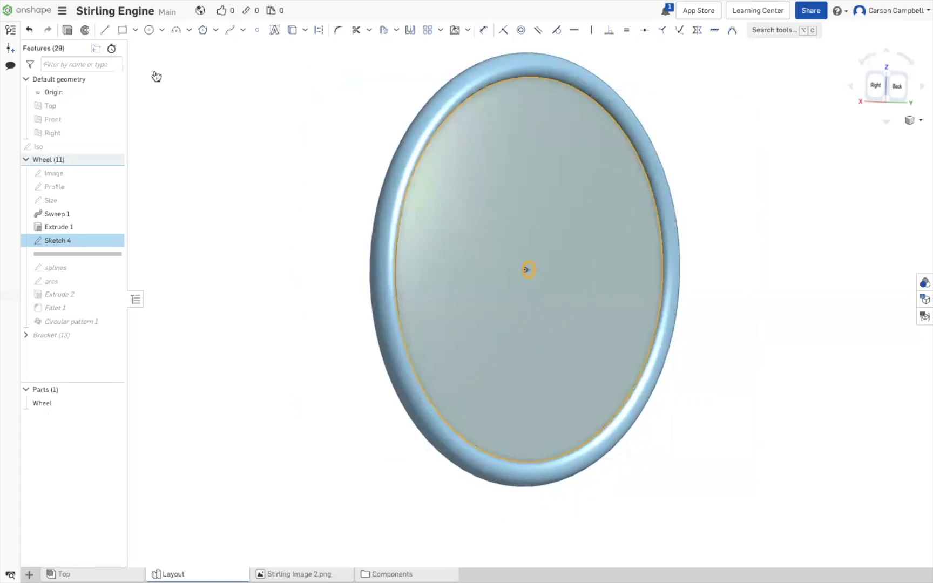
click(209, 90)
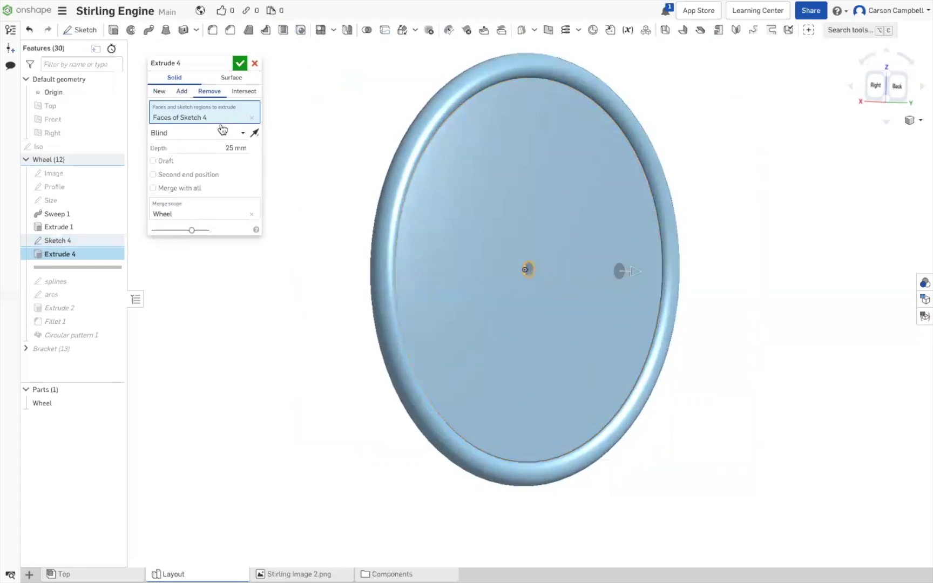
click(223, 132)
click(199, 231)
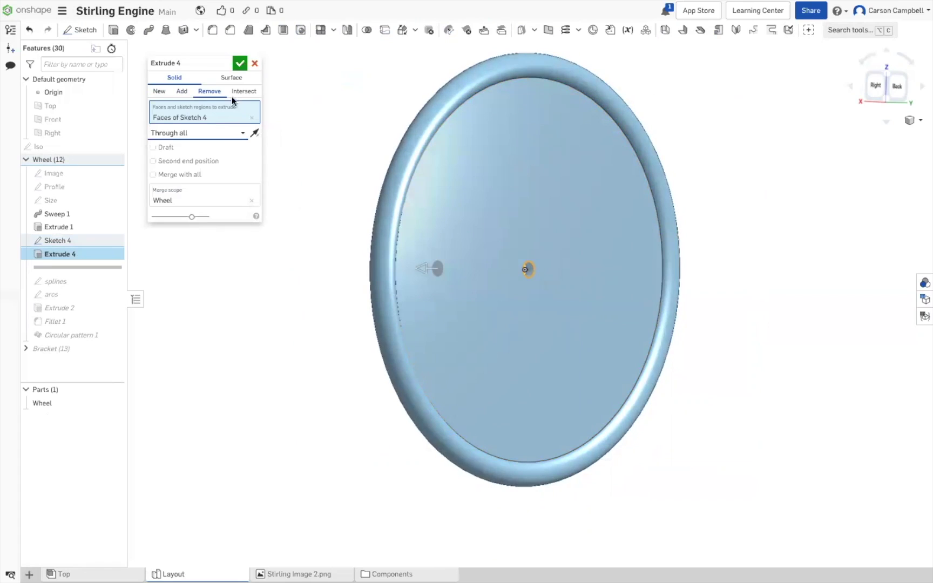
click(242, 63)
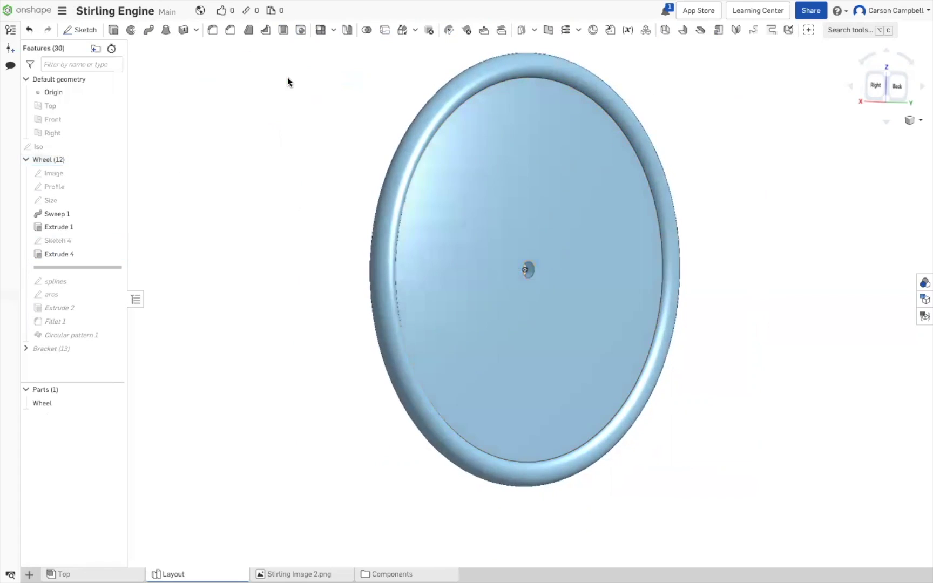
key(shift+2)
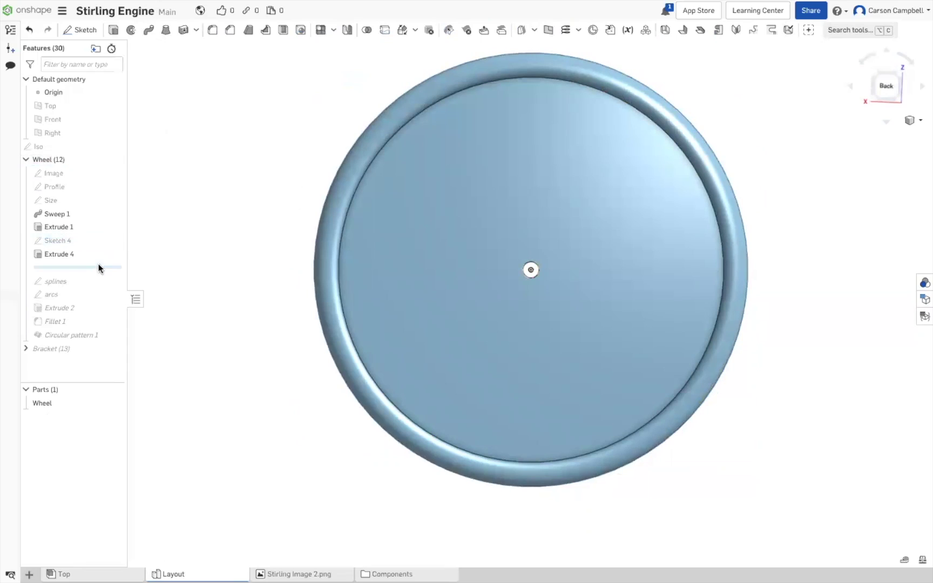
drag(103, 266, 111, 436)
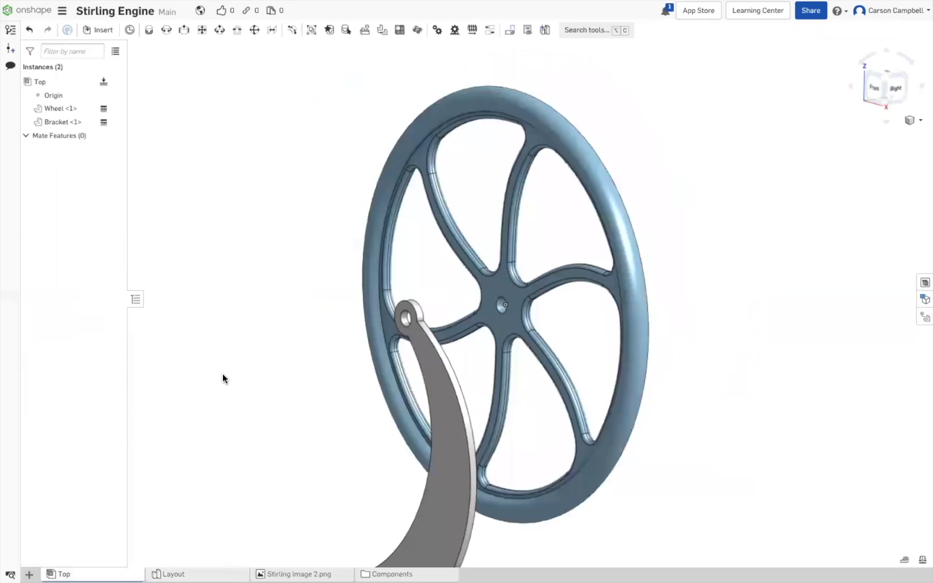
Create a Revolute mate between the wheel's centre hole and the hole at the bracket's upper end.
key(shift+4)
key(shift+7)
key(shift+4)
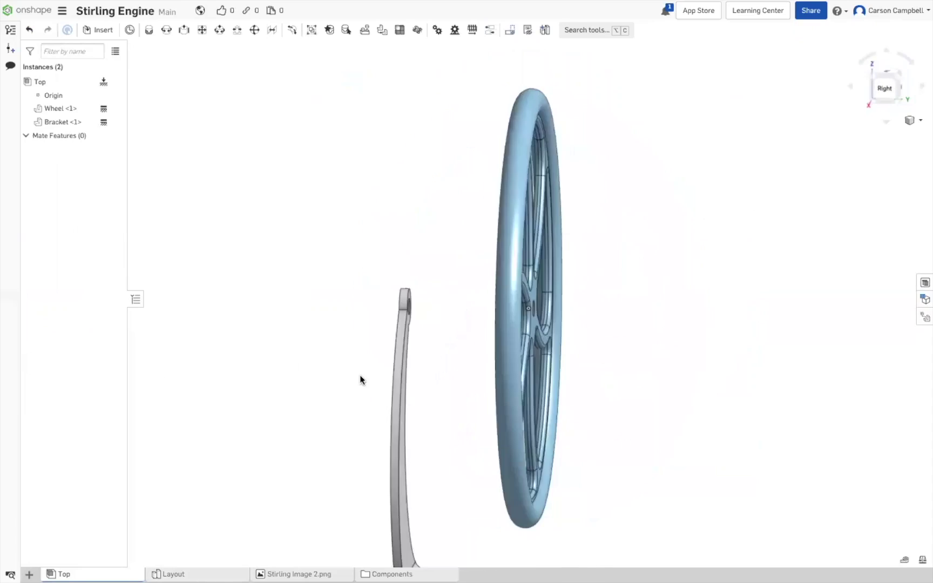
key(shift+1)
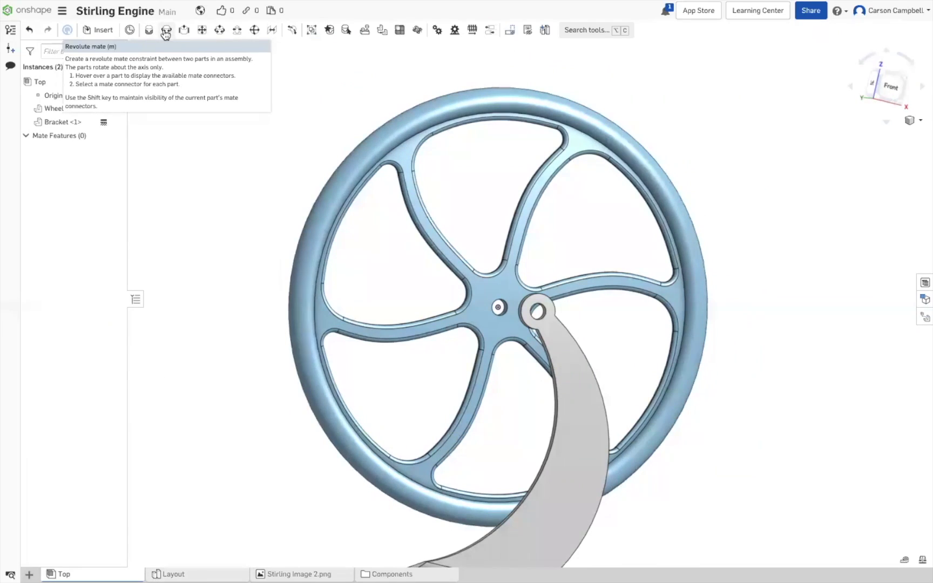
click(166, 31)
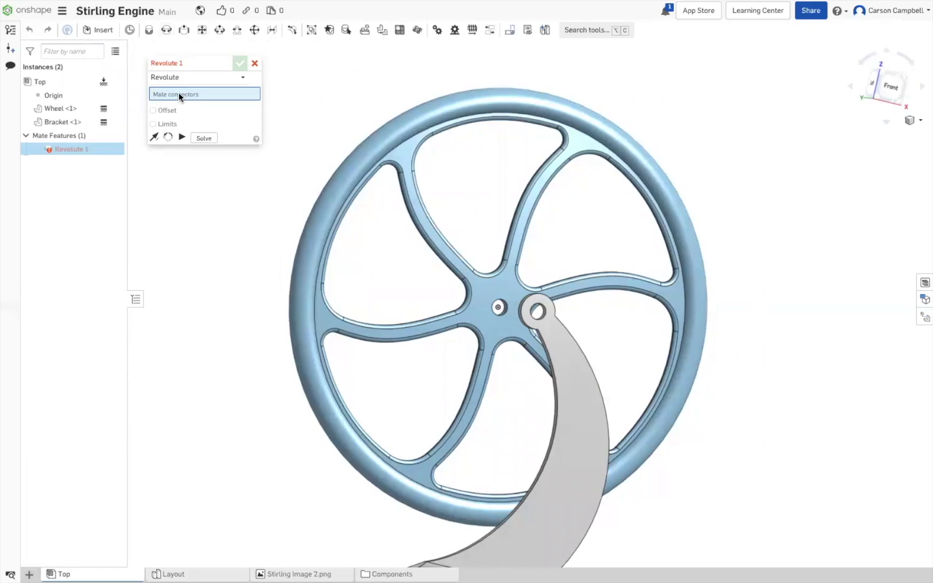
right_drag(202, 295, 524, 296)
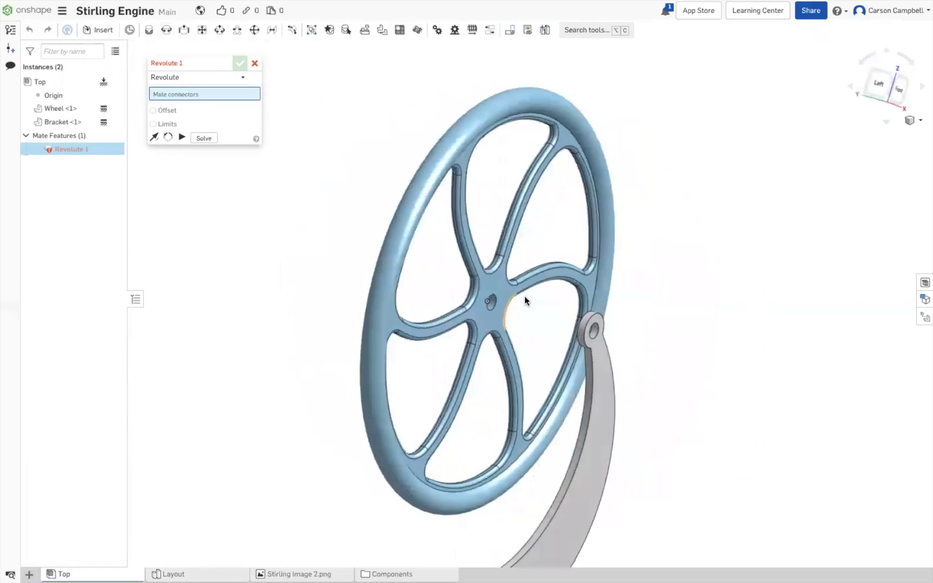
scroll(491, 300, up, 5)
click(483, 308)
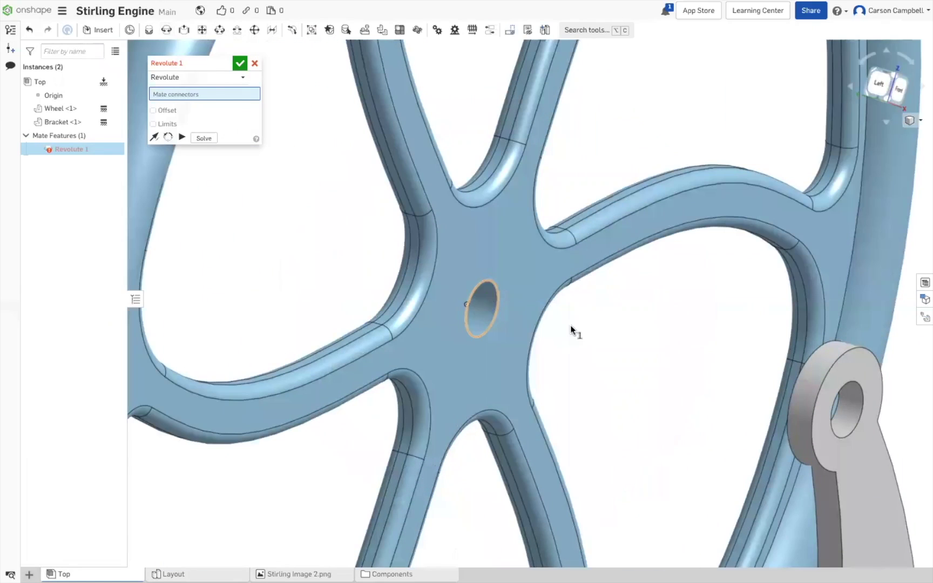
click(851, 415)
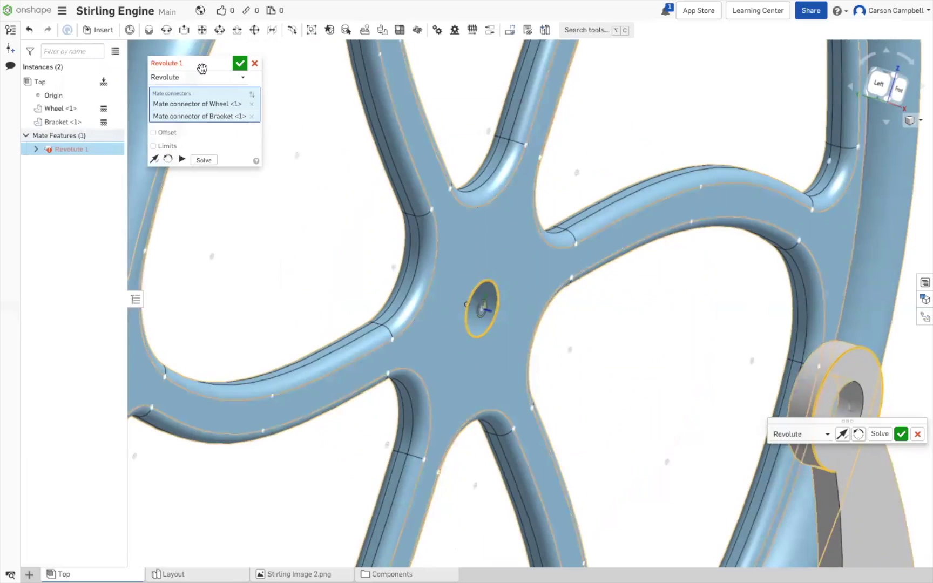
click(240, 64)
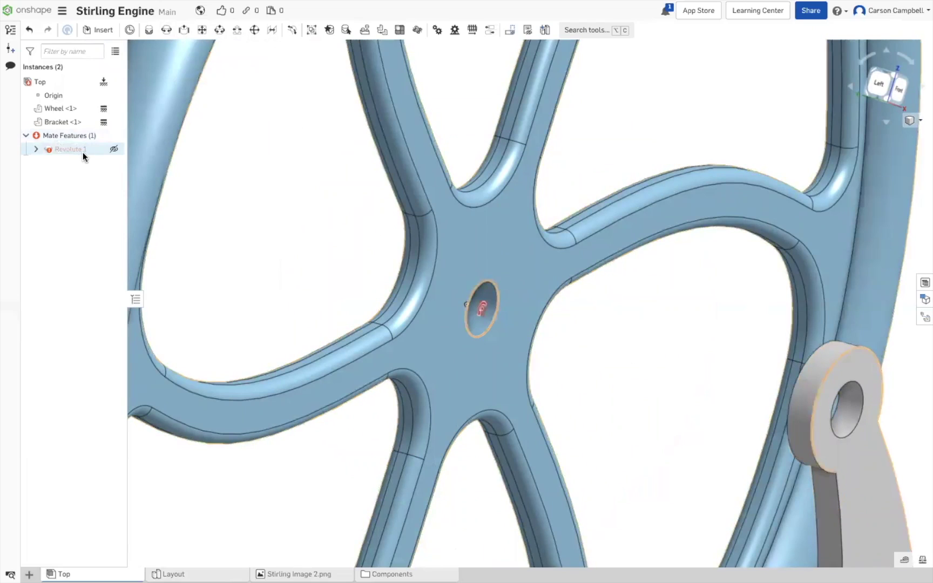
Unfix the Wheel instance and rotate the wheel about the bracket hole to test its motion.
mouse_move(80, 151)
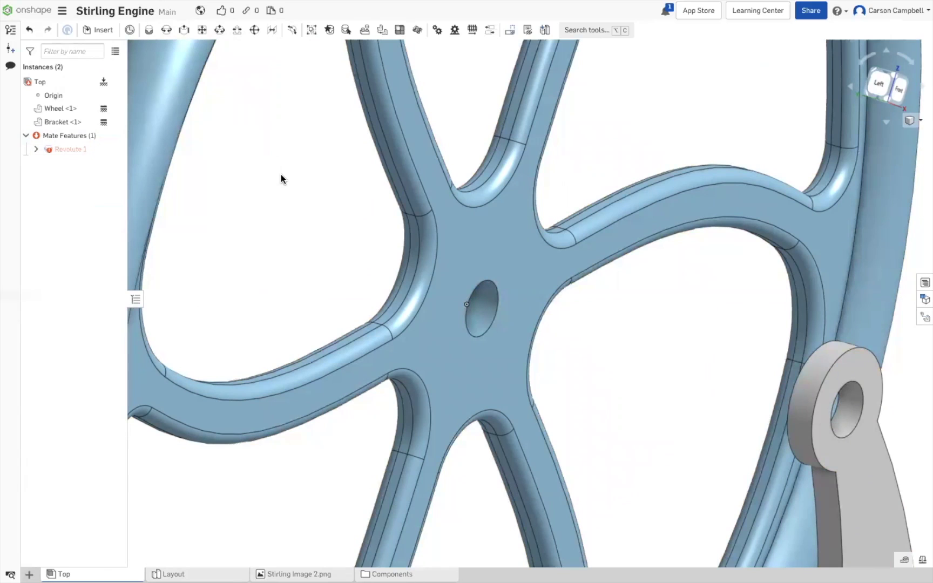
right_click(104, 112)
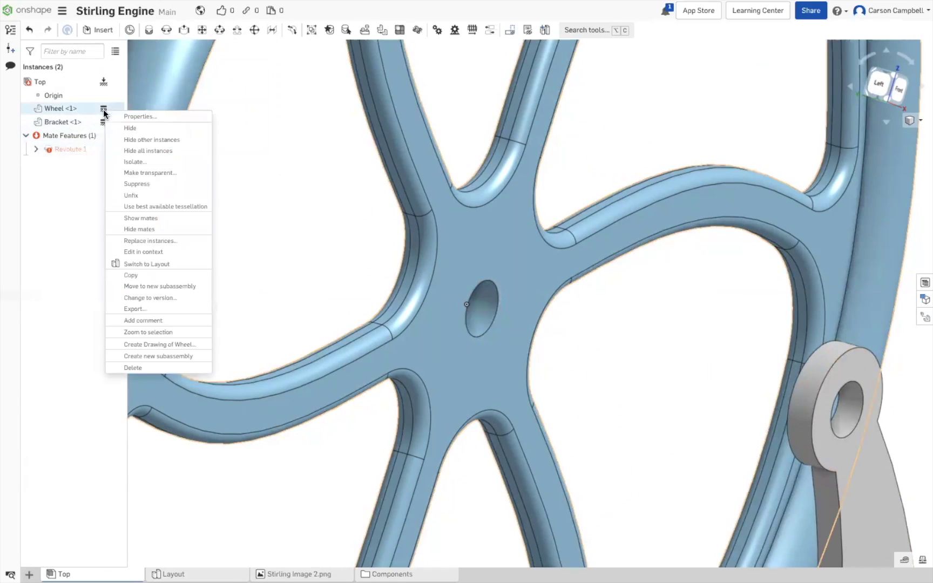
click(145, 195)
scroll(310, 222, down, 5)
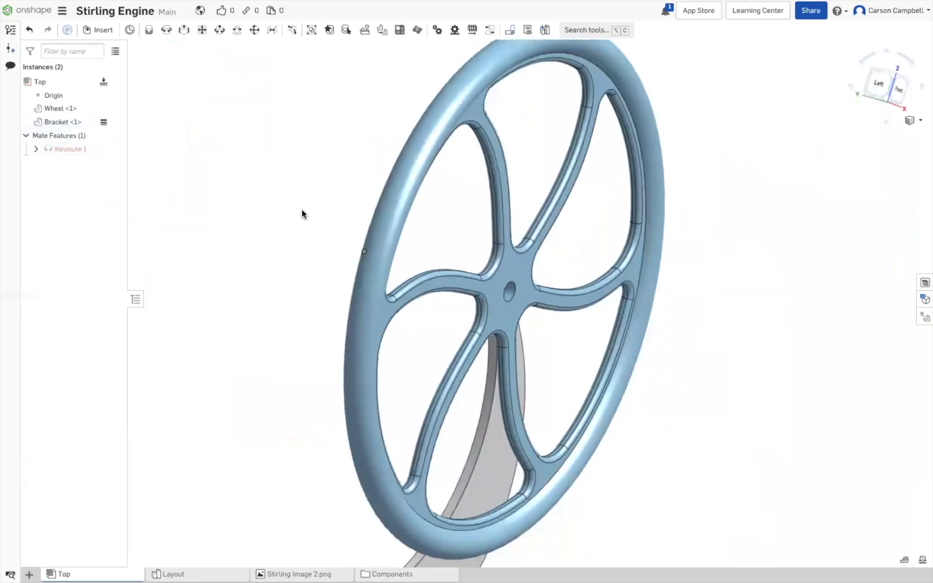
key(shift+2)
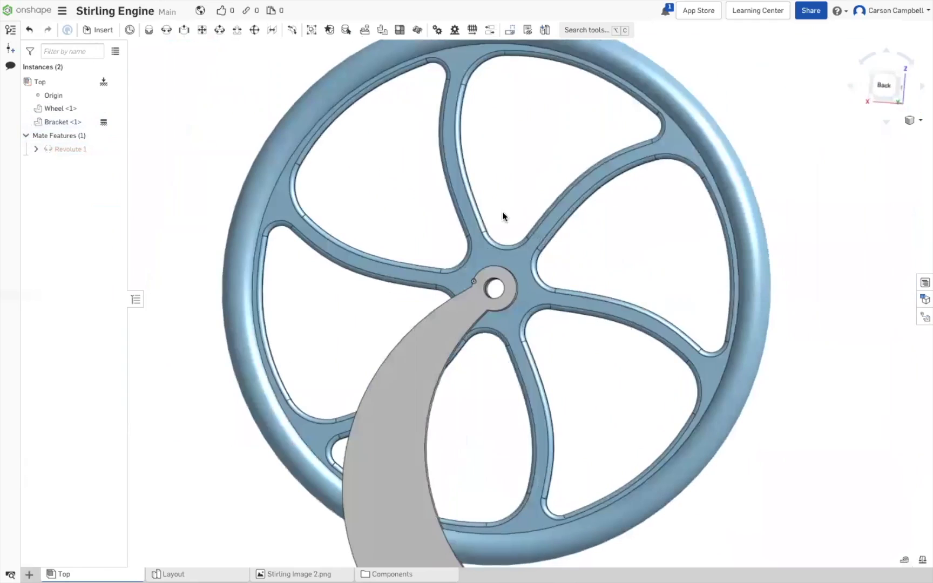
drag(718, 488, 843, 352)
Edit the Revolute mate to enable its offset and set the Z distance to 25 mm.
key(Left)
key(Left)
key(Left)
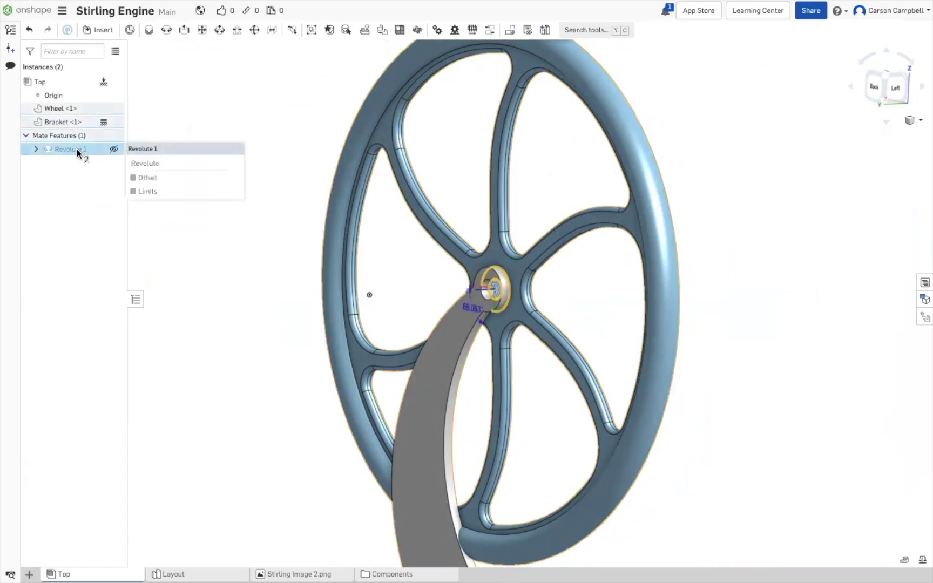
double_click(80, 150)
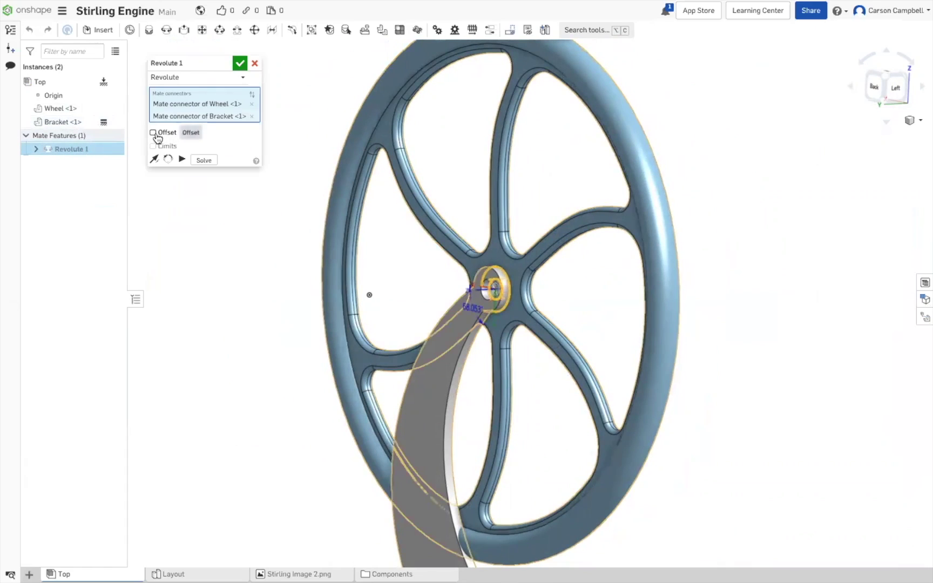
click(153, 132)
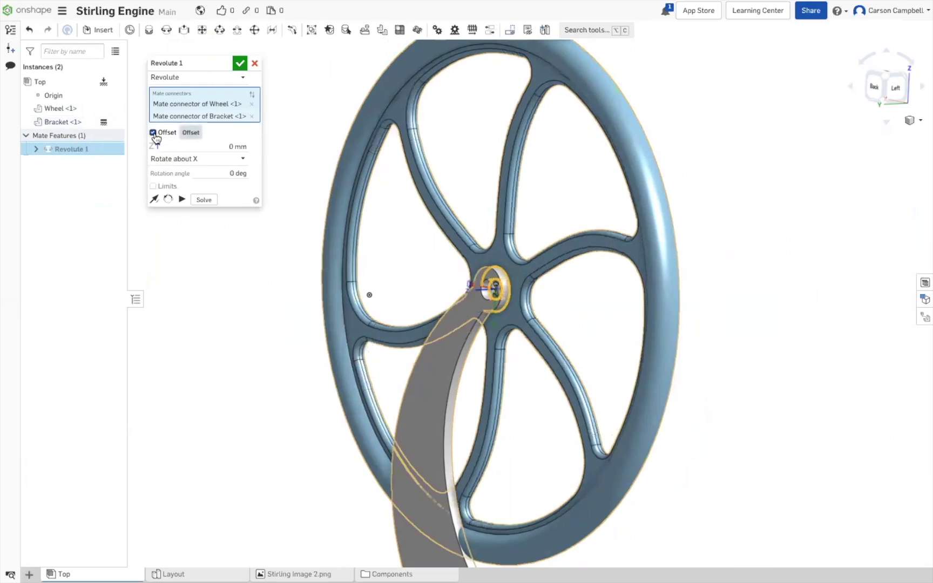
click(227, 146)
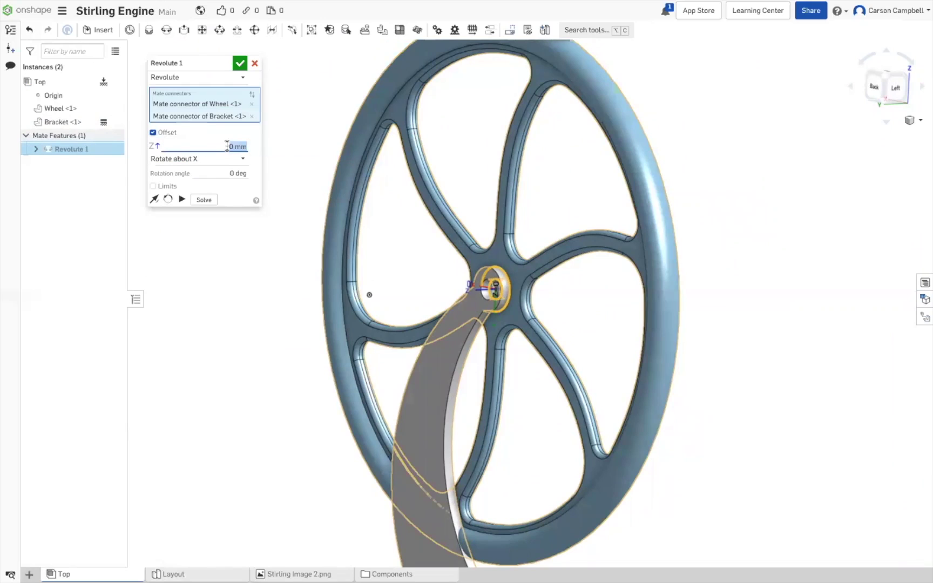
text(25)
key(Return)
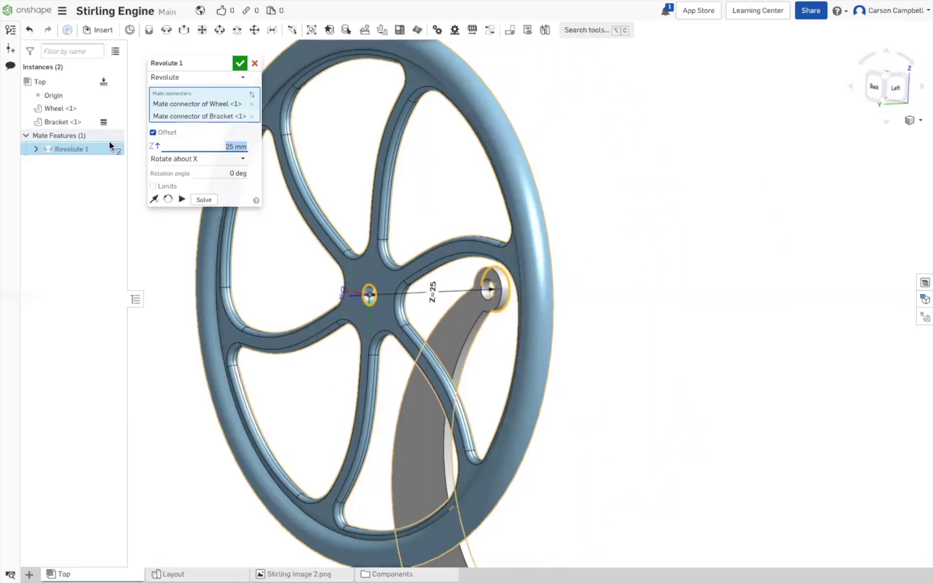
Try the Revolute mate with its primary axis flipped and restore the original direction.
click(152, 202)
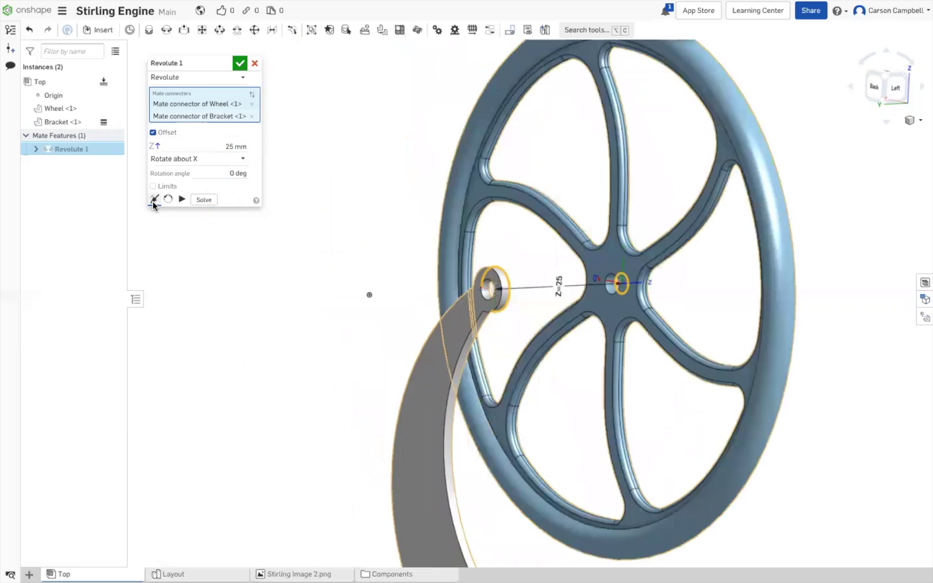
key(shift+3)
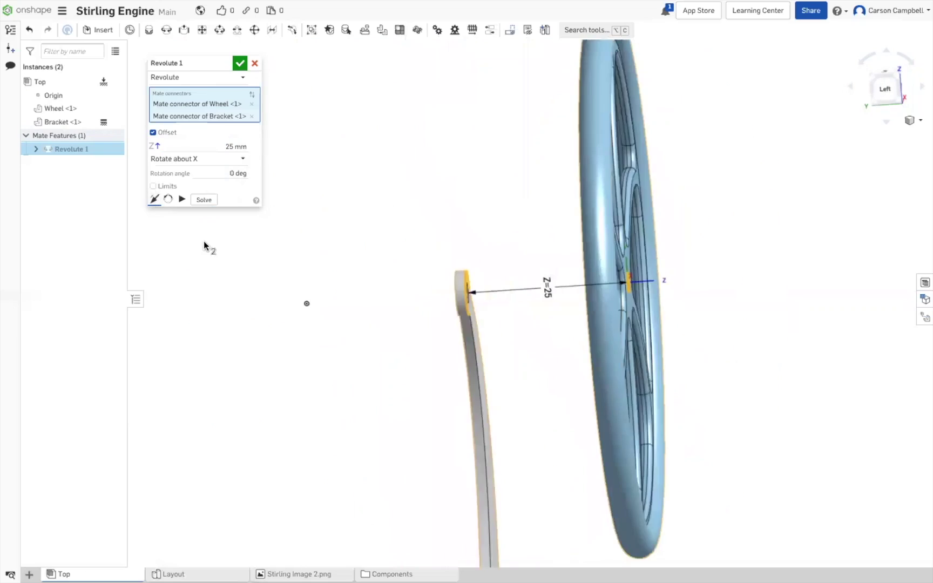
key(Right)
key(Right)
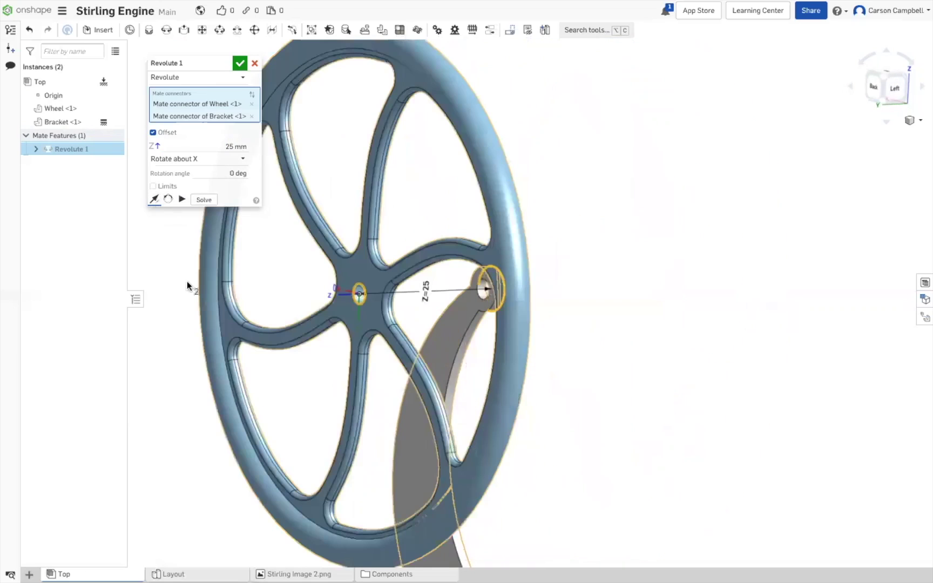
key(Left)
key(Left)
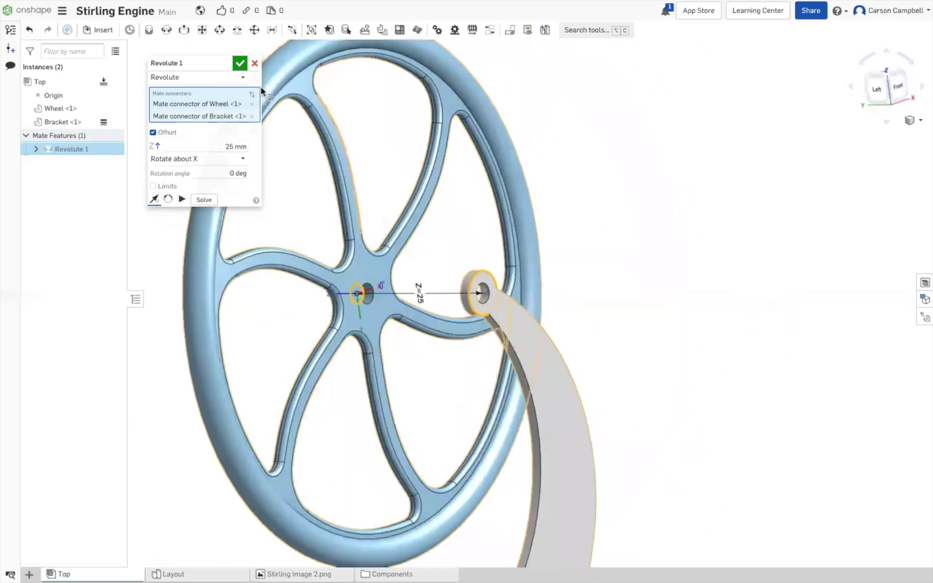
Accept the edited Revolute mate and rotate the wheel about its axis to test the motion.
click(240, 63)
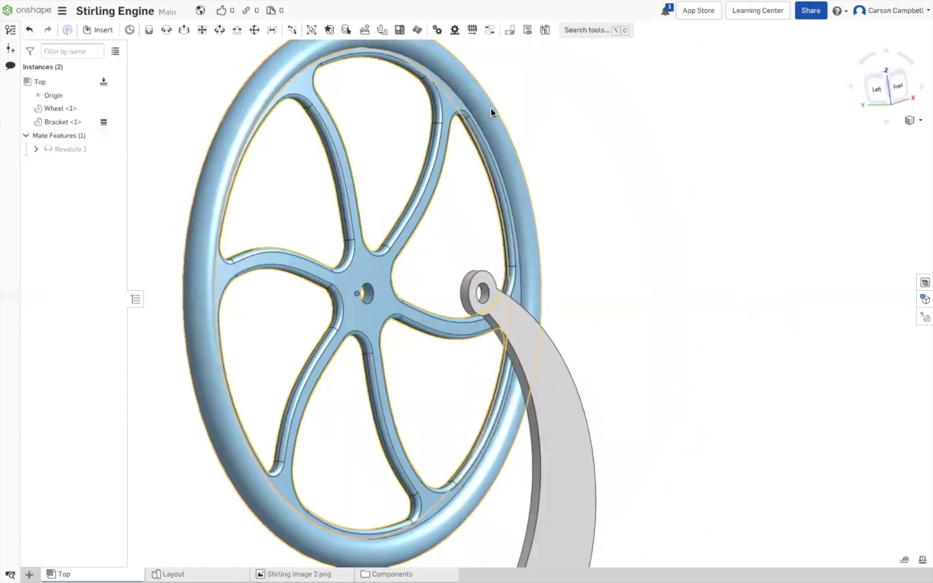
drag(538, 290, 609, 272)
scroll(608, 272, down, 5)
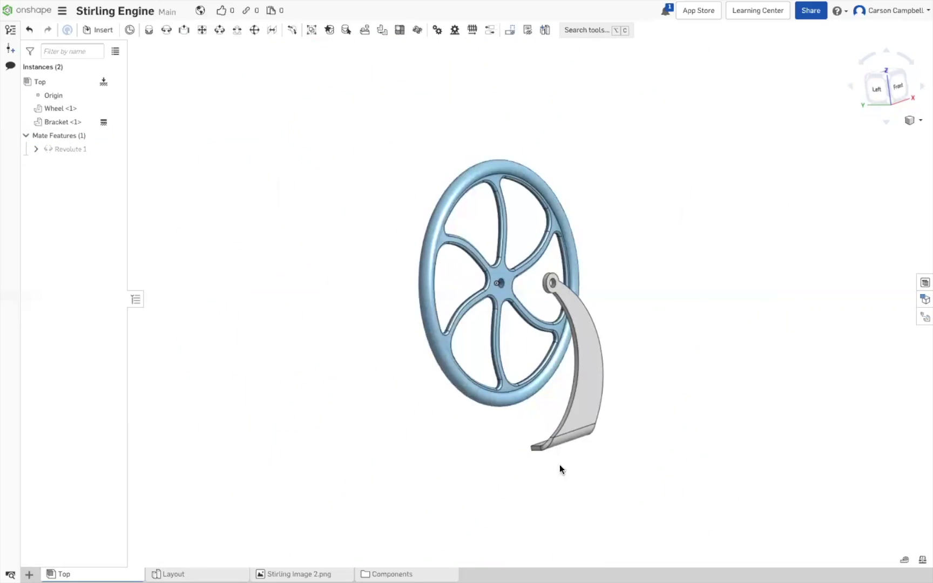
Open the Layout part studio from the Wheel instance and show the Bracket part.
click(69, 107)
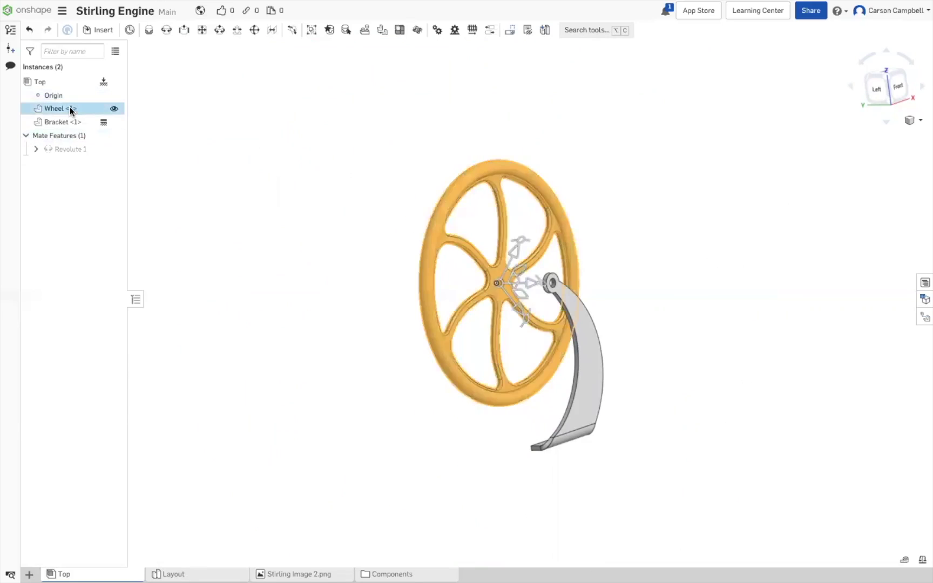
double_click(69, 107)
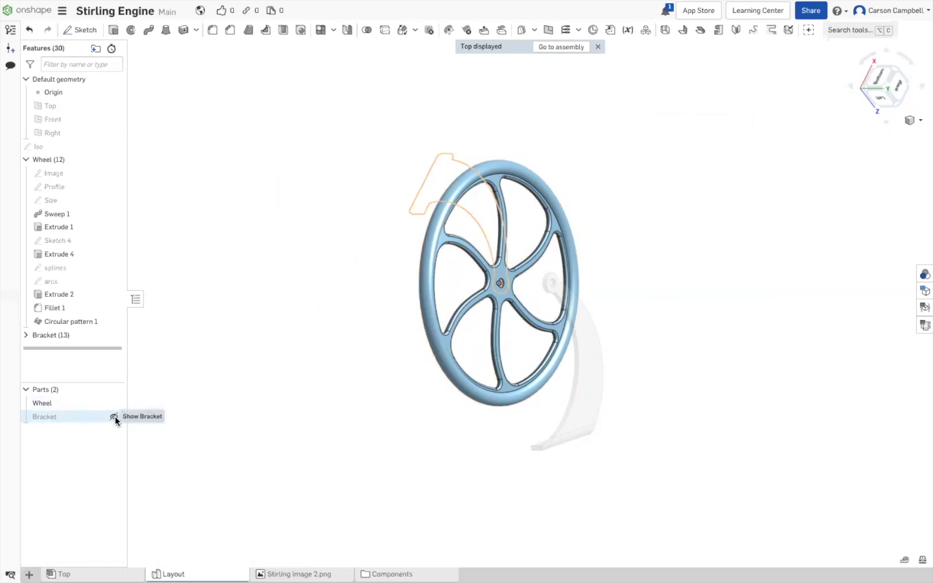
click(113, 416)
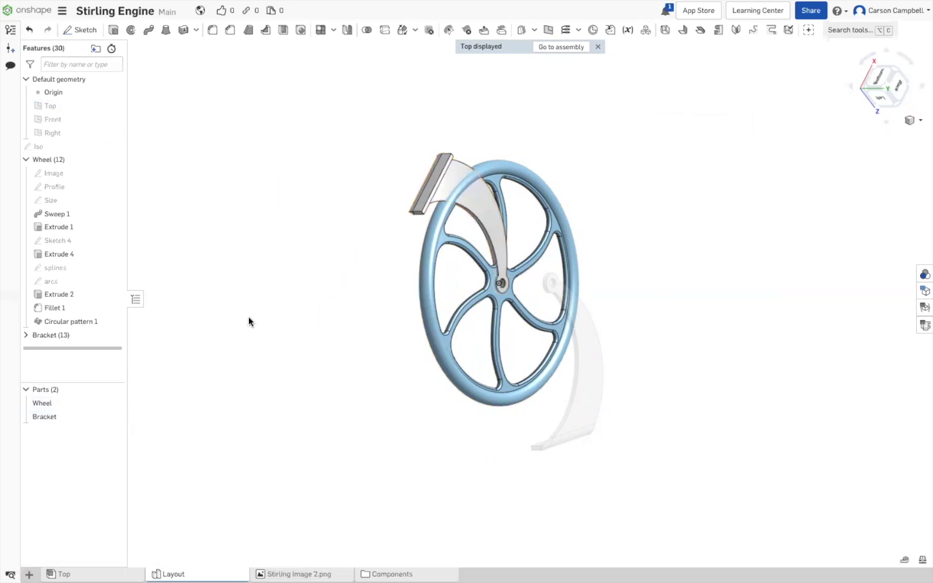
right_drag(205, 314, 545, 365)
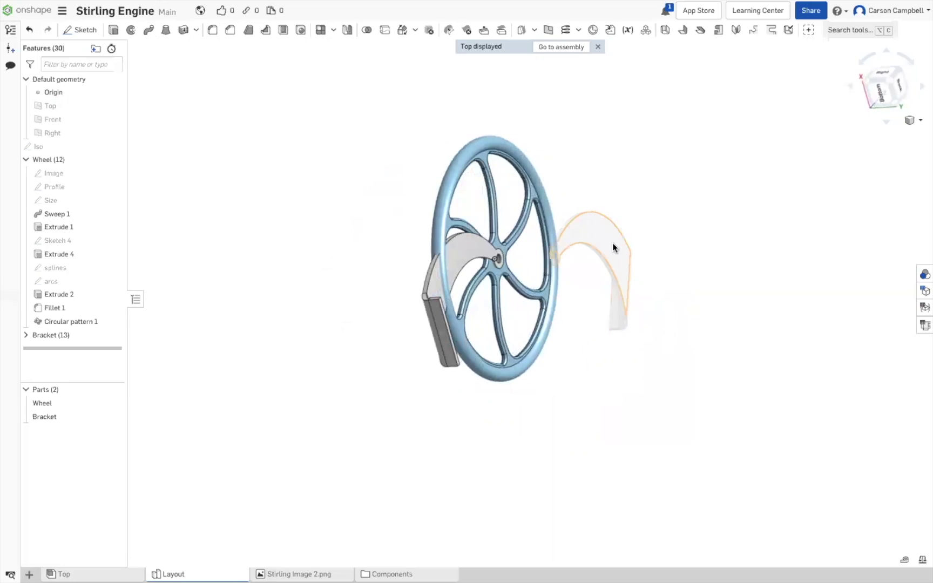
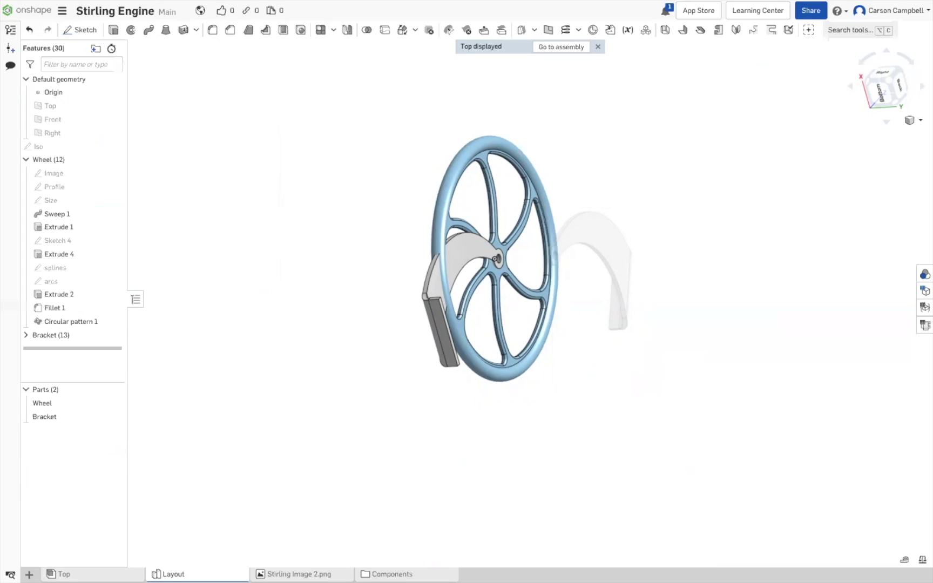
Return to the Top assembly, test the wheel's rotation about the mate and undo that rotation.
click(111, 573)
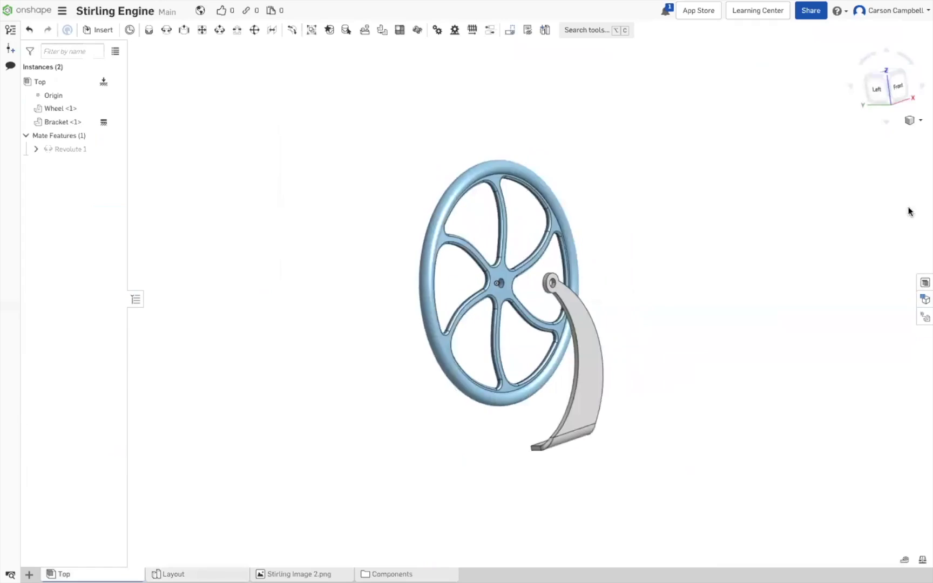
drag(555, 210, 607, 310)
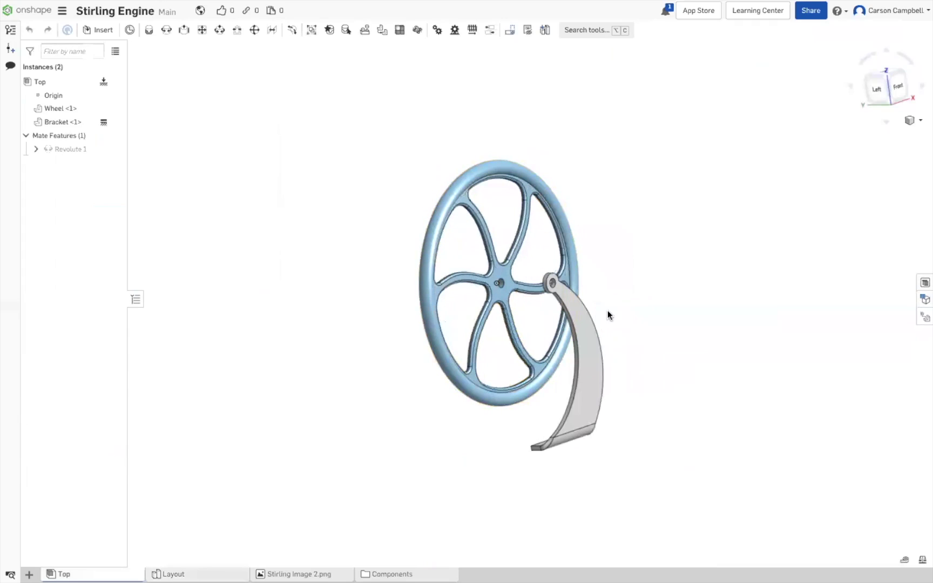
right_drag(733, 224, 529, 295)
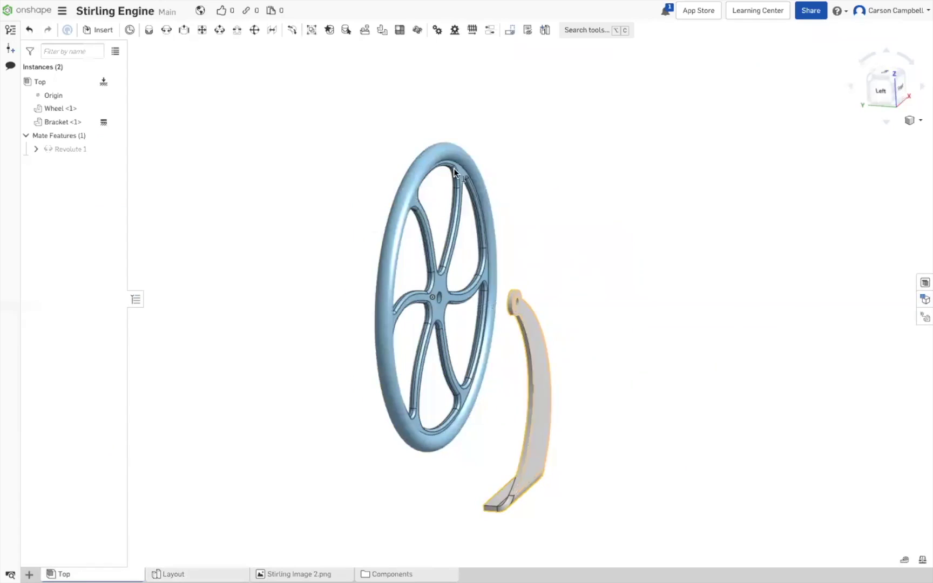
click(532, 345)
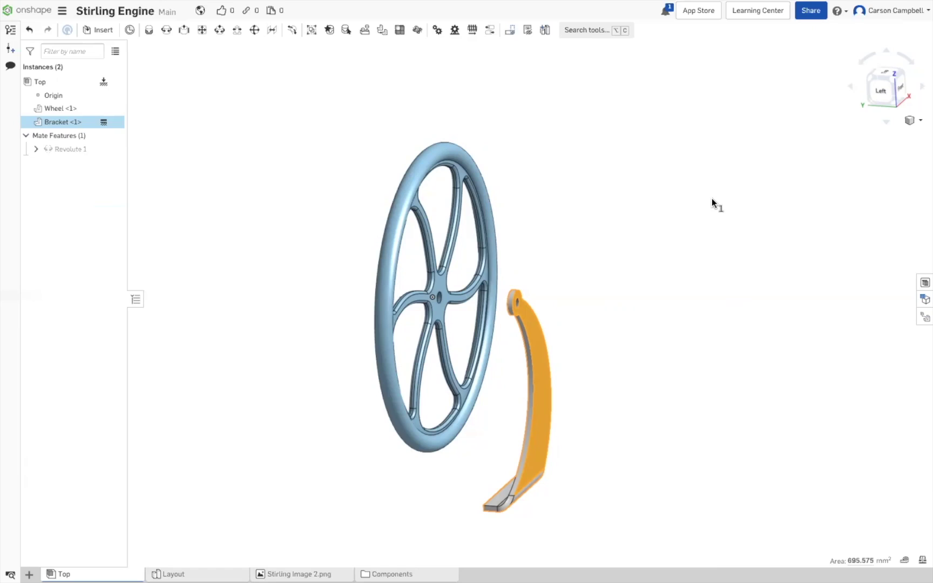
key(super+z)
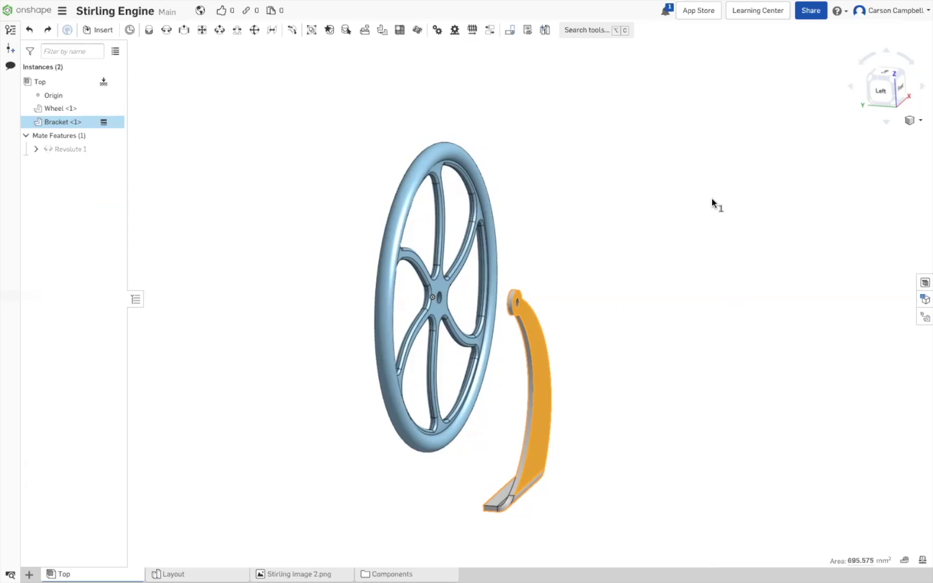
key(Escape)
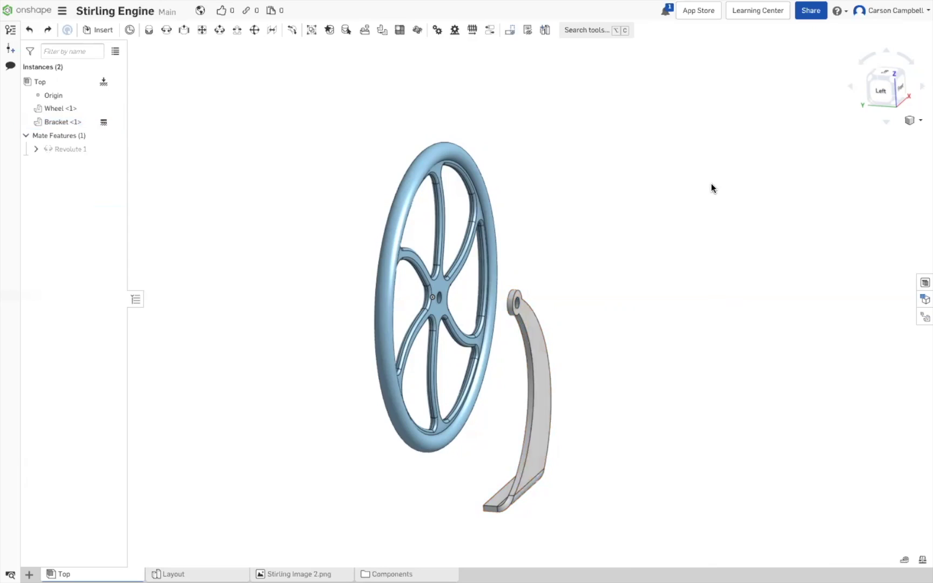
click(544, 374)
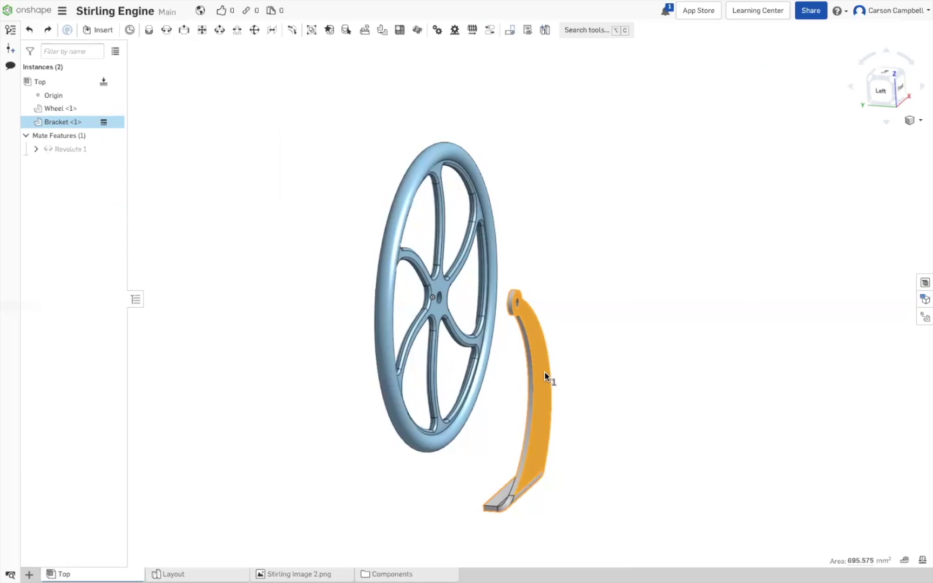
click(575, 445)
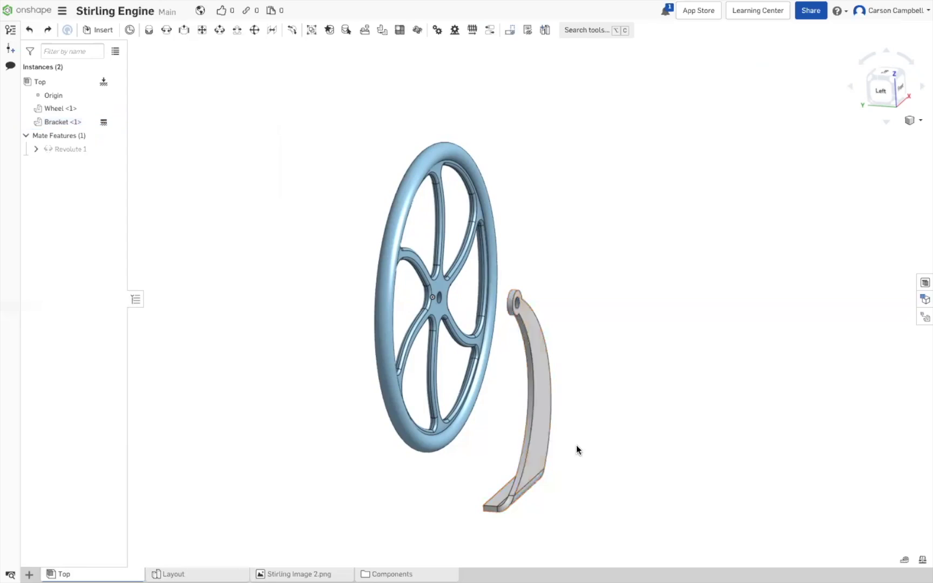
Copy the fixed Bracket instance and paste a second one into the Top assembly.
click(58, 121)
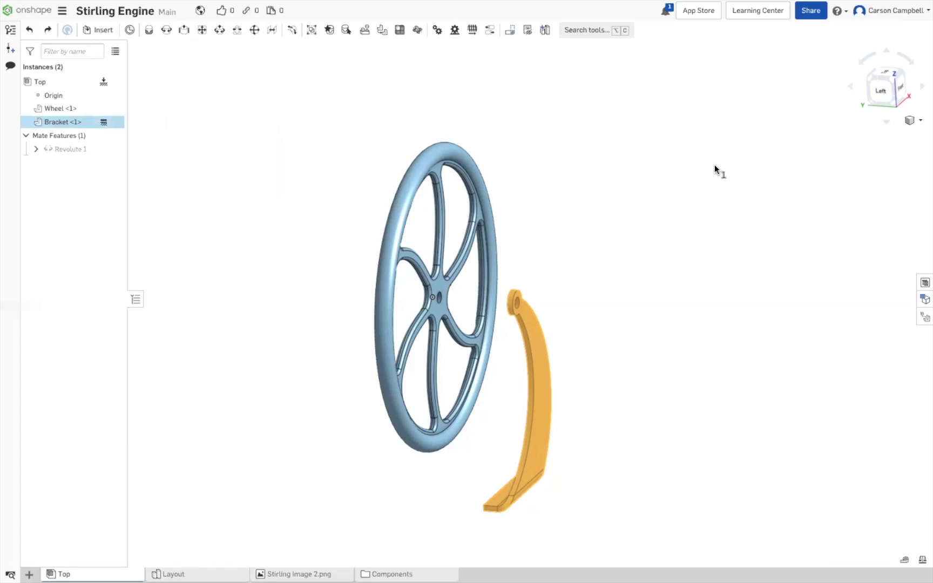
click(689, 217)
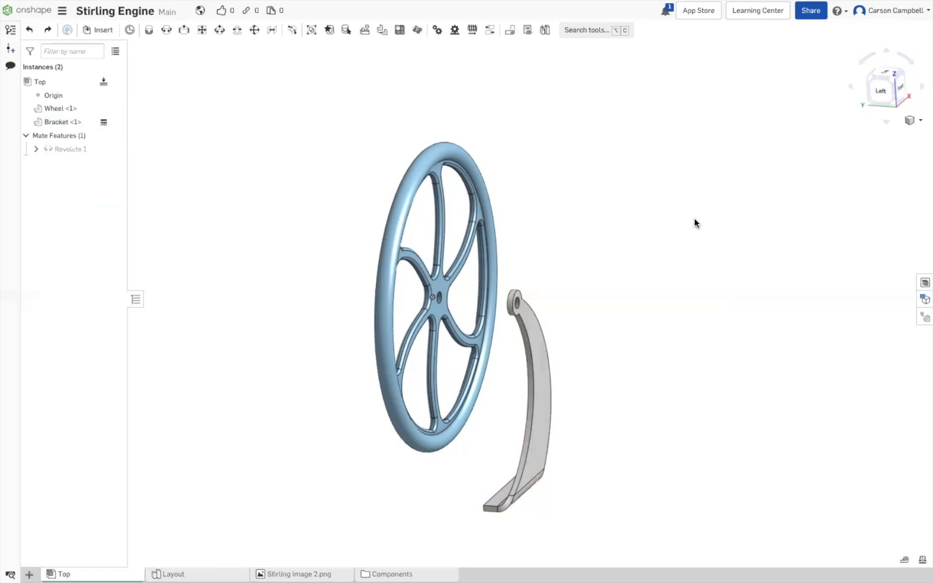
click(58, 121)
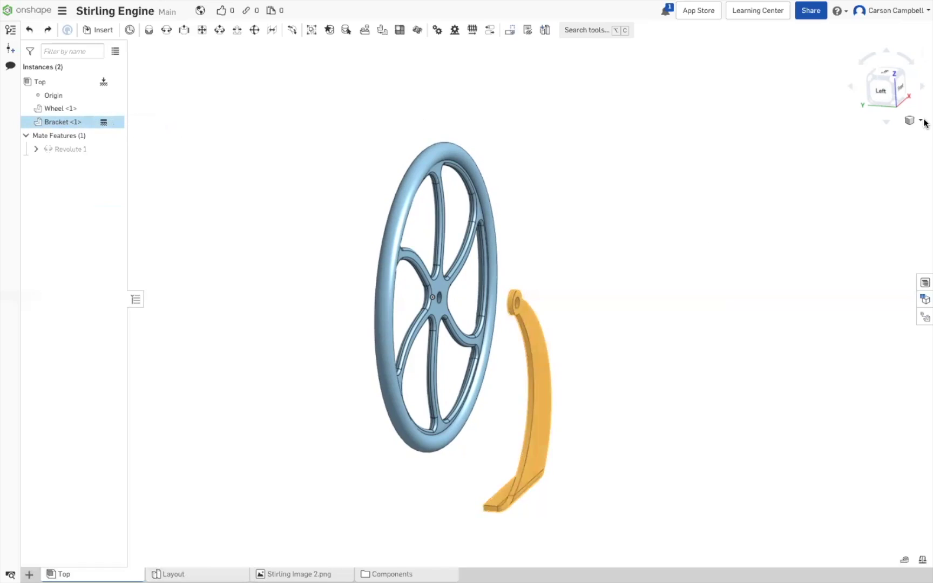
right_click(539, 365)
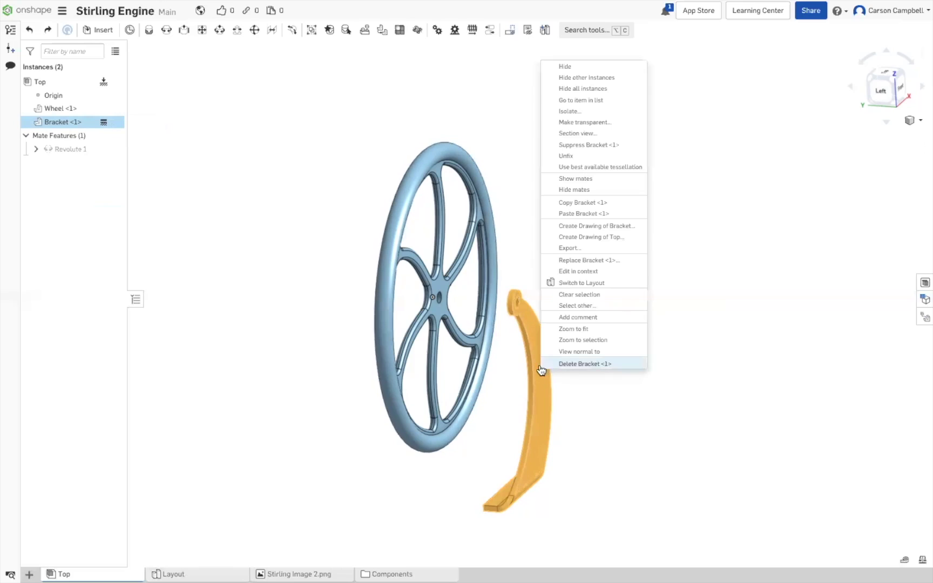
click(577, 204)
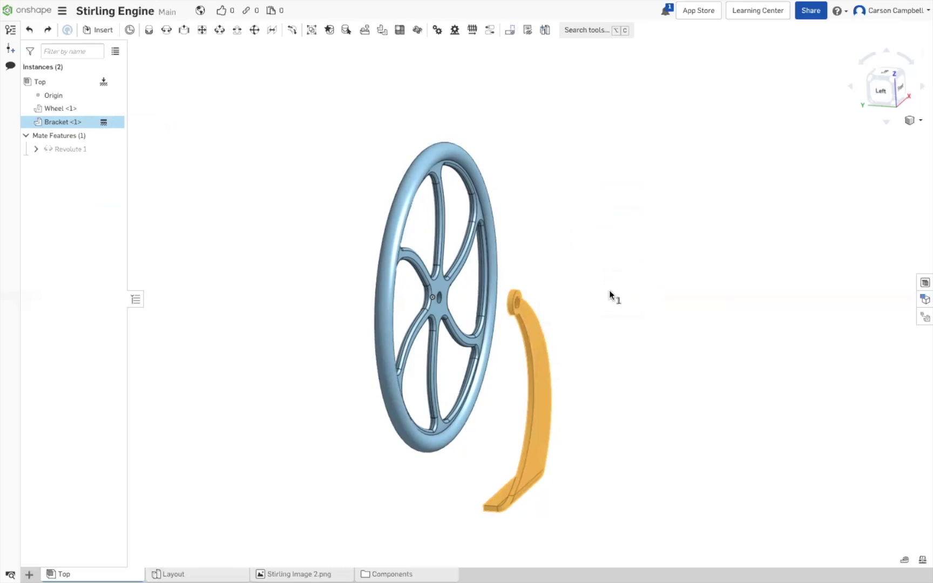
right_click(691, 246)
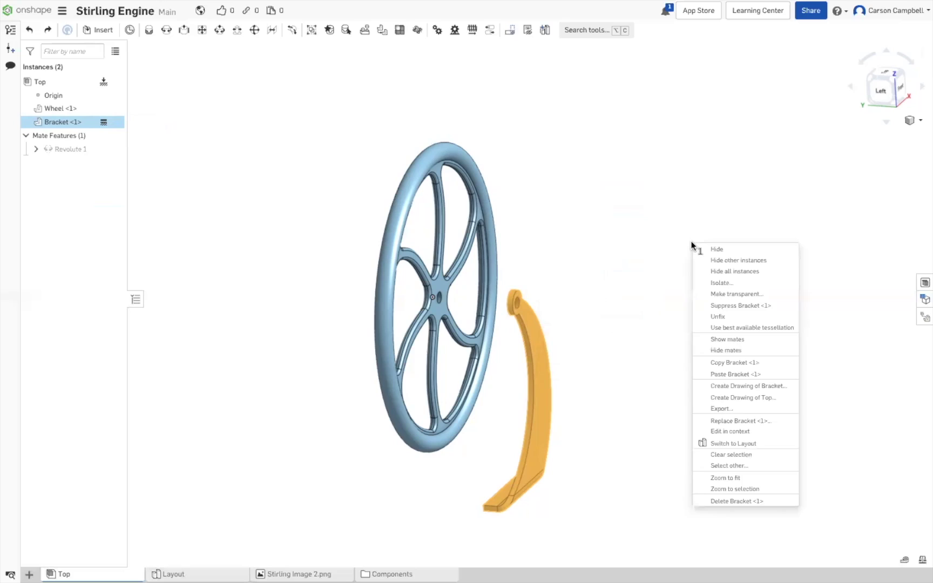
click(727, 372)
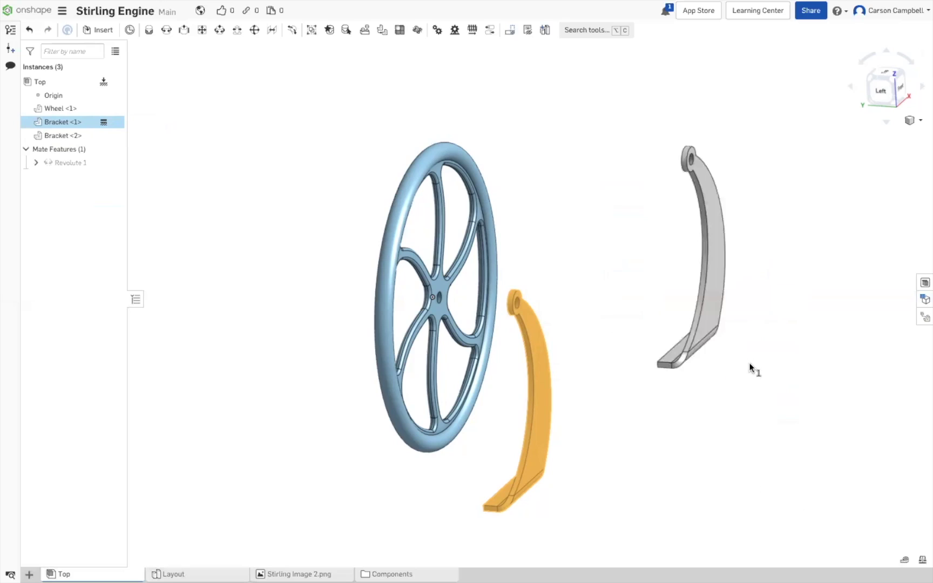
Rotate the pasted bracket 180 degrees about its vertical axis and move it to the opposite side of the wheel.
click(715, 291)
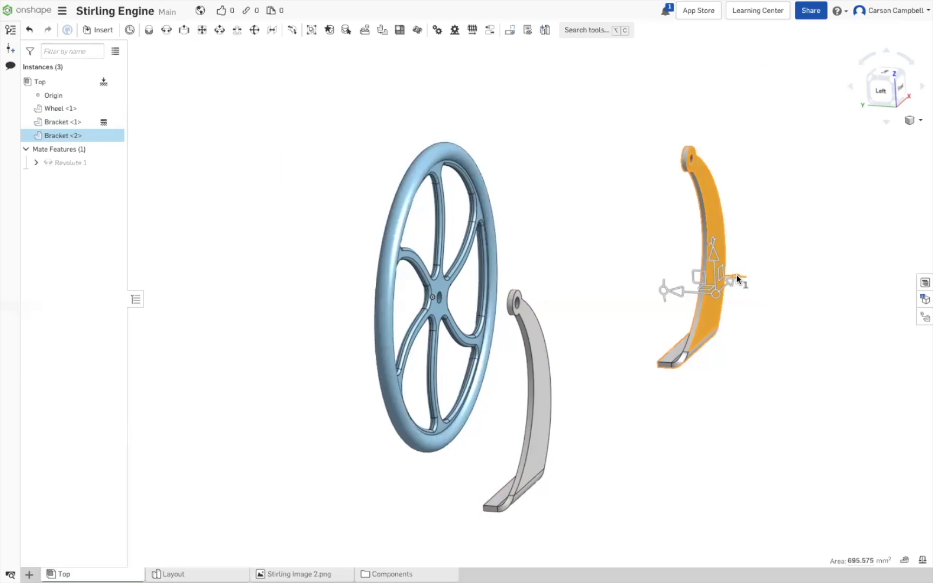
drag(737, 278, 693, 316)
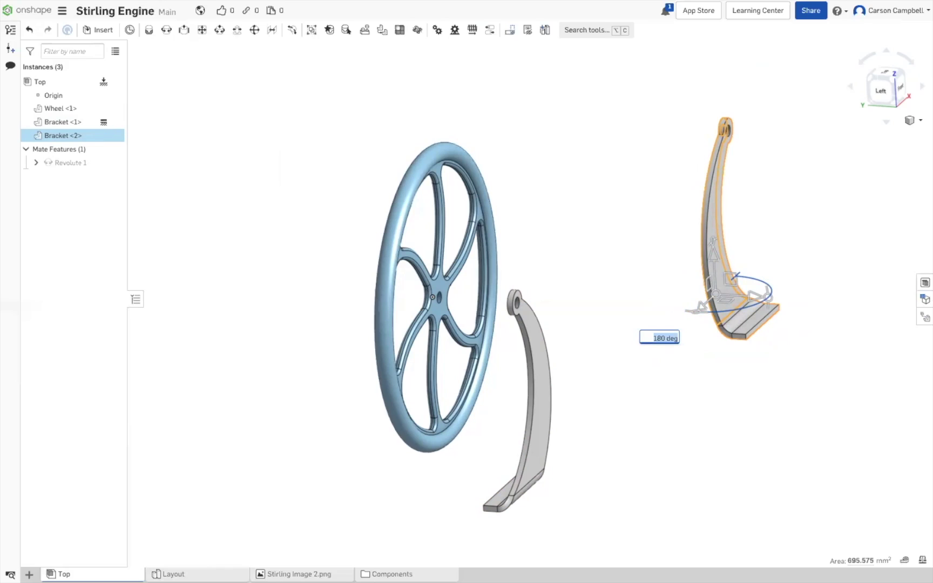
click(596, 131)
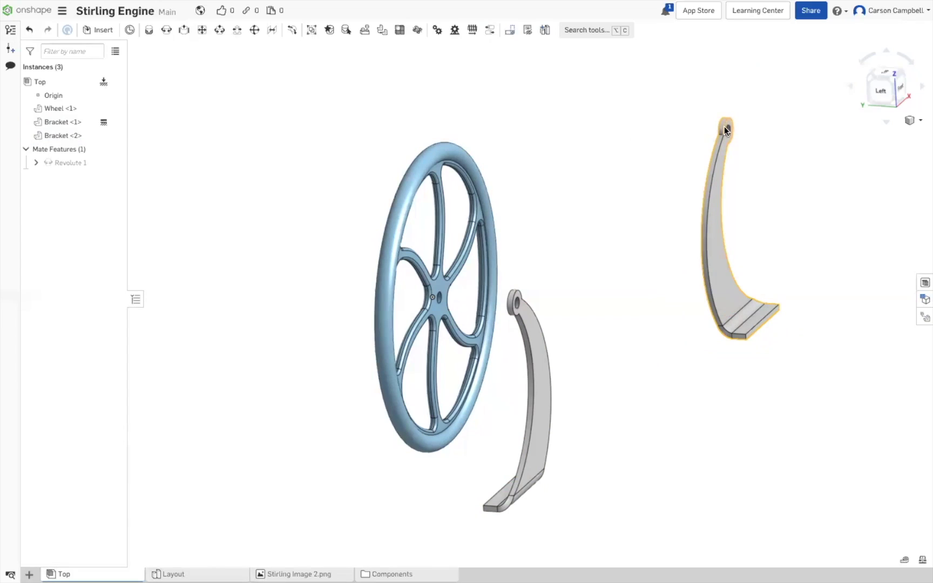
drag(728, 129, 362, 279)
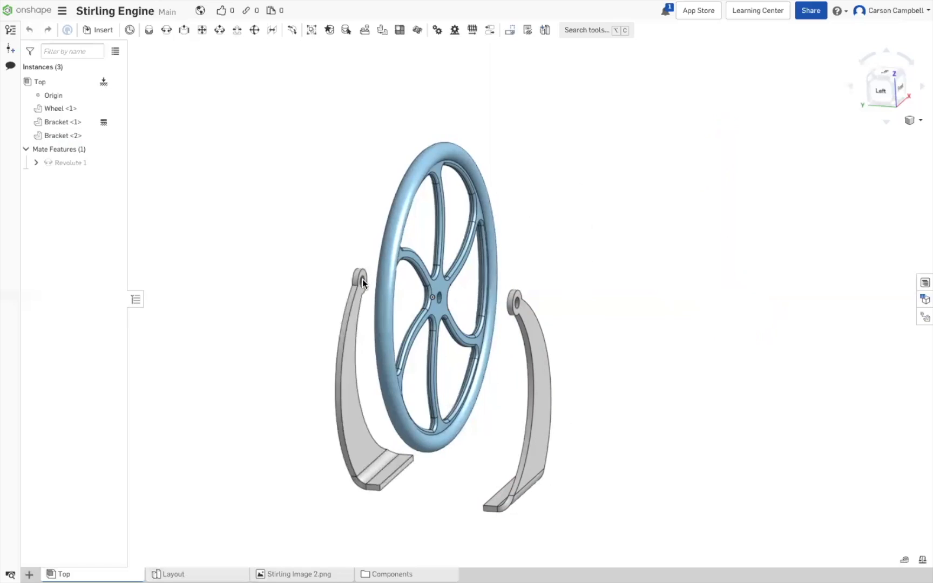
Examine the wheel between the two brackets from several angles and rotate the wheel about its revolute mate.
mouse_move(798, 218)
right_down()
mouse_move(862, 221)
mouse_move(791, 202)
right_up()
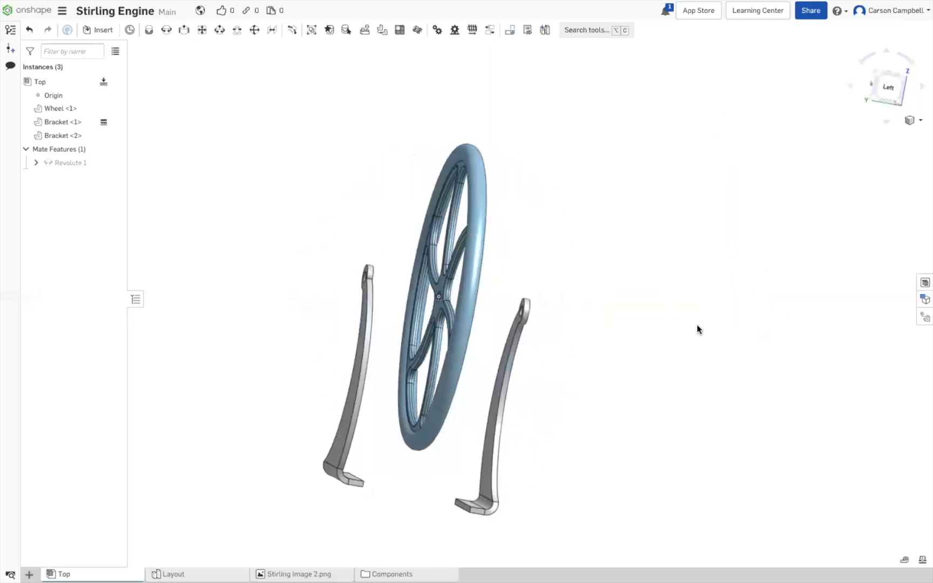
right_drag(663, 327, 641, 438)
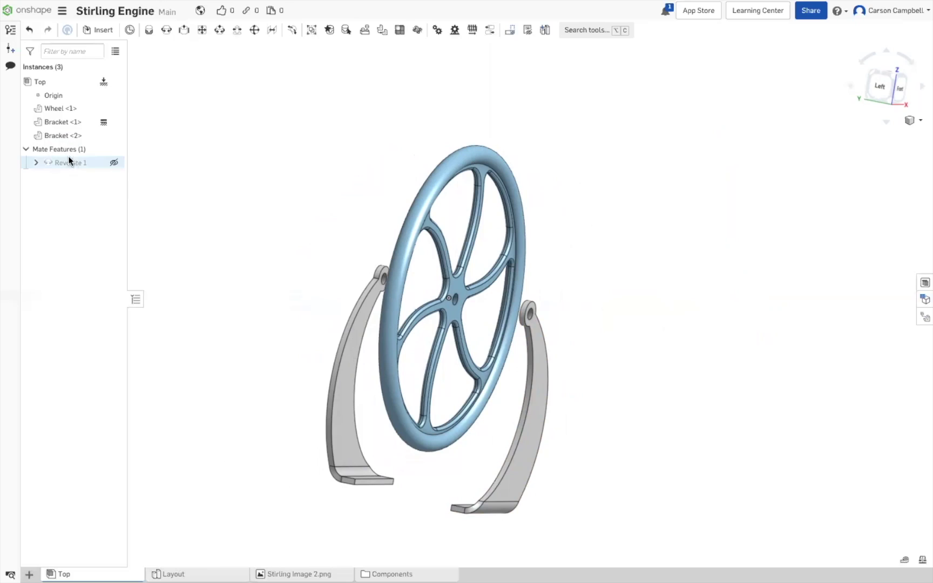
right_click(70, 134)
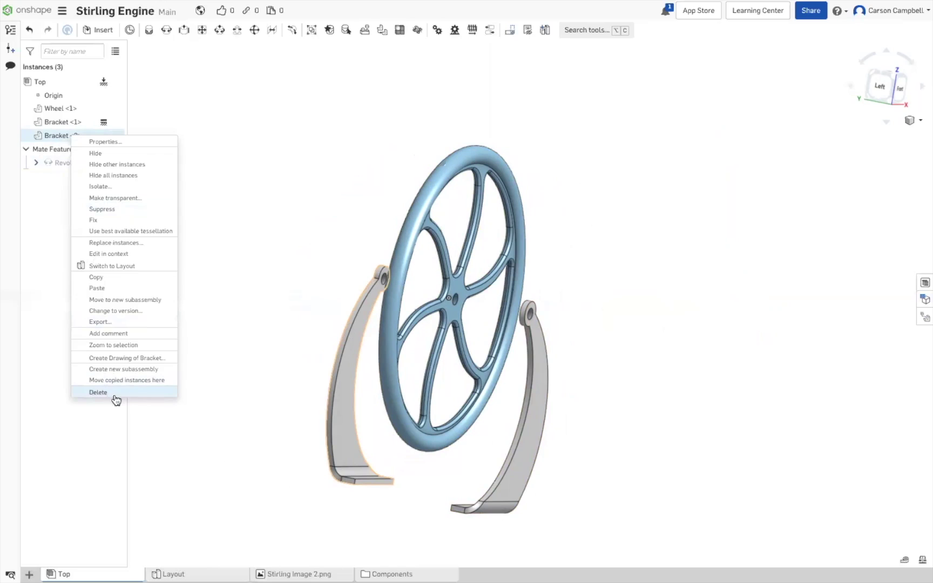
click(197, 440)
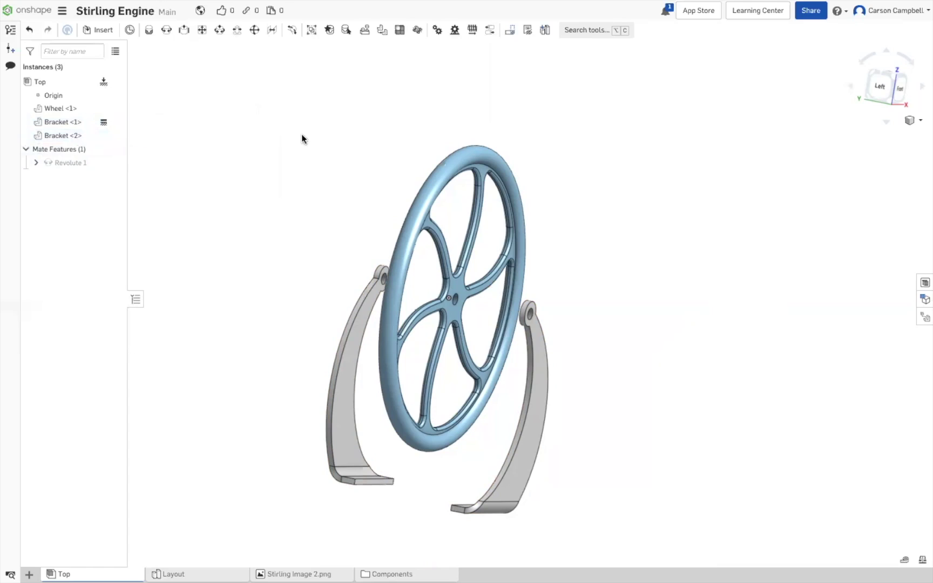
key(shift+1)
mouse_move(252, 139)
right_down()
mouse_move(378, 170)
mouse_move(242, 141)
right_up()
right_drag(226, 141, 280, 205)
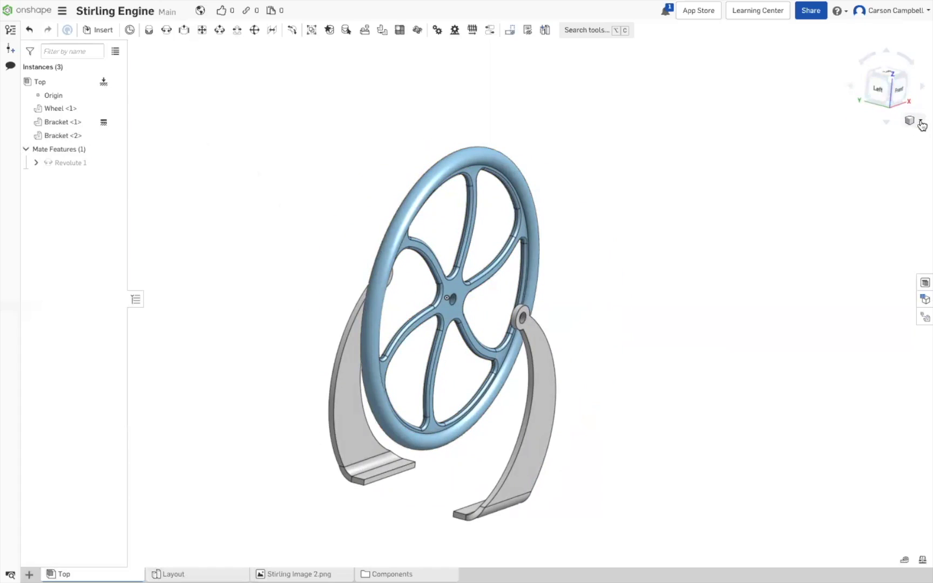
drag(531, 177, 390, 324)
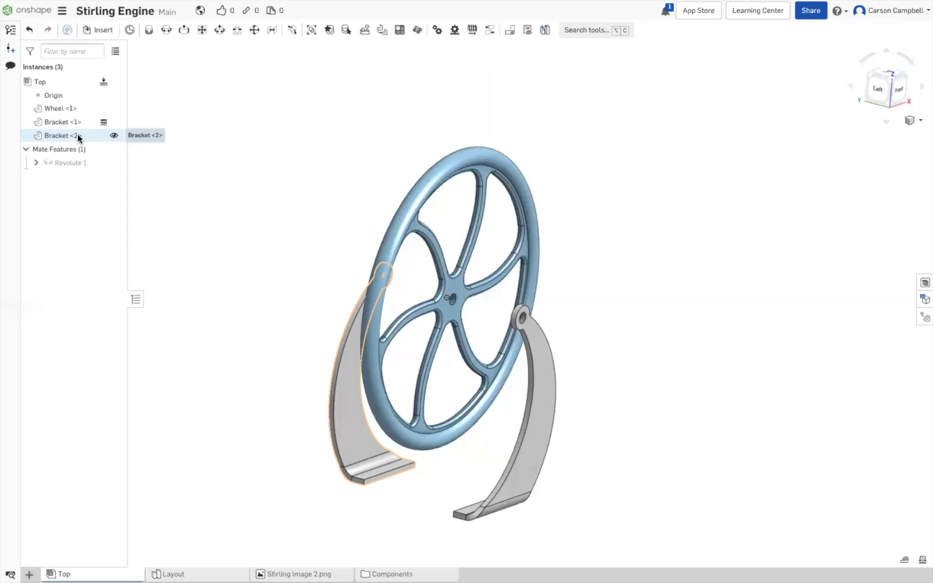
Delete the second Bracket instance from the Top assembly.
right_click(77, 134)
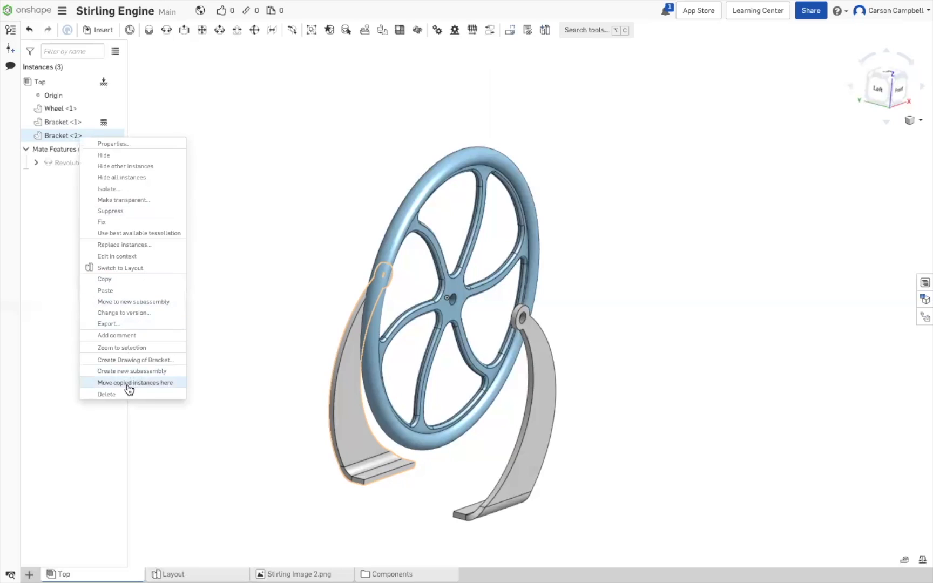
click(108, 394)
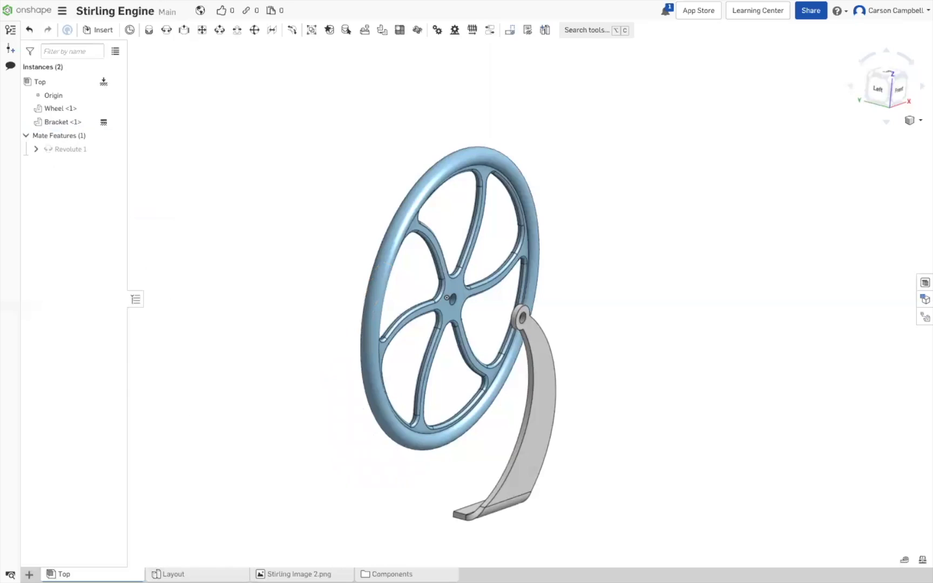
Open the Layout part studio and mirror the Bracket part about the Front plane as a new part.
click(173, 574)
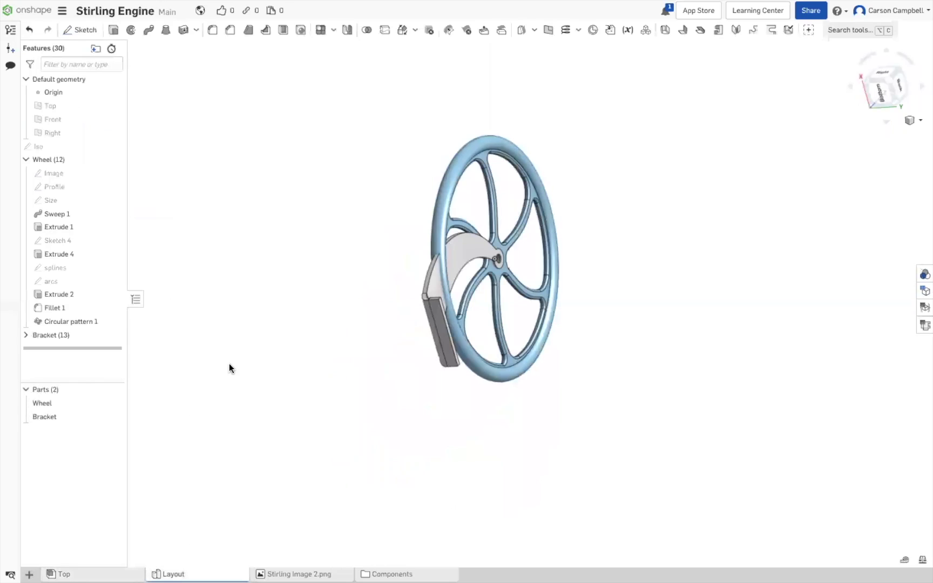
mouse_move(116, 403)
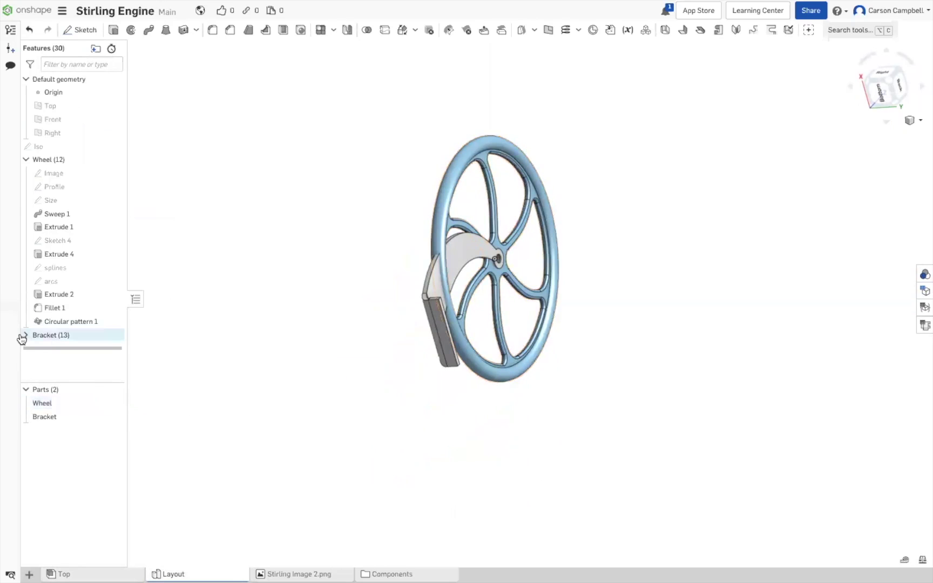
click(26, 160)
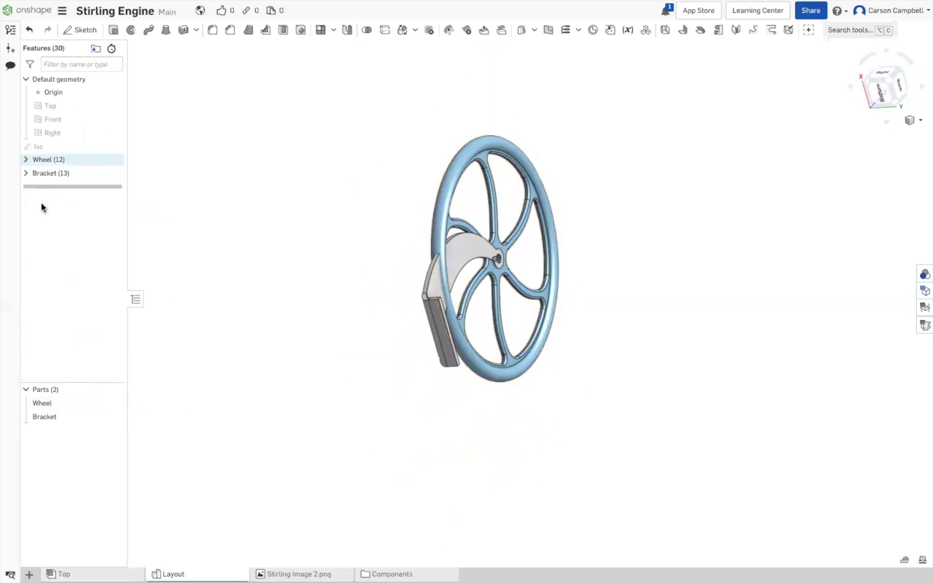
click(26, 173)
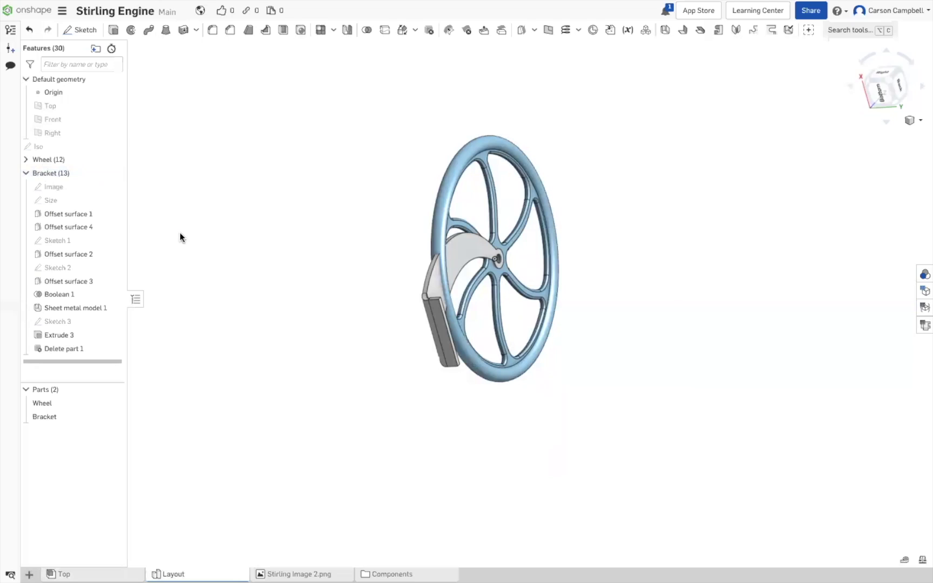
mouse_move(56, 418)
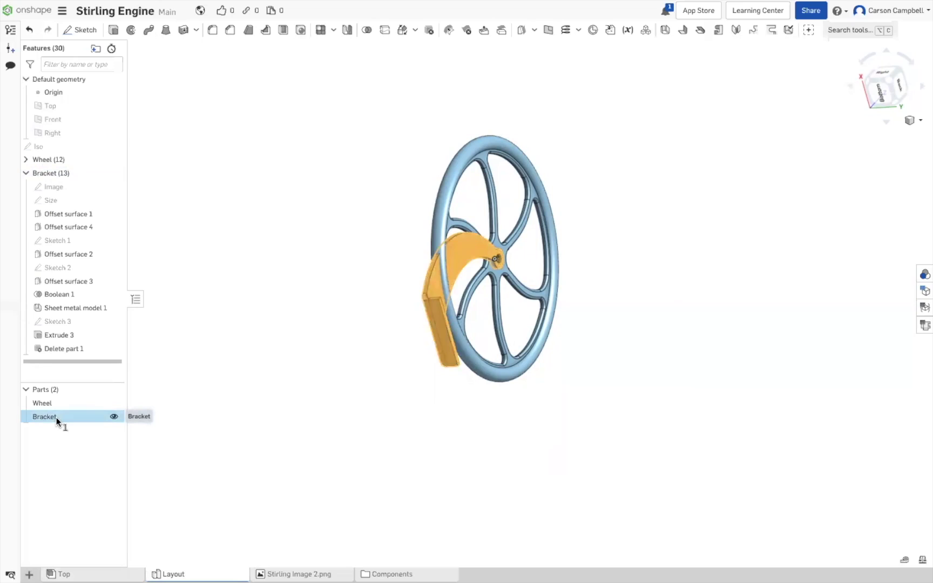
click(348, 31)
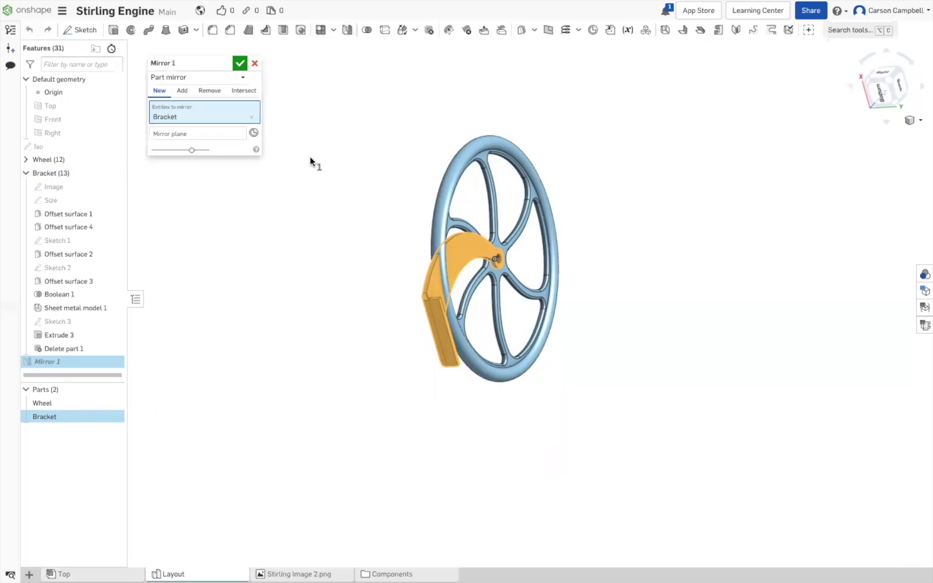
right_drag(302, 192, 310, 232)
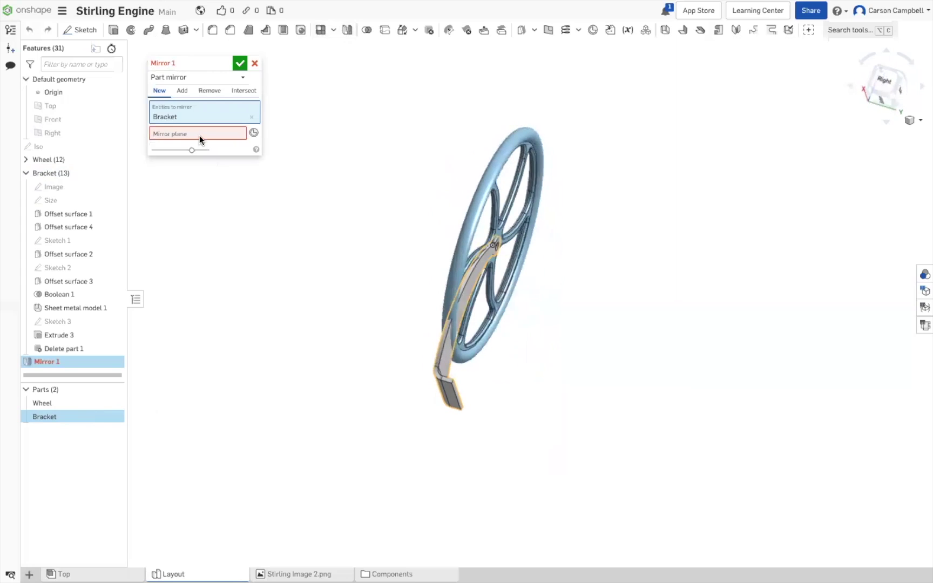
click(198, 134)
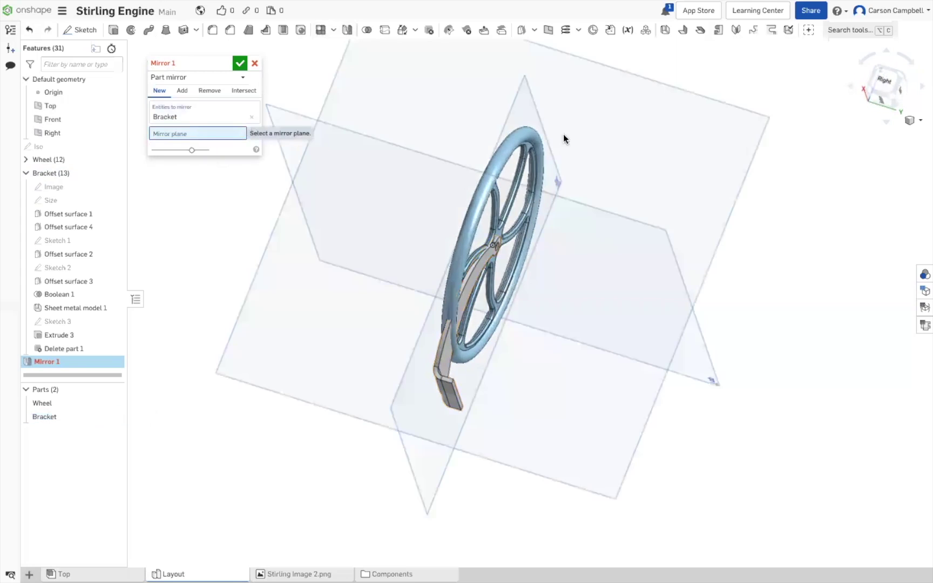
click(530, 107)
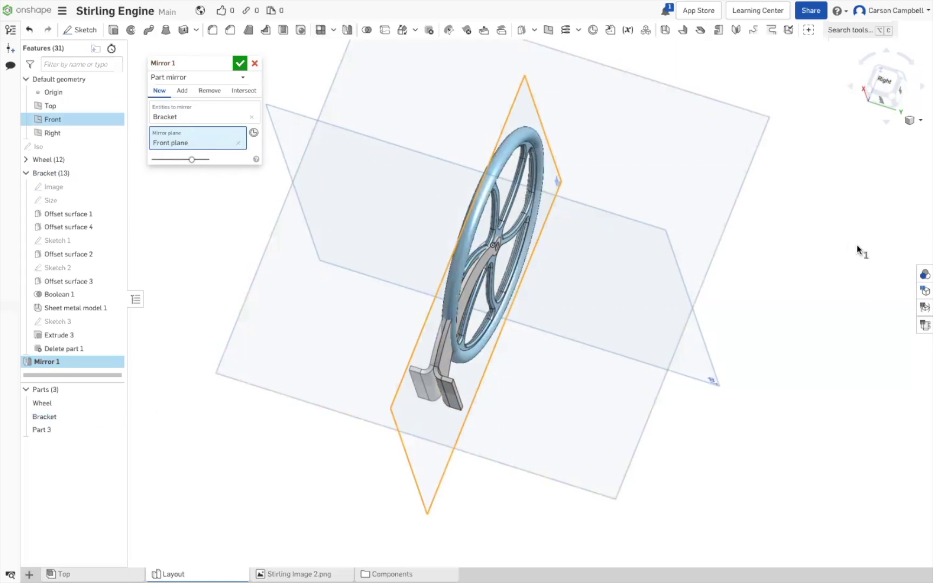
click(239, 63)
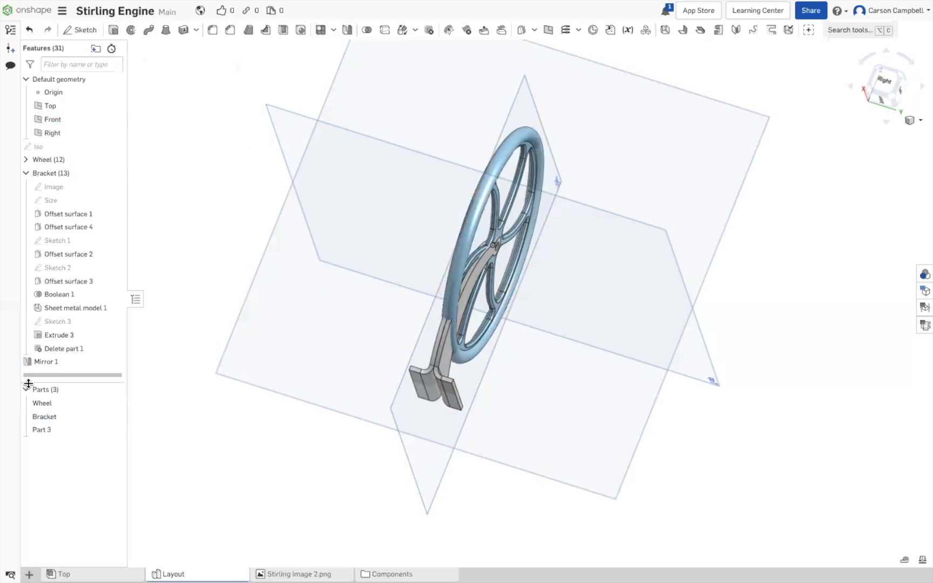
Collapse the Bracket feature folder and rename the mirror feature as Bracket Mirror.
click(25, 172)
right_click(47, 189)
click(75, 197)
text(Brqcket Mirror)
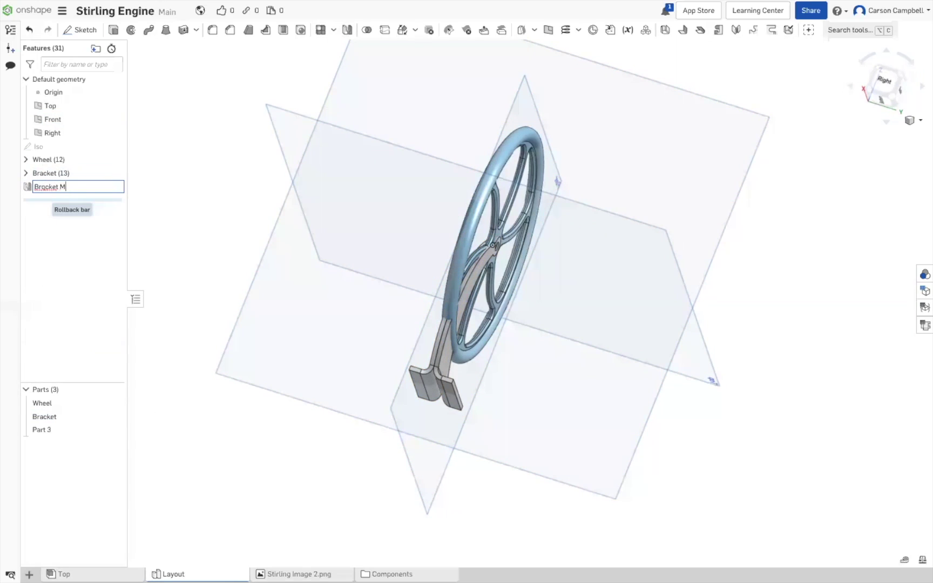
click(45, 187)
key(BackSpace)
text(a)
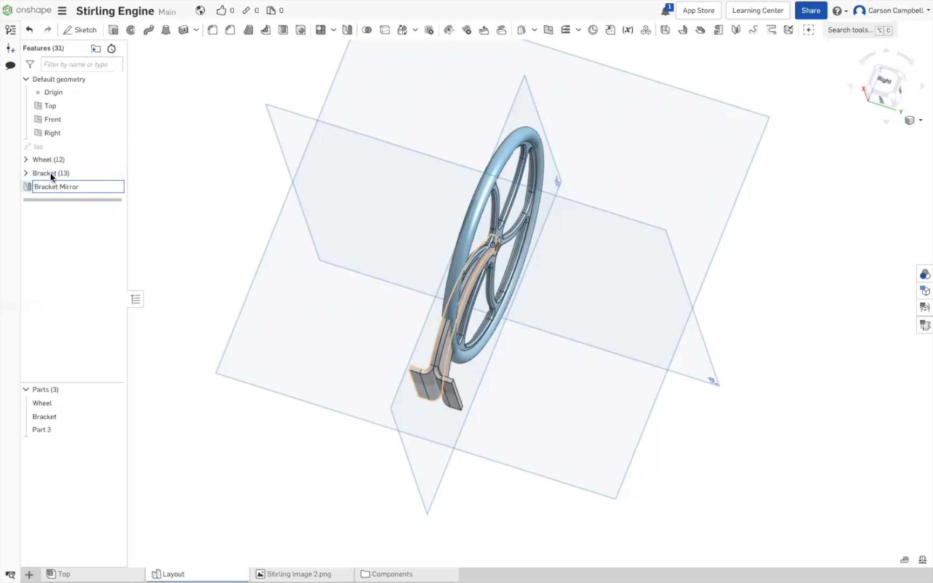
click(183, 213)
Rename the mirrored part in the parts list as Bracket Mirror.
right_click(50, 426)
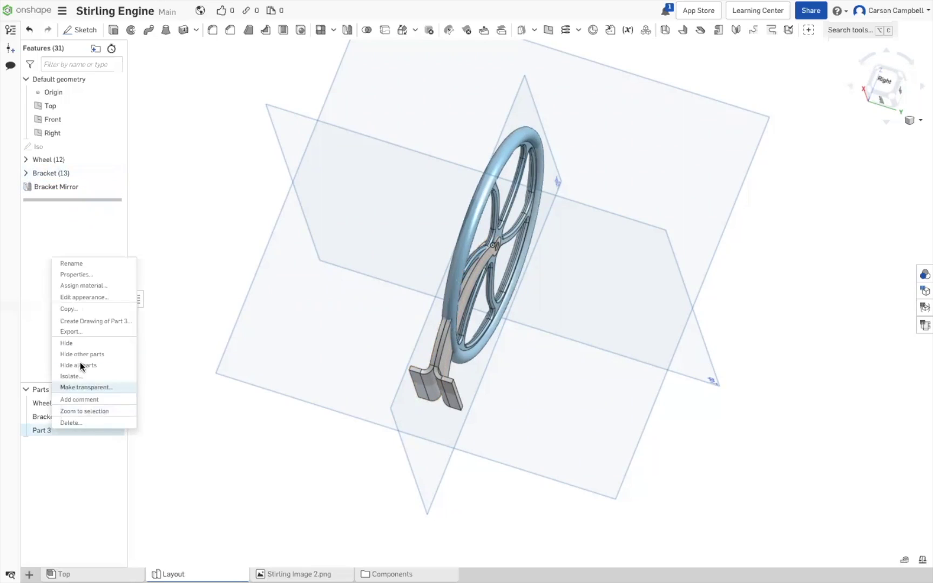
click(77, 265)
text(Bracket Mirrowr)
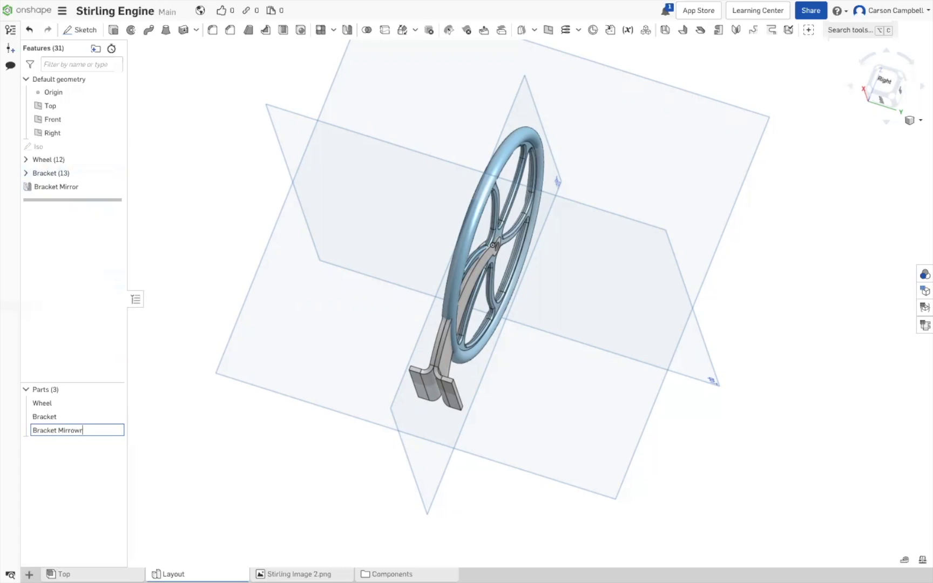
key(BackSpace)
key(BackSpace)
text(r)
key(Return)
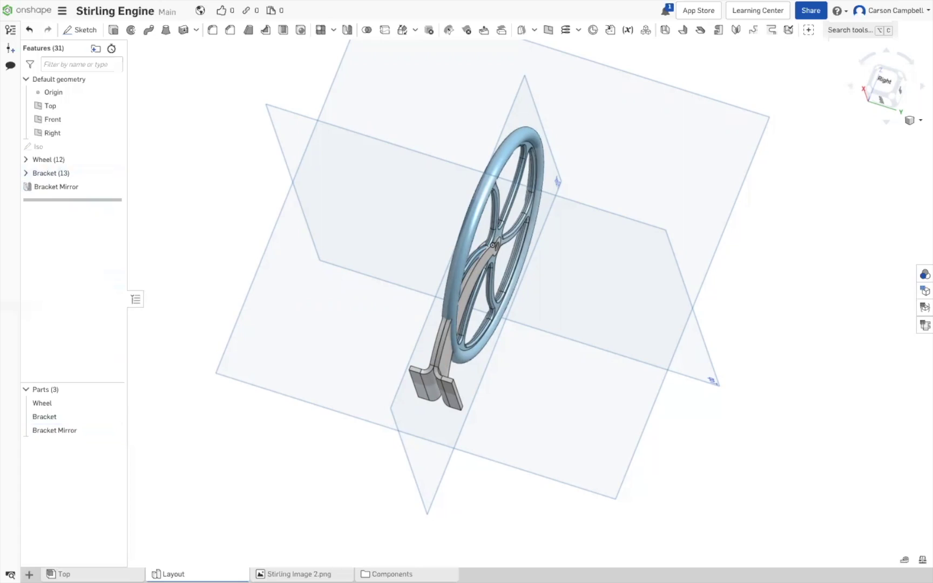
key(ctrl+Up)
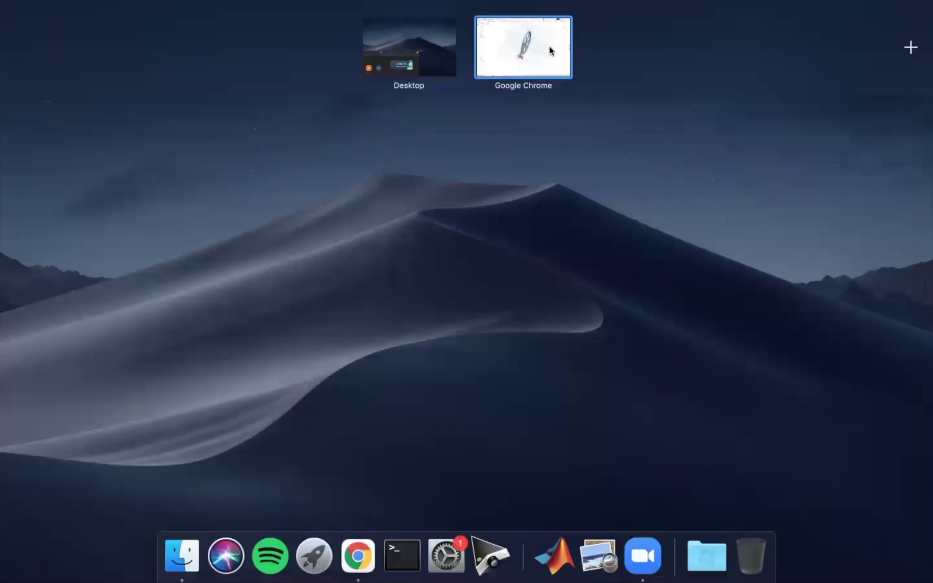
Return to the Onshape document and move the Bracket Mirror feature into the Bracket feature folder, leaving the folder collapsed.
click(550, 48)
drag(53, 430, 60, 172)
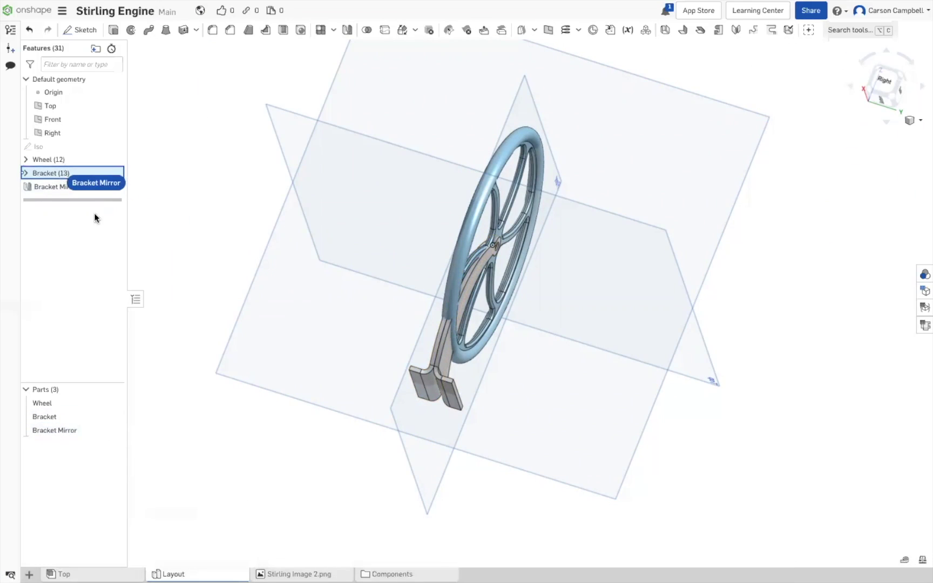
click(25, 173)
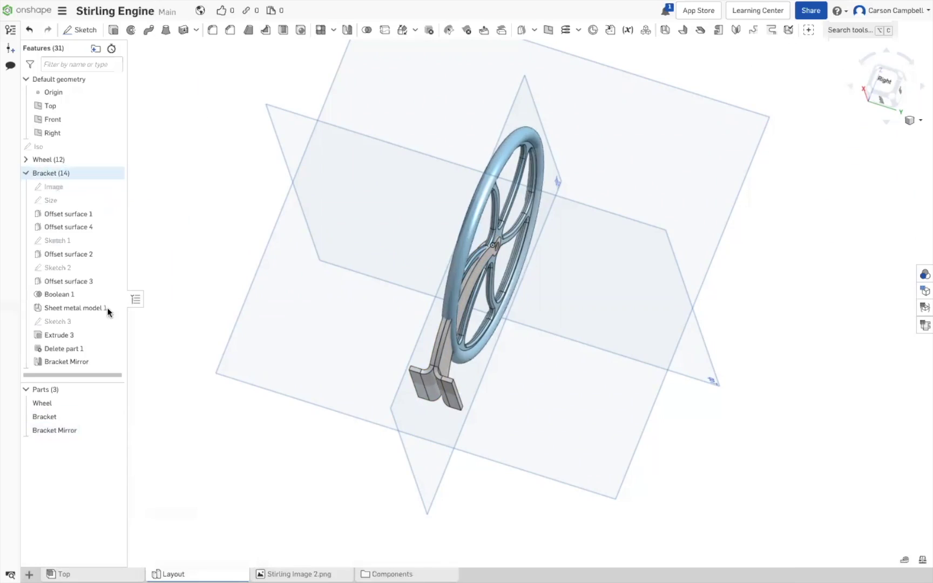
click(26, 173)
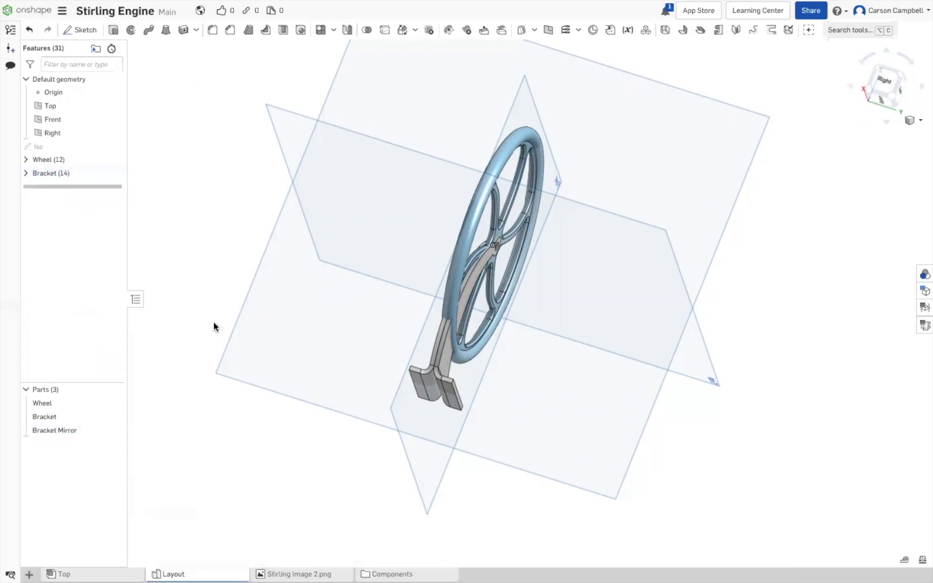
Insert the Bracket Mirror part into the Top assembly, placing it on the opposite side of the wheel from the Bracket.
click(62, 573)
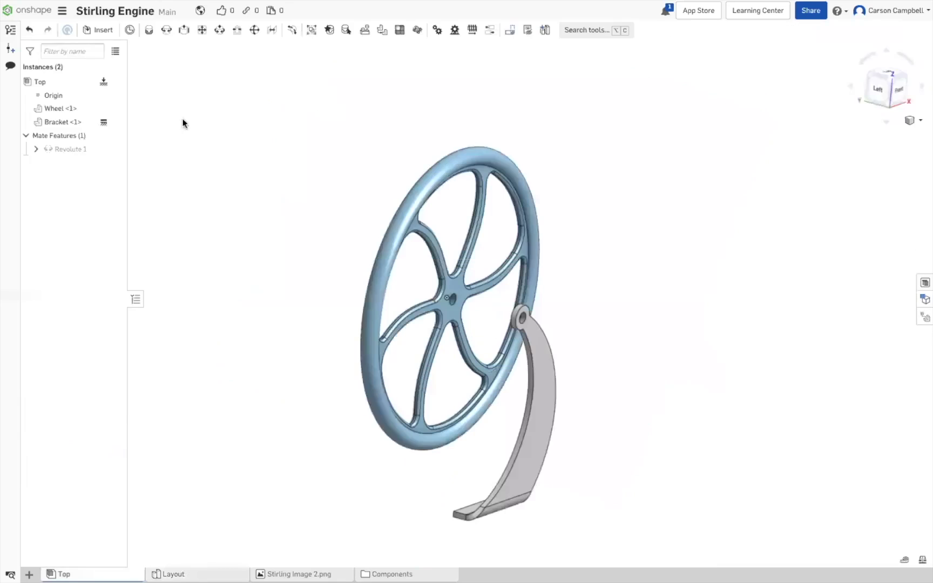
click(96, 31)
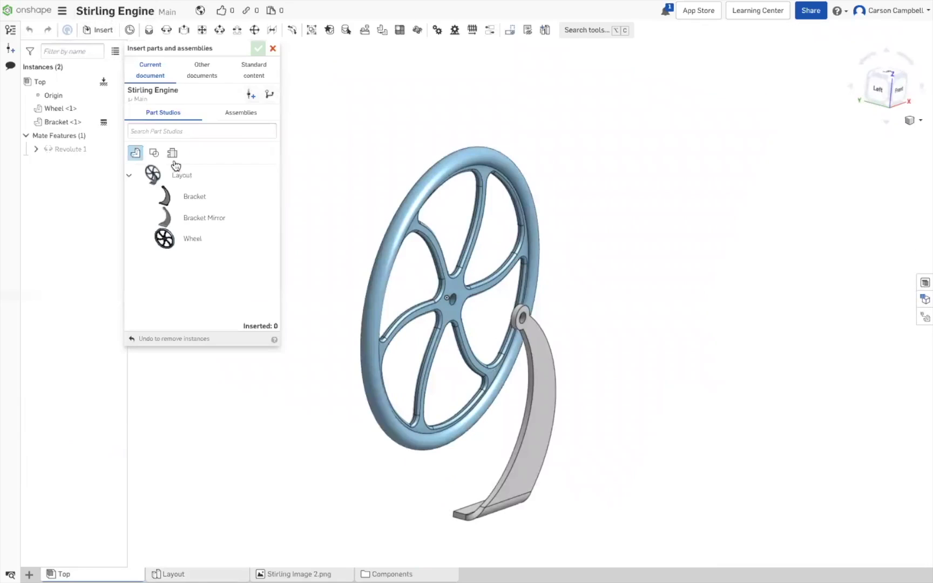
click(204, 217)
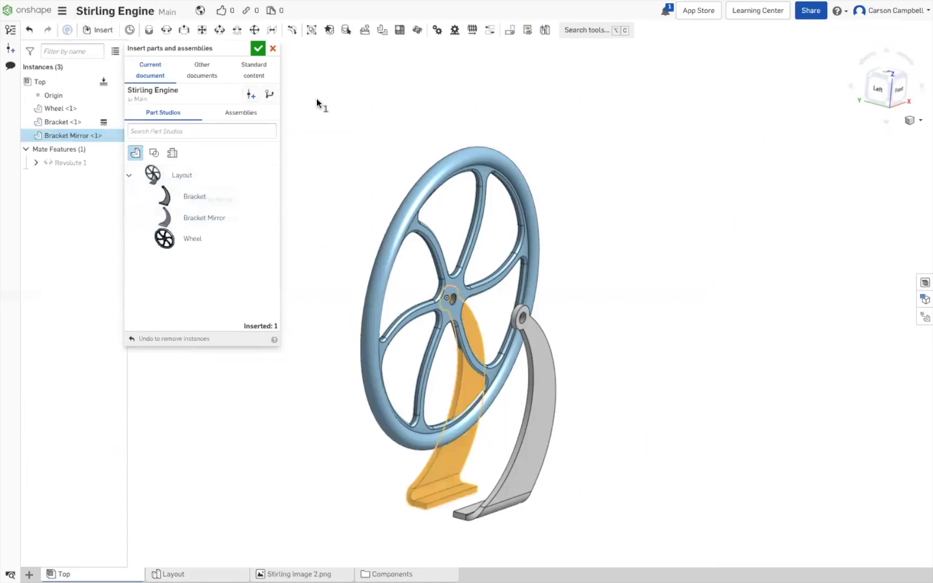
click(348, 254)
key(ctrl+z)
drag(203, 217, 464, 411)
click(258, 48)
right_drag(248, 120, 162, 307)
drag(299, 452, 307, 419)
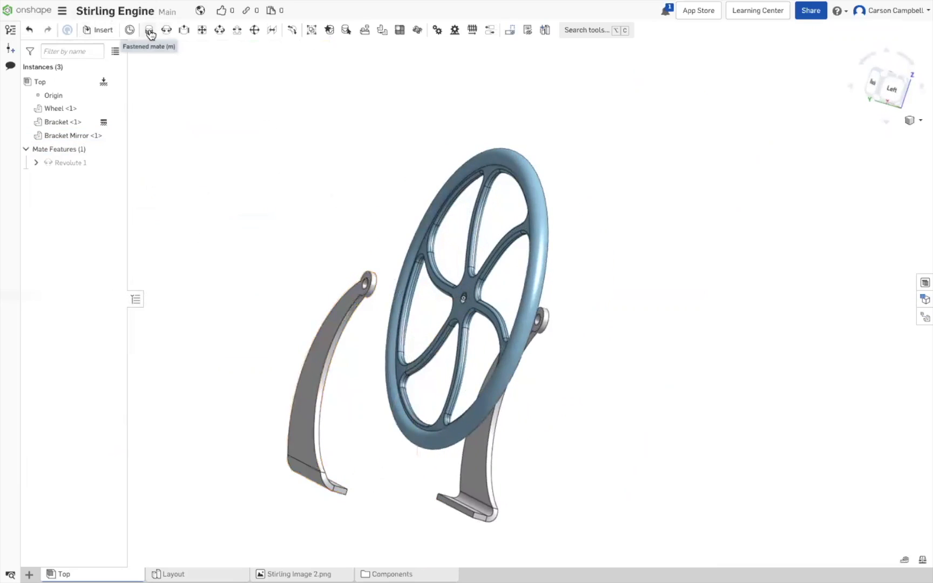
Create a Fastened mate joining the hole connector of the Bracket to the hole connector of the Bracket Mirror.
right_click(68, 136)
click(214, 108)
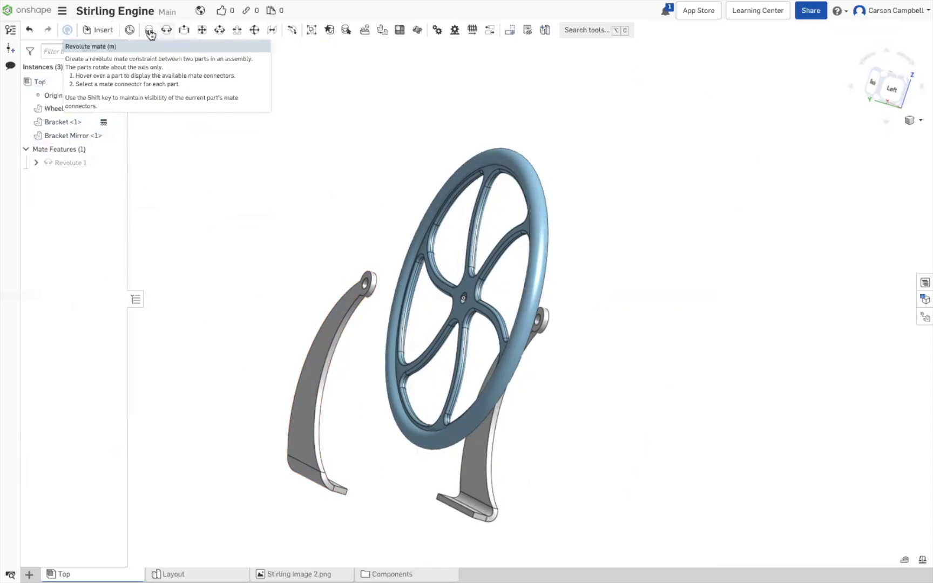
click(148, 30)
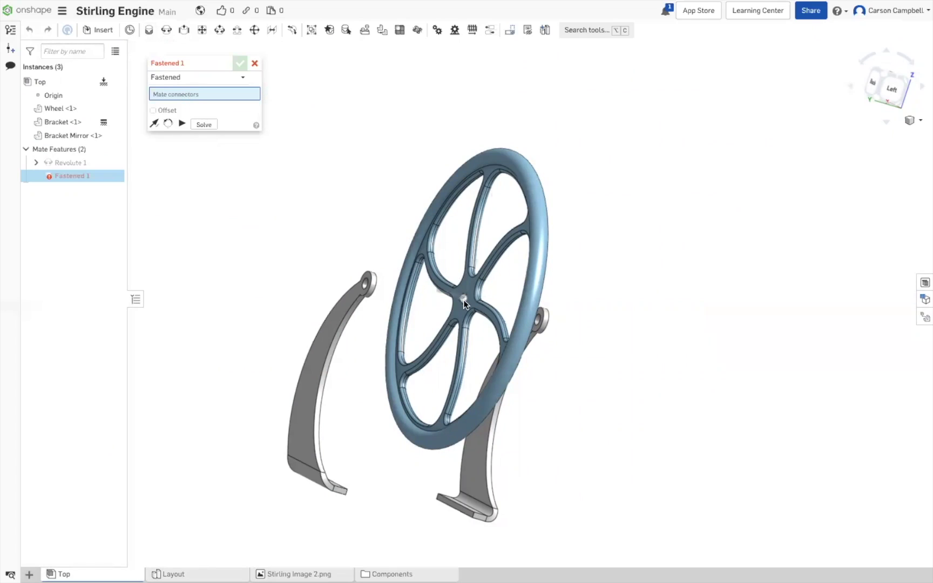
right_drag(603, 317, 558, 316)
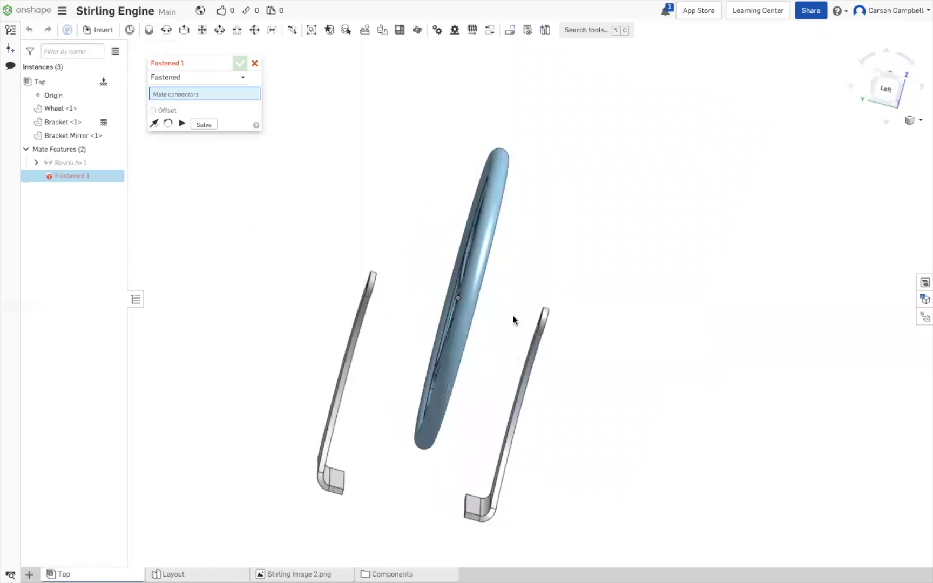
right_drag(532, 284, 541, 313)
scroll(542, 316, up, 5)
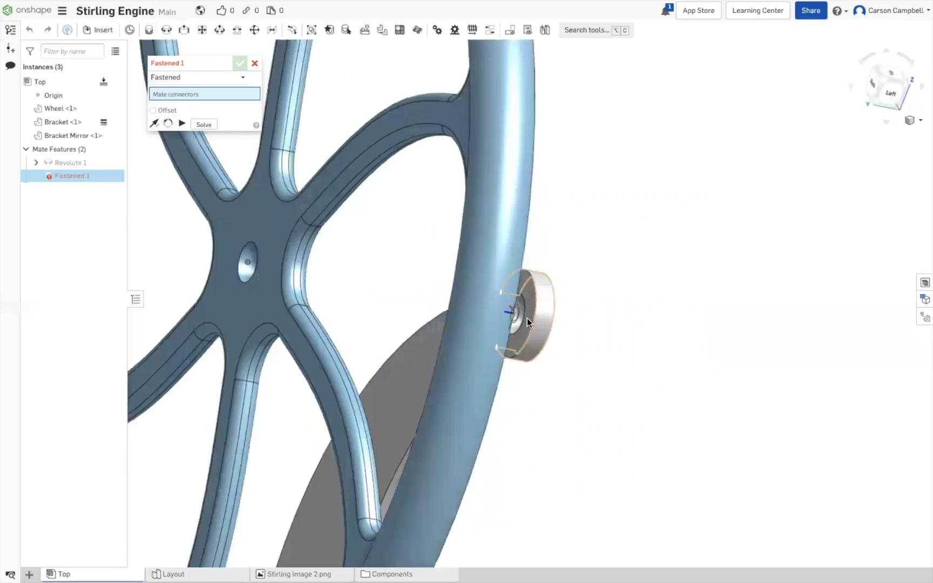
click(517, 312)
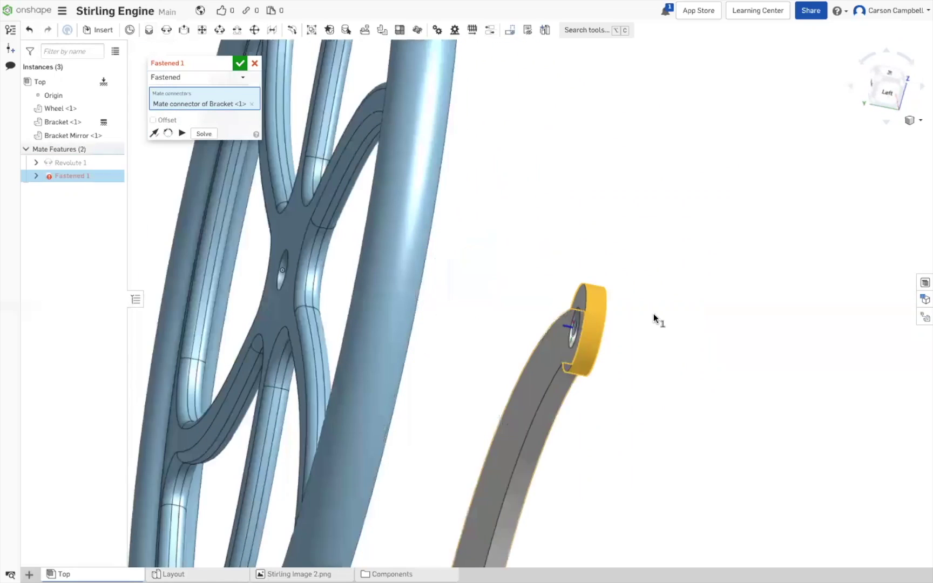
right_drag(653, 313, 584, 305)
right_drag(450, 288, 461, 291)
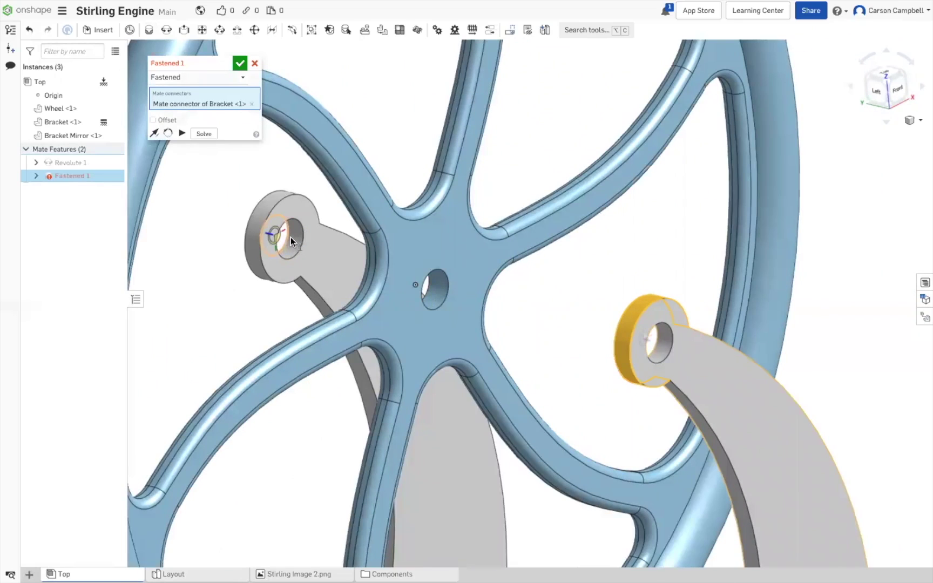
scroll(291, 240, down, 5)
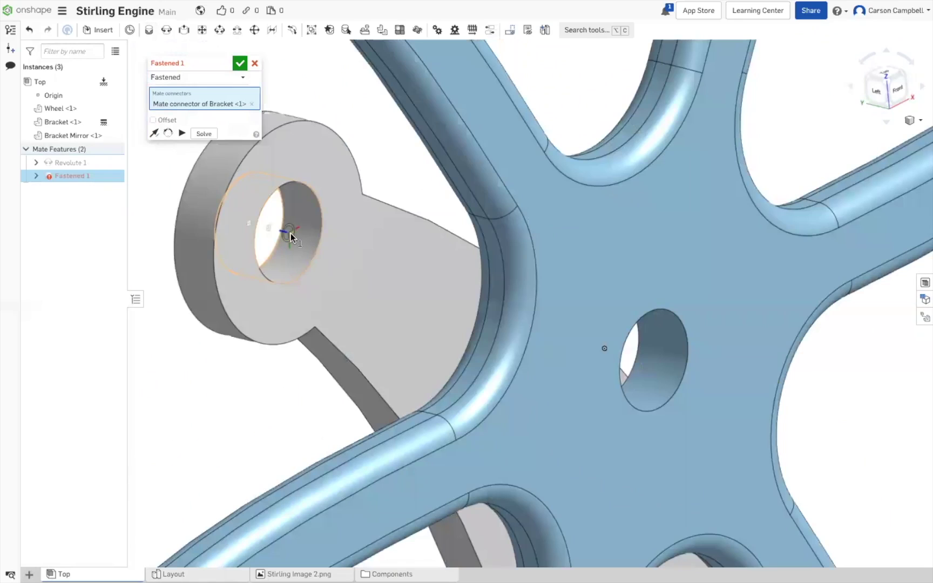
click(291, 233)
scroll(245, 336, up, 5)
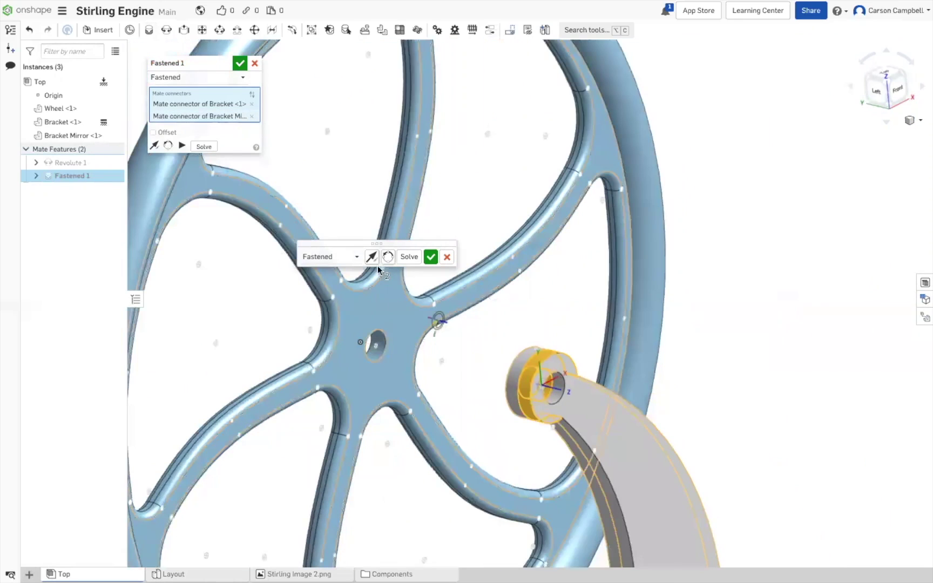
Offset the Fastened mate between the two brackets by 50 mm in Z and accept it.
click(152, 132)
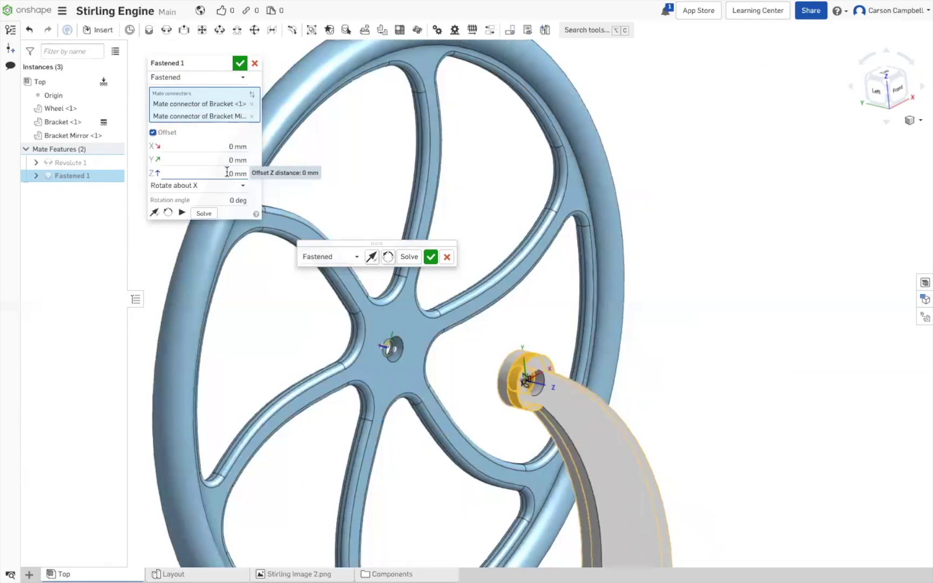
click(231, 174)
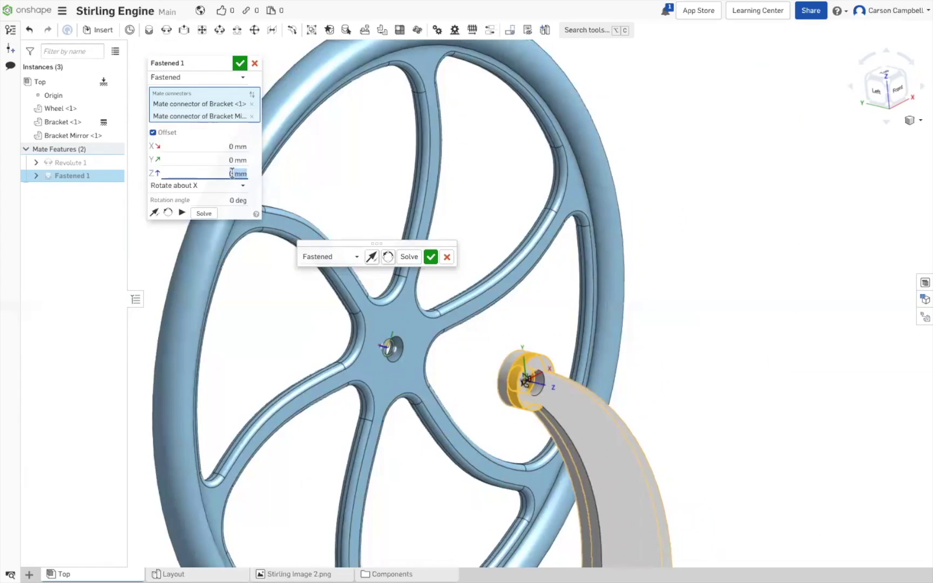
text(50)
key(Return)
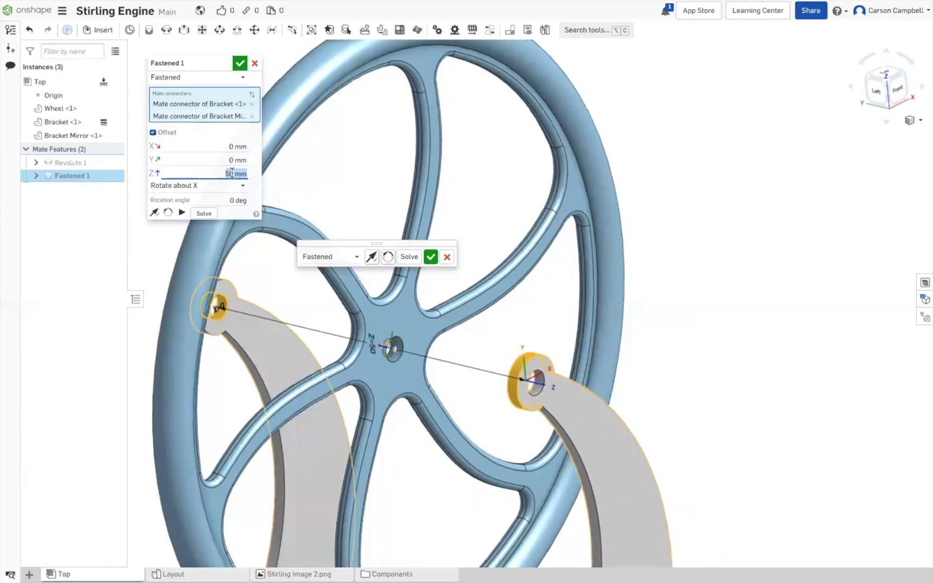
click(238, 64)
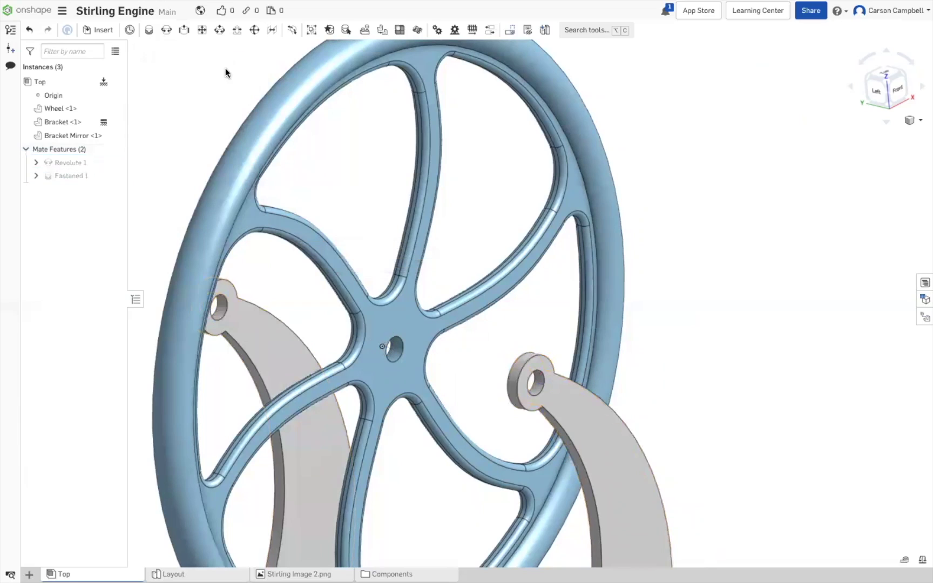
Turn the wheel to test its motion and examine the alignment of both brackets from the side and front.
right_drag(173, 97, 232, 105)
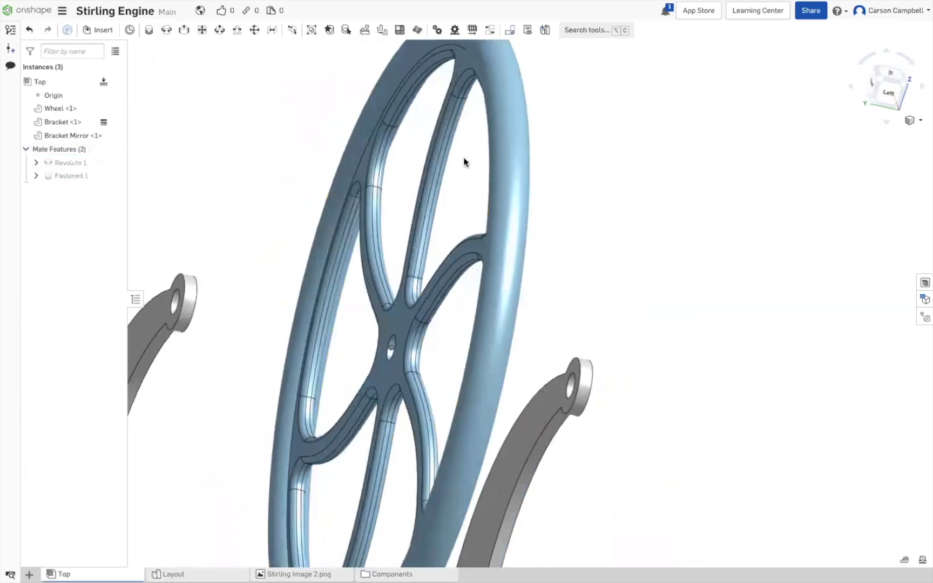
drag(502, 160, 722, 250)
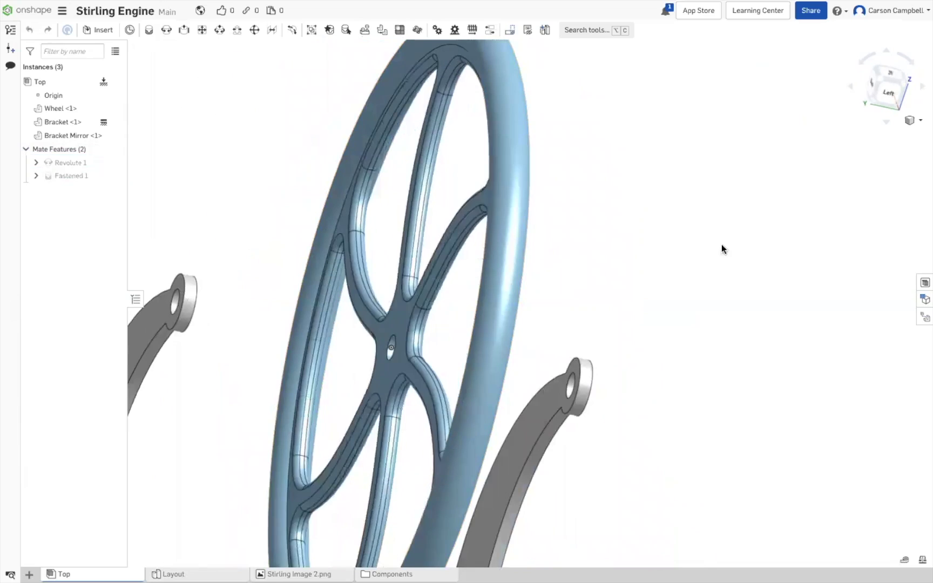
scroll(740, 246, down, 5)
right_drag(793, 256, 670, 198)
drag(670, 195, 883, 100)
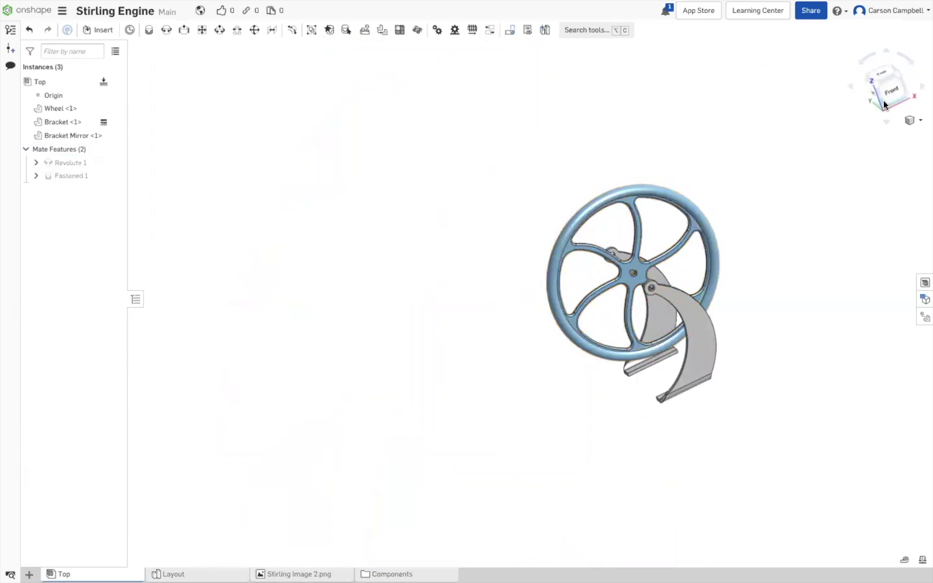
key(shift+1)
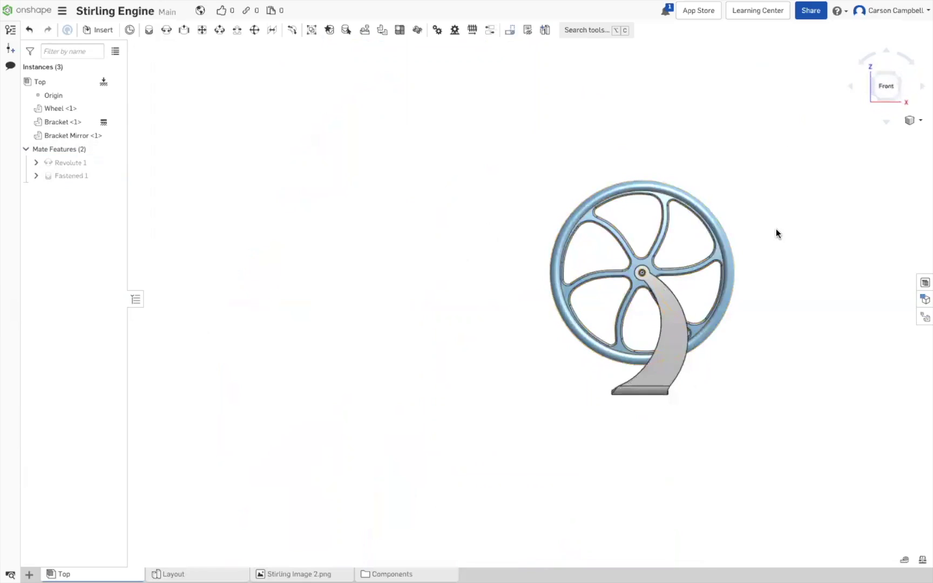
right_drag(777, 233, 804, 237)
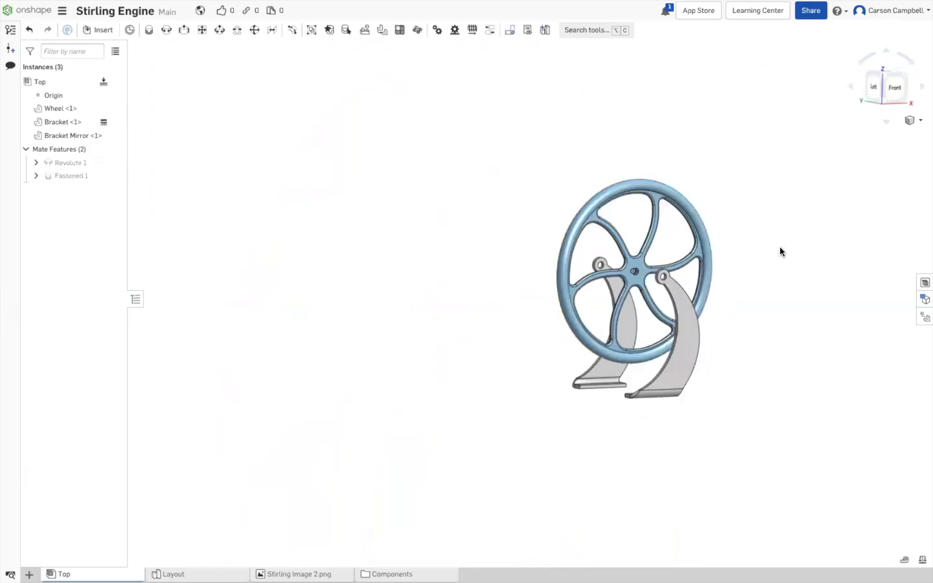
scroll(777, 248, up, 3)
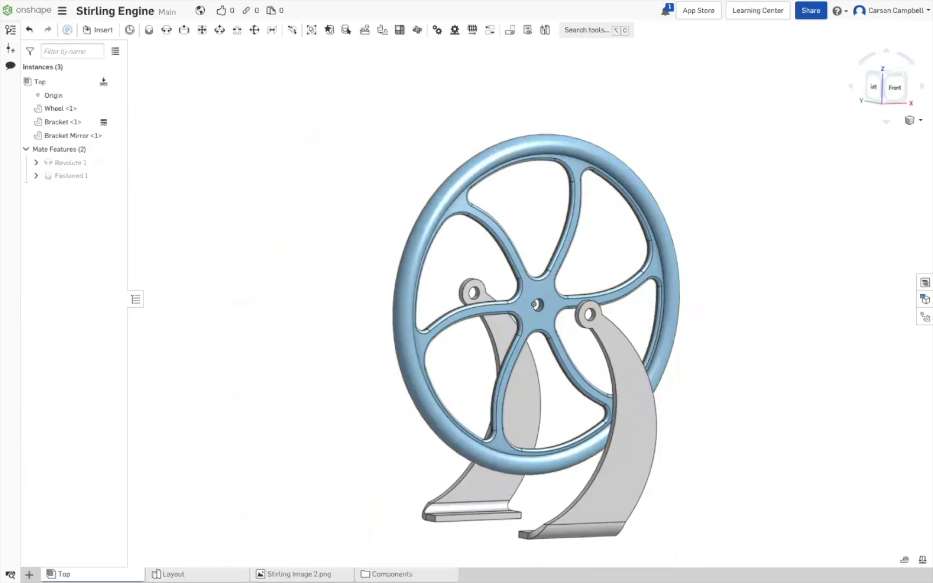
In the Layout part studio, hide the default planes and show the Iso sketch with the engine's reference image.
click(173, 574)
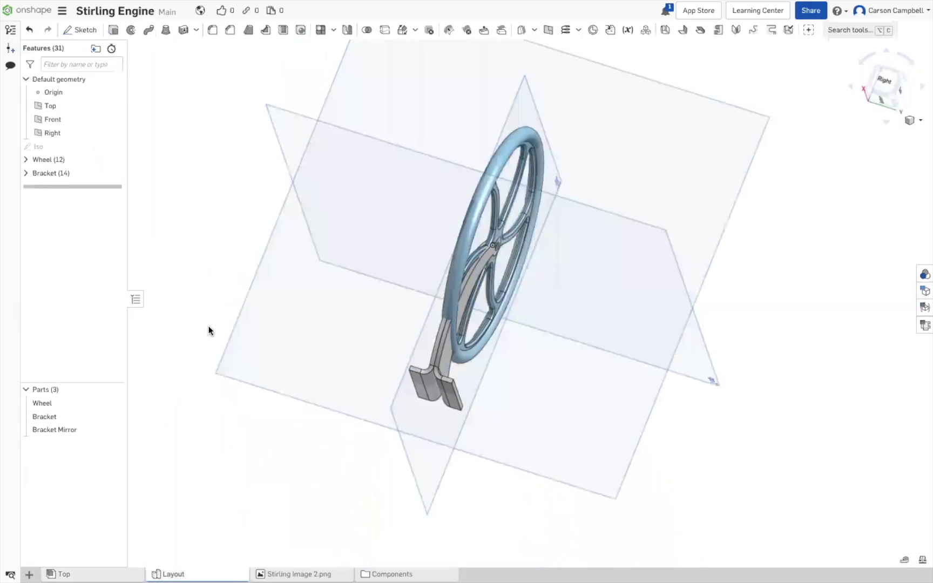
right_drag(197, 317, 239, 356)
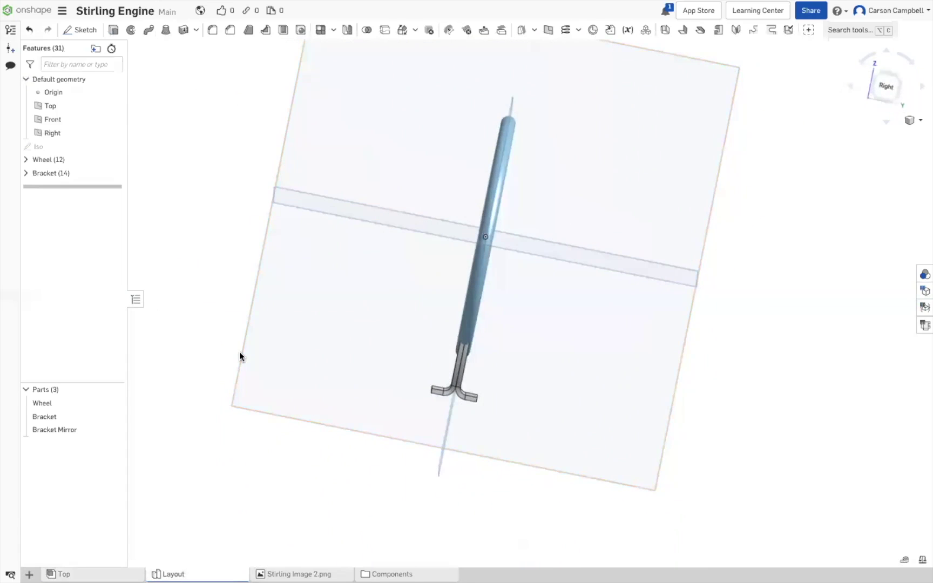
key(p)
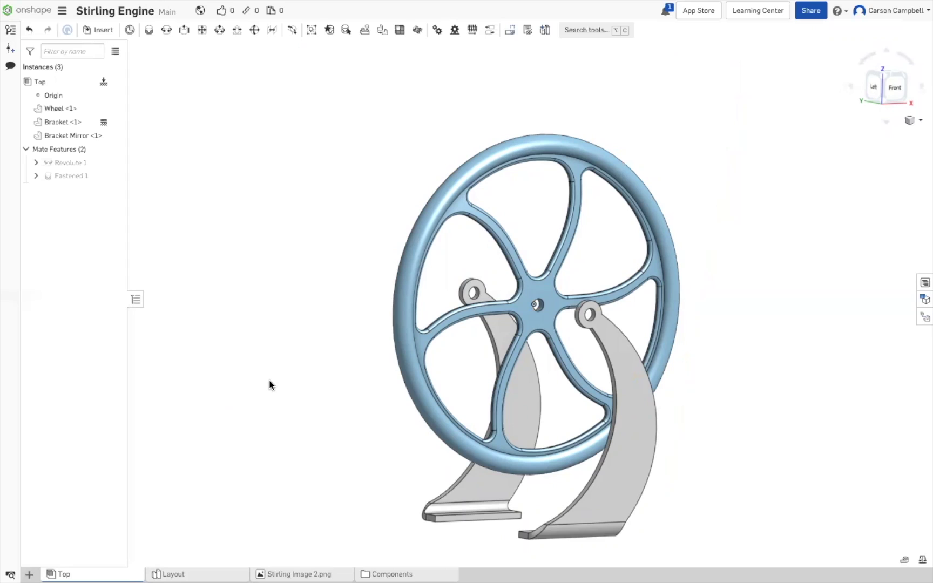
click(173, 574)
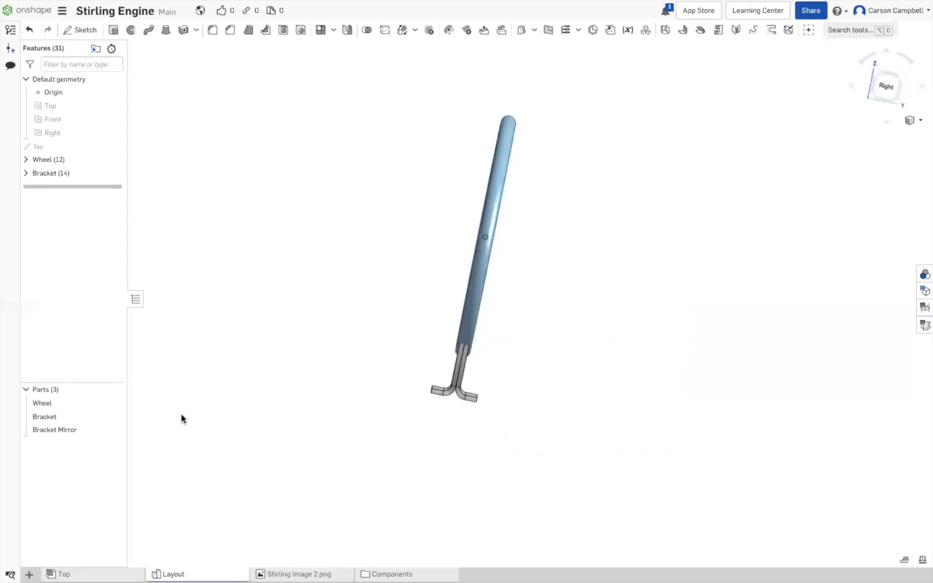
right_drag(225, 415, 180, 418)
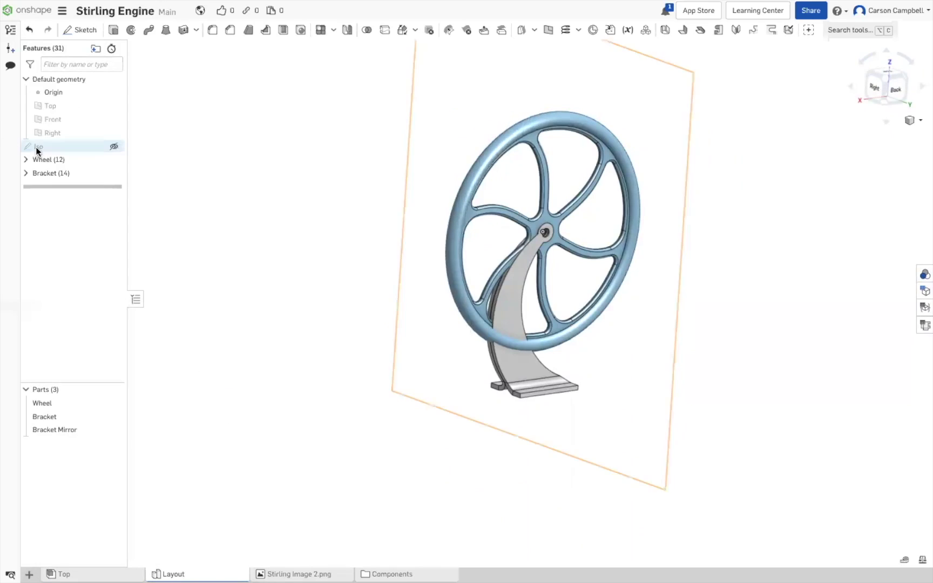
click(114, 147)
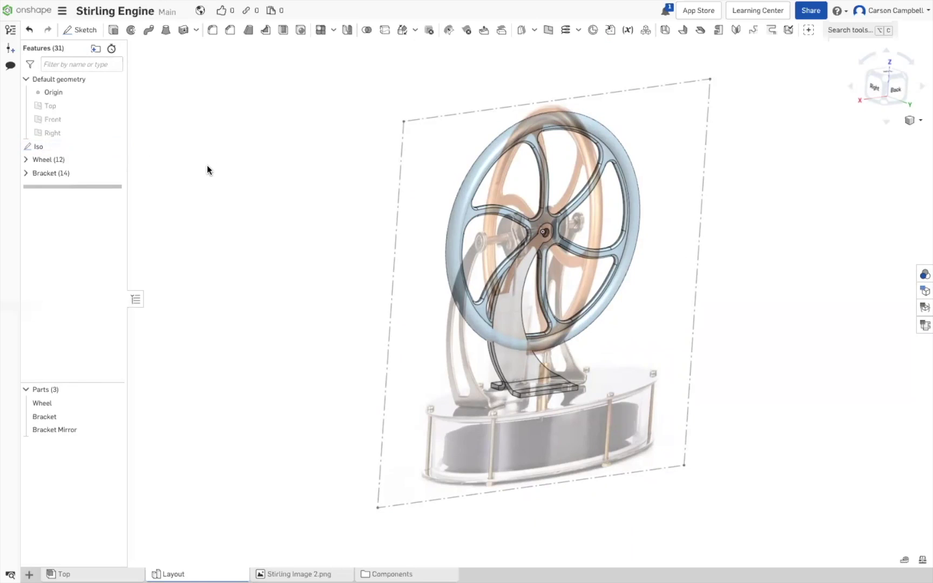
right_drag(320, 183, 225, 188)
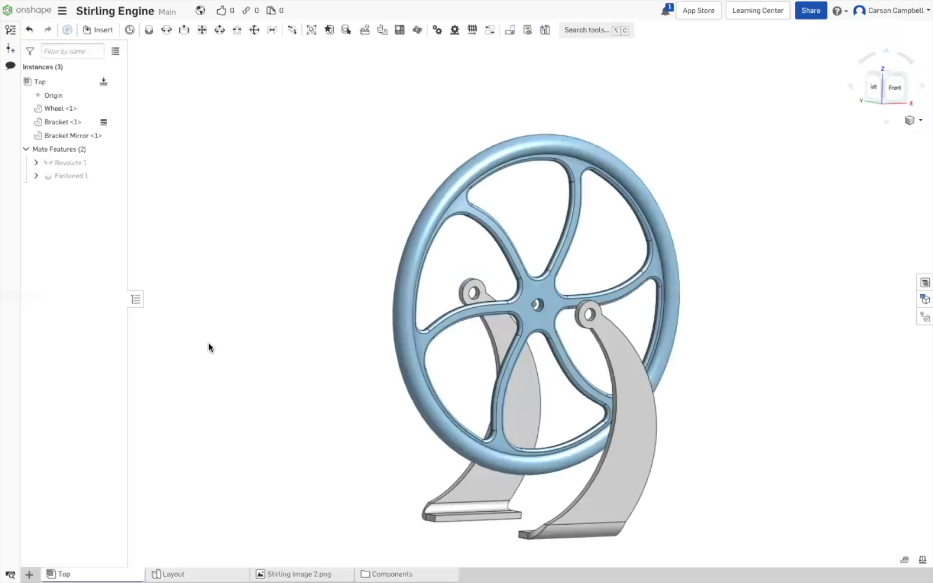
Insert the Iso sketch from the Layout part studio into the Top assembly, listing only sketches, and accept the insertion.
right_drag(210, 347, 236, 348)
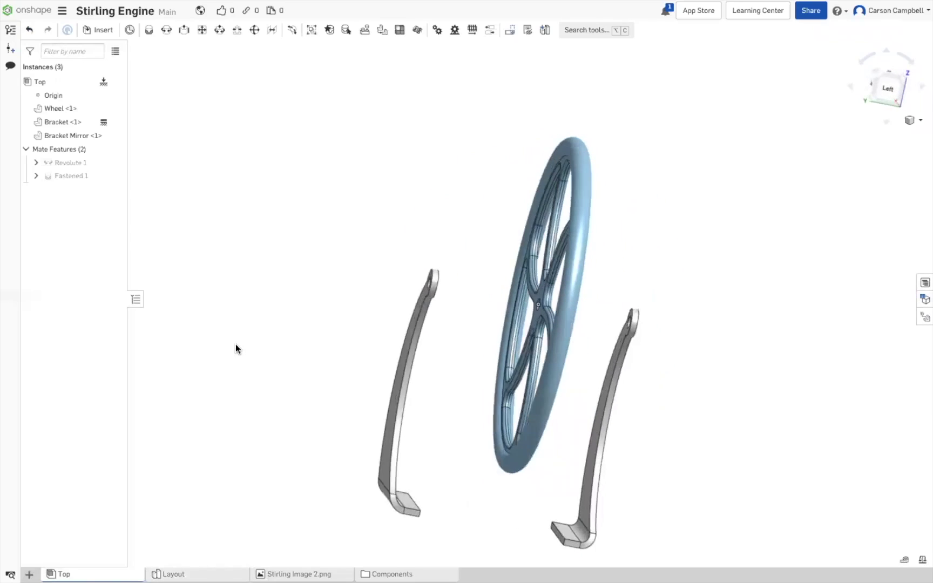
key(shift+7)
click(100, 31)
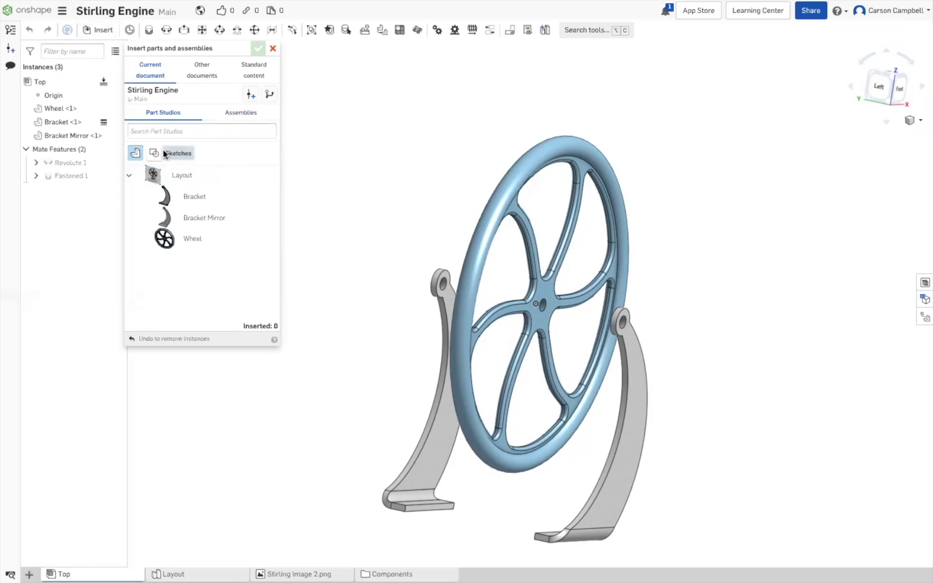
click(134, 155)
click(153, 155)
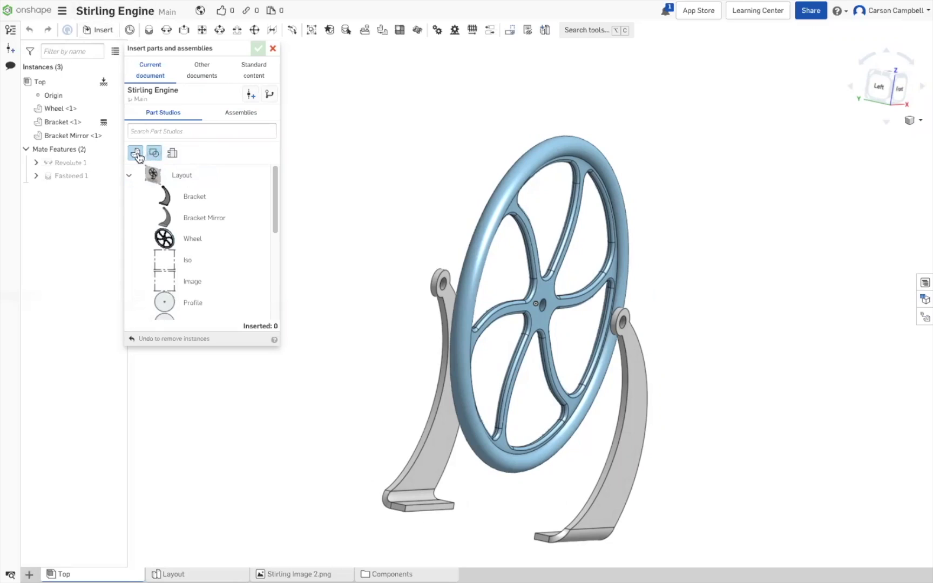
click(137, 155)
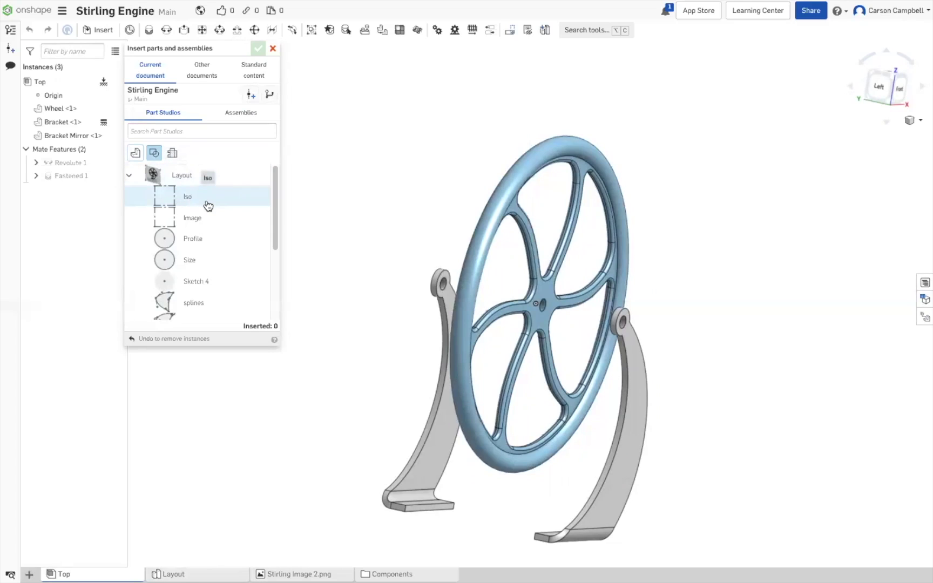
scroll(200, 295, down, 1)
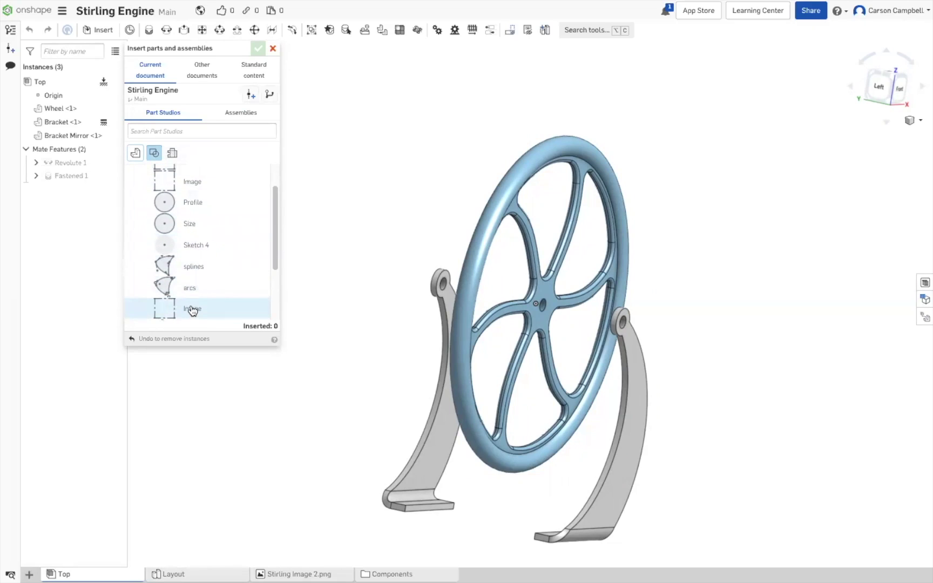
scroll(192, 310, up, 1)
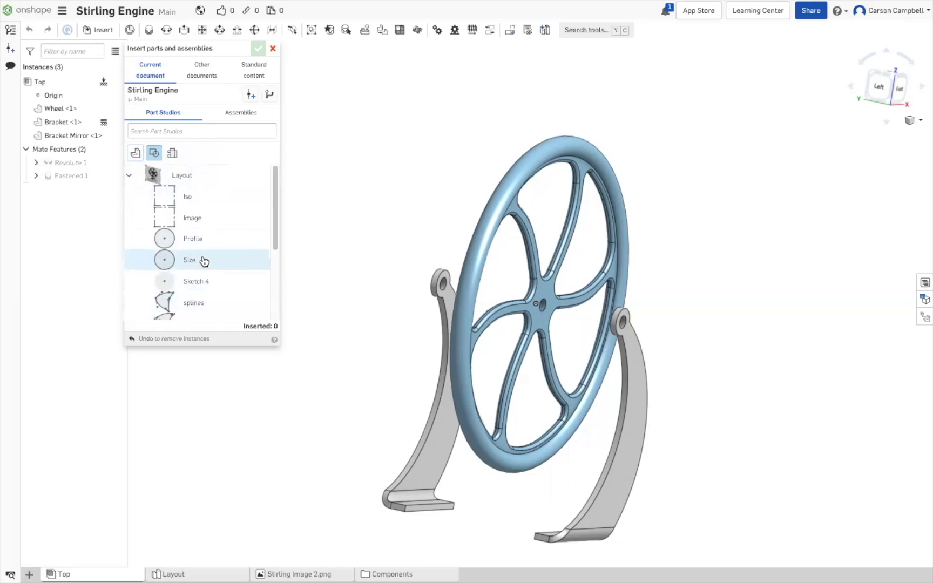
click(196, 205)
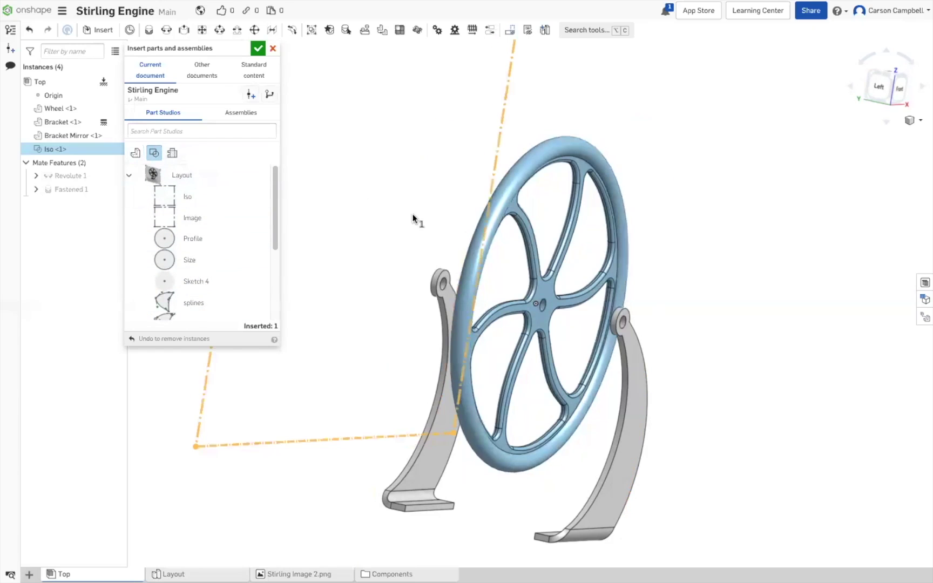
right_drag(366, 190, 416, 214)
click(384, 206)
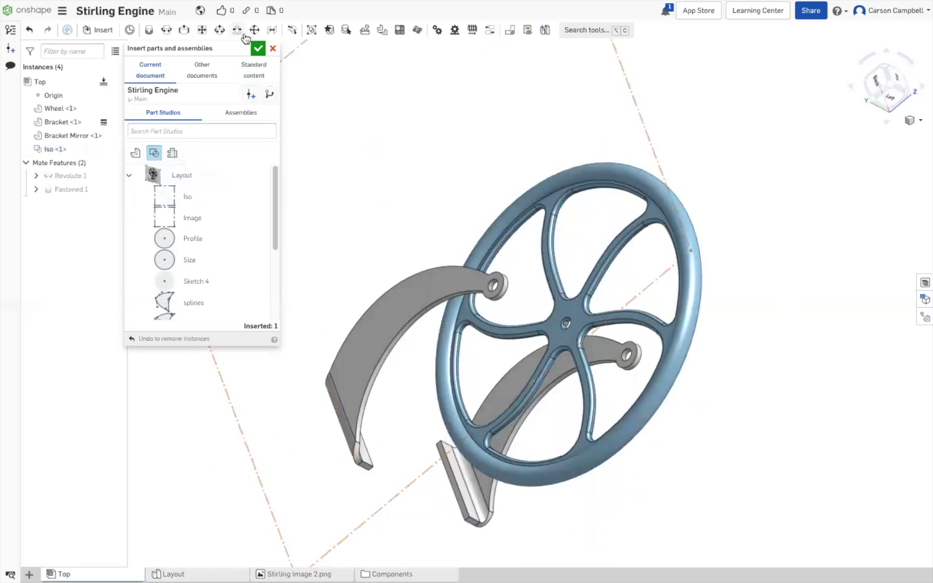
click(259, 49)
Check the inserted Iso sketch against the wheel from the front and delete it from the assembly.
right_drag(329, 98, 500, 100)
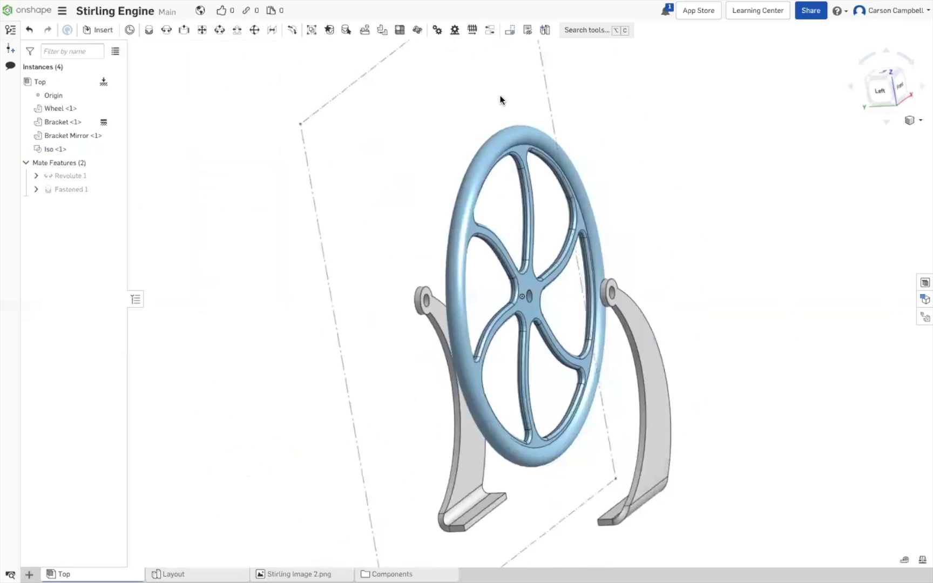
click(898, 87)
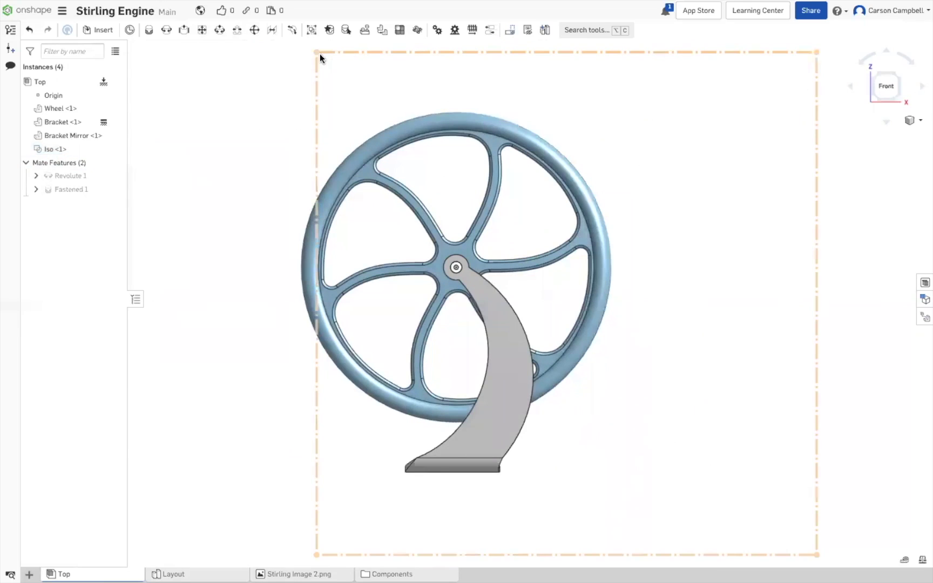
right_click(56, 151)
click(94, 388)
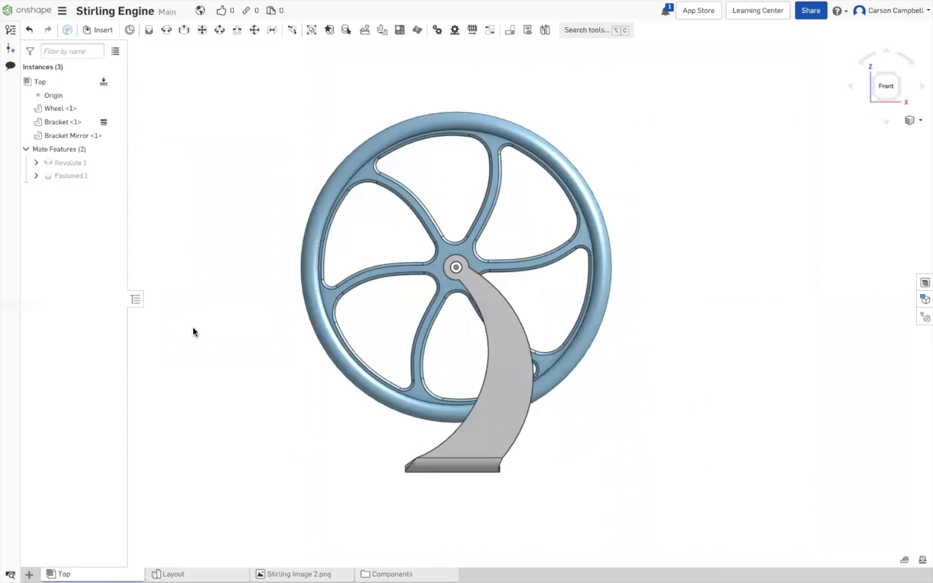
Compare the wheel and bracket arrangement in the Top assembly with the engine photo in Stirling Image 2.png.
right_drag(285, 346, 400, 351)
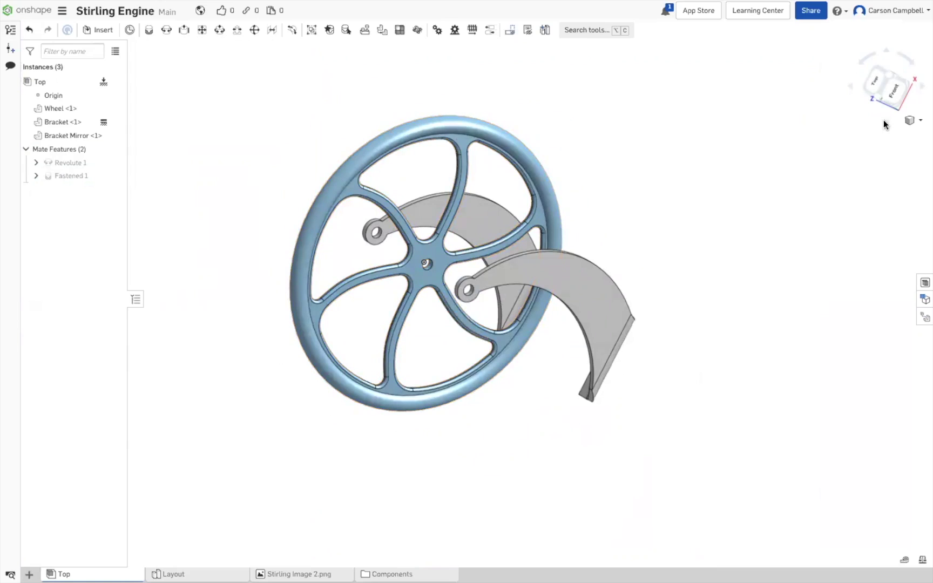
click(893, 91)
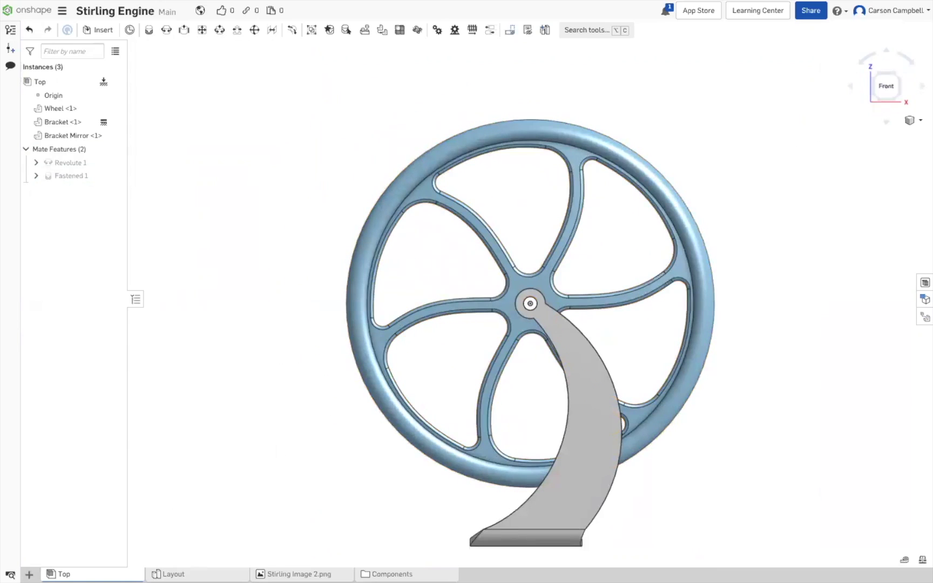
click(298, 573)
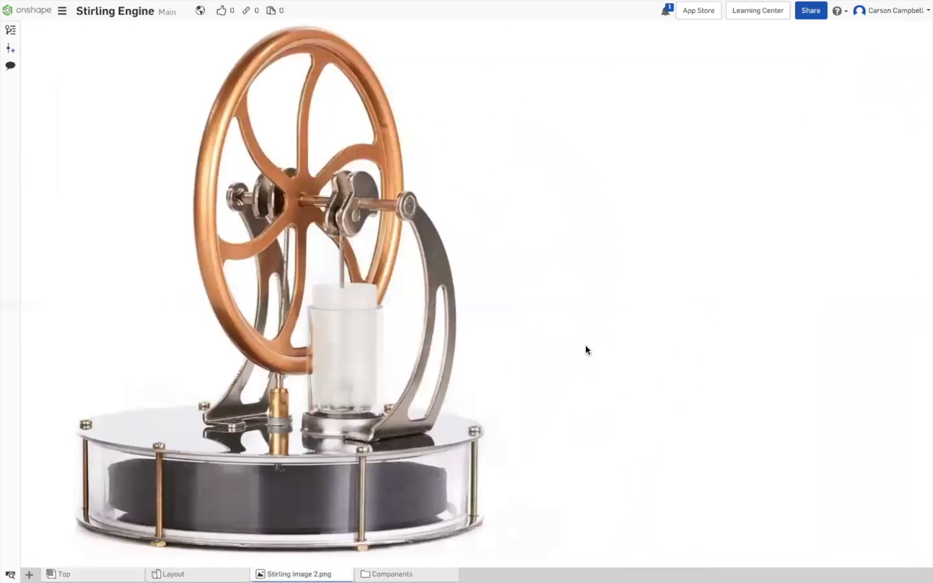
right_click(608, 348)
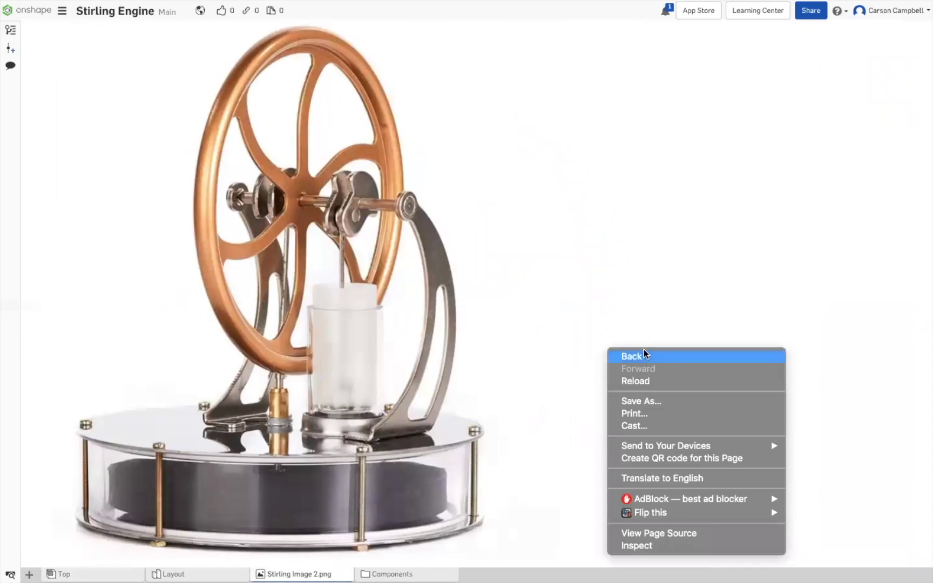
click(650, 269)
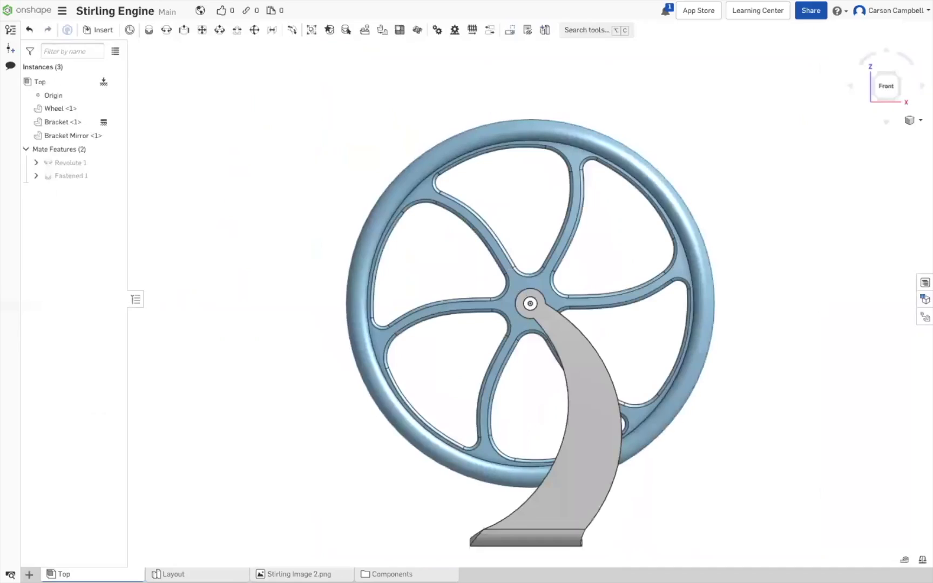
right_drag(248, 379, 275, 381)
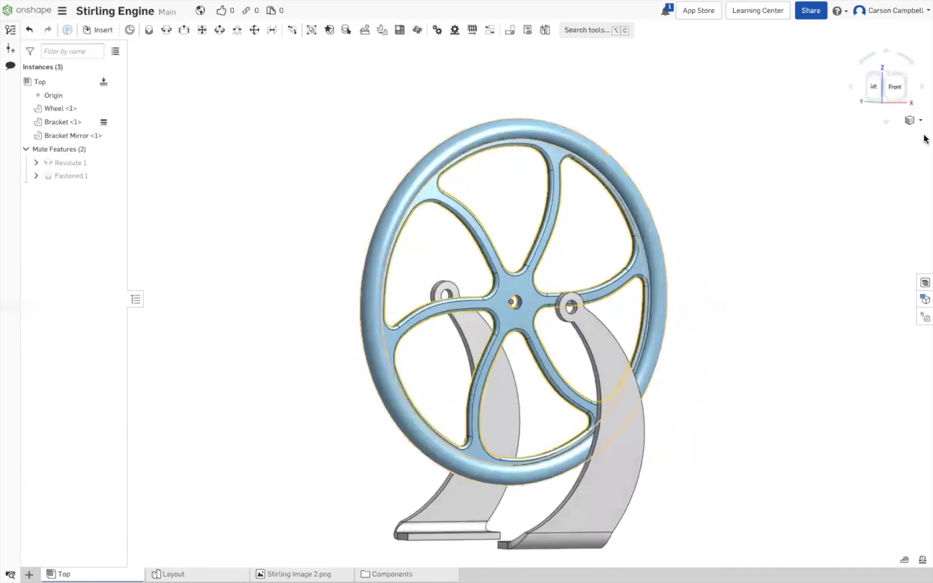
click(911, 119)
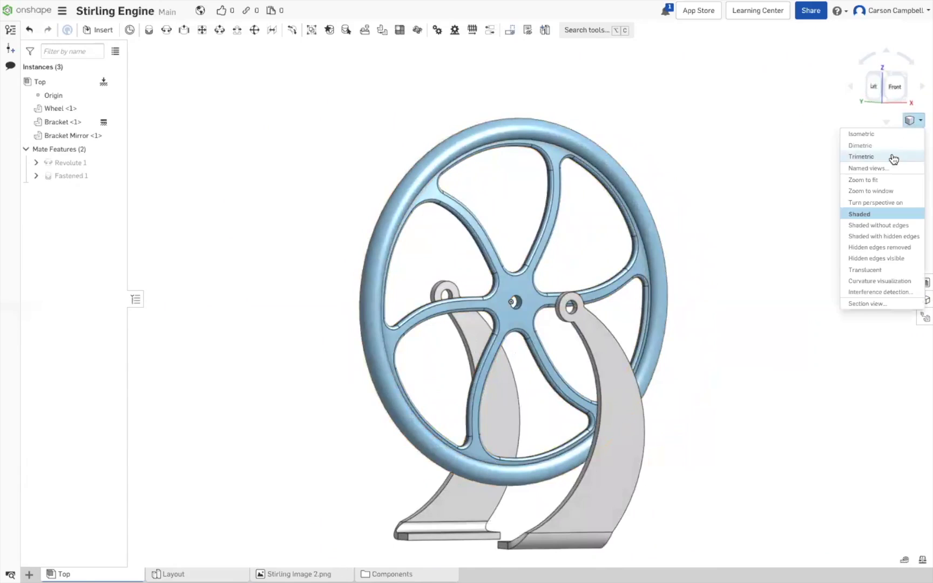
click(874, 133)
In the Layout part studio, hide the Iso sketch with the reference image.
click(173, 573)
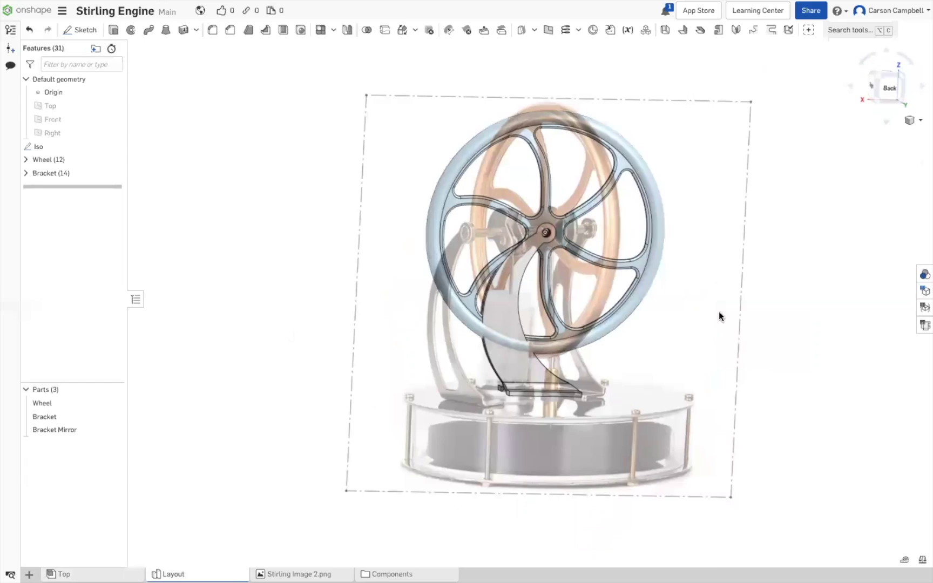
mouse_move(712, 312)
right_down()
mouse_move(641, 309)
mouse_move(705, 306)
right_up()
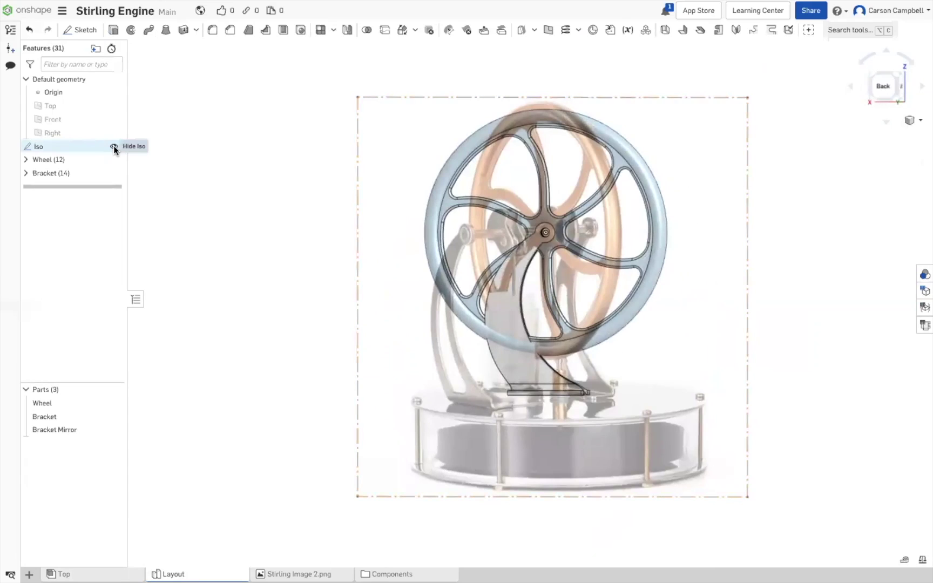
click(113, 146)
right_drag(721, 326, 662, 330)
Review the photo in Stirling Image 2.png and examine the wheel and brackets in the Layout part studio from the front.
click(298, 574)
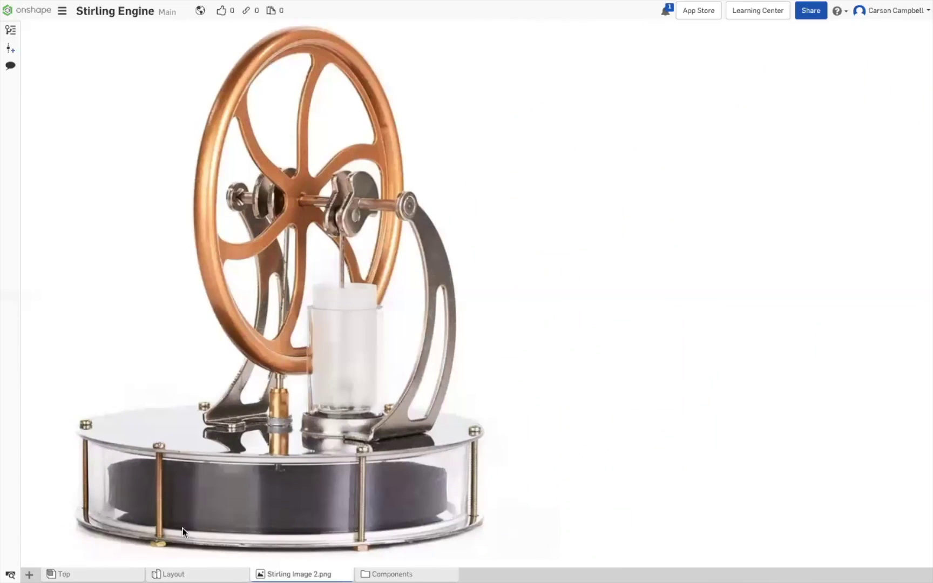
click(63, 574)
right_drag(585, 445, 639, 411)
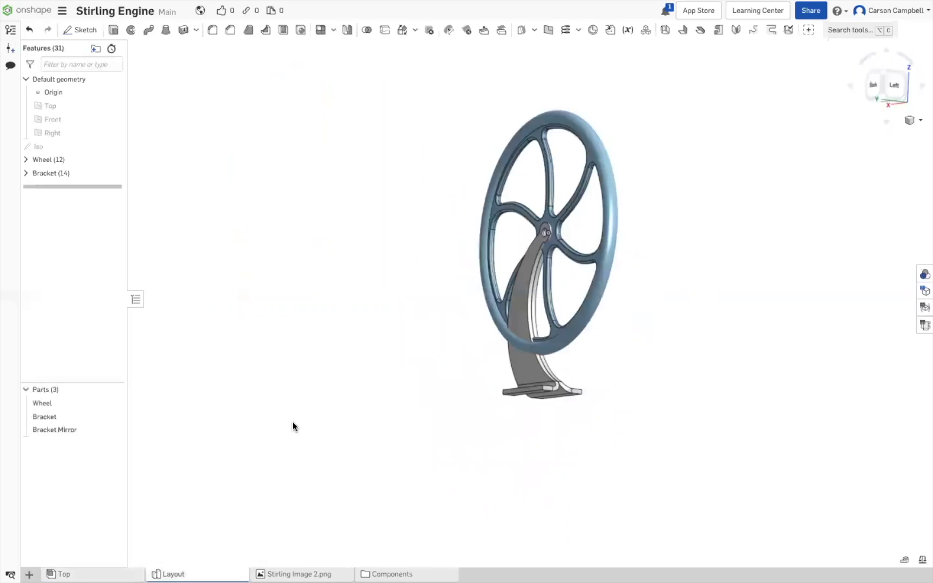
right_drag(349, 420, 565, 456)
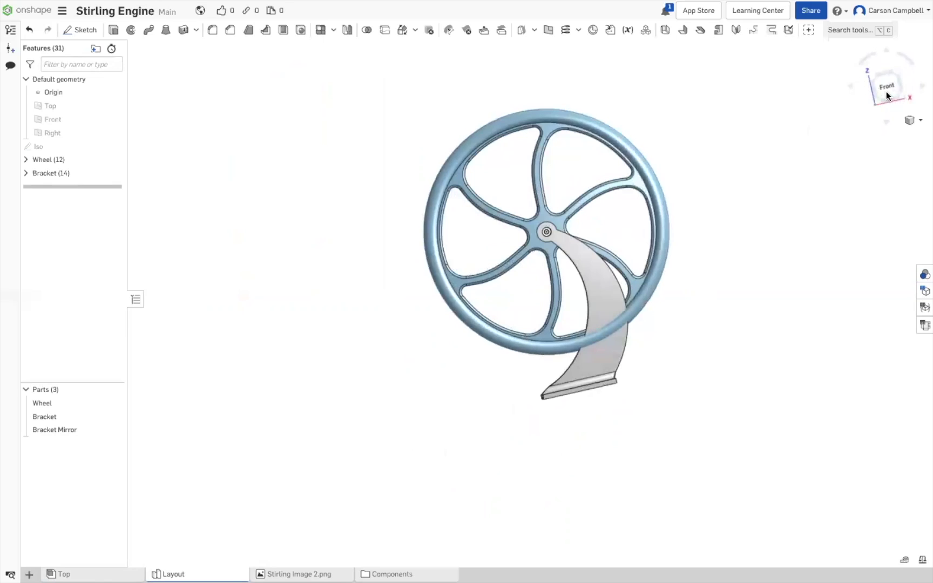
scroll(270, 136, down, 2)
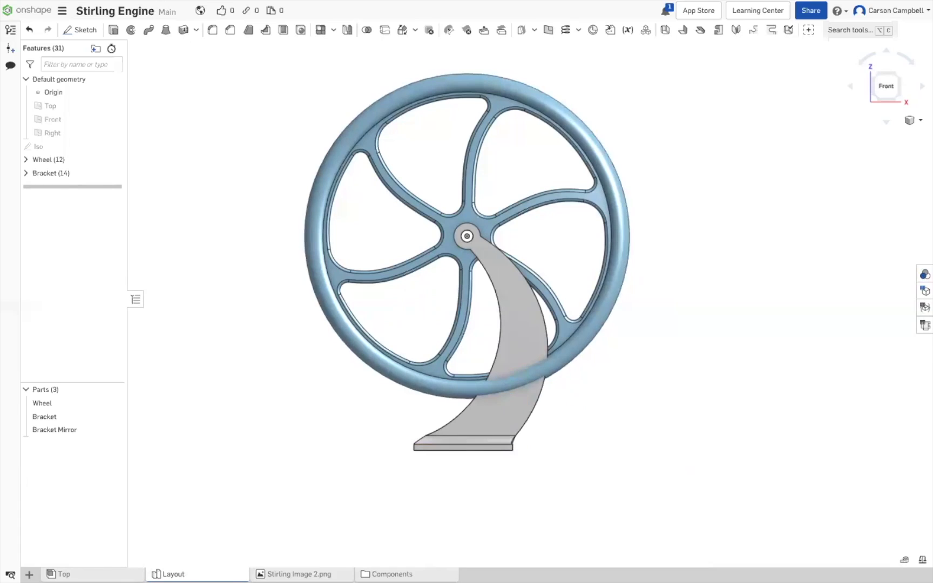
Return to the Top assembly and turn the wheel between the two brackets to check its motion.
click(64, 574)
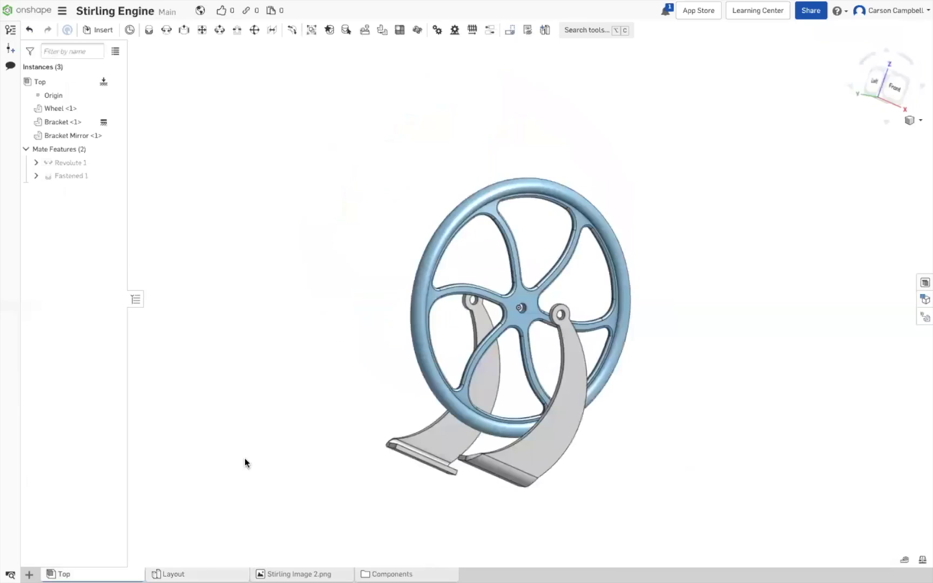
right_drag(249, 443, 561, 517)
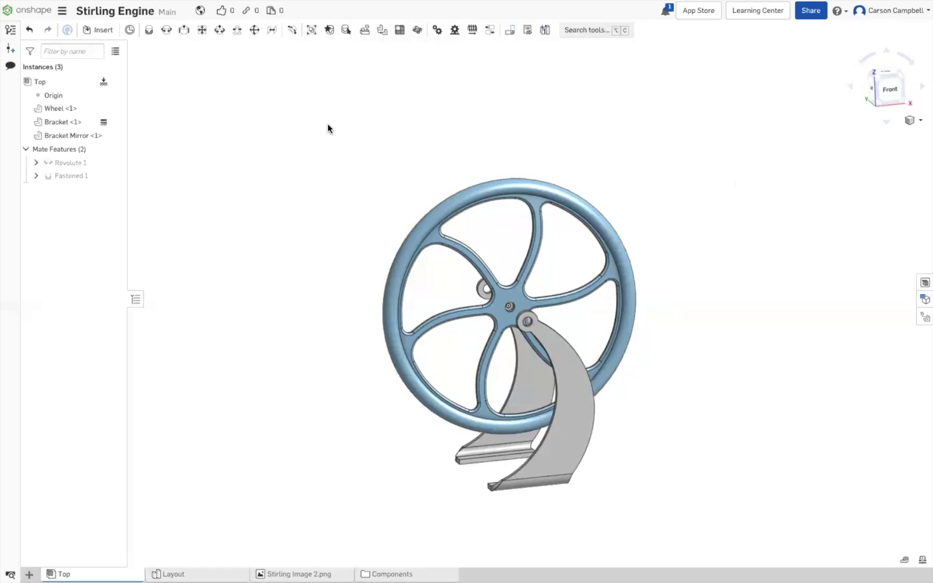
drag(525, 190, 443, 335)
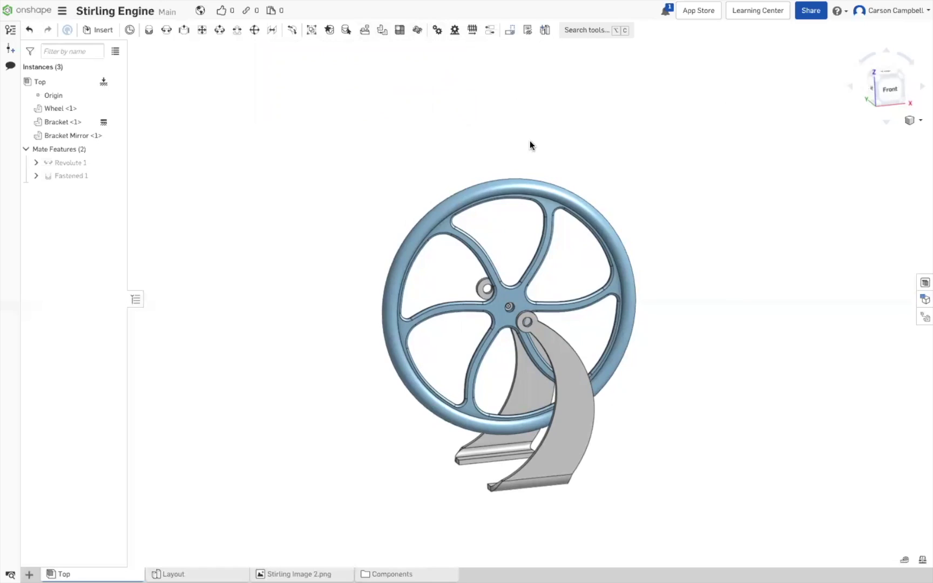
scroll(529, 141, up, 2)
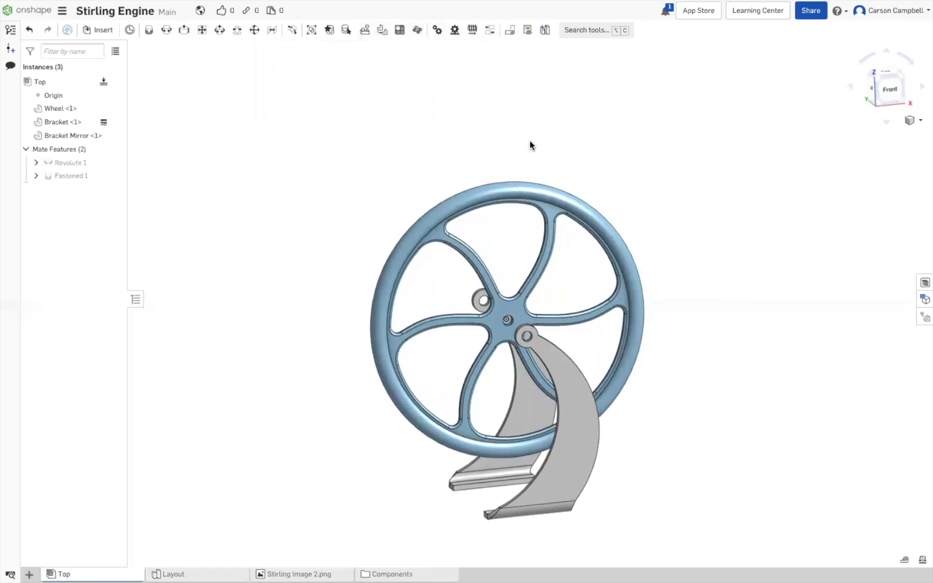